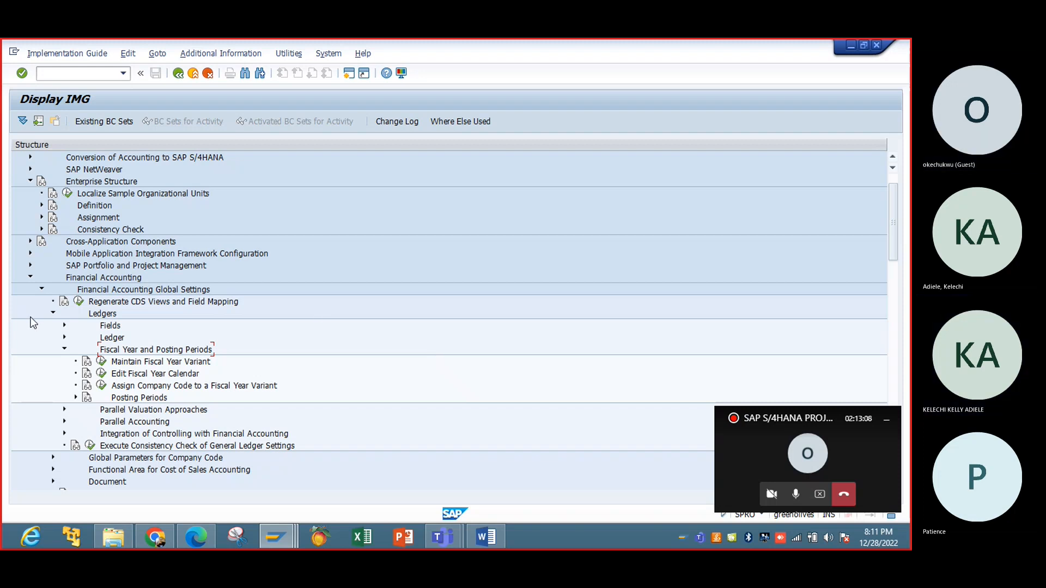
Expand the Fields and Ledger nodes under Ledgers and dismiss the broken-connection error without viewing its details.
left_click(65, 325)
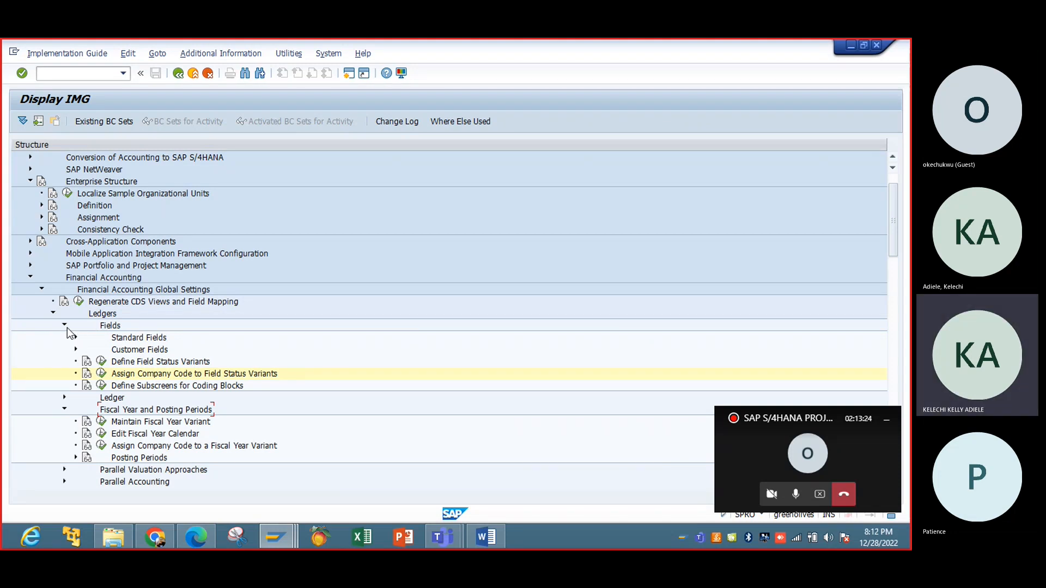
left_click(65, 397)
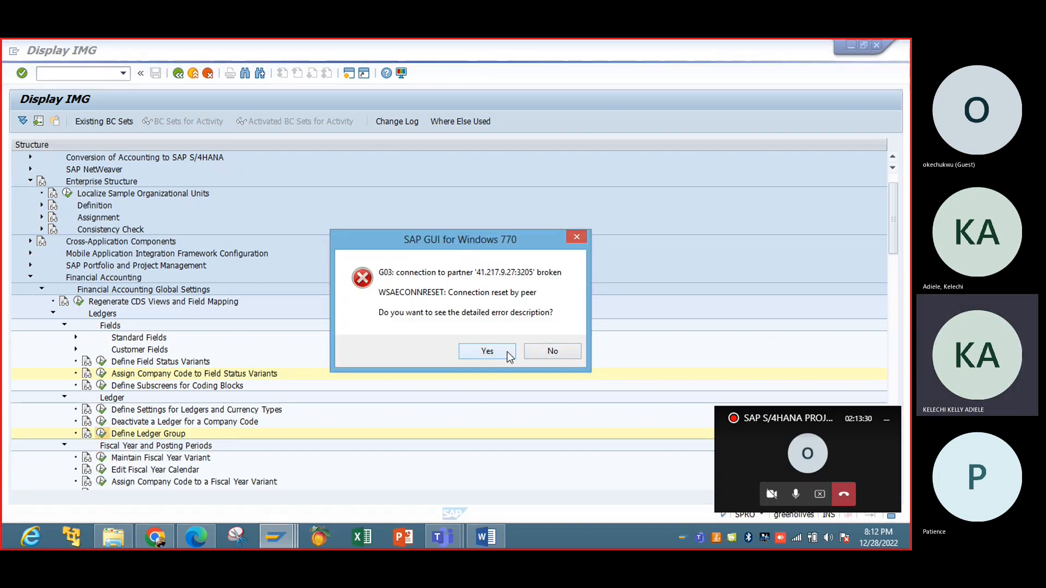
left_click(535, 351)
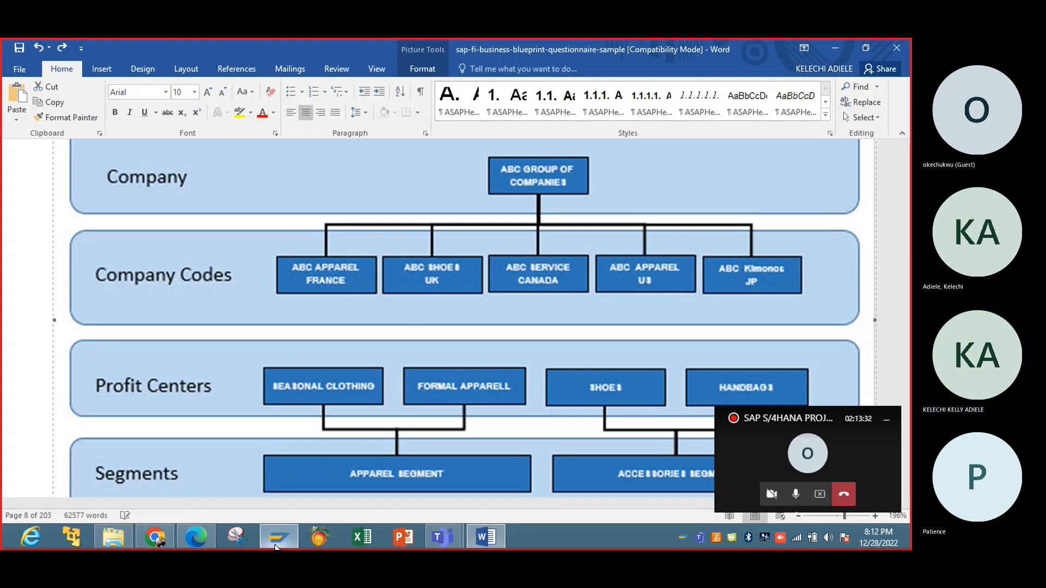
Switch to the SAP logon screen and try to sign in to client 400 with the user name and account password.
left_click(276, 544)
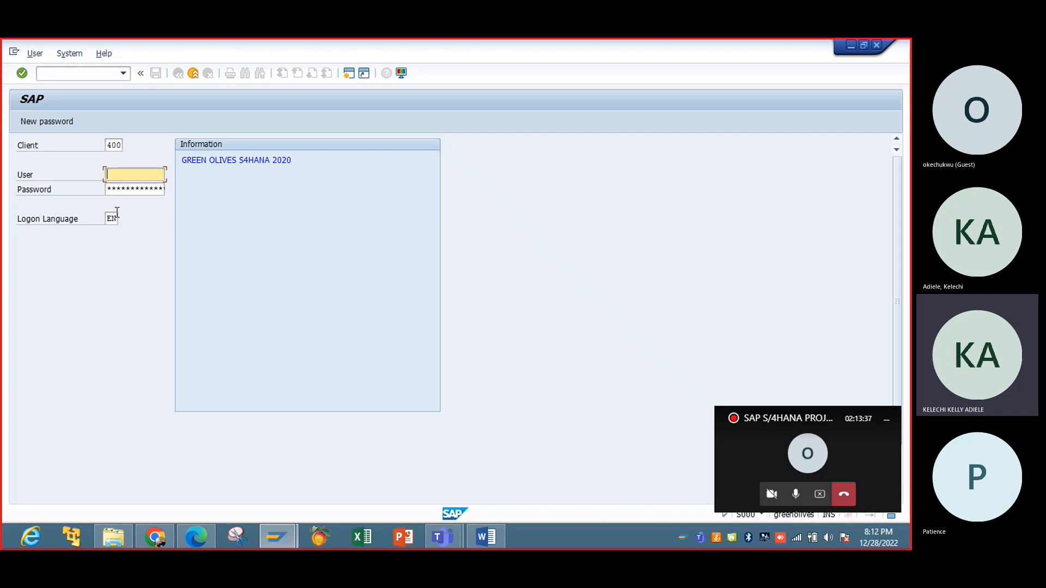
key("BackSpace")
left_click(132, 188)
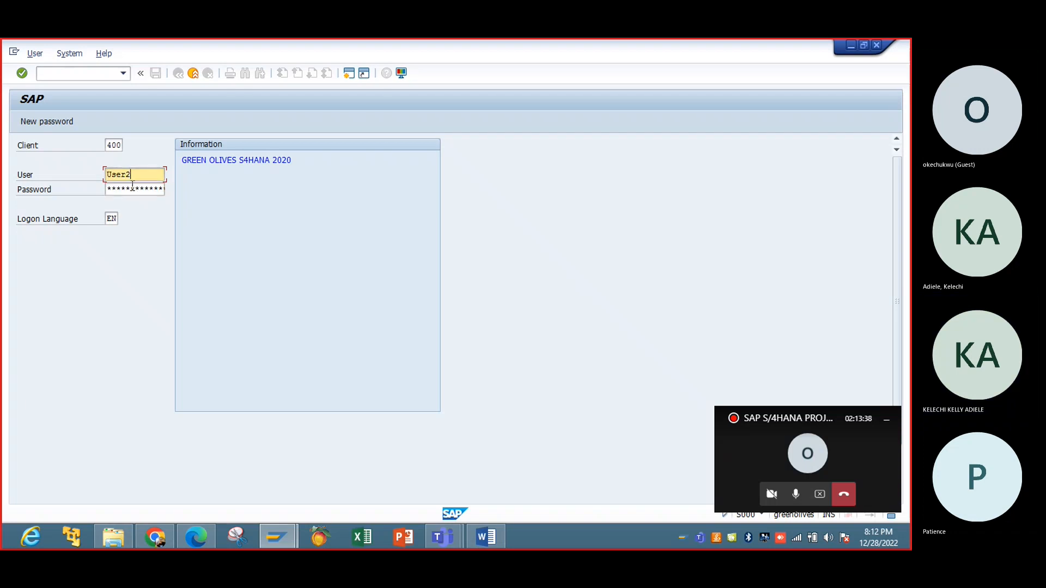
key("Tab")
type("***")
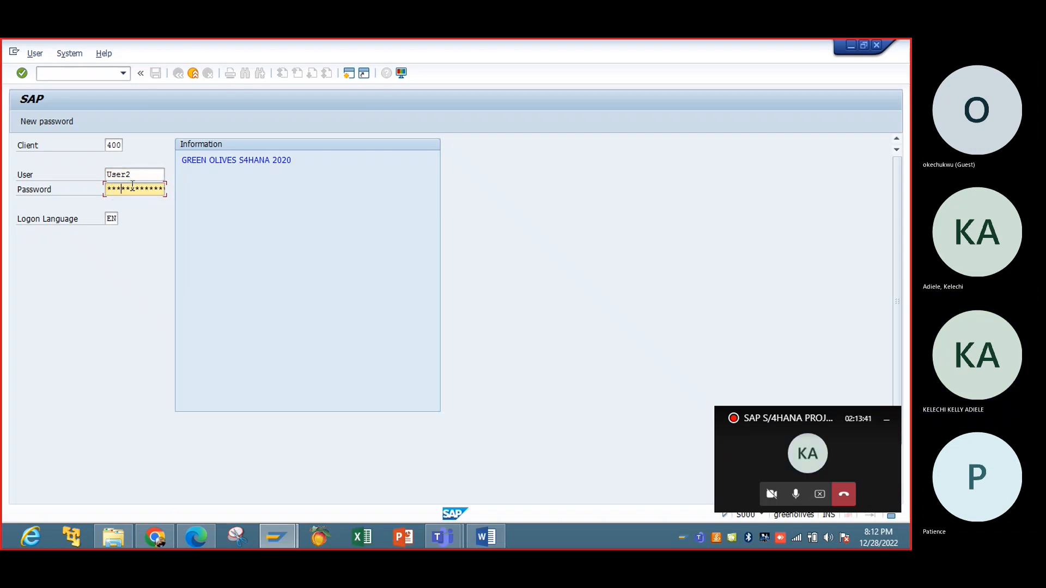
type("*******")
key("Return")
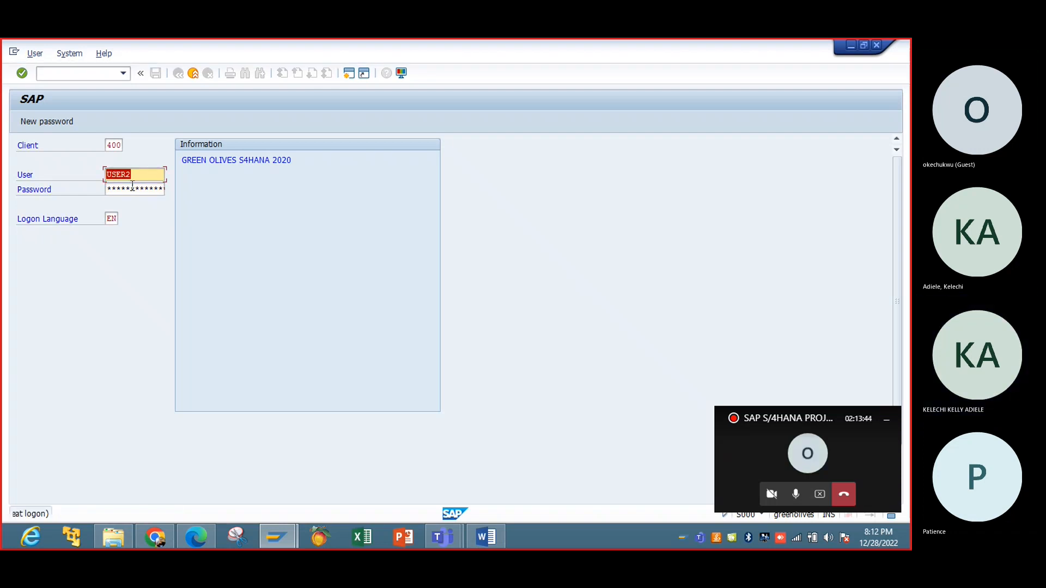
Re-enter the account password to sign in and acknowledge the logon information message.
key("Tab")
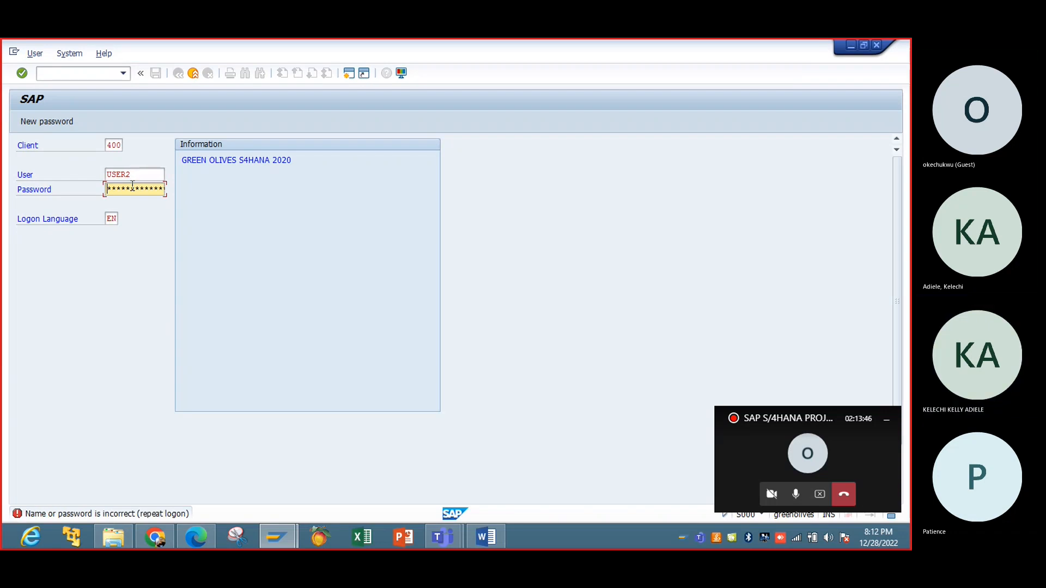
type("**********")
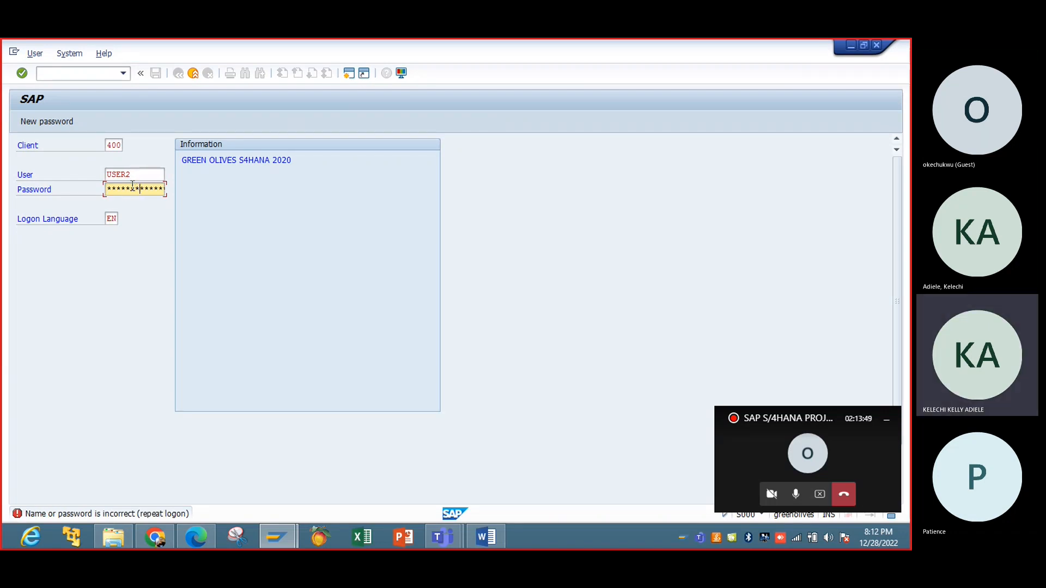
key("Return")
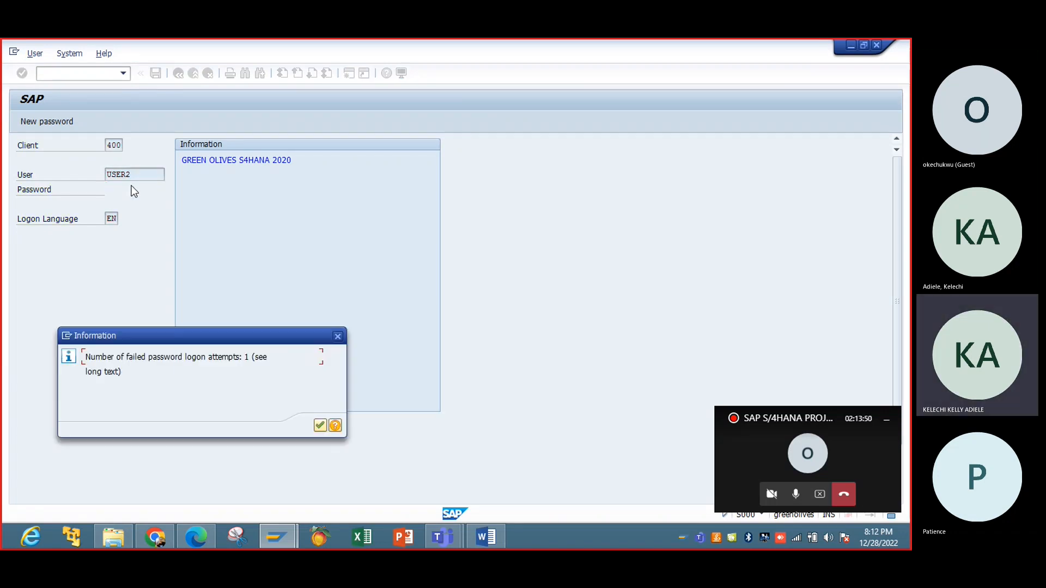
left_click(325, 428)
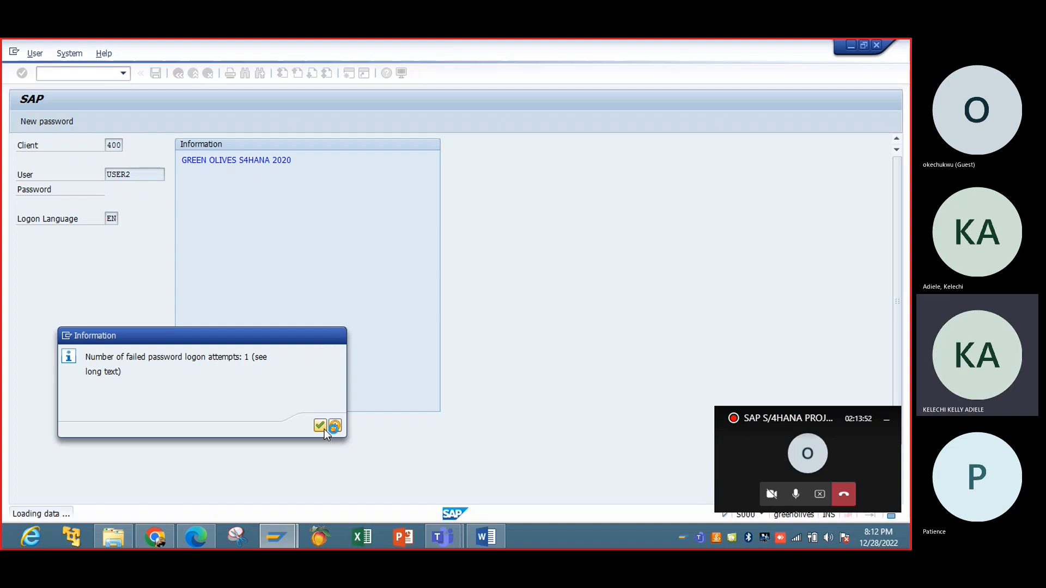
Open the Implementation Guide with transaction SPRO and expand Financial Accounting, Financial Accounting Global Settings, Ledgers, and Ledger.
type("spro")
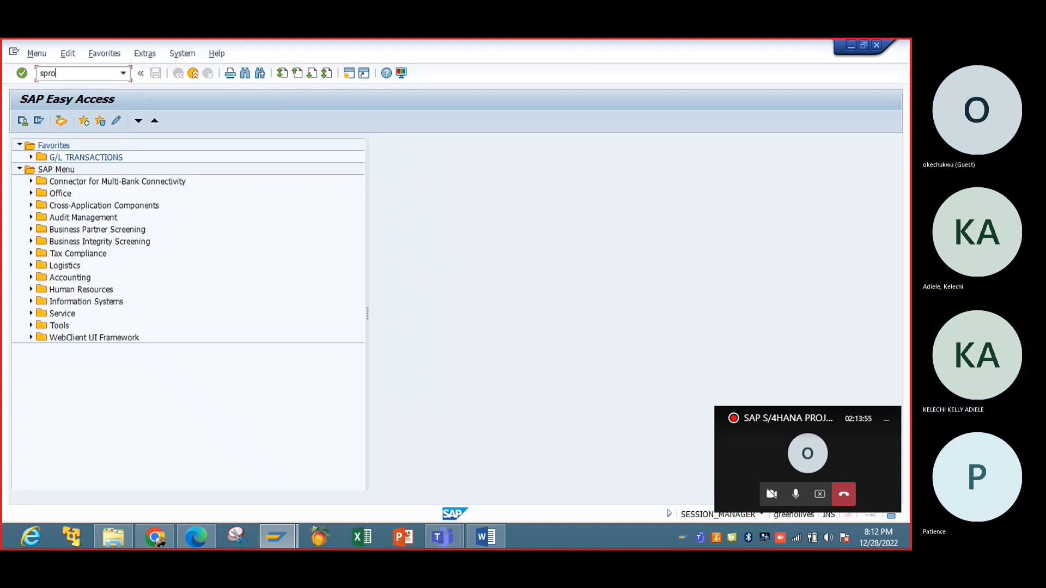
key("Return")
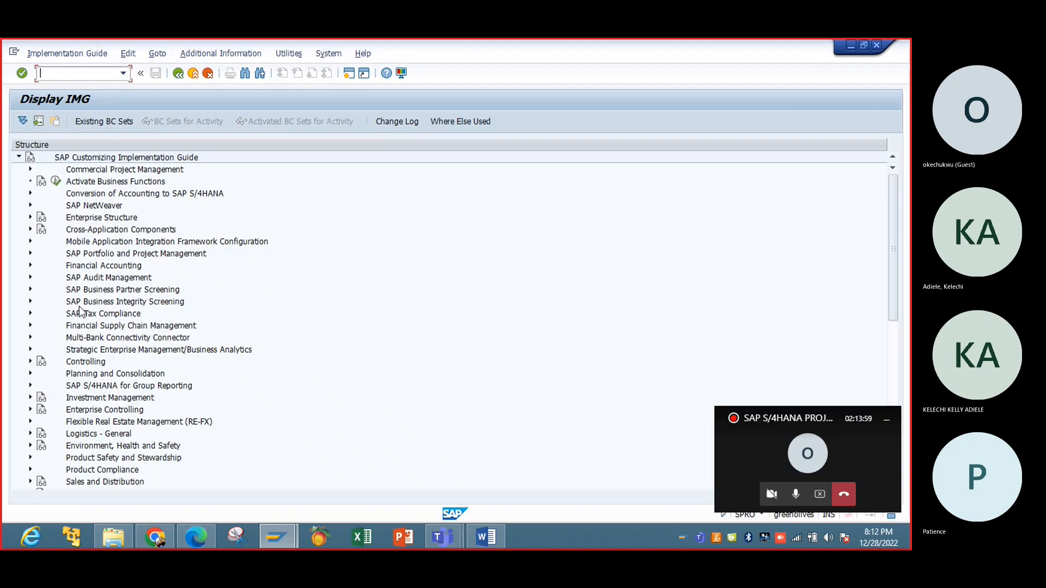
left_click(30, 265)
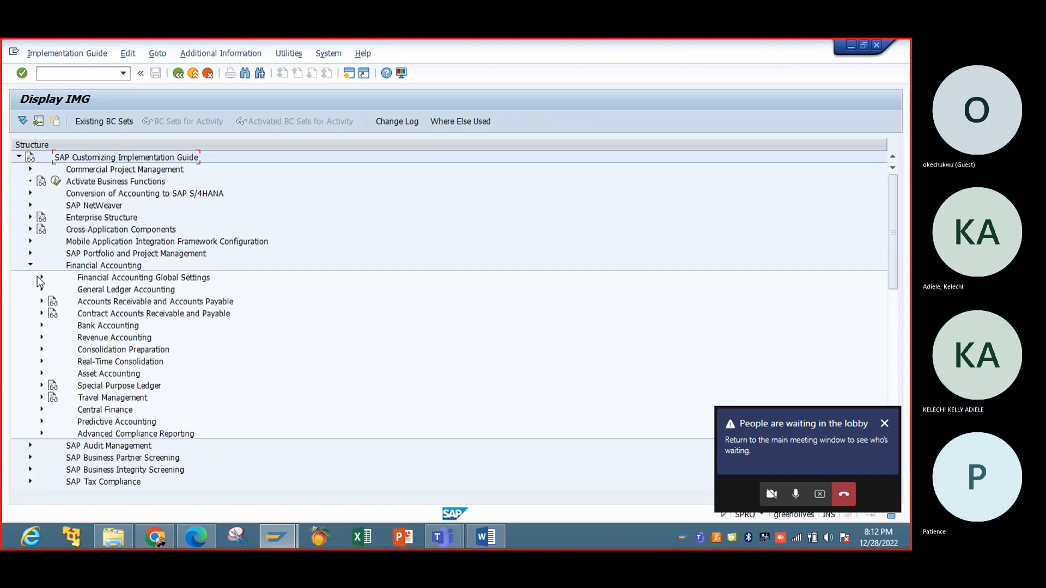
left_click(42, 277)
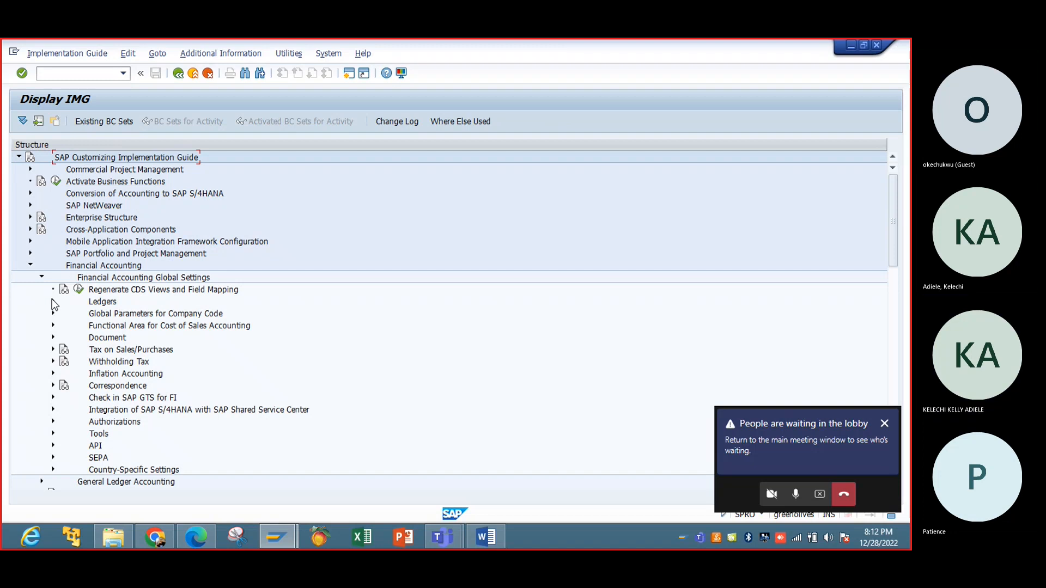
left_click(52, 301)
left_click(64, 325)
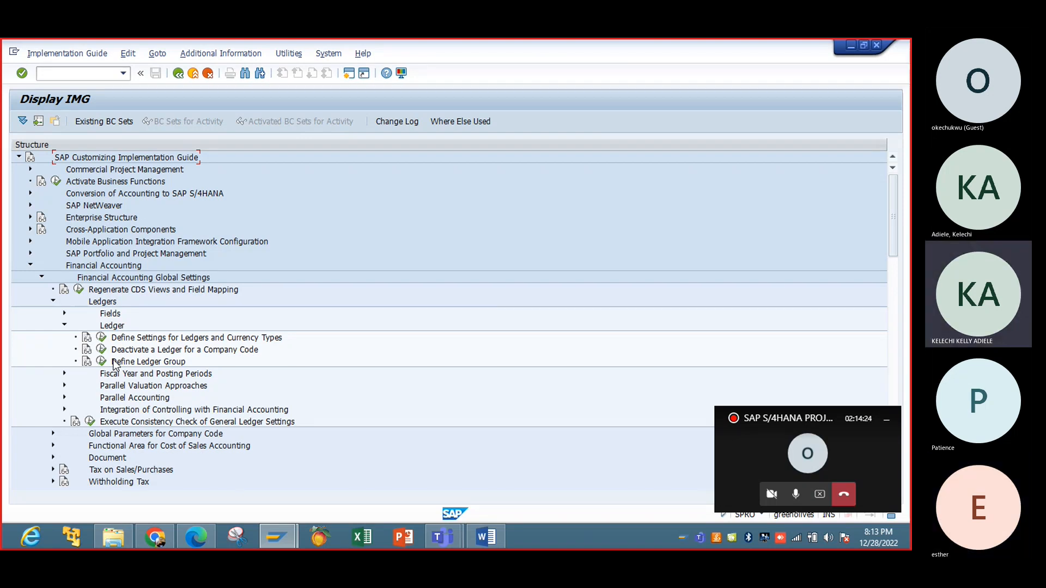
Open Define Settings for Ledgers and Currency Types, dismiss the consistency check messages, and reopen the activity to show the ledger overview.
left_click(101, 339)
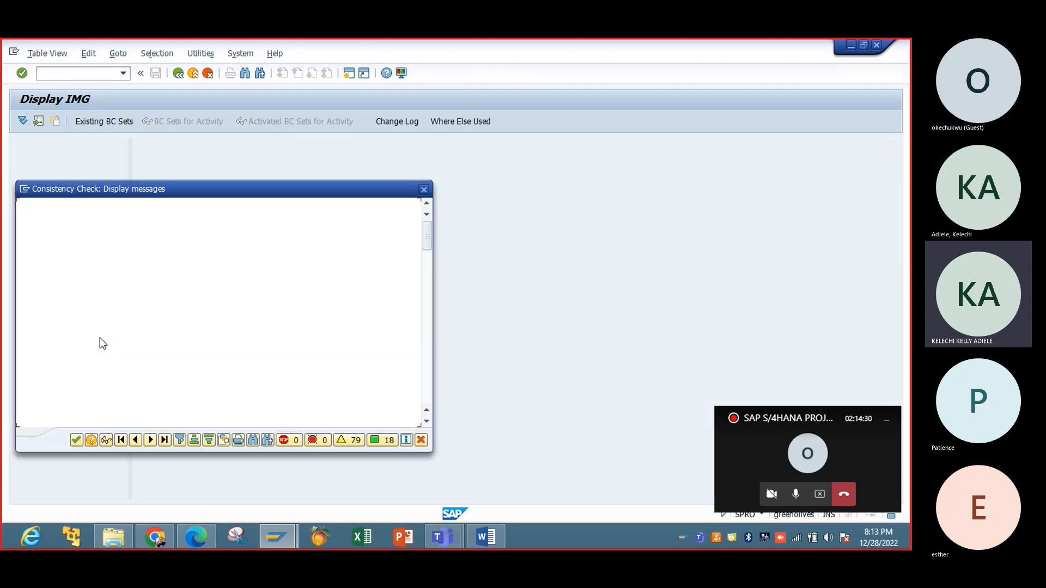
left_click(423, 189)
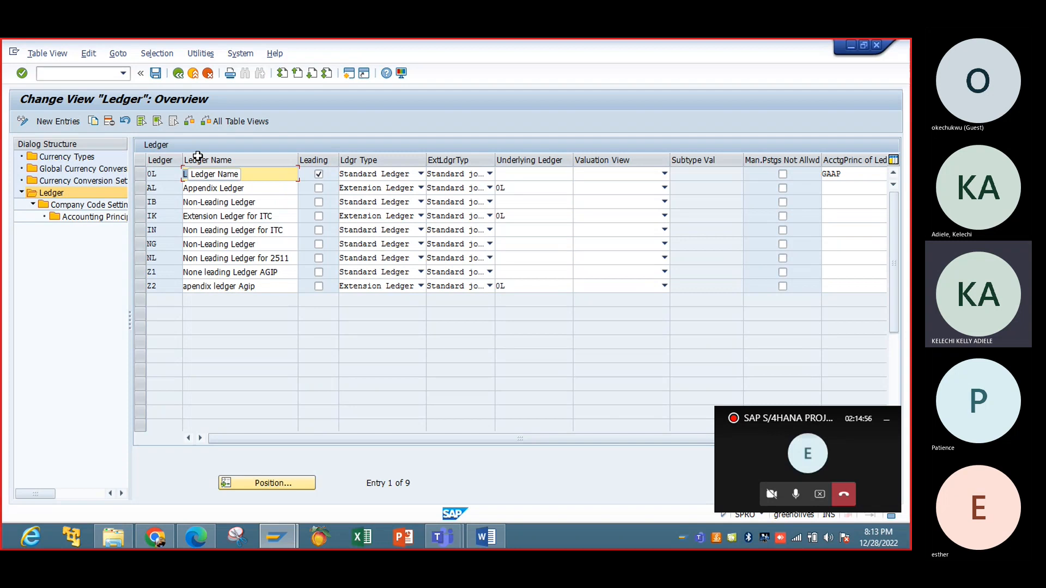
left_click(179, 74)
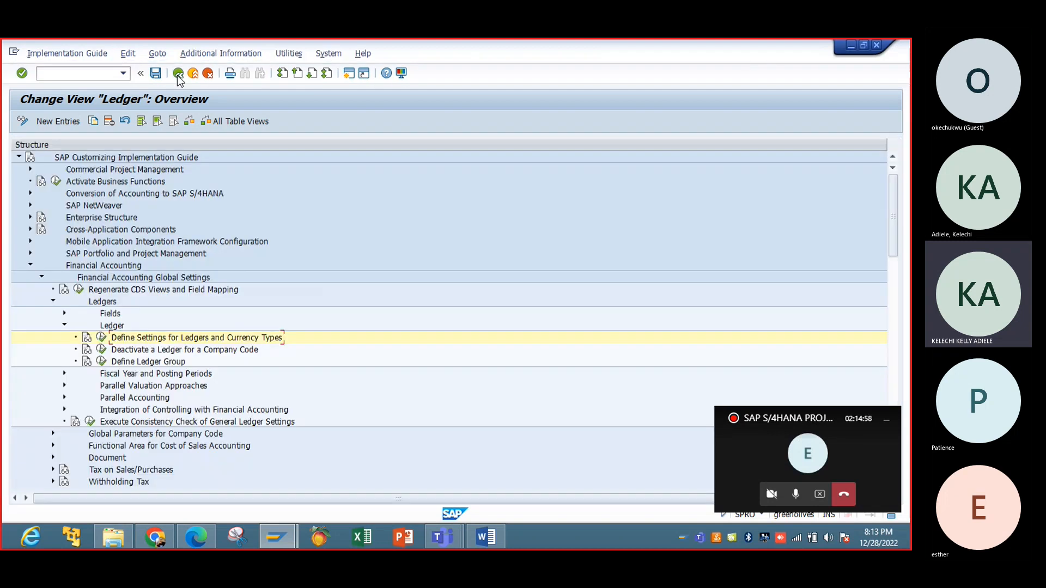
left_click(102, 338)
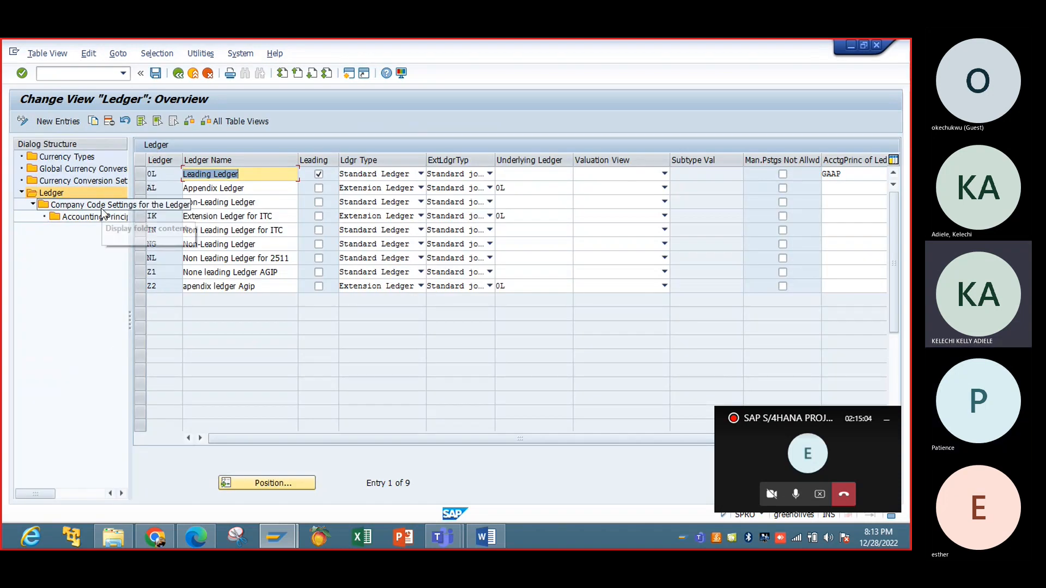
Review the company codes listed in the Company Code Settings for leading ledger 0L, dismissing the consistency check messages.
double_click(147, 176)
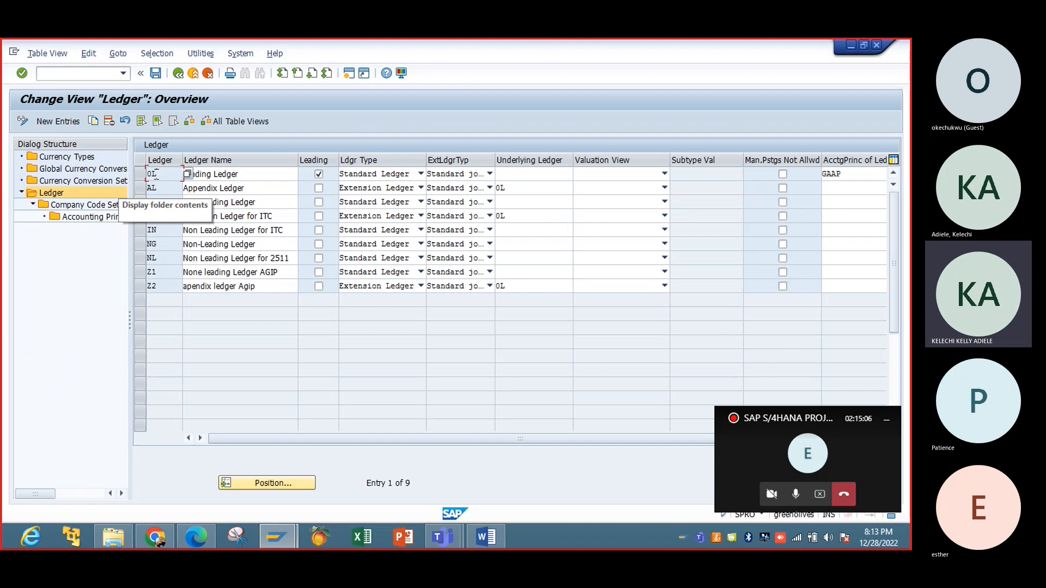
double_click(120, 205)
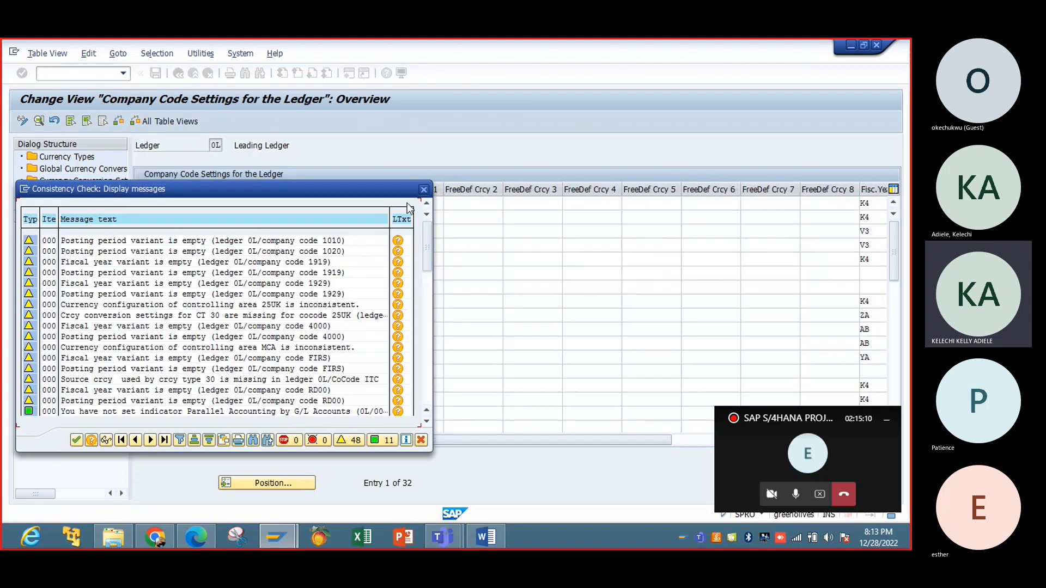
left_click(425, 194)
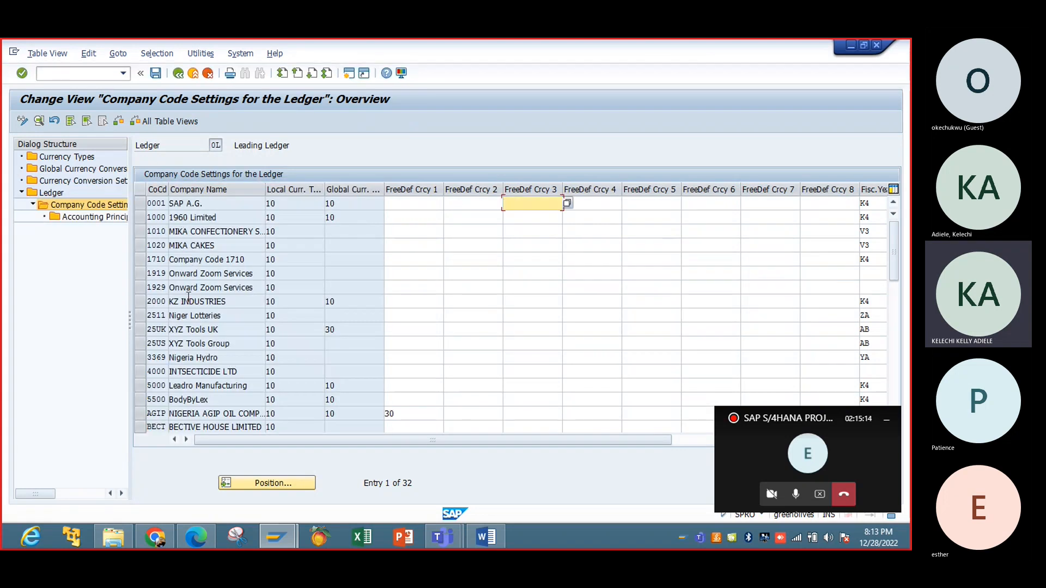
left_click(891, 365)
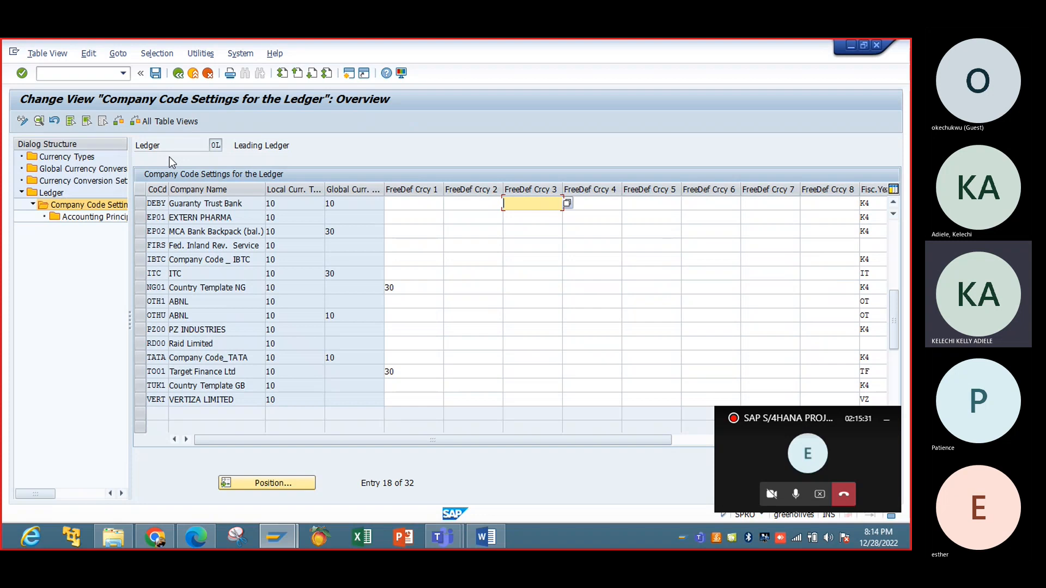
Start a new Company Code Settings entry for non-leading ledger IB with company code IBTC.
left_click(177, 73)
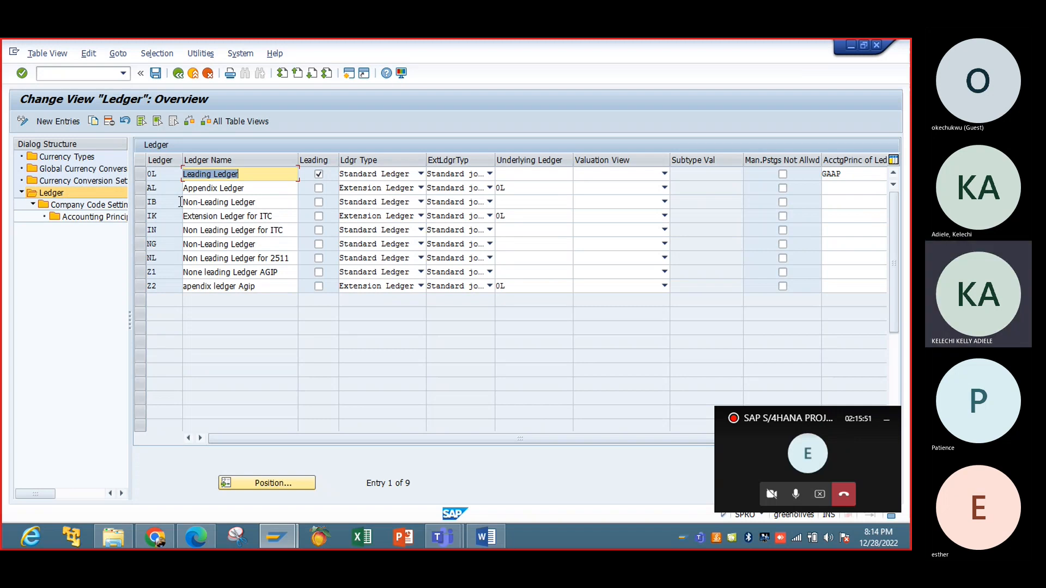
left_click(146, 204)
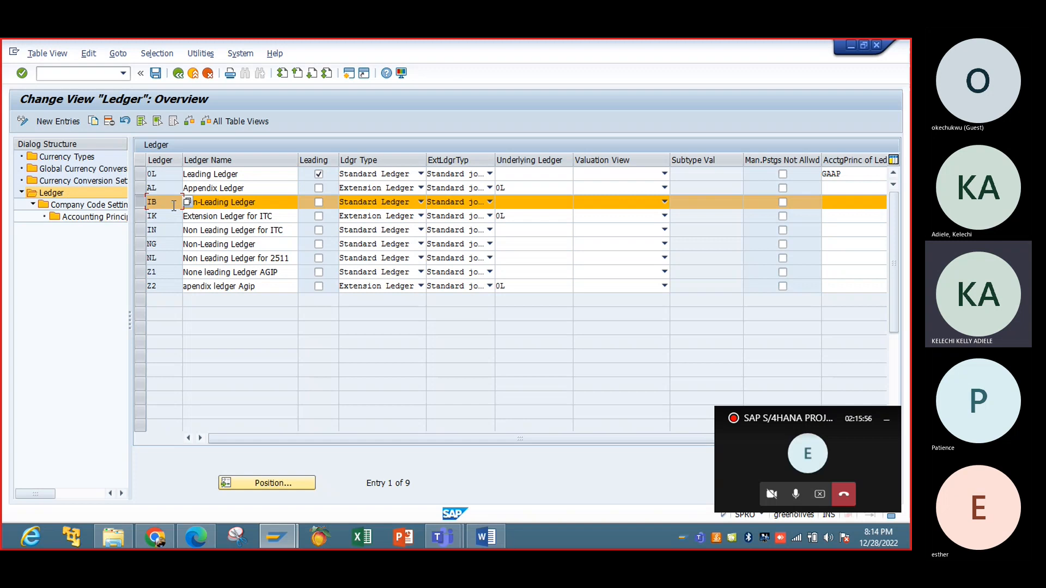
double_click(104, 211)
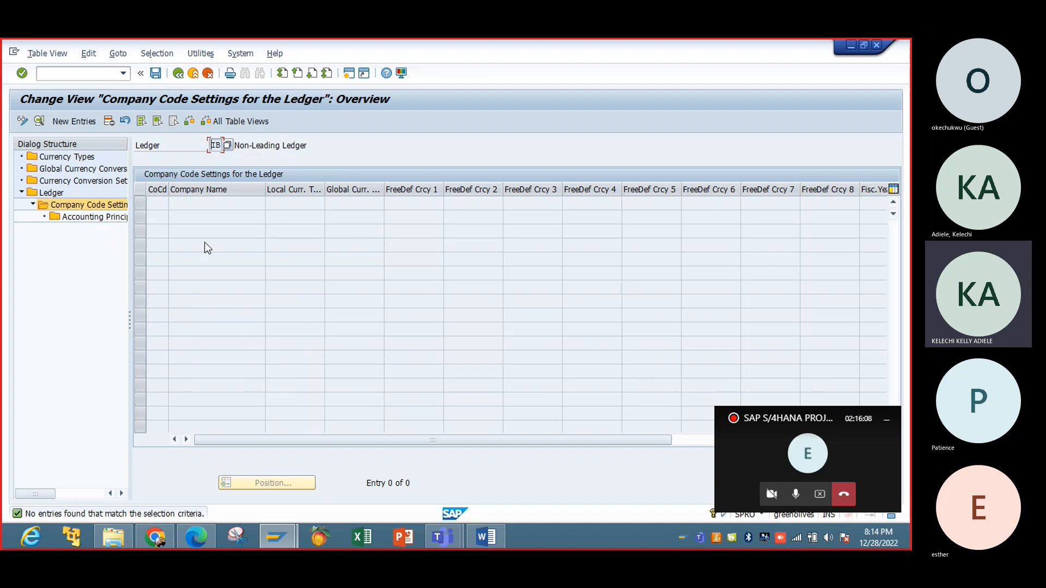
left_click(84, 122)
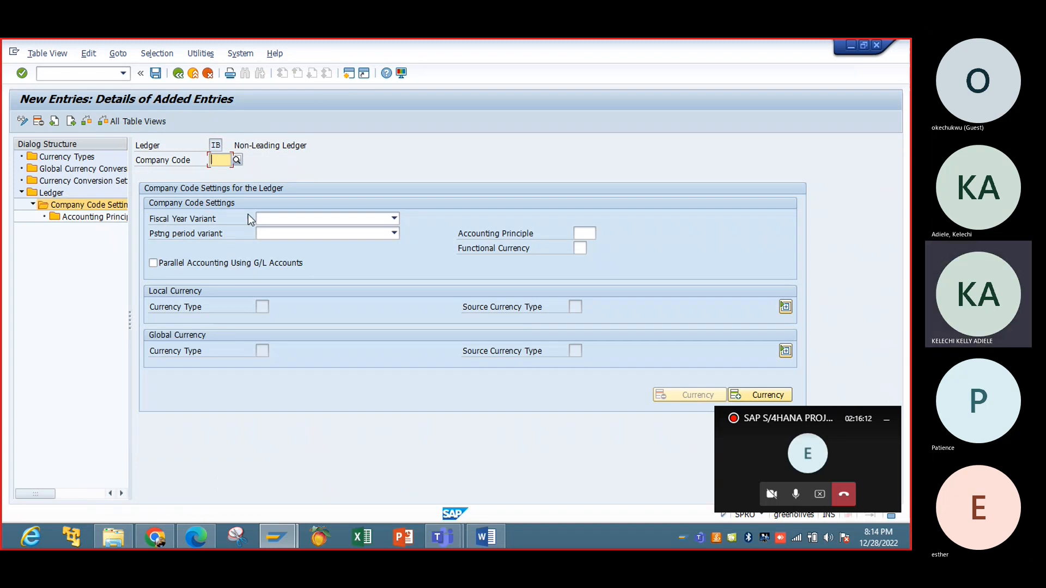
type("IBTC")
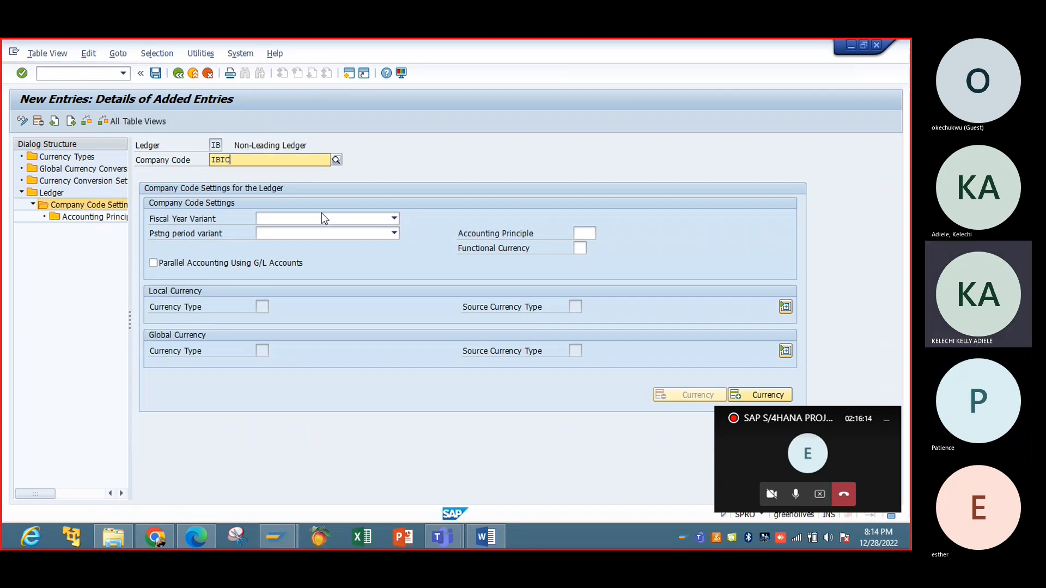
left_click(323, 192)
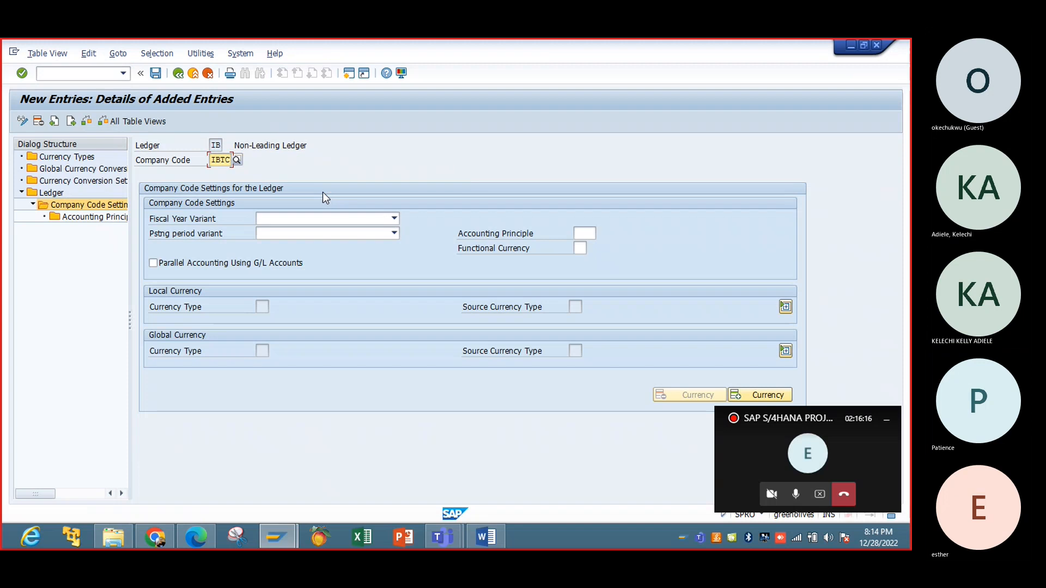
Set the fiscal year variant for company code IBTC to Cal. Year, 4 Special Periods.
left_click(394, 218)
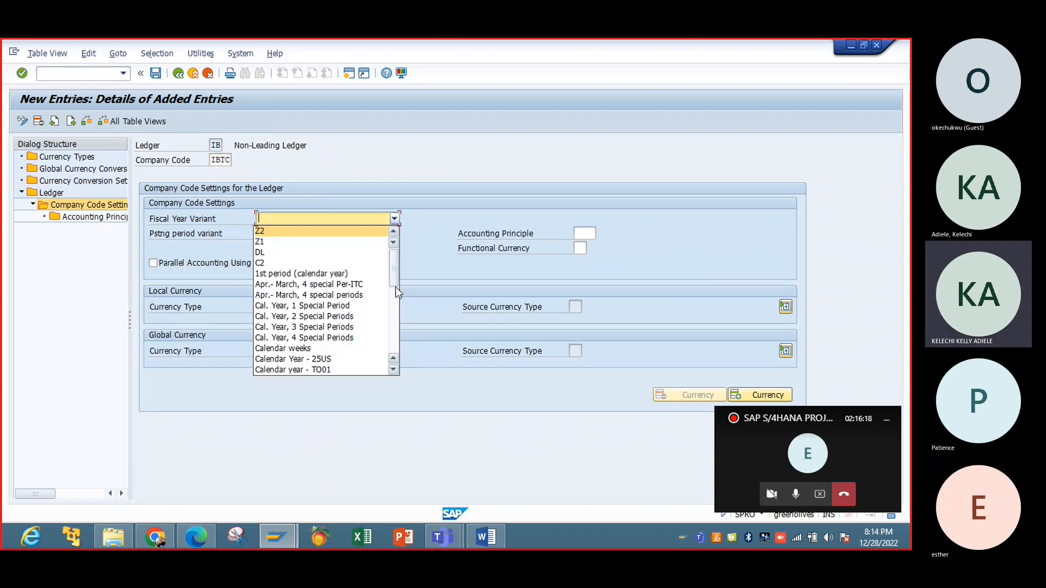
left_click_drag(394, 279, 390, 301)
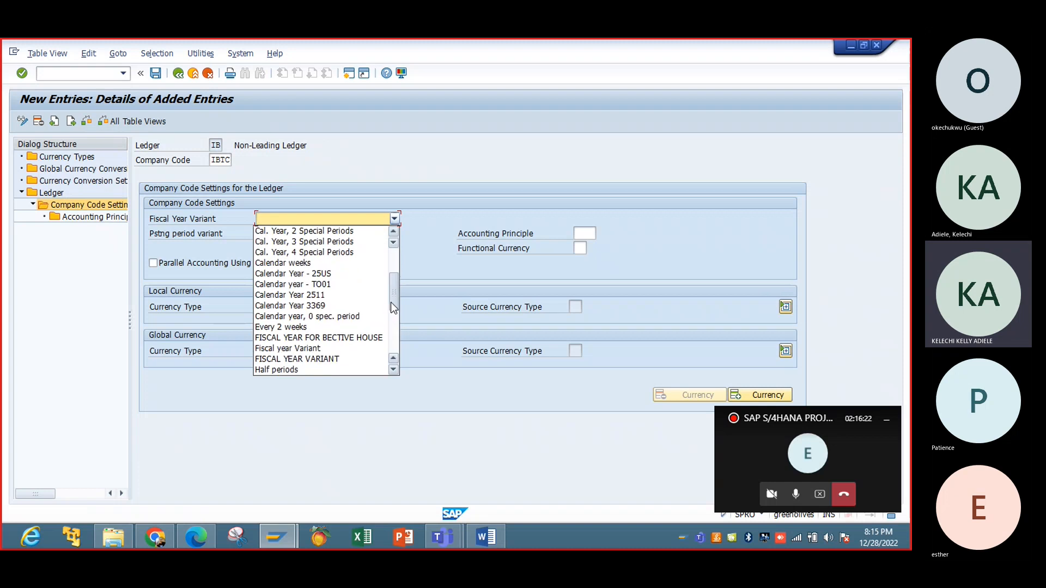
left_click(316, 255)
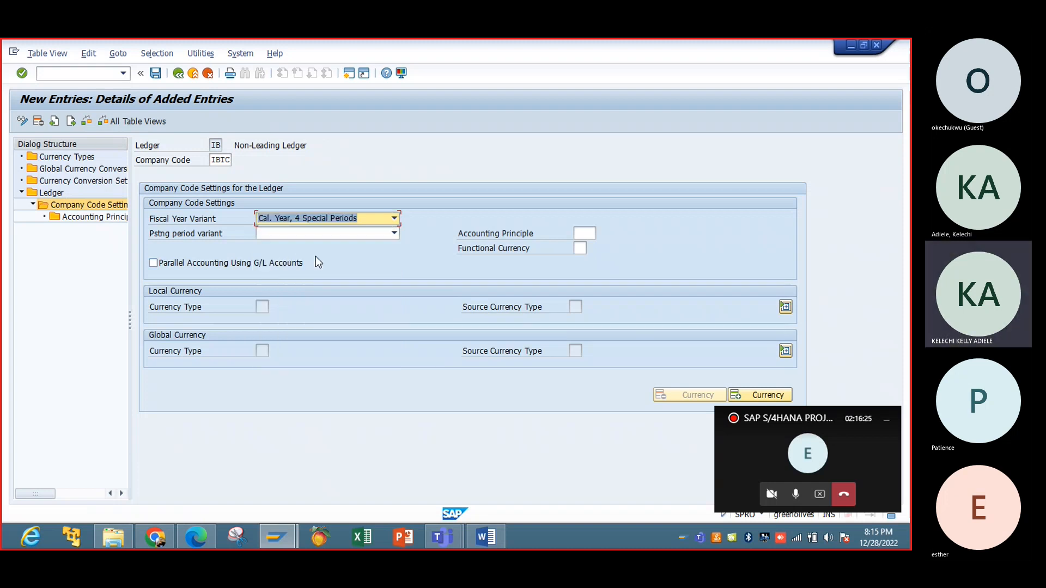
Set the posting period variant for company code IBTC in ledger IB to Variant 0001.
left_click(395, 234)
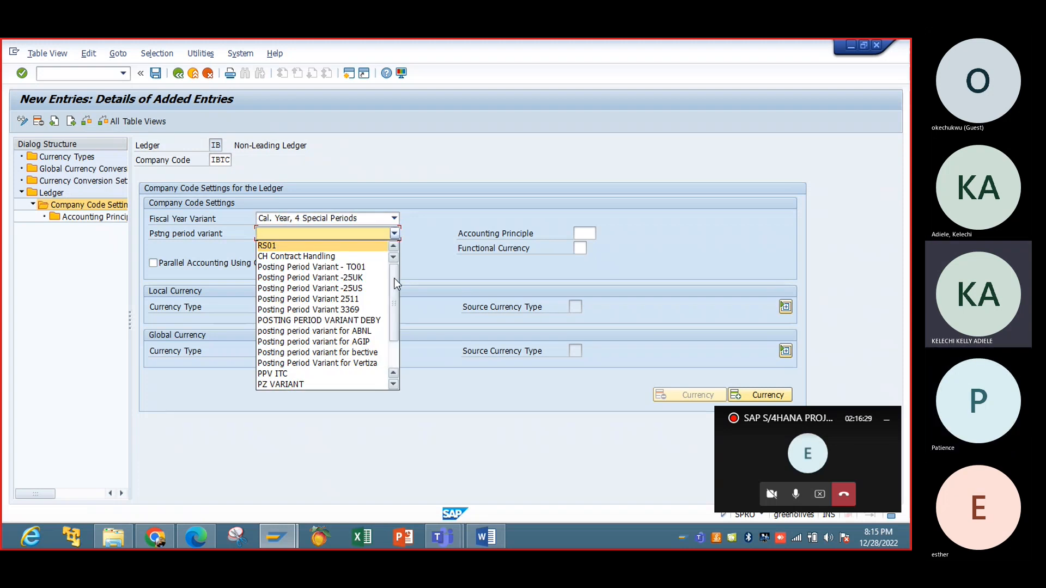
left_click_drag(394, 278, 393, 329)
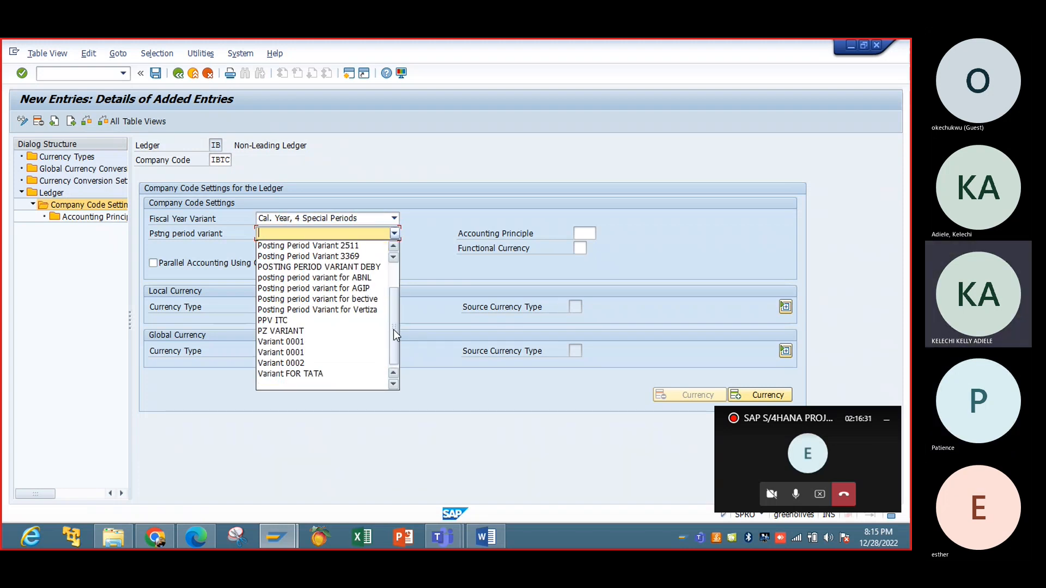
left_click(334, 342)
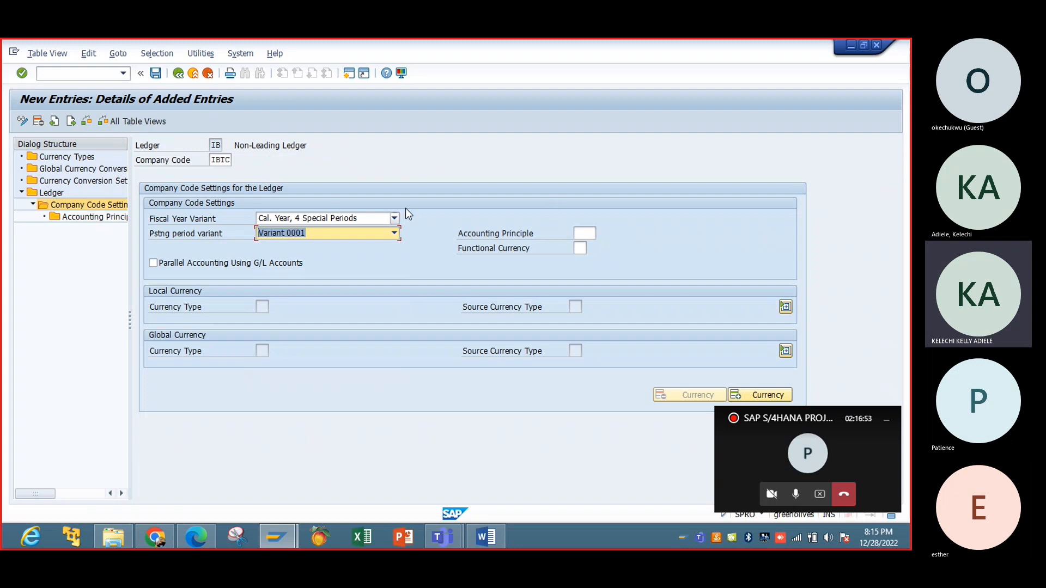
Set the accounting principle for company code IBTC to IFRS, International Financial Reporting Standards.
left_click(584, 232)
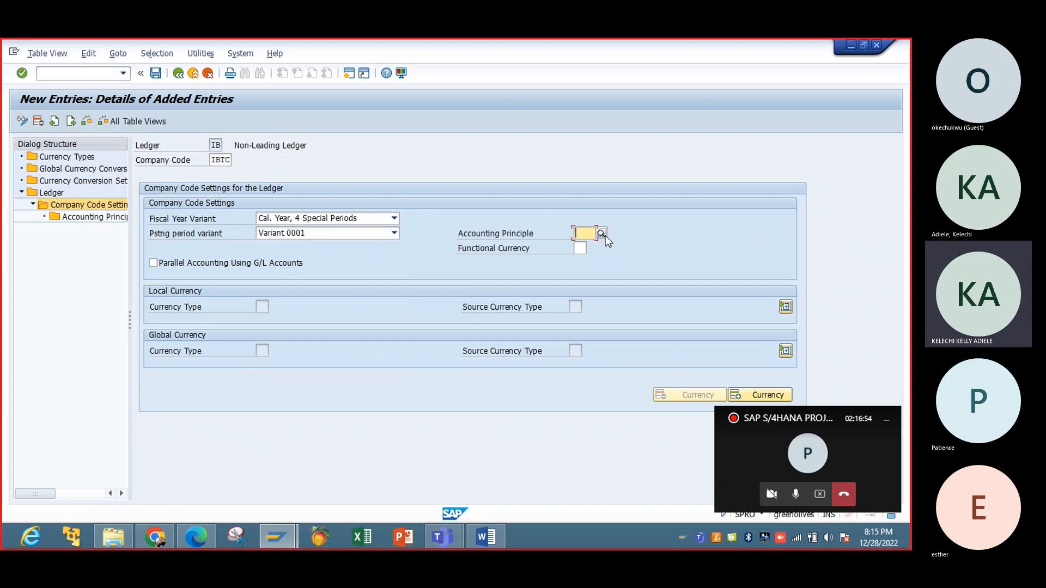
left_click(602, 233)
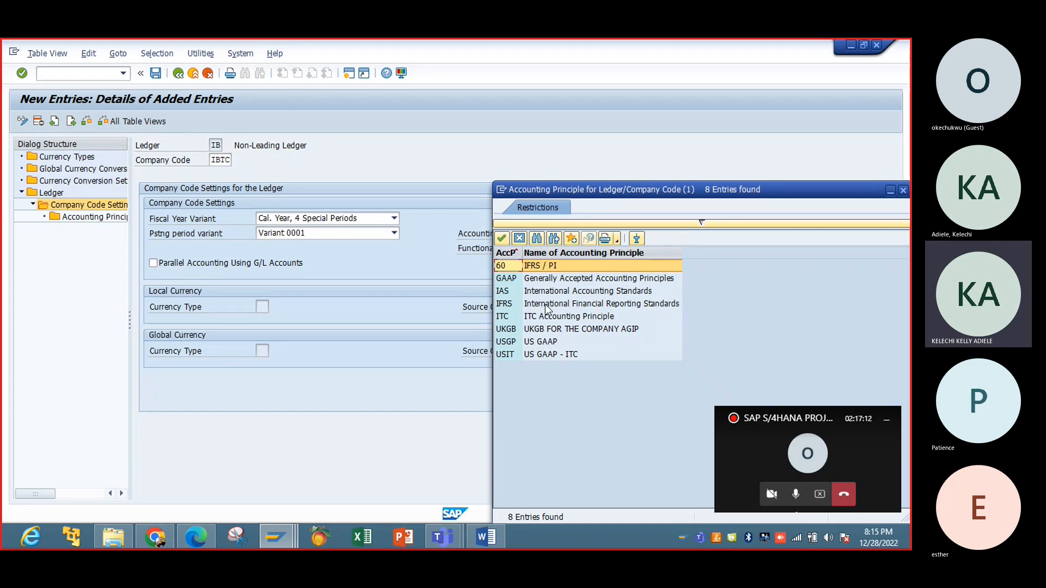
double_click(508, 306)
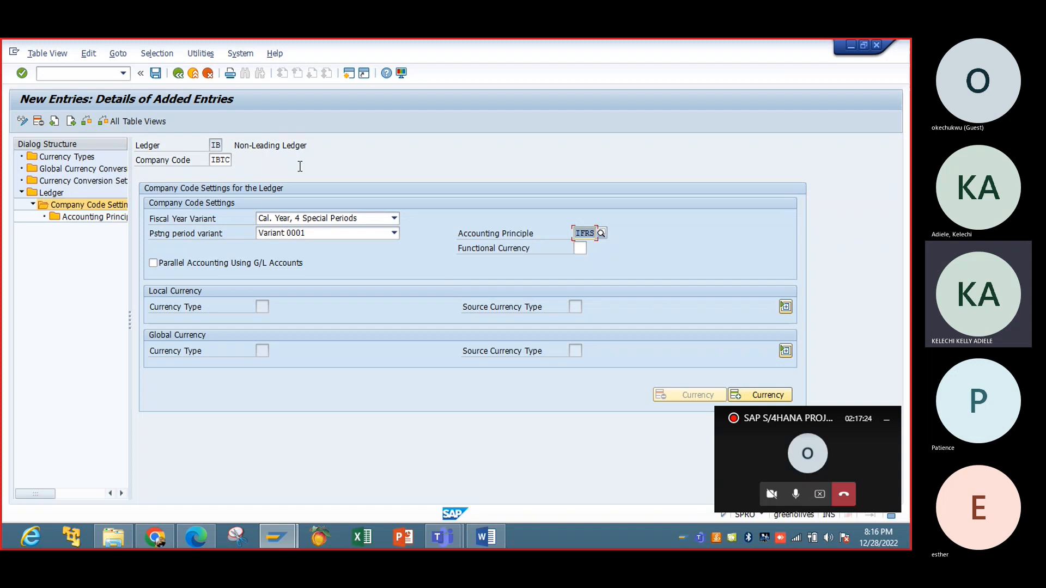
Set the functional currency for company code IBTC to currency type 10 and validate the entry.
left_click(581, 248)
left_click(592, 250)
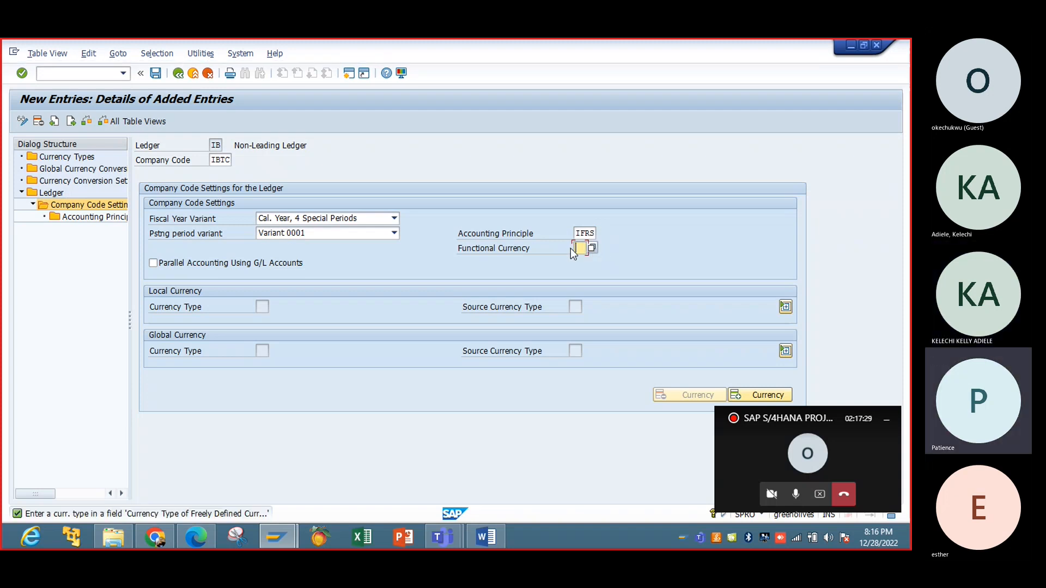
type("10")
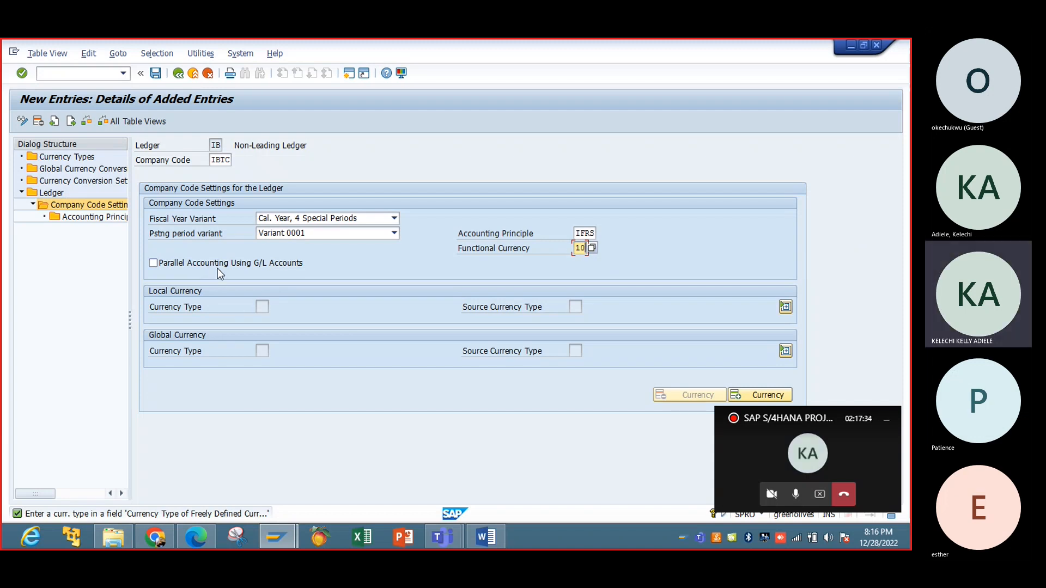
key("Return")
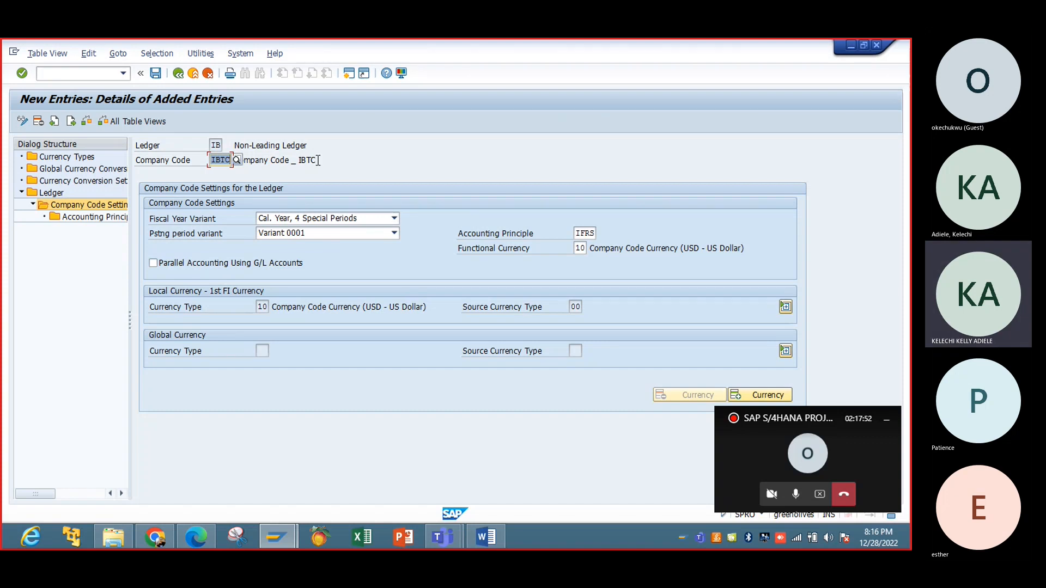
Enable Parallel Accounting Using G/L Accounts for IBTC in ledger IB and save the new entry, accepting the consistency check messages.
left_click(241, 265)
left_click(157, 76)
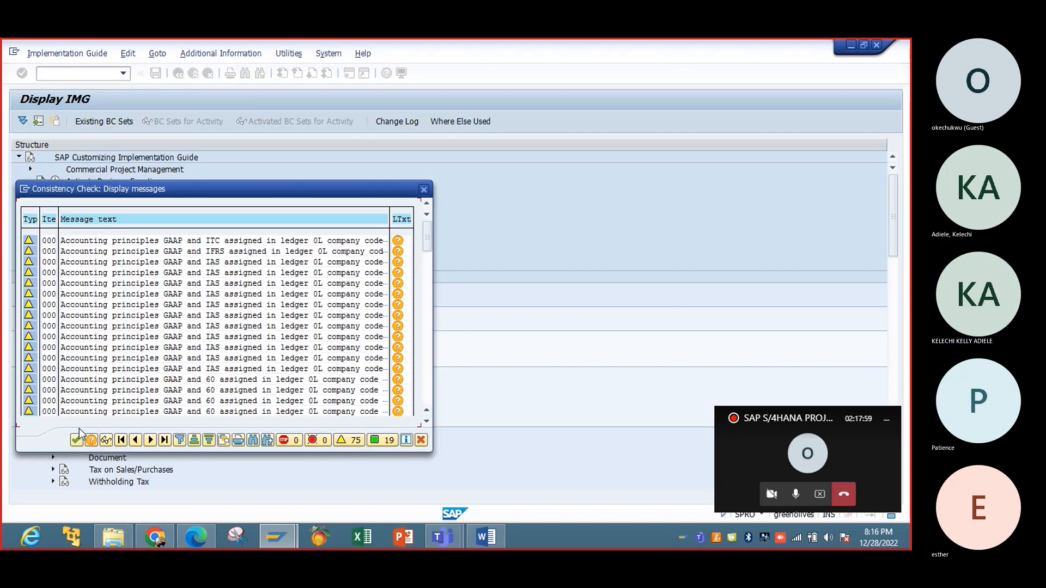
left_click(78, 439)
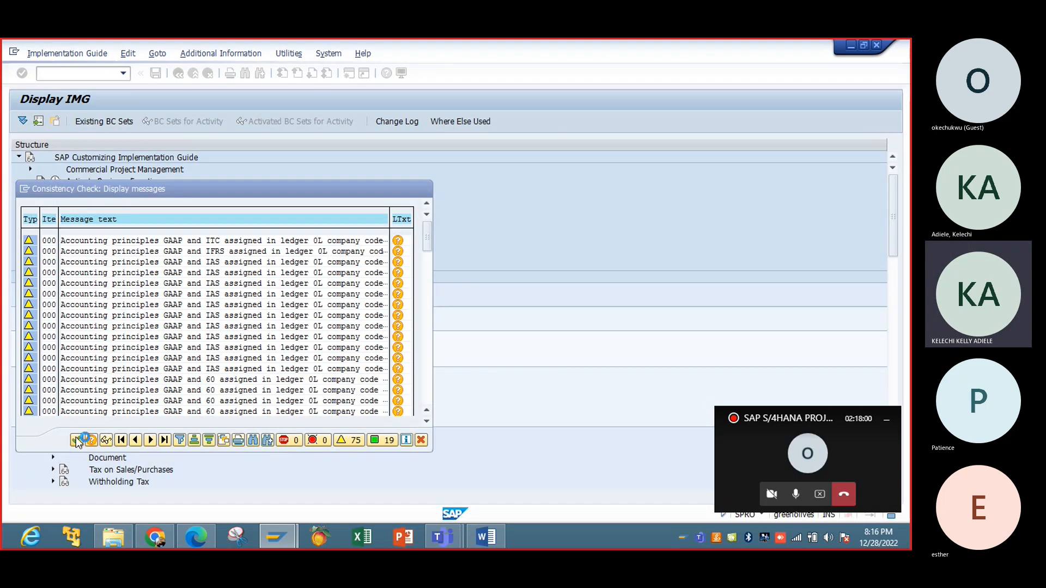
left_click(198, 249)
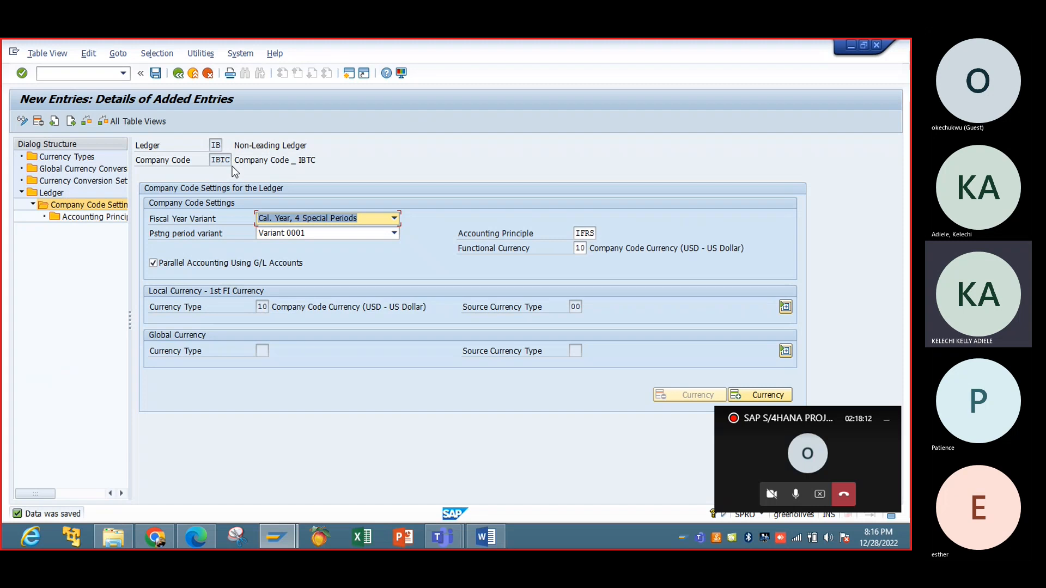
Check the accounting principles assigned to ledger IB and company code IBTC, and return to the Company Code Settings, dismissing the consistency check messages.
left_click(109, 220)
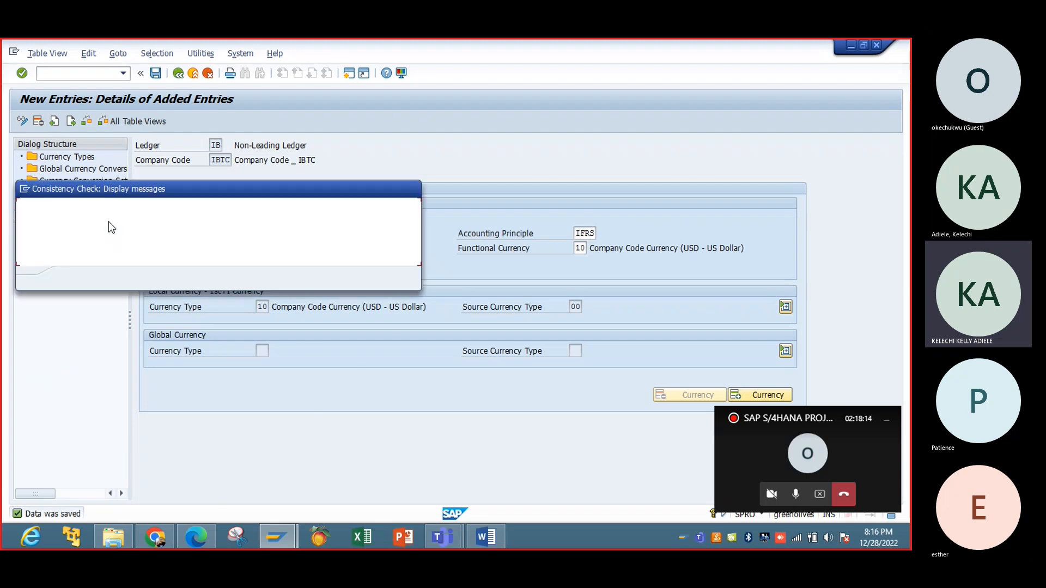
left_click(77, 280)
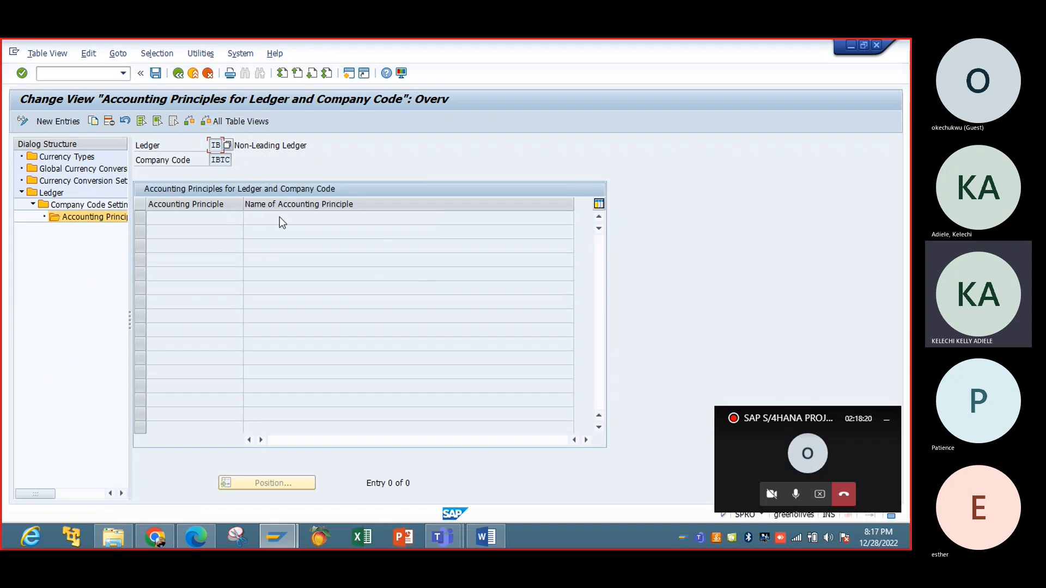
double_click(84, 208)
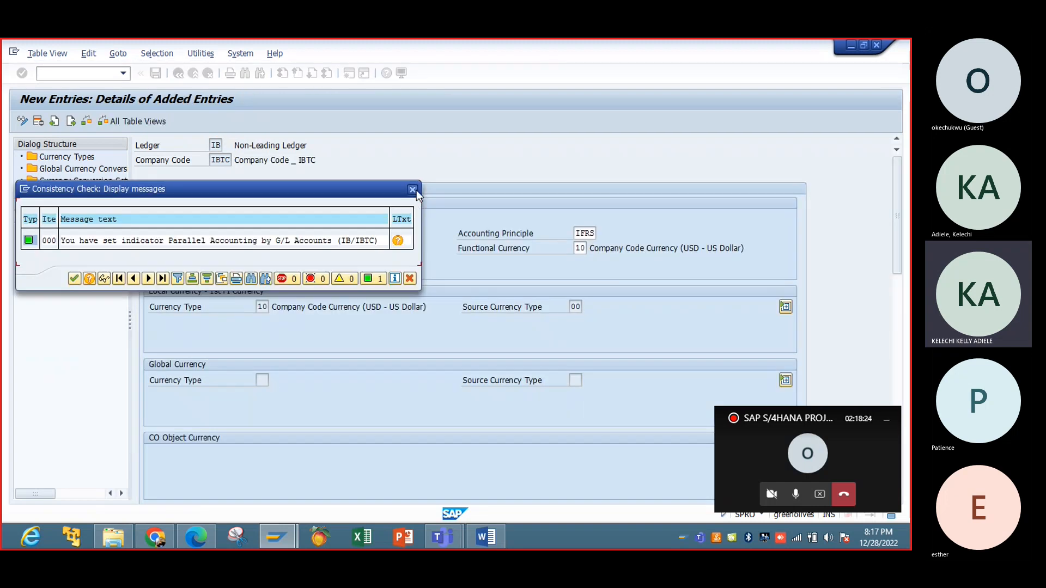
left_click(416, 190)
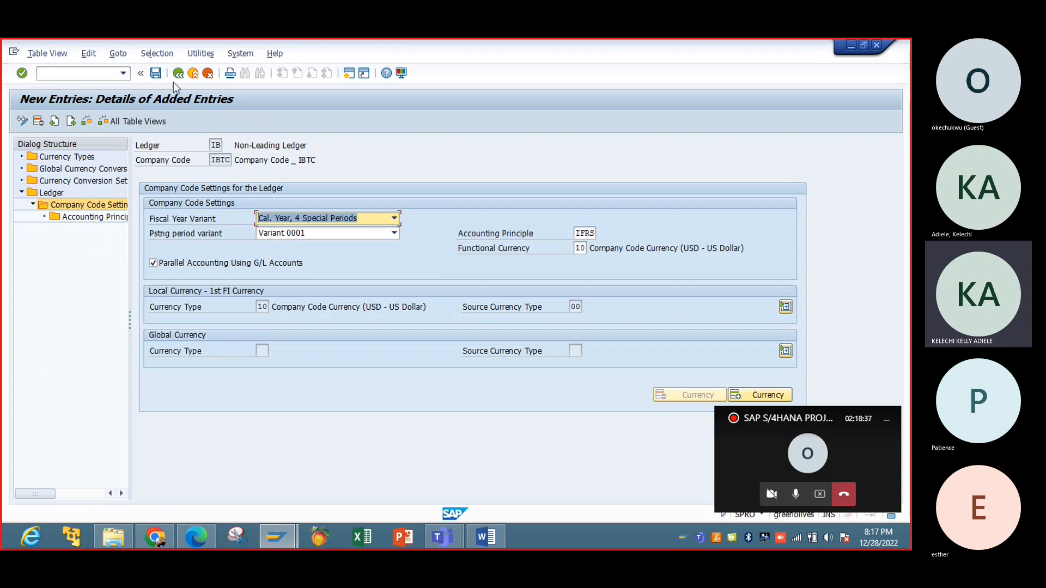
left_click(157, 74)
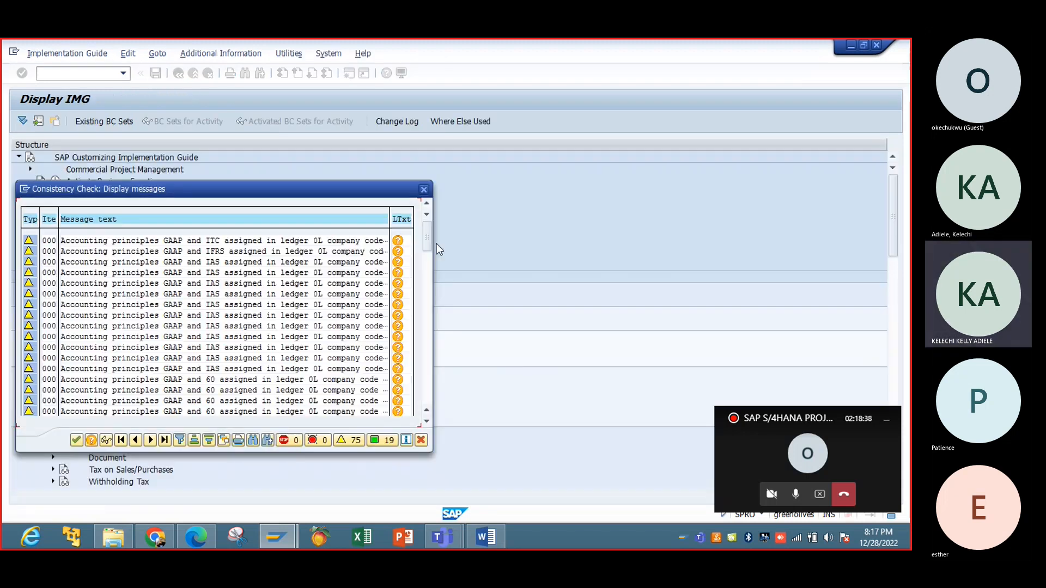
left_click(424, 189)
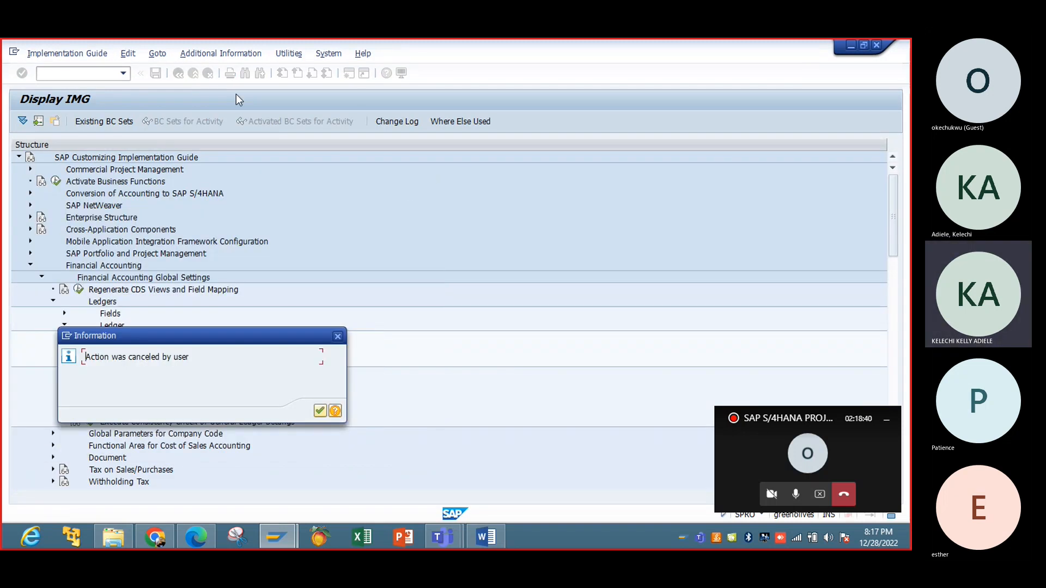
left_click(338, 337)
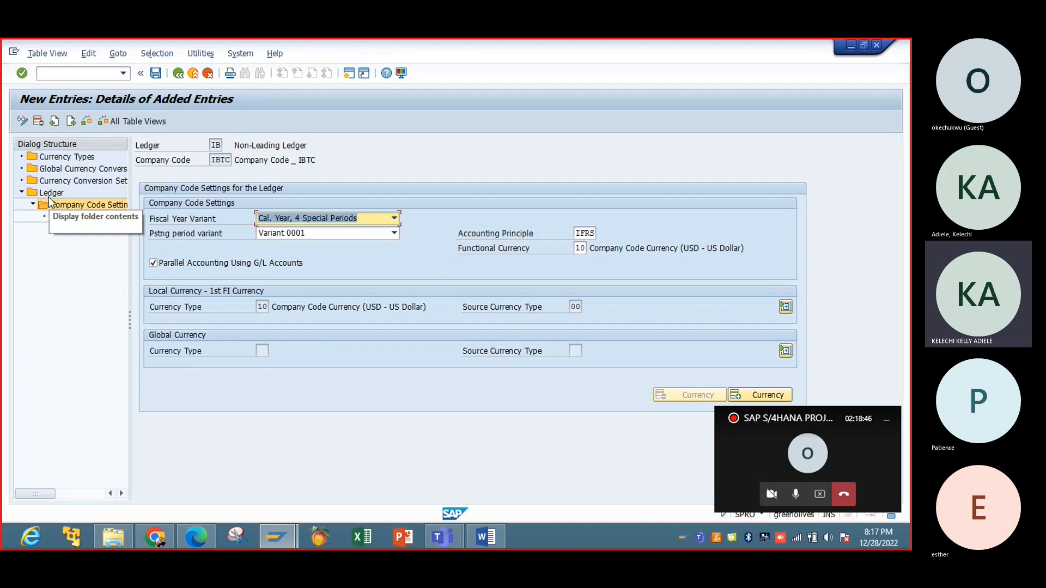
Enable Parallel Accounting Using G/L Accounts for company code IBTC in leading ledger 0L, dismissing the consistency check messages on the way.
double_click(50, 193)
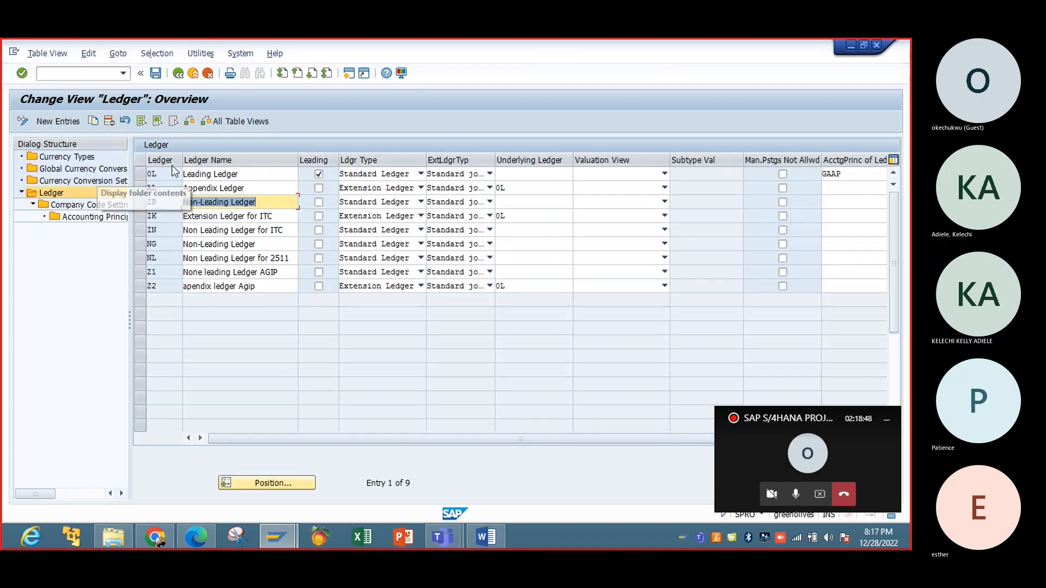
left_click(144, 175)
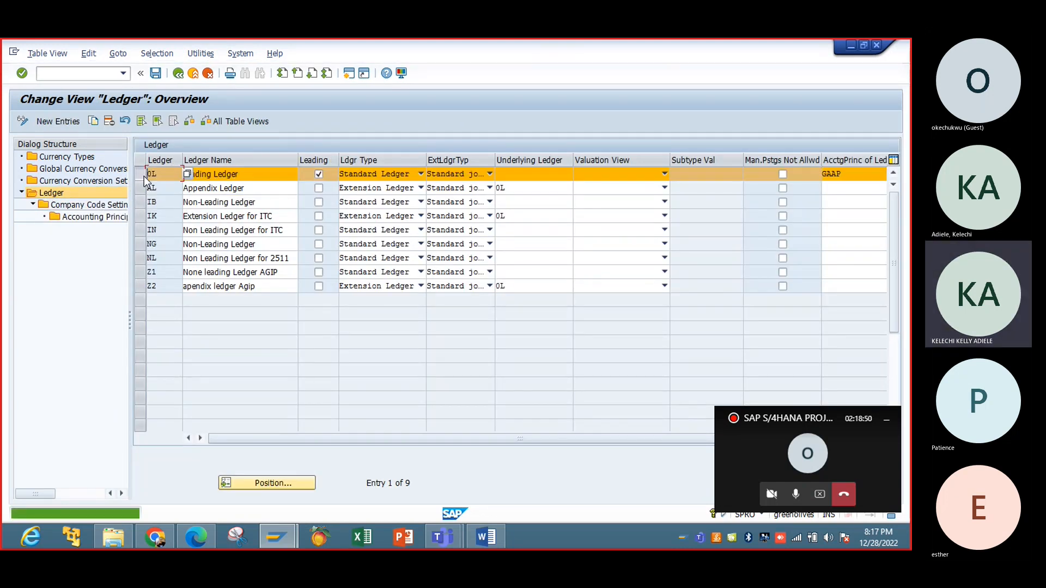
double_click(121, 205)
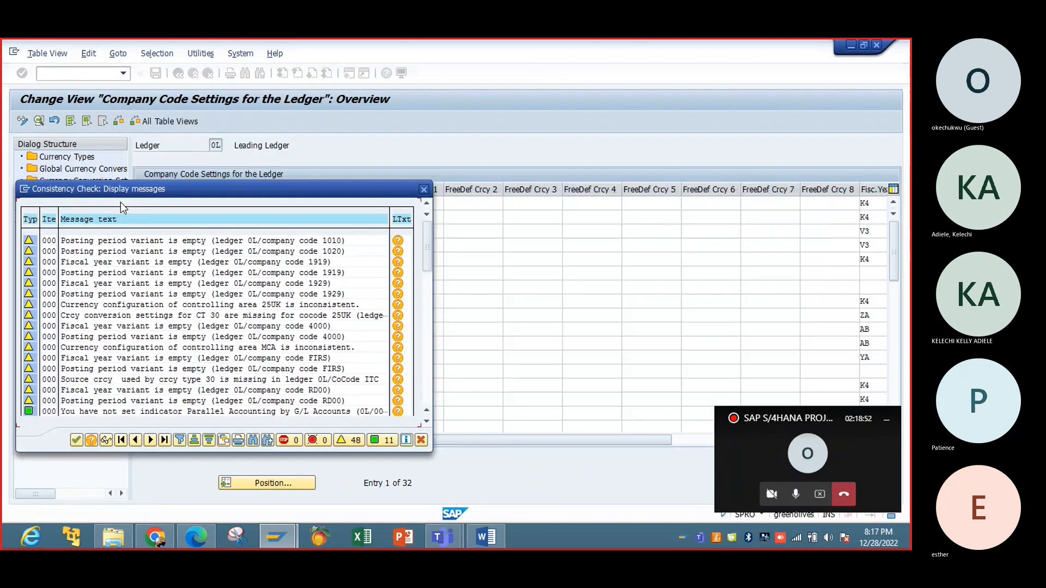
left_click(424, 189)
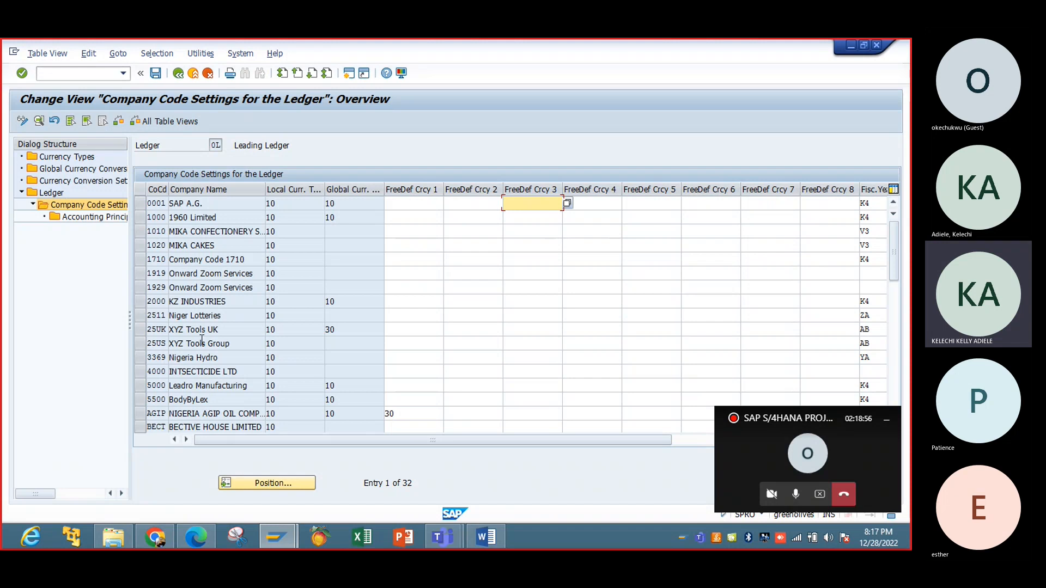
left_click(897, 377)
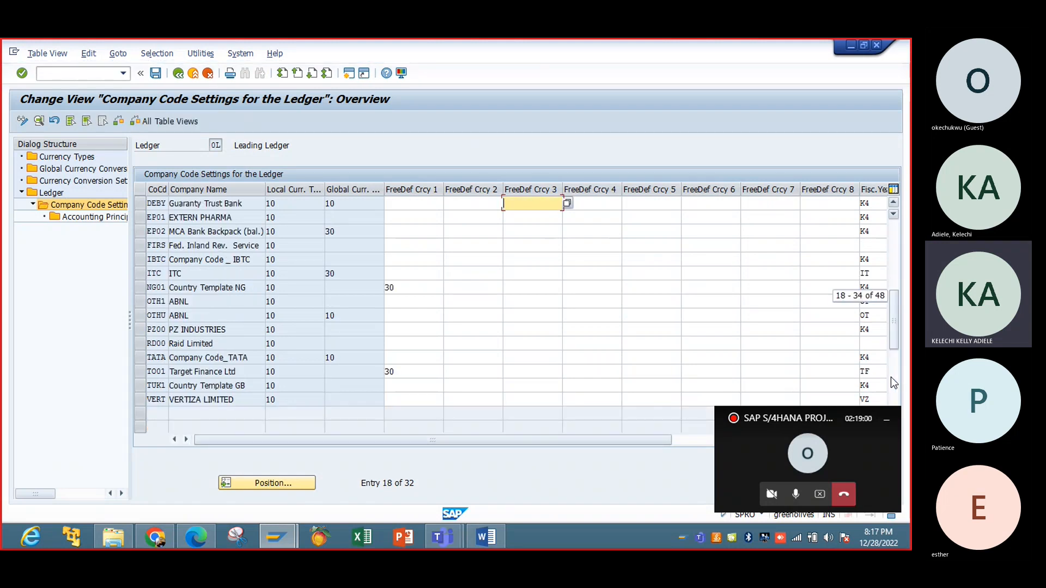
double_click(198, 257)
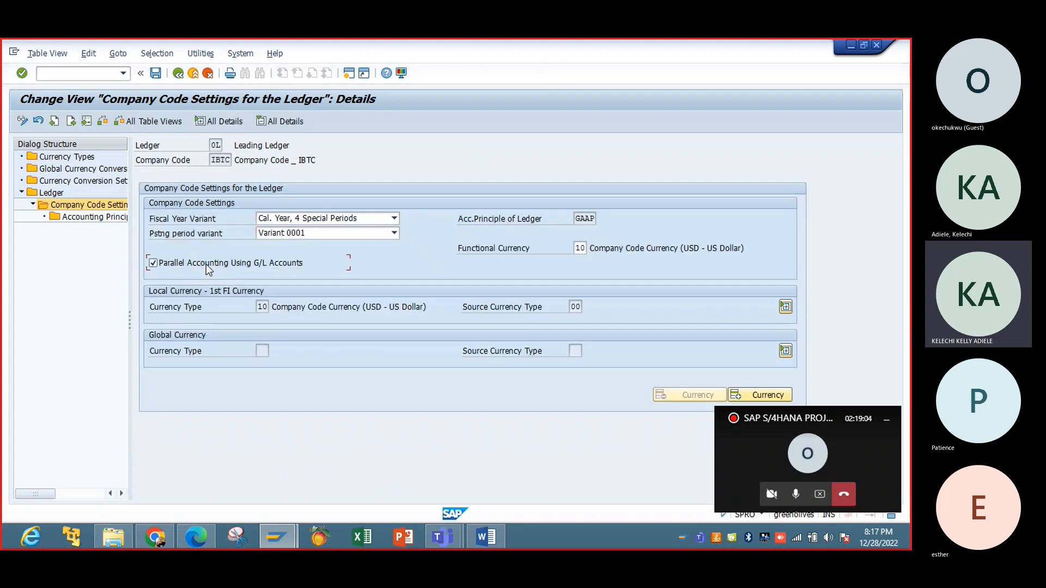
left_click(159, 75)
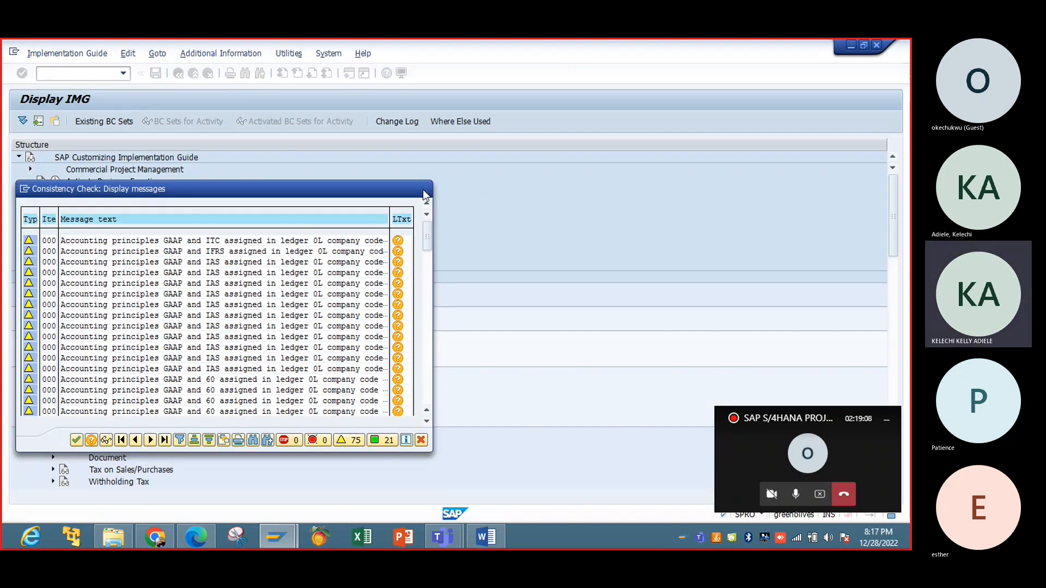
left_click(423, 190)
left_click(336, 337)
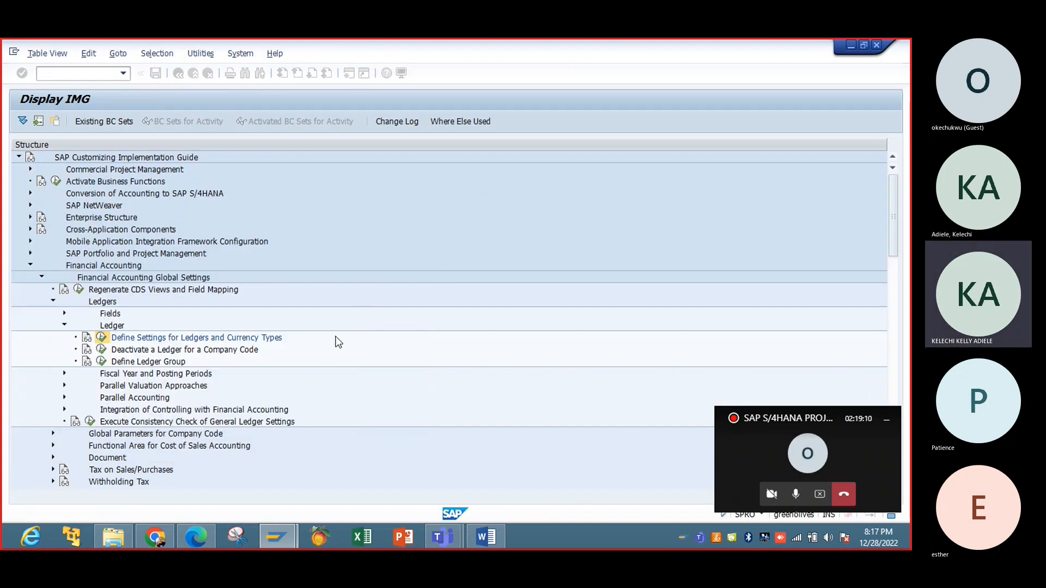
Exit the ledger settings back to the IMG, saving the changed data and accepting the consistency check messages.
left_click(178, 73)
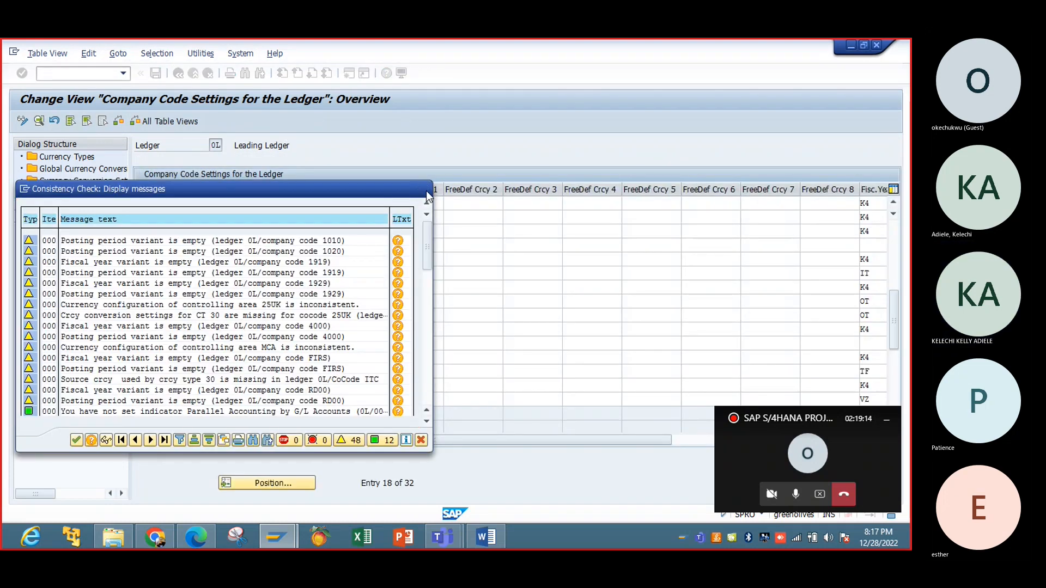
left_click(426, 191)
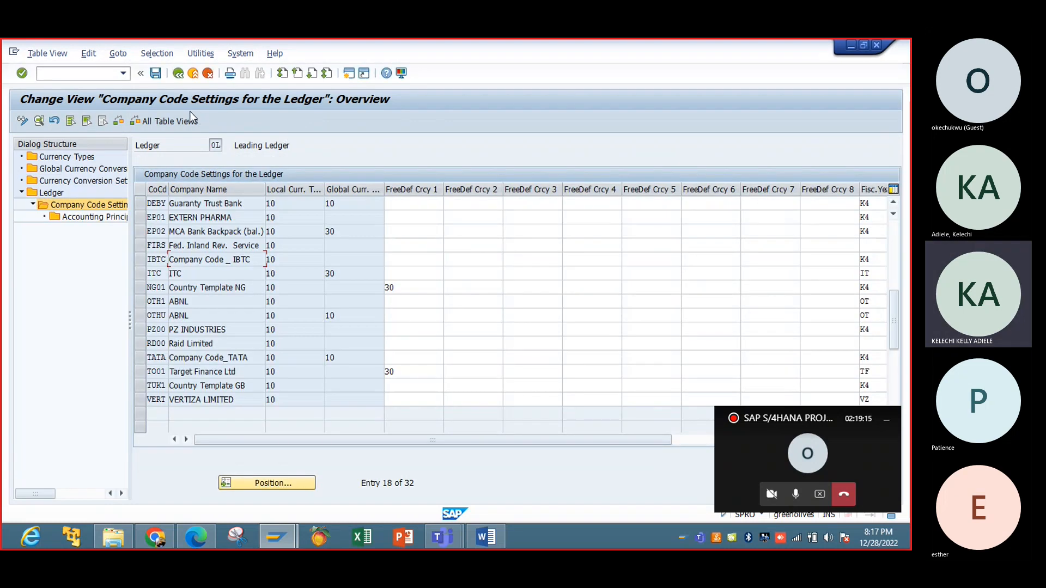
left_click(175, 78)
left_click(175, 78)
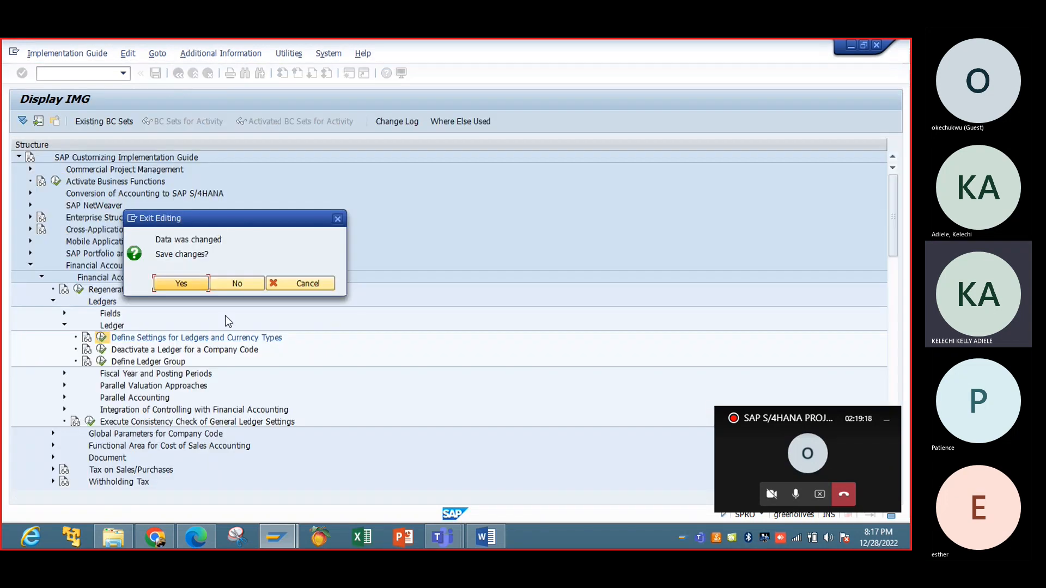
left_click(198, 283)
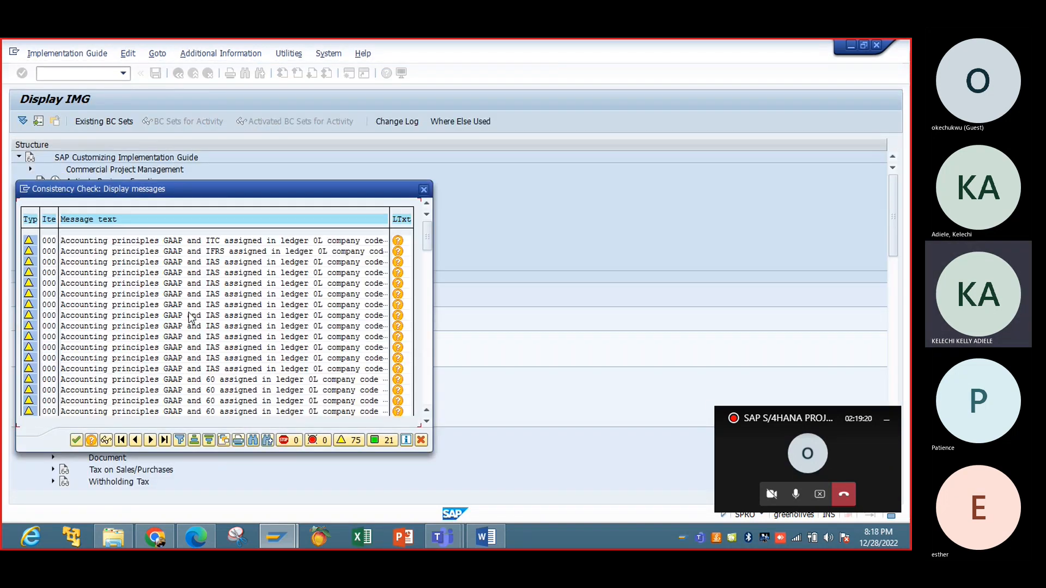
left_click(76, 440)
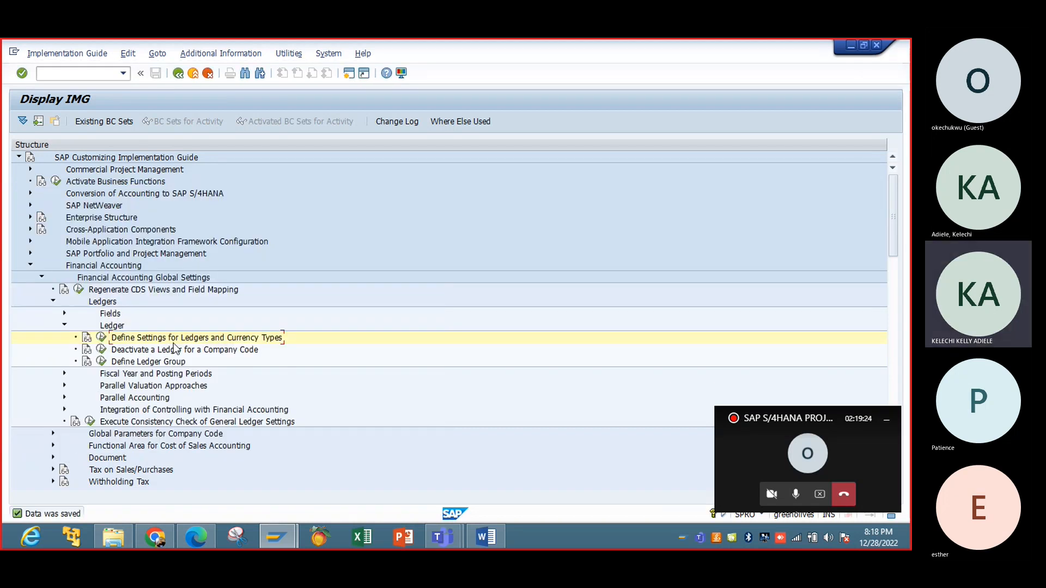
Review the existing ledger groups in Define Ledger Group, return to the IMG and collapse the Ledger node.
left_click(102, 361)
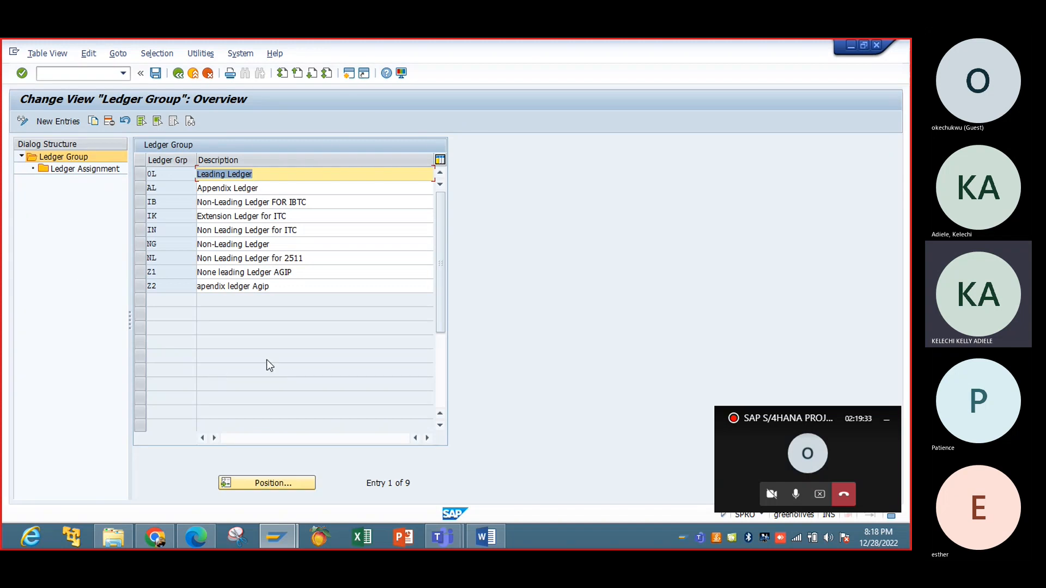
left_click(178, 79)
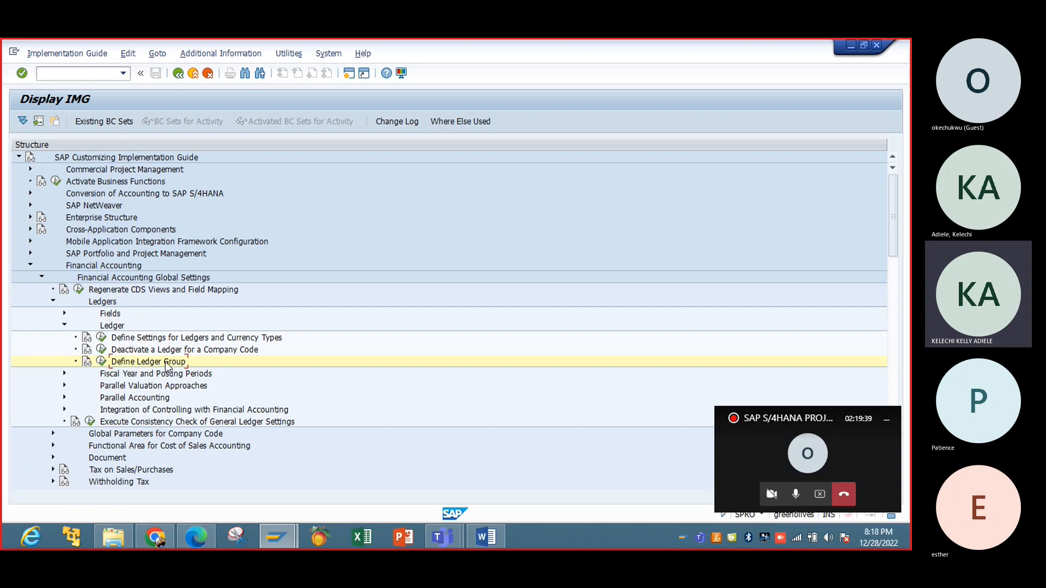
left_click(64, 325)
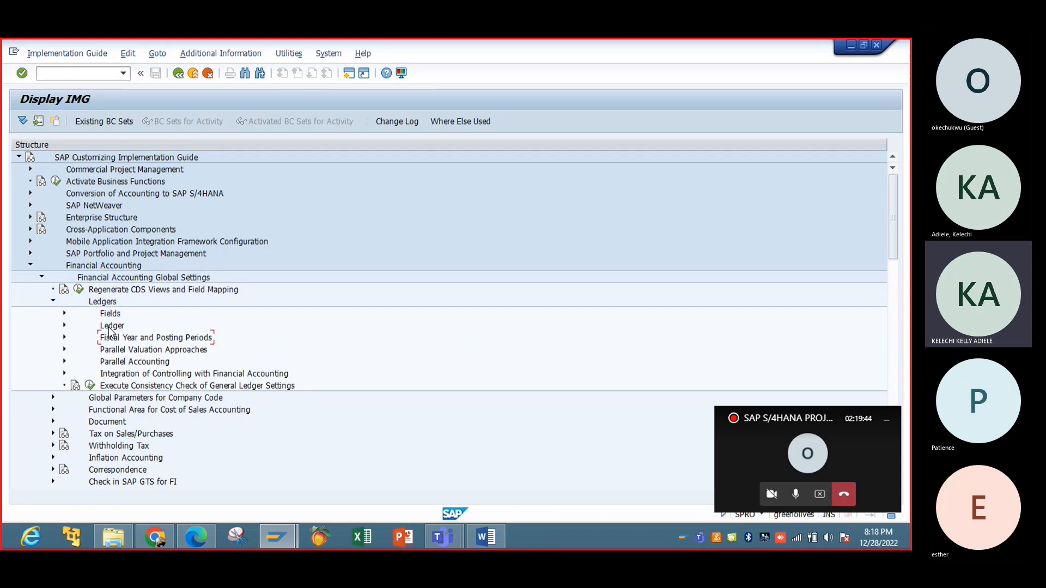
Open Maintain Fiscal Year Variant under Fiscal Year and Posting Periods and find variant K4 in the list.
left_click(65, 314)
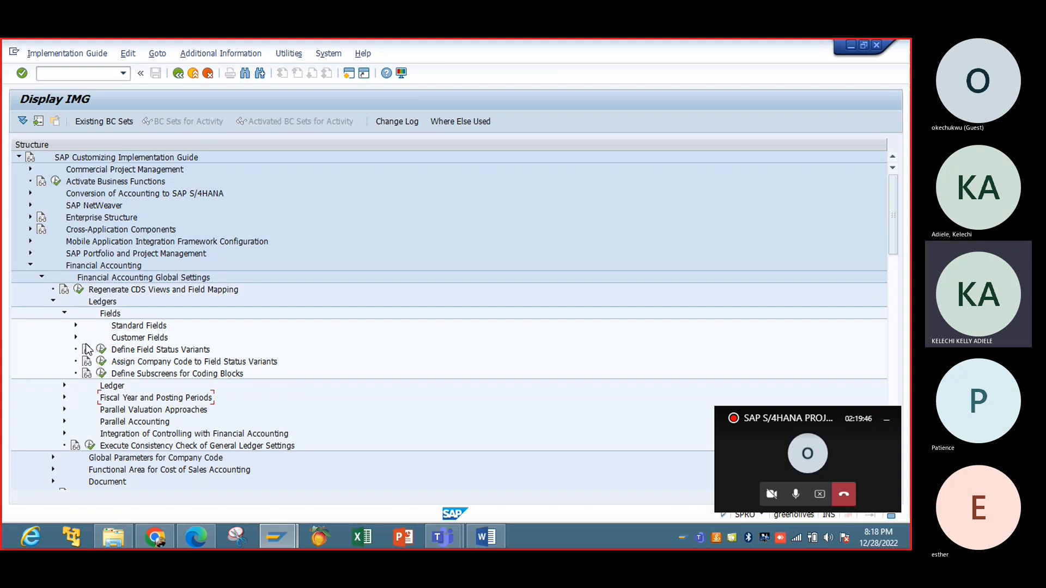
left_click(64, 313)
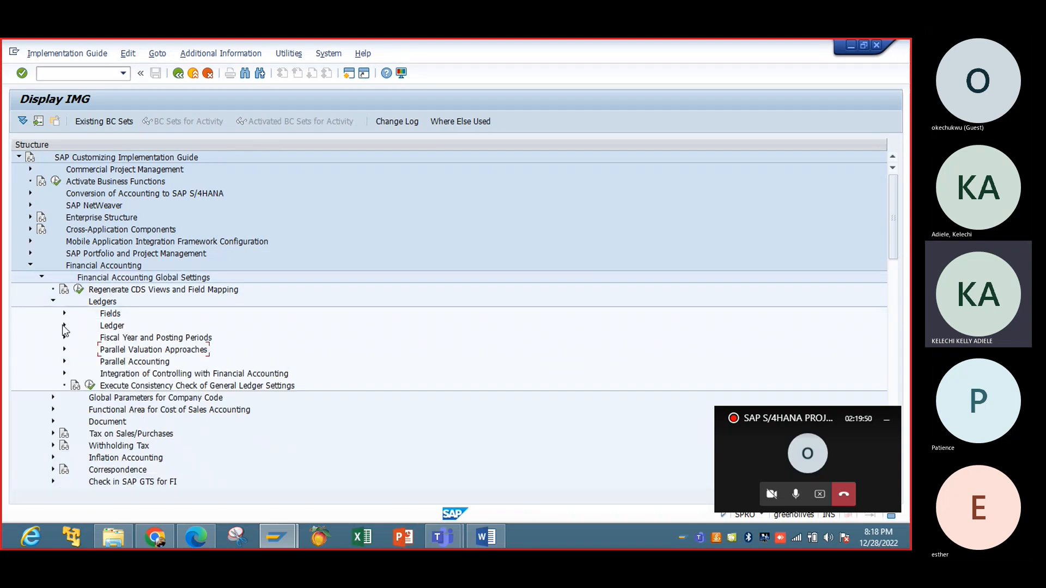
left_click(65, 337)
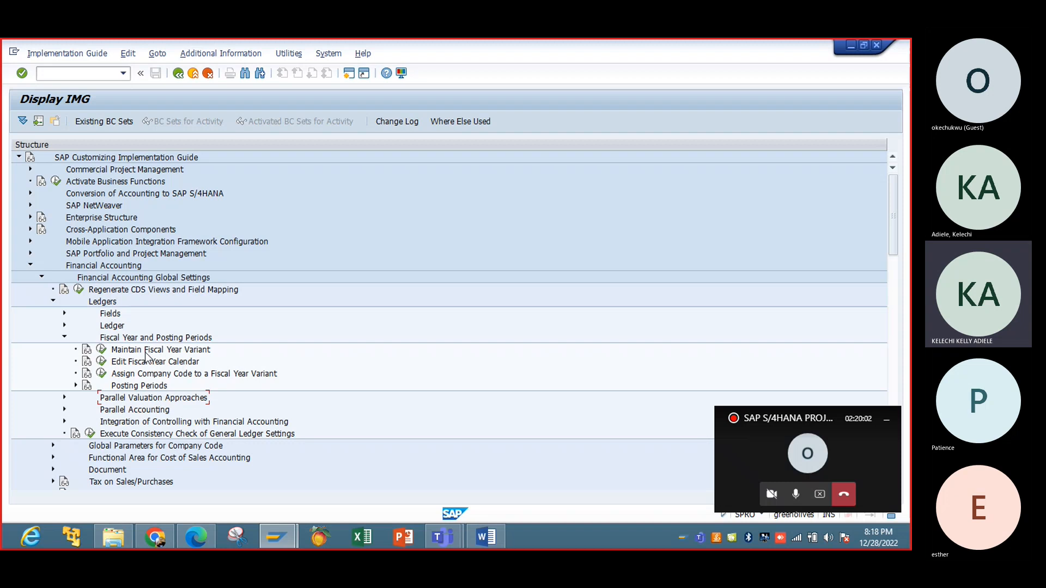
left_click(101, 352)
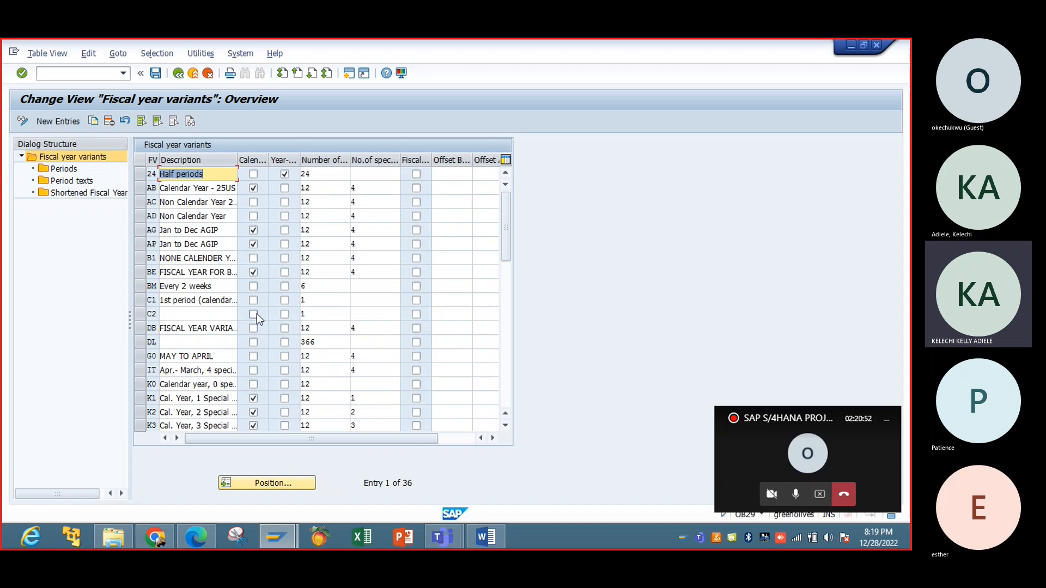
left_click(505, 426)
left_click(505, 426)
left_click(505, 426)
left_click(505, 426)
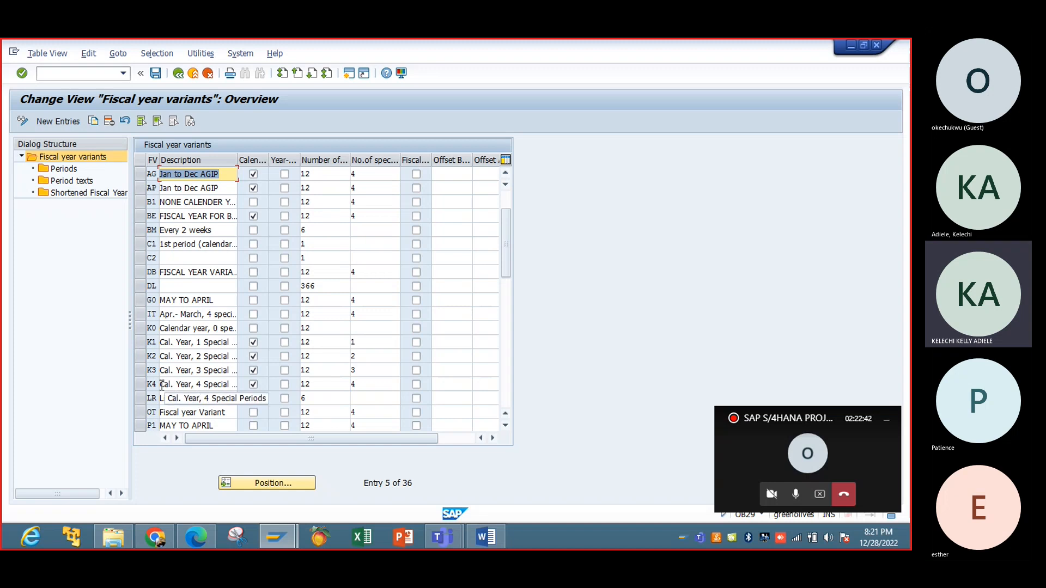
Examine fiscal year variant K4's posting periods, special periods and calendar-year setting, and return to the IMG.
double_click(185, 383)
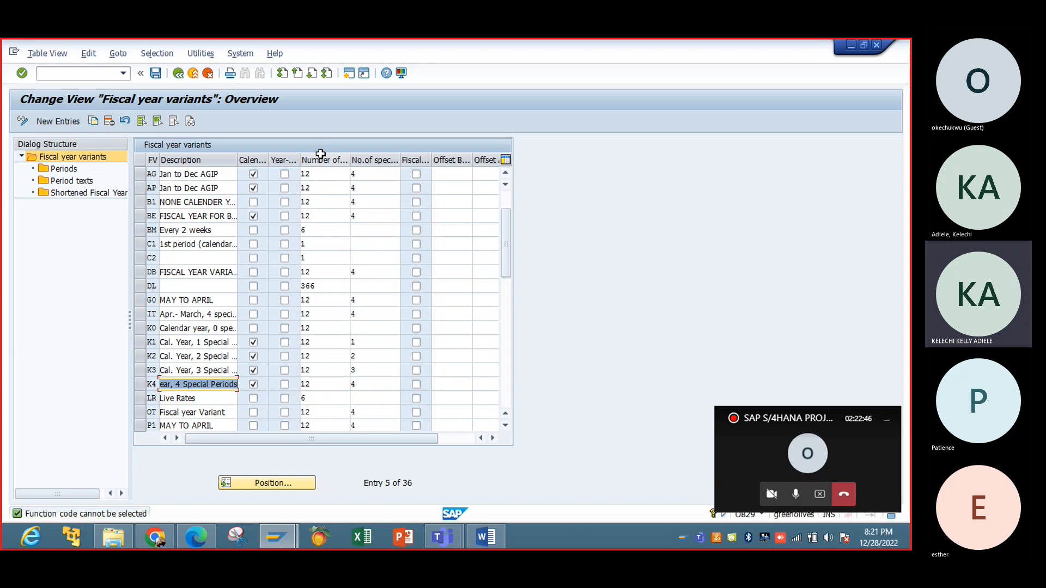
left_click_drag(347, 159, 394, 159)
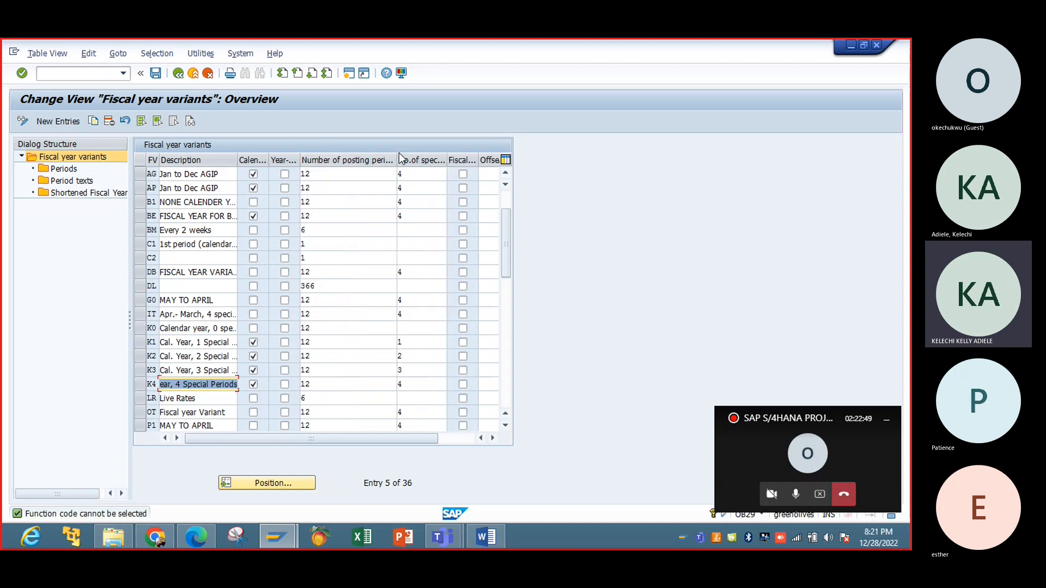
left_click(344, 384)
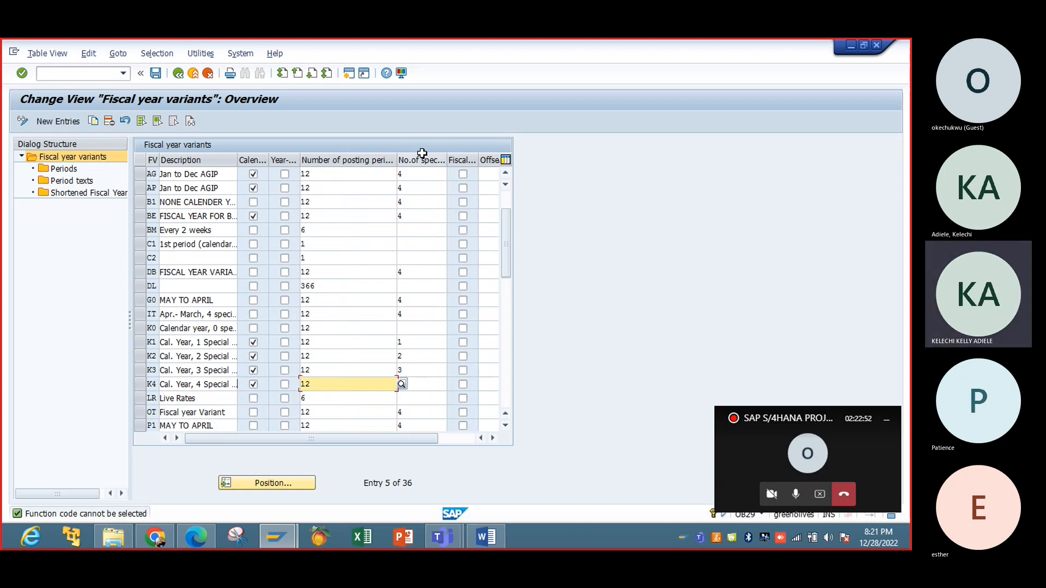
left_click(429, 387)
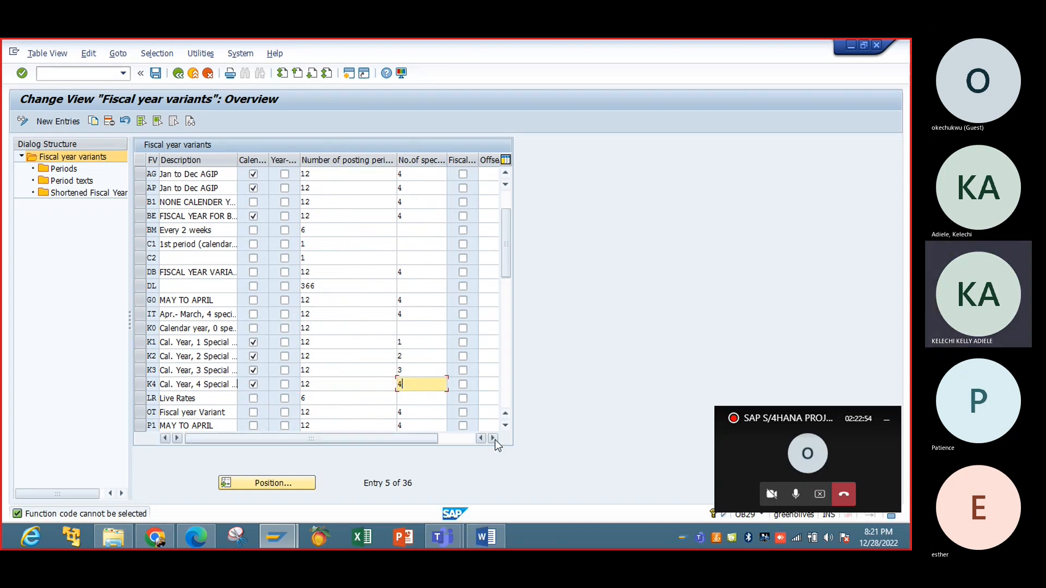
left_click(493, 438)
left_click(493, 438)
left_click(493, 438)
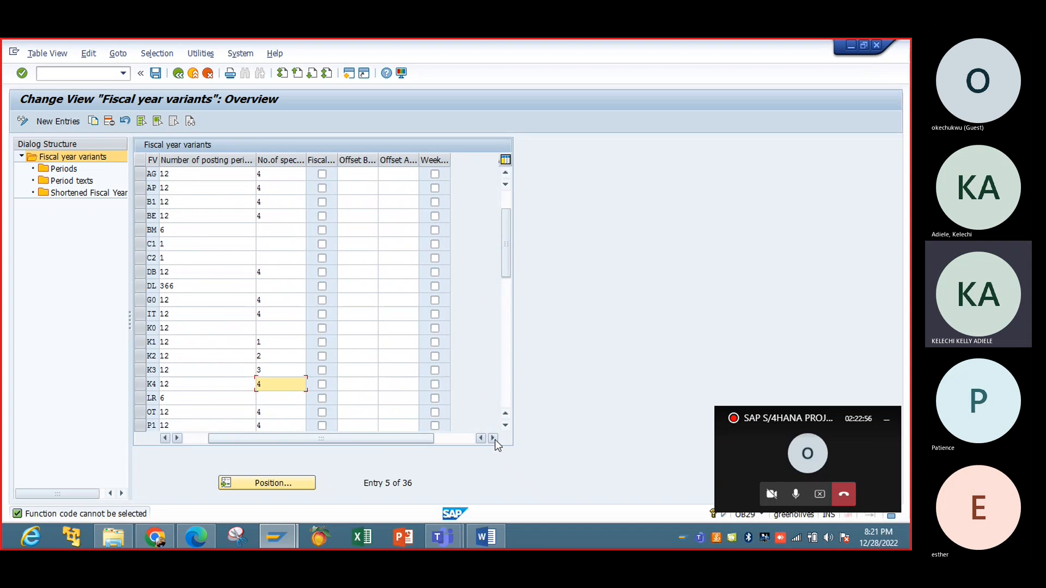
left_click(192, 442)
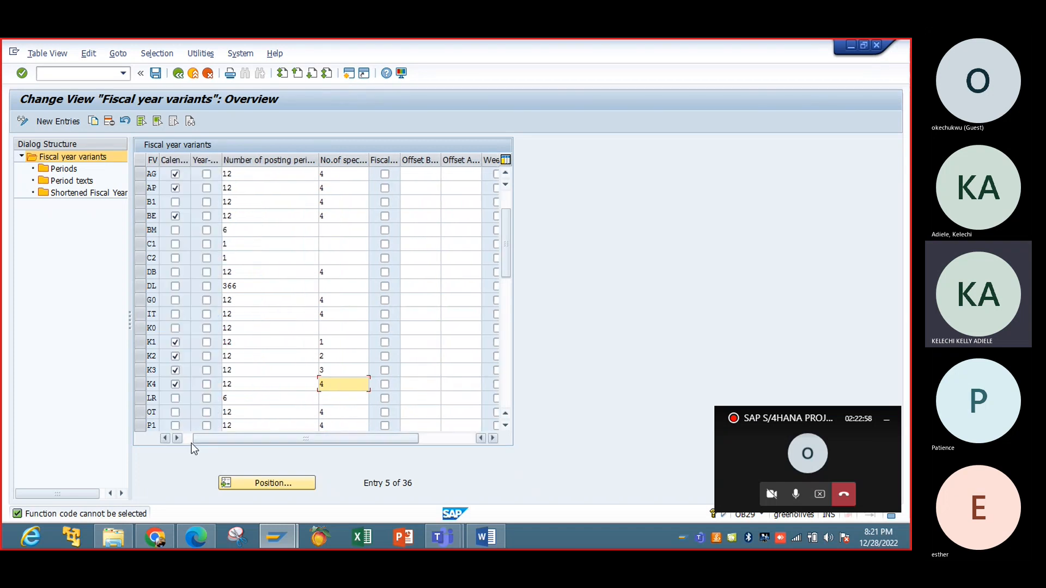
left_click(139, 385)
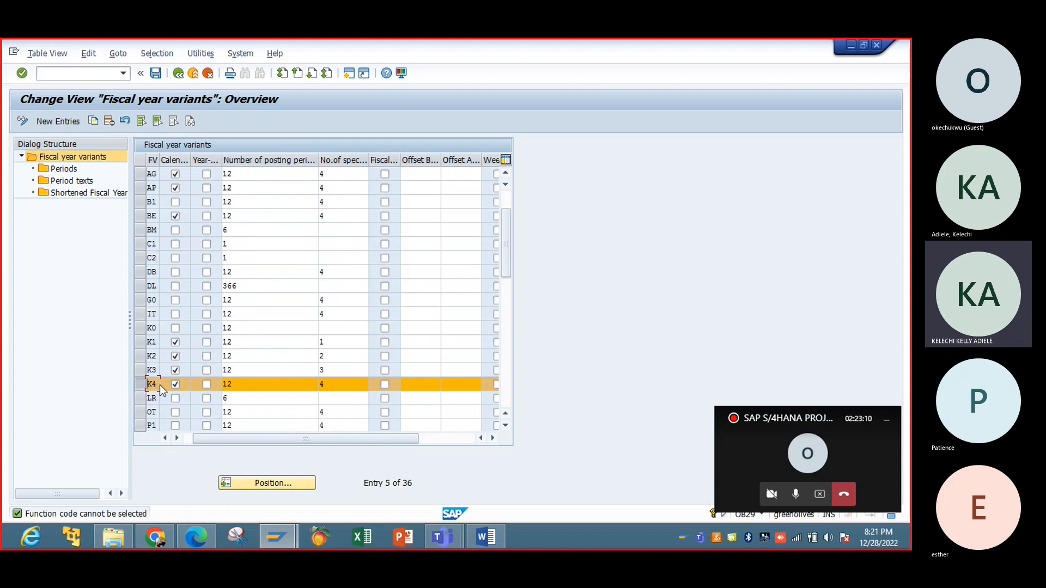
left_click(180, 75)
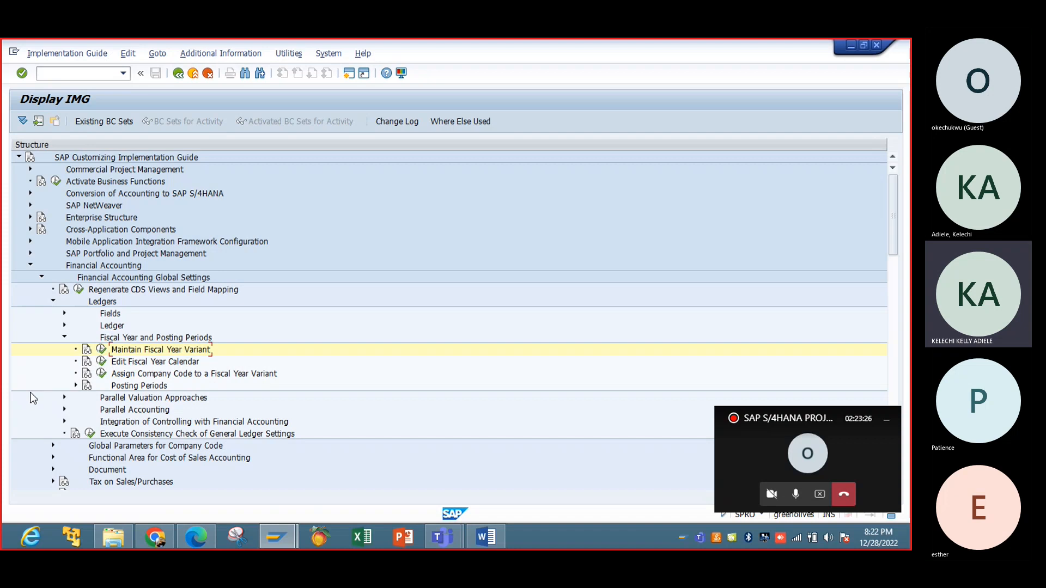
View the company code assignments in Assign Company Code to a Fiscal Year Variant and return to the IMG.
left_click(101, 375)
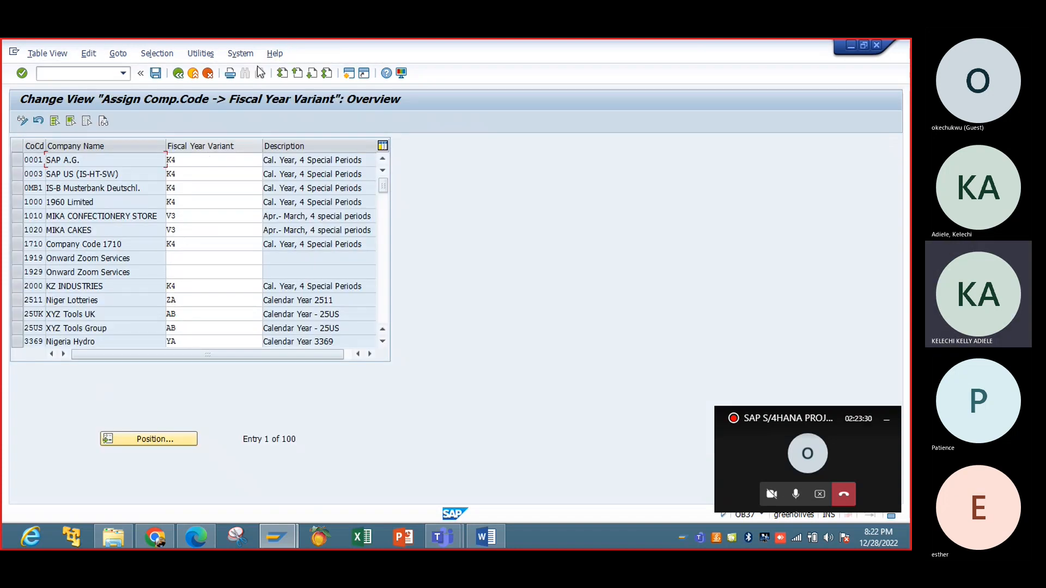
left_click(179, 74)
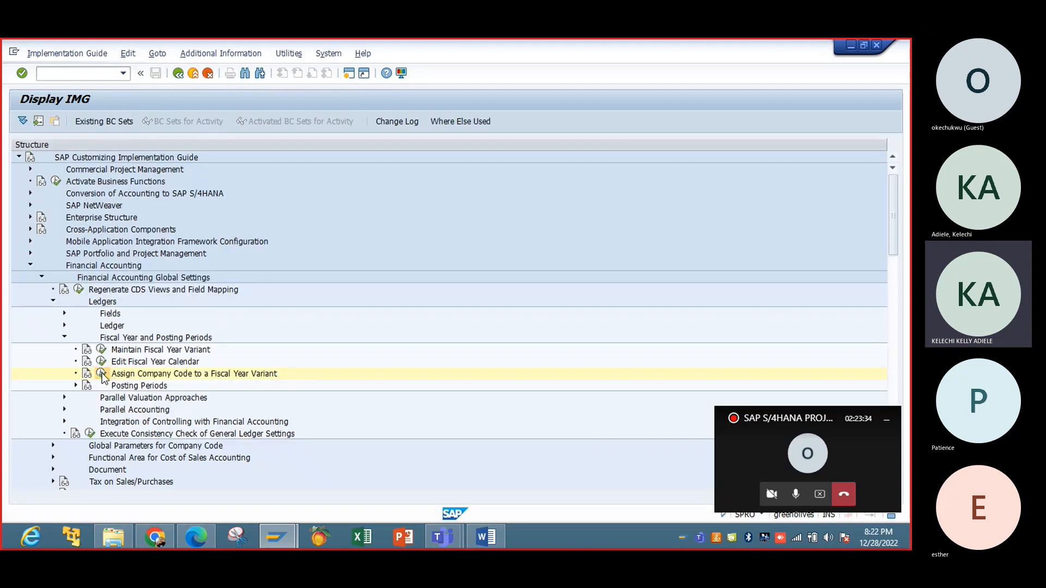
left_click(101, 375)
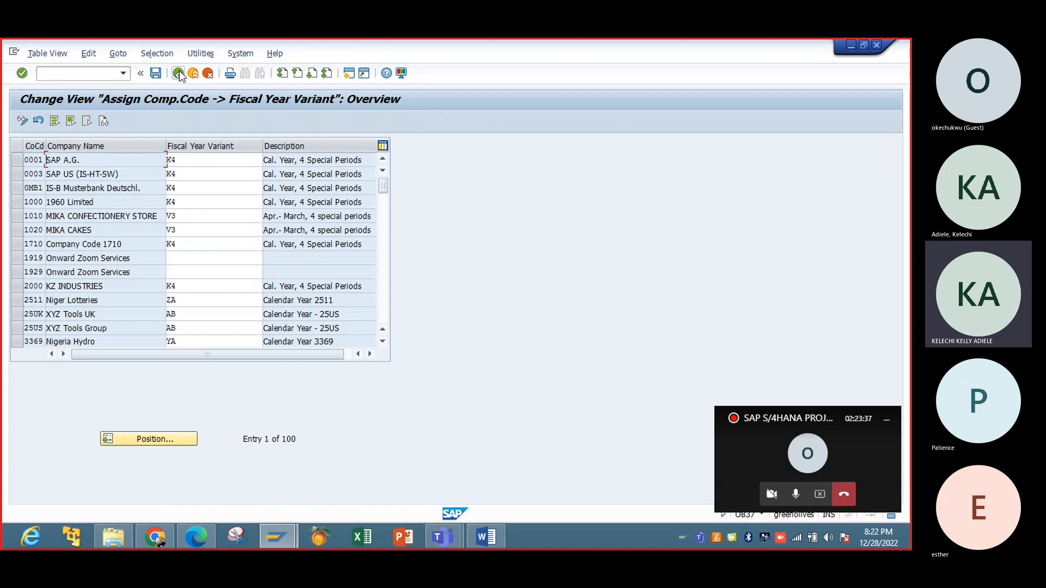
left_click(179, 74)
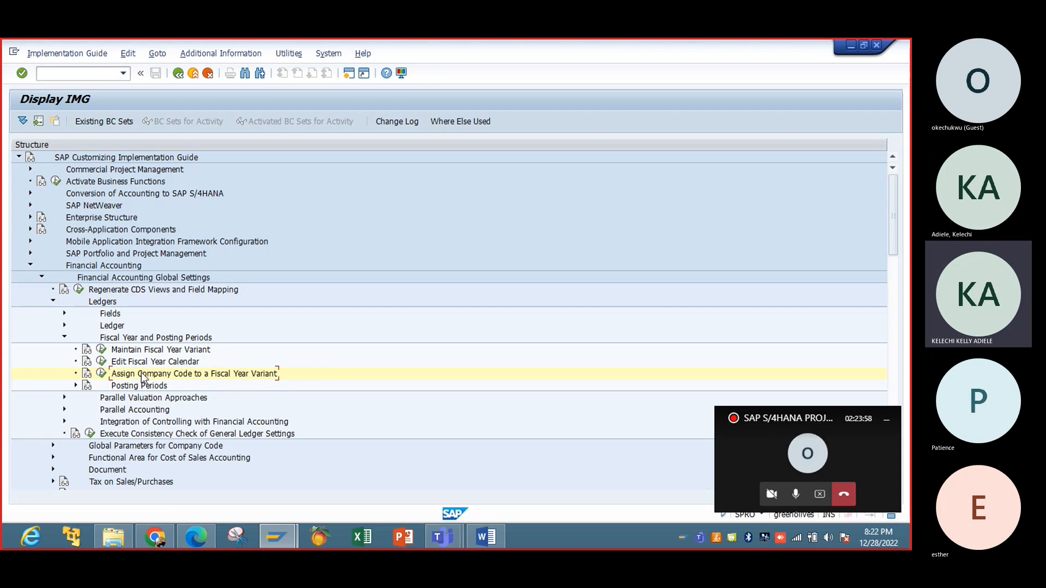
Look up the transaction code of Assign Company Code to a Fiscal Year Variant in its technical info, and return to the IMG.
left_click(102, 373)
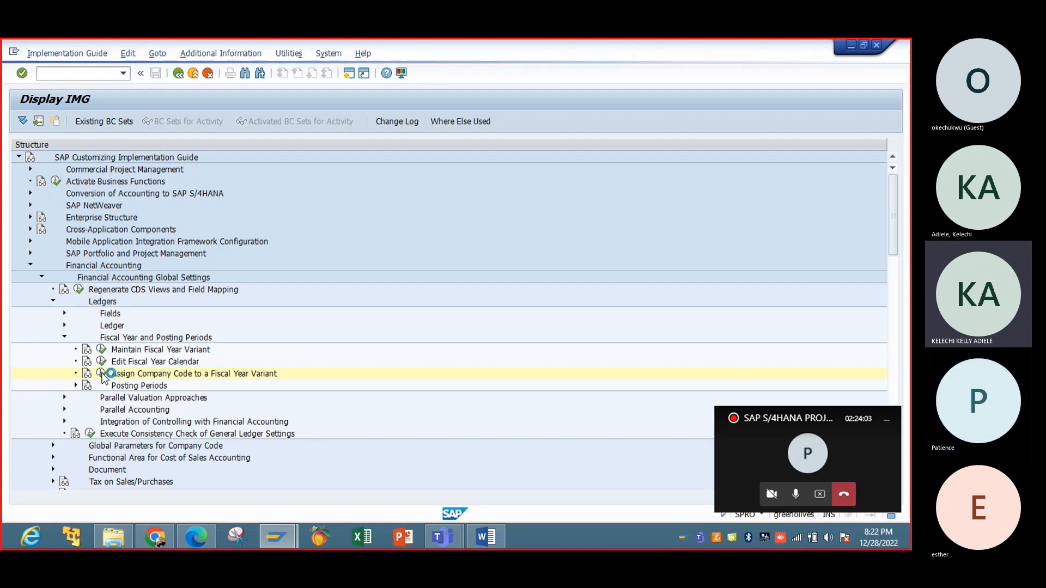
right_click(104, 376)
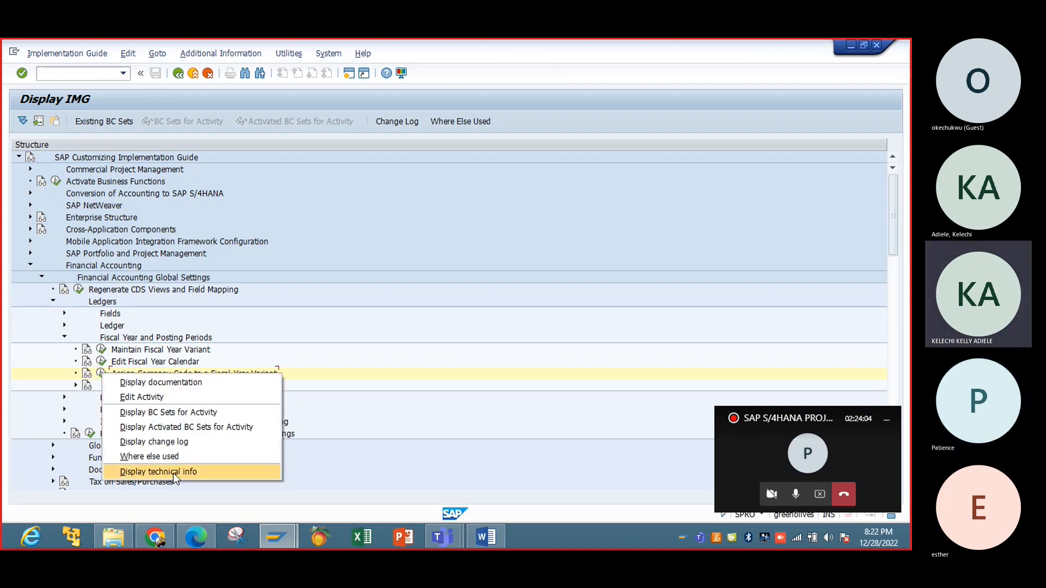
left_click(173, 473)
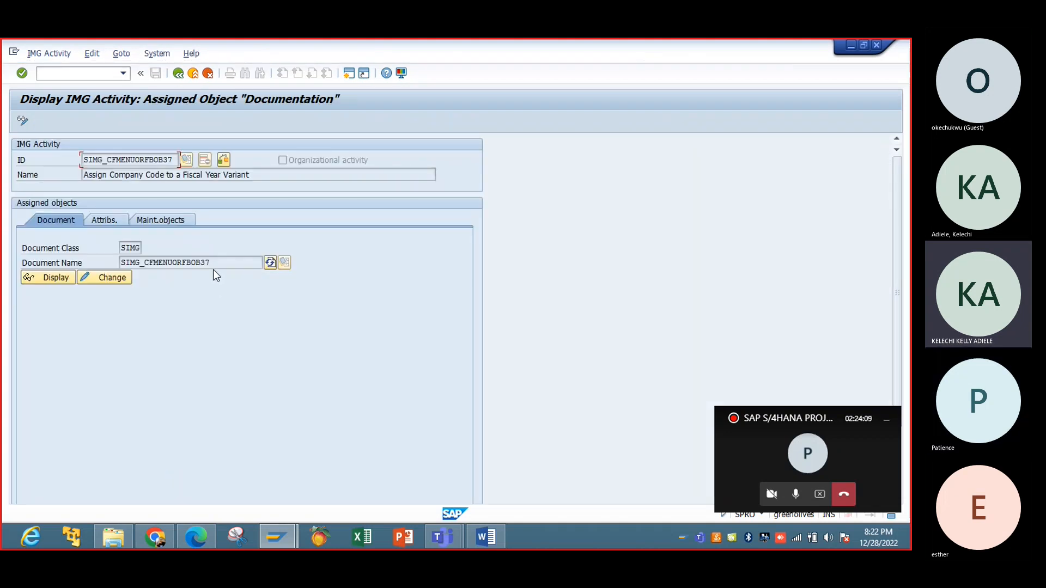
left_click_drag(214, 264, 194, 262)
left_click(177, 74)
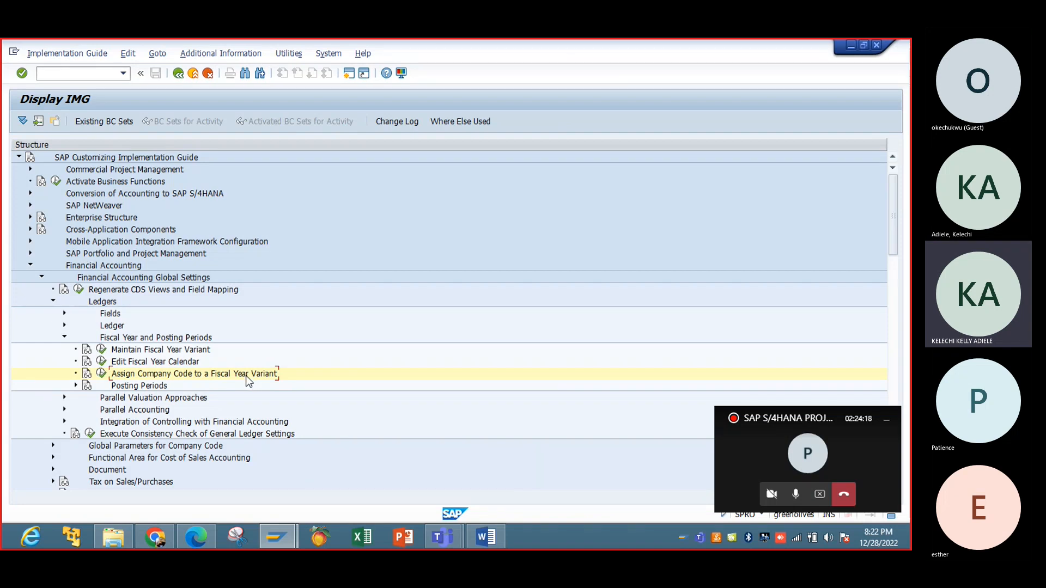
Locate company code IBTC in the fiscal year variant assignments, check its assigned variant, and return to the IMG.
left_click(101, 374)
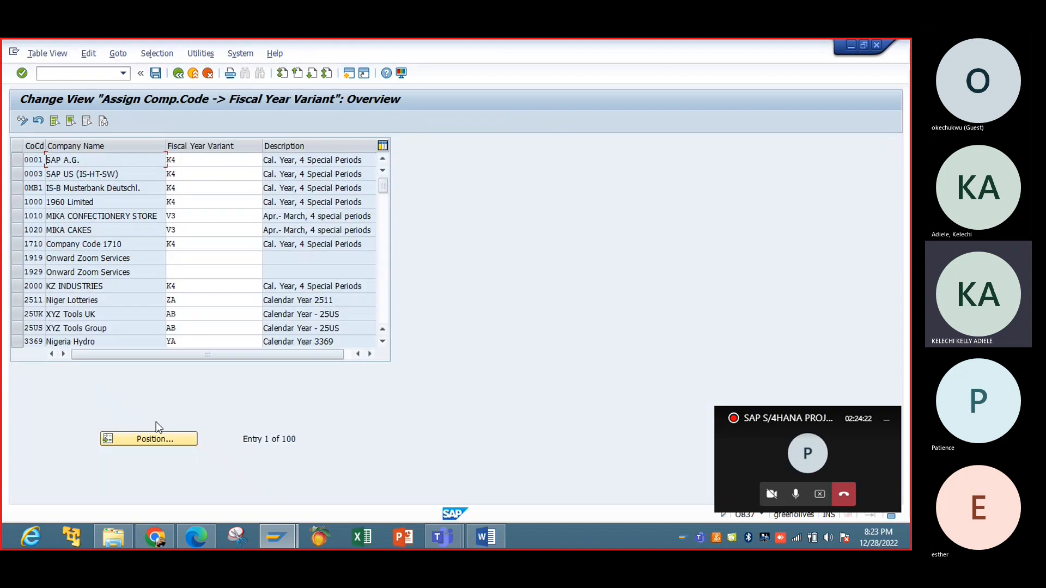
left_click(159, 439)
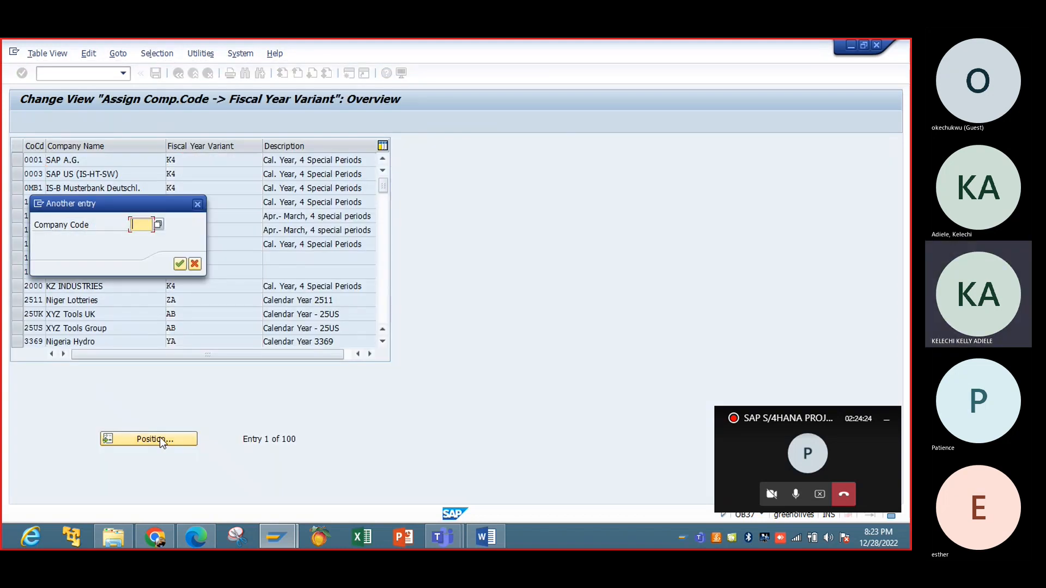
type("3301")
key("Return")
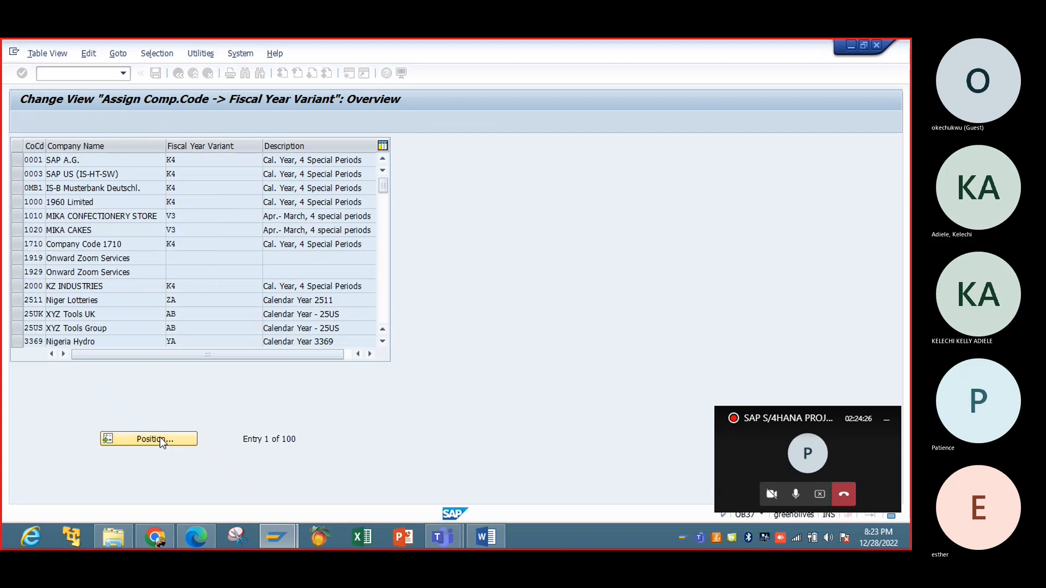
left_click(195, 160)
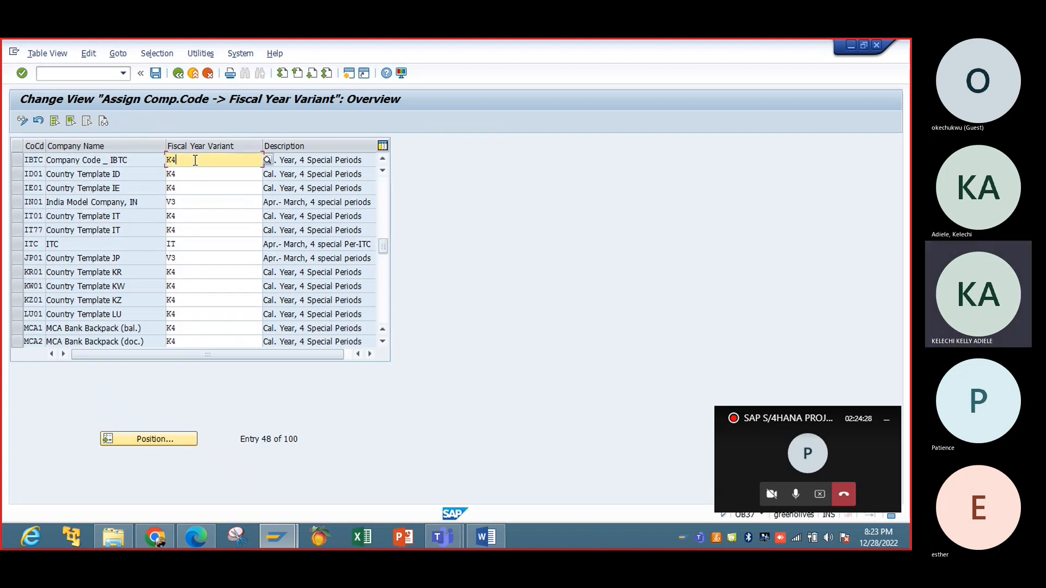
double_click(196, 160)
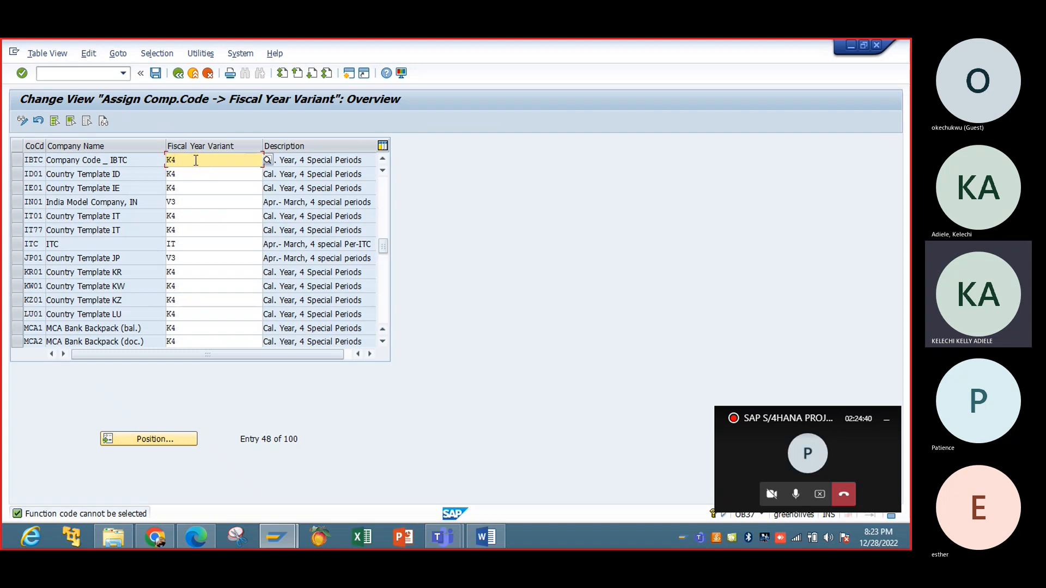
left_click(178, 74)
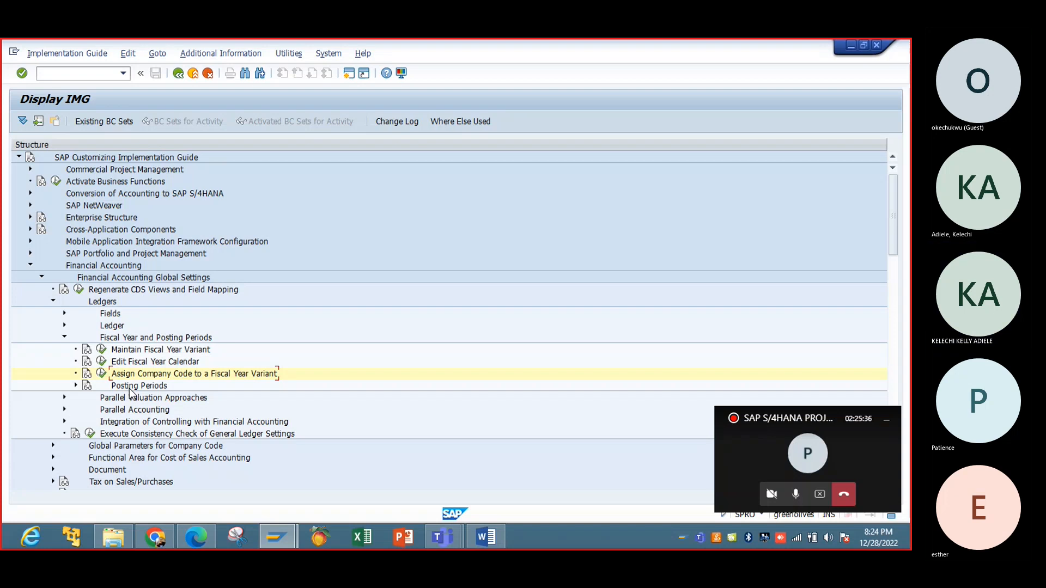
Copy variant 0001 in Define Variants for Open Posting Periods and give the copy the variant key IBPP.
left_click(76, 384)
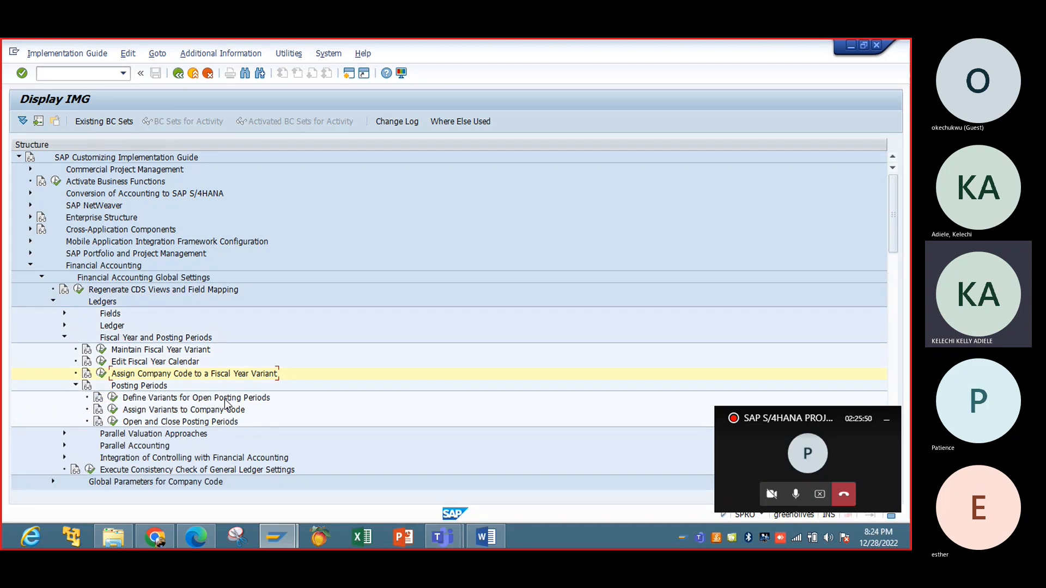
left_click(112, 397)
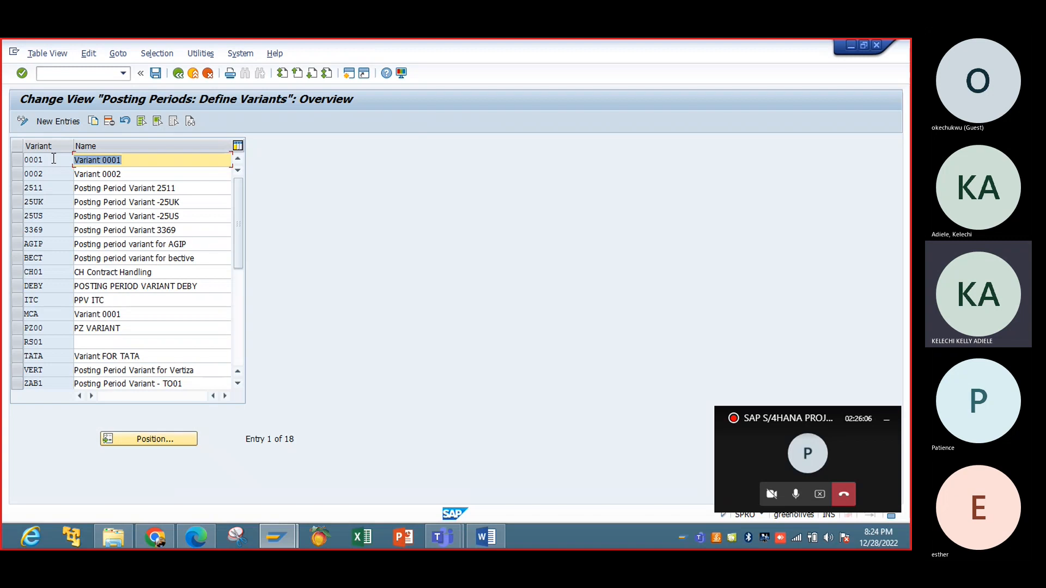
left_click(18, 161)
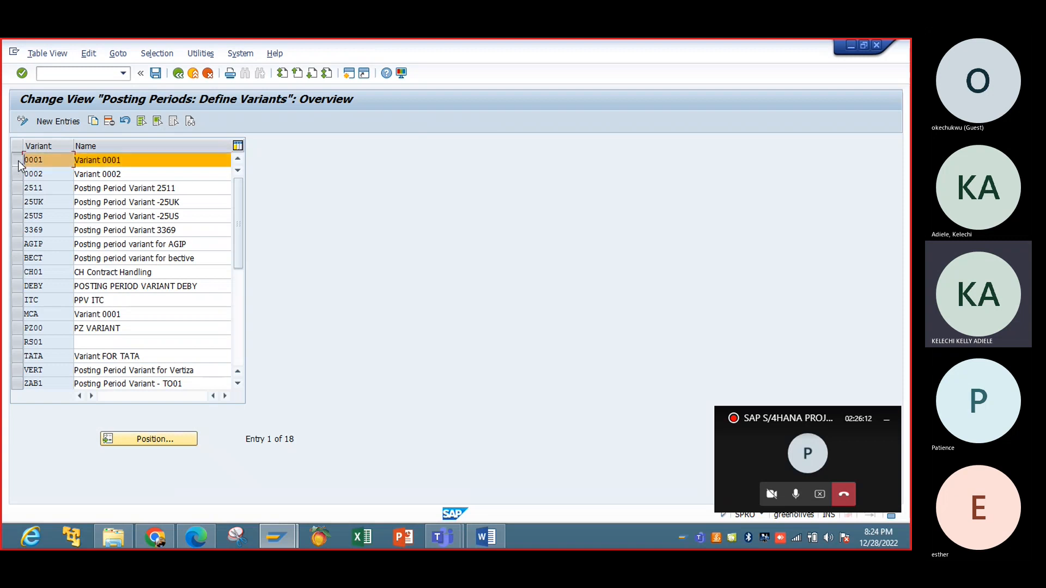
left_click(93, 123)
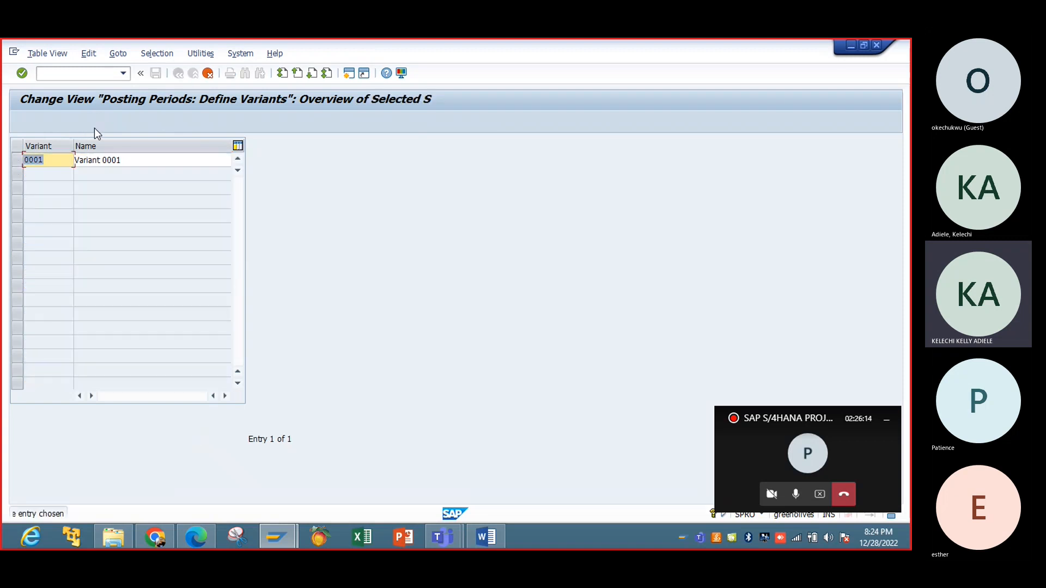
key("BackSpace")
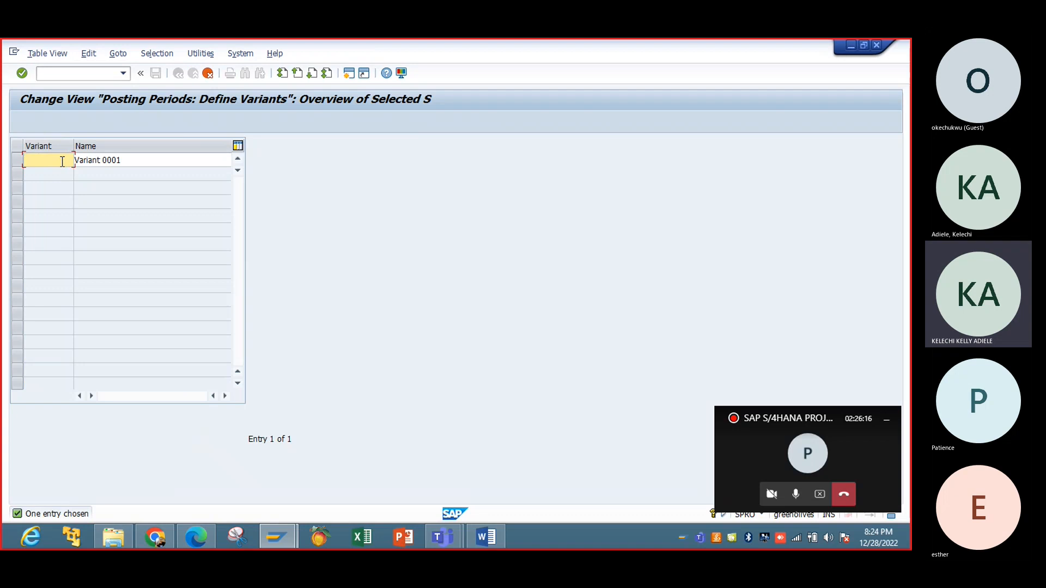
type("IBPP")
key("Tab")
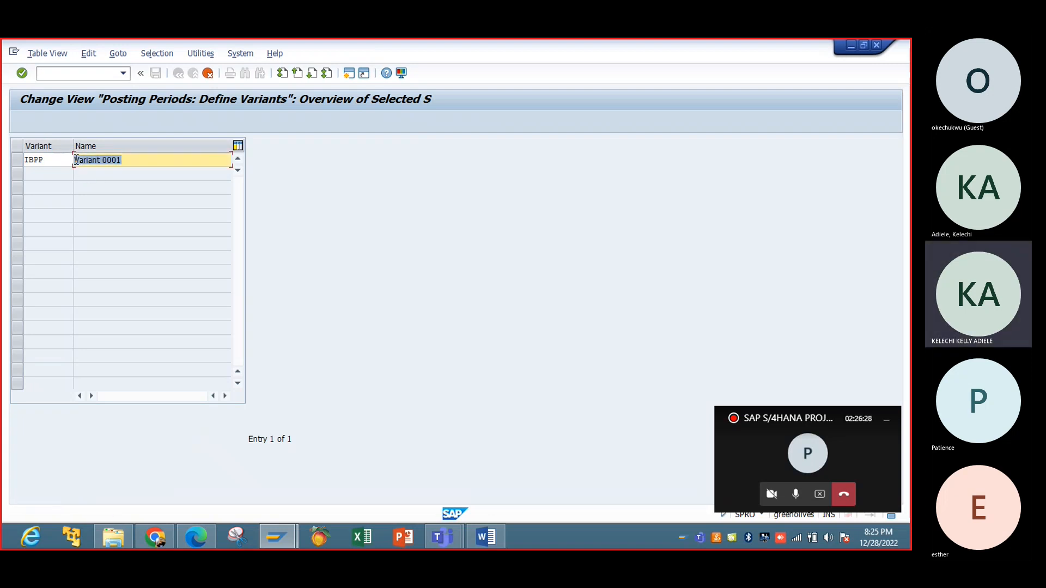
Name variant IBPP "Posting Period Variant for IBTC" and save it under the proposed customizing request, returning to the IMG.
type("Post")
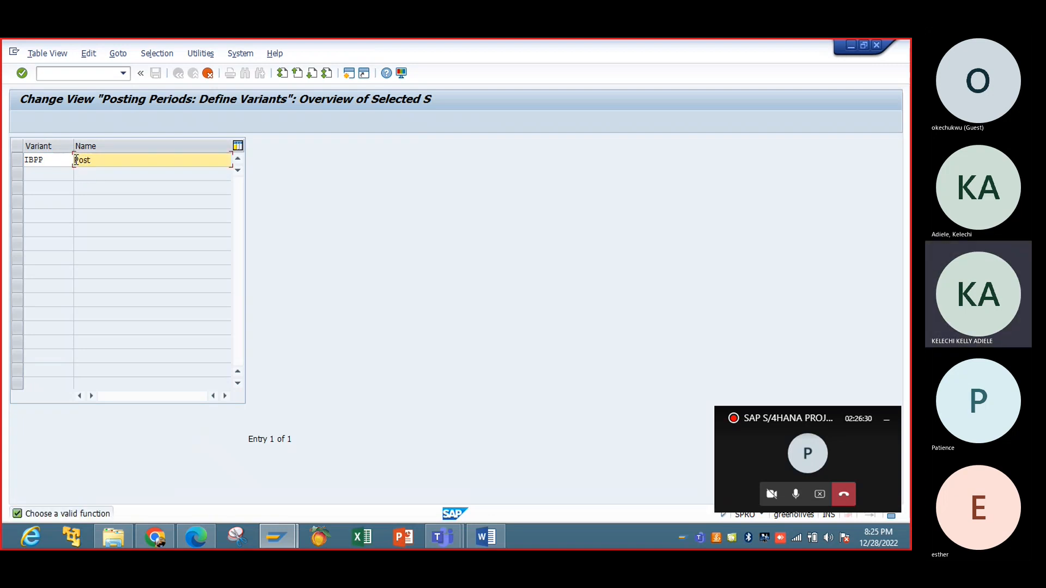
type("ing Periond")
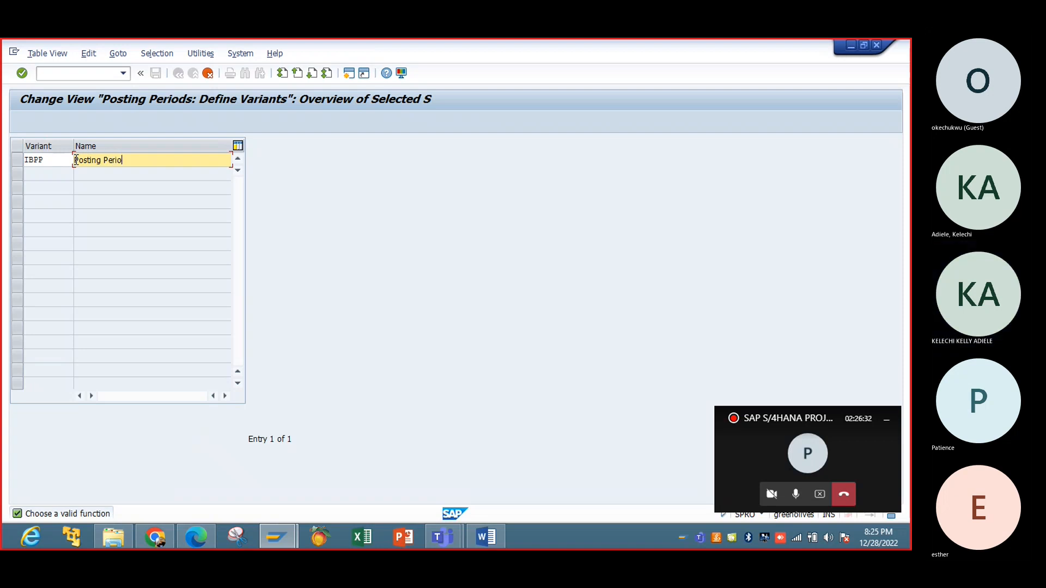
key("BackSpace")
key("BackSpace")
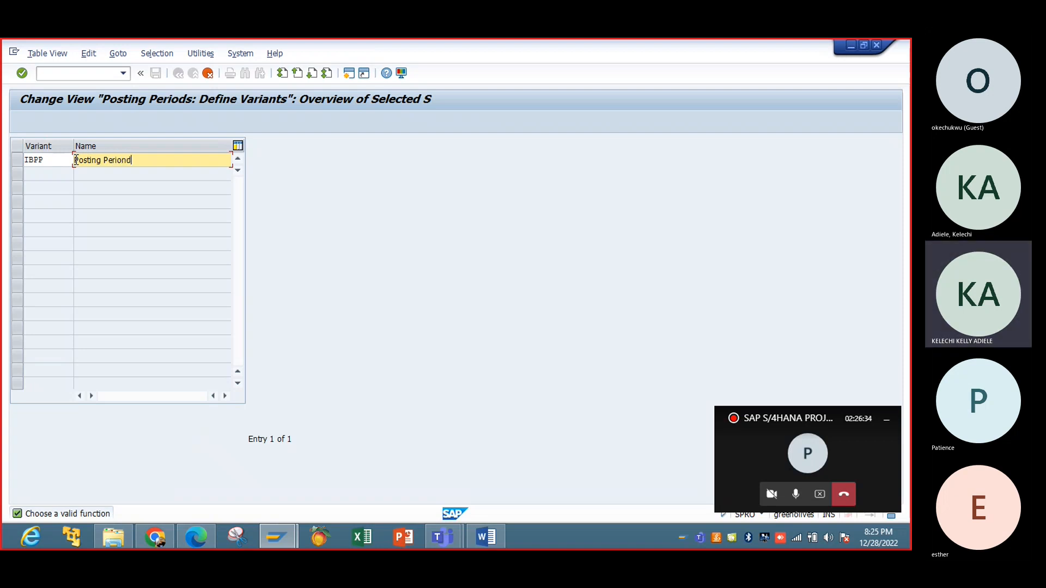
type("d Variant for IBTC")
key("Return")
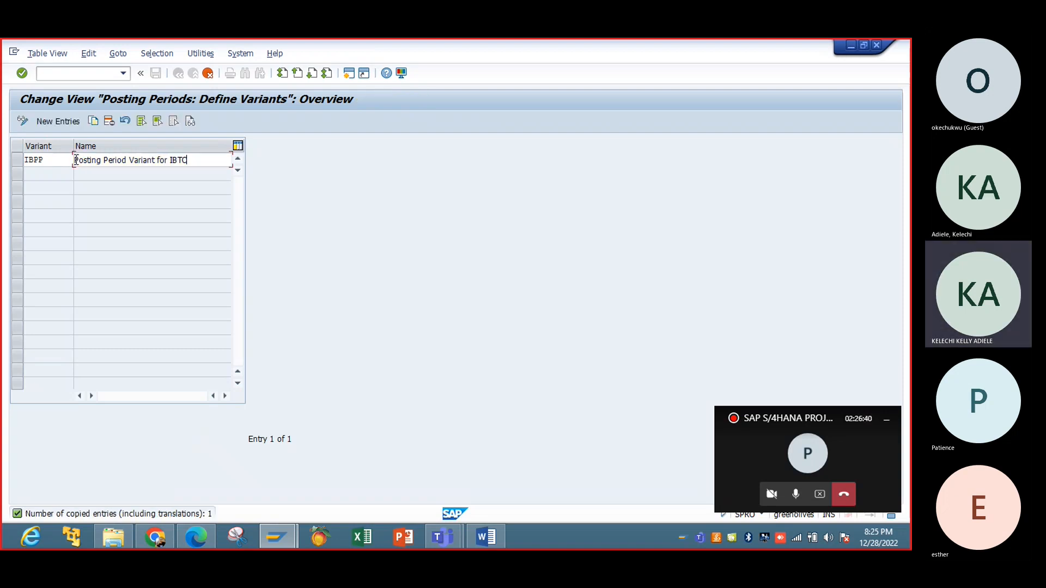
left_click(155, 73)
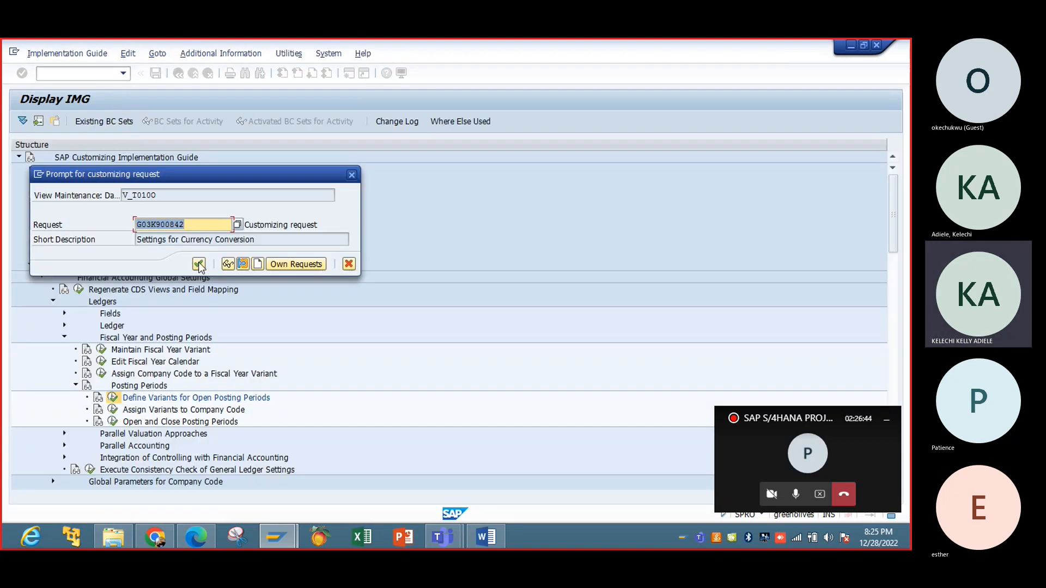
left_click(200, 266)
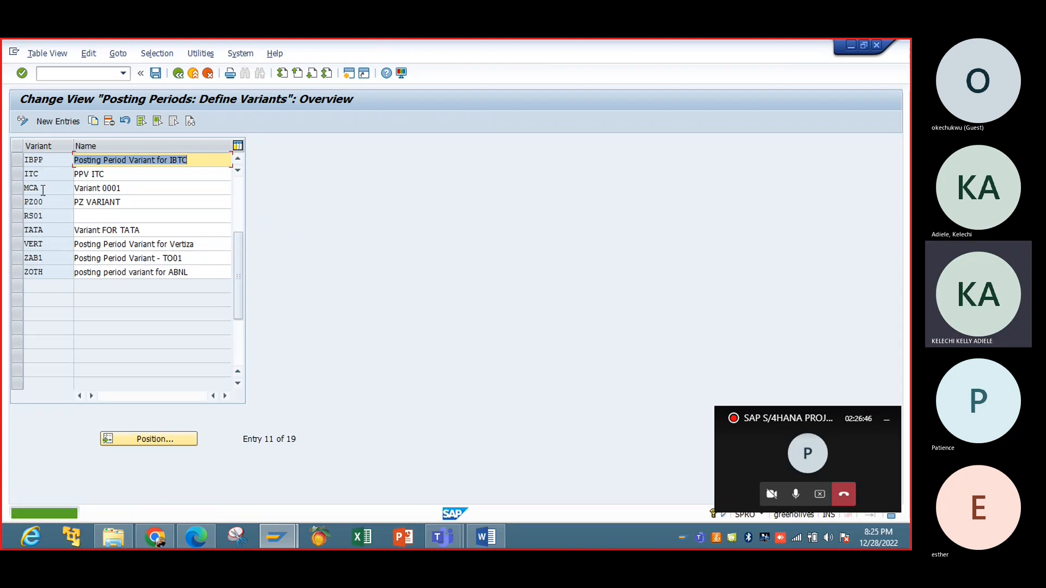
left_click(180, 74)
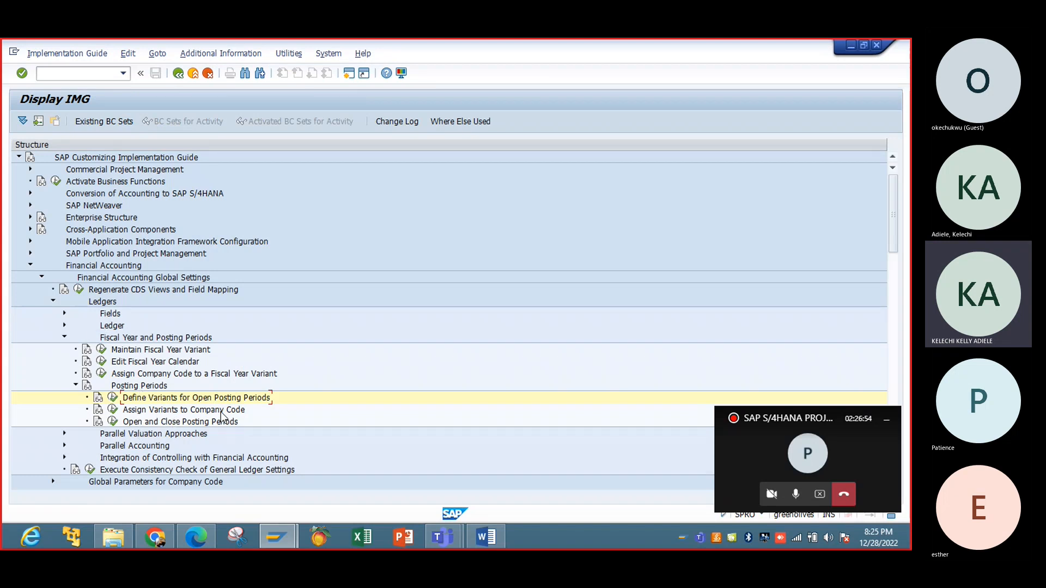
Locate company code IBTC in the Assign Variants to Company Code activity.
left_click(112, 410)
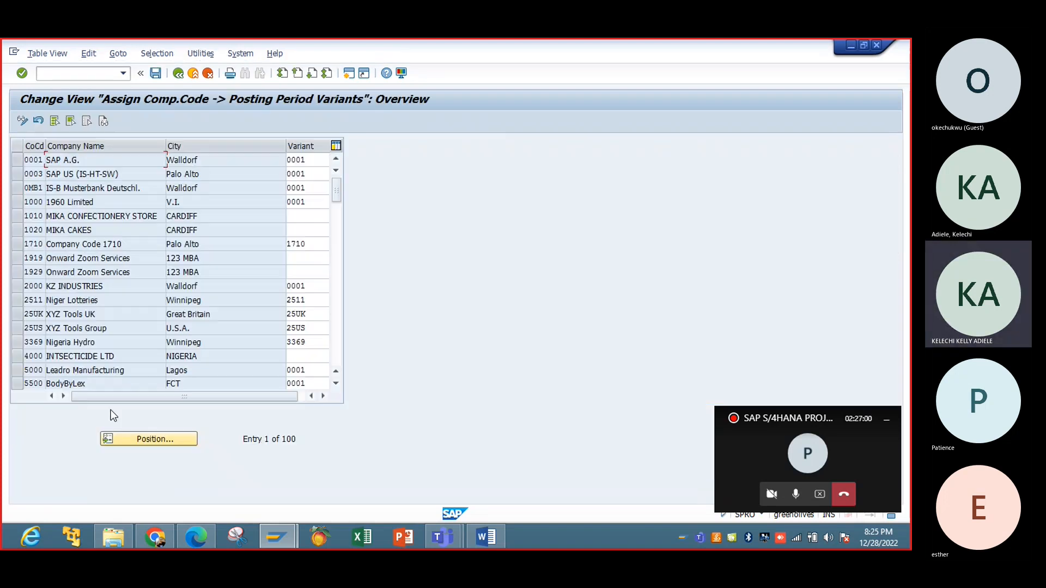
left_click(152, 440)
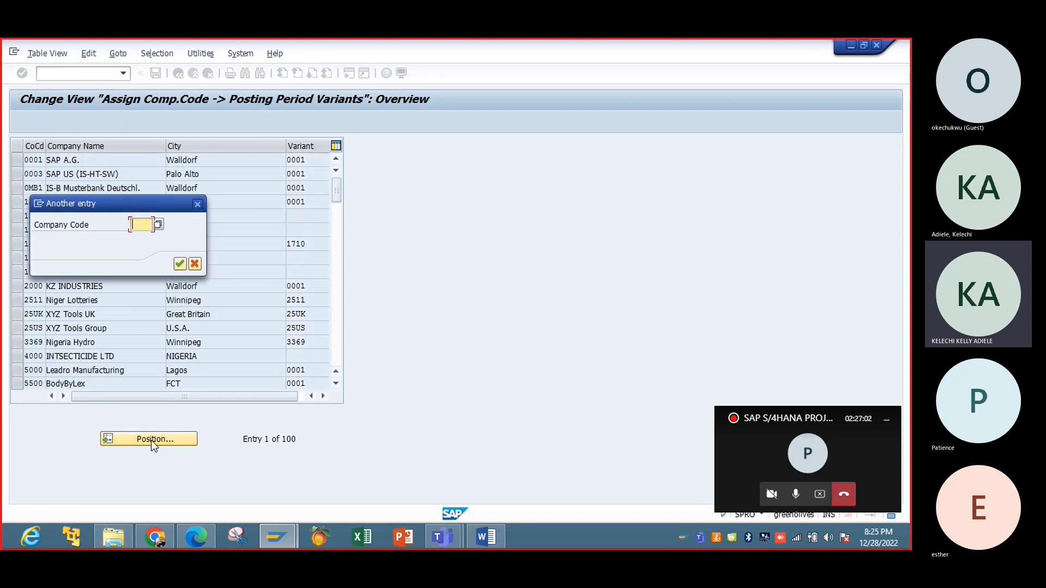
type("IBTC")
key("Return")
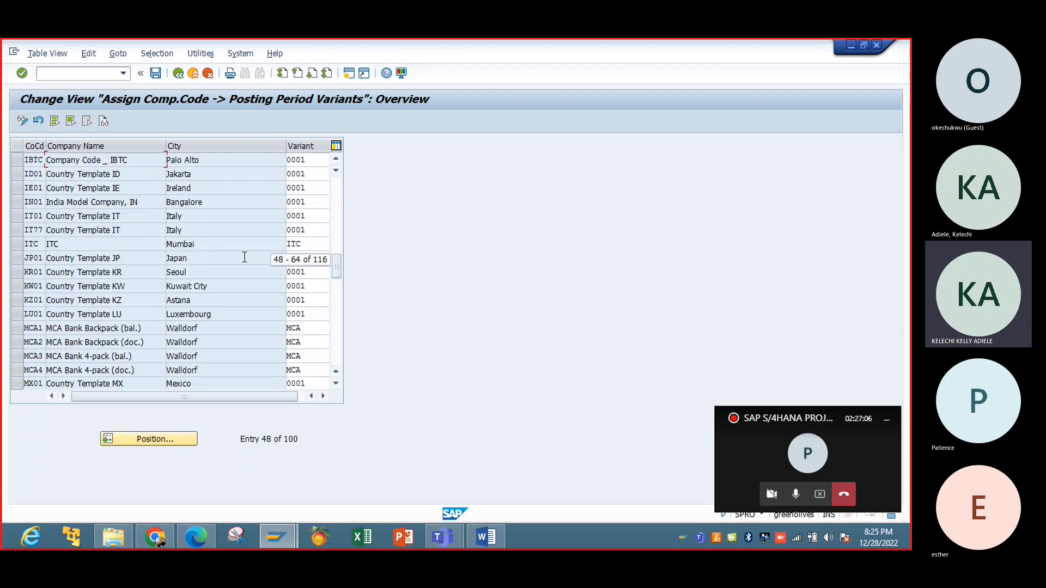
Try to assign posting period variant IBTC to company code IBTC.
left_click(325, 160)
key("BackSpace")
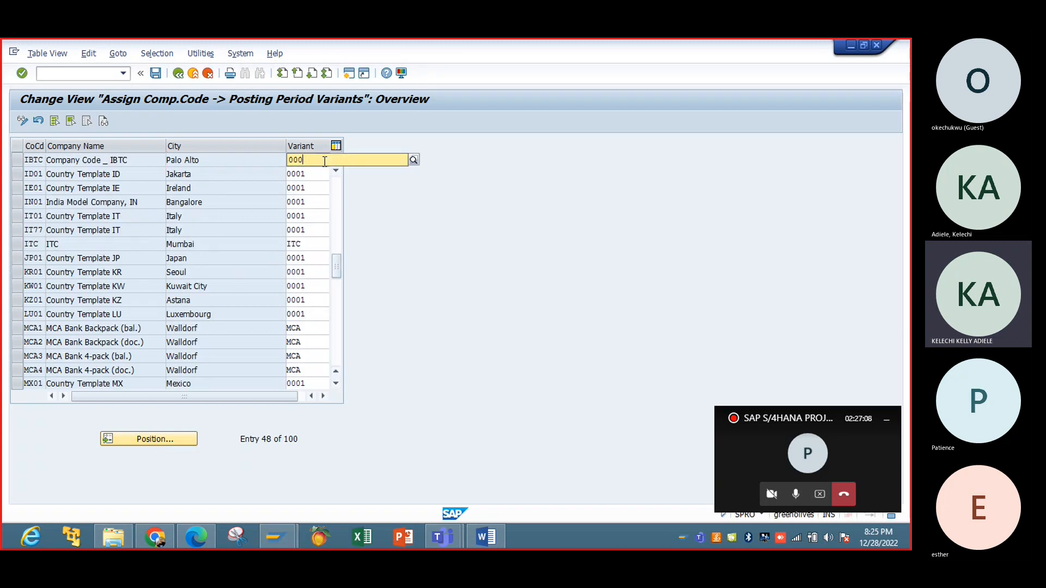
key("BackSpace")
key("BackSpace")
key("BackSpace")
type("IBTC")
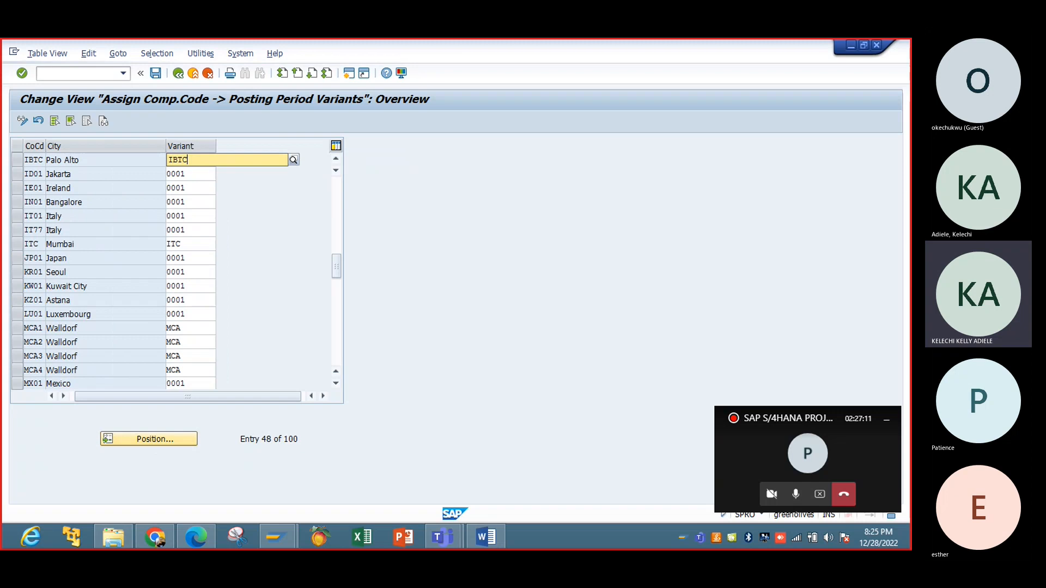
key("Return")
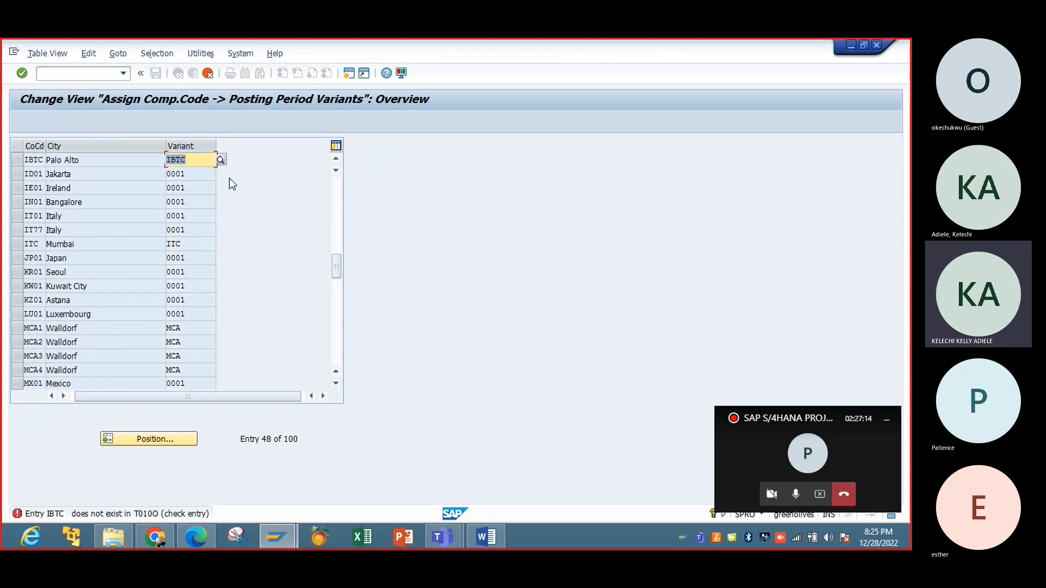
Assign posting period variant IBPP to company code IBTC and save it under the proposed customizing request, returning to the IMG.
left_click(204, 161)
key("BackSpace")
key("BackSpace")
type("TC")
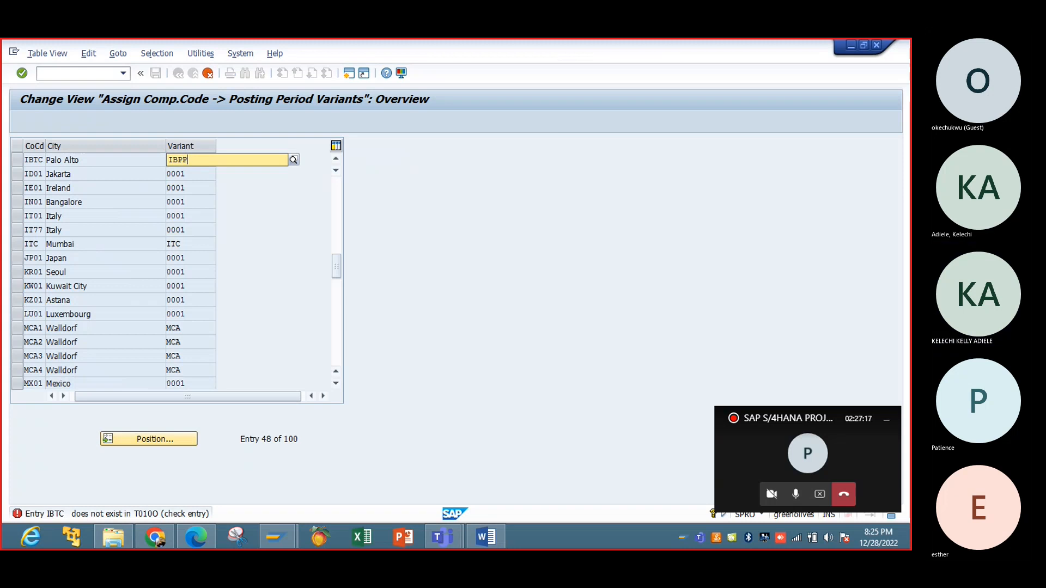
key("Return")
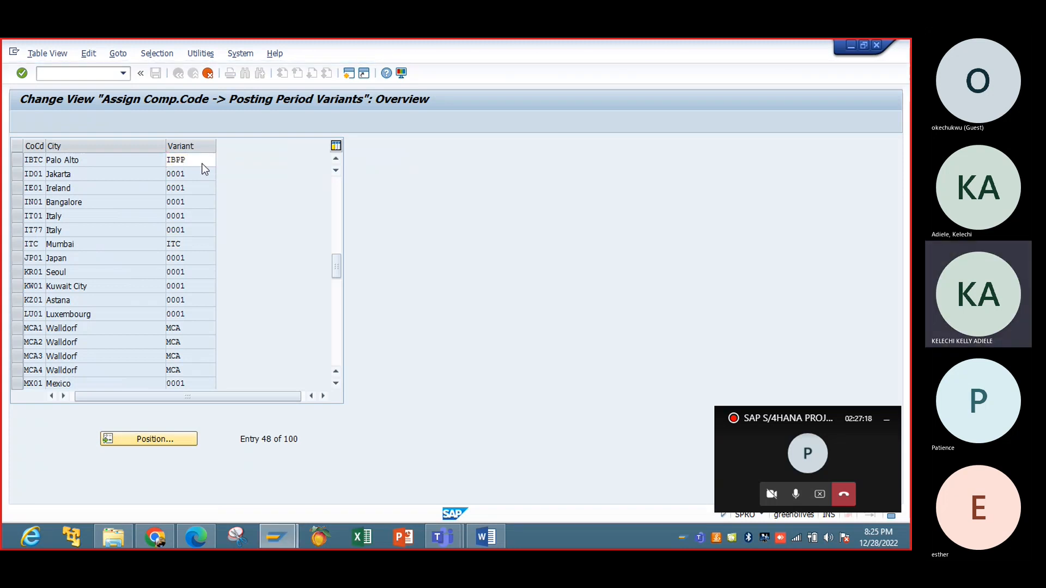
left_click(155, 73)
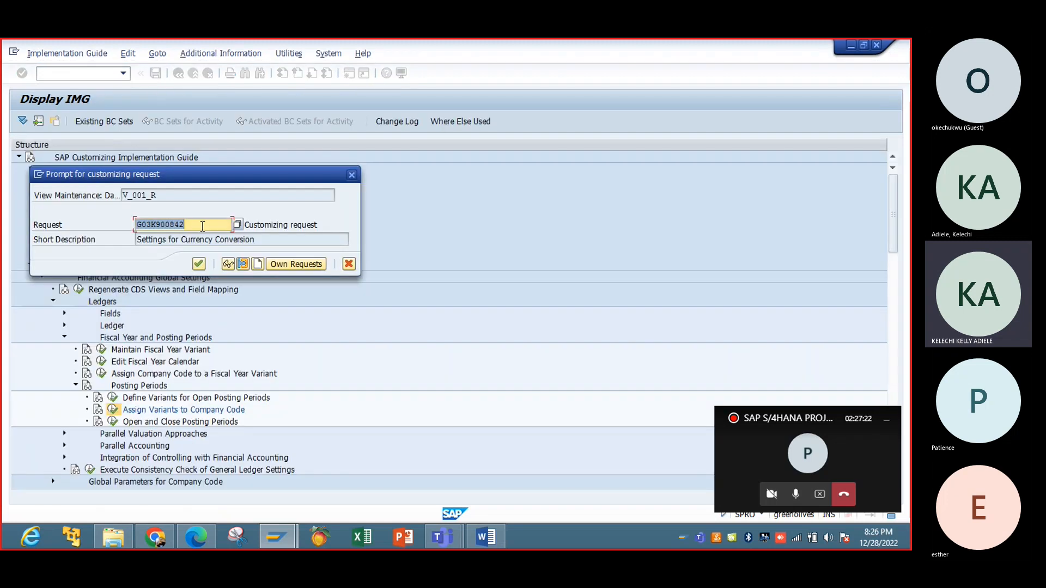
left_click(199, 263)
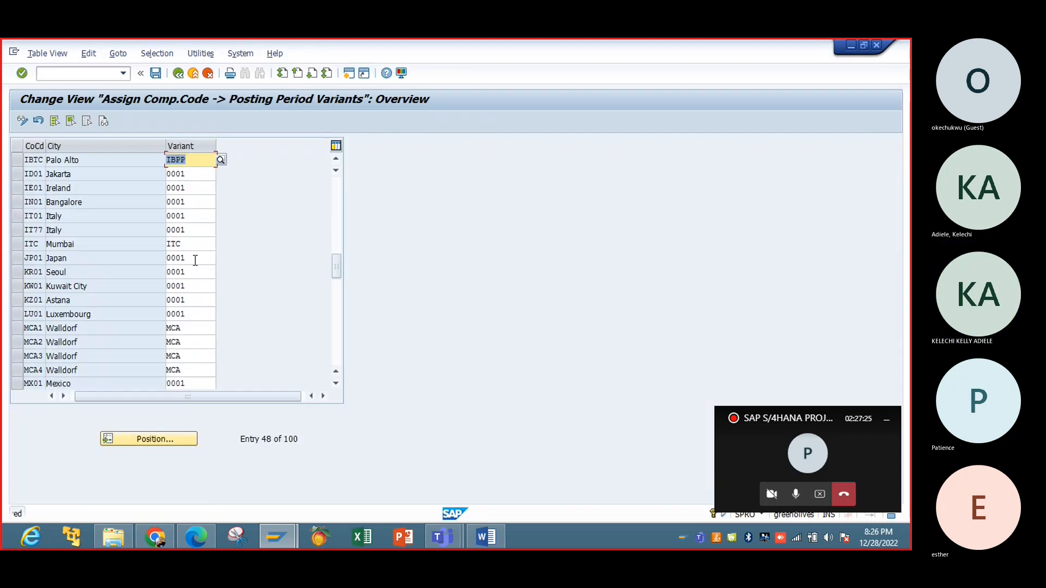
left_click(180, 73)
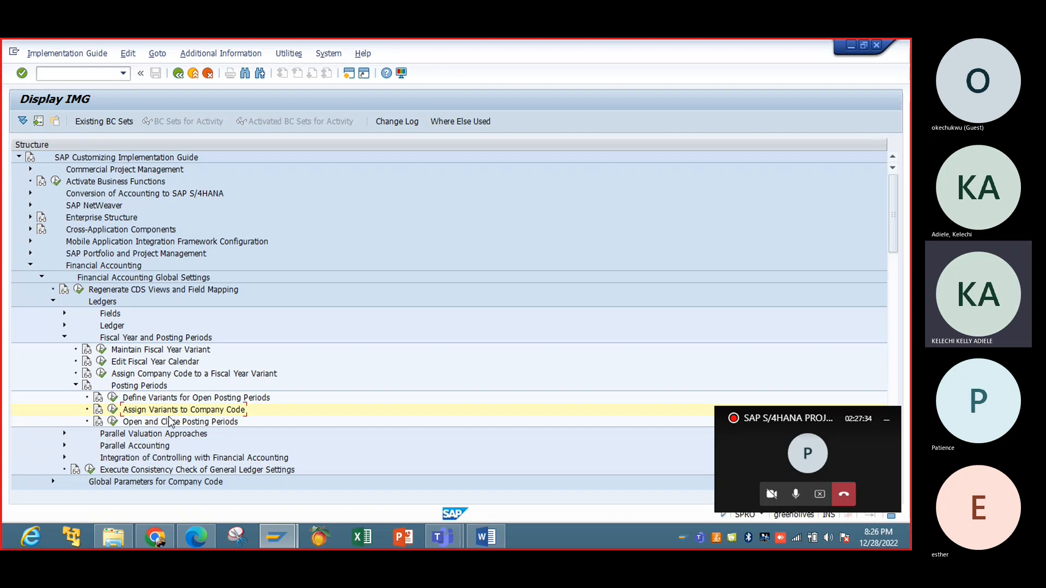
left_click(112, 422)
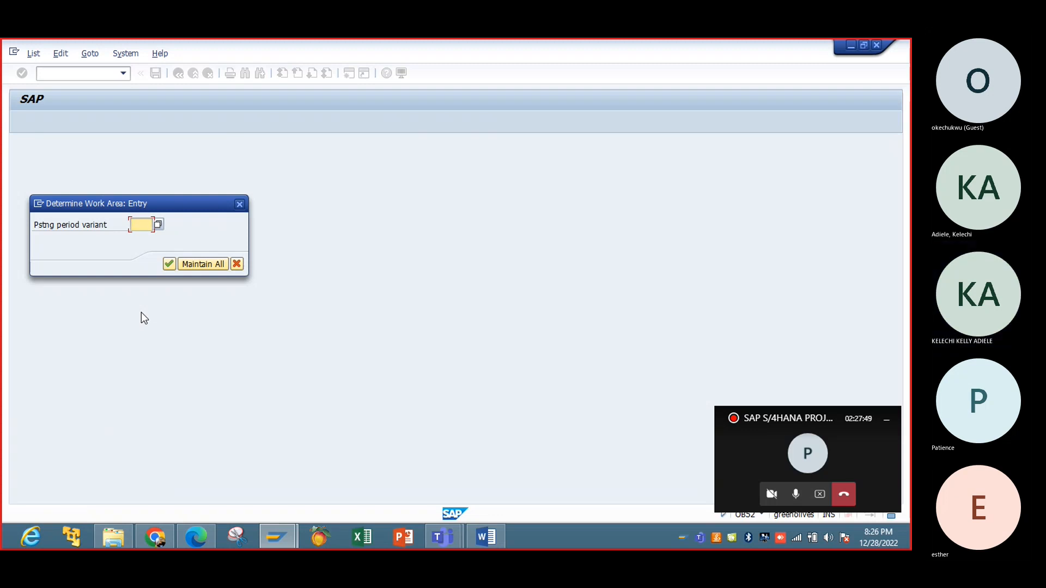
type("IBPP")
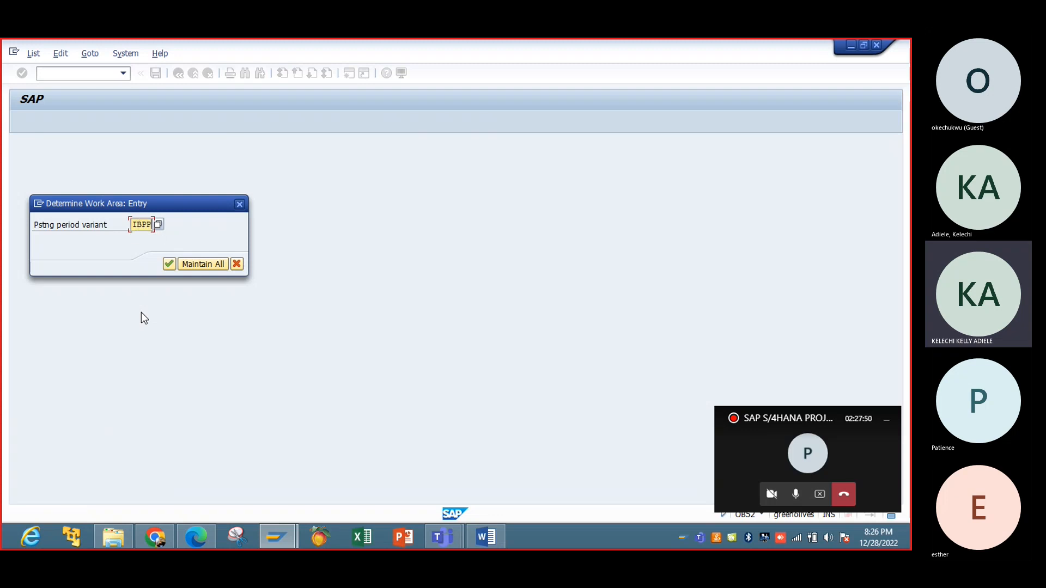
key("Return")
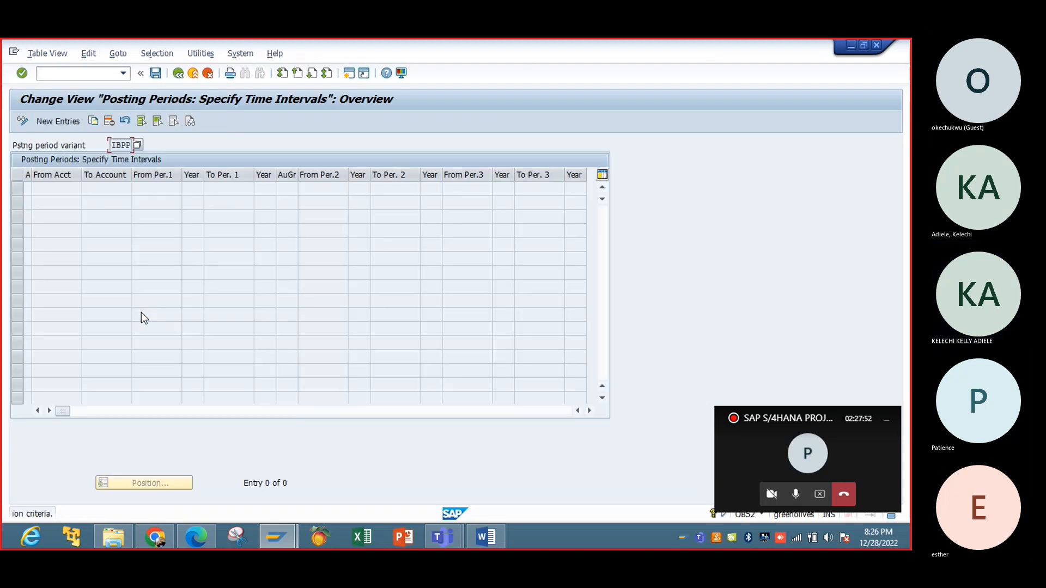
left_click(178, 74)
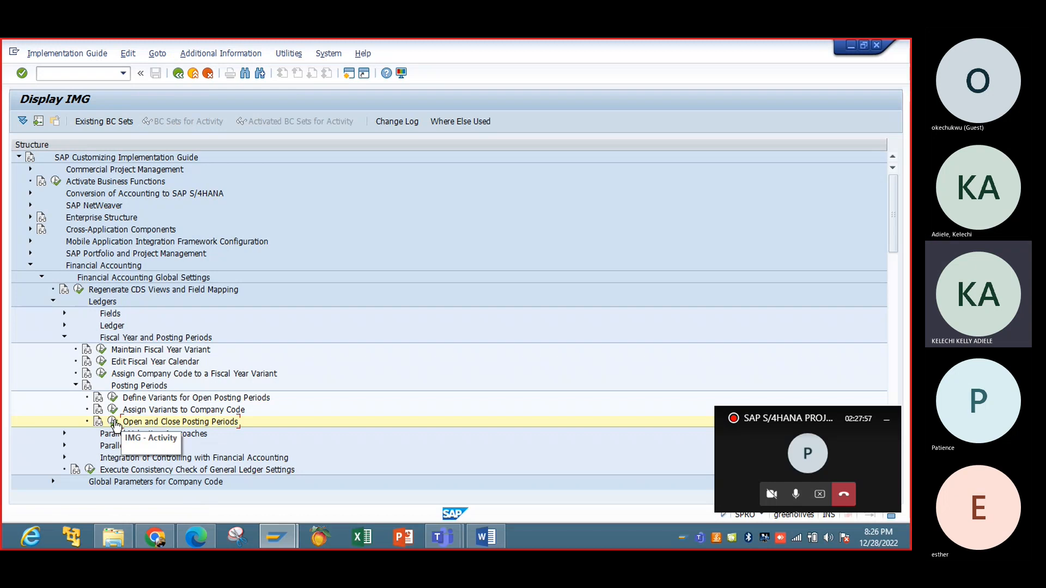
Open the Open and Close Posting Periods activity, enter posting period variant IBPP and choose to maintain all entries.
left_click(113, 421)
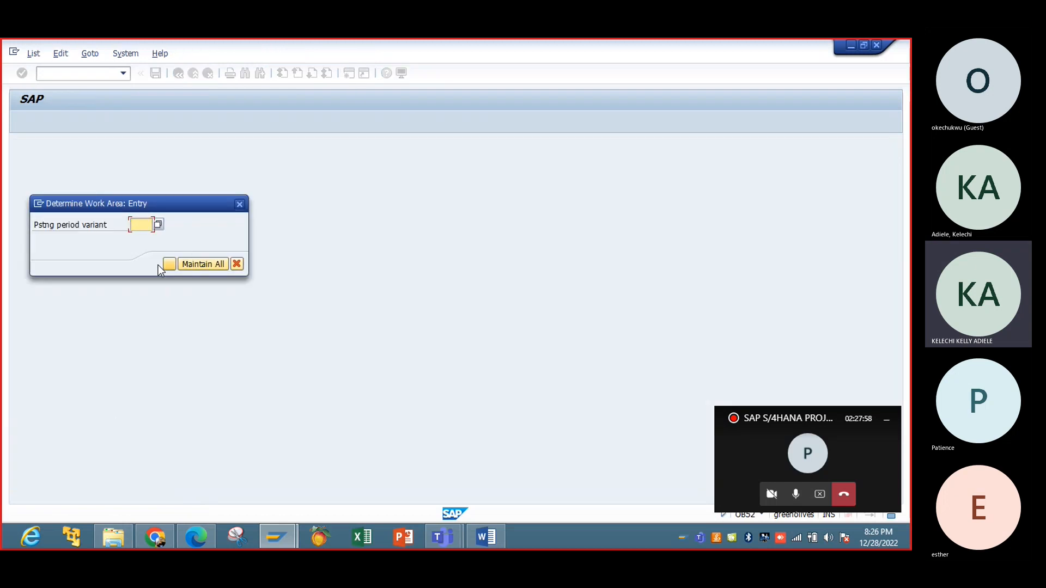
type("IBPP")
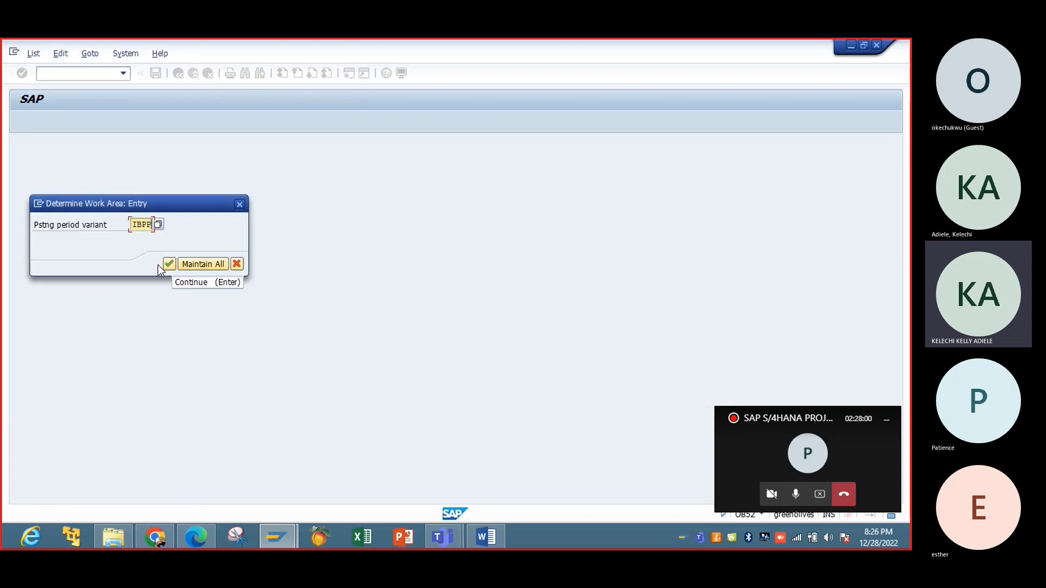
left_click(202, 264)
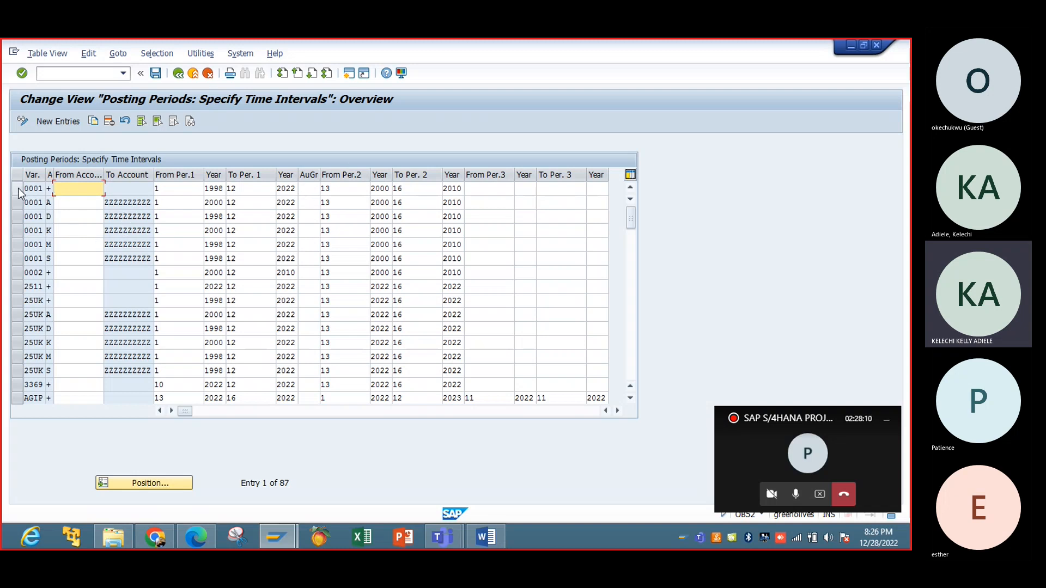
Copy the six variant 0001 entries and set the variant of the copied + row to IBPP.
left_click_drag(18, 188, 20, 258)
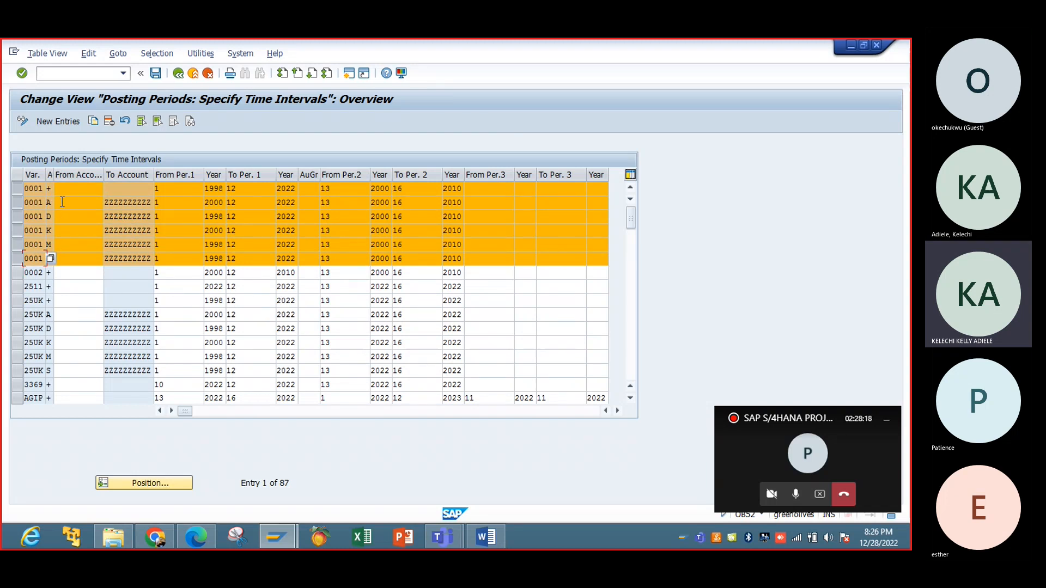
left_click(94, 122)
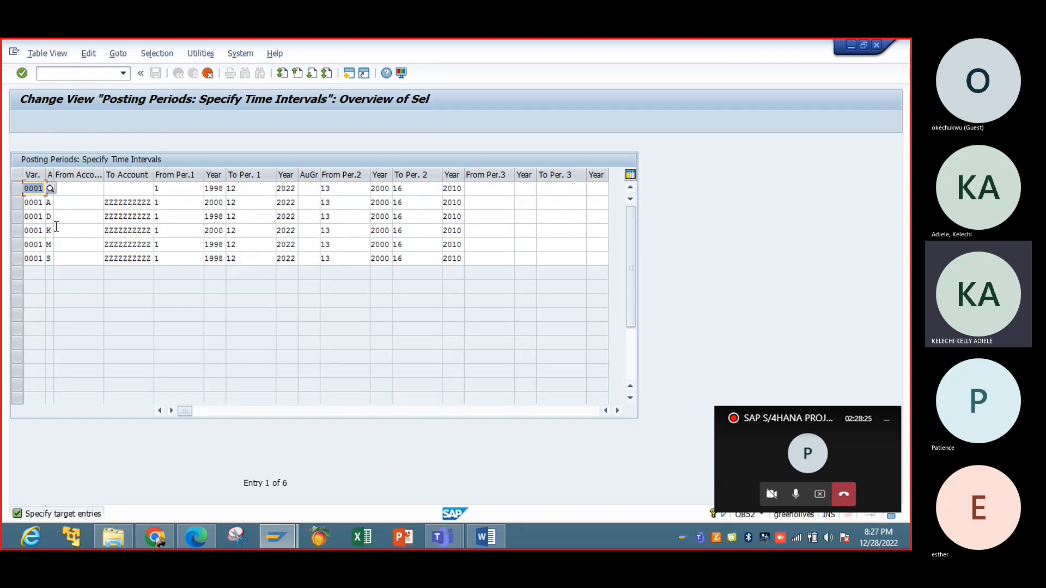
type("IB")
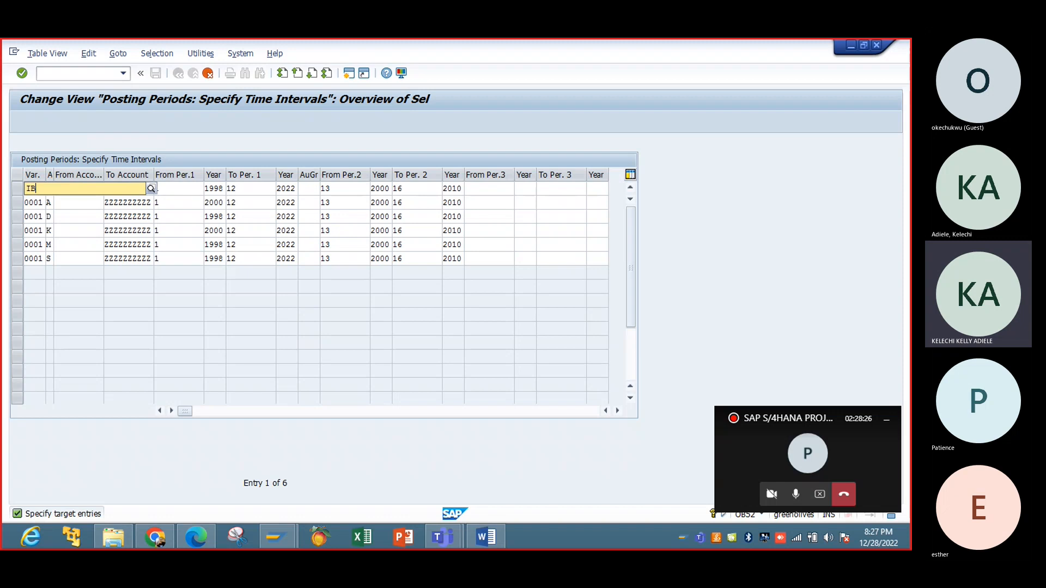
type("PP")
key("Tab")
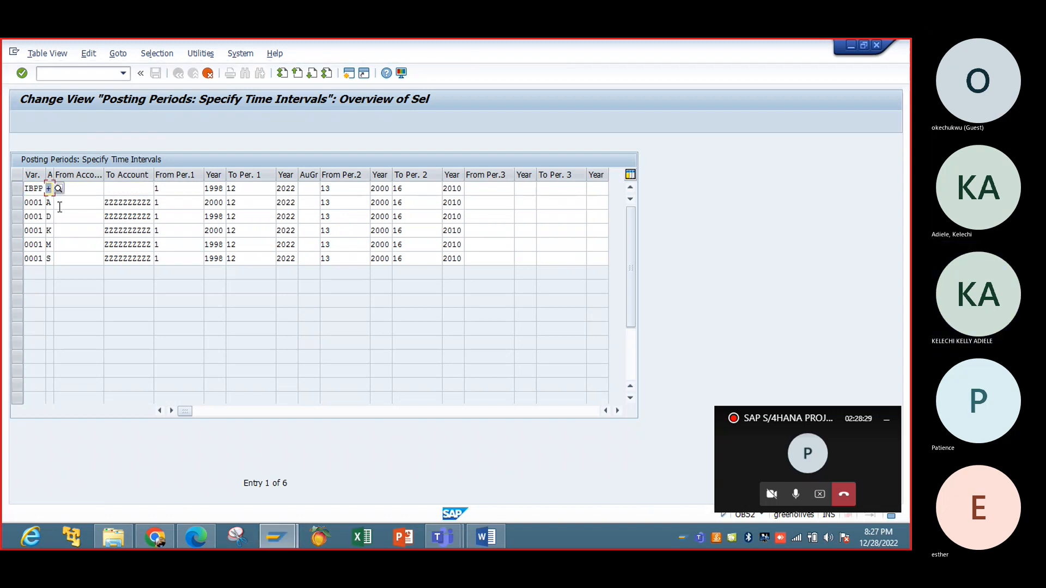
Set the variant of the copied account type A row to IBPP.
left_click(44, 203)
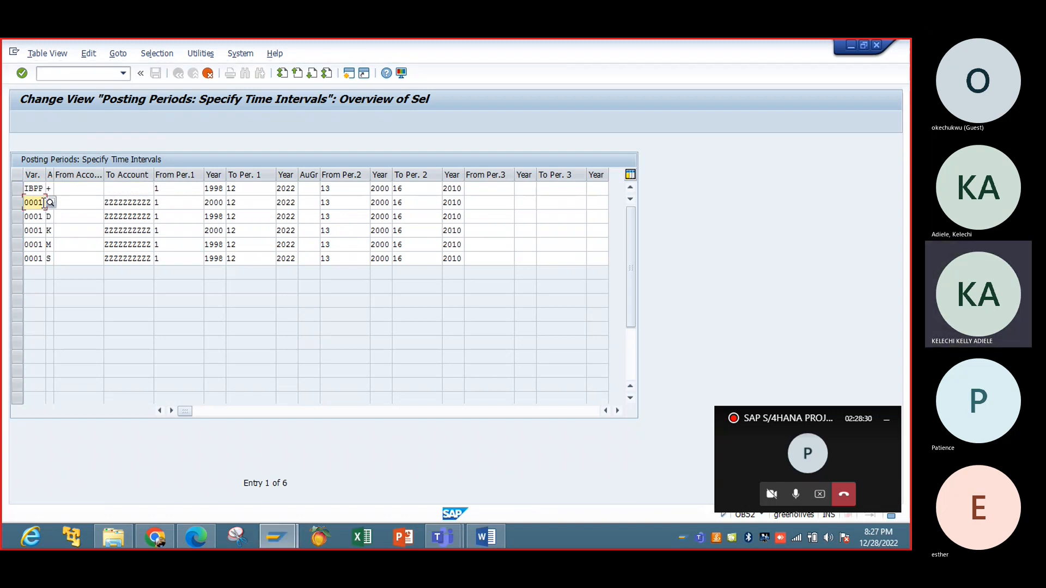
key("BackSpace")
key("BackSpace")
key("BackSpace")
key("BackSpace")
type("IBPP")
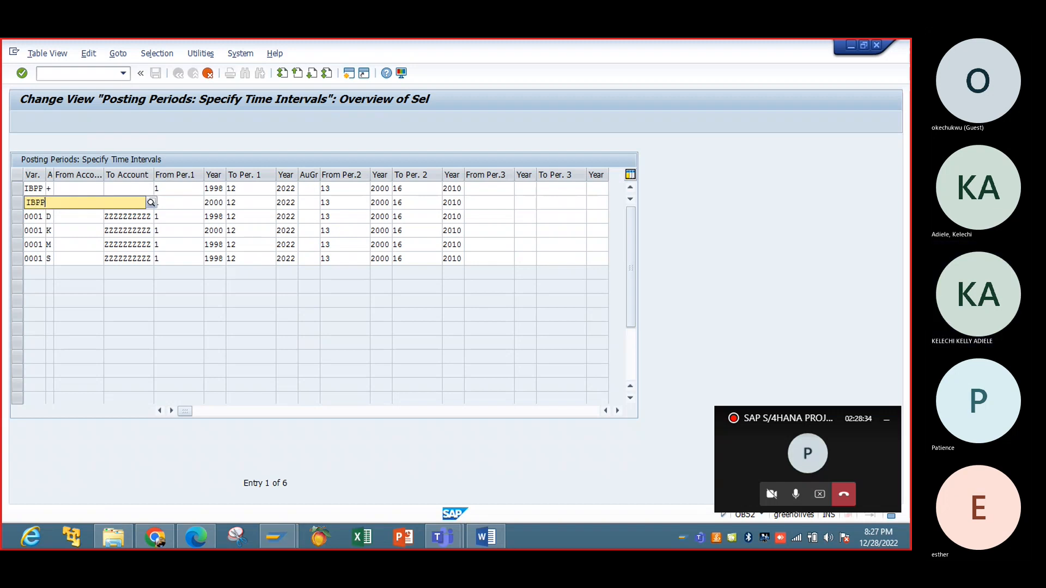
key("Return")
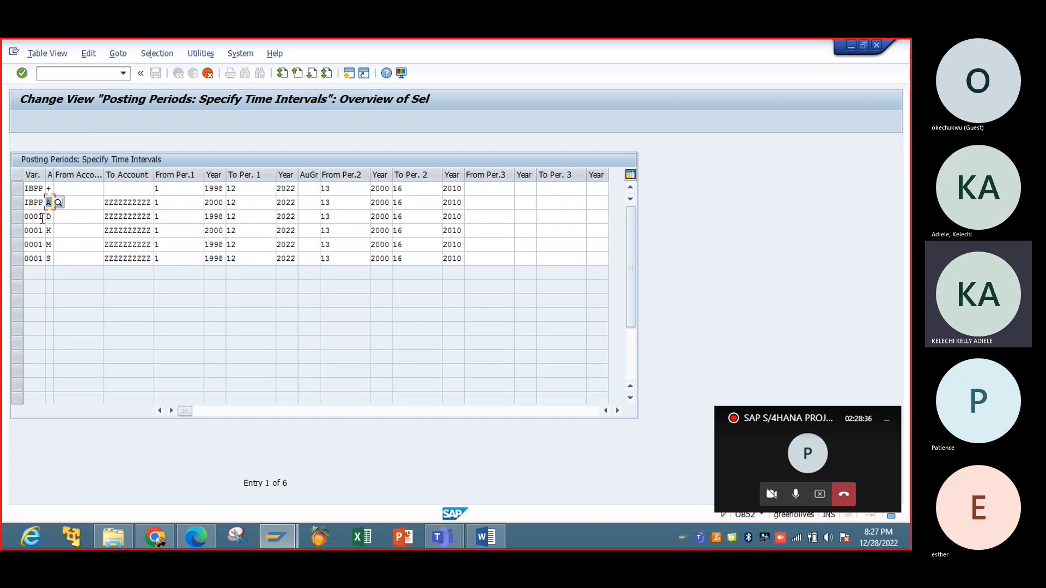
Set the variant of the copied account type D row to IBPP, keeping account type D.
left_click(44, 217)
key("BackSpace")
key("BackSpace")
key("BackSpace")
key("BackSpace")
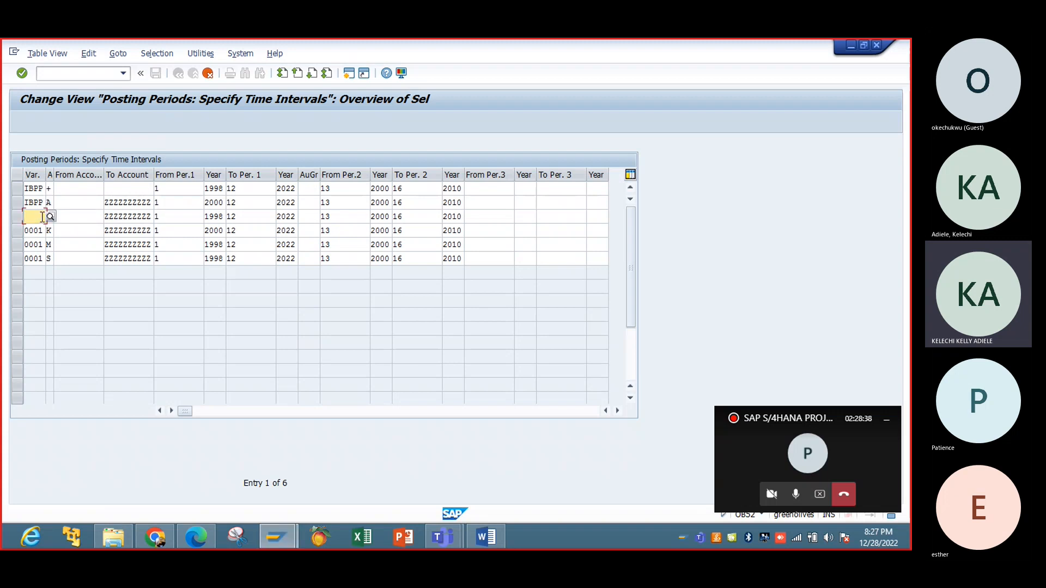
type("IBPP")
key("Tab")
type("D")
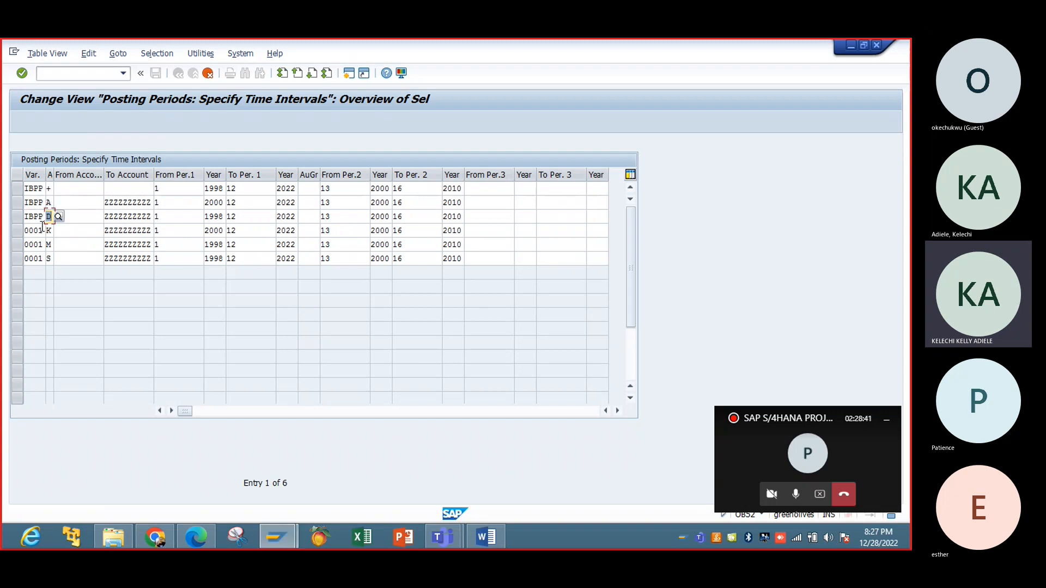
Set the variant of the copied account type K row to IBPP, keeping account type K.
left_click(42, 228)
key("BackSpace")
key("BackSpace")
key("BackSpace")
key("BackSpace")
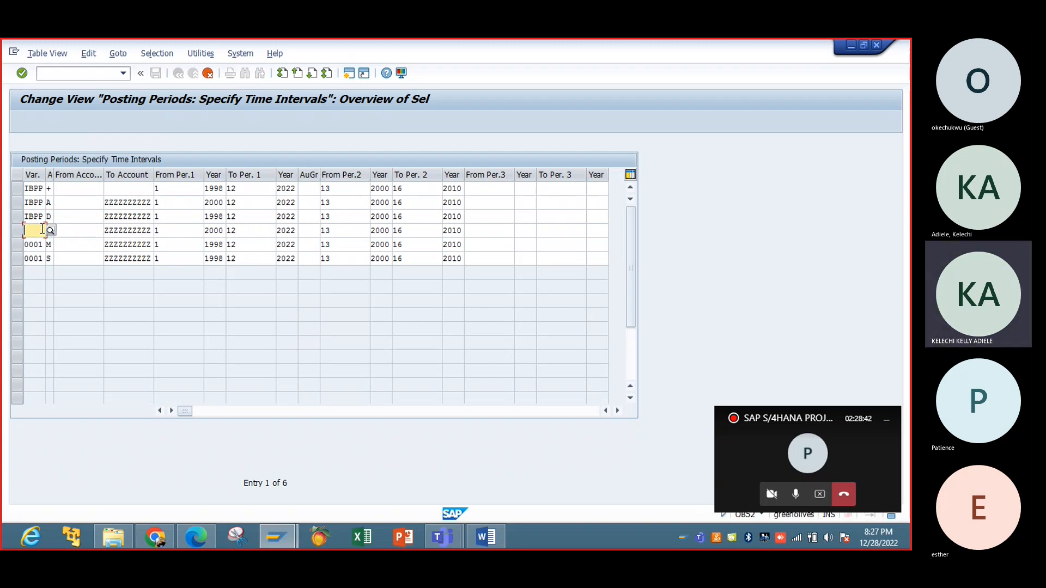
type("IBPP")
key("Tab")
type("K")
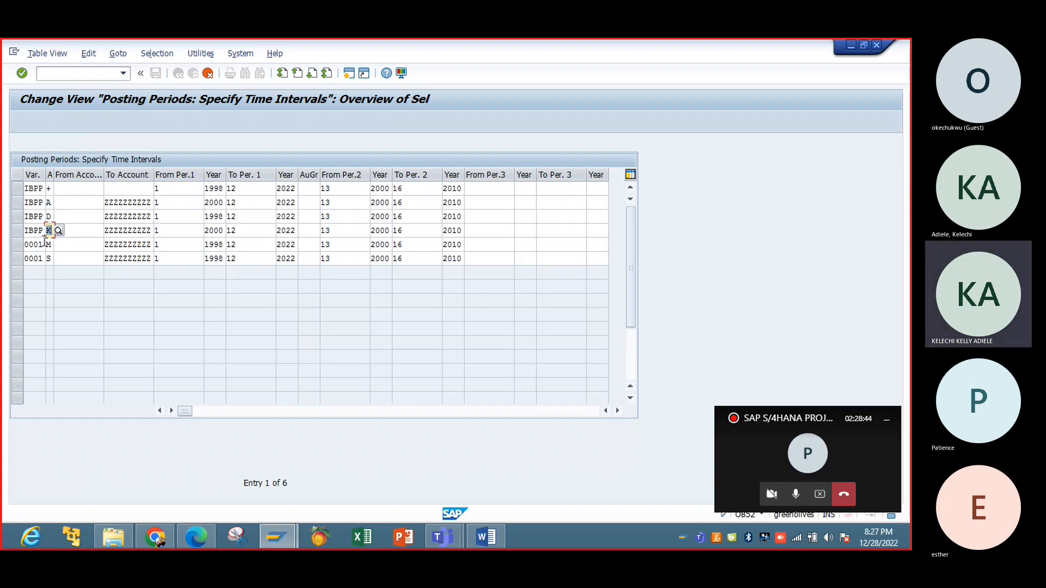
Set the variant of the copied account type M row to IBPP, keeping account type M.
left_click(43, 244)
key("BackSpace")
key("BackSpace")
key("BackSpace")
key("BackSpace")
type("IBP")
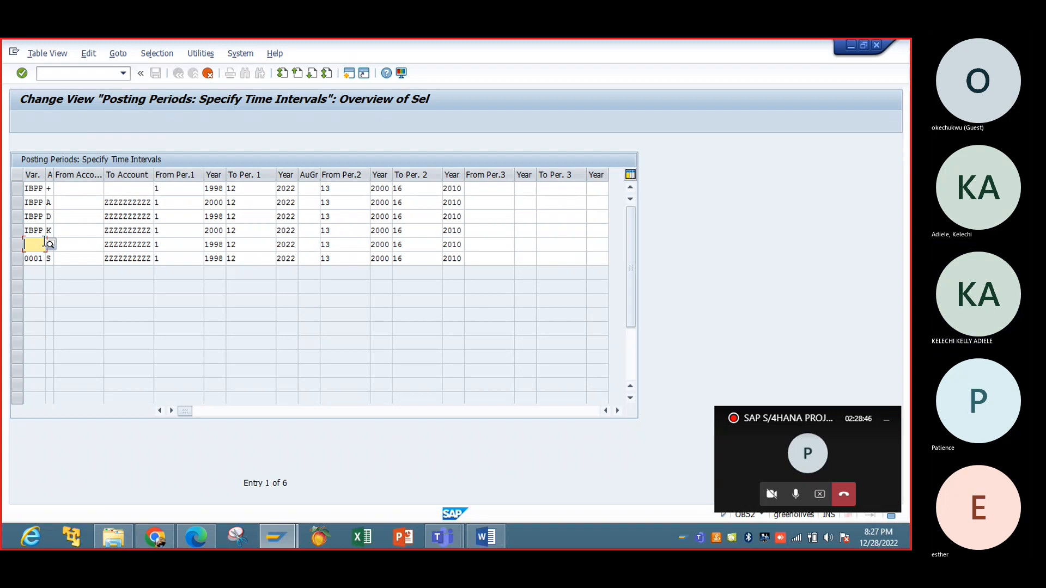
type("P")
key("Tab")
type("M")
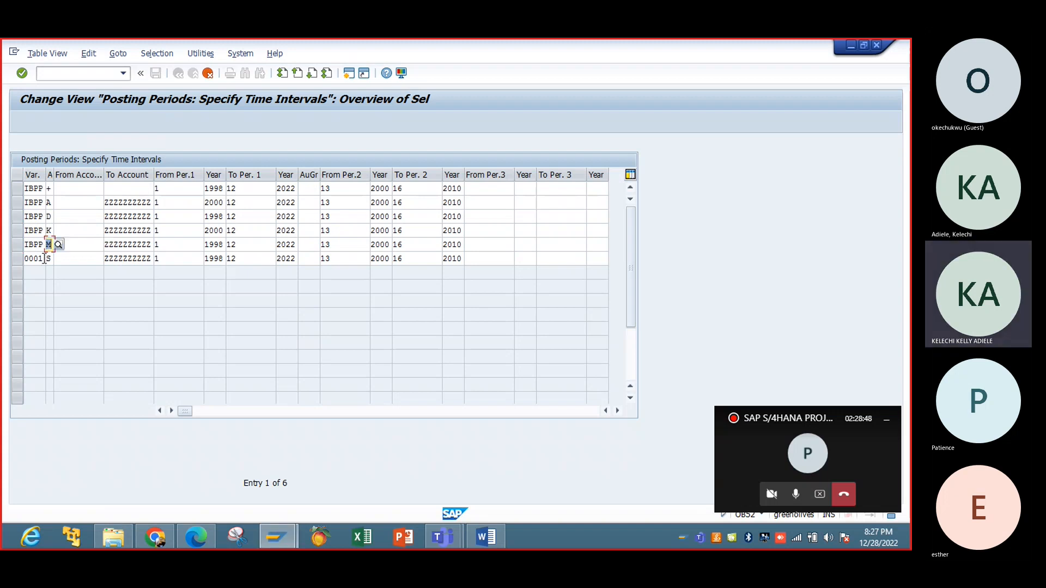
Set the variant of the copied account type S row to IBPP.
left_click(45, 258)
key("BackSpace")
key("BackSpace")
key("BackSpace")
key("BackSpace")
type("IN")
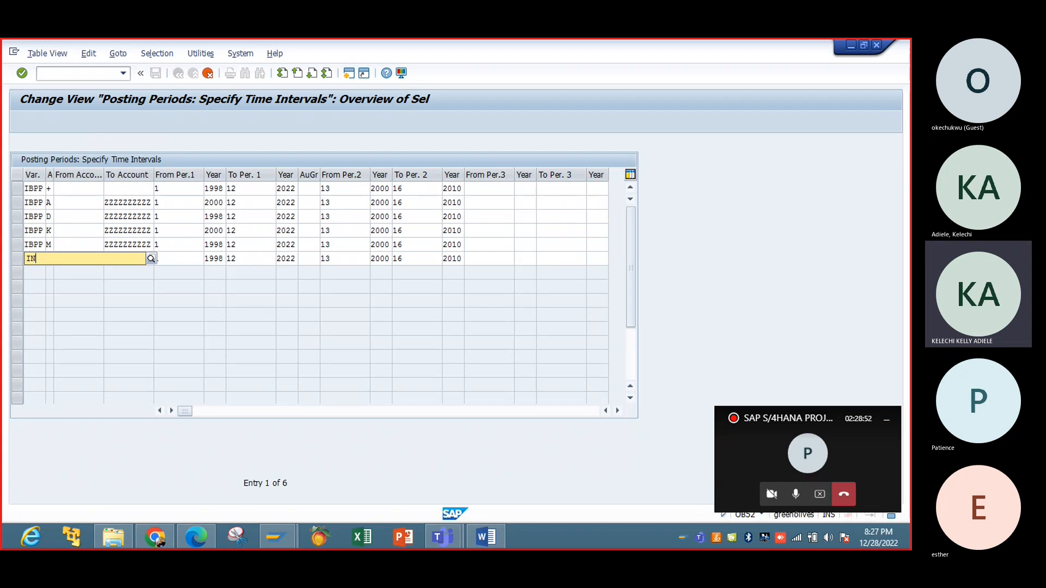
key("BackSpace")
type("BPP")
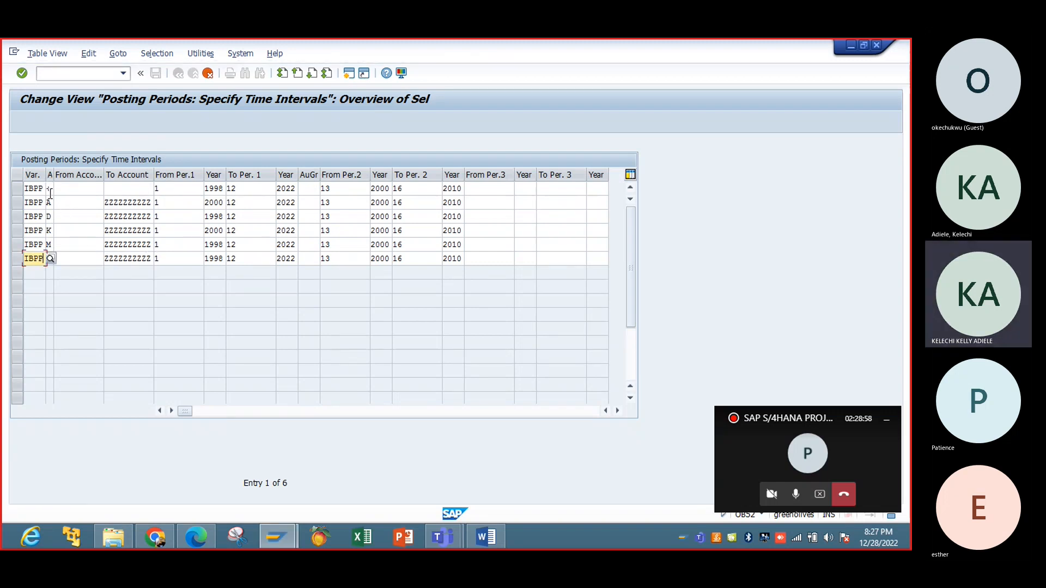
left_click(56, 203)
left_click(58, 203)
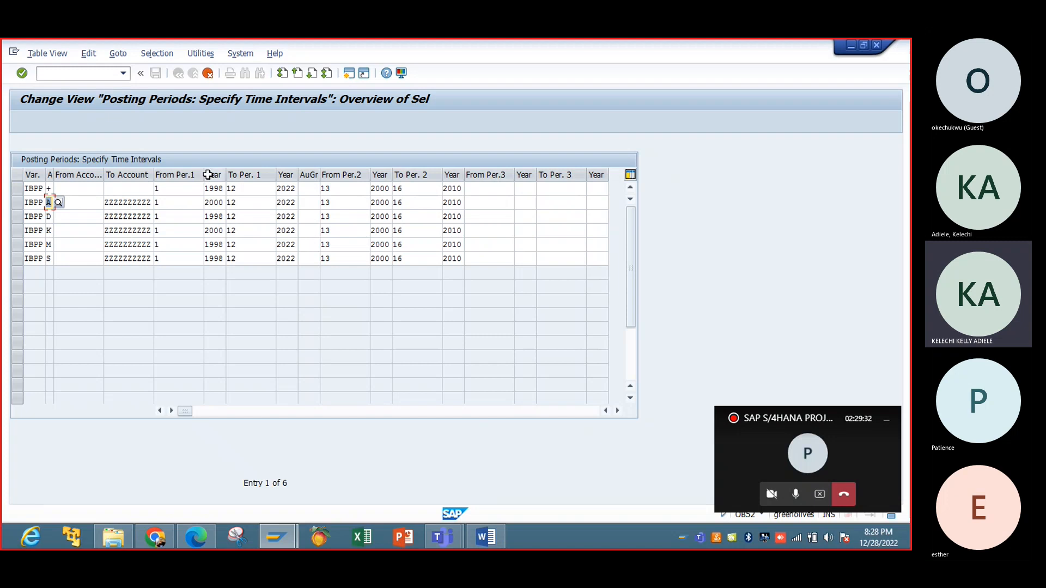
Set the From Per.1 year to 2022 for the + and account type A rows.
left_click(221, 189)
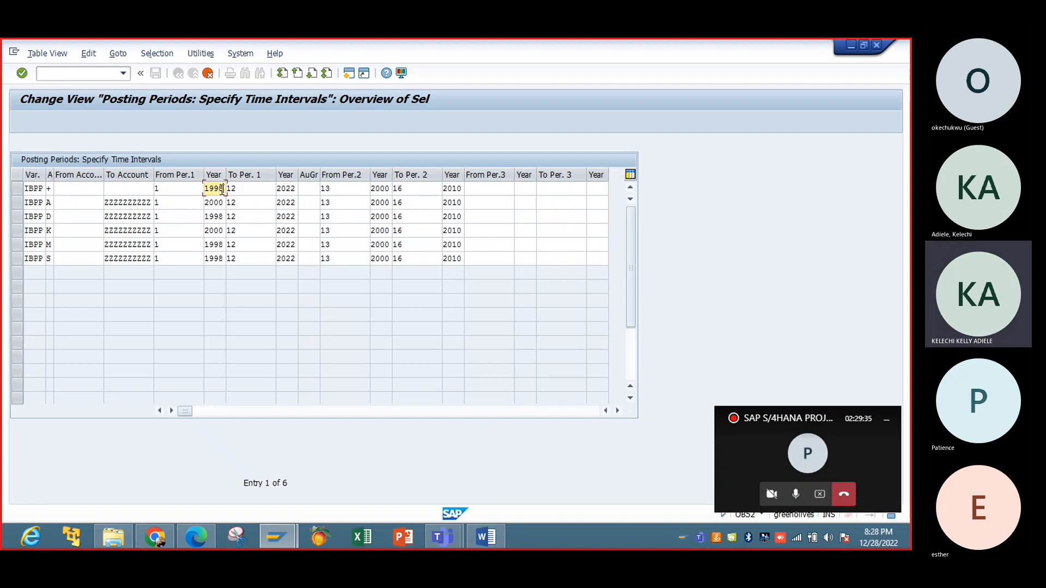
key("BackSpace")
key("BackSpace")
key("BackSpace")
key("BackSpace")
type("2022")
left_click(223, 203)
key("BackSpace")
key("BackSpace")
type("22")
Set the From Per.1 year to 2022 for the account type D and K rows.
left_click(224, 217)
key("BackSpace")
key("BackSpace")
key("BackSpace")
key("BackSpace")
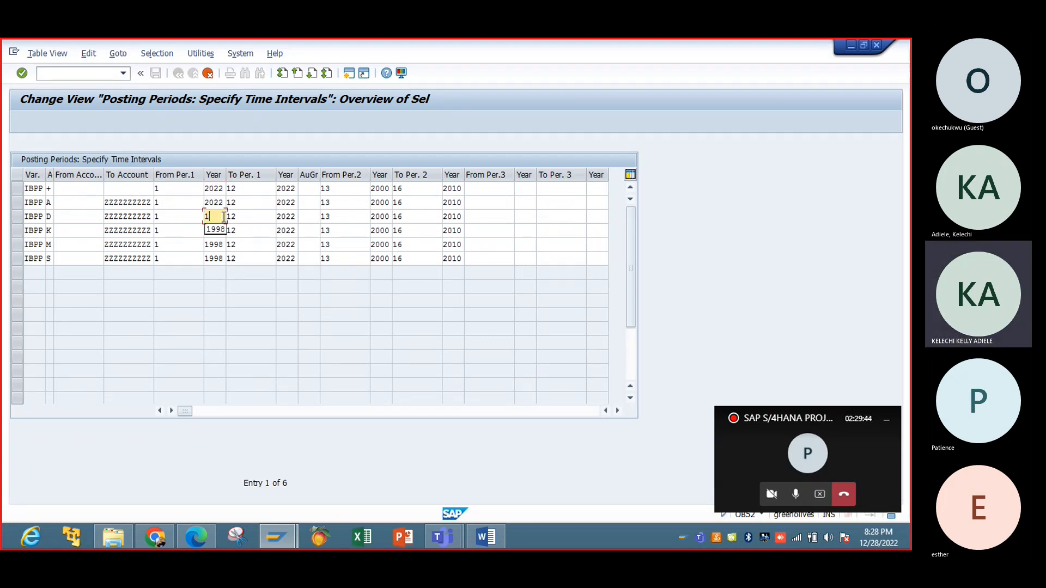
type("2022")
left_click(223, 231)
key("BackSpace")
key("BackSpace")
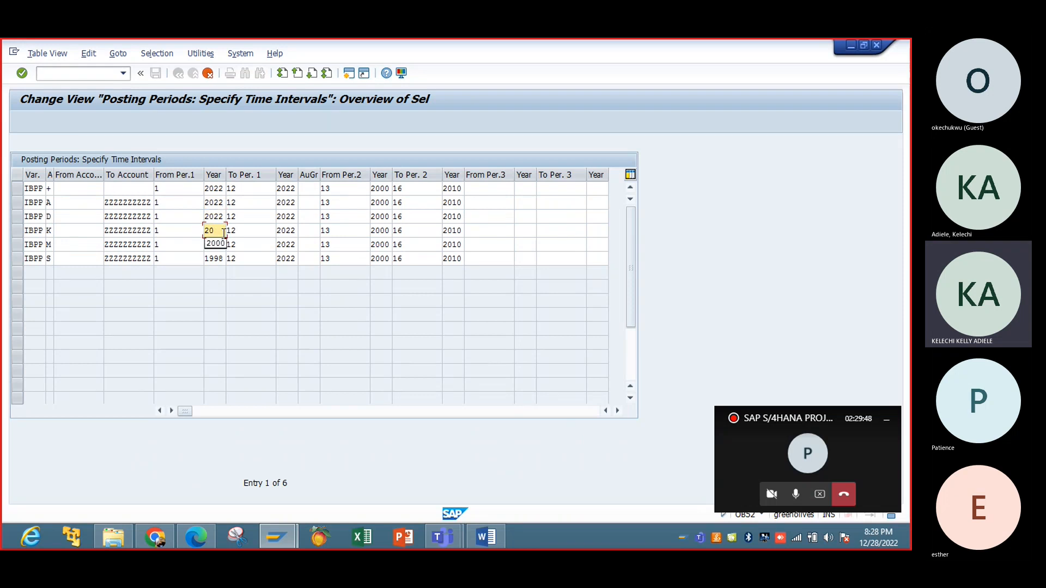
type("22")
Set the From Per.1 year to 2022 for the account type M and S rows.
left_click(224, 244)
key("BackSpace")
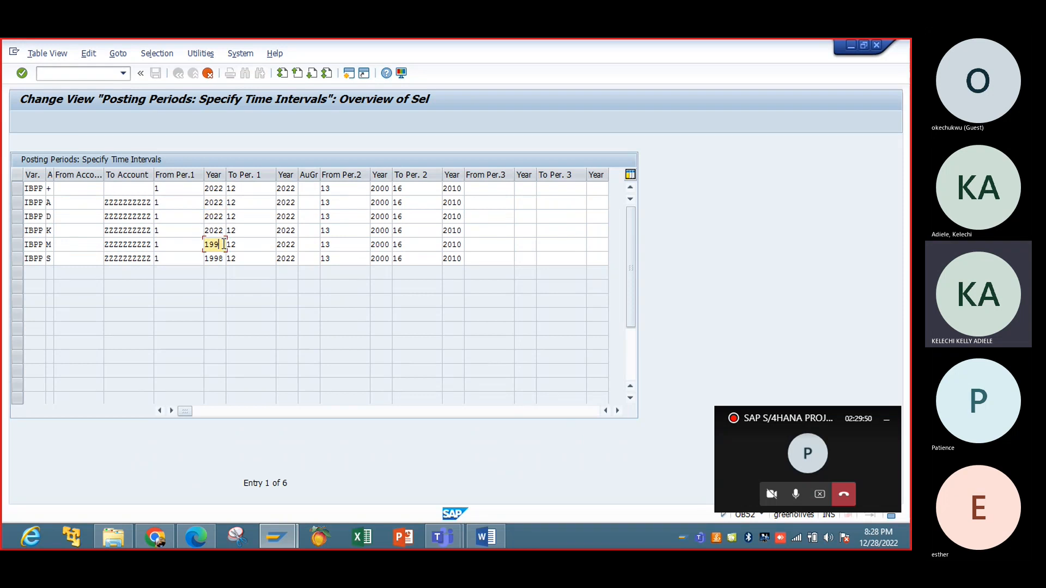
key("BackSpace")
key("BackSpace")
key("BackSpace")
type("2022")
left_click(223, 258)
key("BackSpace")
key("BackSpace")
key("BackSpace")
key("BackSpace")
type("202")
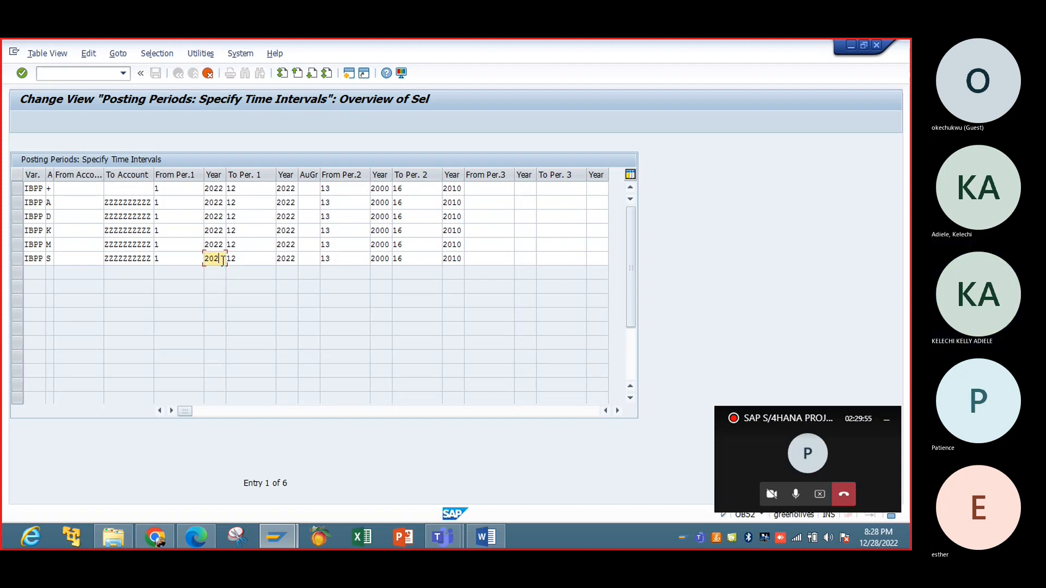
type("2")
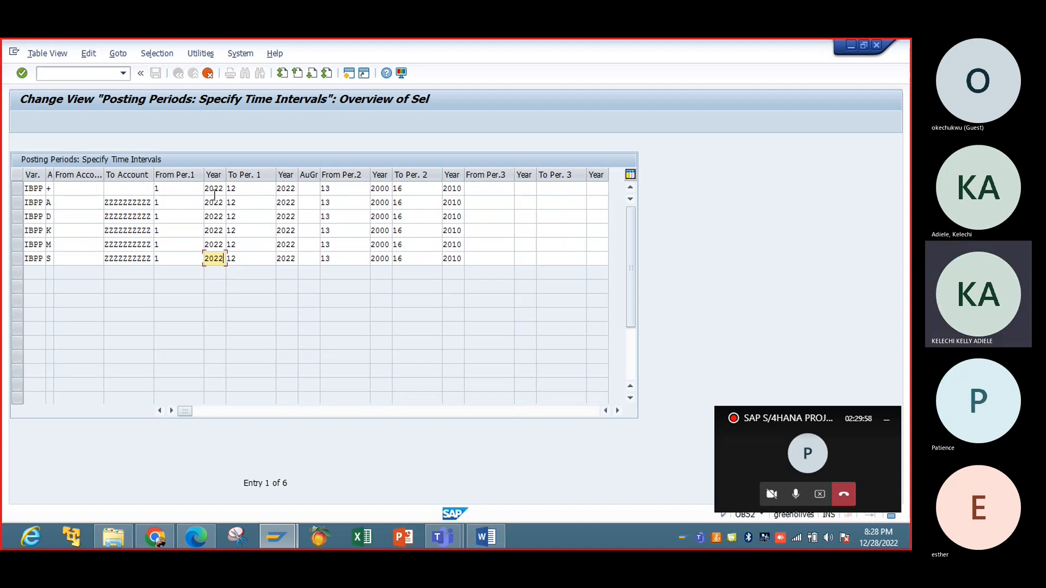
Set the From Per.2 year to 2023 for the + and account type A rows.
left_click(388, 189)
key("BackSpace")
key("BackSpace")
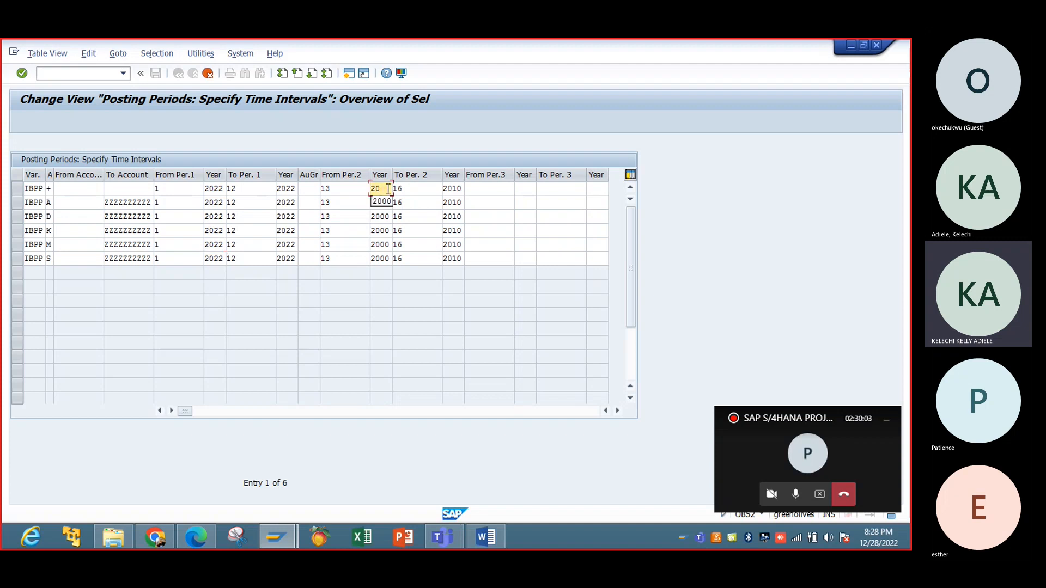
type("23")
left_click(391, 202)
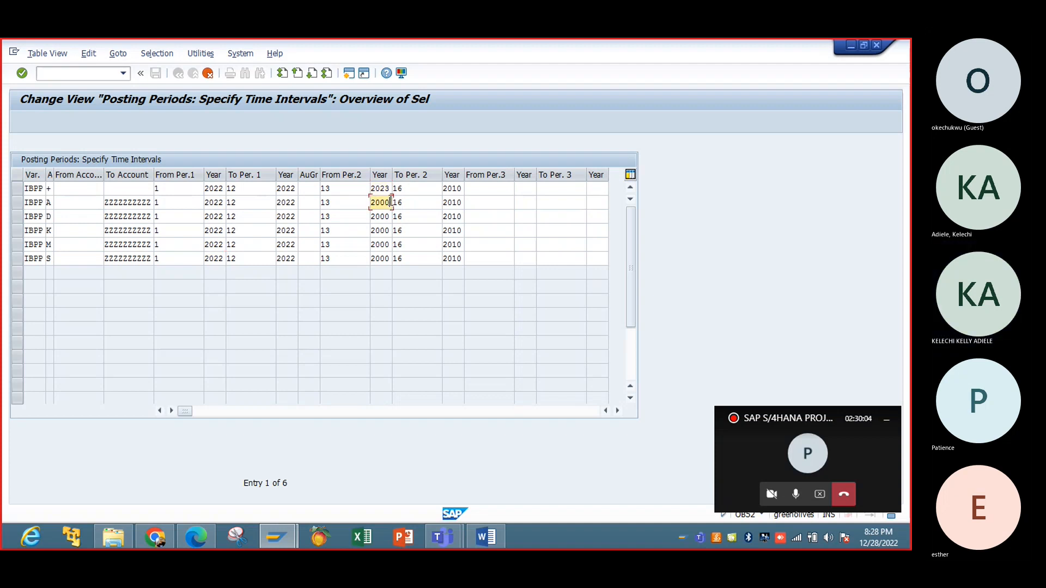
key("BackSpace")
key("BackSpace")
type("23")
Set the From Per.2 year to 2023 for the account type D and K rows.
left_click(390, 216)
key("BackSpace")
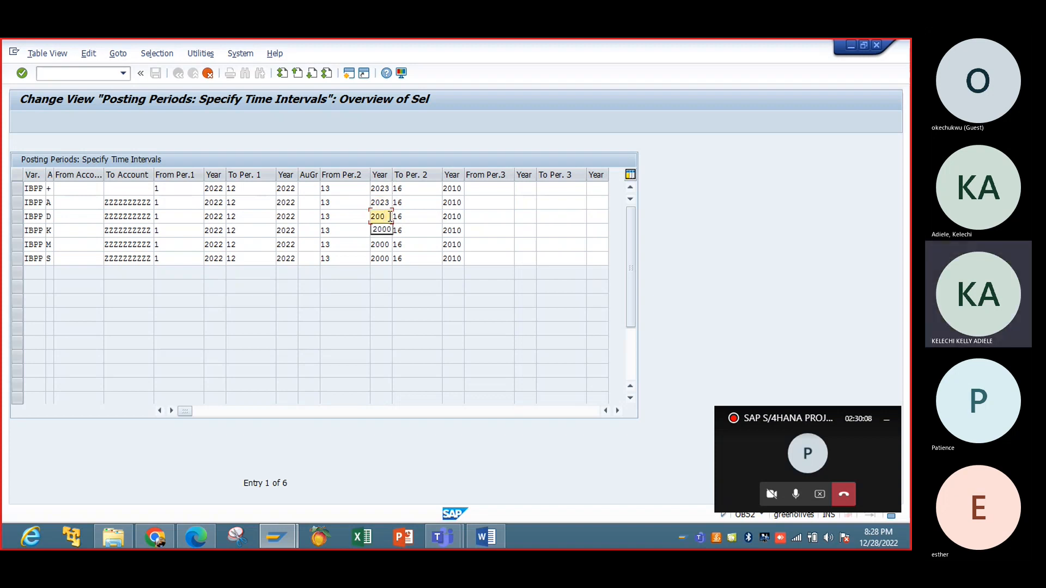
key("BackSpace")
type("2")
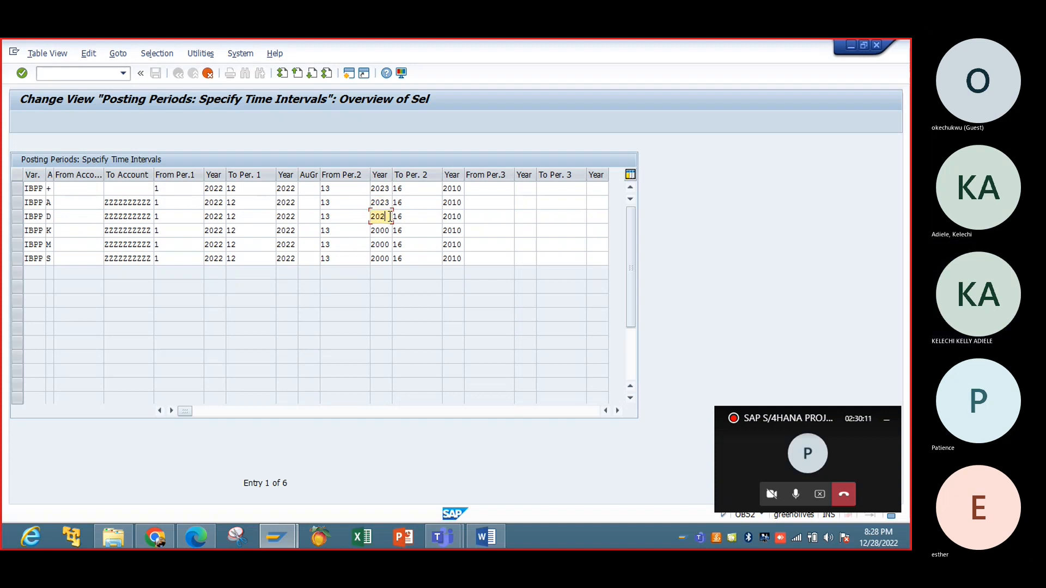
type("3")
left_click(389, 230)
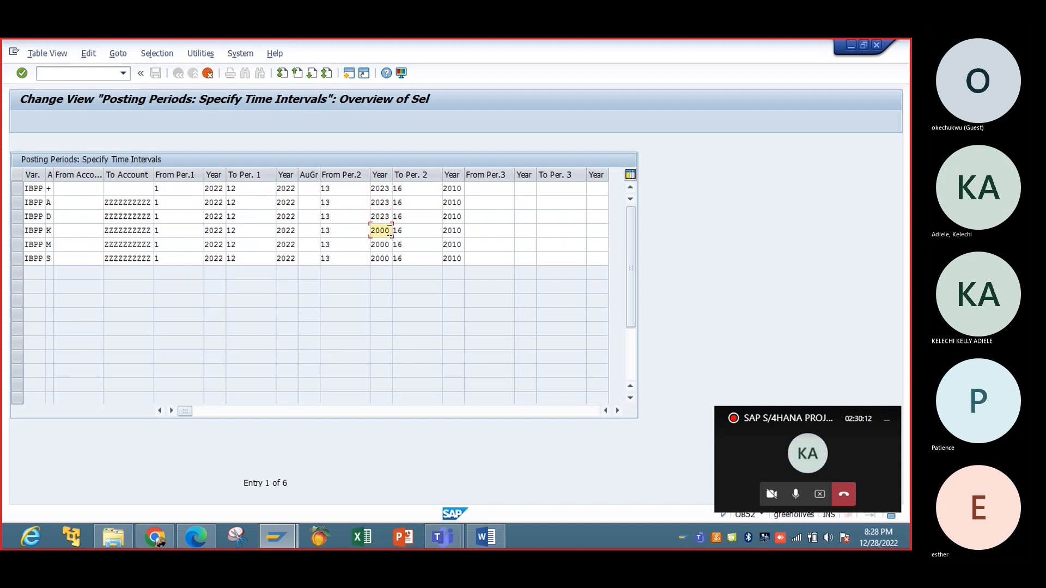
key("BackSpace")
key("BackSpace")
type("23")
Set the From Per.2 year to 2023 for the account type M and S rows.
left_click(390, 244)
key("BackSpace")
key("BackSpace")
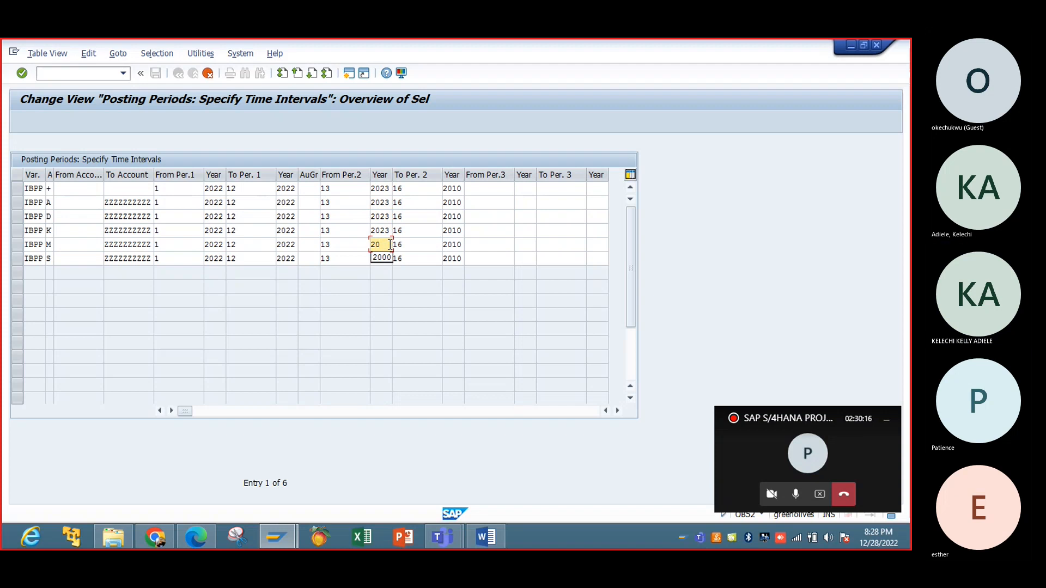
type("23")
left_click(389, 258)
key("BackSpace")
key("BackSpace")
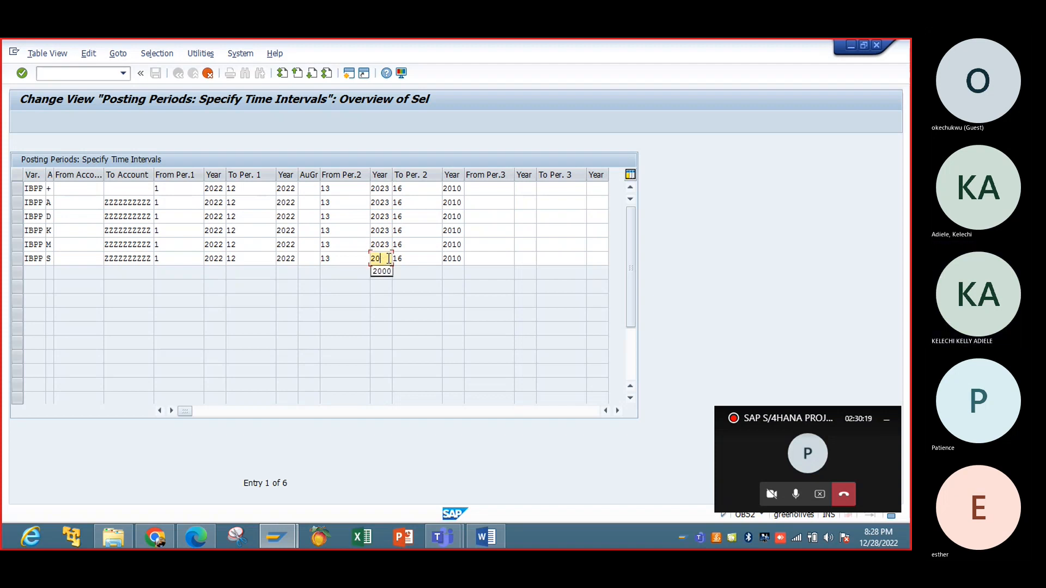
type("23")
Set the To Per. 2 year to 2023 for the + and account type A rows.
left_click(461, 189)
key("BackSpace")
key("BackSpace")
type("23")
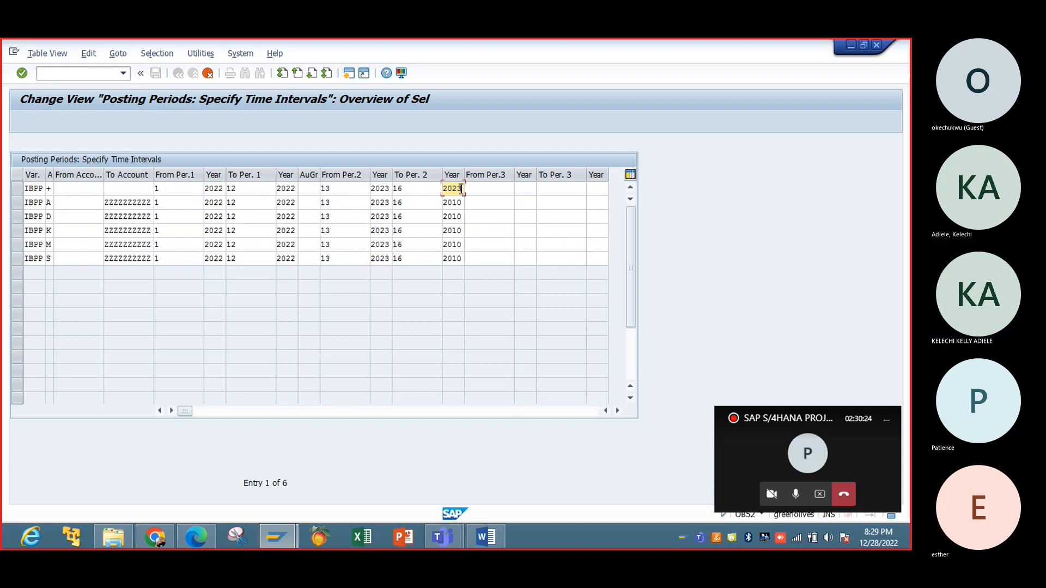
left_click(461, 201)
key("BackSpace")
key("BackSpace")
type("2")
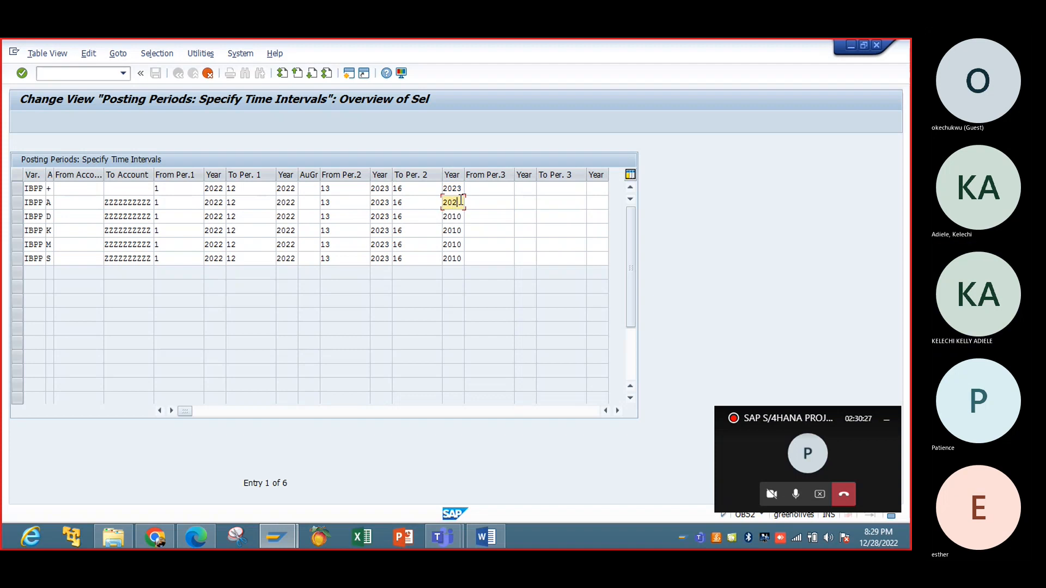
type("3")
Set the To Per. 2 year to 2023 for the account type D and K rows.
left_click(461, 217)
key("BackSpace")
key("BackSpace")
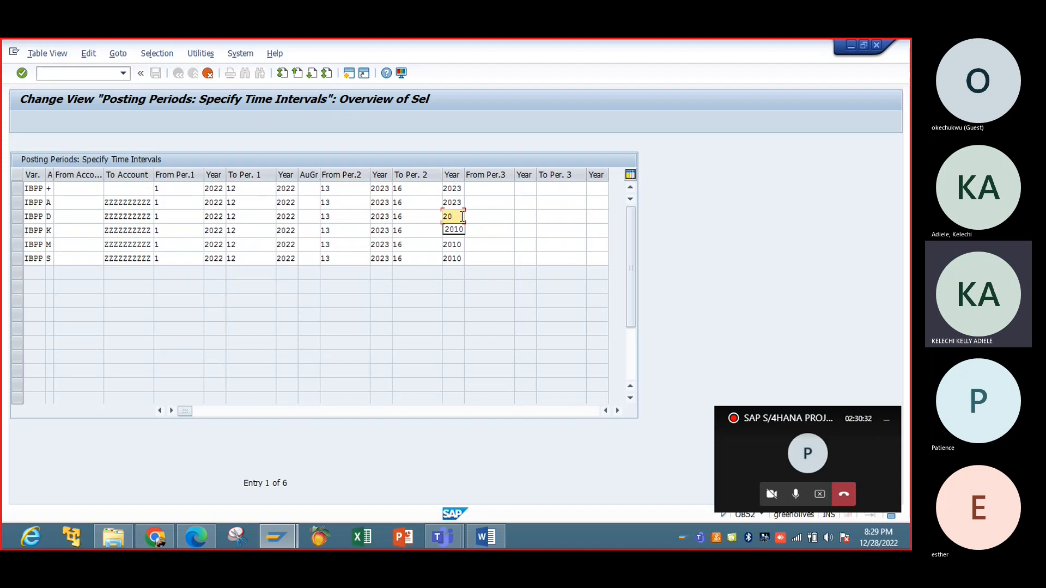
type("23")
left_click(463, 231)
key("BackSpace")
key("BackSpace")
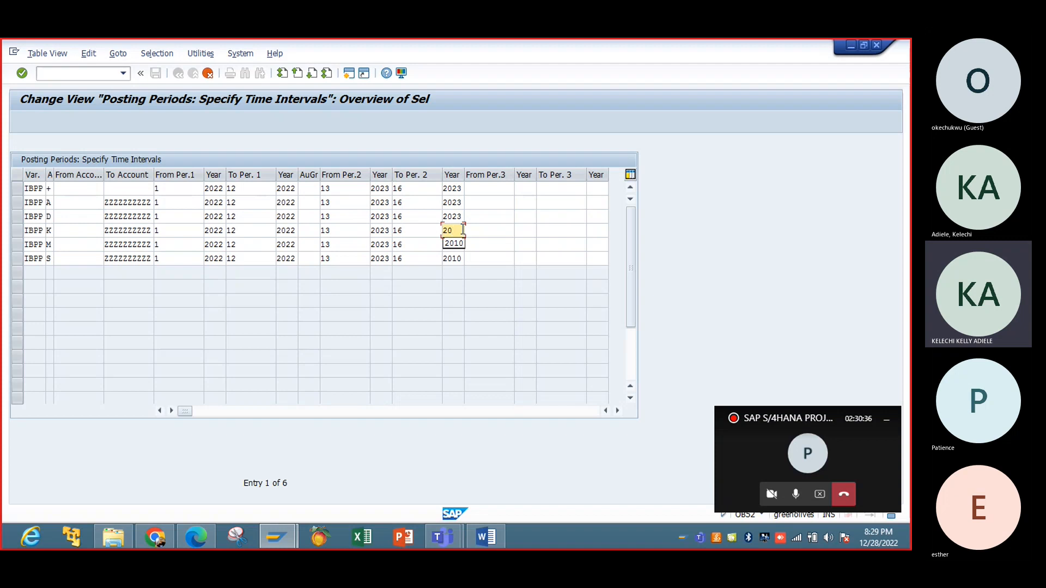
type("23")
left_click(463, 244)
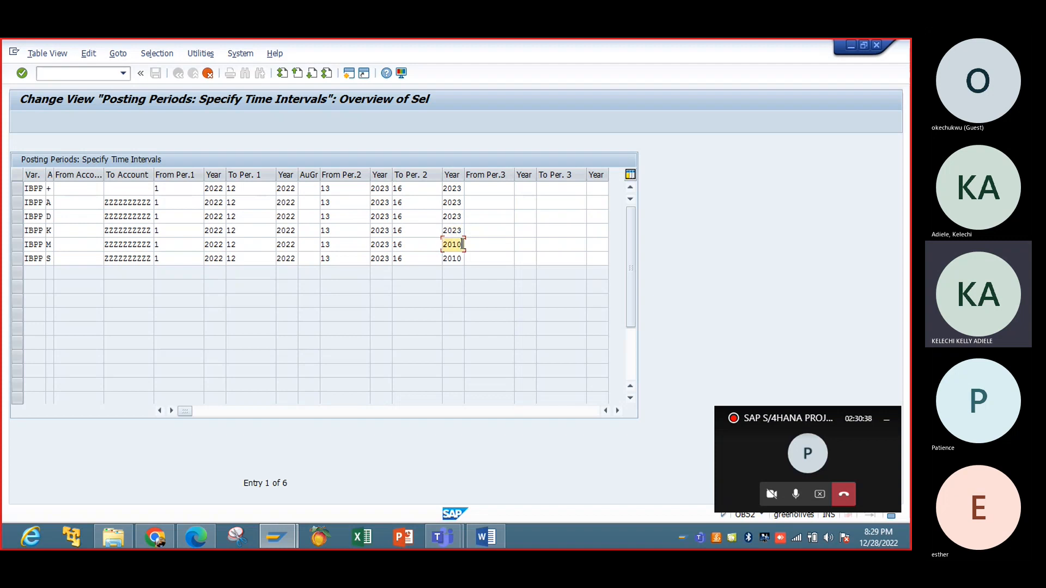
key("BackSpace")
Set the From Per.2 year to 2022 for the + row and the account type A and D rows.
left_click(389, 188)
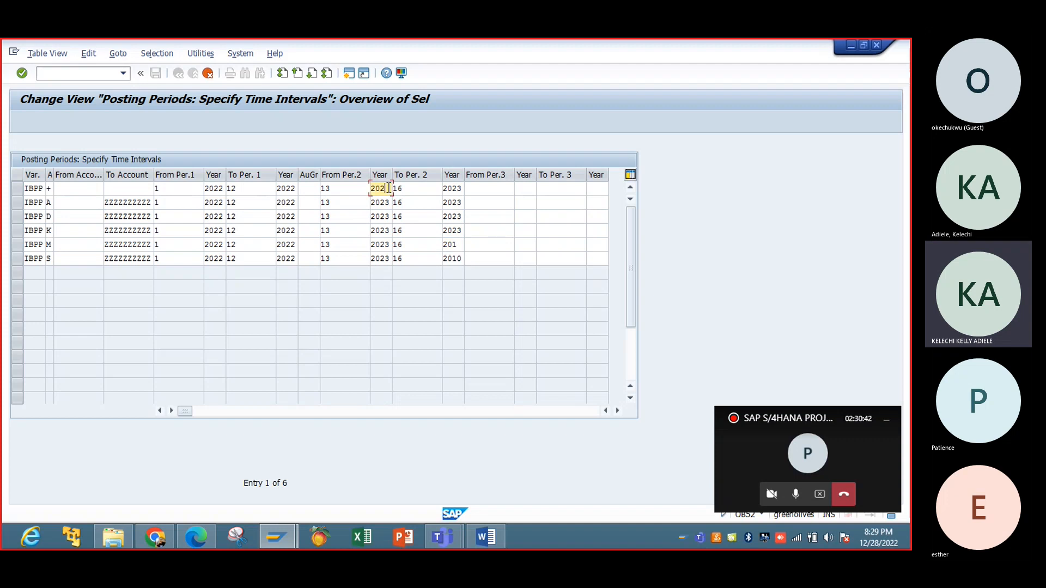
type("2")
left_click(389, 202)
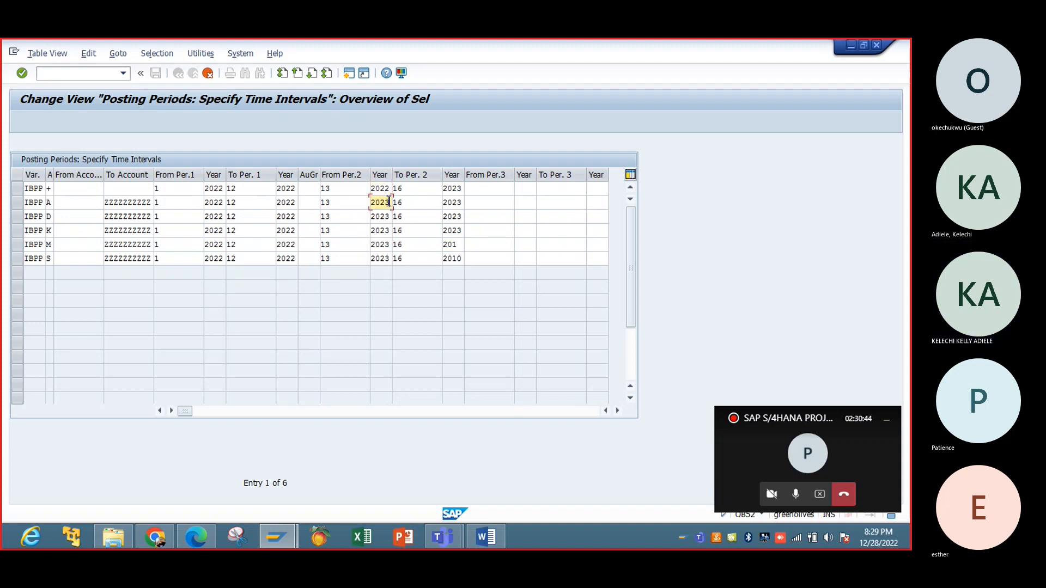
key("BackSpace")
type("2")
left_click(389, 216)
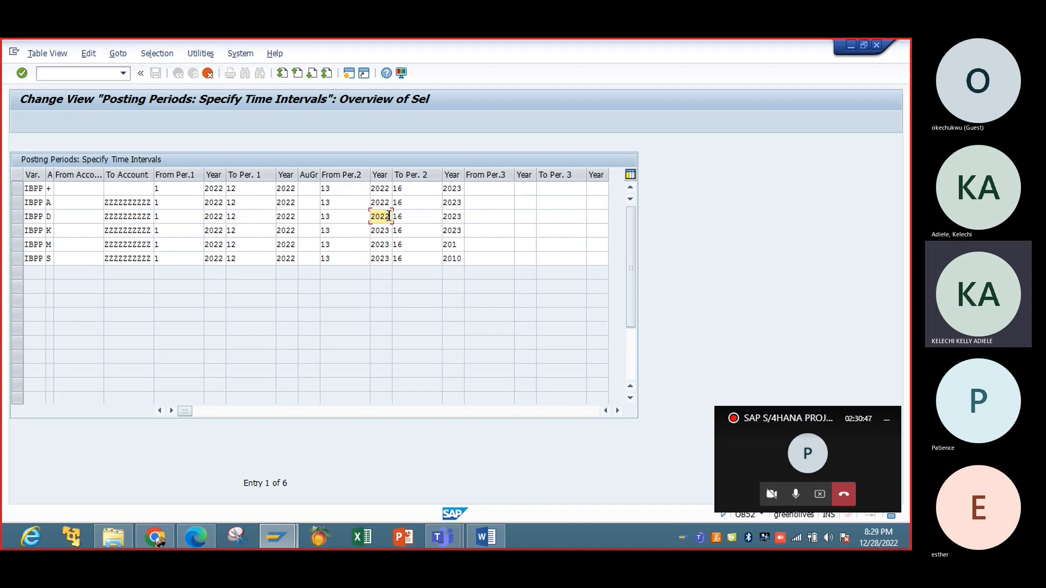
Set the From Per.2 year to 2022 for the account type K, M and S rows.
left_click(390, 230)
key("BackSpace")
type("2")
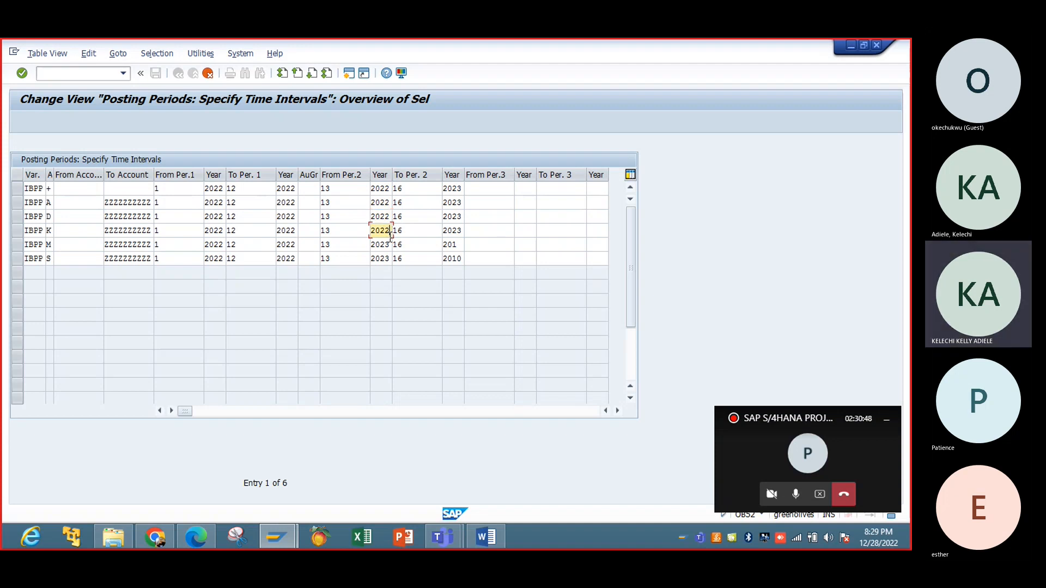
left_click(390, 244)
key("BackSpace")
type("2")
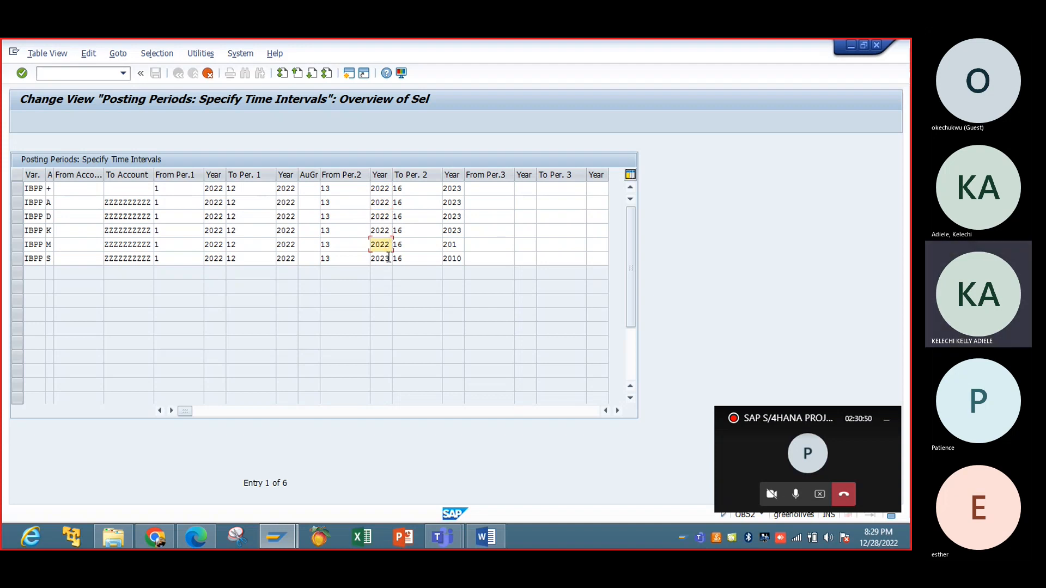
left_click(389, 258)
key("BackSpace")
type("2")
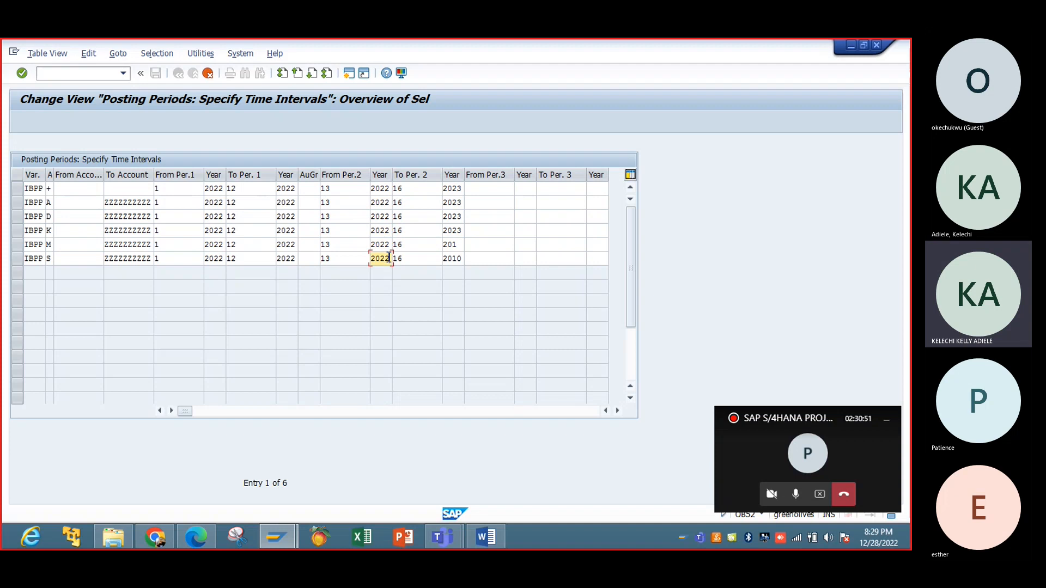
Set the To Per. 2 year to 2022 for the + row and the account type A and D rows.
left_click(462, 188)
key("BackSpace")
type("2")
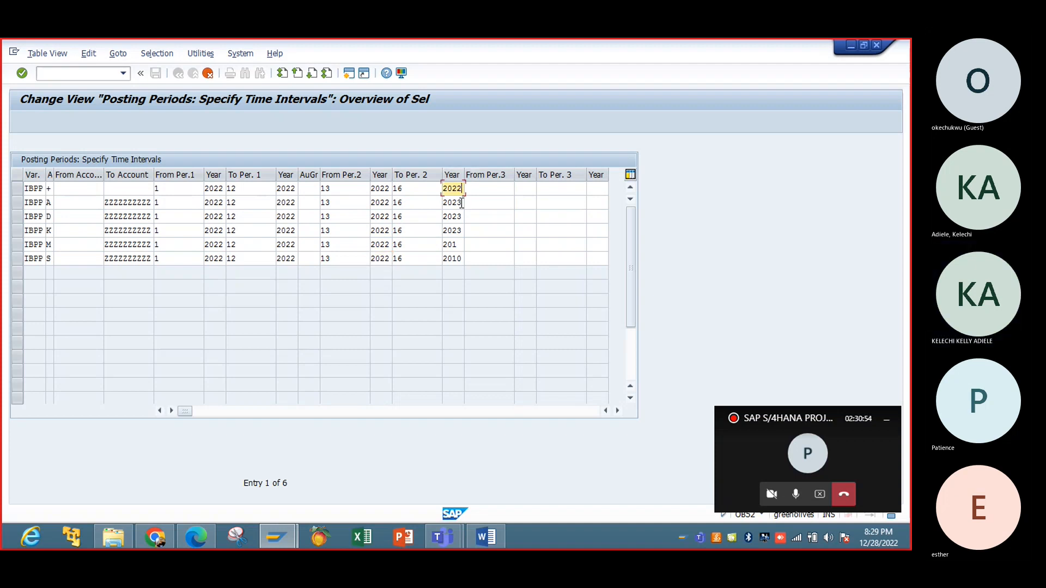
left_click(462, 203)
key("BackSpace")
type("2")
right_click(460, 218)
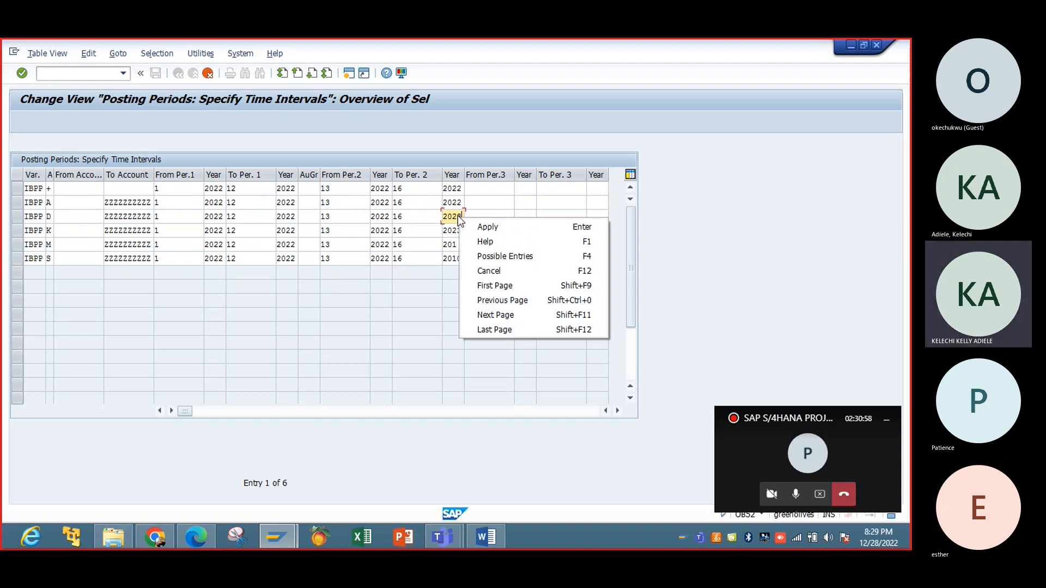
left_click(460, 216)
type("2")
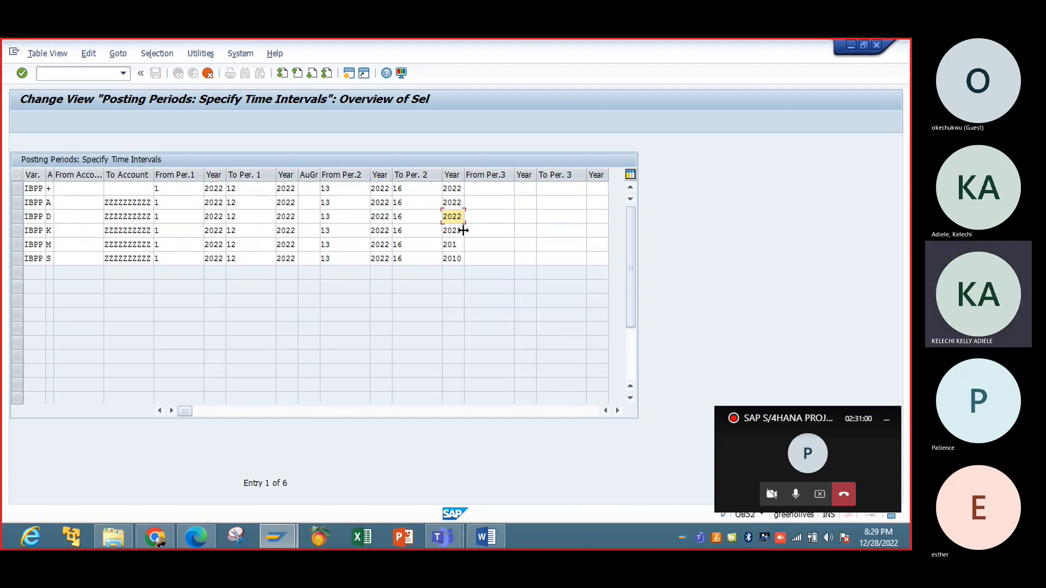
Set the To Per. 2 year to 2022 for the account type K, M and S rows.
left_click(462, 230)
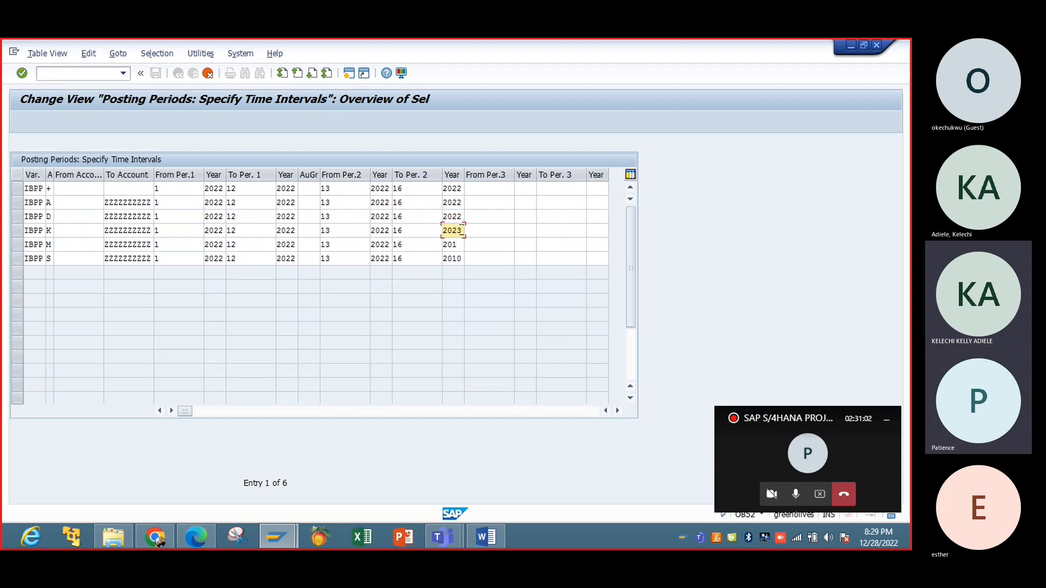
key("BackSpace")
type("2")
left_click(460, 244)
key("BackSpace")
type("22")
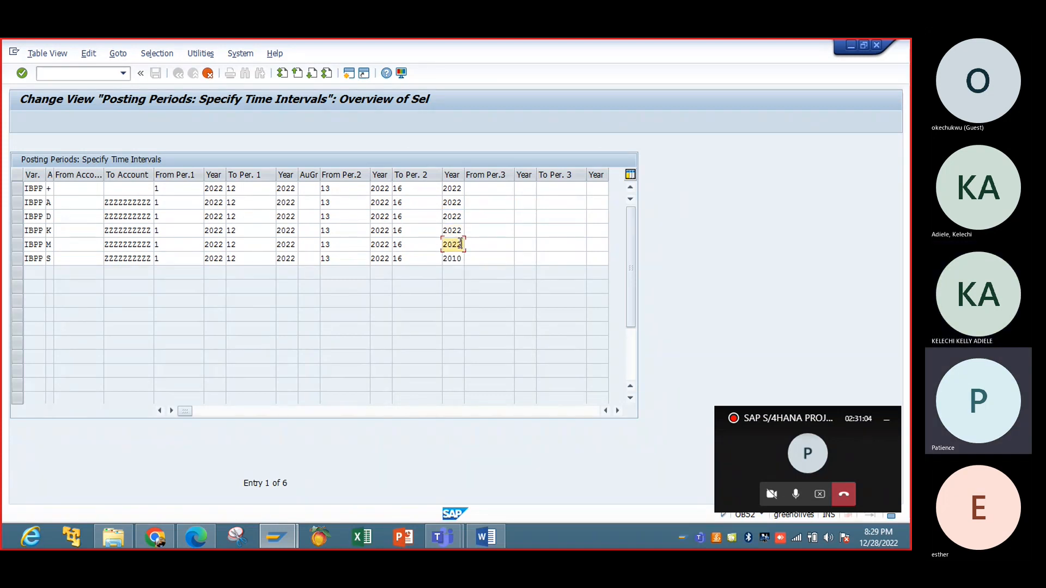
left_click(461, 258)
key("BackSpace")
key("BackSpace")
type("22")
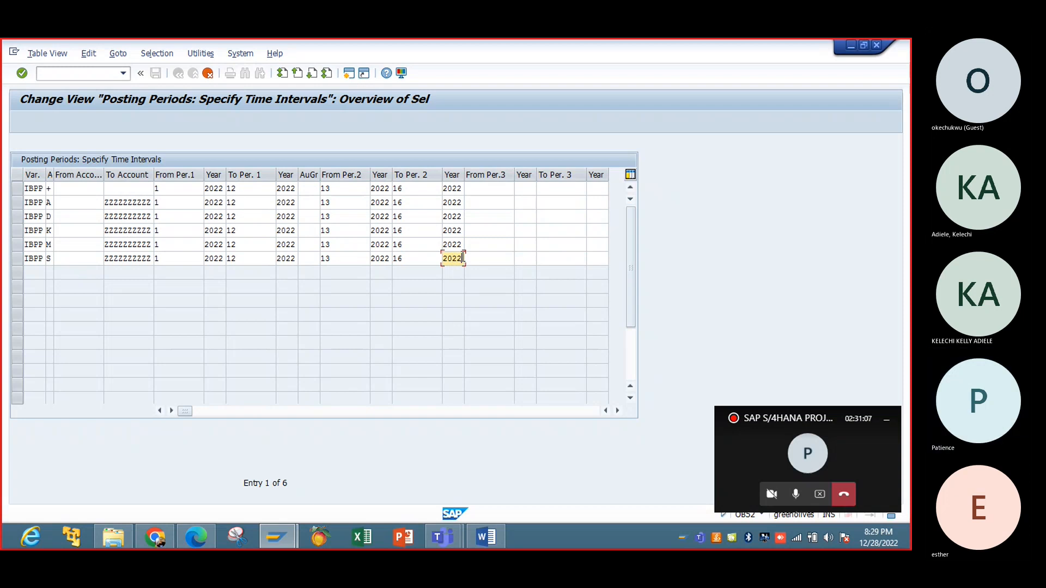
Save the copied IBPP entries in a new customizing request with the short description "Posting Period".
left_click(504, 231)
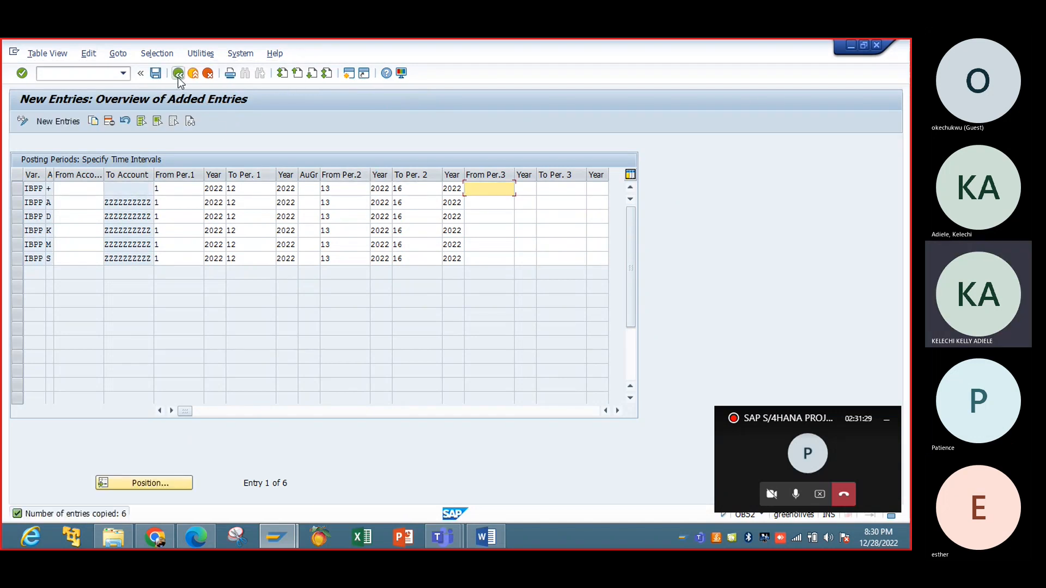
left_click(155, 75)
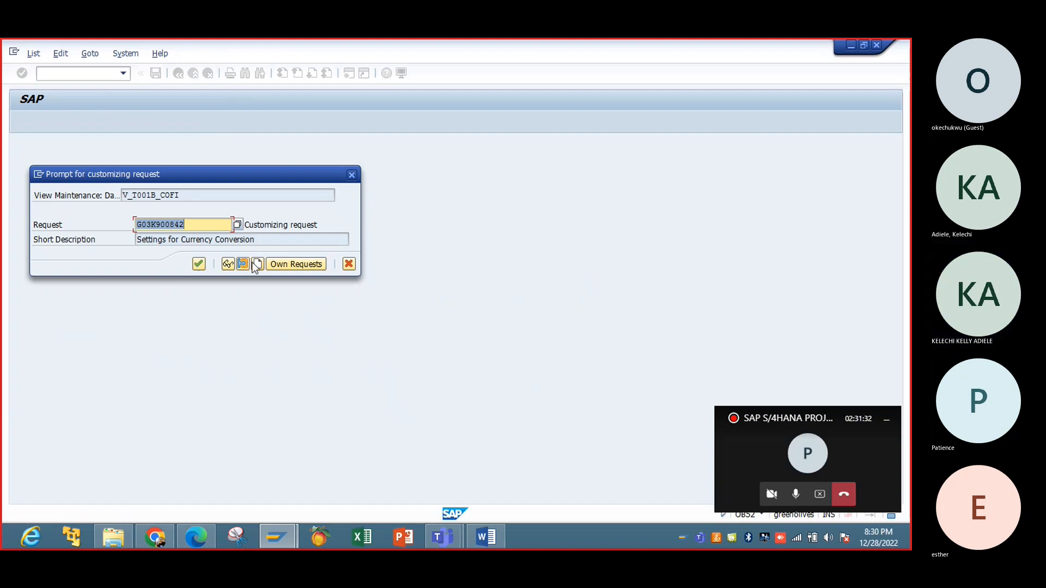
left_click(253, 264)
type("Postinf")
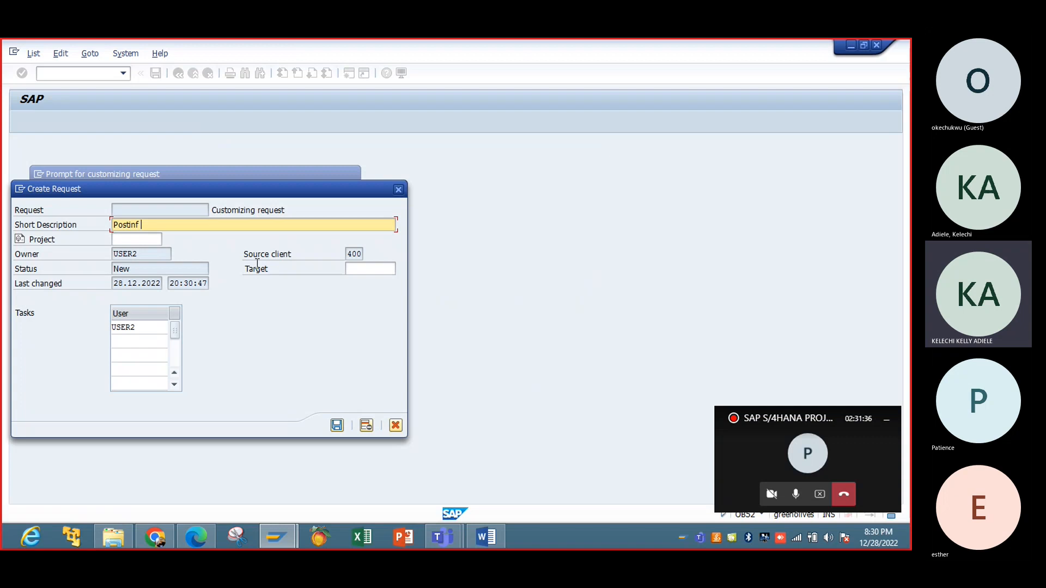
key("BackSpace")
type("g Period")
left_click(337, 426)
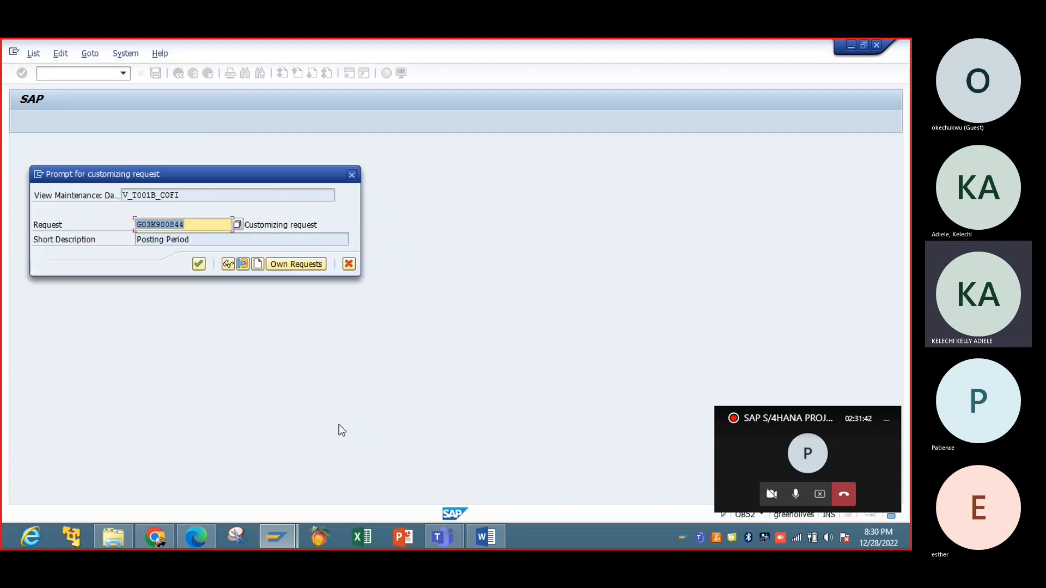
left_click(201, 267)
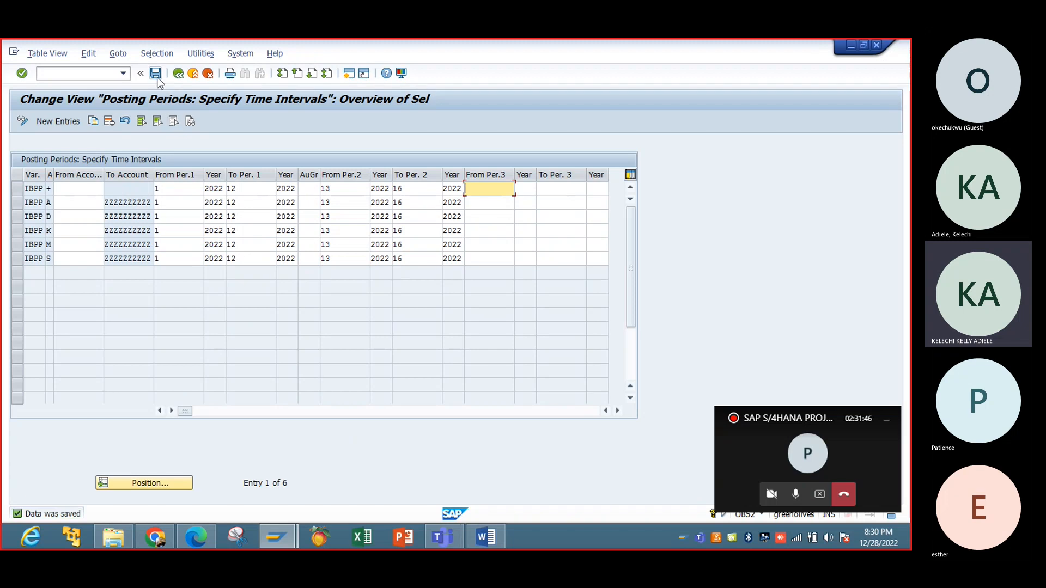
Leave the posting period overview for the implementation guide and reopen the Open and Close Posting Periods activity.
left_click(158, 78)
left_click(179, 74)
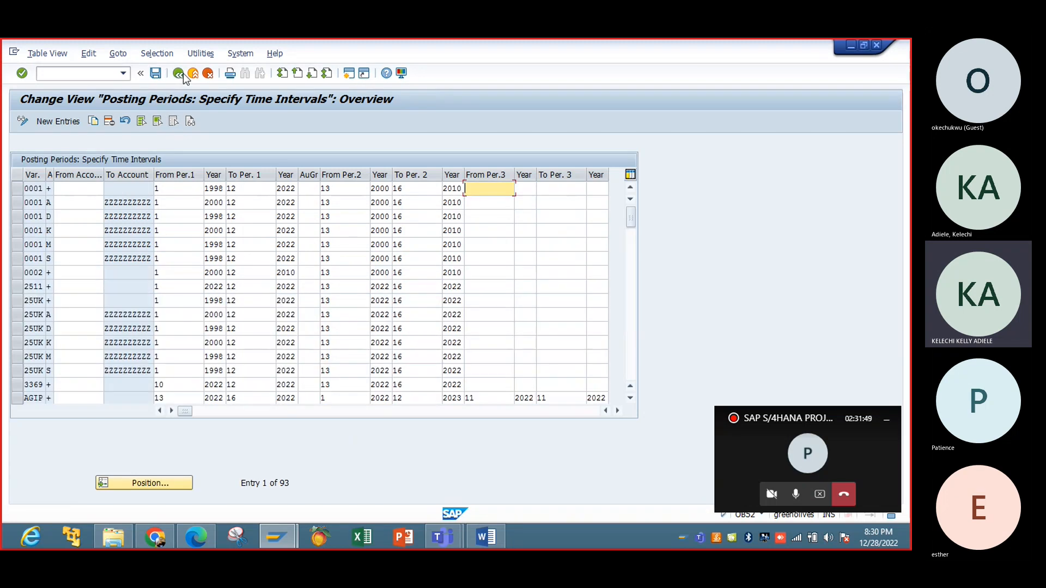
left_click(179, 74)
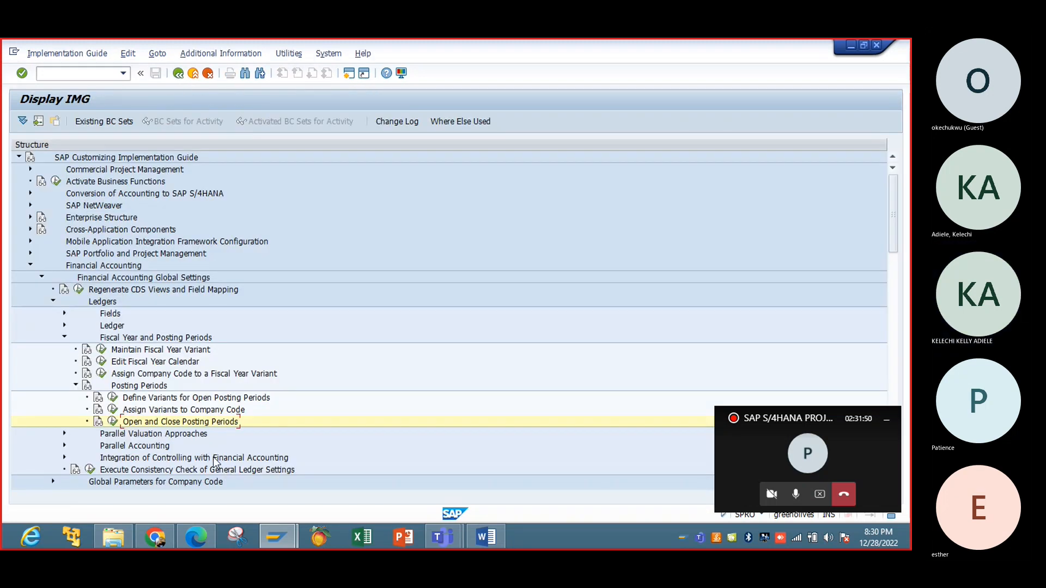
left_click(112, 421)
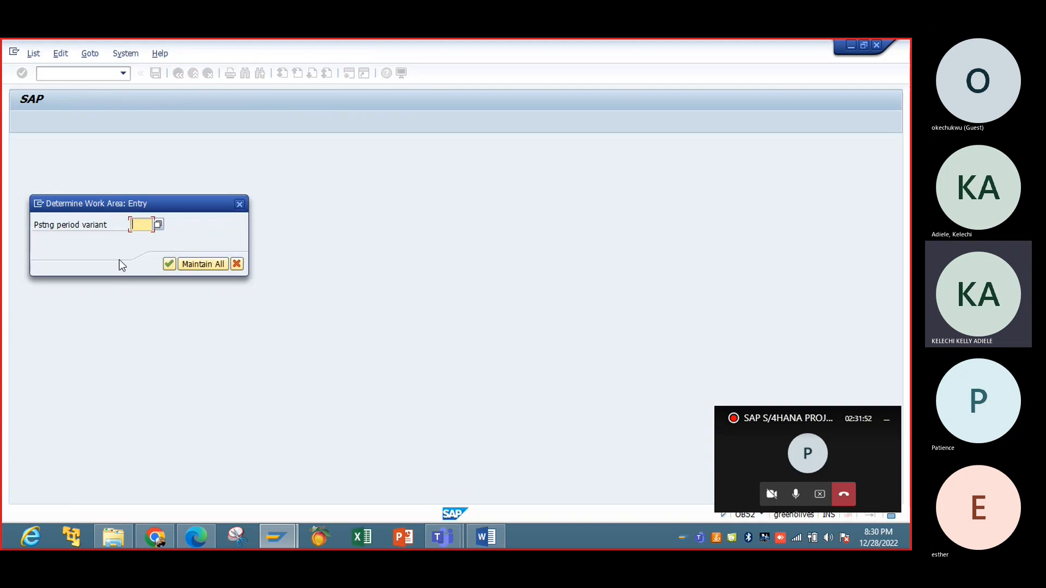
Try to open the posting period intervals for variant IBTC.
type("ibtc")
key("Return")
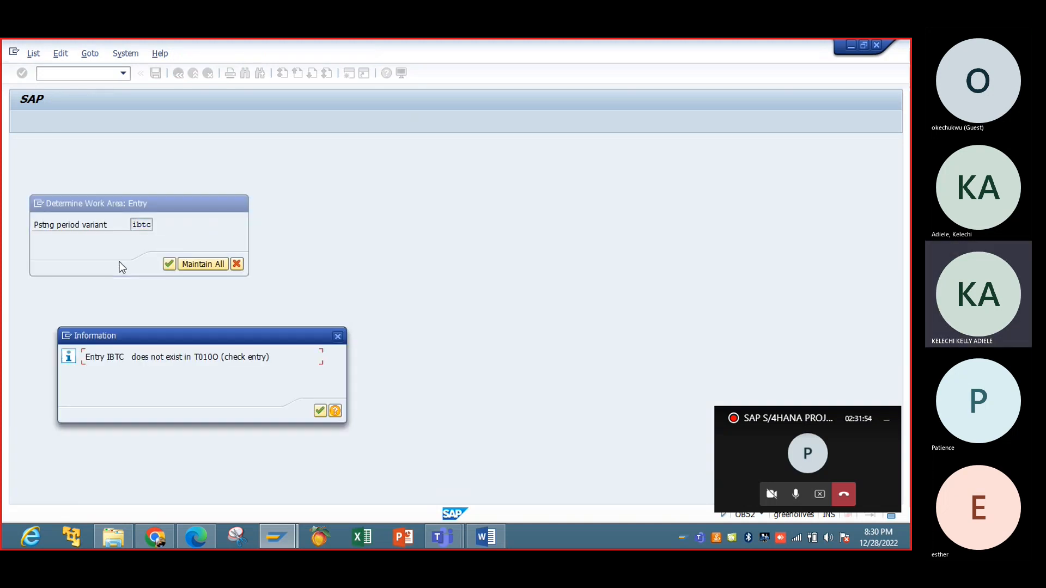
left_click(320, 411)
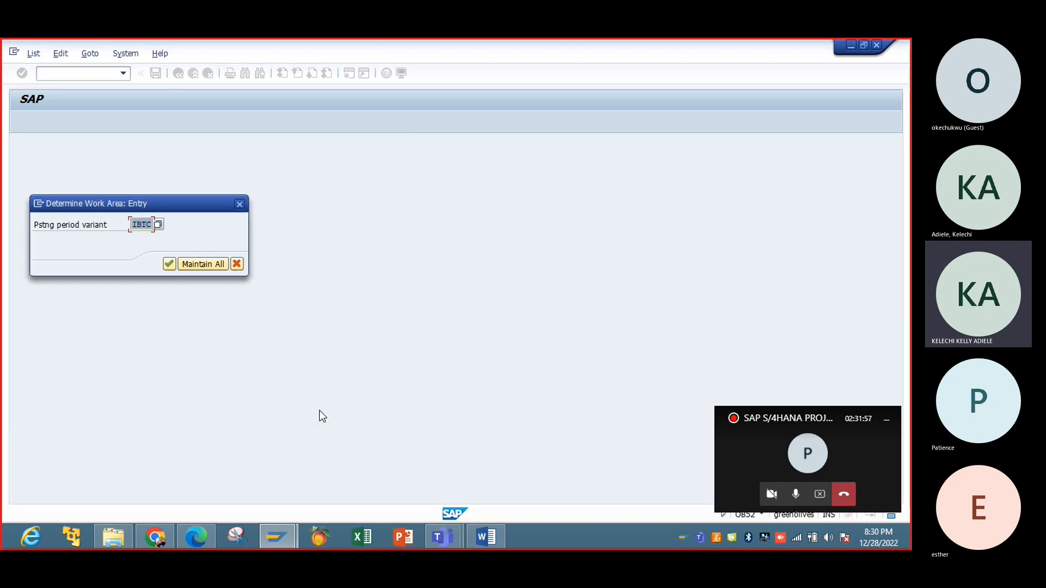
Set the posting period variant to IBPP and open its time intervals.
left_click(152, 224)
key("BackSpace")
key("BackSpace")
type("pp")
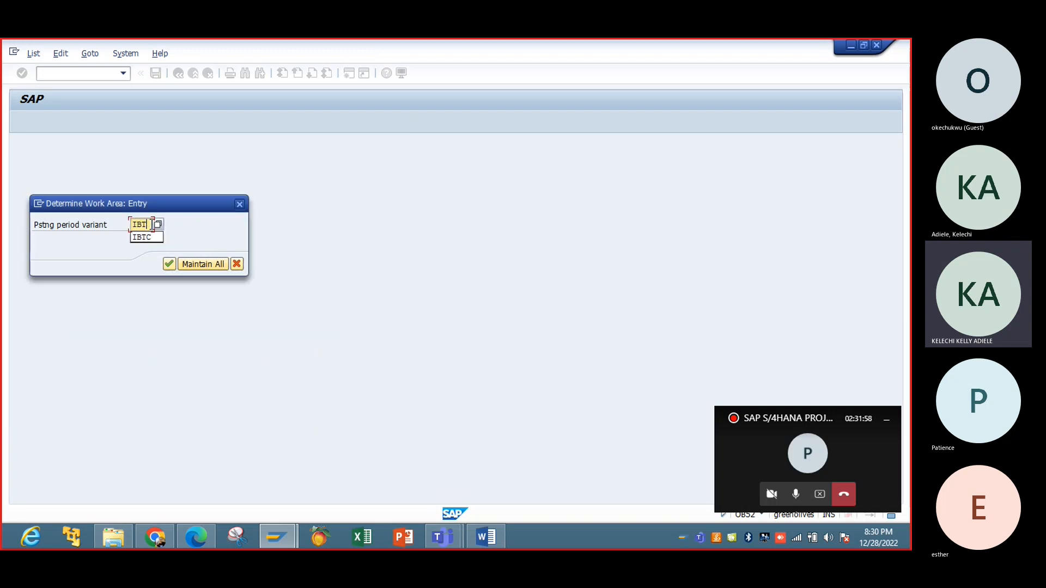
key("Return")
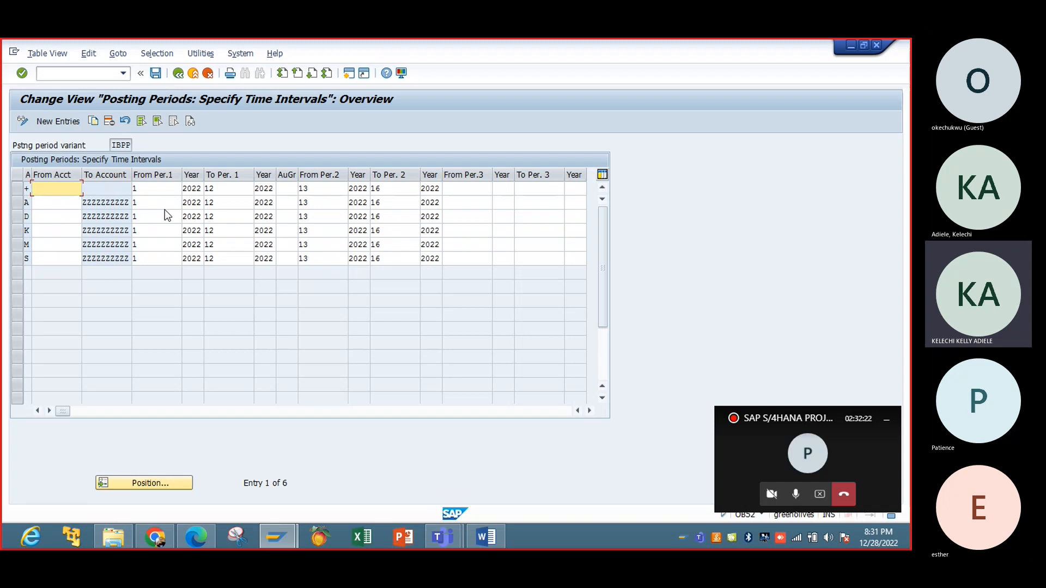
Set To Per. 1 to 2 for the account type A row.
left_click(223, 204)
key("BackSpace")
key("BackSpace")
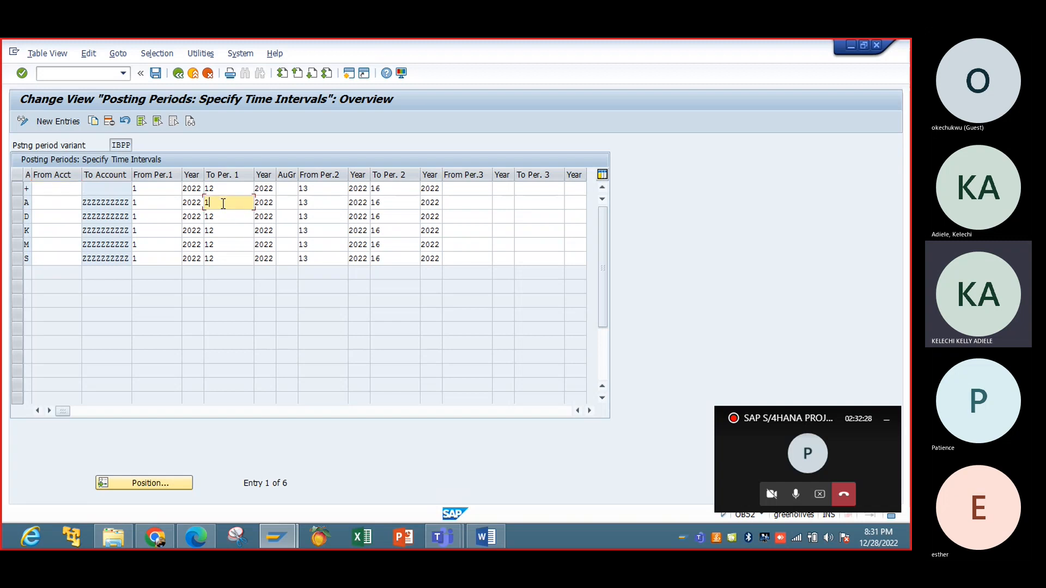
type("2")
left_click(225, 217)
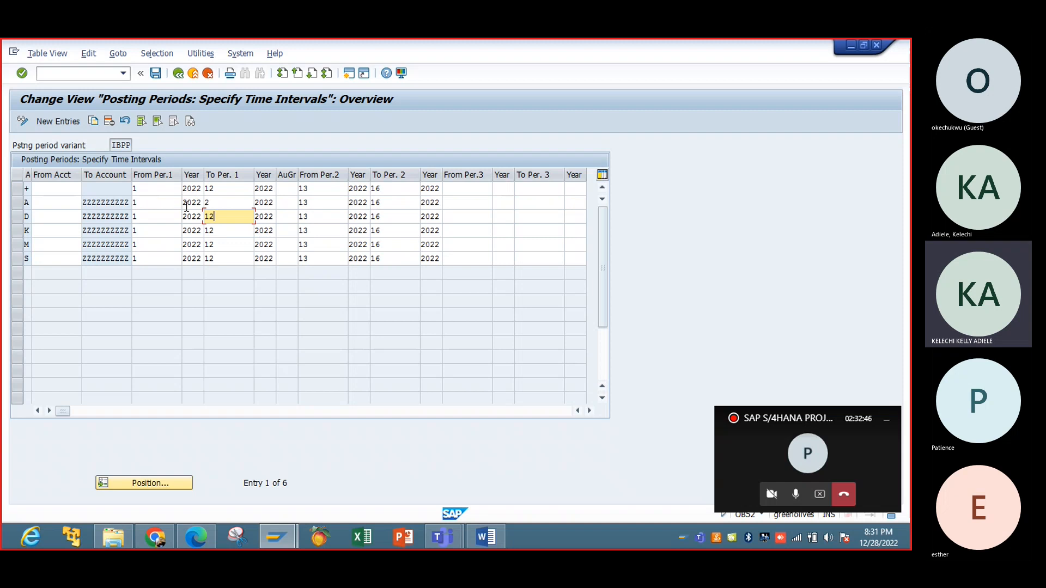
Set To Per. 1 to 12 for the account type A row and save under the Posting Period customizing request.
left_click(212, 202)
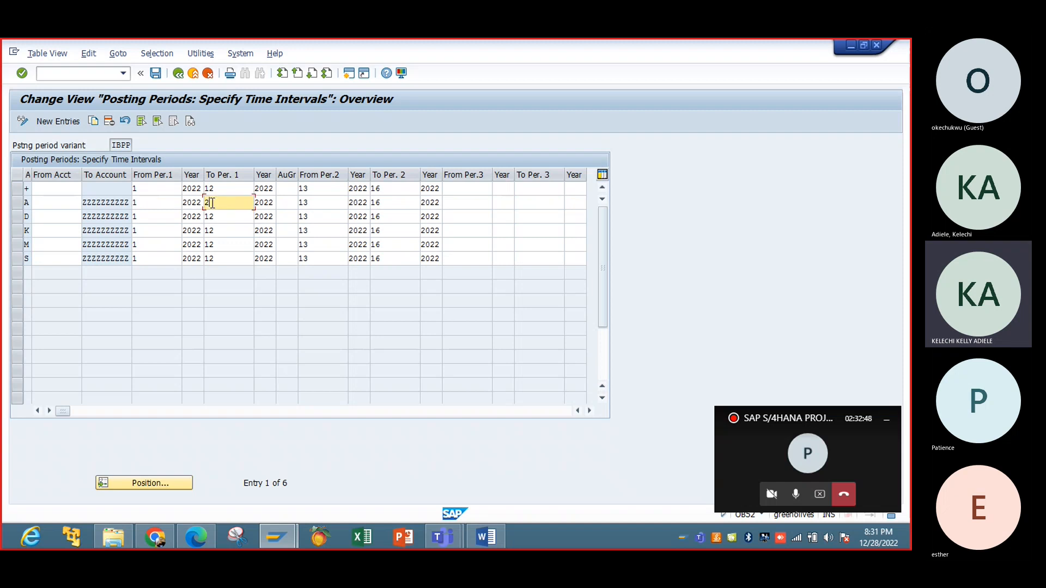
key("BackSpace")
type("1")
key("BackSpace")
type("12")
left_click(157, 74)
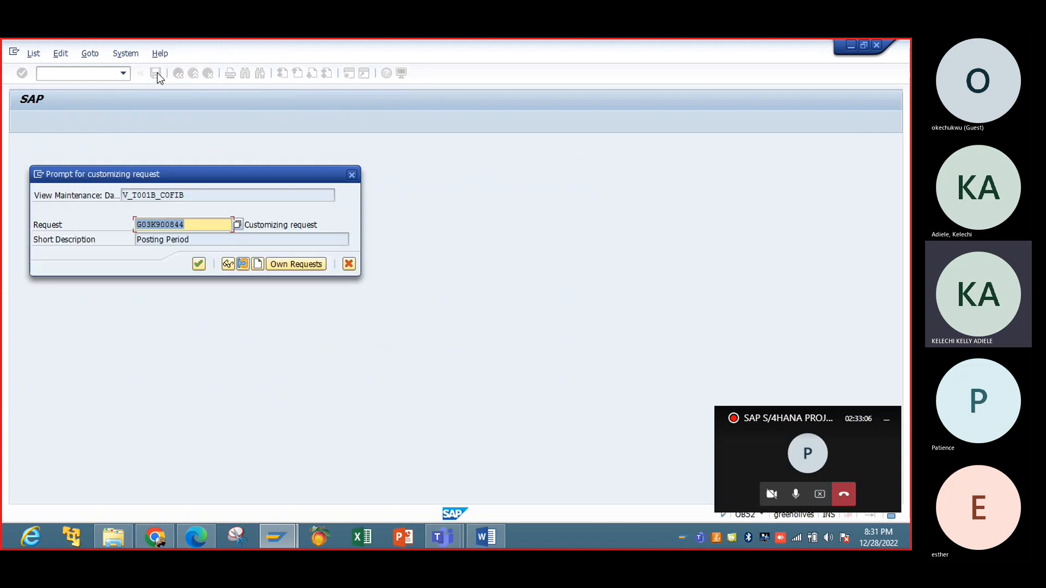
left_click(199, 265)
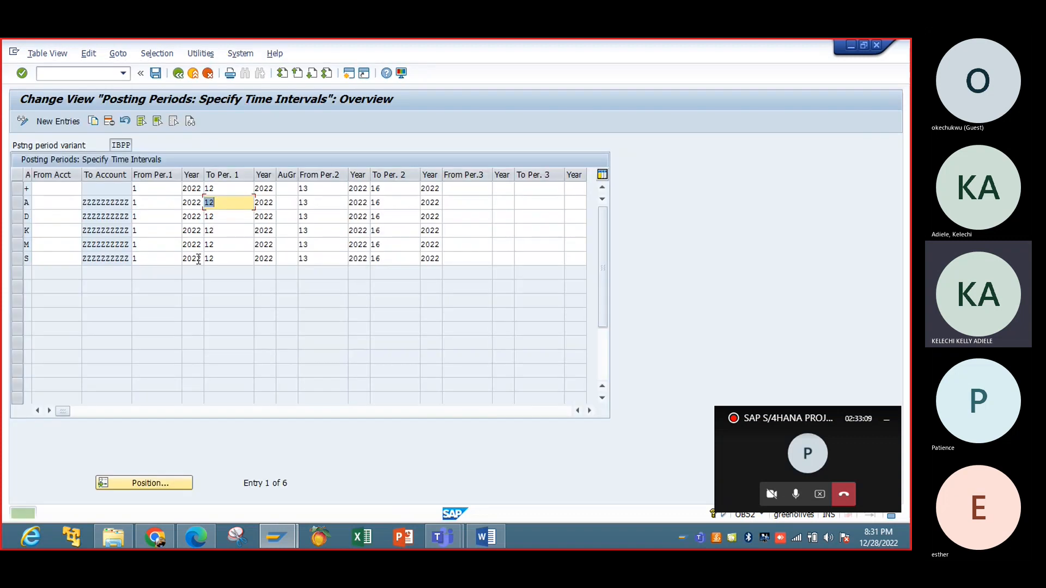
Return to the implementation guide and open Define Settings for Ledgers and Currency Types under Ledger.
left_click(178, 73)
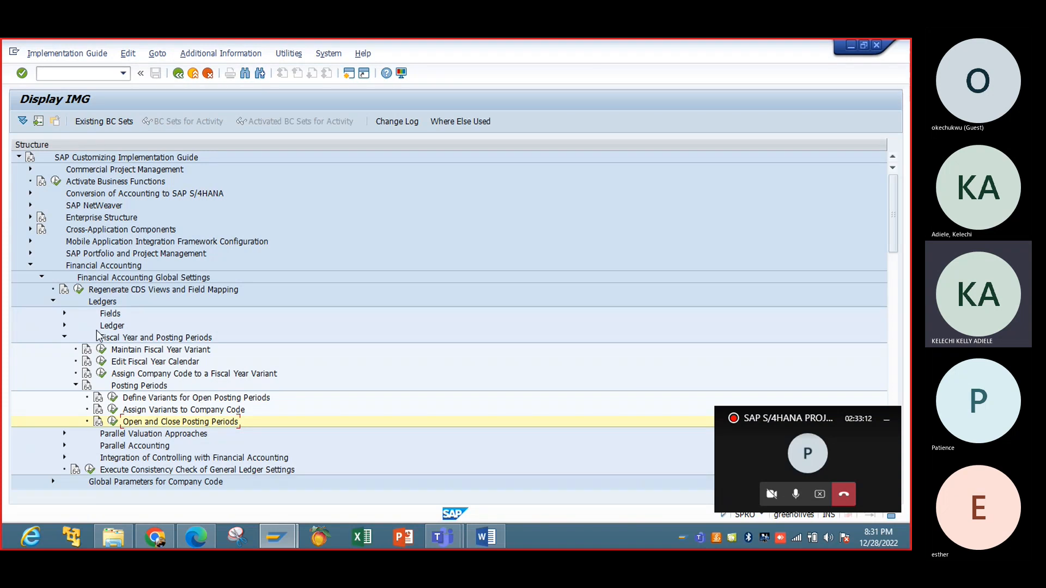
left_click(64, 326)
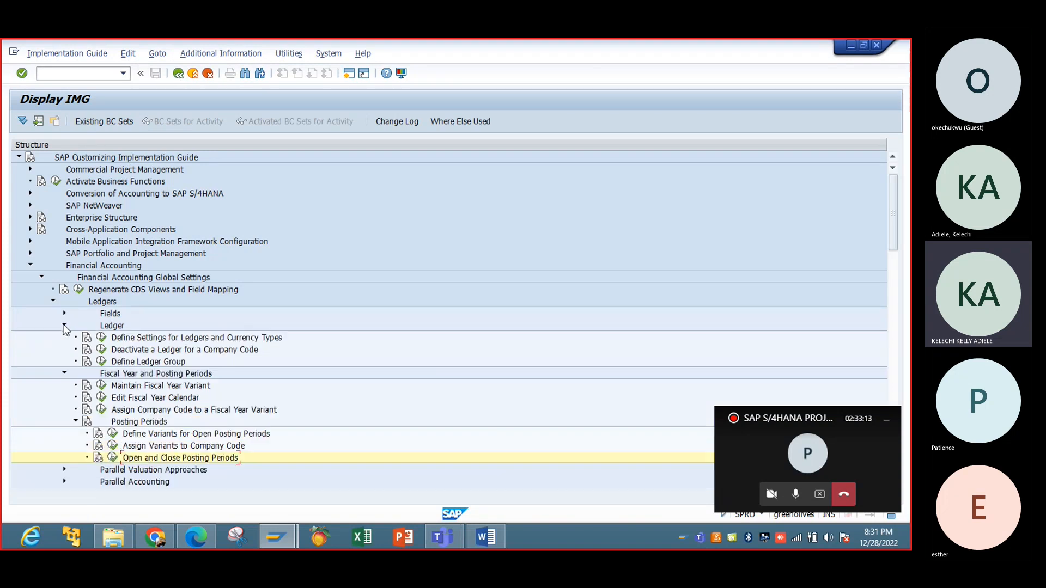
left_click(101, 338)
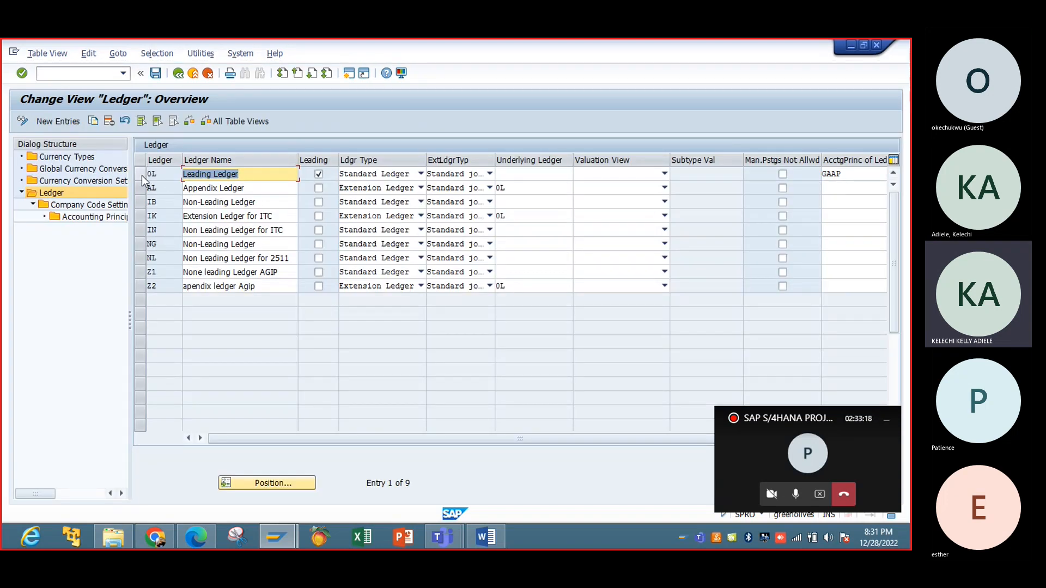
Check the ledger settings of company code IBTC under leading ledger 0L and return to the implementation guide.
left_click(141, 175)
double_click(124, 204)
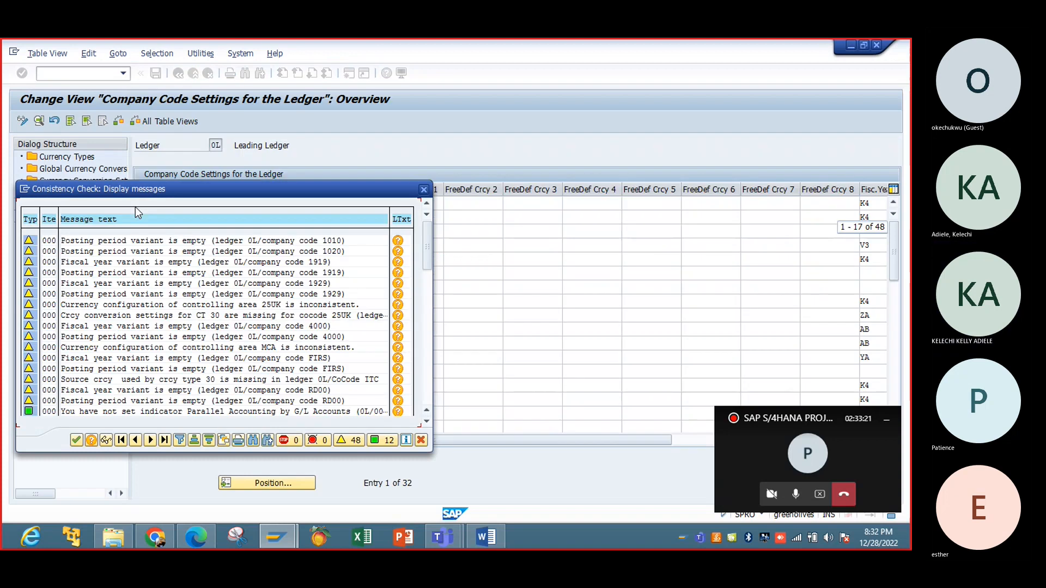
left_click(424, 190)
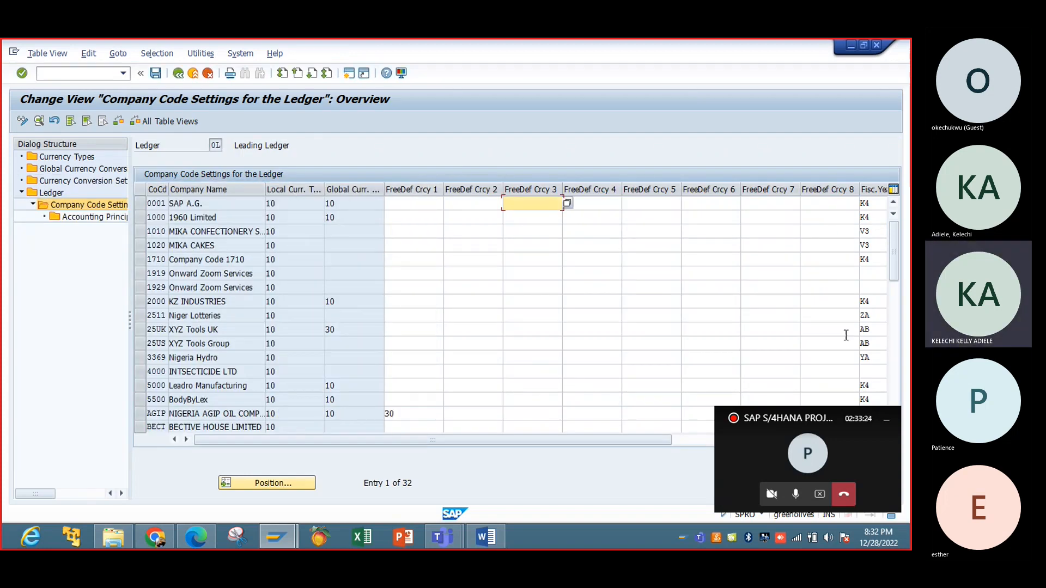
left_click(894, 344)
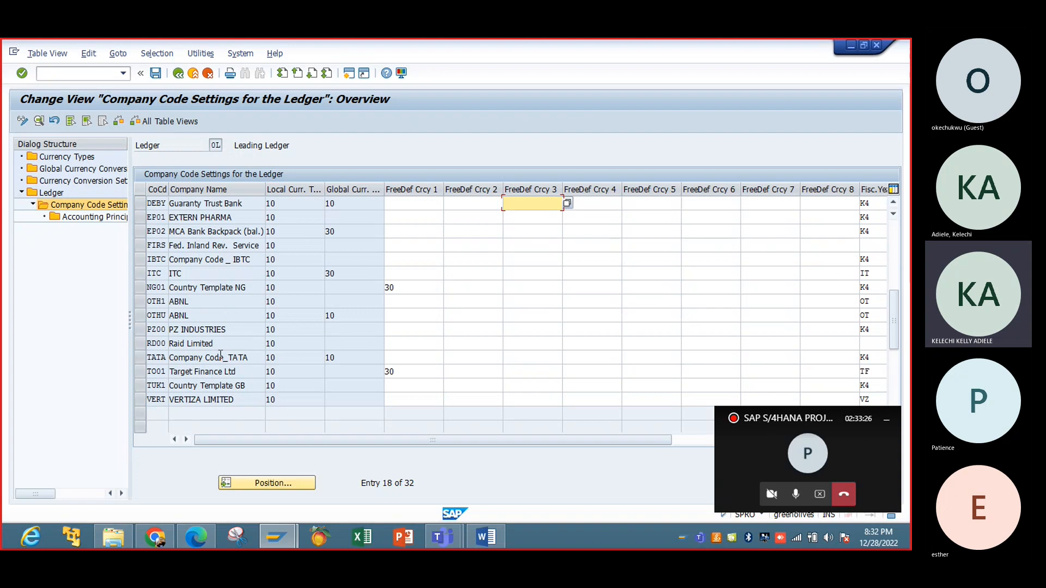
double_click(196, 260)
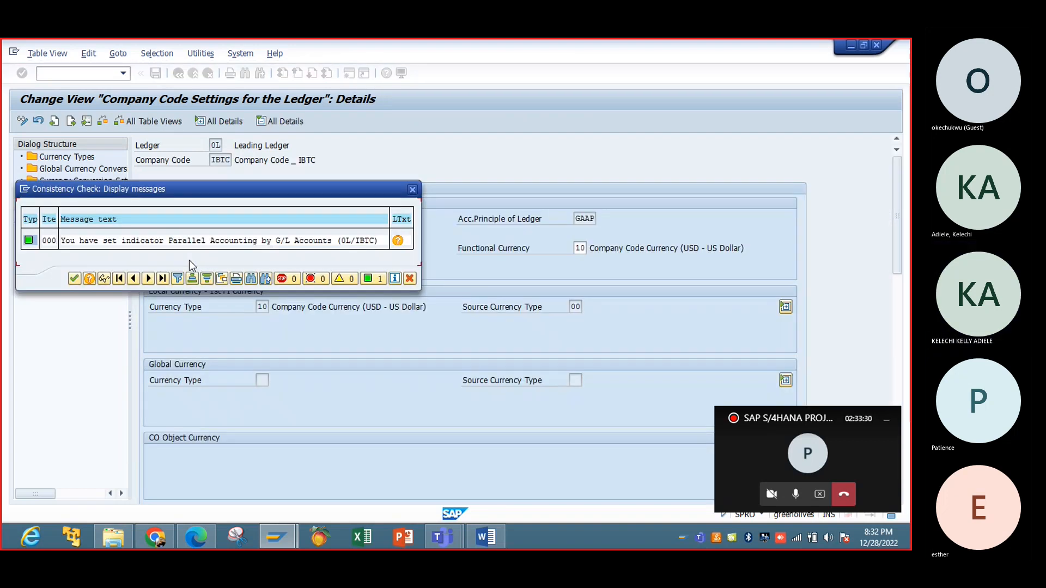
left_click(75, 278)
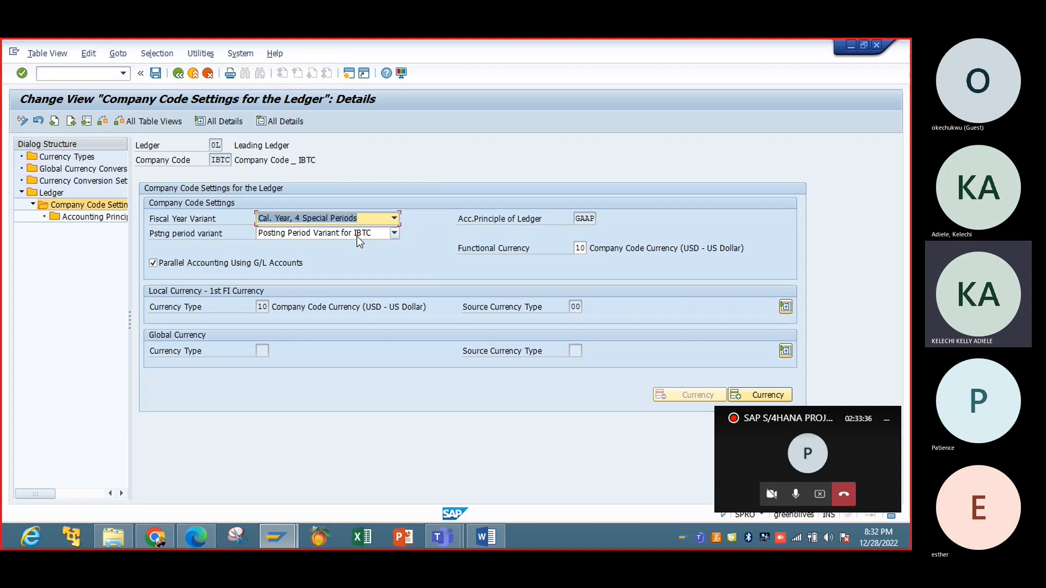
left_click(179, 77)
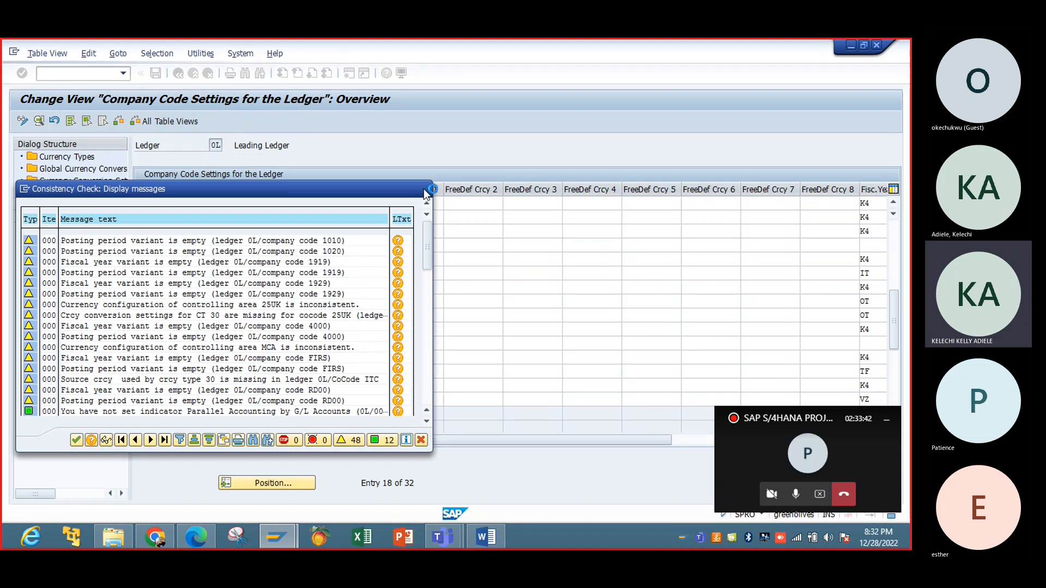
left_click(423, 188)
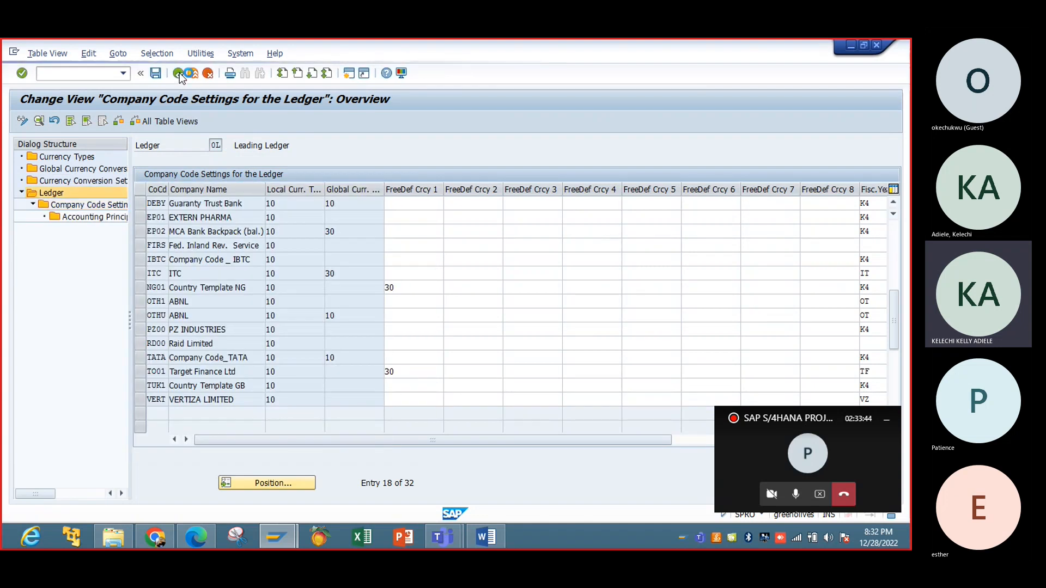
left_click(179, 75)
left_click(179, 75)
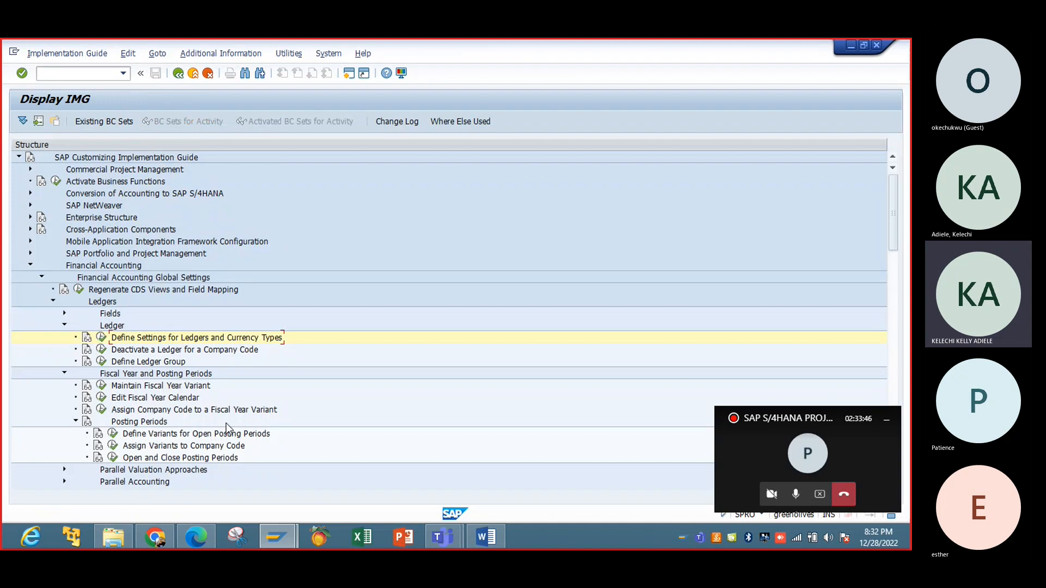
Review Define Accounting Principles under Parallel Accounting and open Assign Accounting Principle to Ledger Groups.
left_click(64, 326)
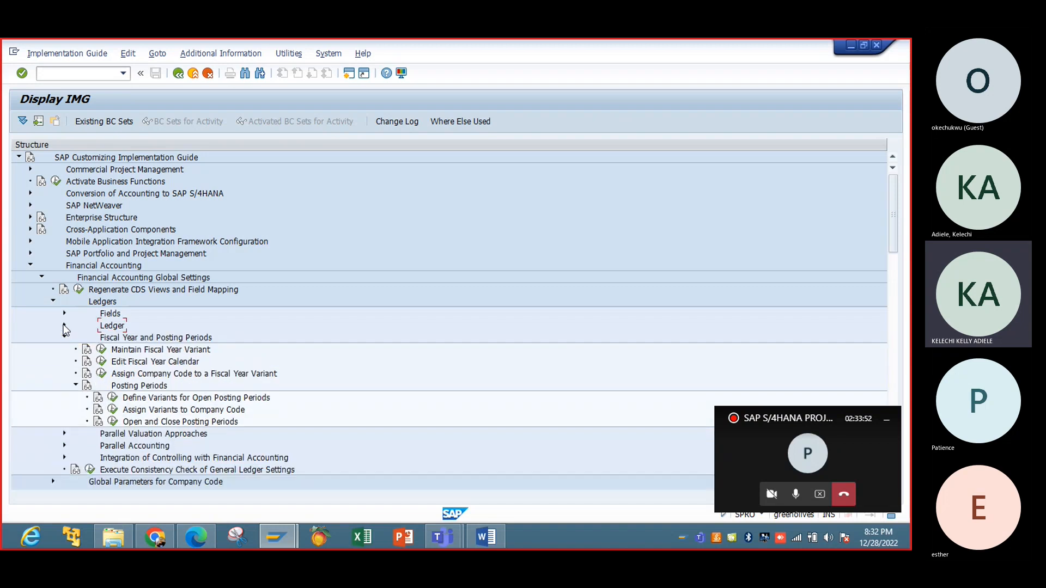
left_click(64, 338)
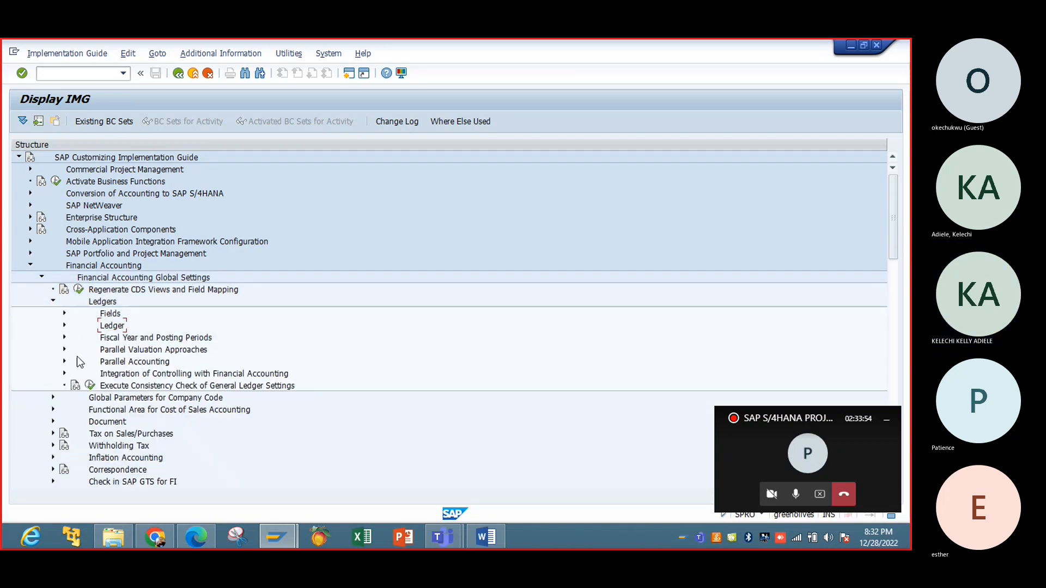
left_click(65, 361)
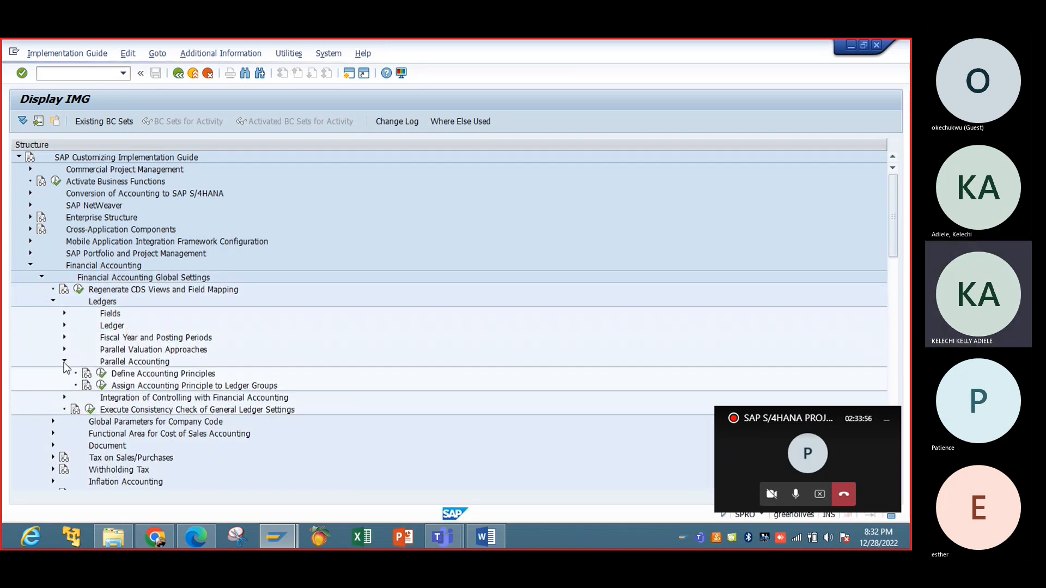
left_click(102, 374)
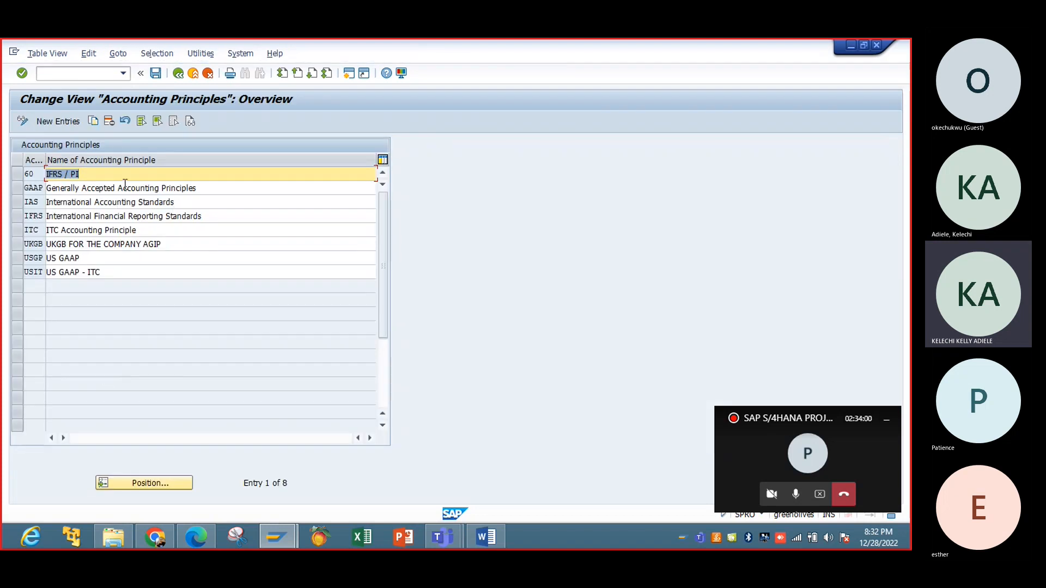
left_click(179, 74)
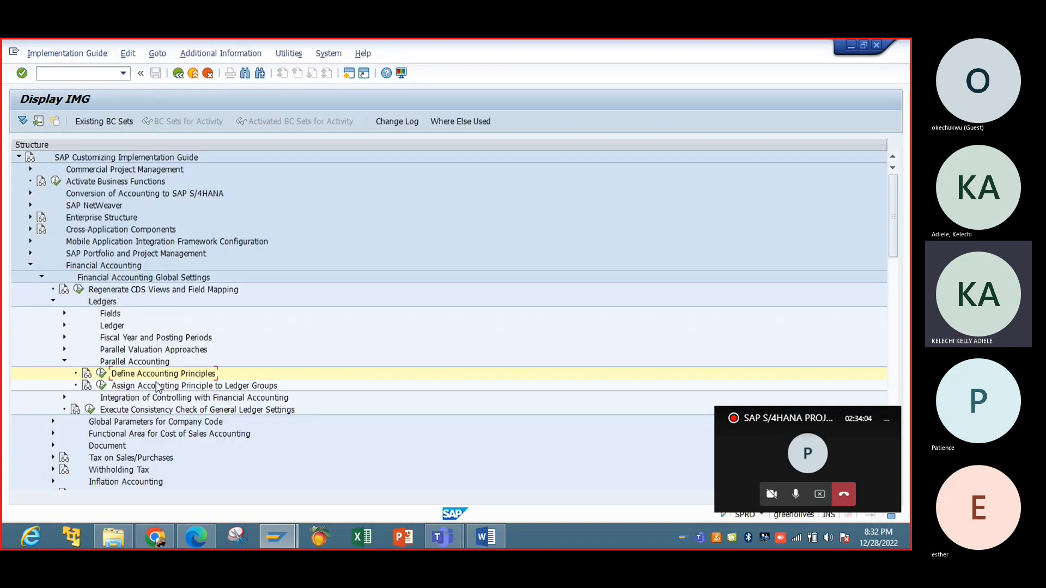
left_click(102, 386)
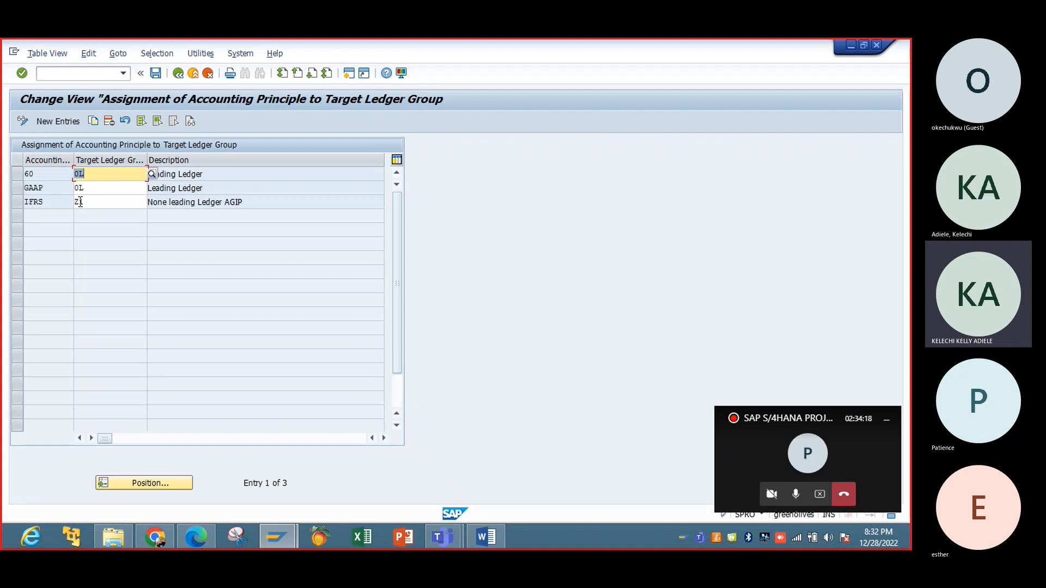
Try to add a new entry assigning accounting principle IFRS to target ledger group IB.
left_click(64, 116)
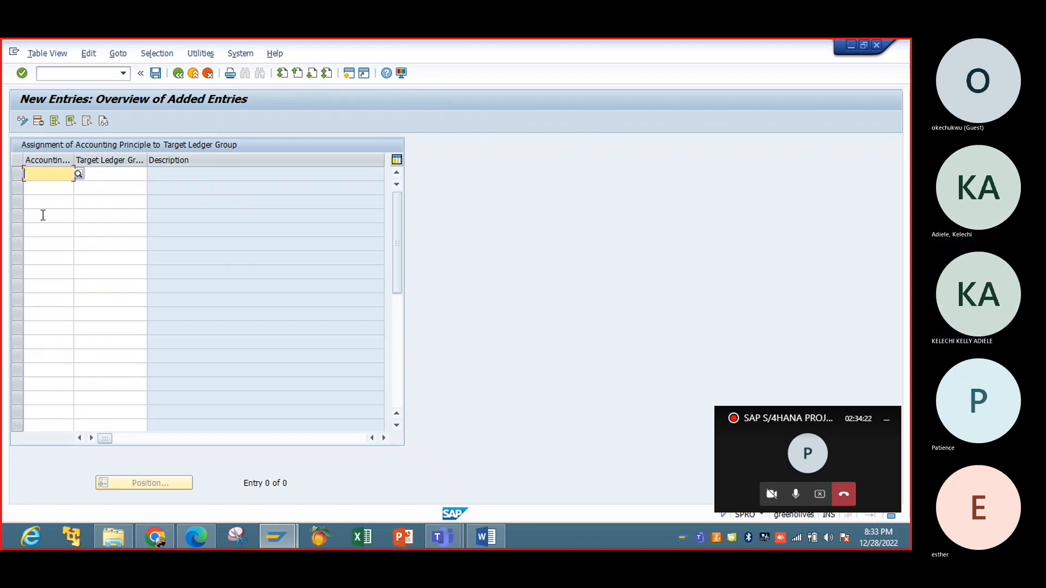
type("IFRS")
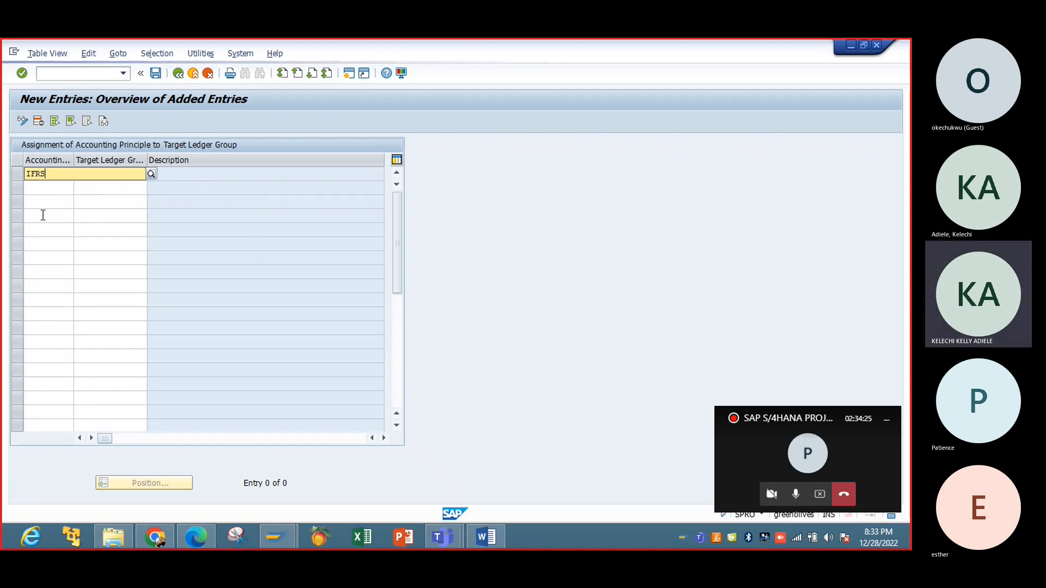
key("Tab")
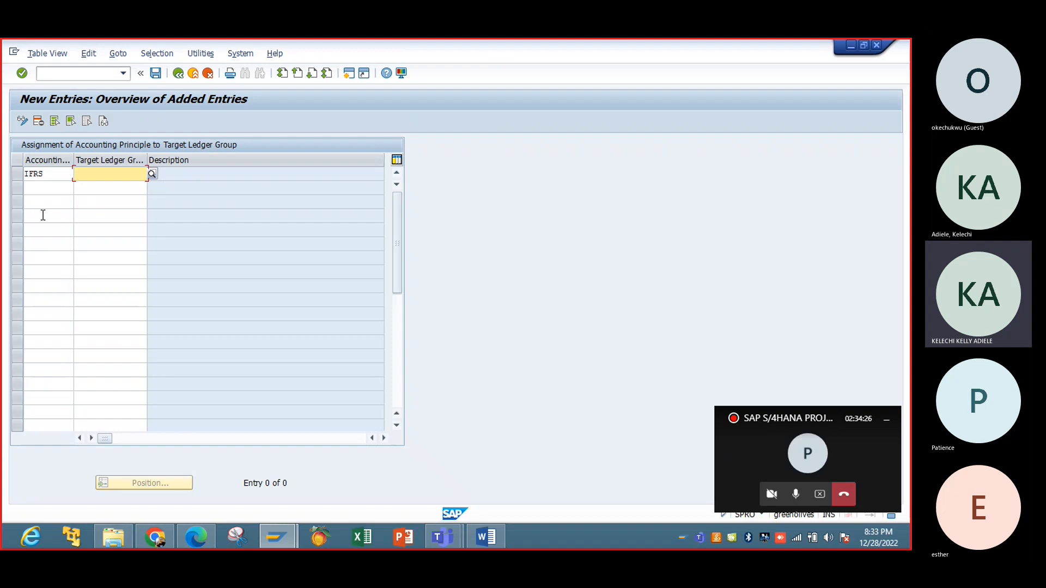
type("IB")
key("Return")
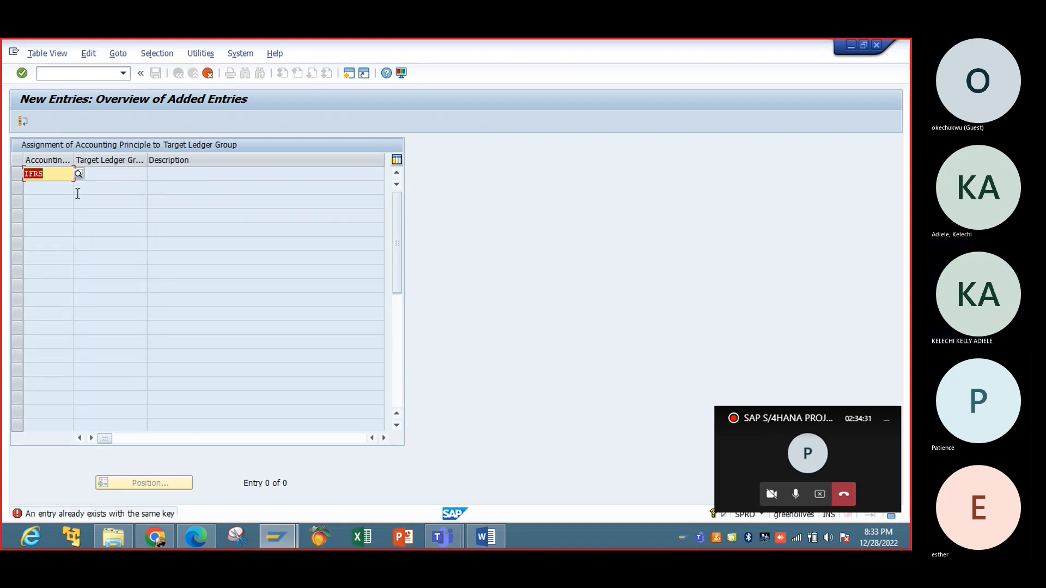
left_click(207, 74)
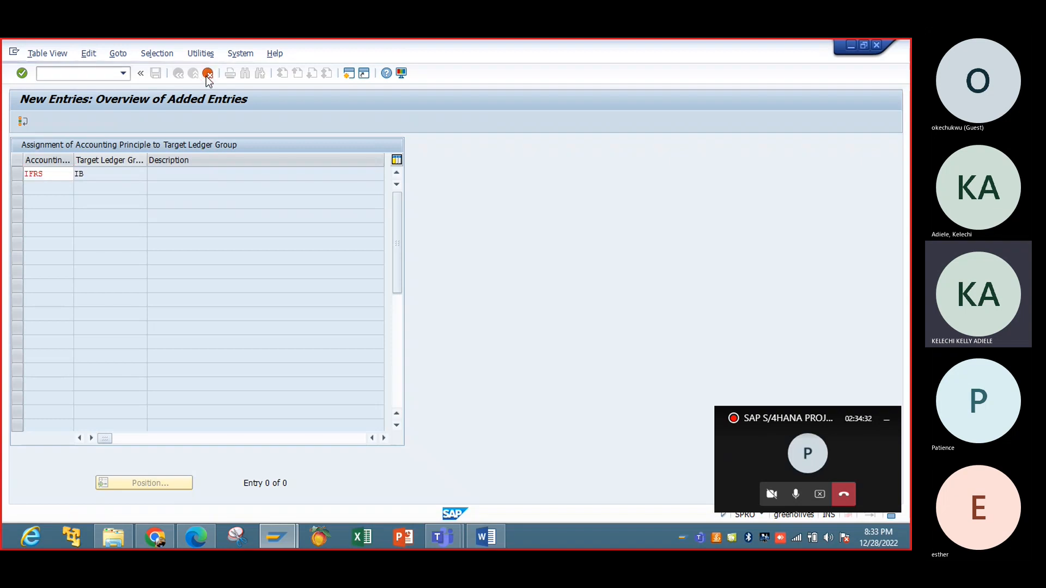
left_click(188, 284)
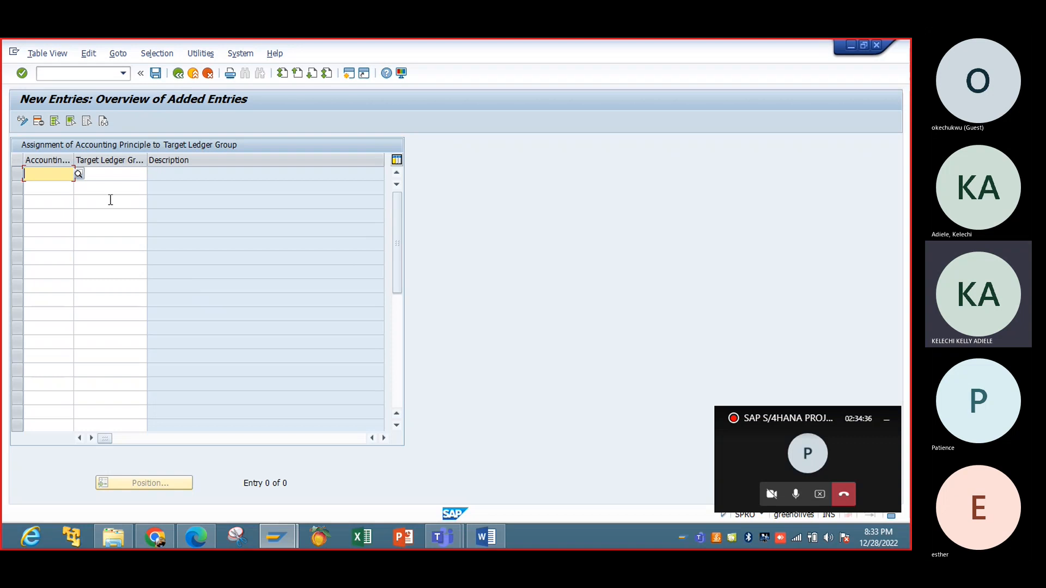
left_click(177, 74)
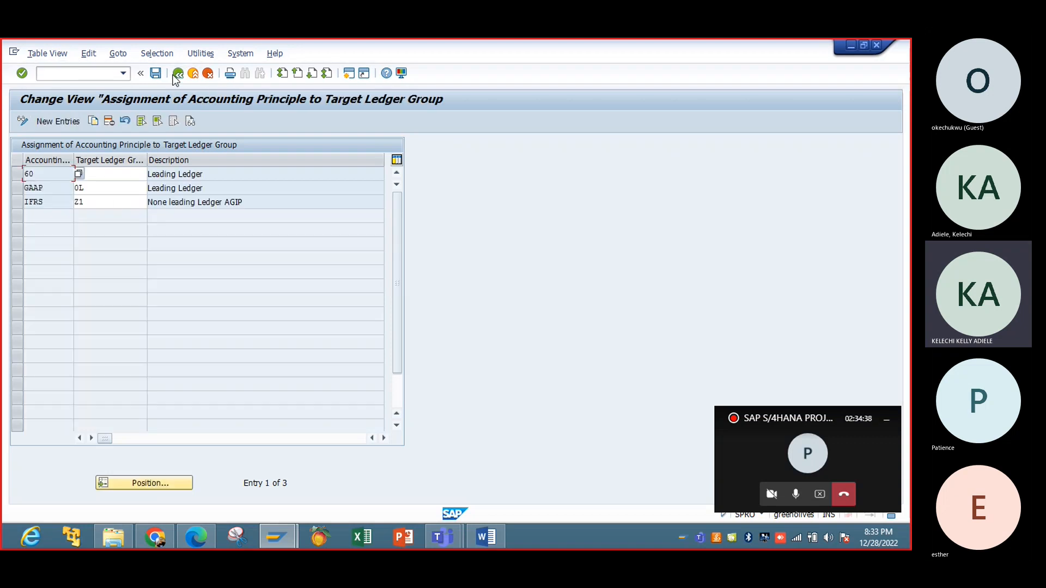
Set the target ledger group of the existing IFRS entry to IB, save the assignment and return to the implementation guide.
left_click(89, 202)
key("BackSpace")
key("BackSpace")
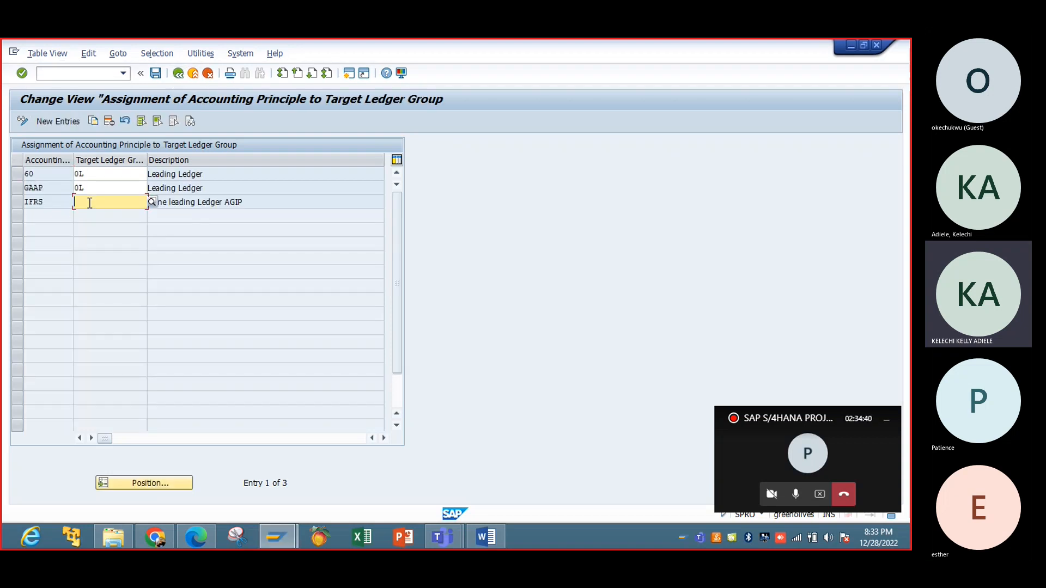
type("IB")
key("Return")
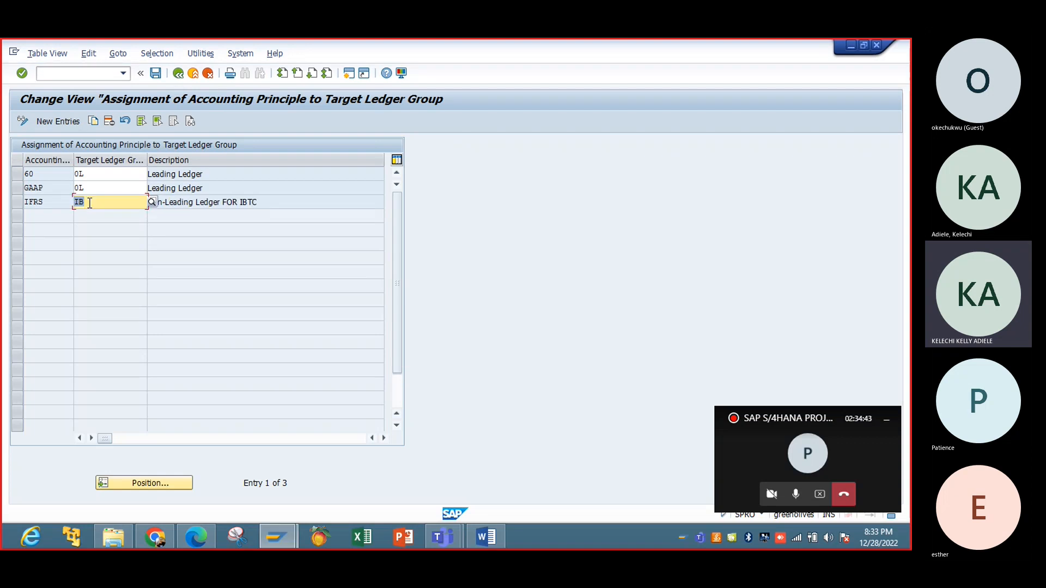
left_click(156, 74)
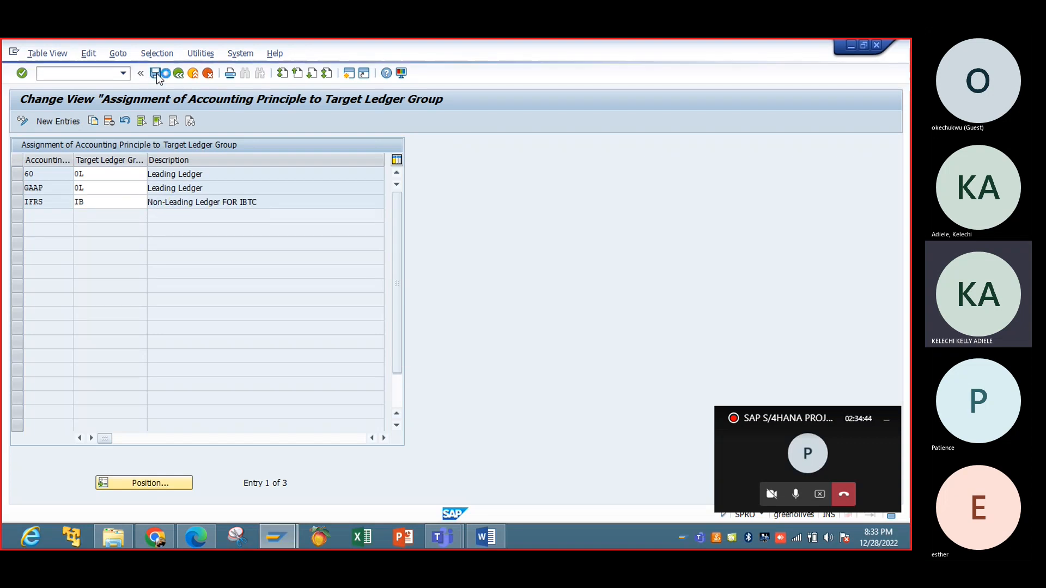
left_click(198, 264)
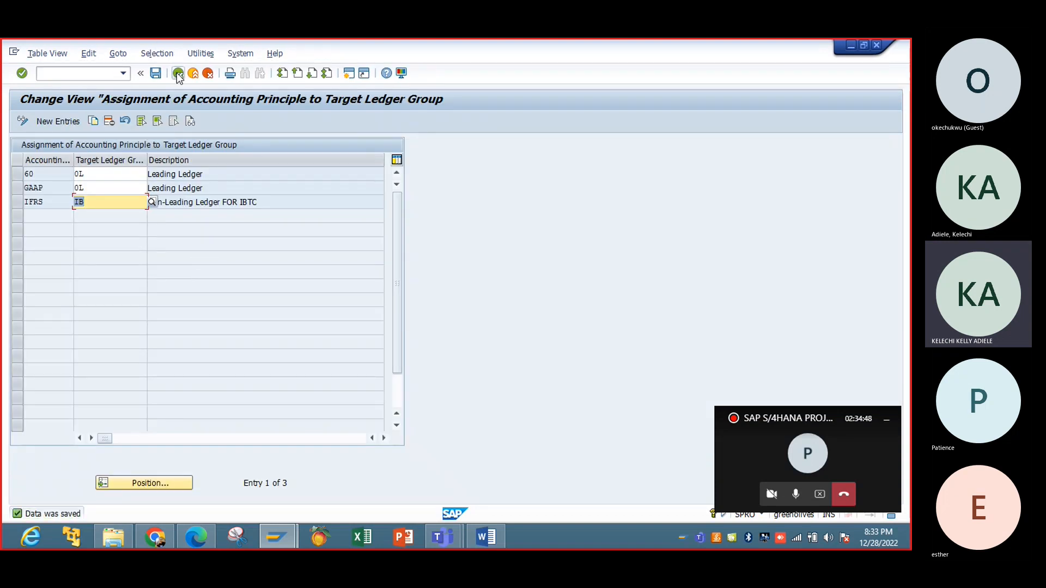
left_click(177, 73)
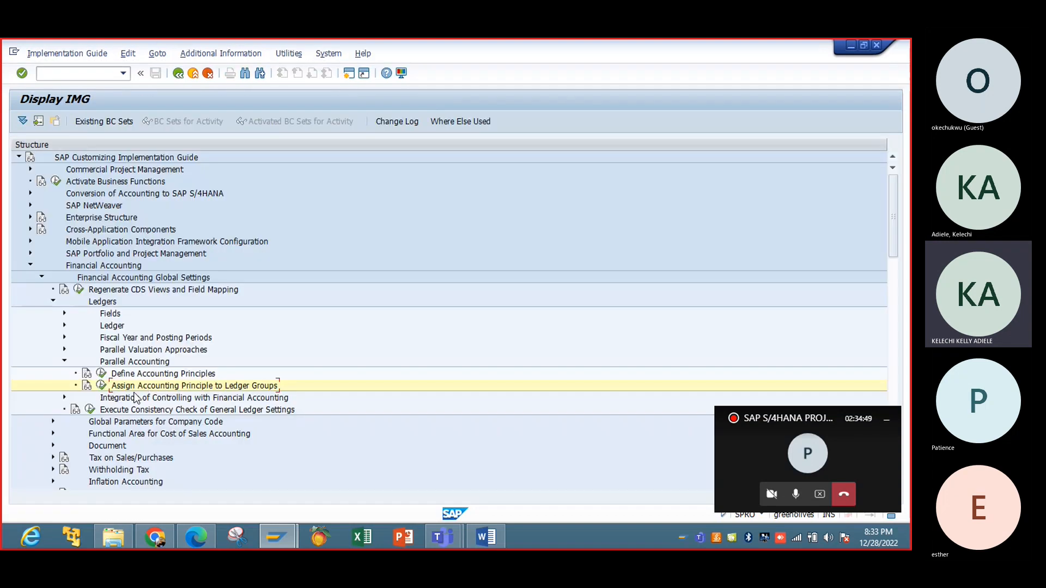
Recheck the list of accounting principles and their target ledger group assignments.
left_click(102, 373)
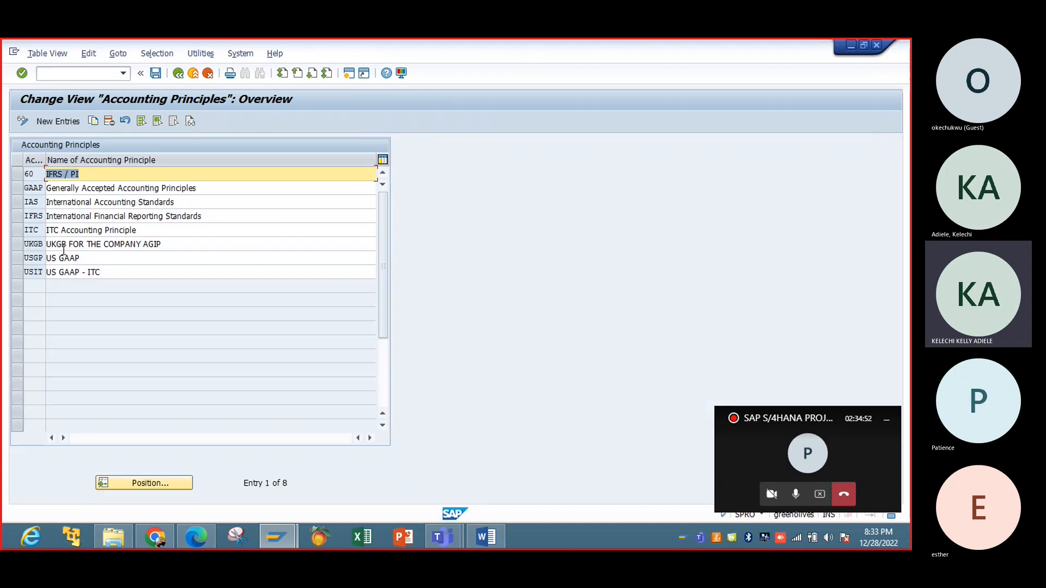
left_click(176, 75)
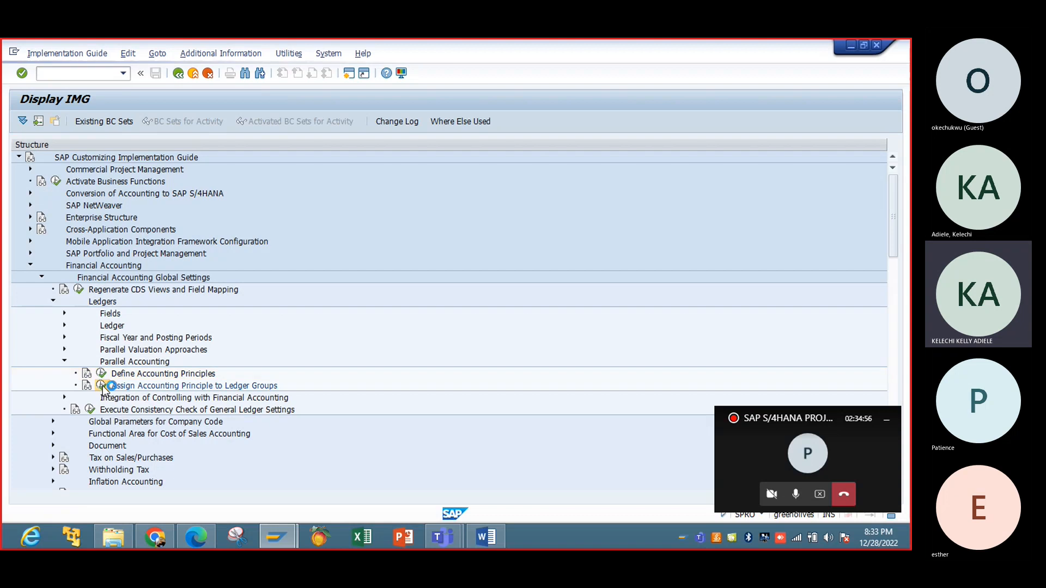
left_click(101, 385)
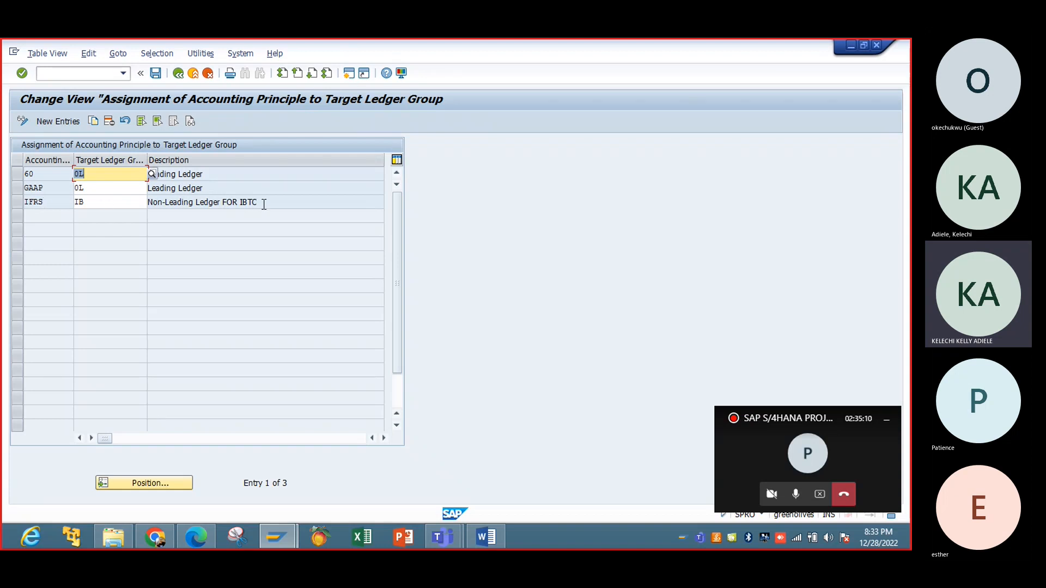
left_click(156, 74)
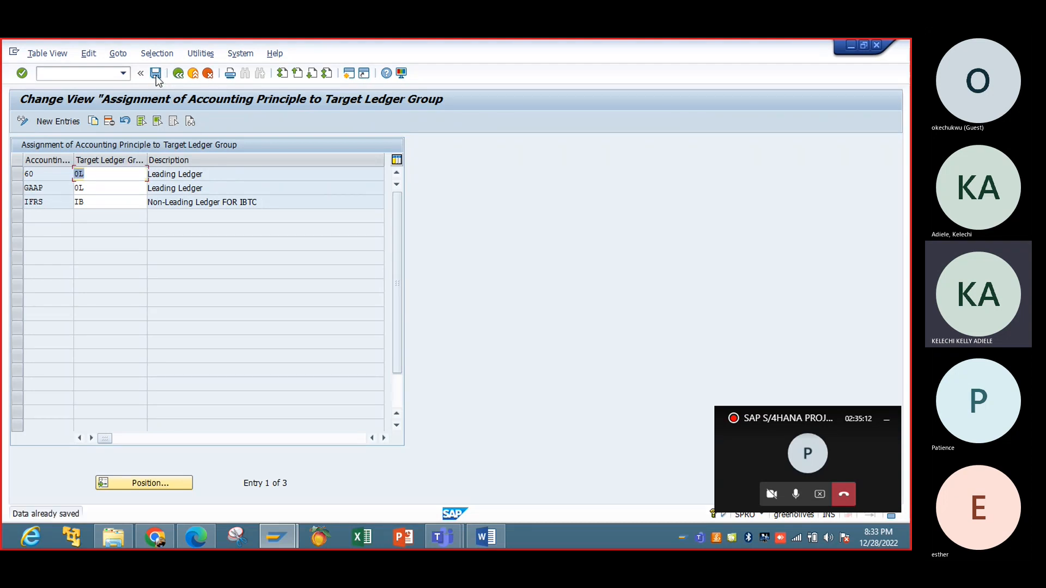
left_click(178, 74)
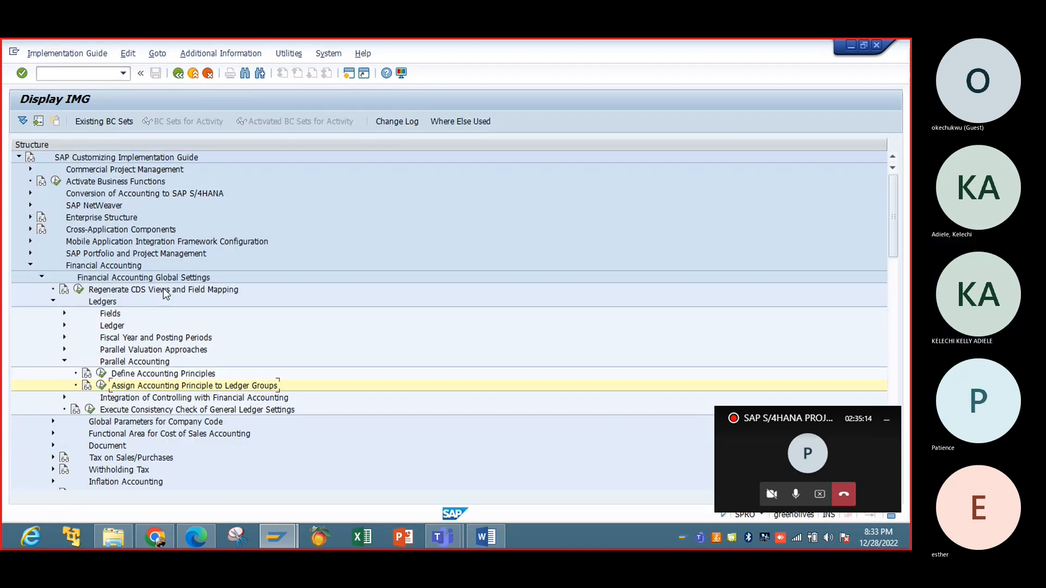
Review the global parameters of company code IBTC under Global Parameters for Company Code and return to the implementation guide.
left_click(52, 300)
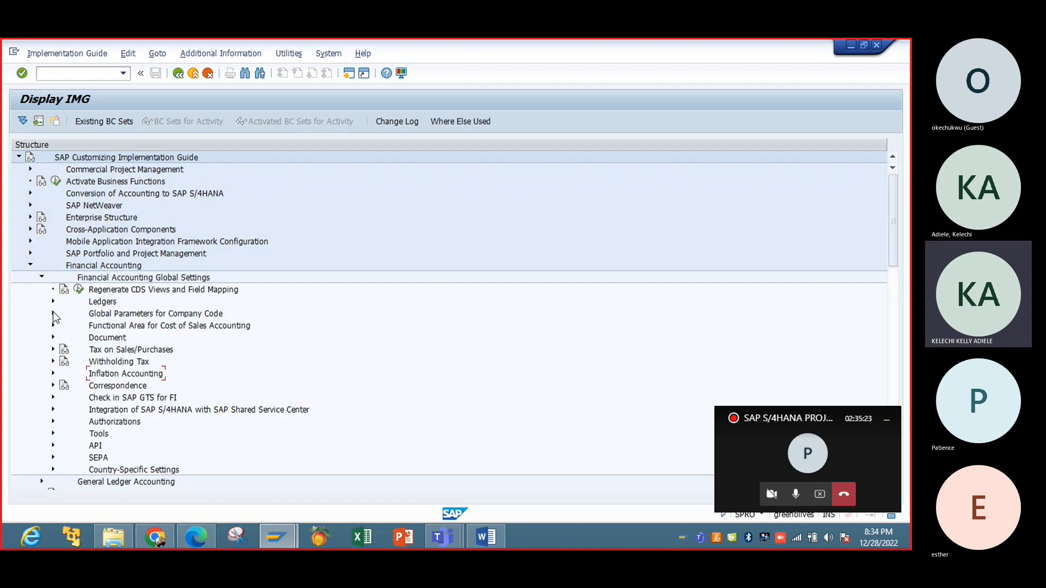
left_click(53, 314)
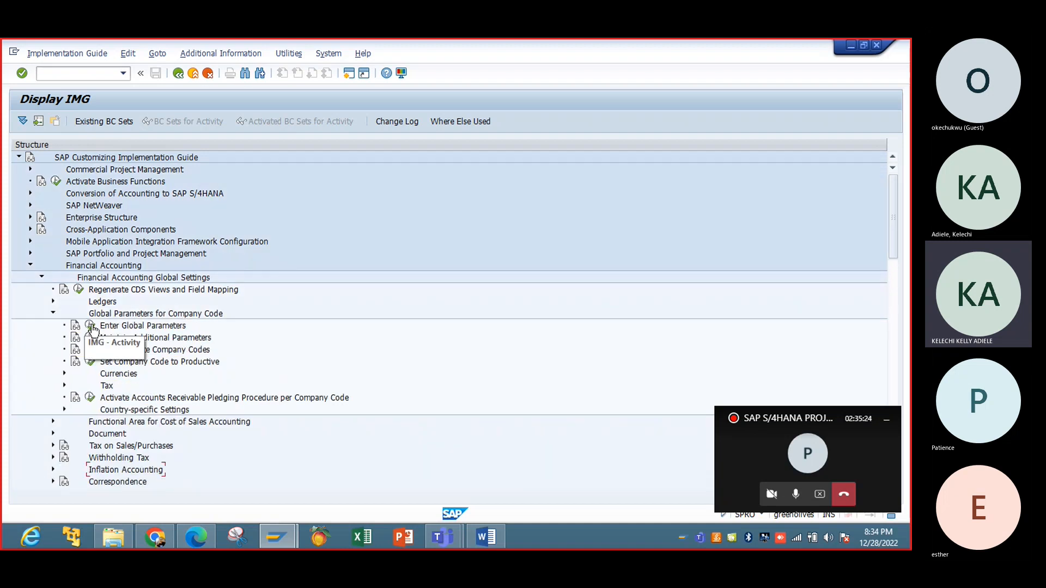
left_click(90, 325)
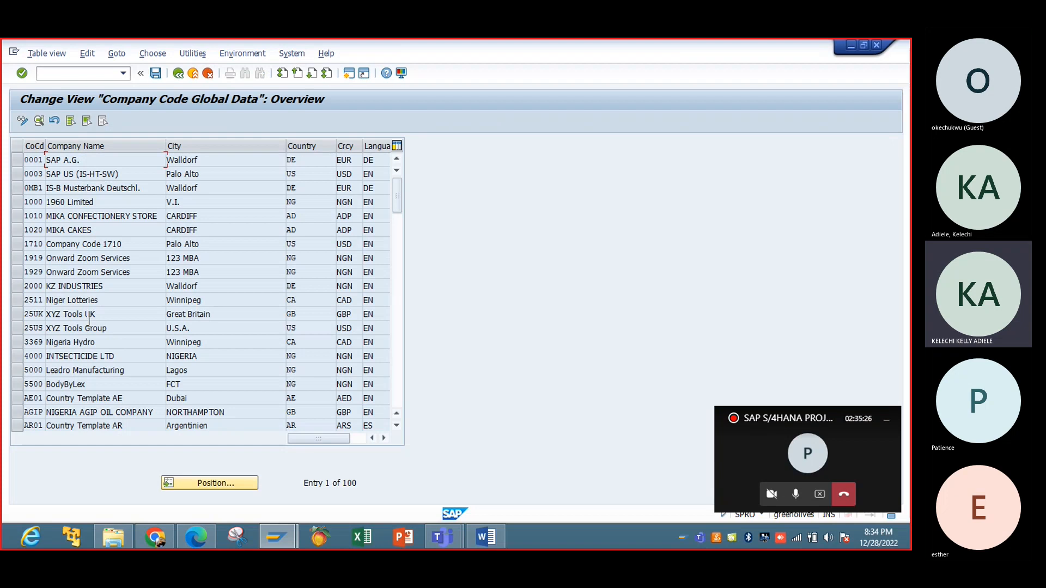
left_click(215, 482)
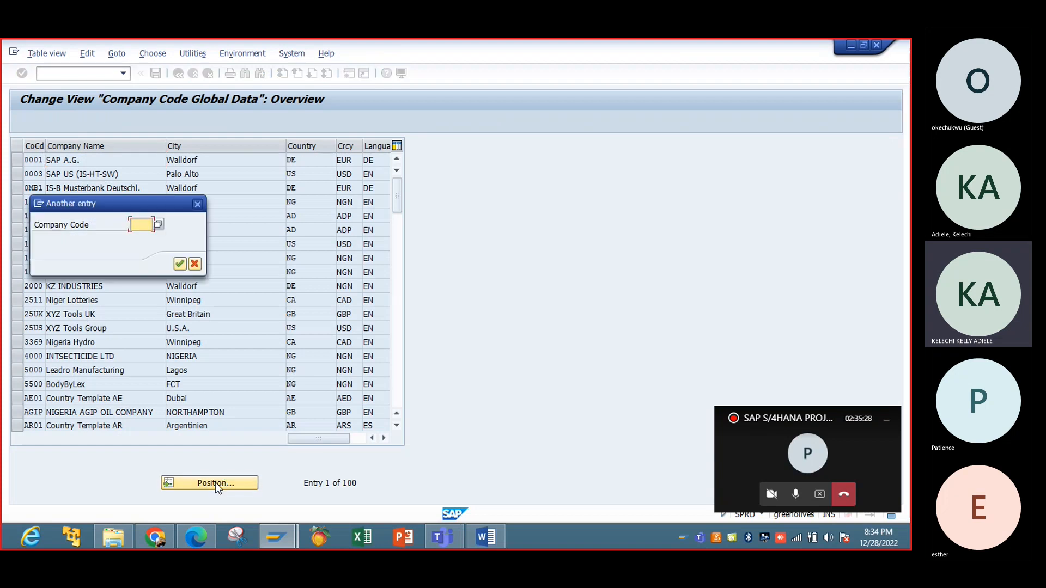
type("IBTC")
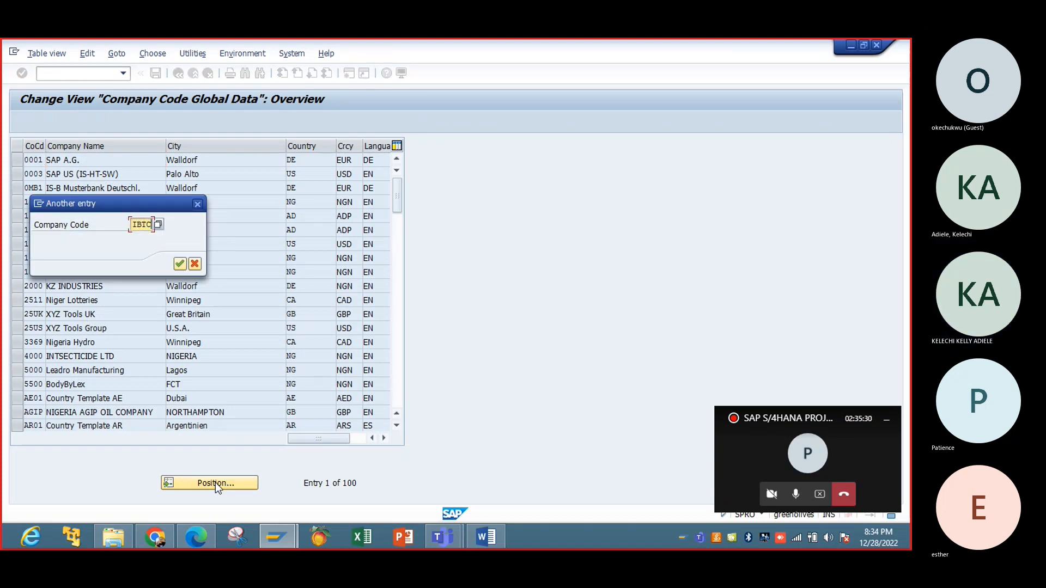
key("Return")
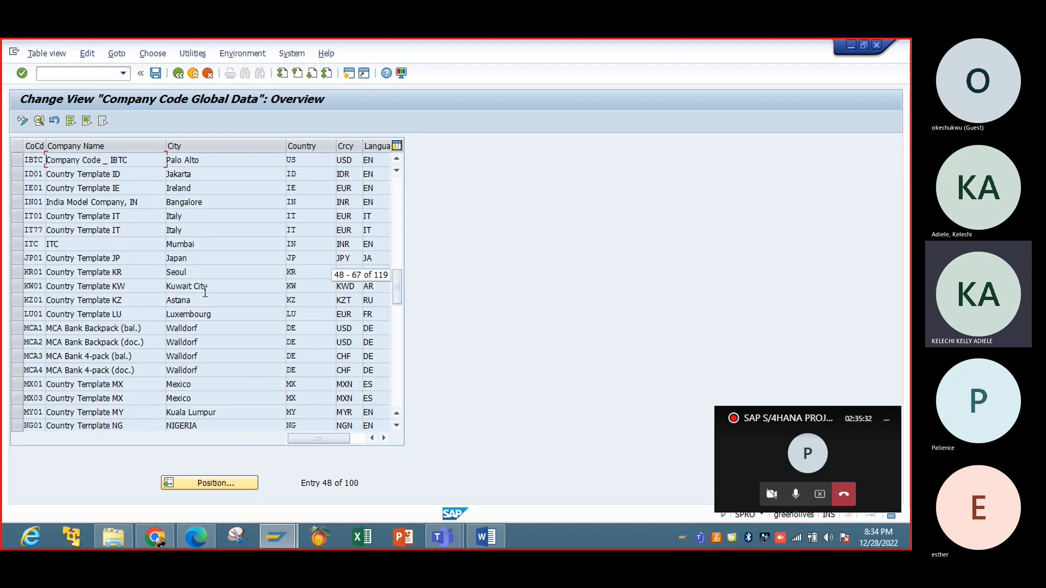
double_click(99, 163)
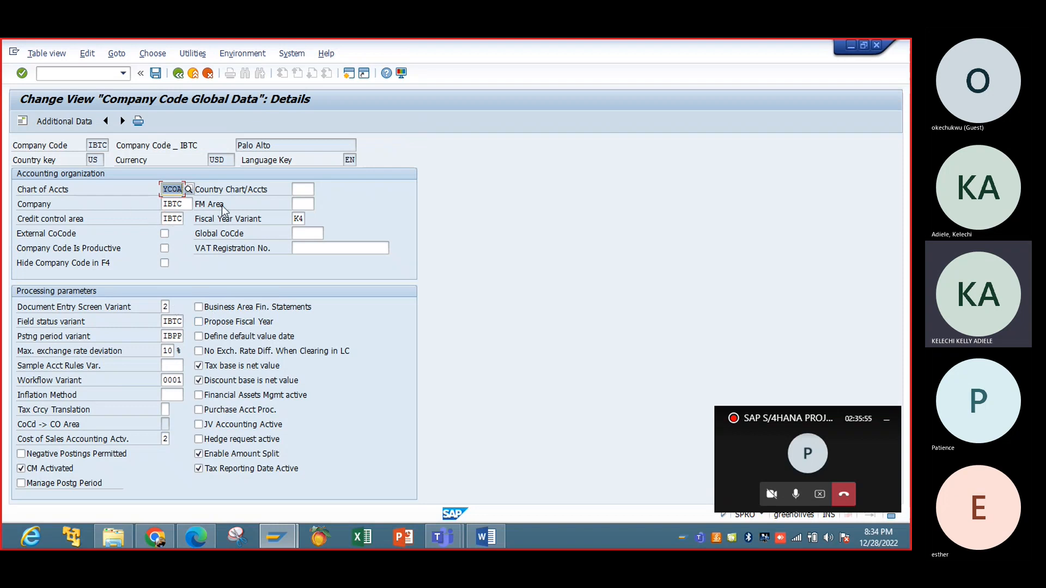
left_click(180, 77)
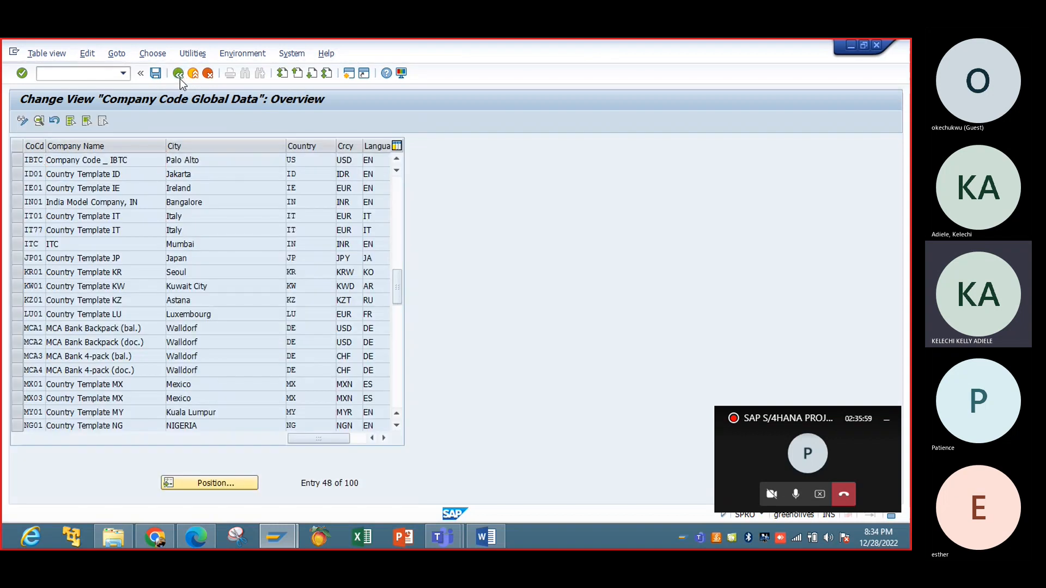
left_click(179, 79)
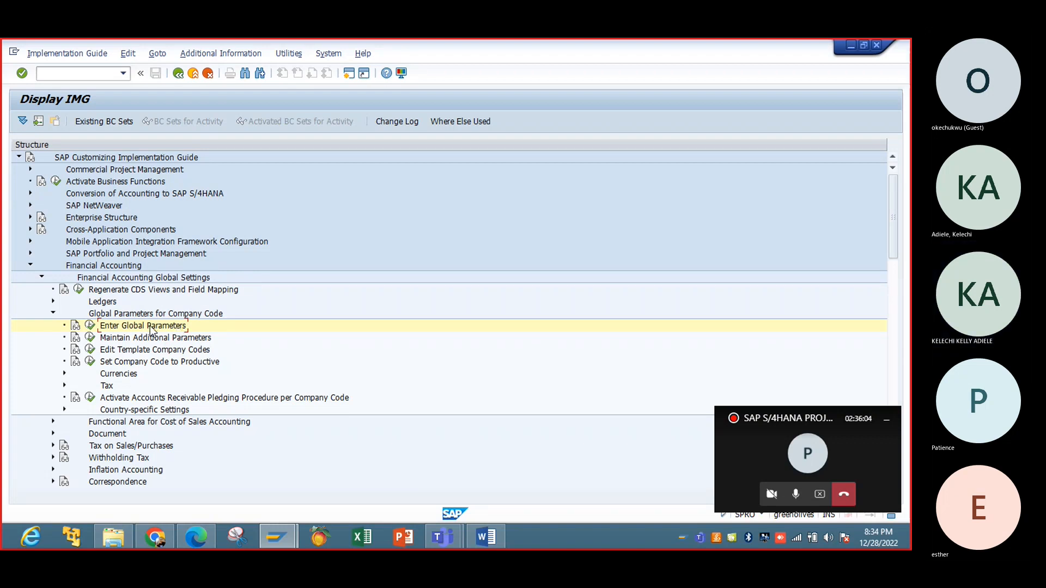
Open Define Document Types under the Document settings and look through the list of document types.
left_click(54, 313)
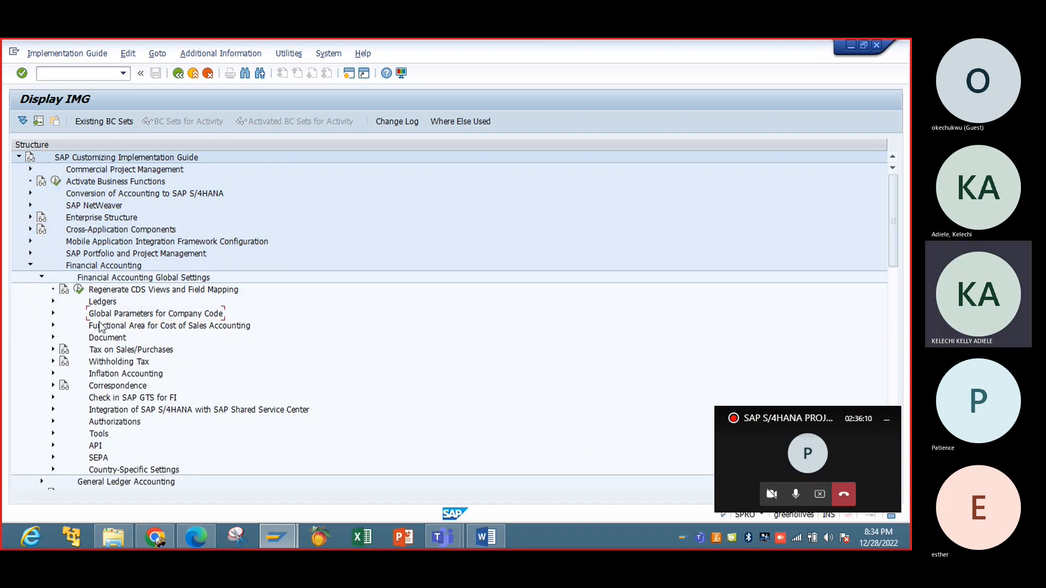
left_click(54, 337)
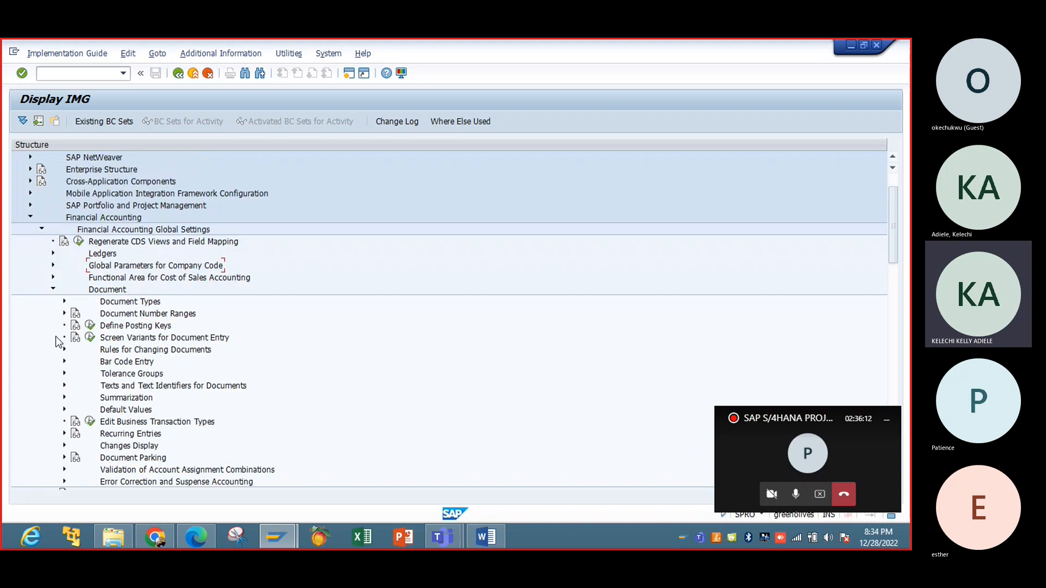
left_click(64, 301)
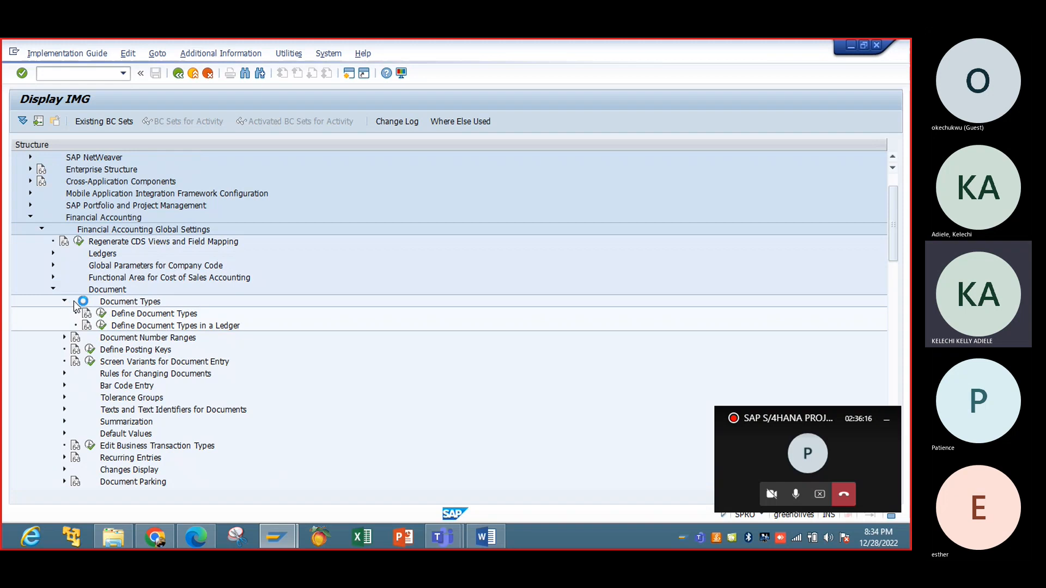
left_click(119, 315)
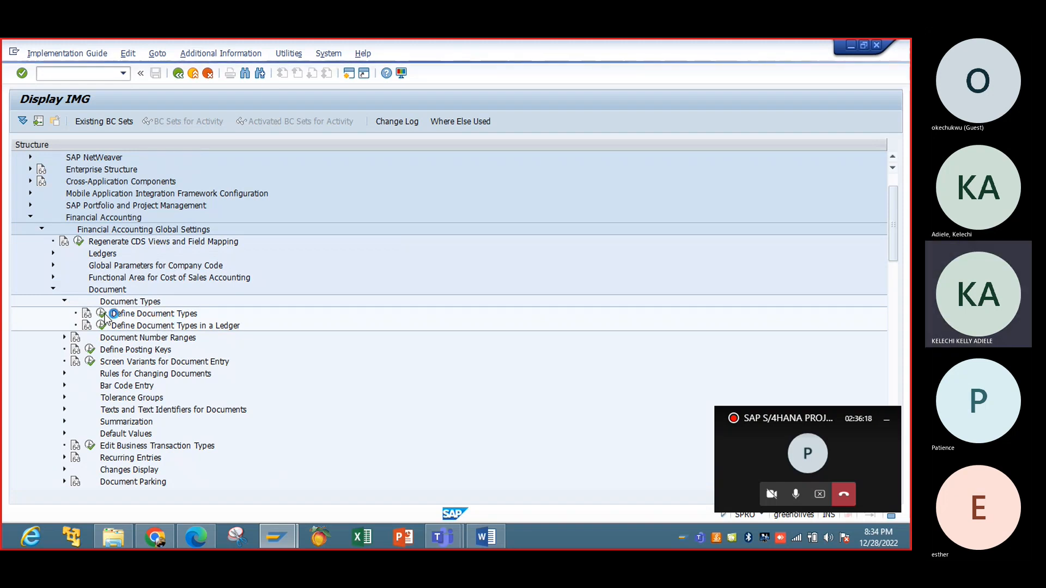
left_click(100, 315)
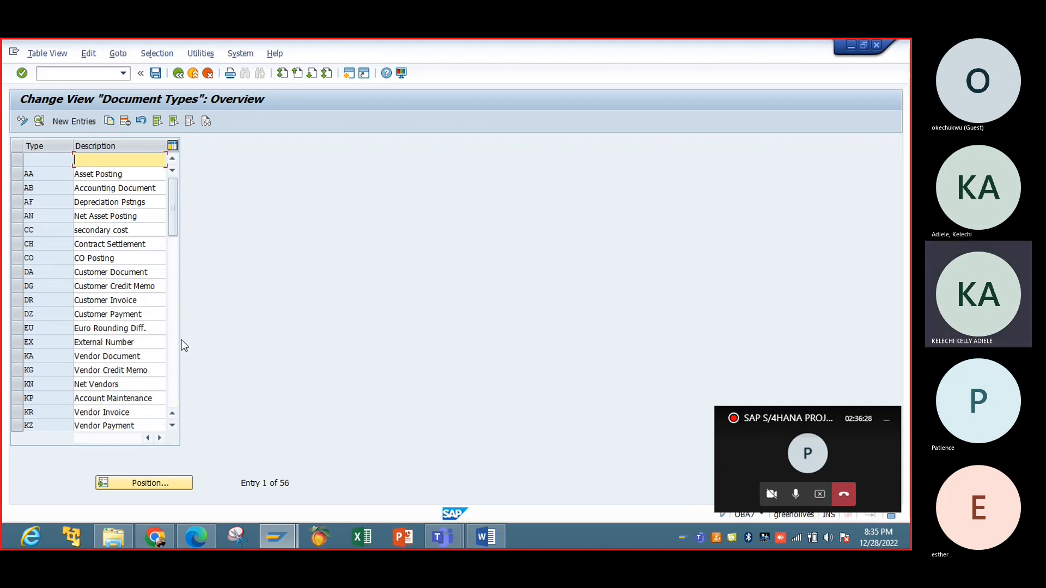
left_click(171, 350)
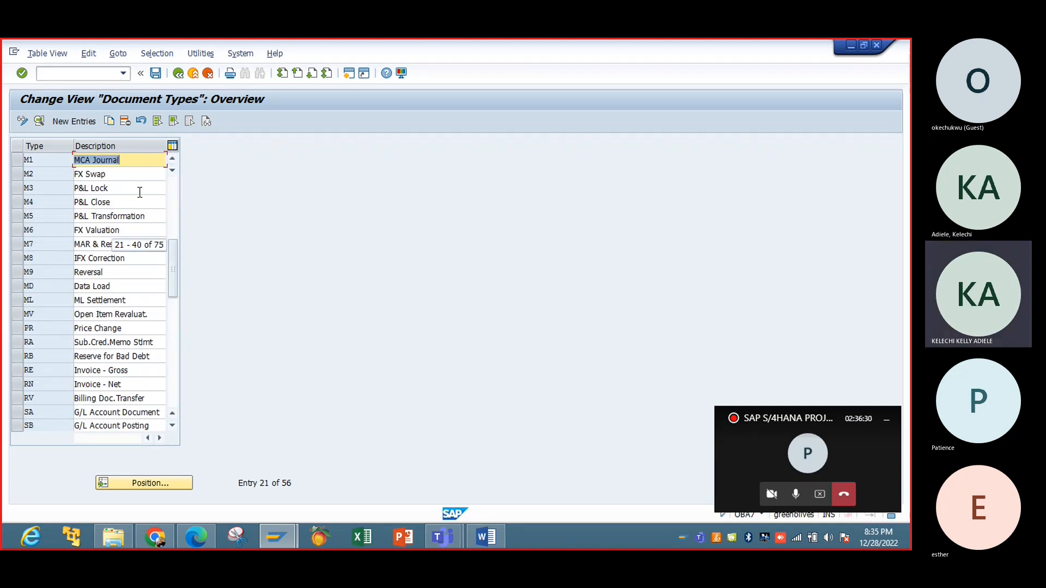
left_click(174, 188)
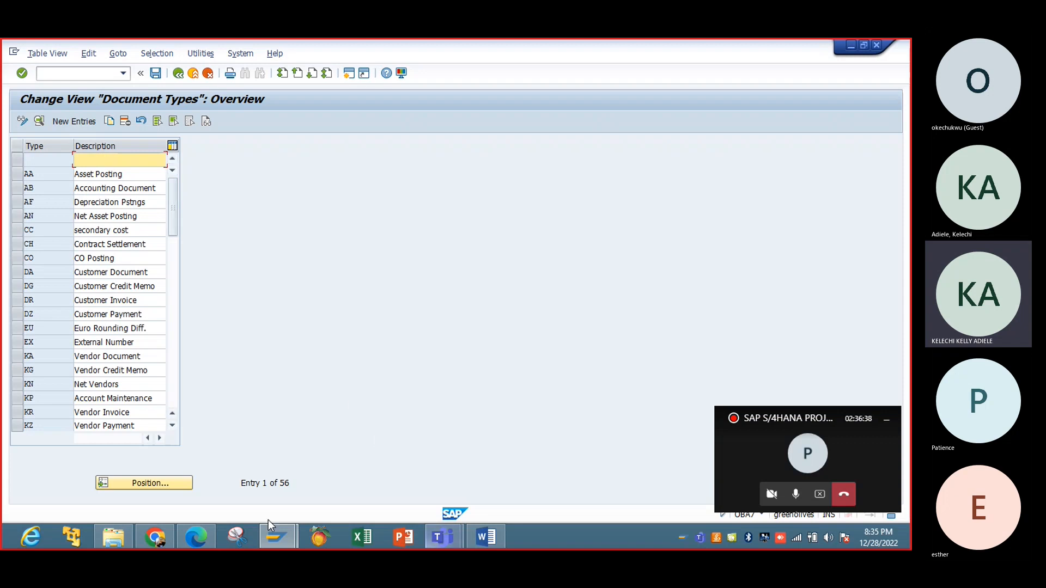
Open a new GUI window and start FB50 - Enter G/L Account Document from General Ledger document entry.
left_click(241, 52)
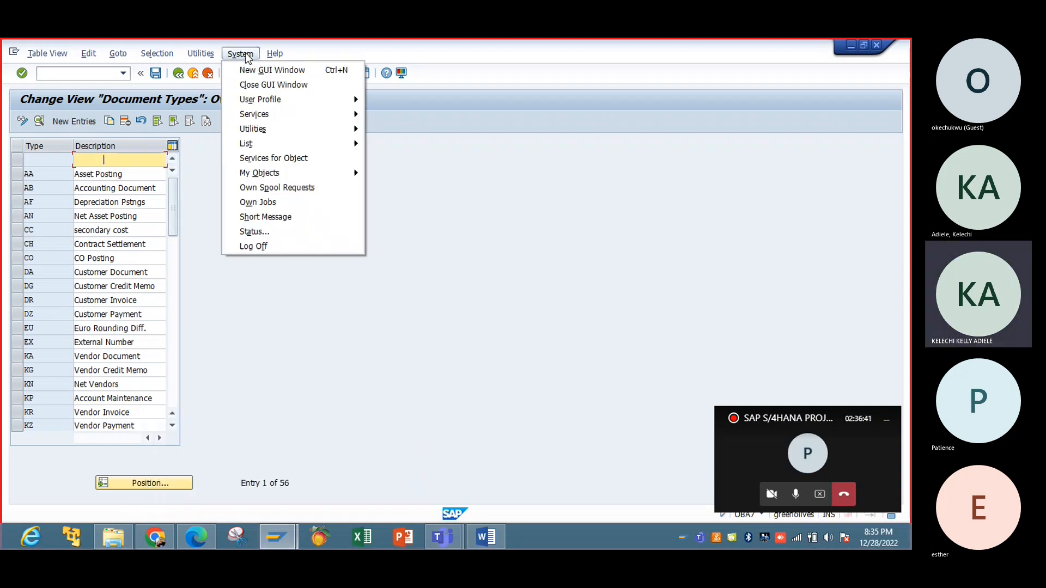
left_click(251, 71)
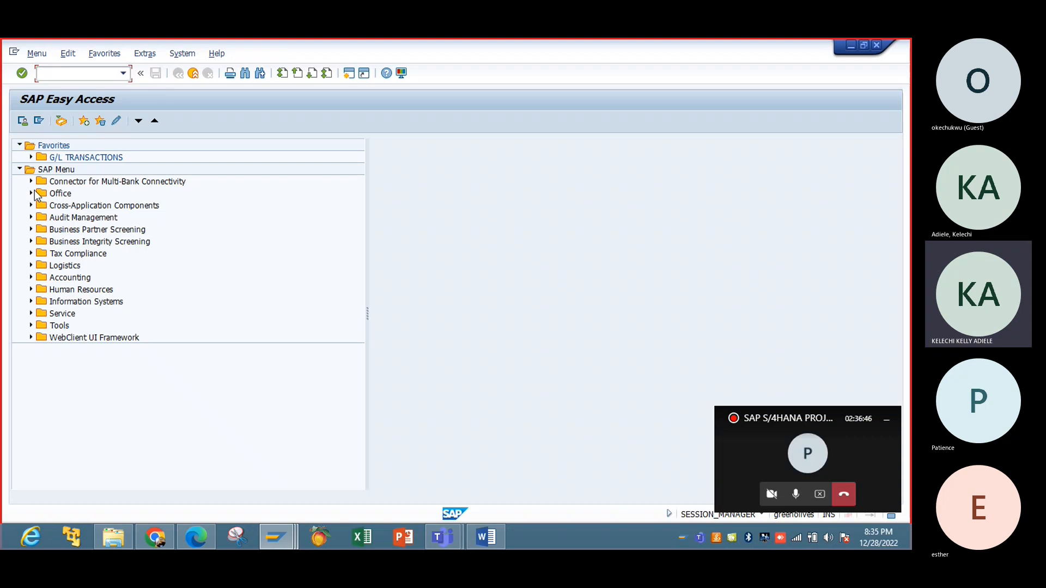
left_click(31, 277)
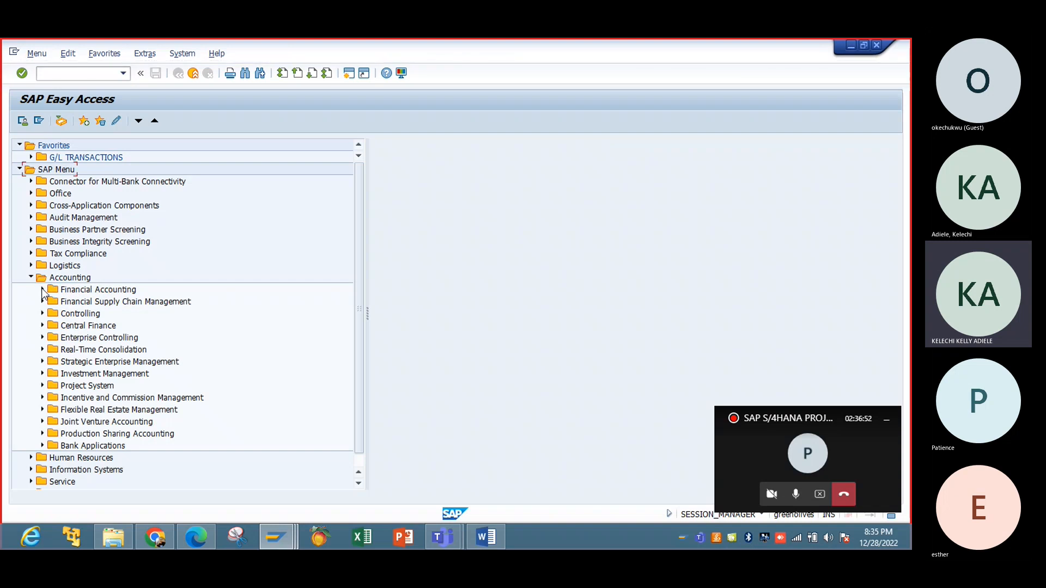
left_click(43, 290)
left_click(54, 302)
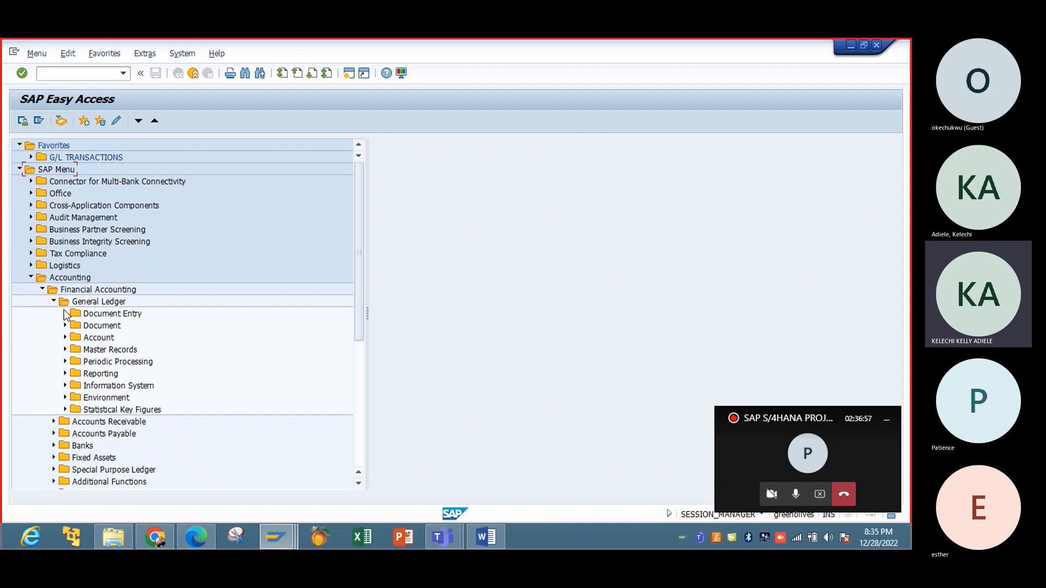
left_click(65, 314)
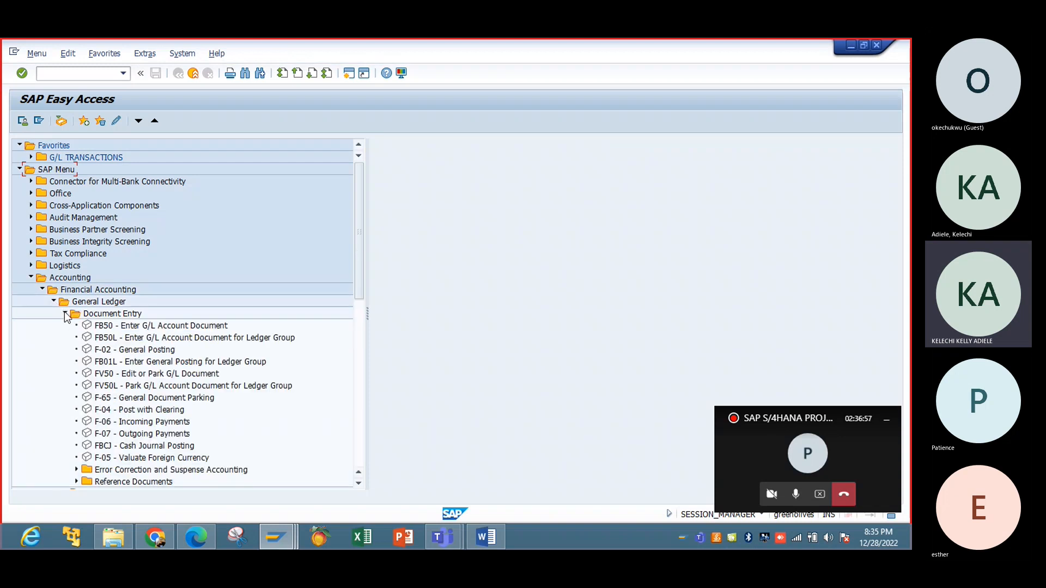
double_click(121, 326)
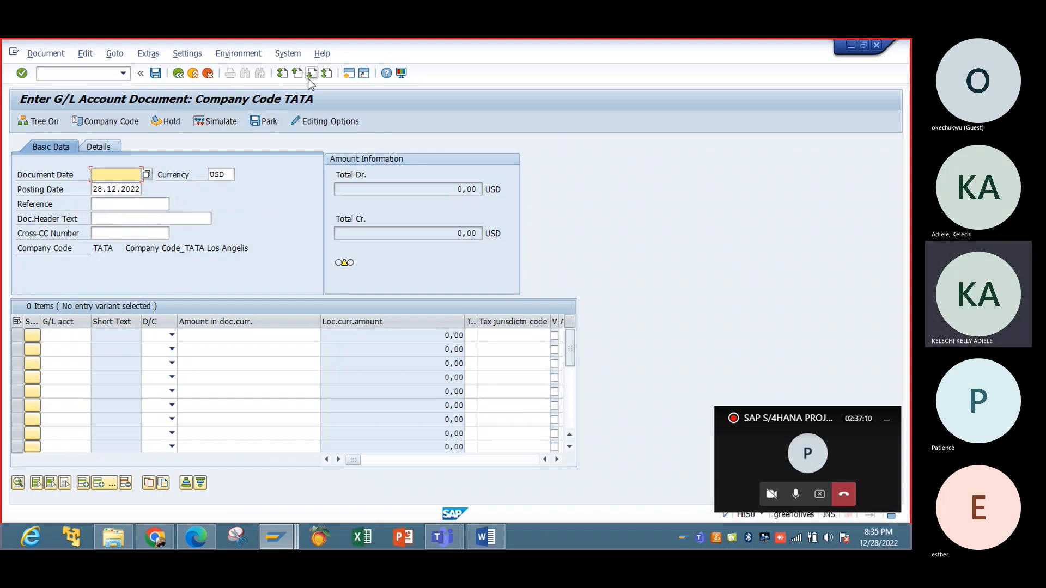
Set Doc.Type Option to "Document type will be displayed" in the accounting editing options, save, and leave the G/L account document entry.
left_click(323, 121)
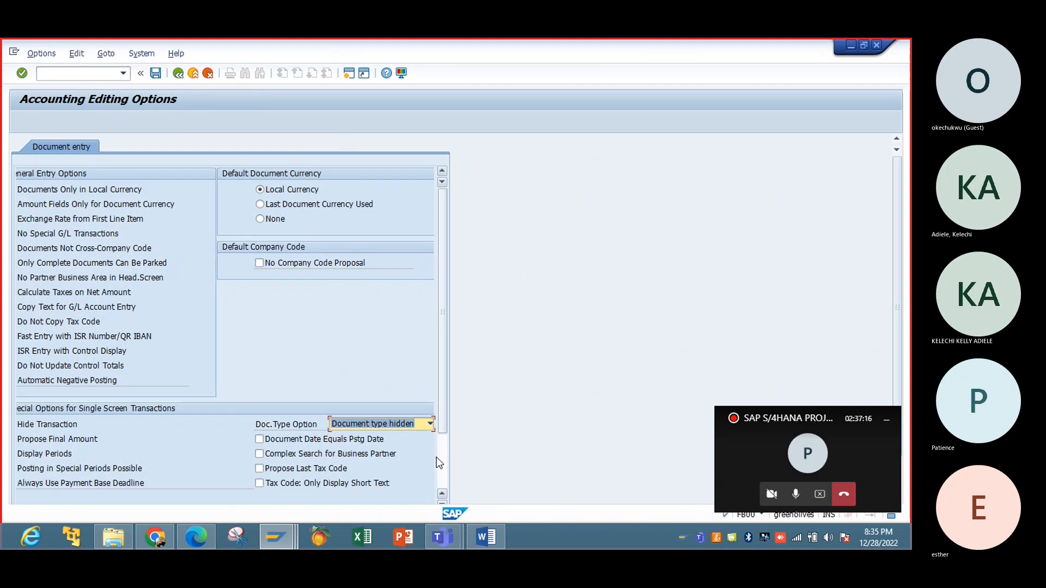
left_click(442, 503)
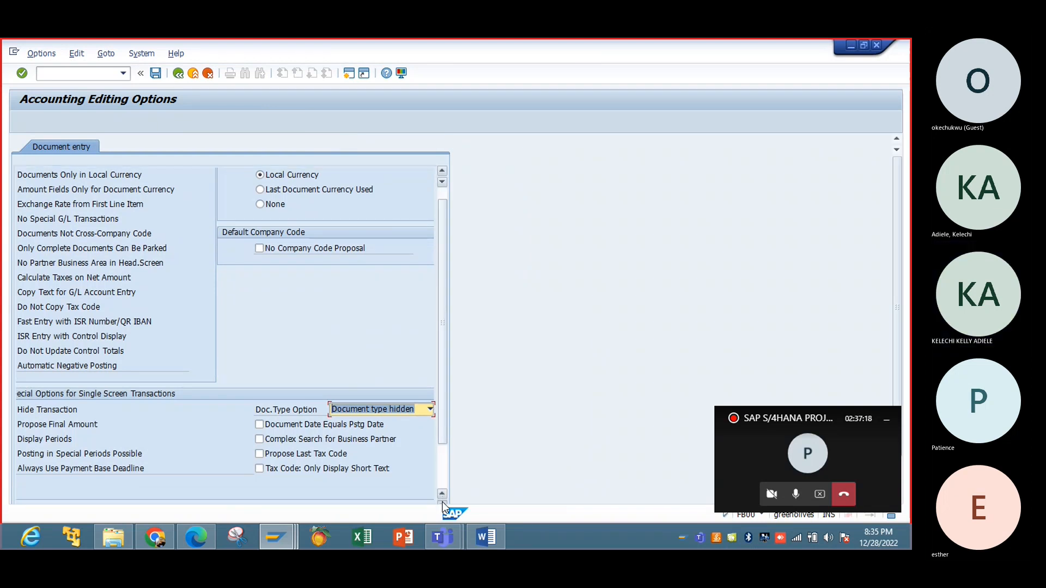
left_click(443, 503)
left_click(442, 502)
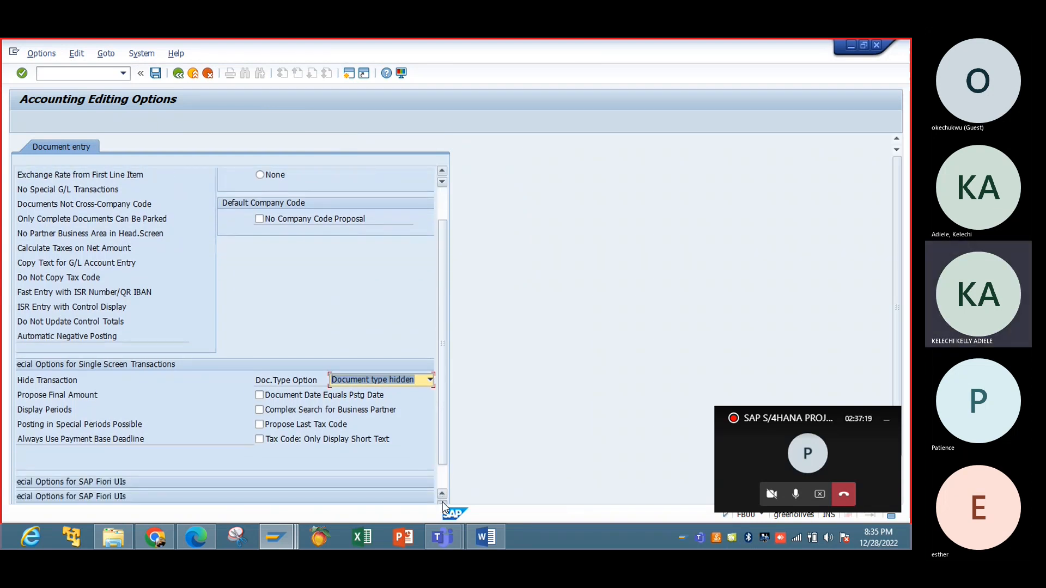
double_click(442, 501)
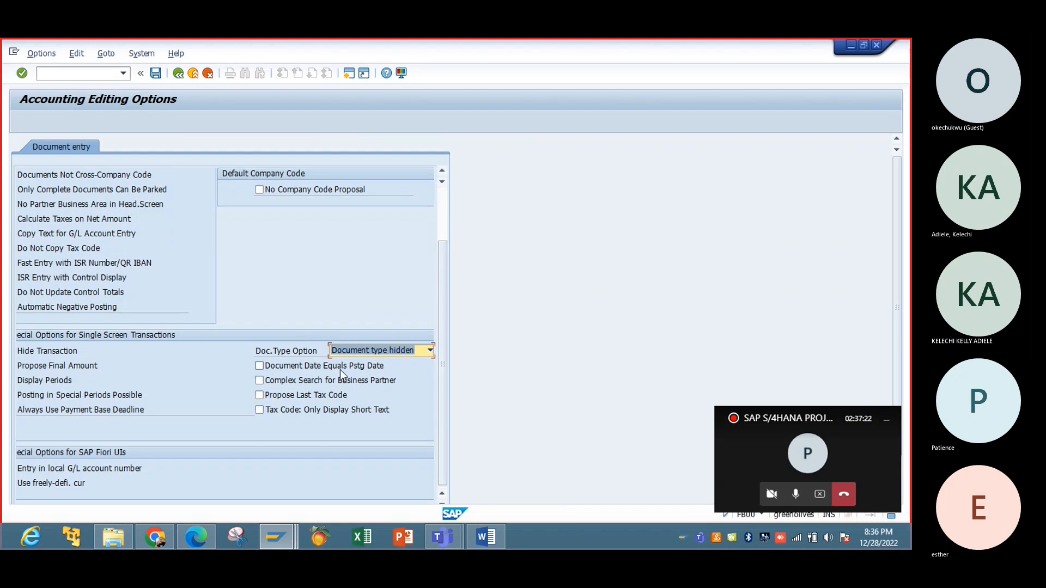
left_click_drag(443, 424, 428, 318)
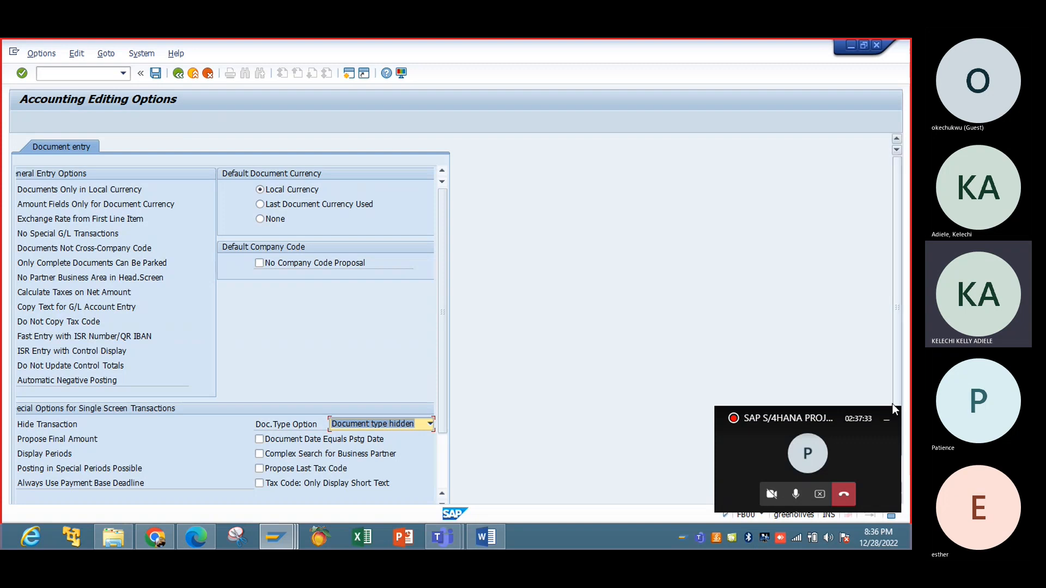
scroll(902, 472, "down", 1)
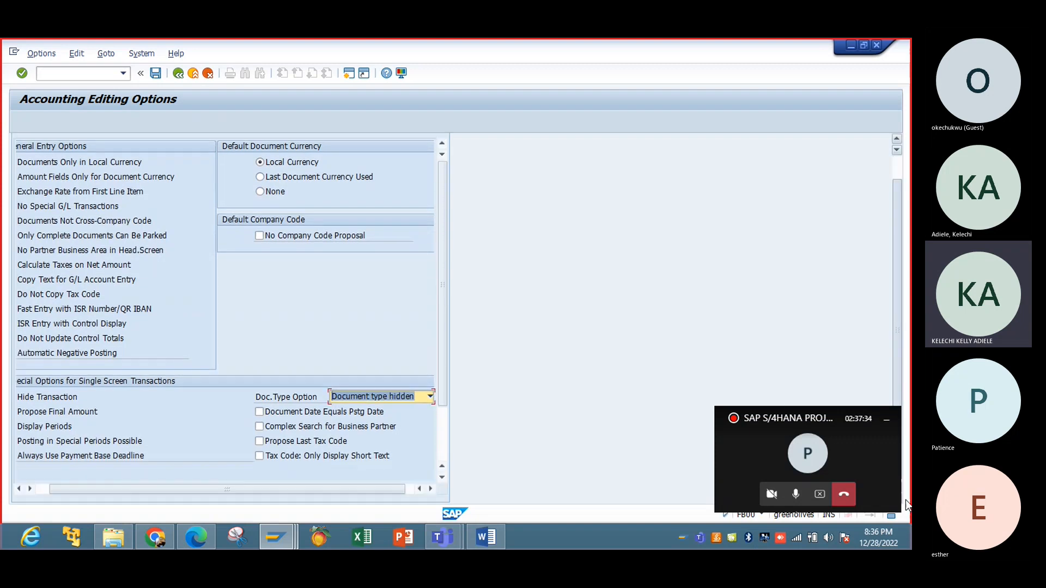
left_click_drag(309, 492, 286, 493)
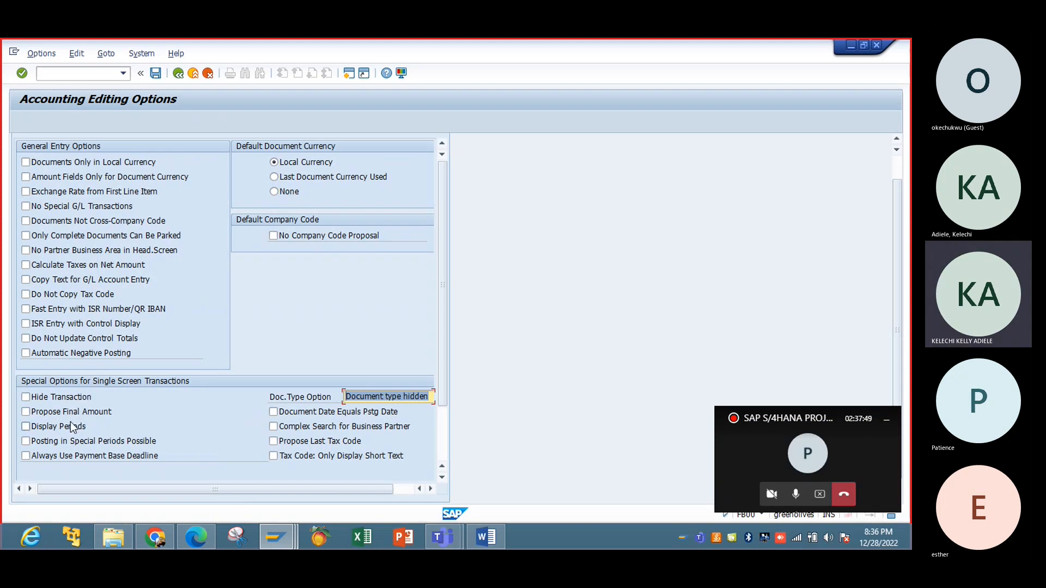
left_click(429, 493)
left_click(429, 493)
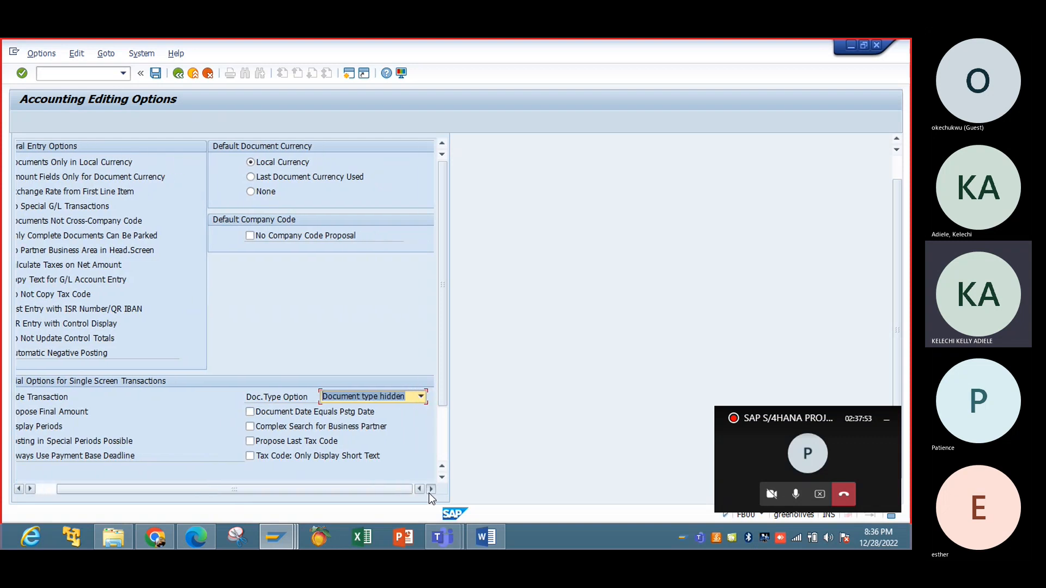
left_click(421, 397)
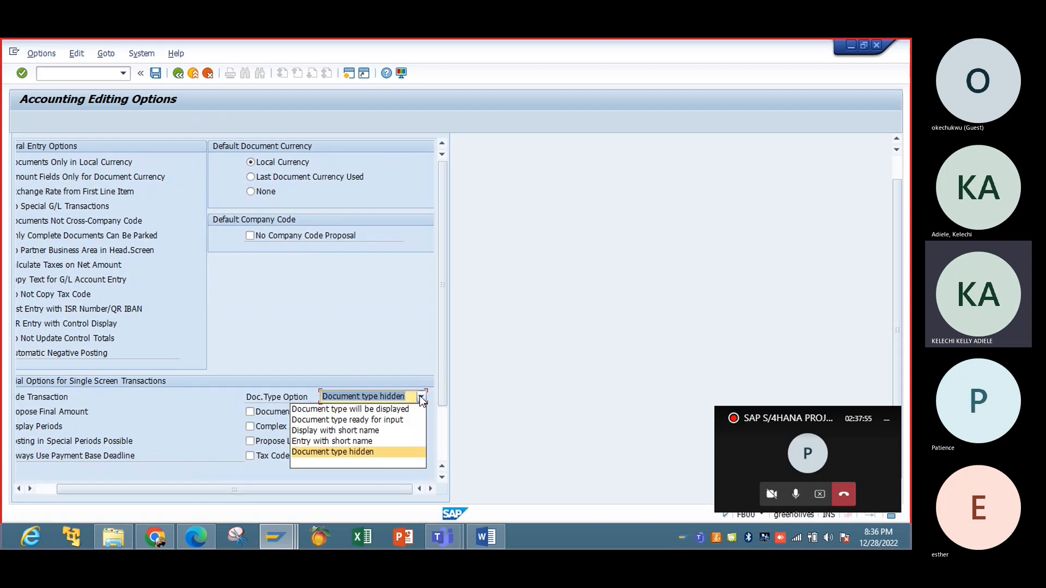
left_click(391, 410)
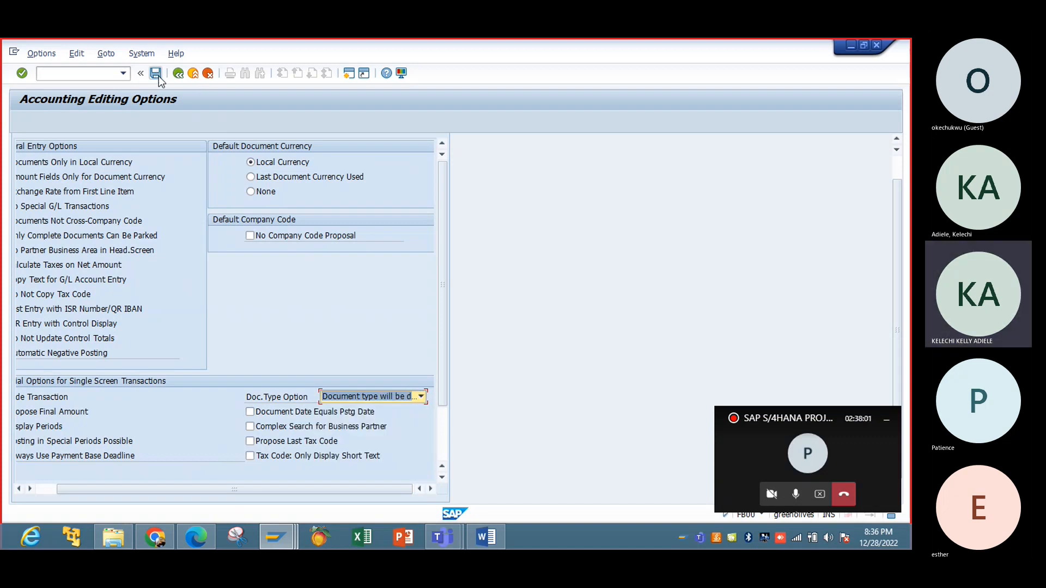
left_click(173, 75)
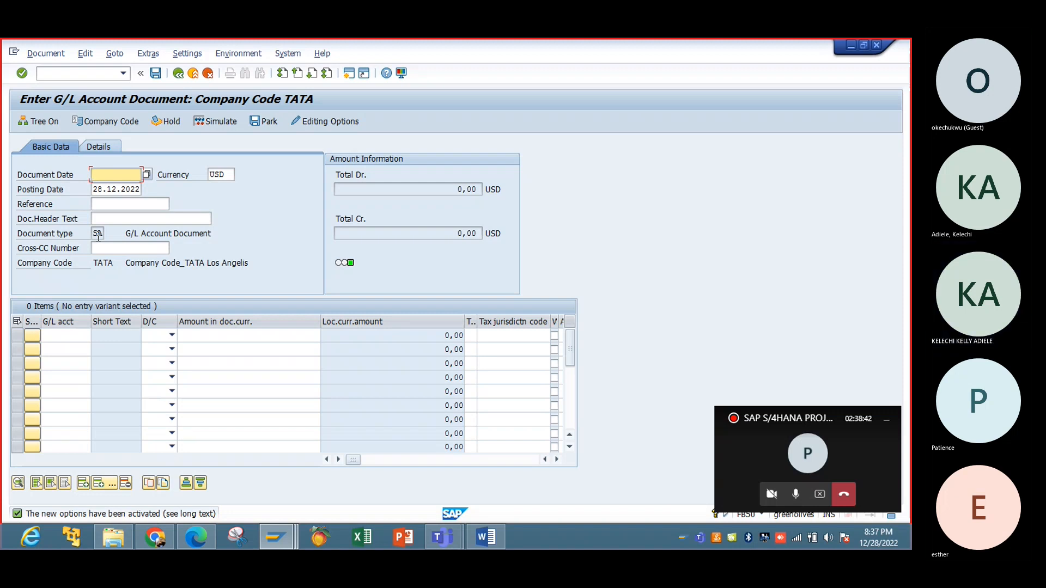
left_click(178, 75)
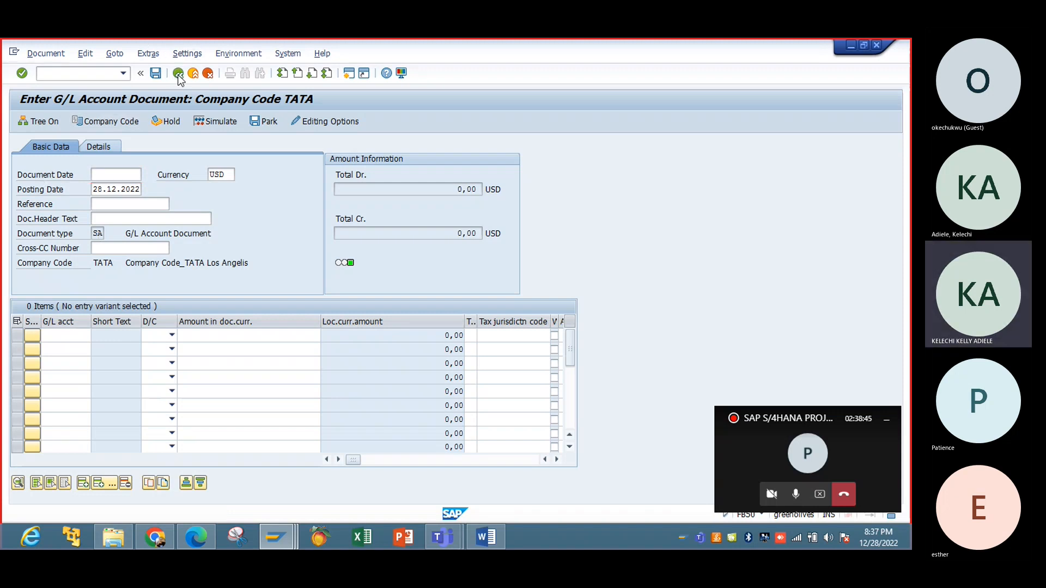
left_click(194, 75)
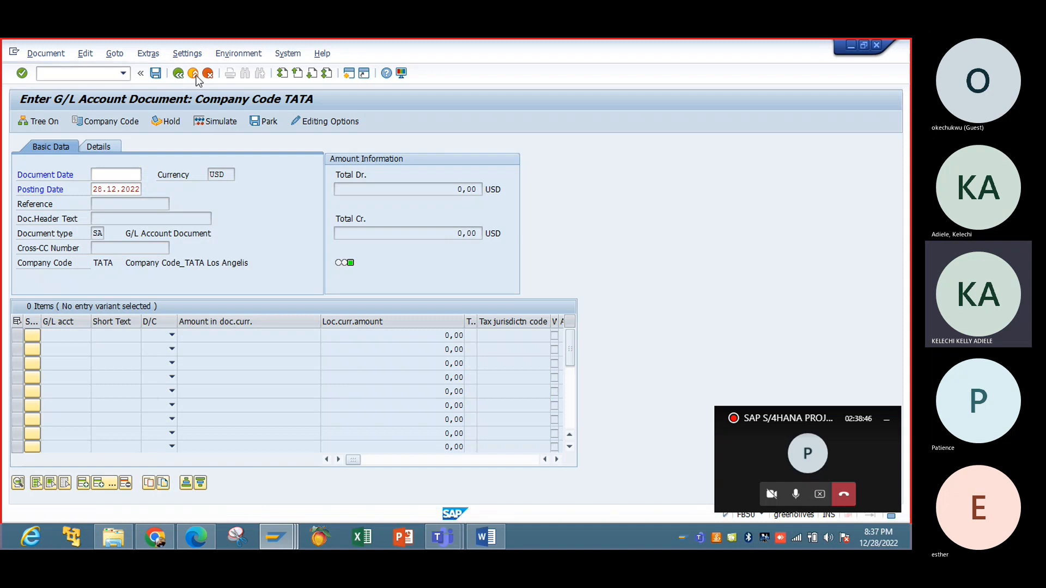
Switch back to the Document Types window and return from it to the implementation guide.
left_click(195, 317)
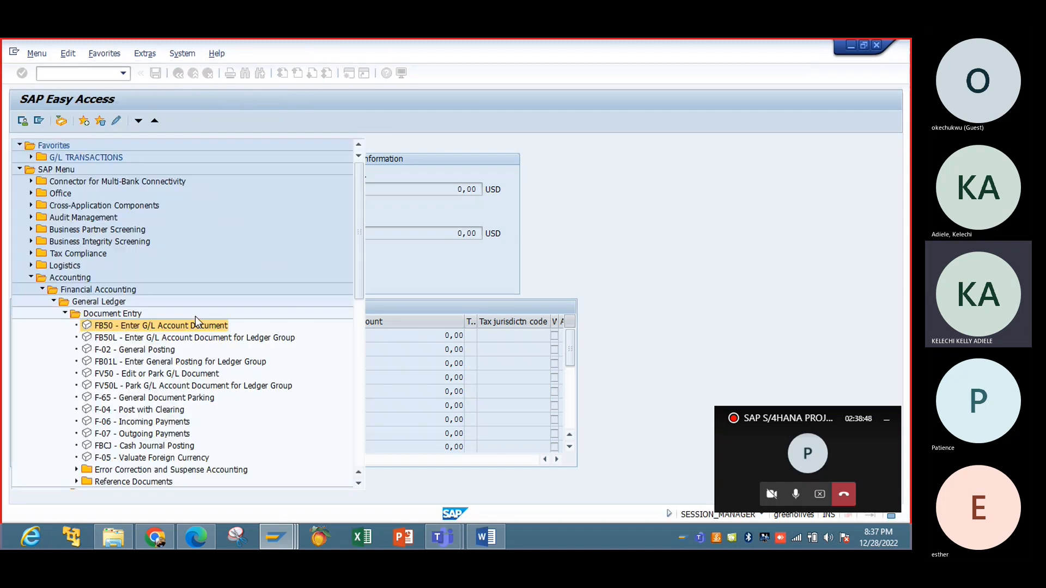
left_click(276, 537)
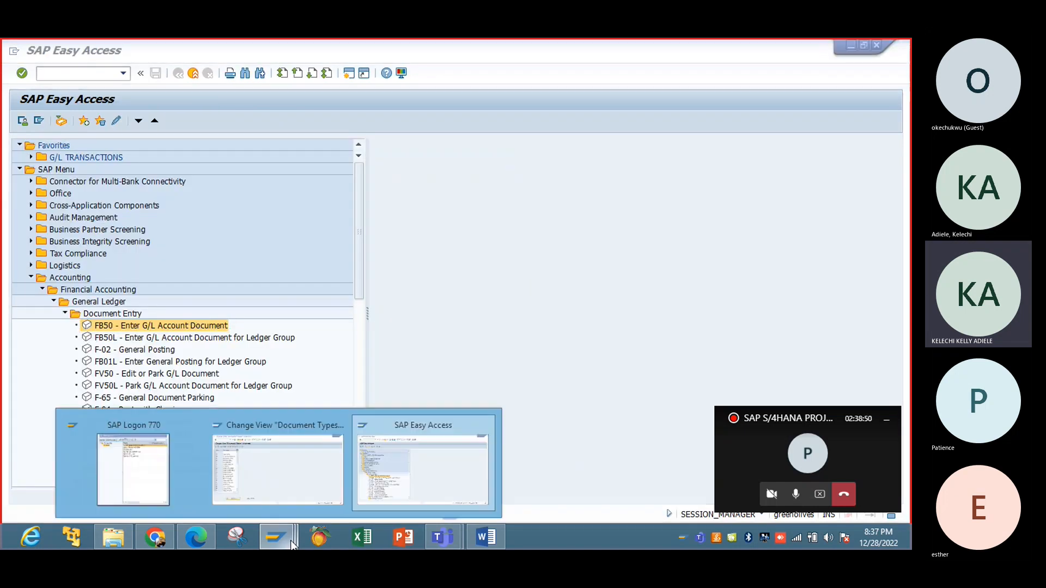
left_click(283, 493)
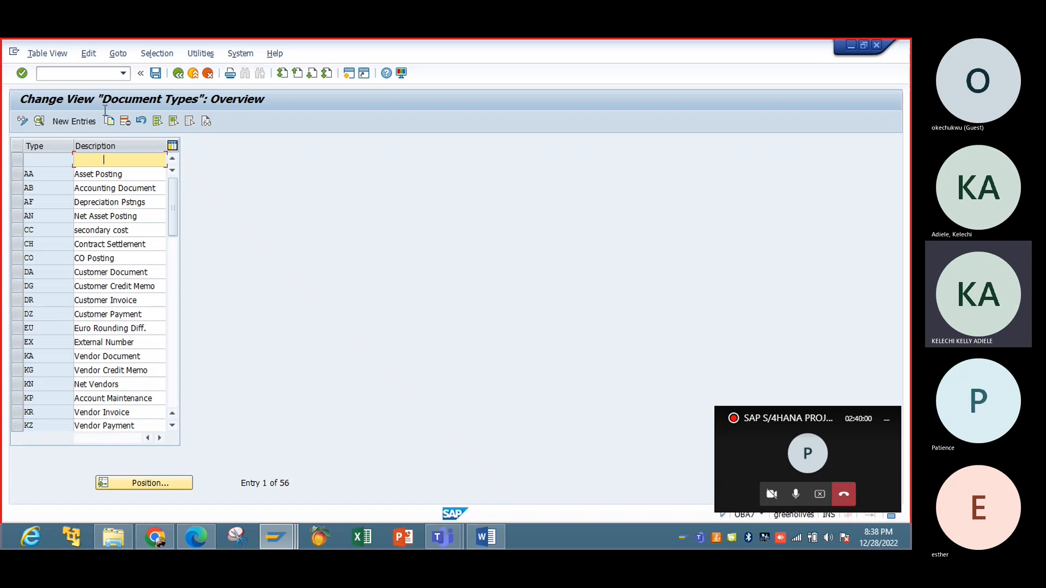
left_click(178, 75)
Display the technical info of the Define Document Types activity, examine its attributes, and return to the implementation guide.
right_click(103, 320)
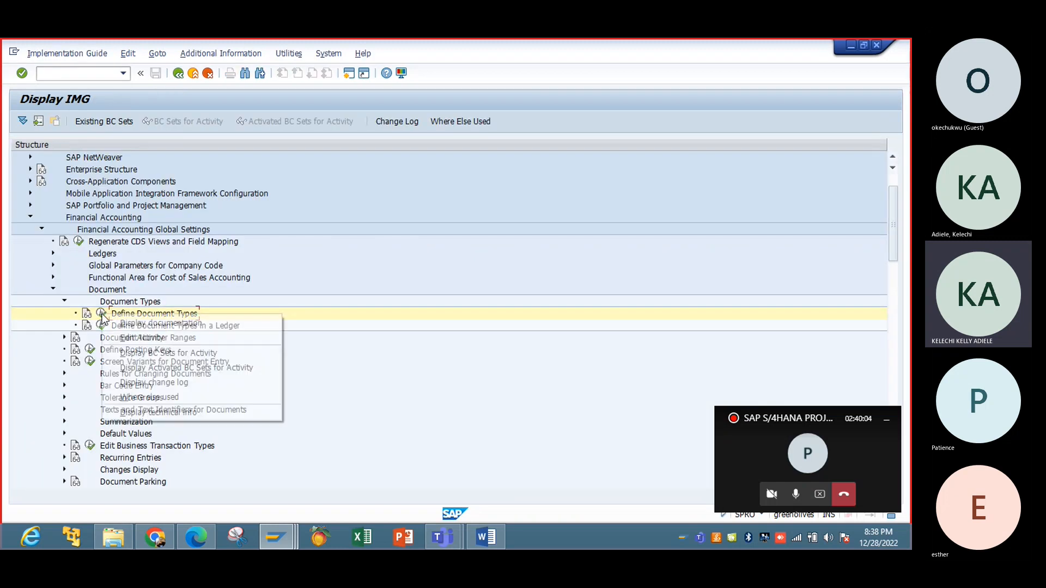
left_click(129, 413)
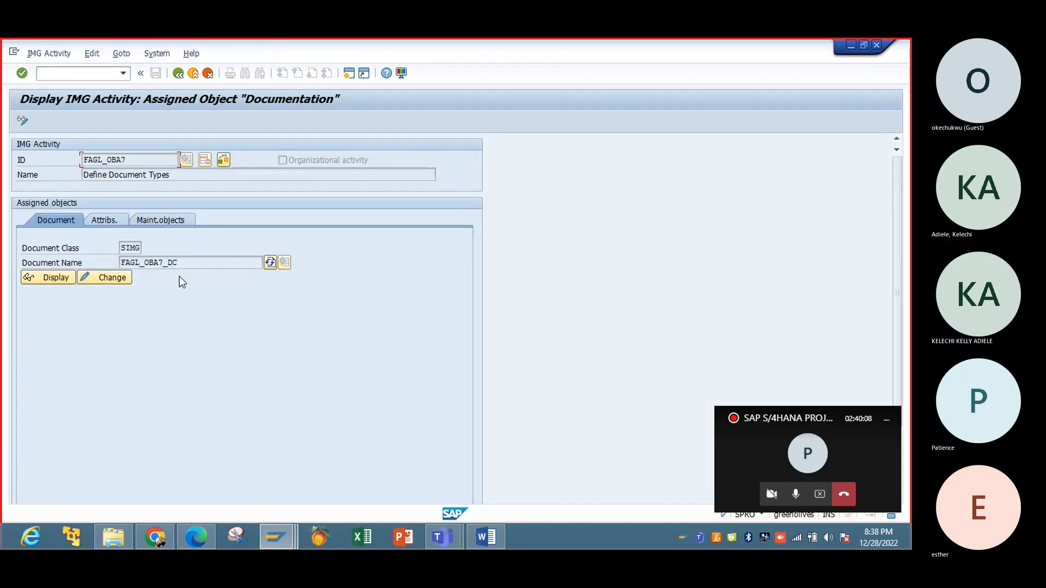
left_click(113, 221)
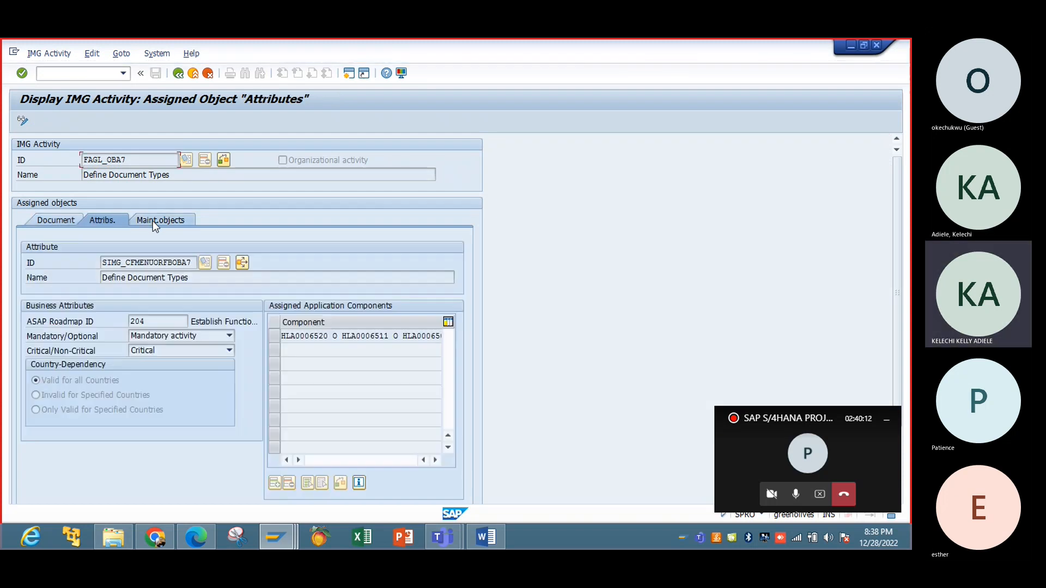
left_click_drag(196, 262, 174, 263)
left_click(181, 74)
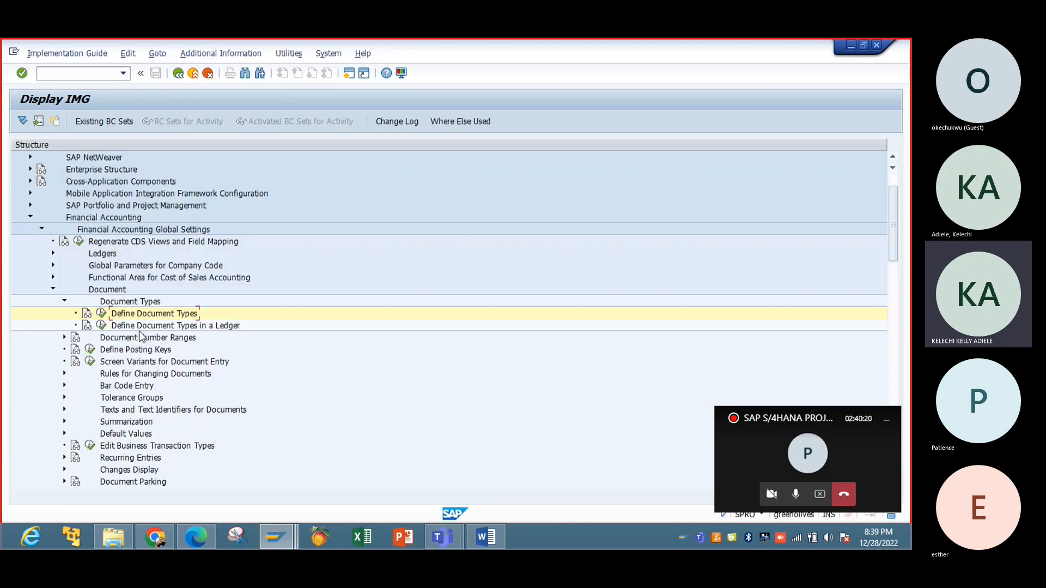
Collapse Document Types, open Define Document Number Ranges, and view the existing intervals for company code IBTC.
left_click(64, 302)
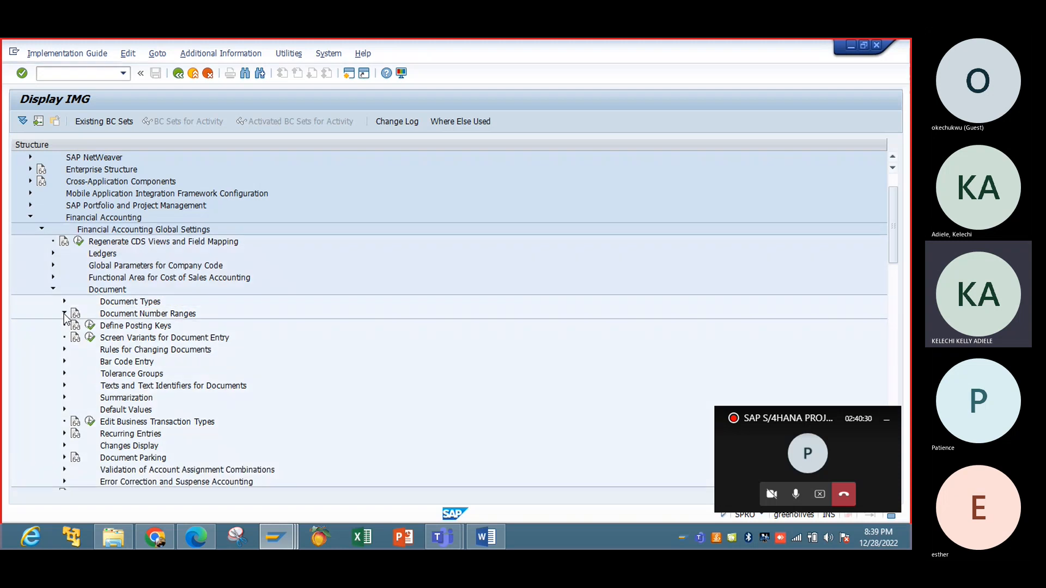
left_click(65, 313)
left_click(106, 324)
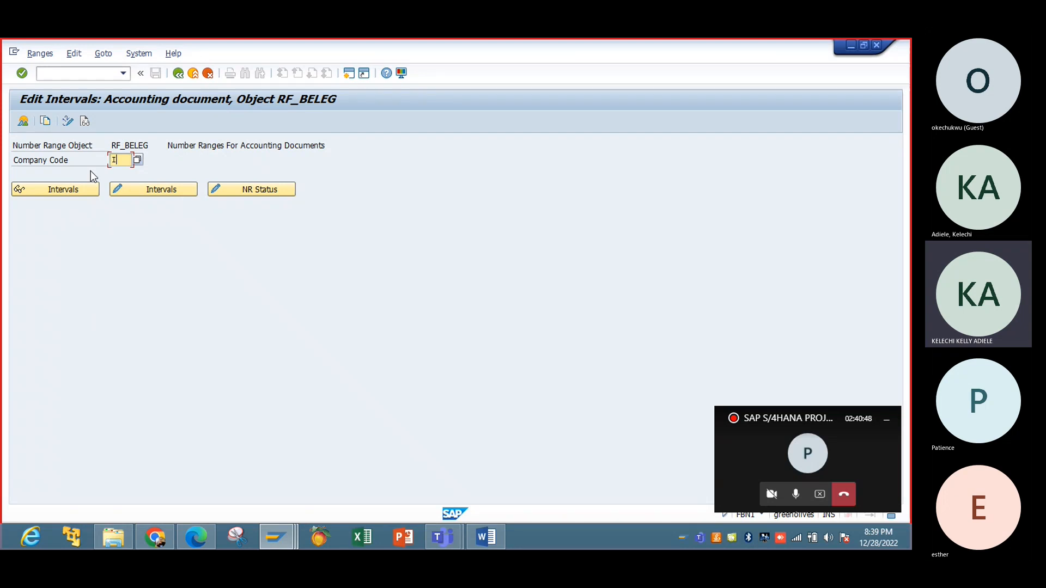
type("BTC")
left_click(90, 194)
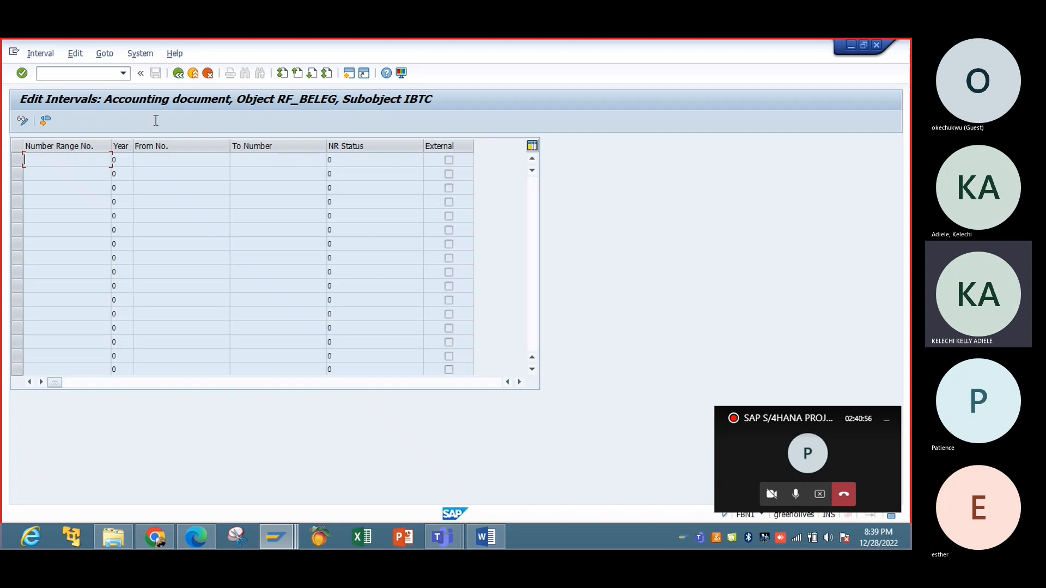
left_click(178, 73)
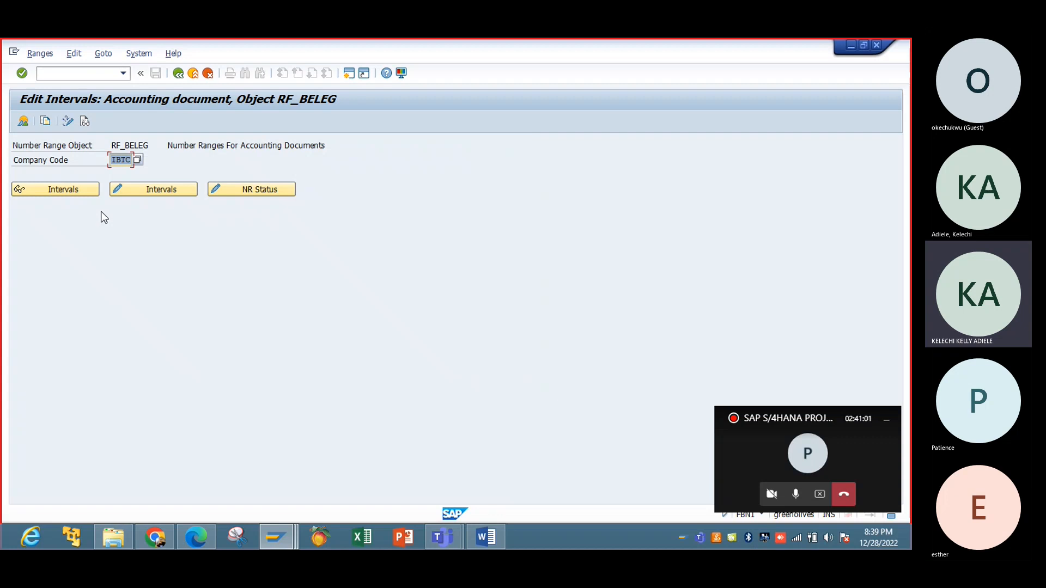
Try to copy the accounting document number range intervals from company code 1710 to IBTC, acknowledging the transport notice.
left_click(46, 121)
left_click(128, 254)
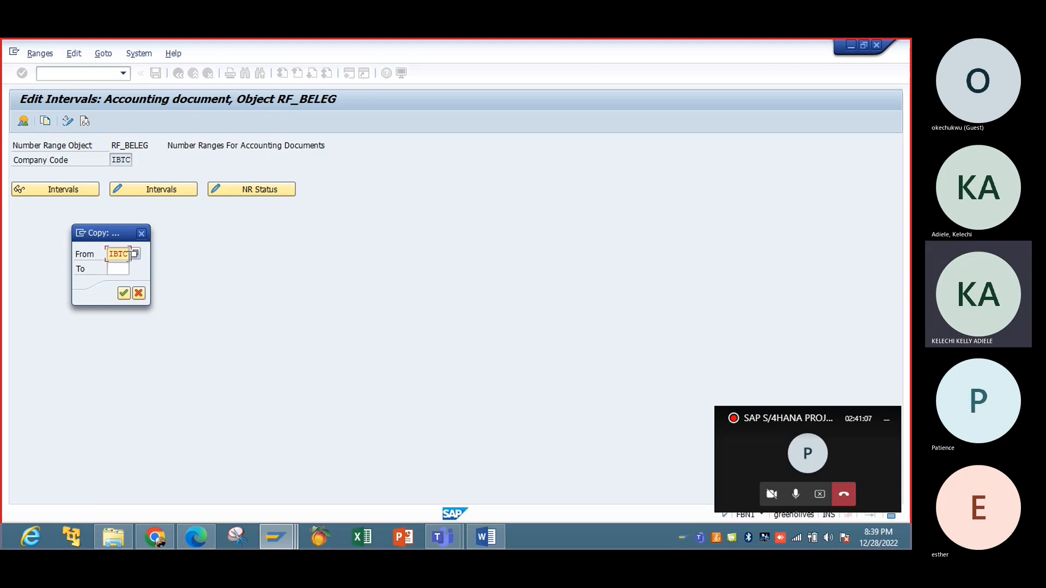
key("BackSpace")
key("BackSpace")
key("BackSpace")
key("BackSpace")
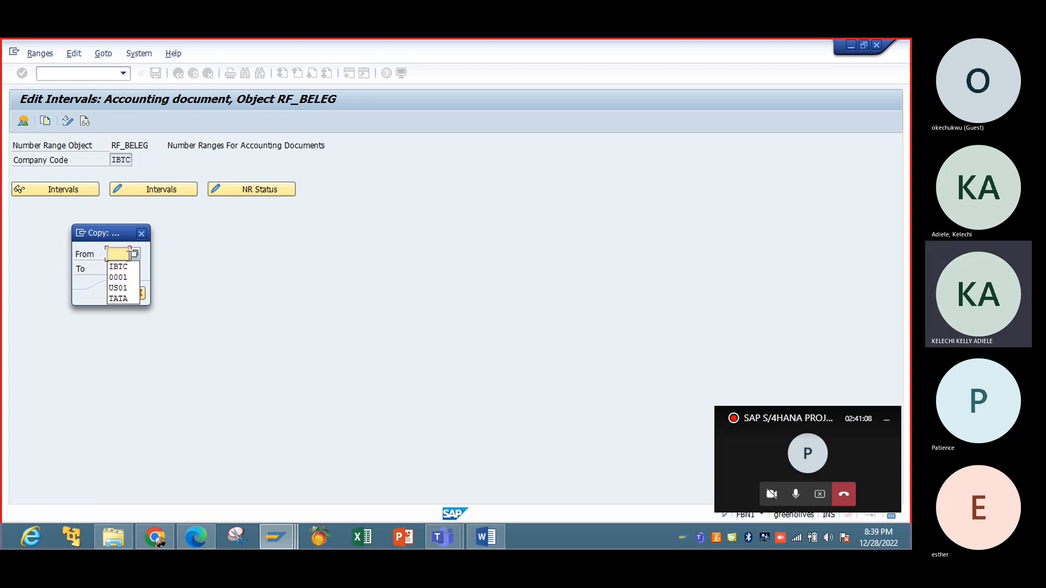
left_click(135, 254)
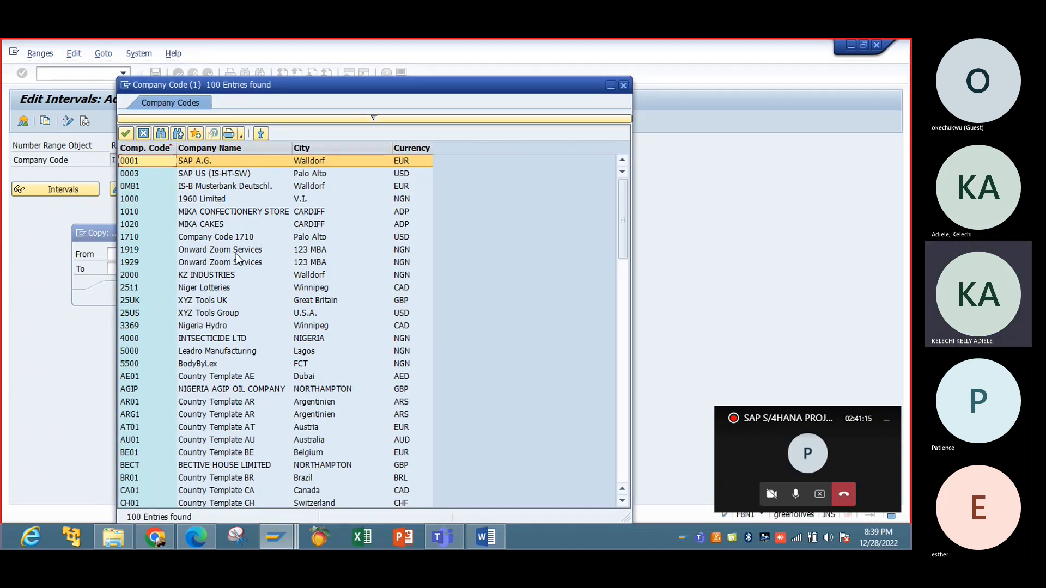
double_click(132, 237)
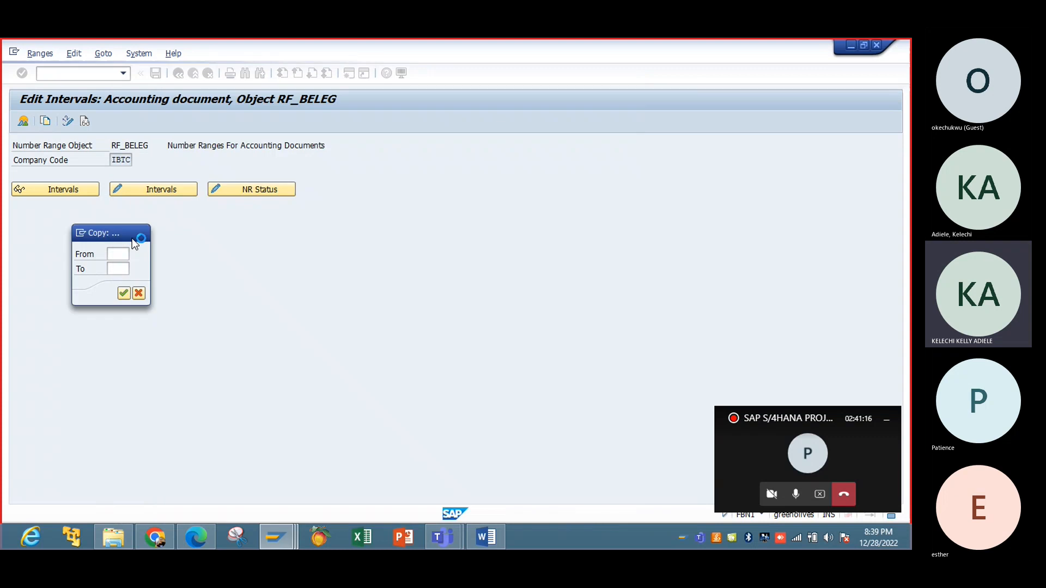
left_click(123, 270)
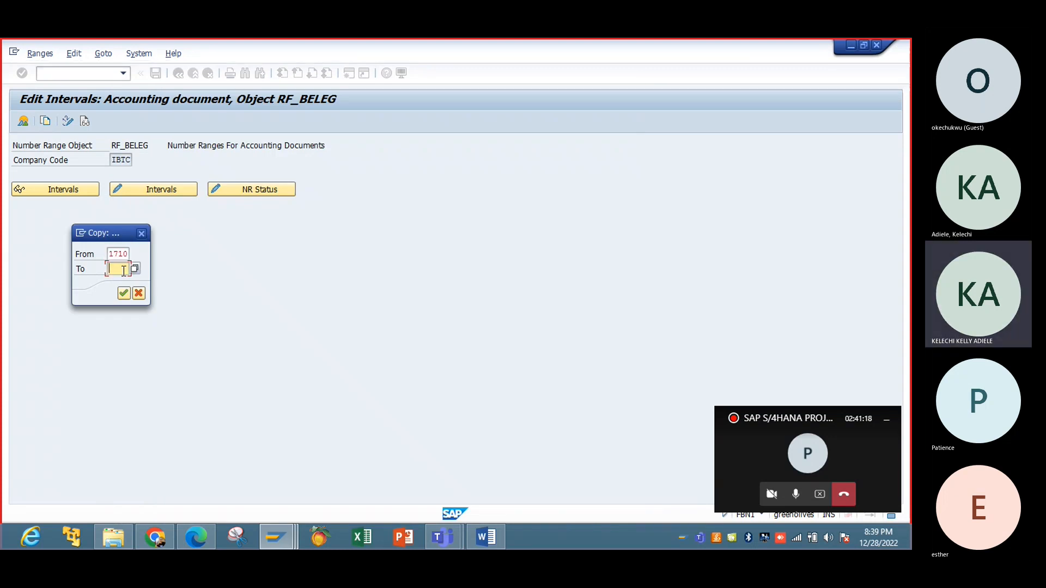
type("IBTC")
left_click(126, 296)
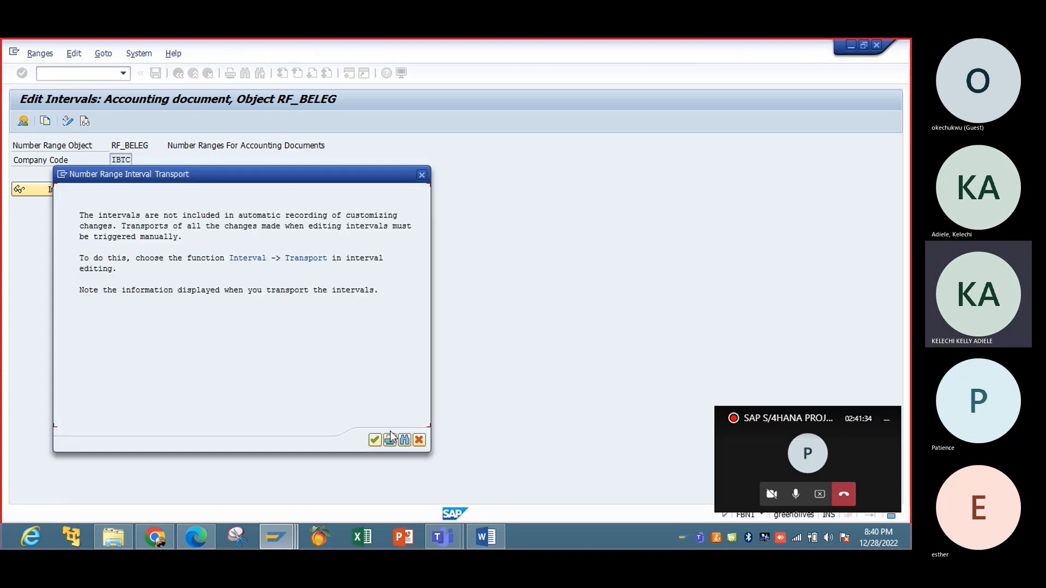
left_click(376, 440)
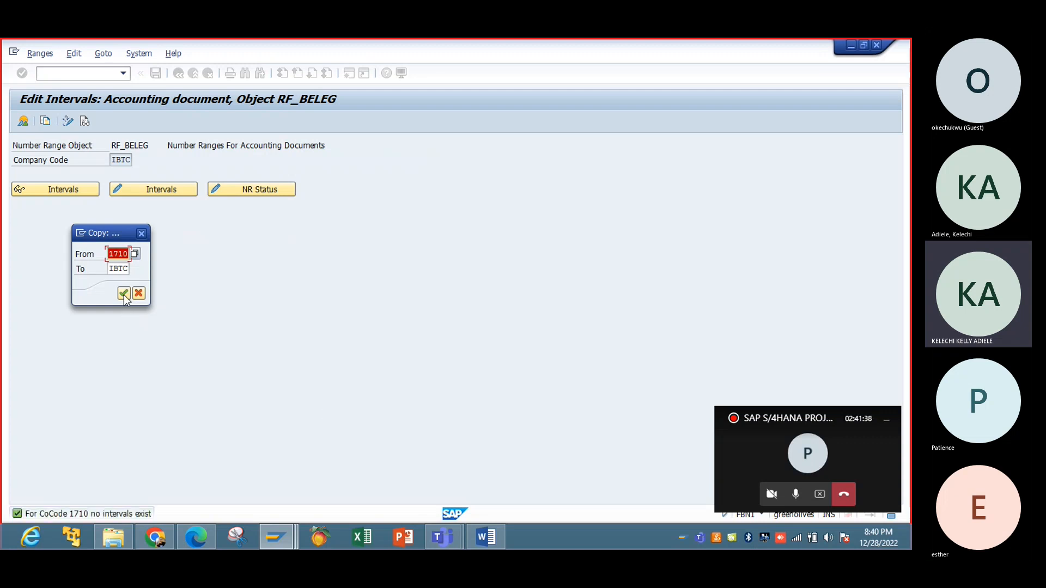
Try to copy the number range intervals to IBTC from company code 0003 instead.
key("BackSpace")
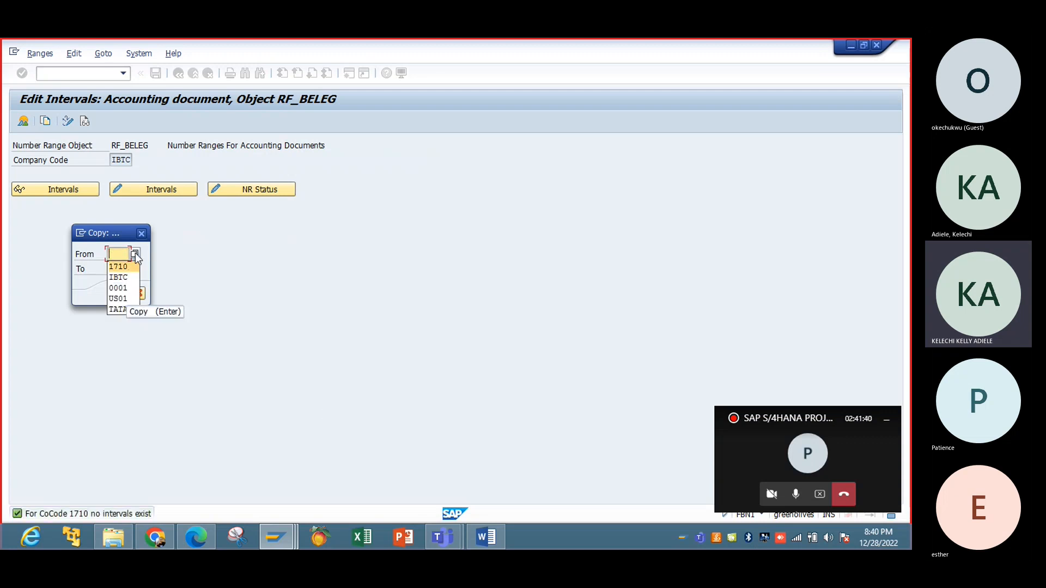
left_click(135, 253)
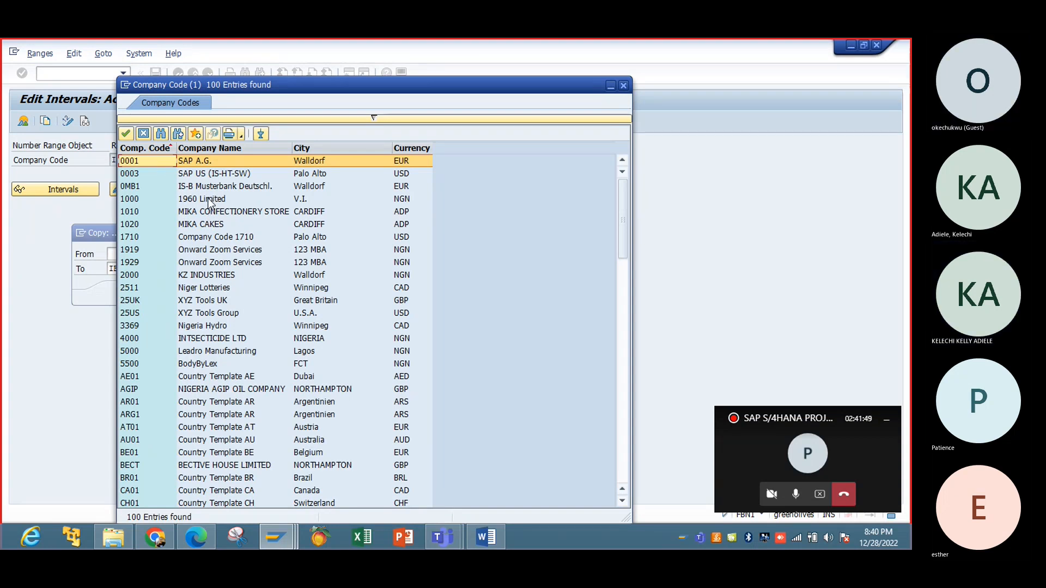
double_click(207, 174)
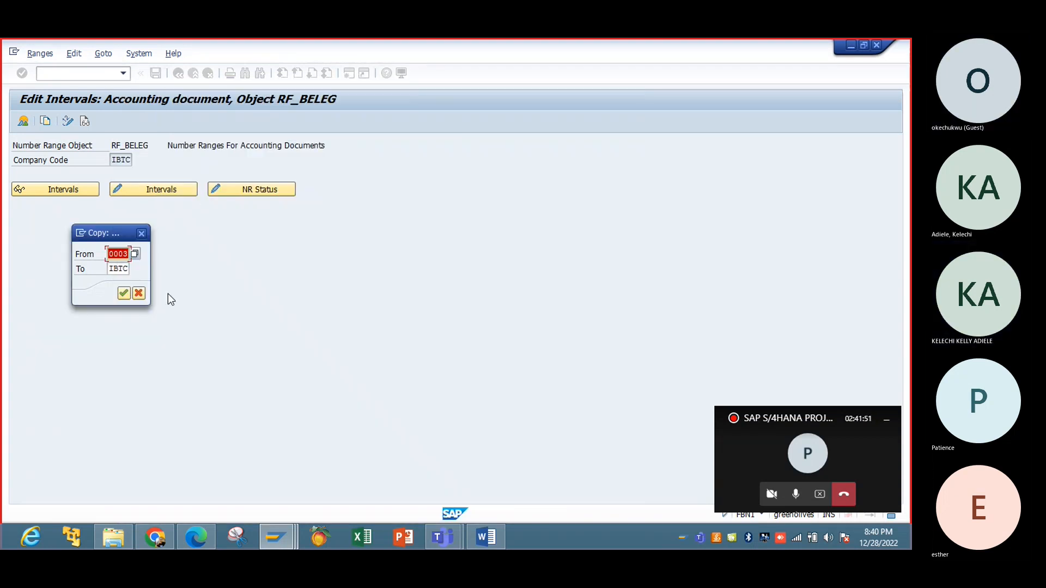
left_click(124, 294)
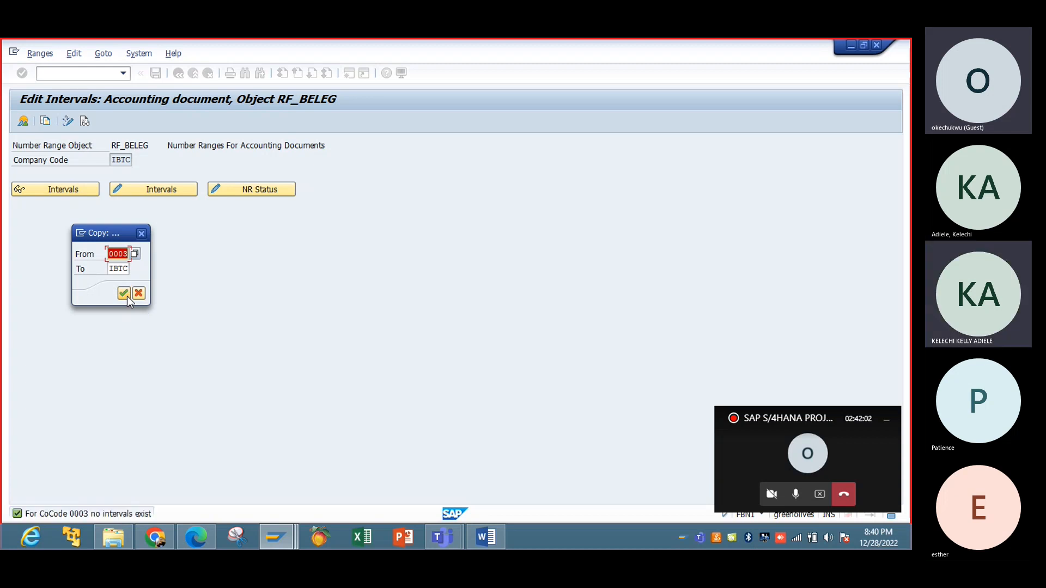
Copy the number range intervals from company code 0001 to IBTC.
left_click(135, 254)
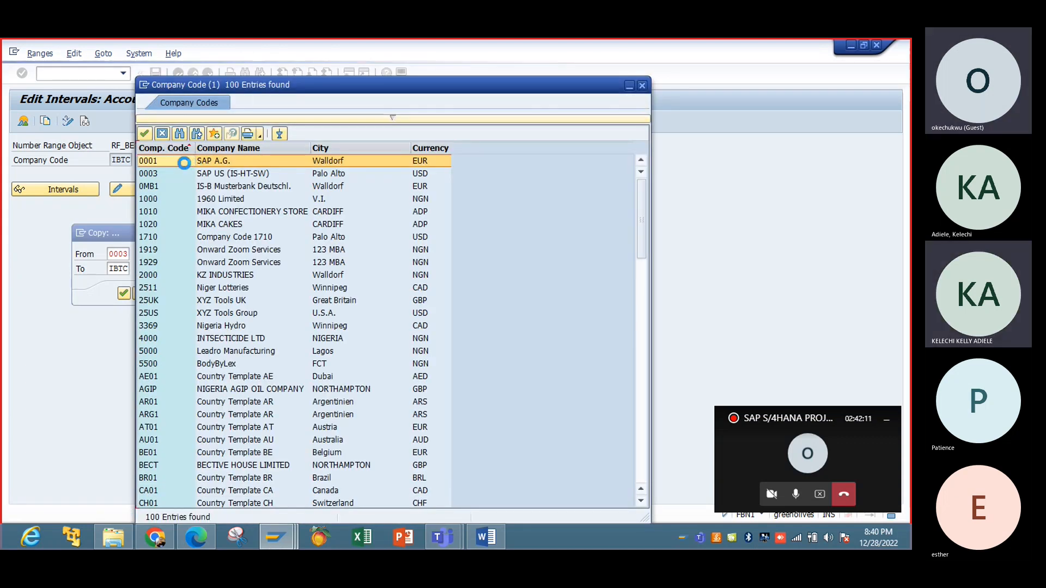
double_click(184, 161)
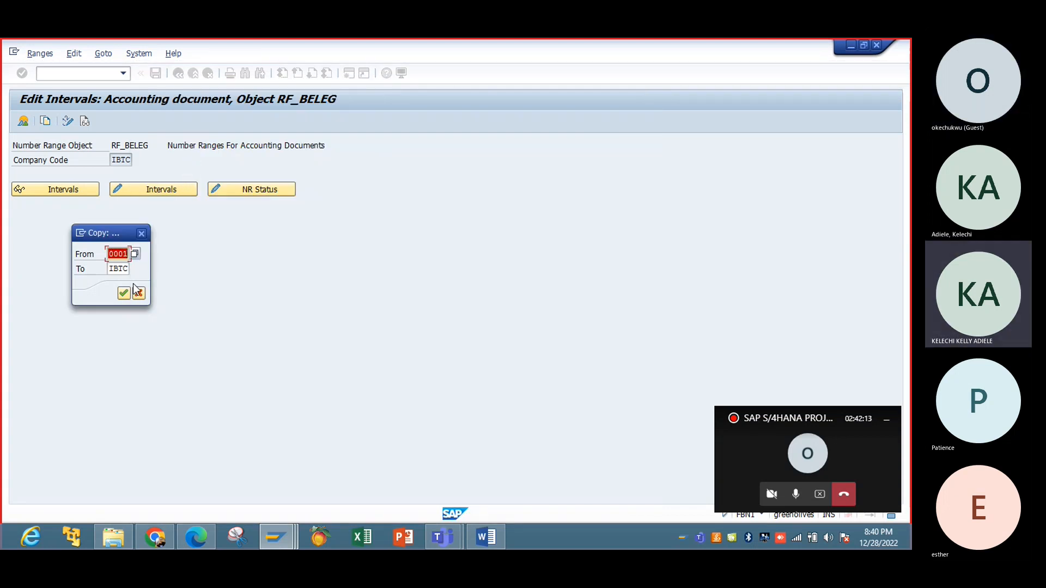
left_click(123, 297)
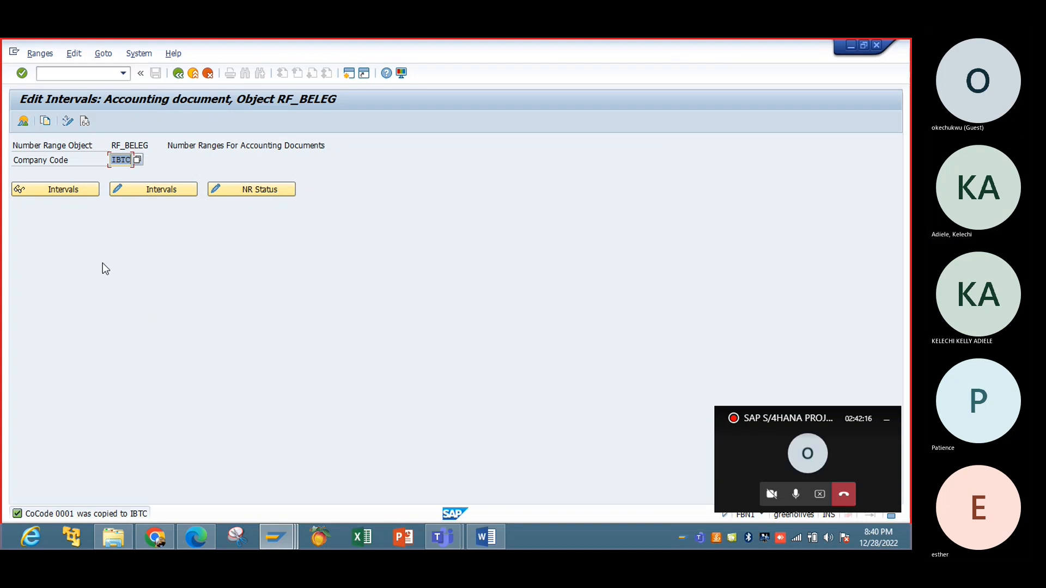
Review the copied number range intervals of company code IBTC and return to the implementation guide.
left_click(79, 190)
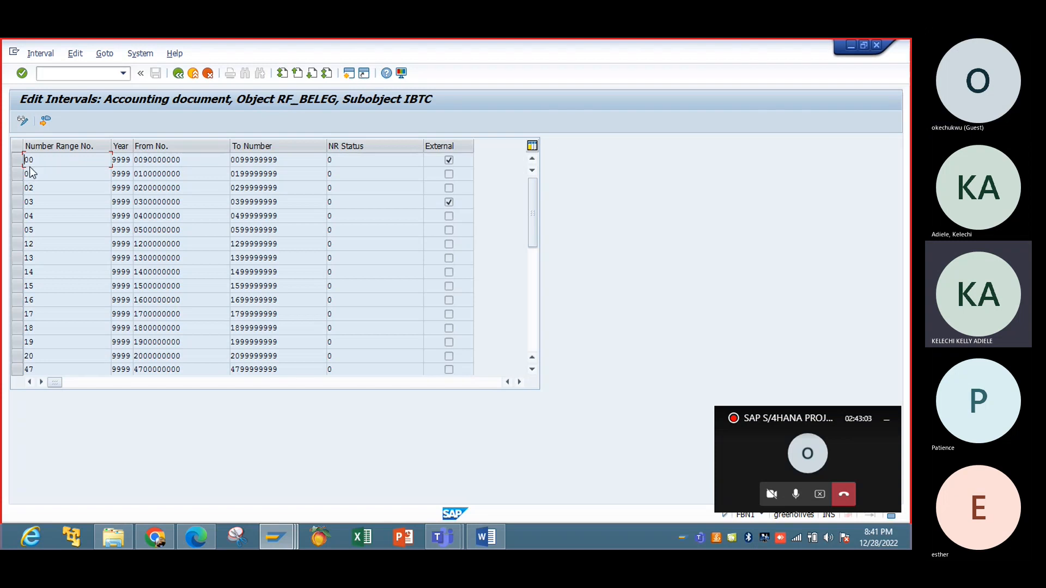
left_click(178, 74)
left_click(178, 73)
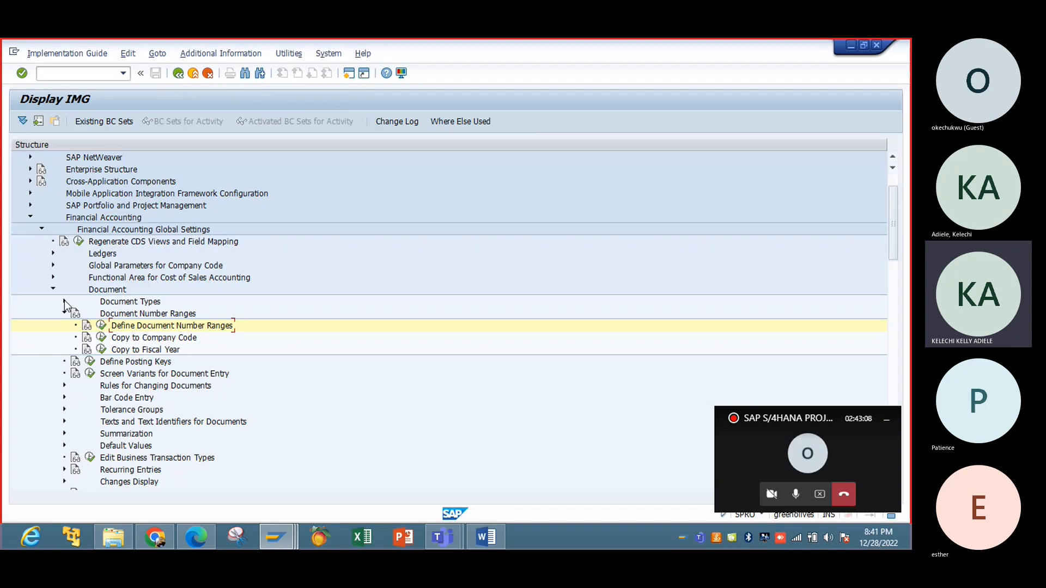
Open Define Document Types, check the number range assigned to document type AA, and return to the implementation guide.
left_click(64, 301)
left_click(101, 314)
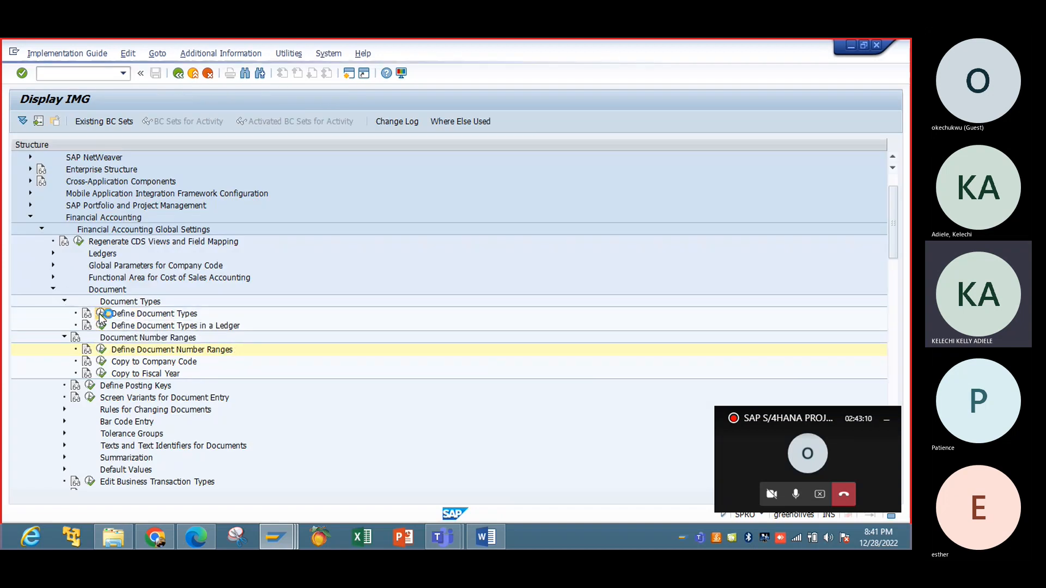
double_click(57, 172)
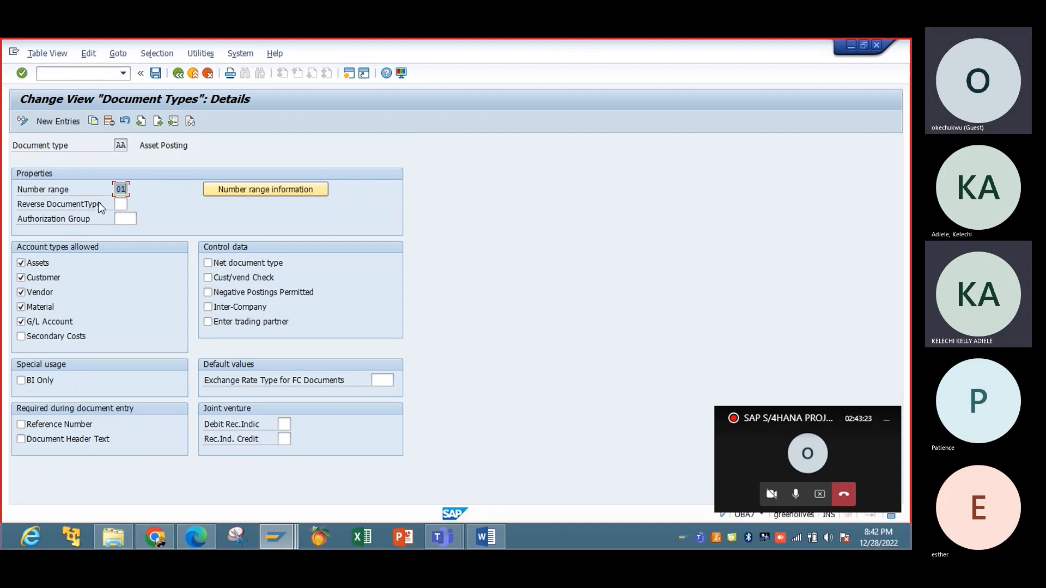
left_click(180, 75)
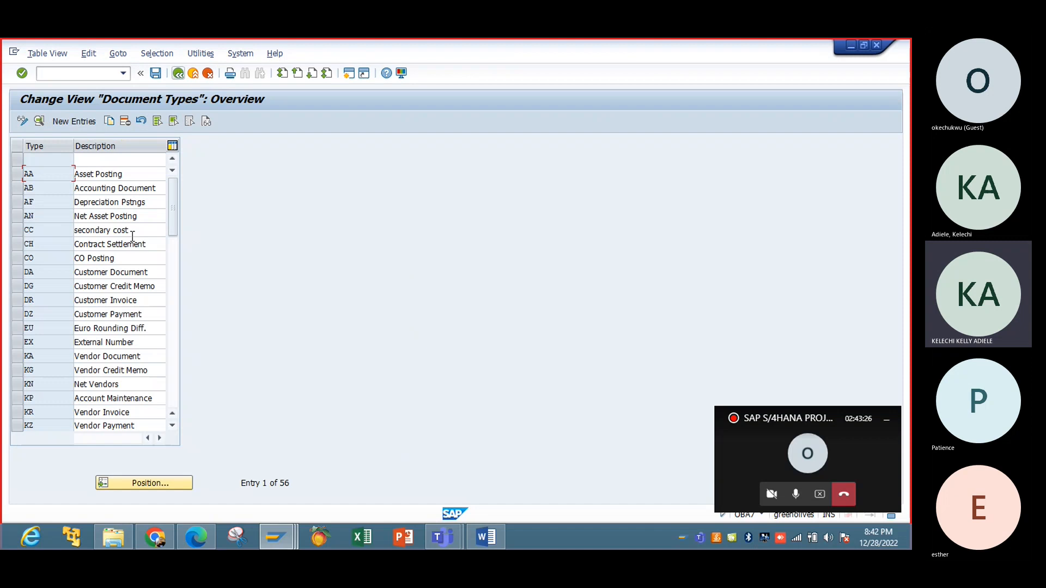
left_click(178, 73)
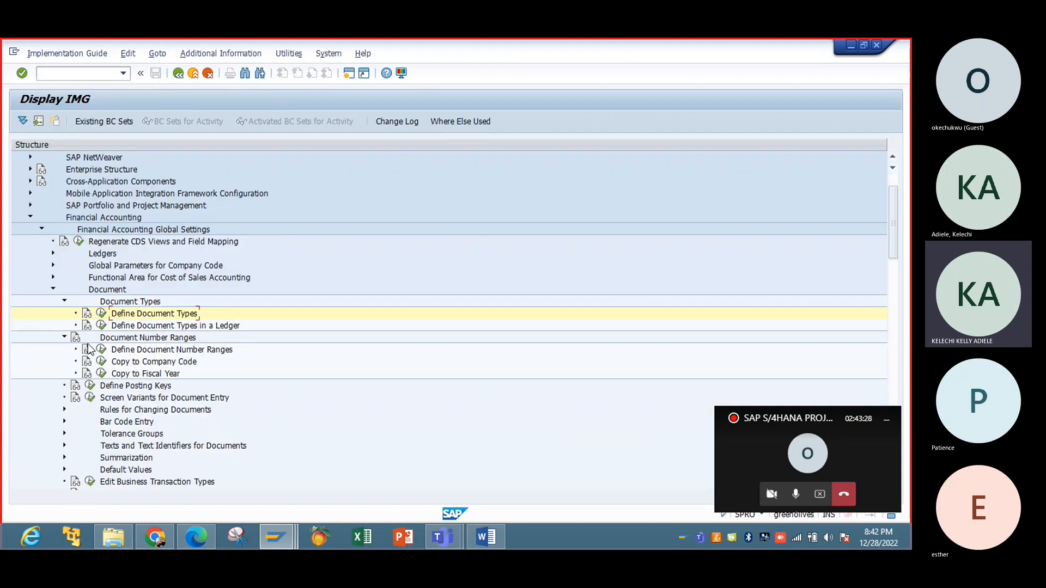
Reopen Define Document Number Ranges for company code IBTC, examine interval 01, and return to the implementation guide.
left_click(102, 351)
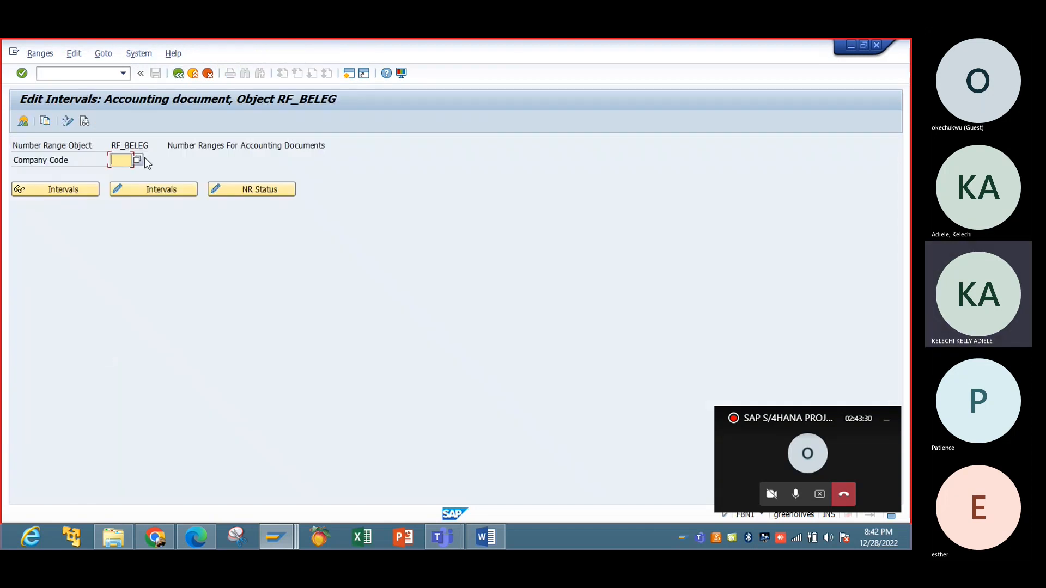
type("IBTC")
left_click(98, 189)
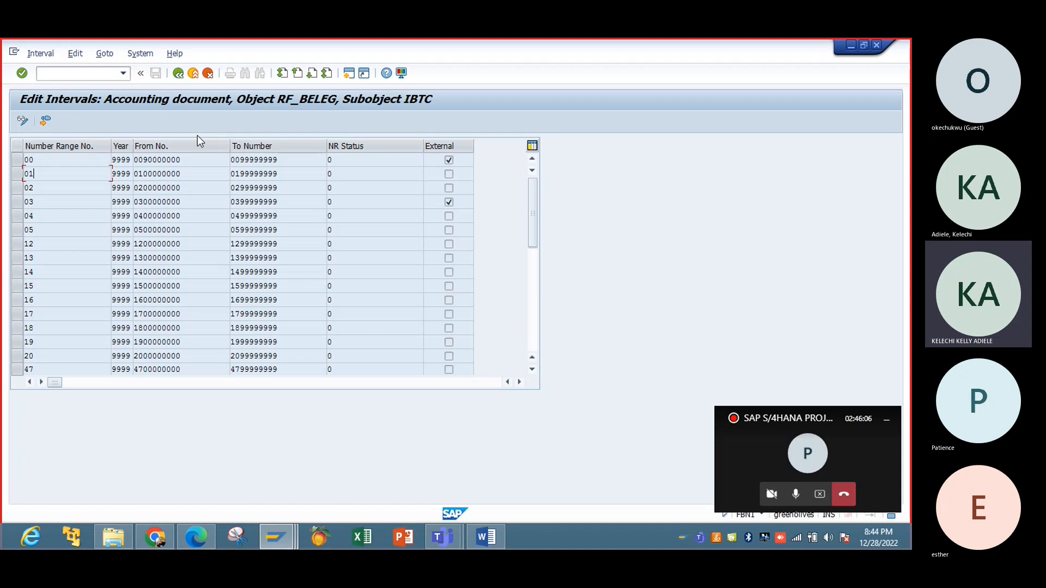
left_click(181, 77)
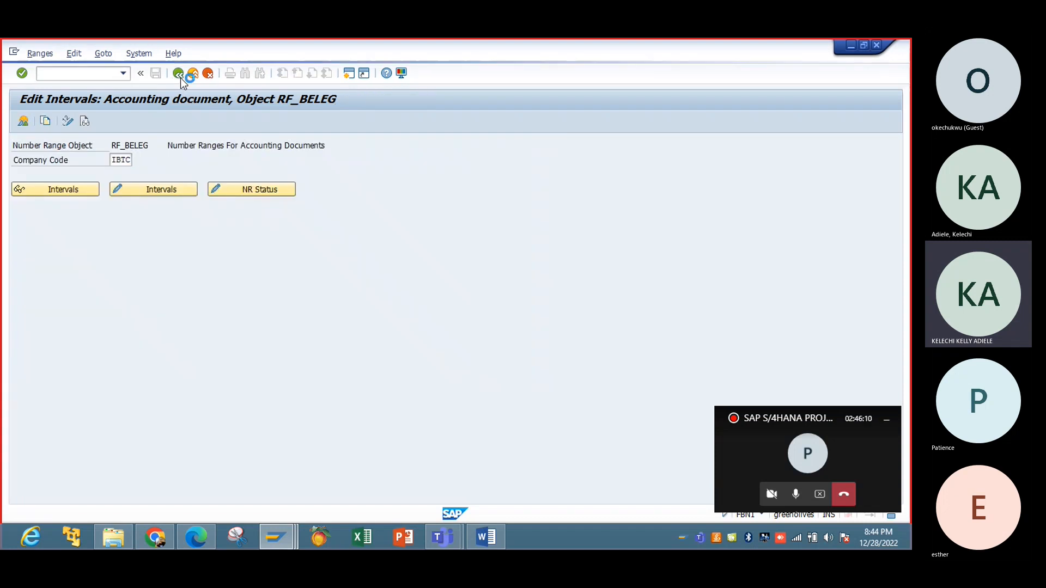
left_click(181, 77)
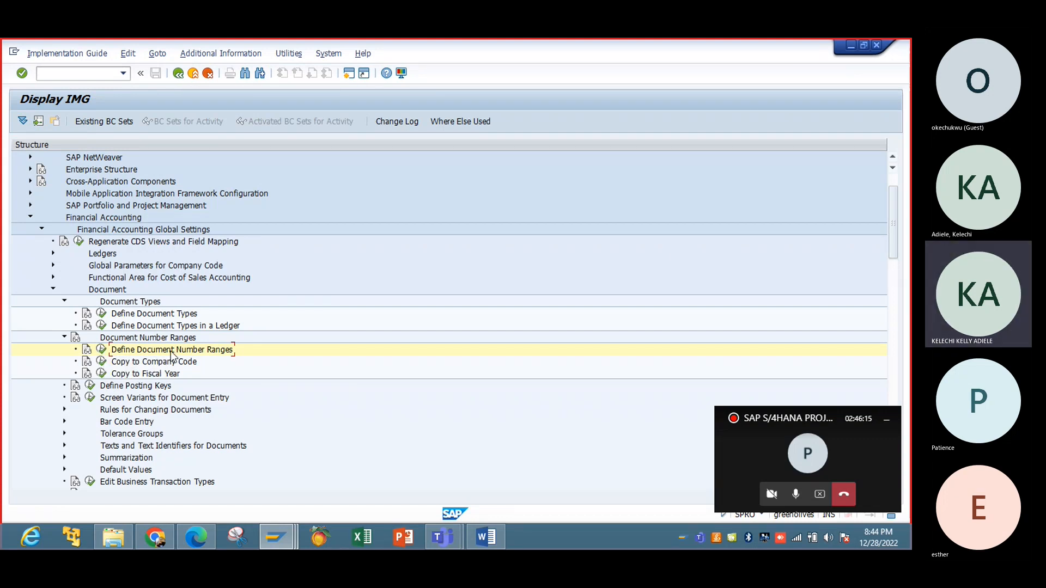
Open Define Document Number Ranges, display the intervals of company code IBTC, and return to the initial number range screen.
left_click(102, 351)
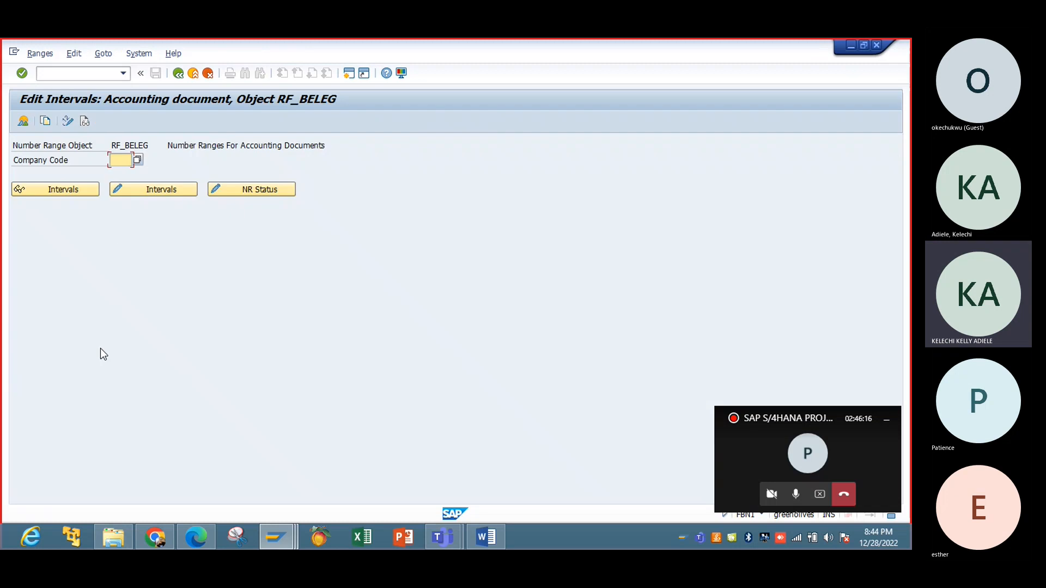
type("IBTC")
left_click(74, 191)
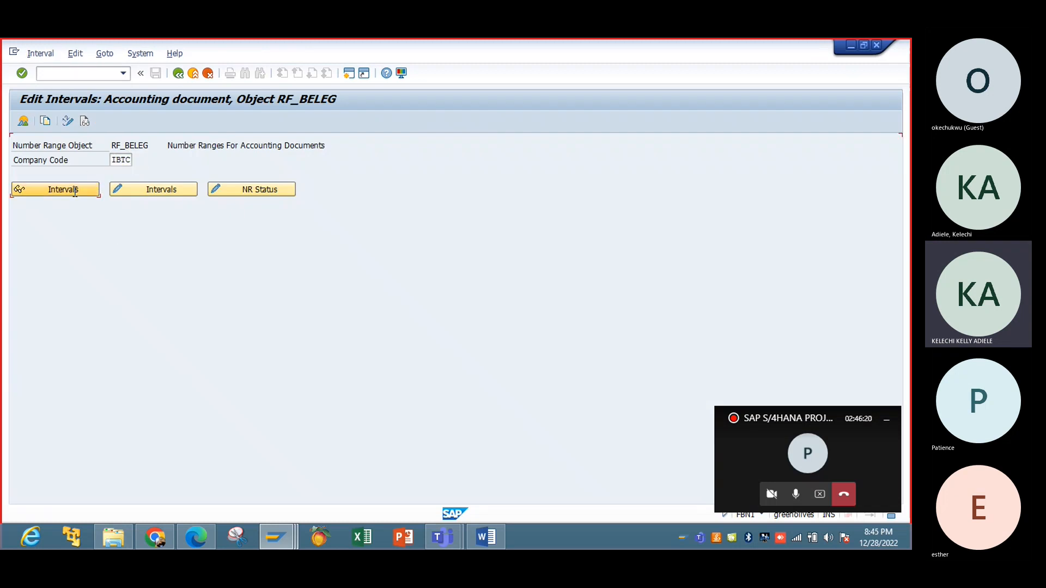
left_click(178, 74)
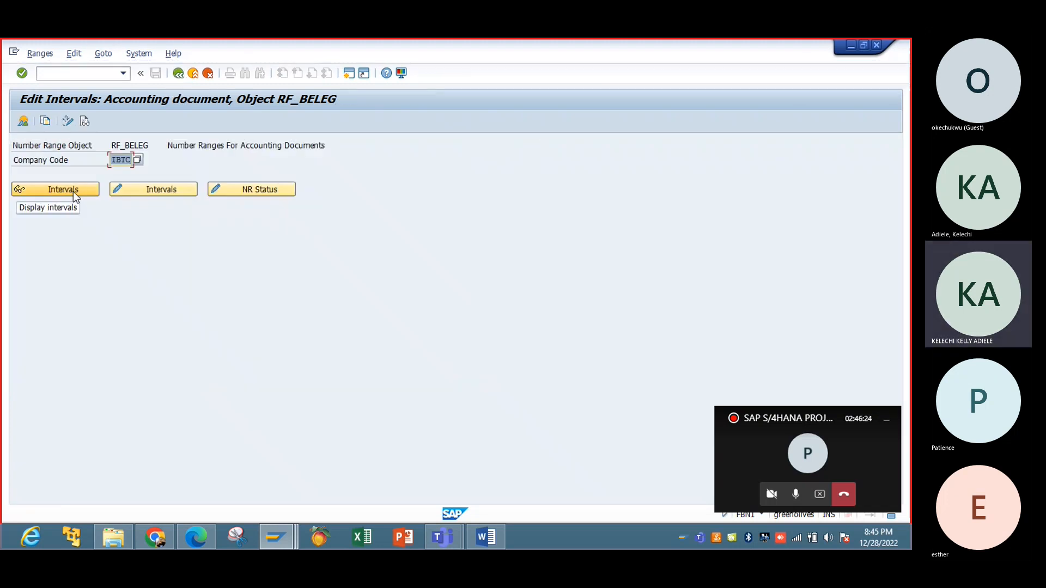
Browse the company codes available as source for copying number range intervals, cancel the copy, and return to the implementation guide.
left_click(46, 121)
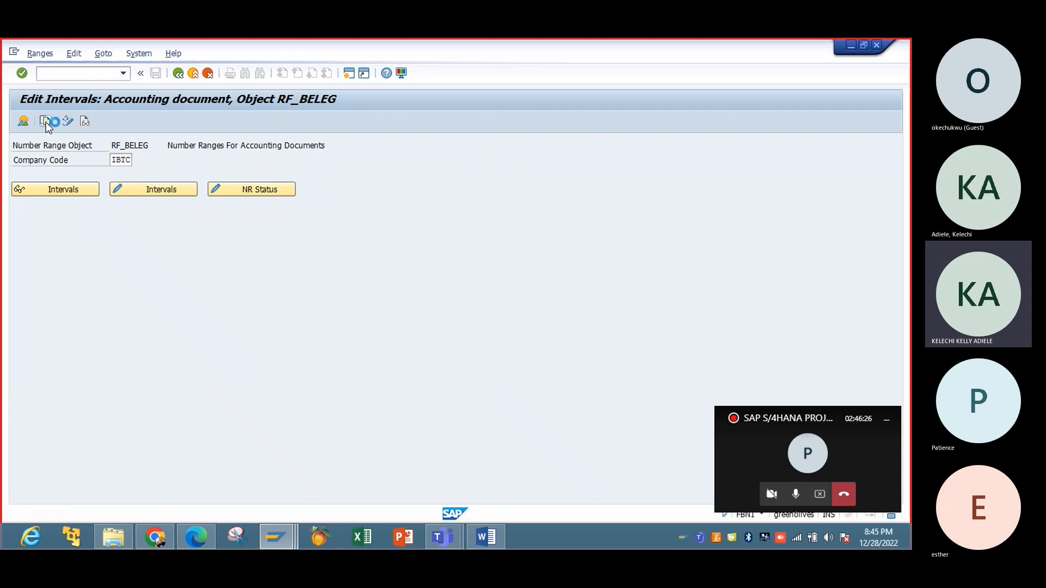
left_click(125, 254)
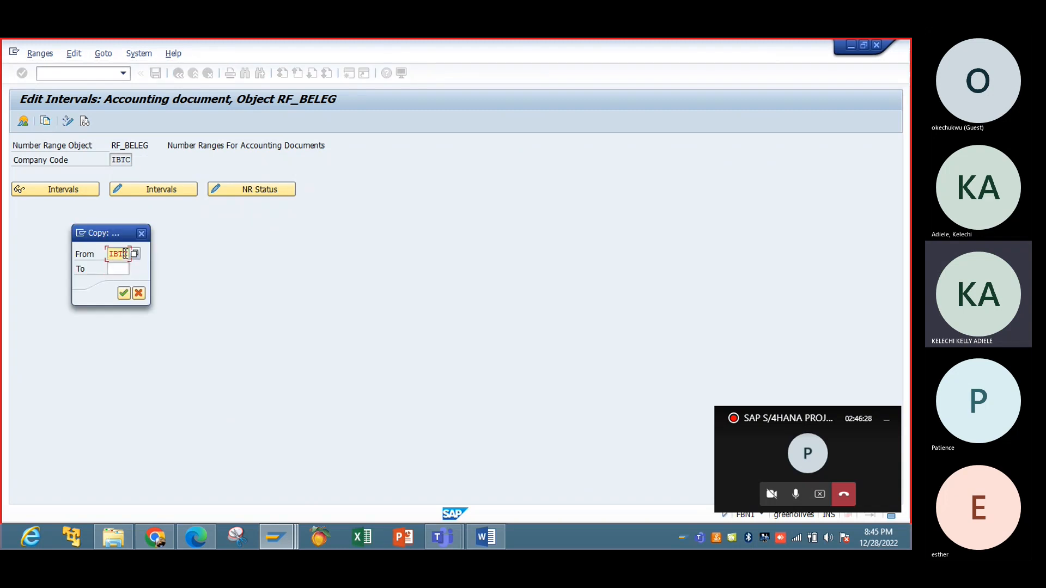
key("BackSpace")
key("BackSpace")
key("BackSpace")
key("BackSpace")
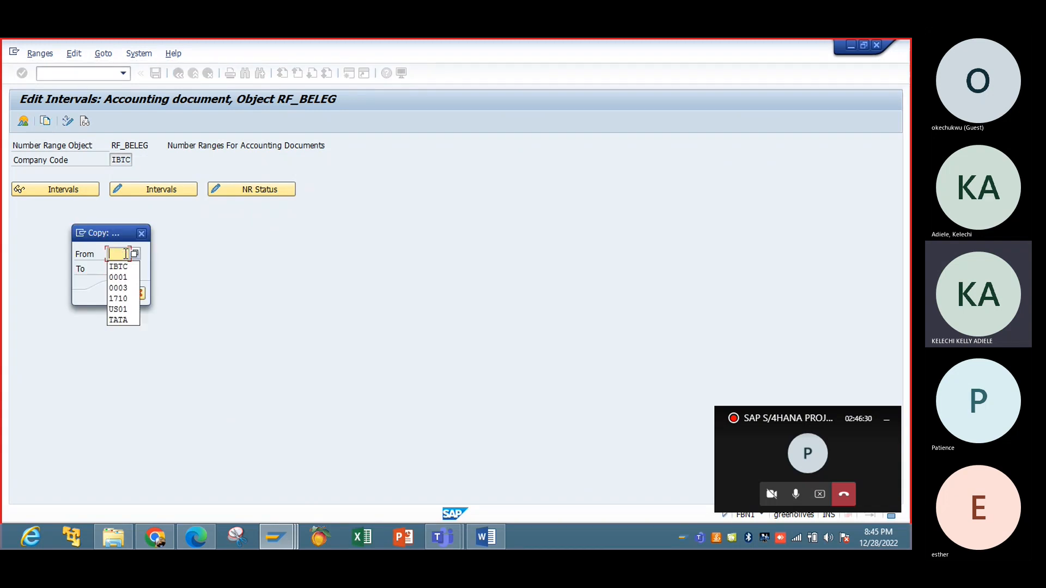
left_click(136, 253)
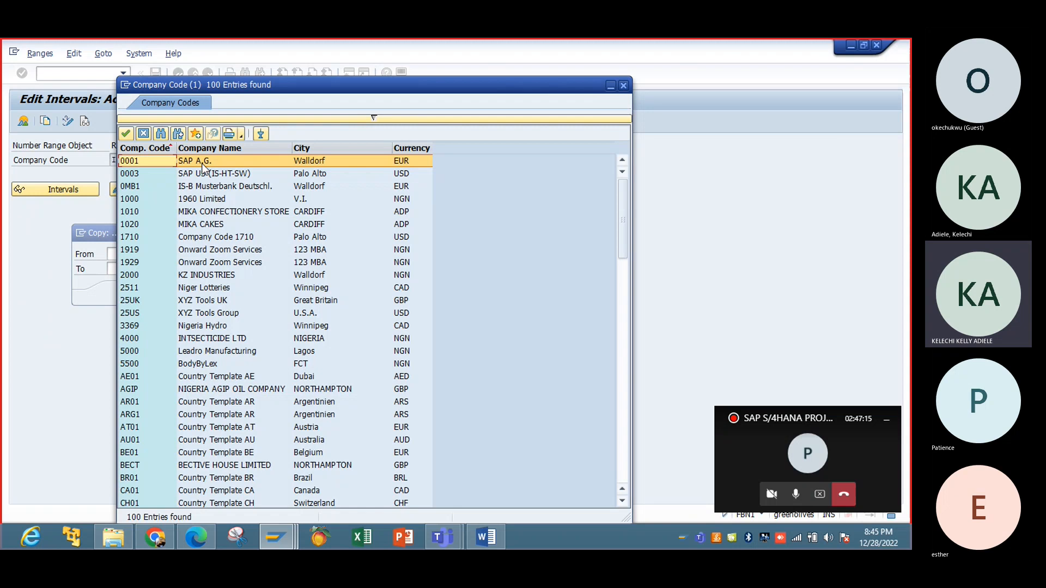
left_click(623, 86)
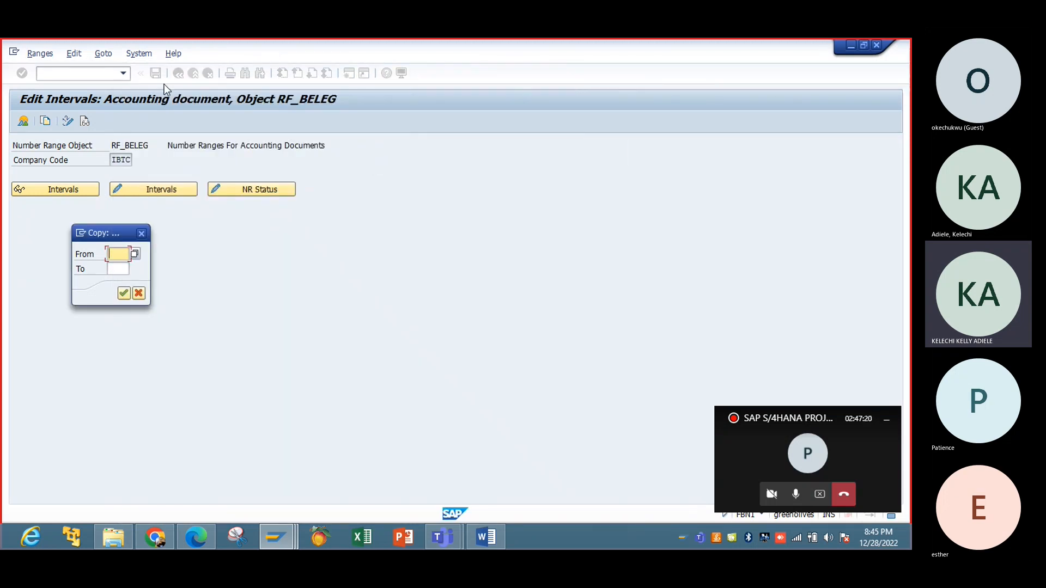
left_click(138, 293)
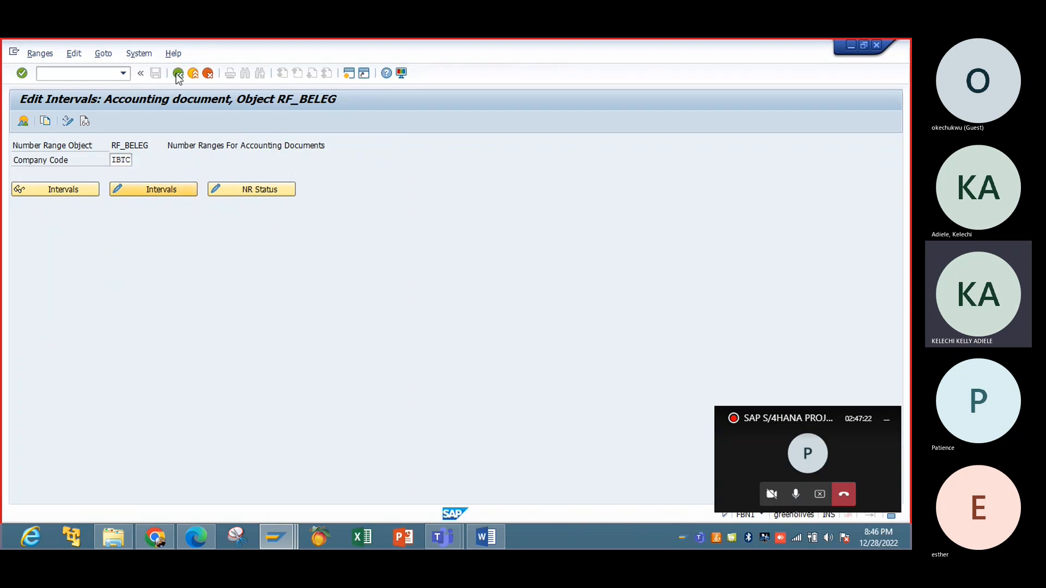
left_click(178, 74)
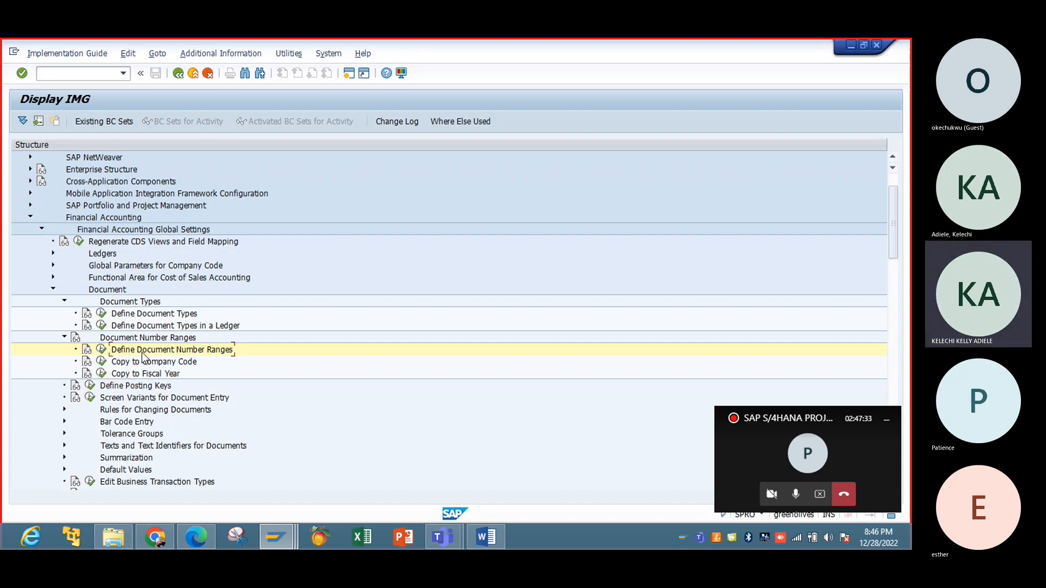
Open Copy to Company Code under Document Number Ranges, examine its selection options, and return to the implementation guide.
left_click(102, 362)
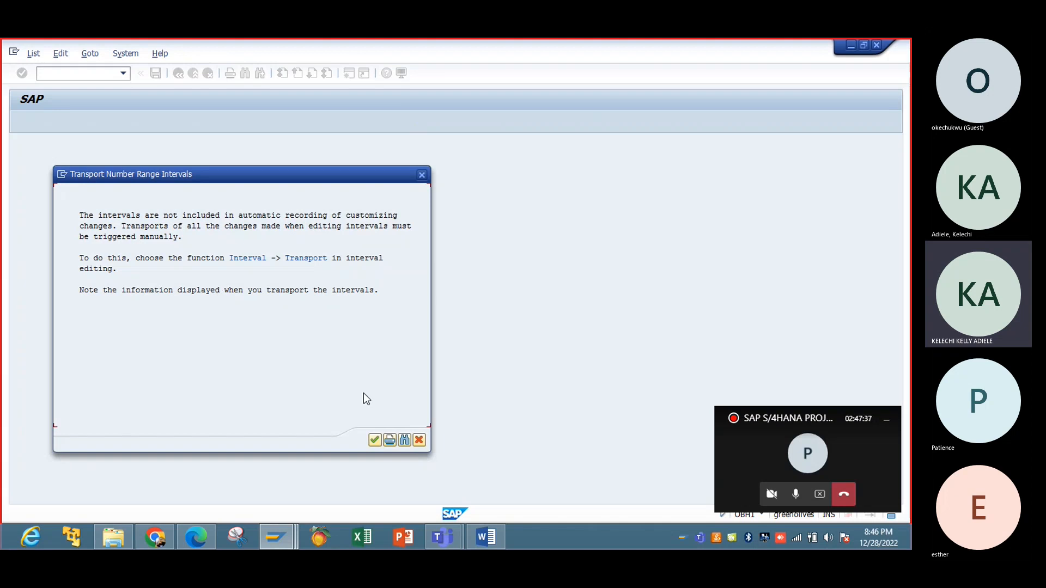
left_click(375, 441)
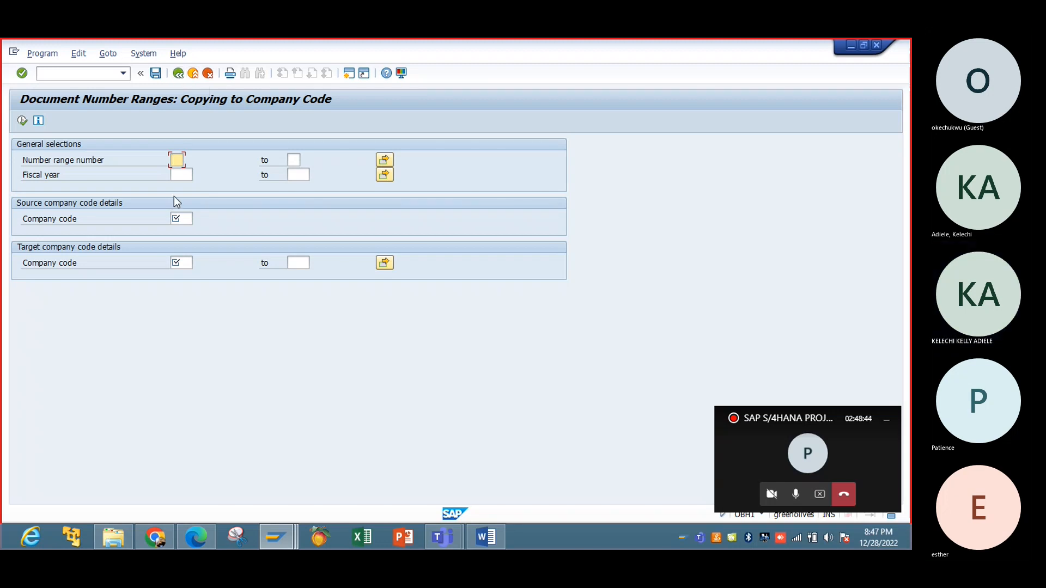
left_click(180, 76)
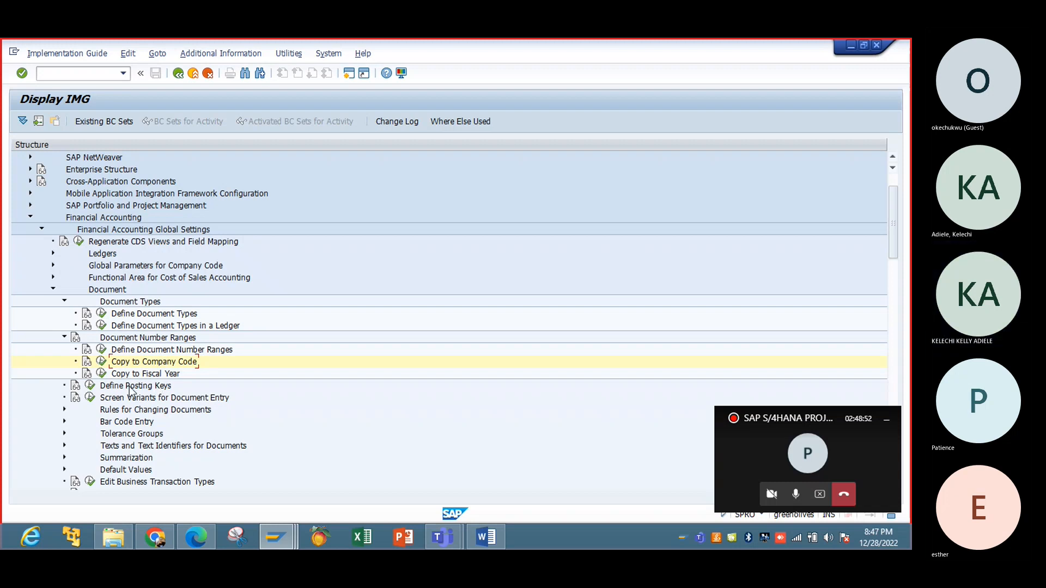
Open Define Posting Keys, review the customer, vendor, G/L account and asset posting keys, and return to the implementation guide.
left_click(90, 386)
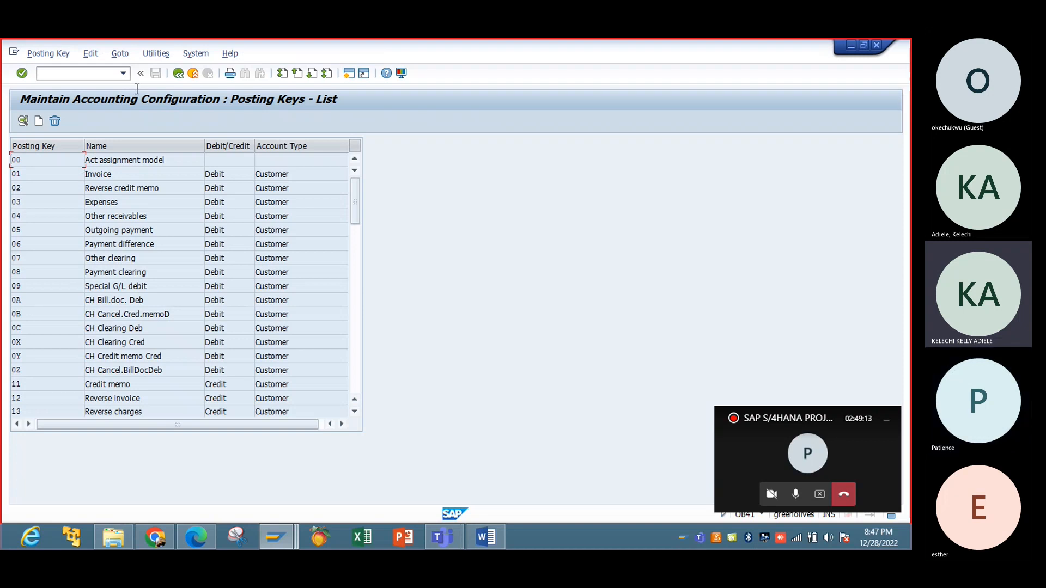
left_click(179, 73)
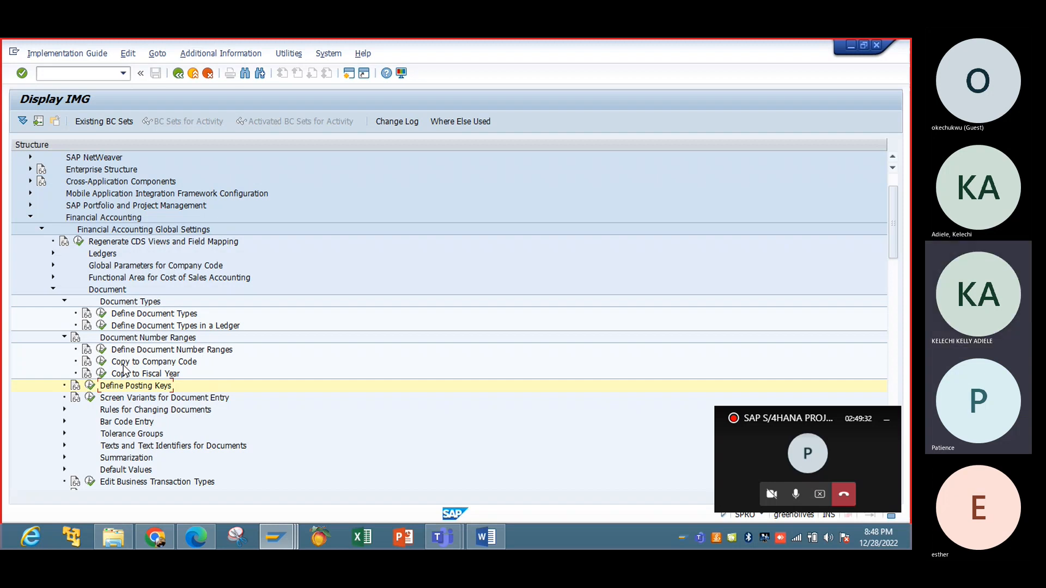
left_click(90, 387)
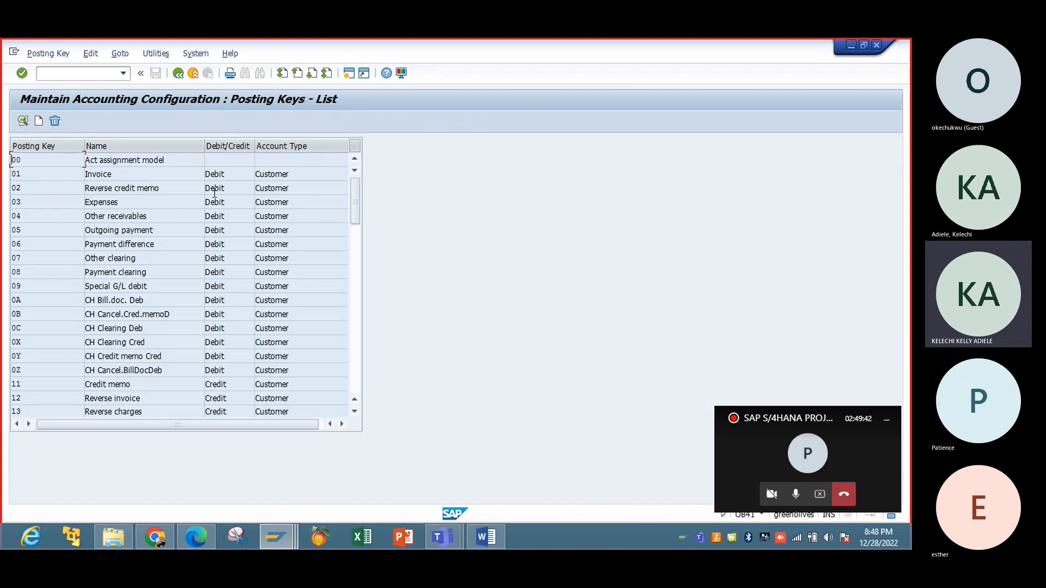
left_click(353, 355)
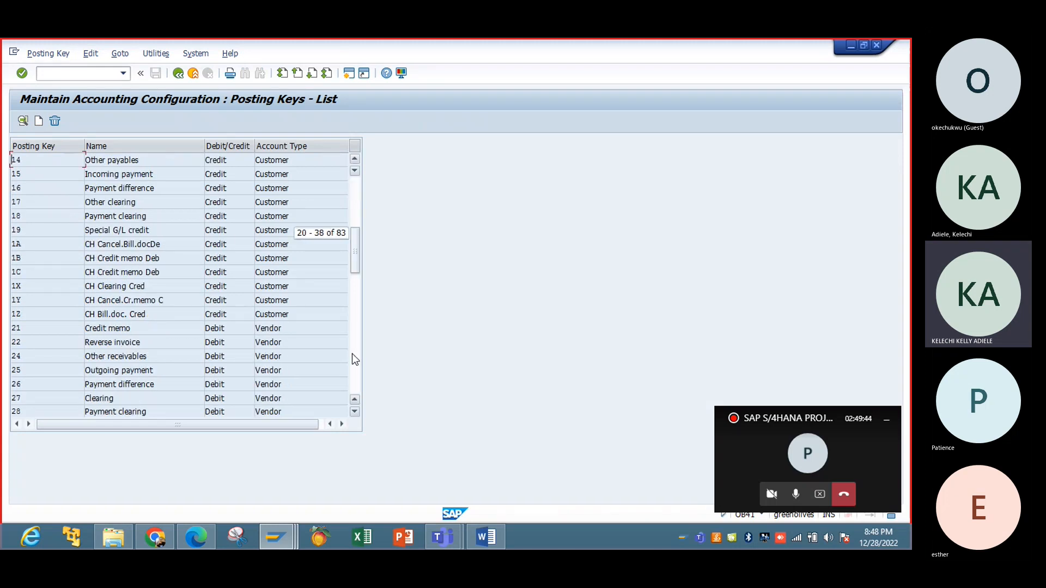
left_click(352, 354)
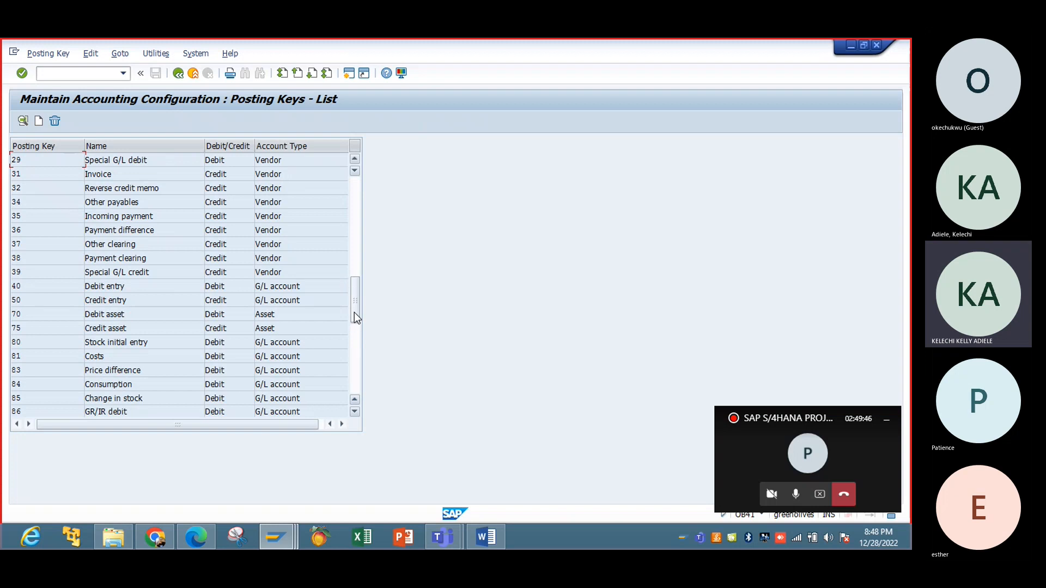
left_click_drag(354, 312, 355, 194)
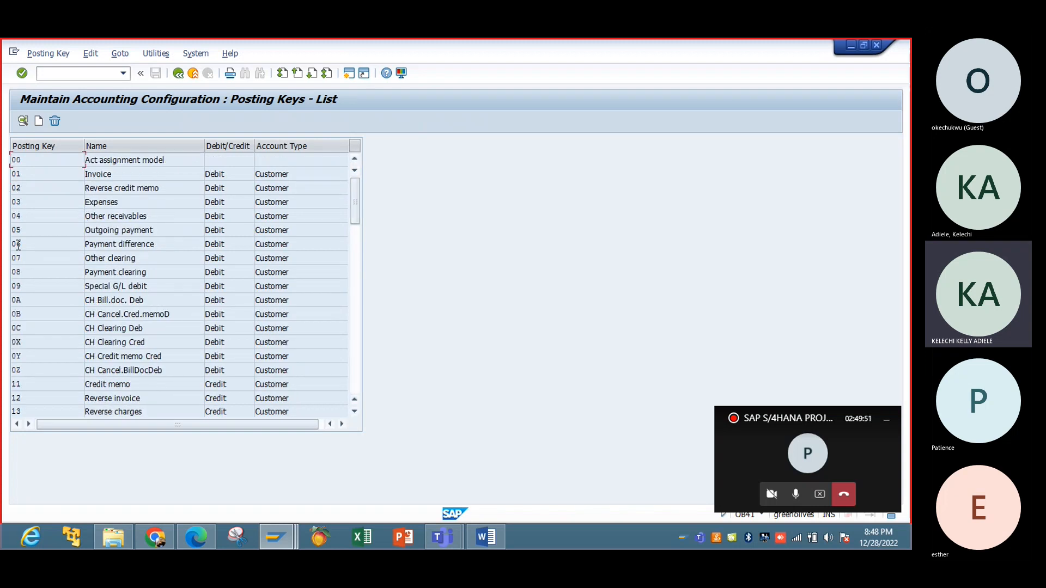
left_click(354, 385)
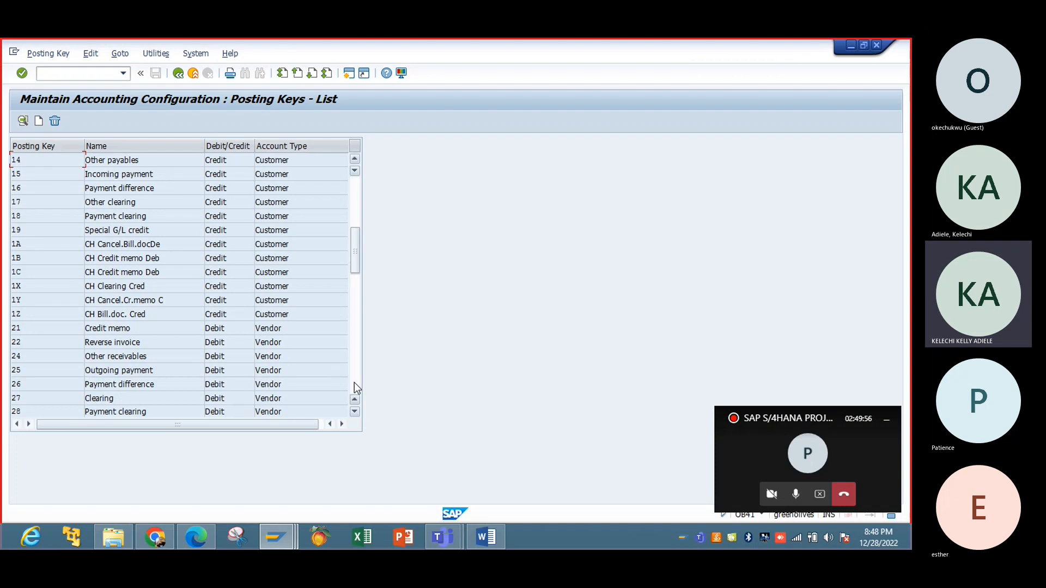
left_click(355, 382)
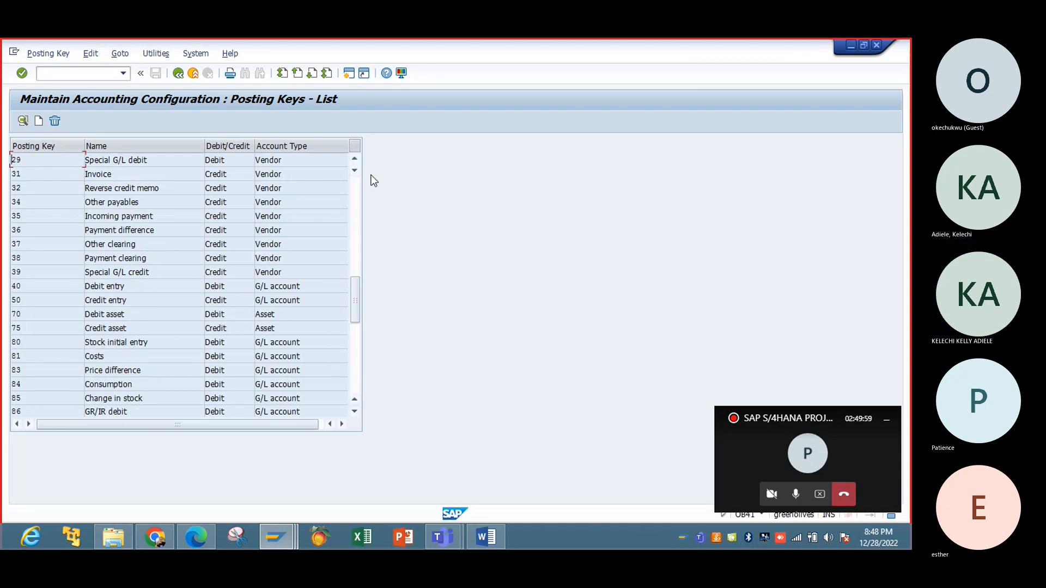
left_click(352, 182)
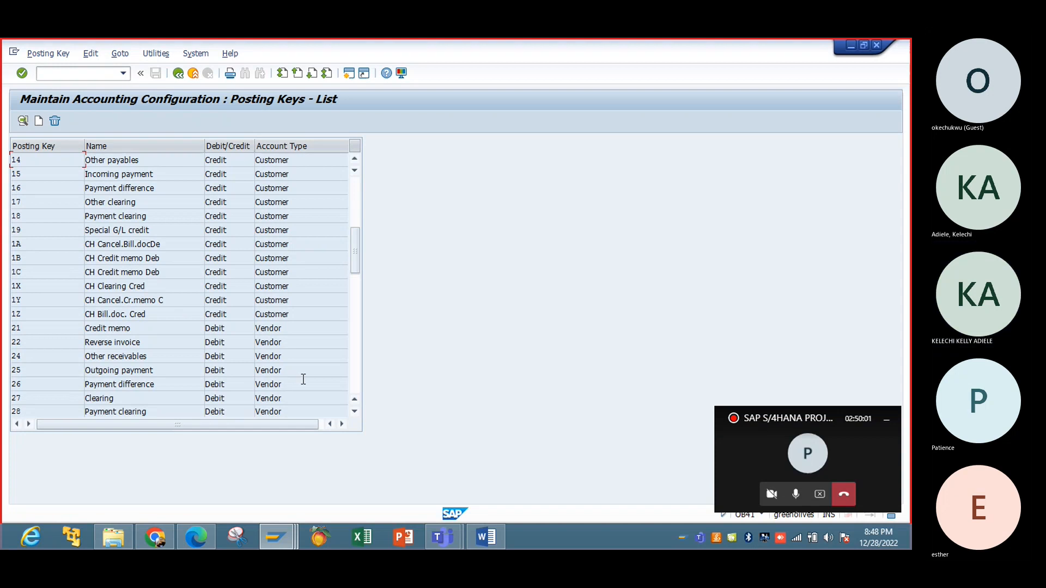
left_click(355, 412)
left_click(355, 412)
left_click(354, 412)
left_click(354, 412)
left_click(355, 412)
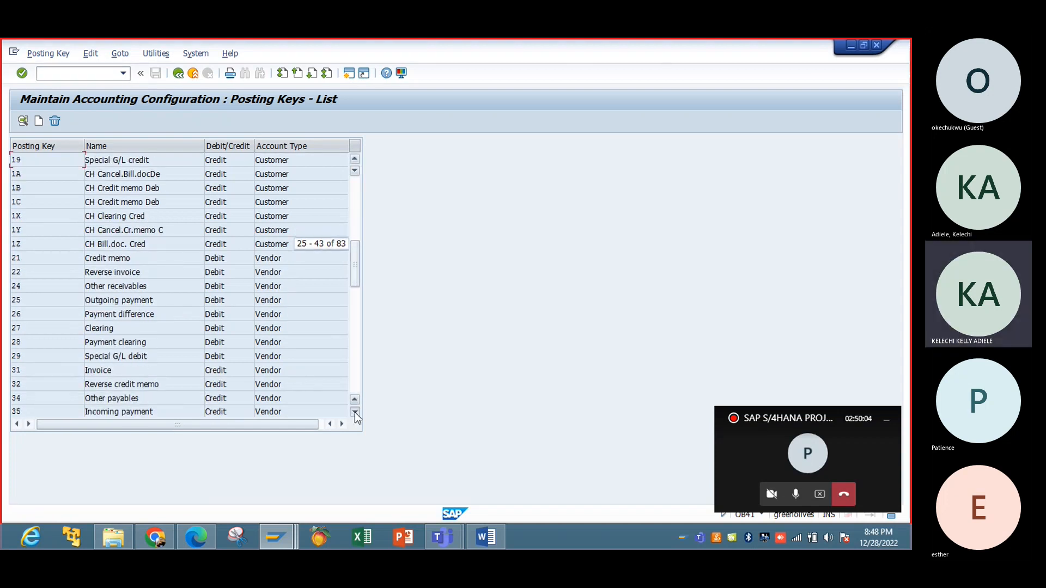
left_click(355, 412)
left_click(355, 412)
left_click(355, 411)
left_click(354, 412)
left_click(354, 412)
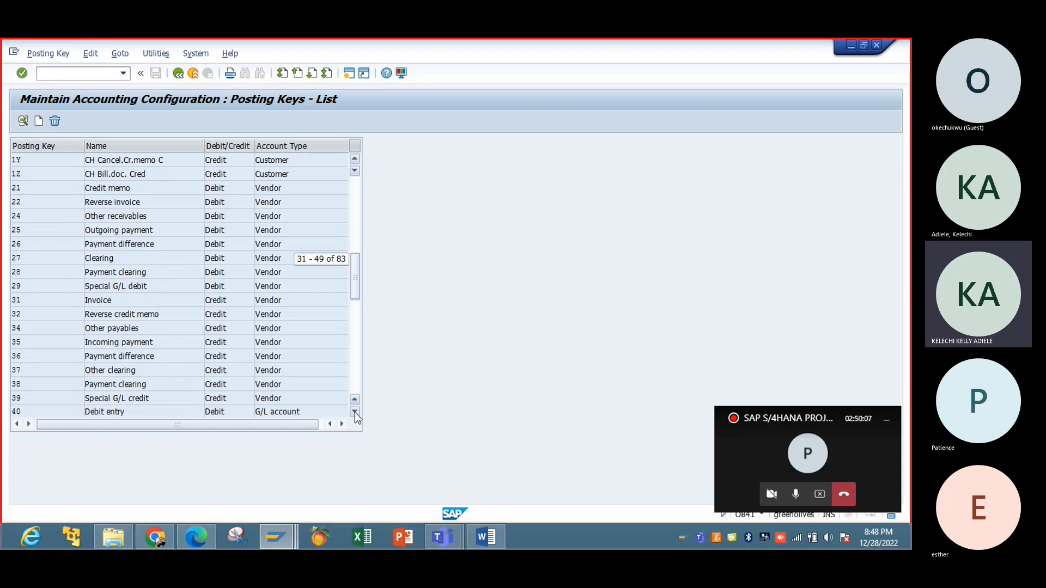
left_click(355, 412)
left_click(354, 411)
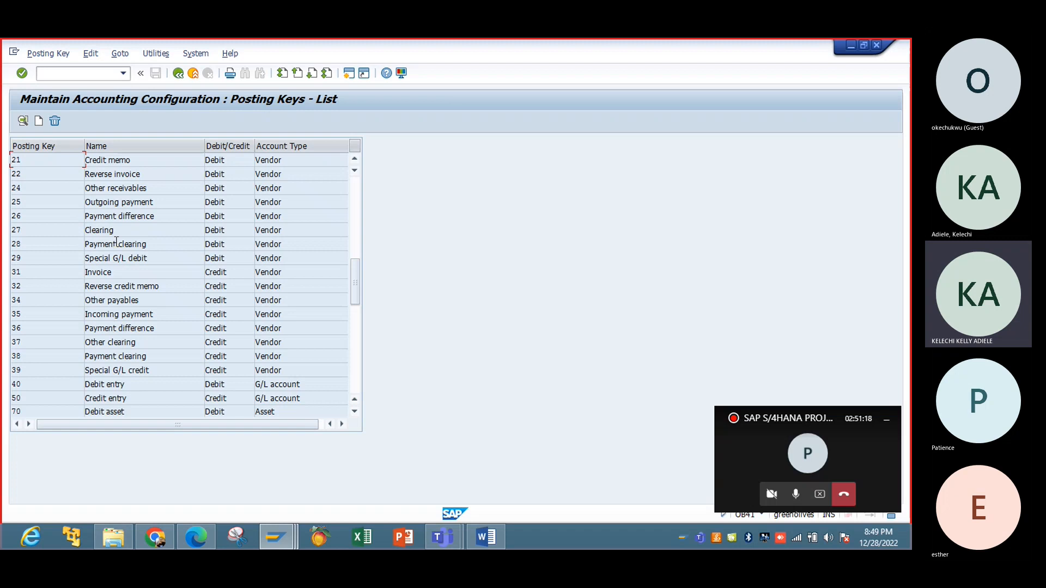
left_click(177, 74)
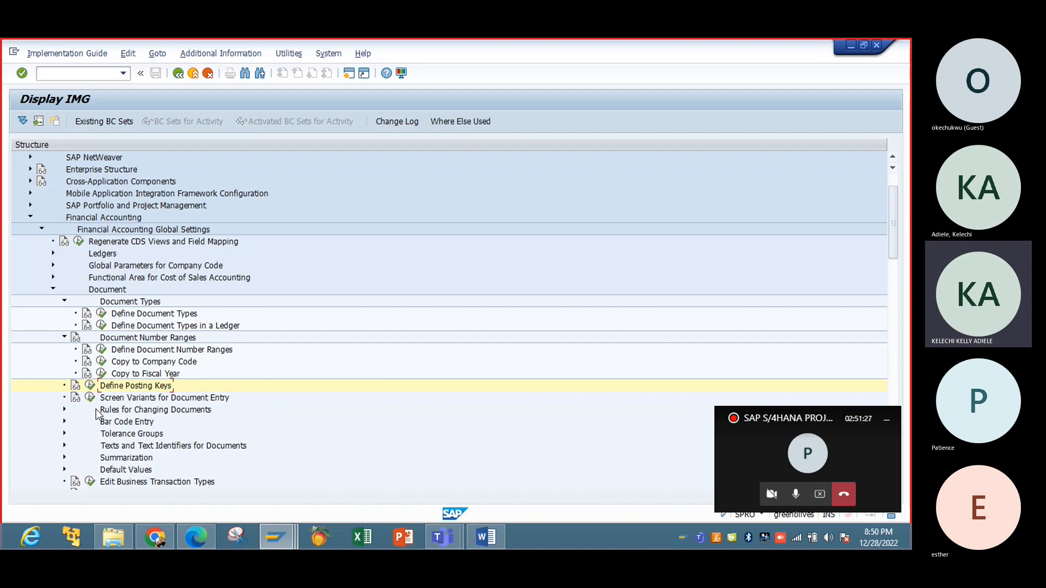
Expand Tolerance Groups, consult the Tolerances transaction codes in FICO - Basic TCode.pdf in the browser, and return to SAP's Display IMG.
left_click(64, 433)
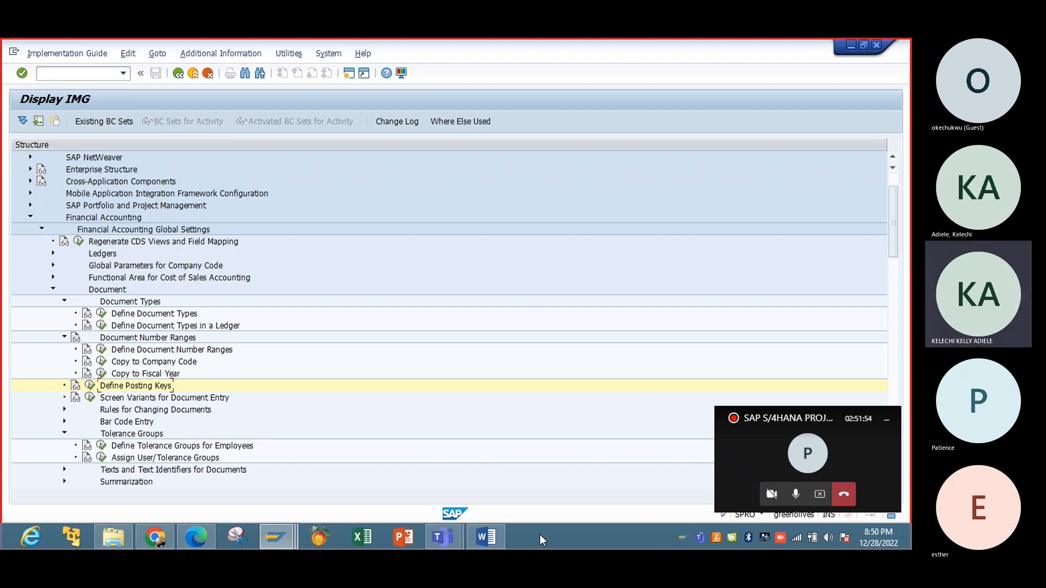
left_click(495, 540)
left_click(494, 541)
left_click(207, 545)
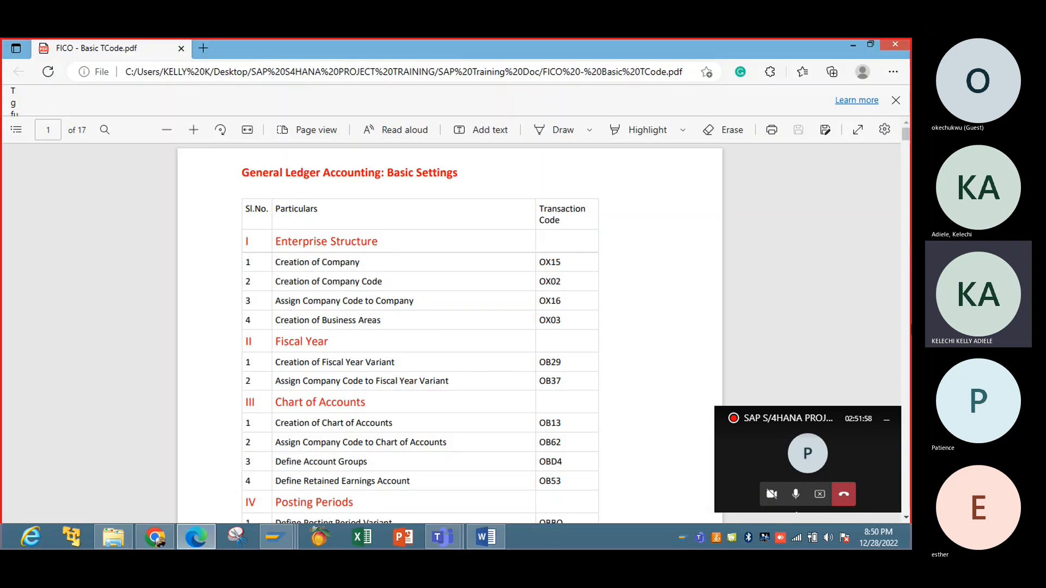
scroll(908, 523, "down", 5)
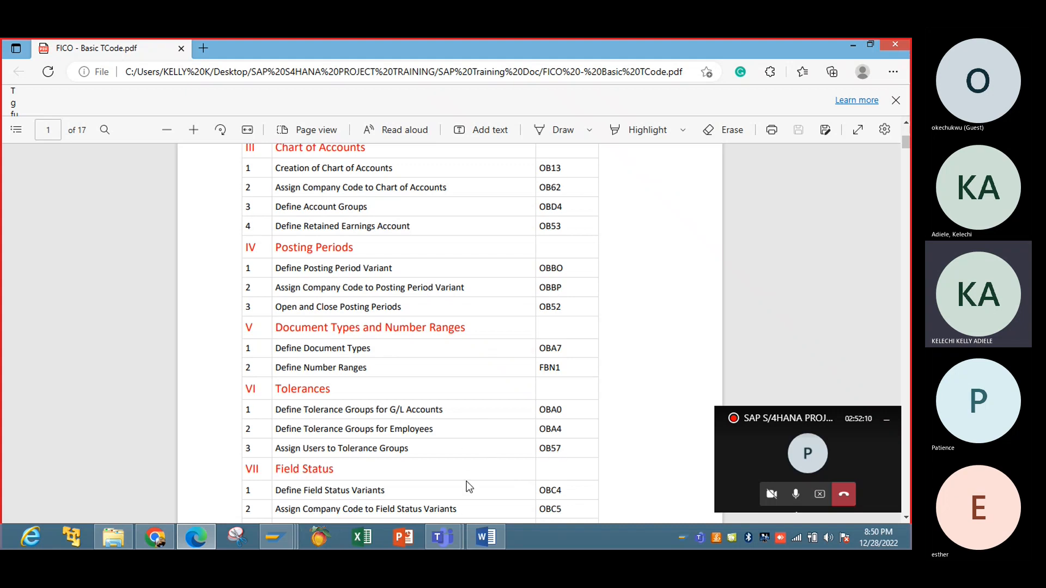
mouse_move(276, 538)
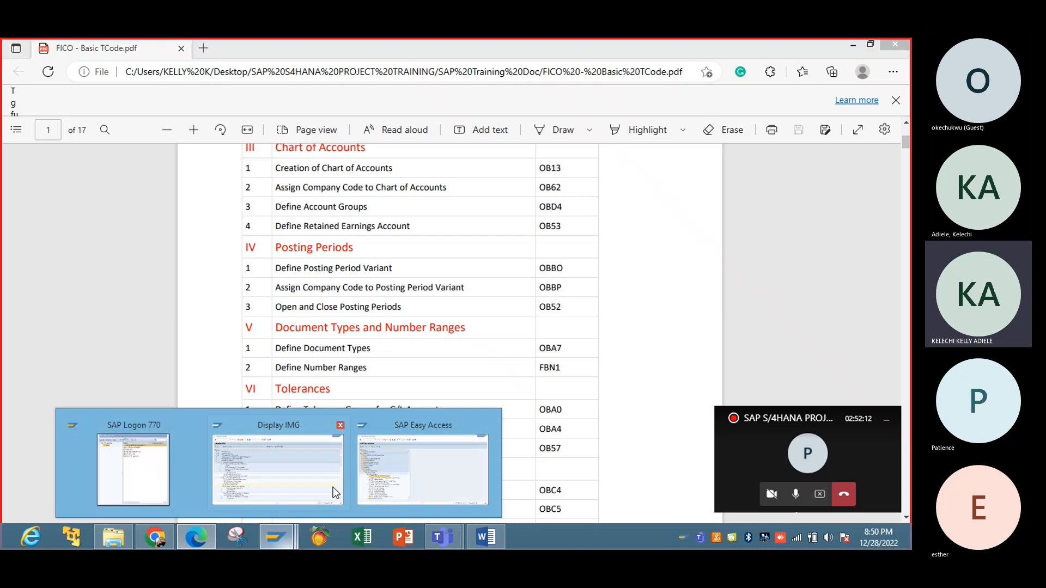
left_click(370, 489)
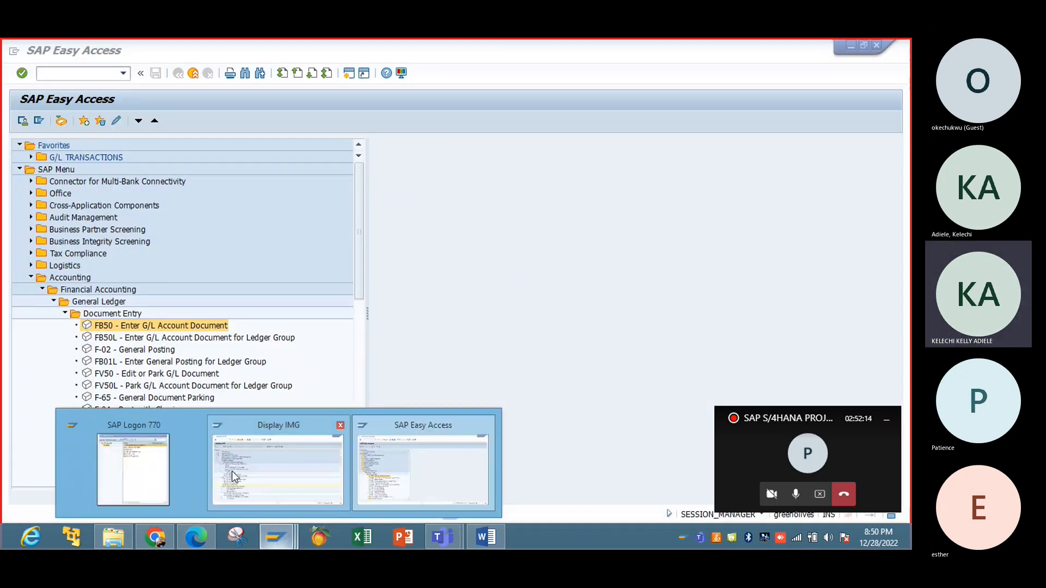
left_click(232, 471)
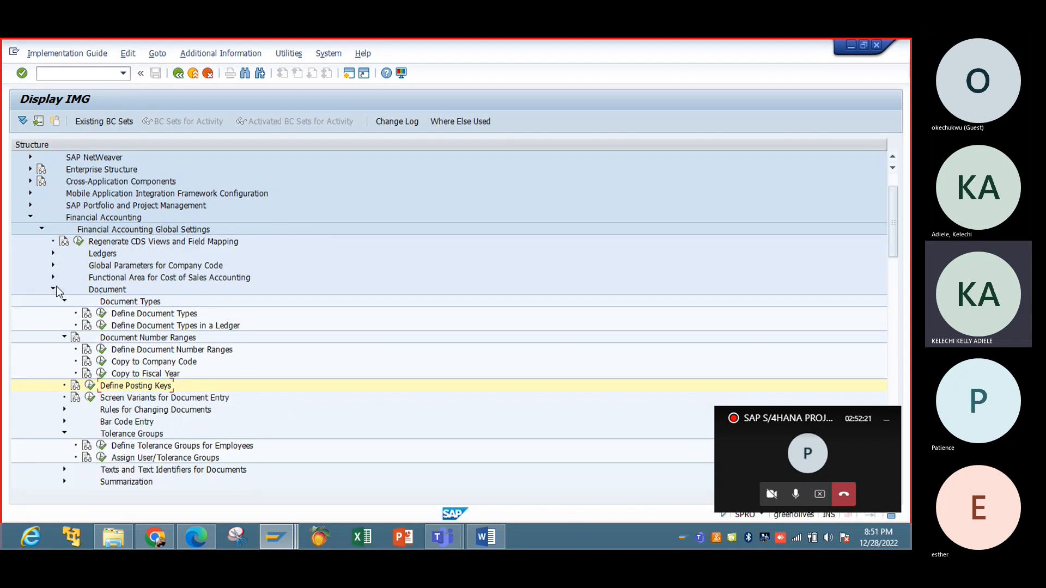
Open the Define Tolerance Groups for Employees activity.
left_click(103, 451)
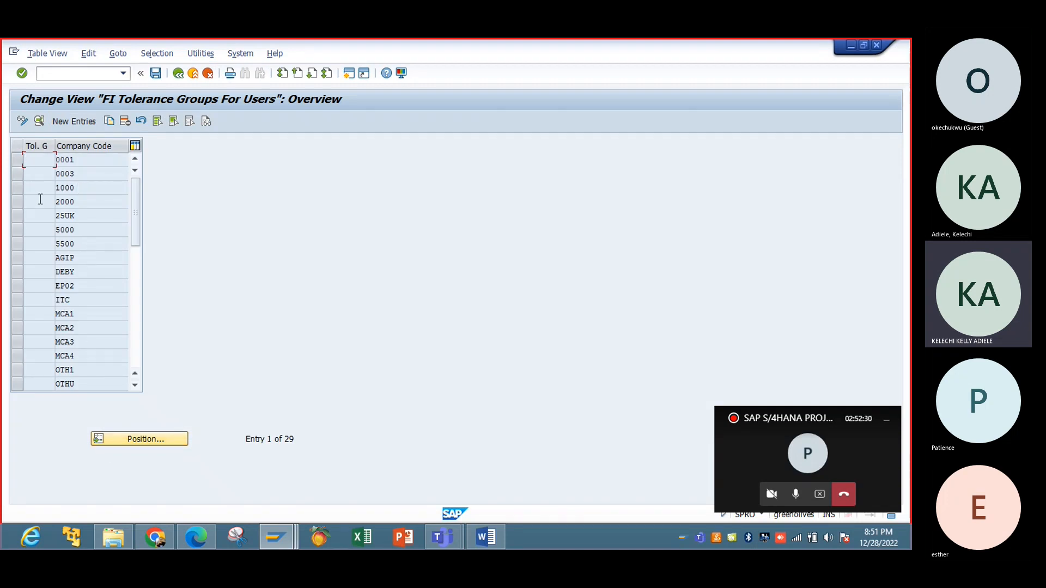
left_click(19, 161)
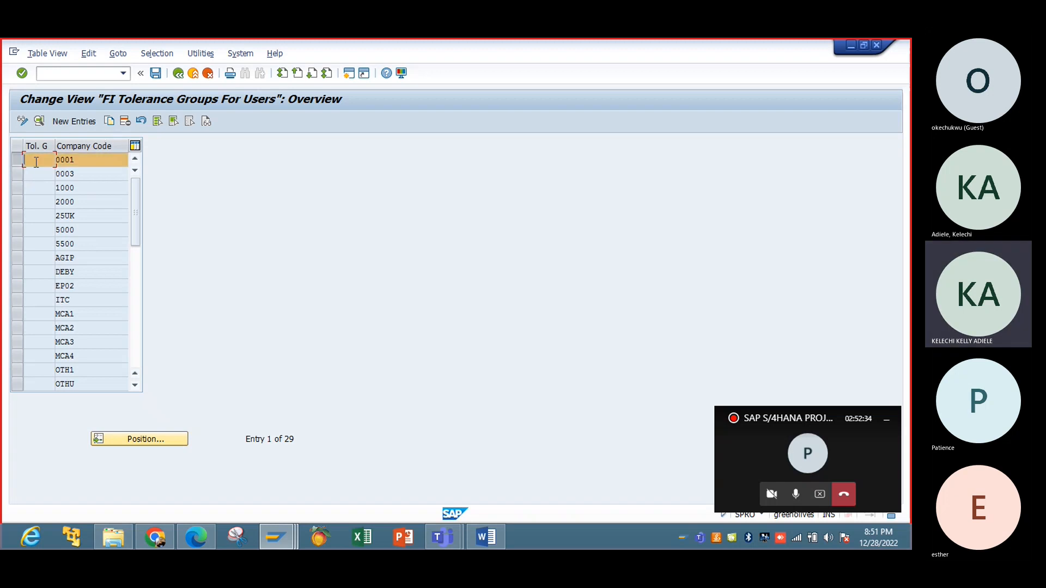
left_click(110, 121)
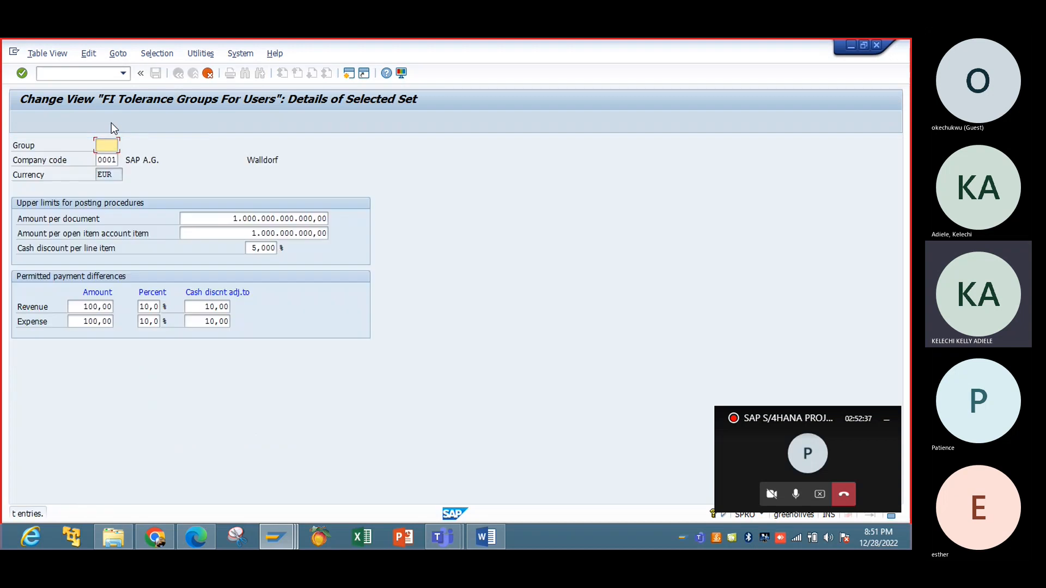
left_click(117, 162)
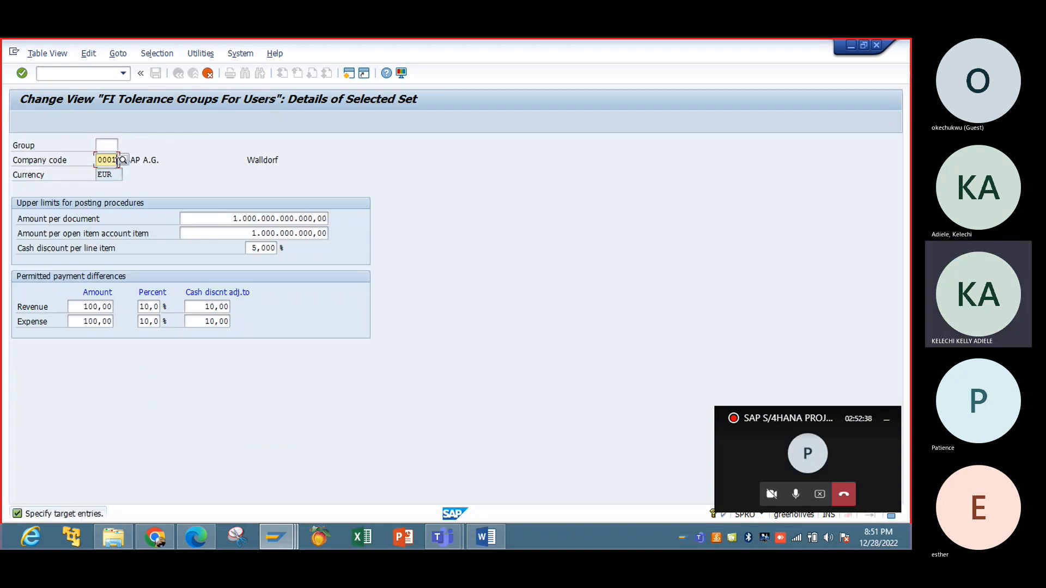
key("BackSpace")
key("BackSpace")
key("BackSpace")
key("BackSpace")
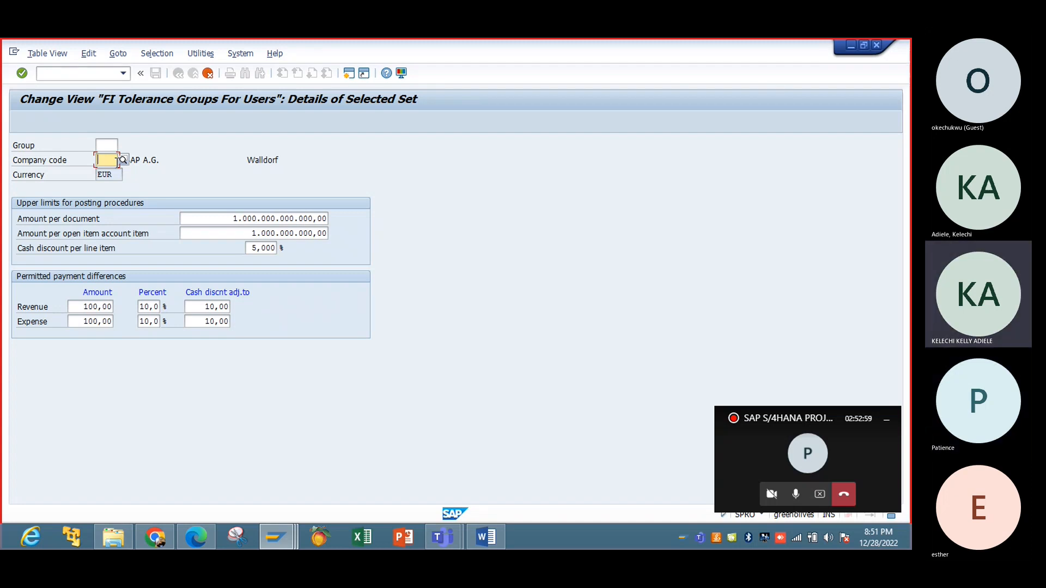
type("IBTC")
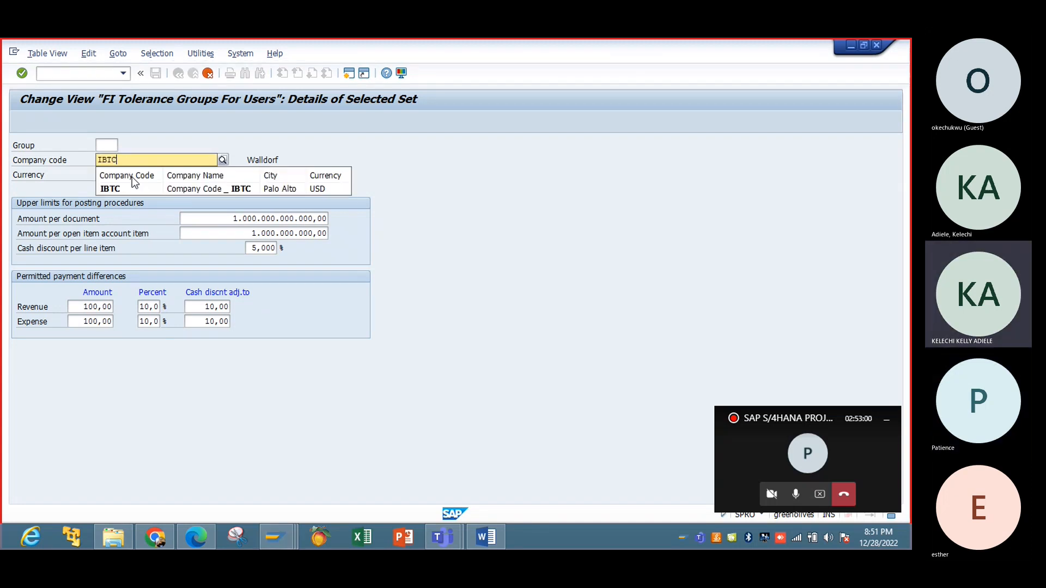
key("Return")
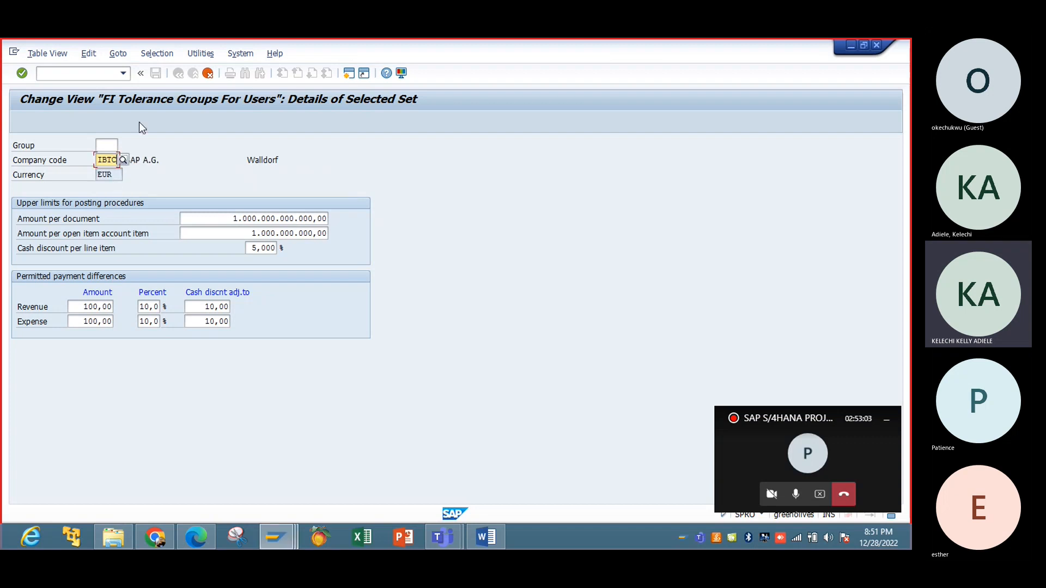
left_click(205, 72)
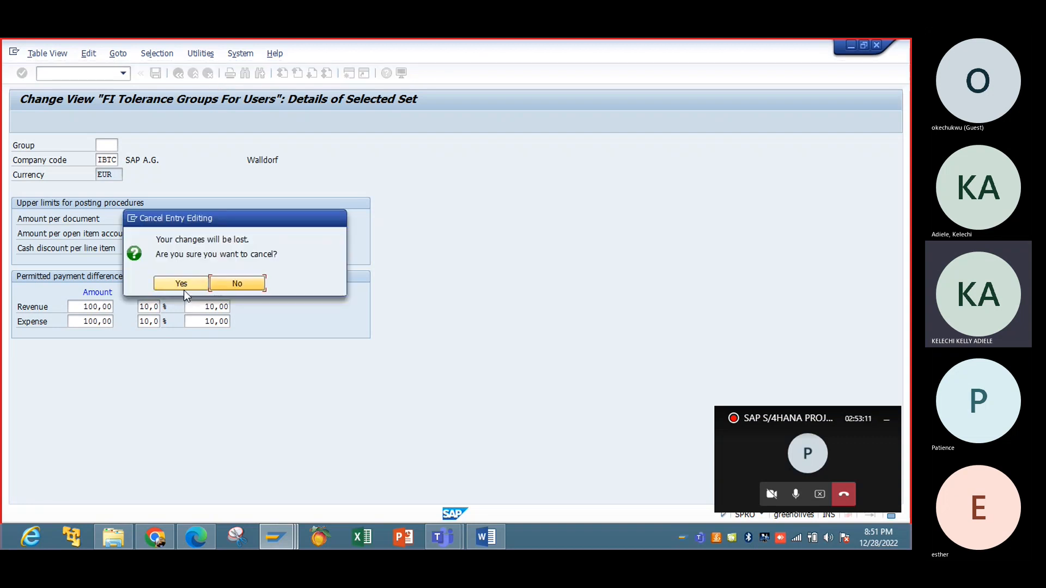
left_click(184, 289)
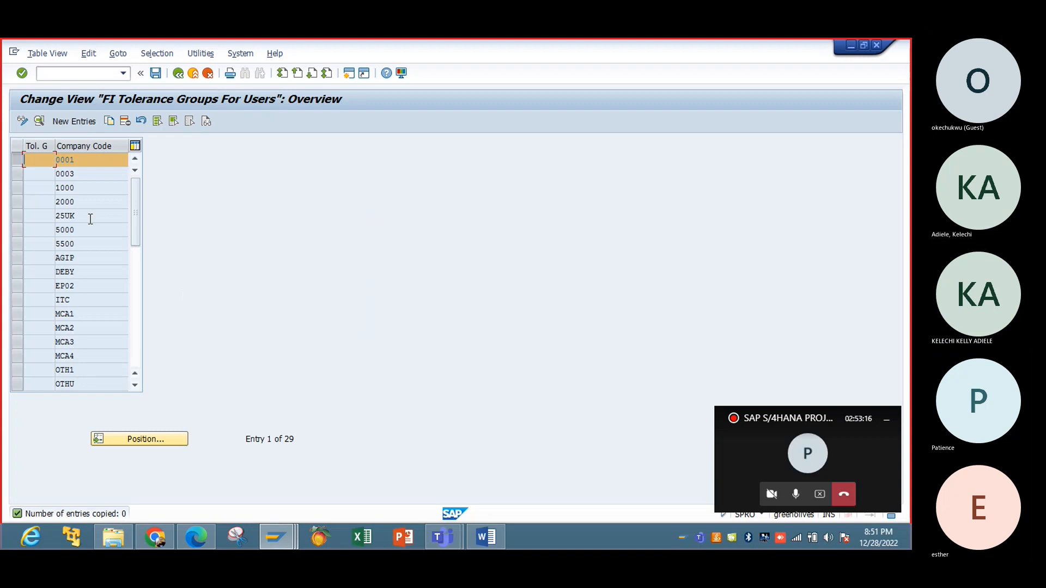
Browse the tolerance group entries and examine company code 0001's posting limits and permitted payment differences, returning to the overview.
left_click(134, 289)
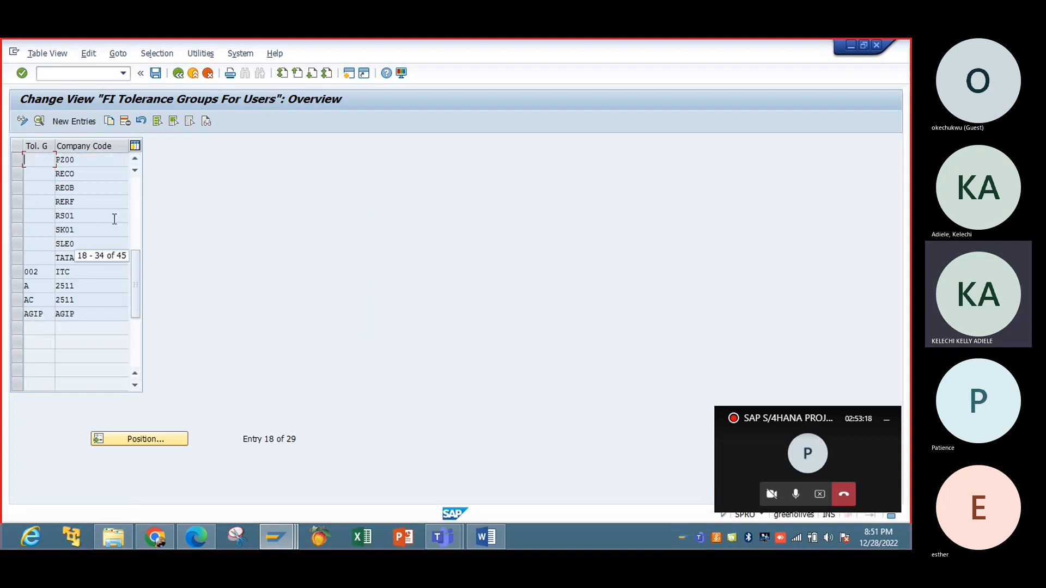
left_click(136, 192)
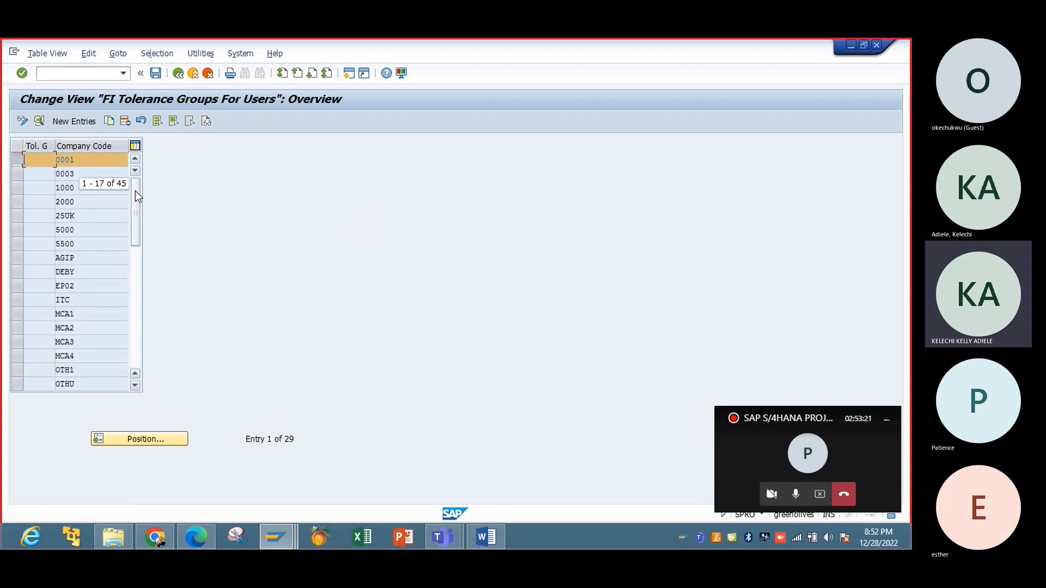
double_click(77, 230)
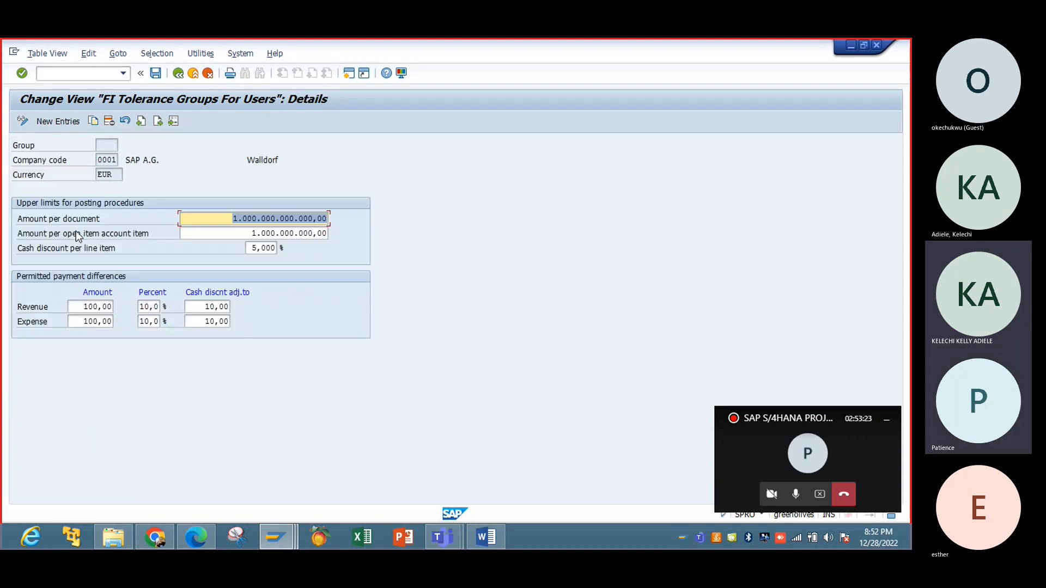
left_click(178, 73)
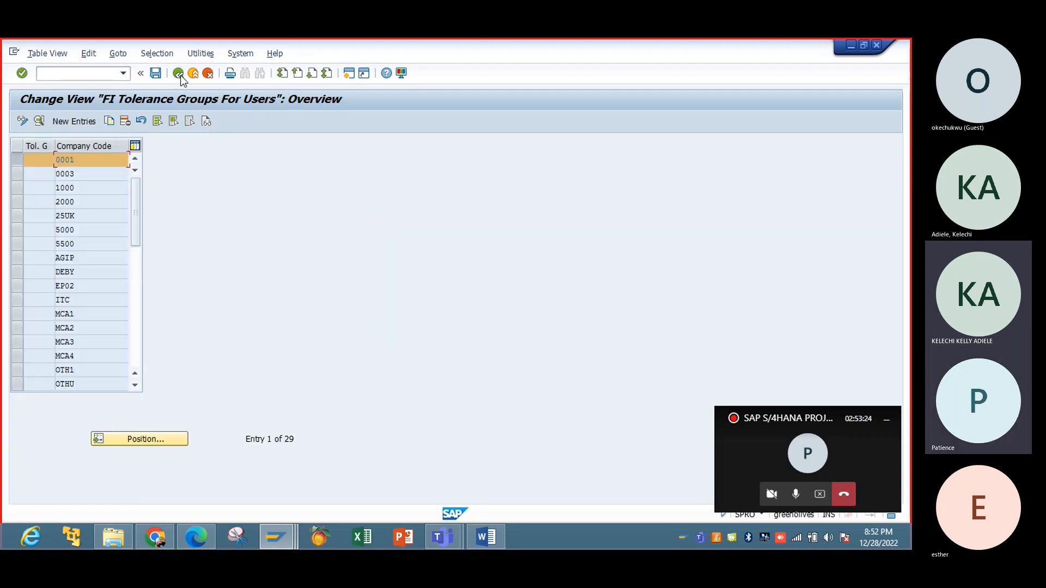
double_click(94, 175)
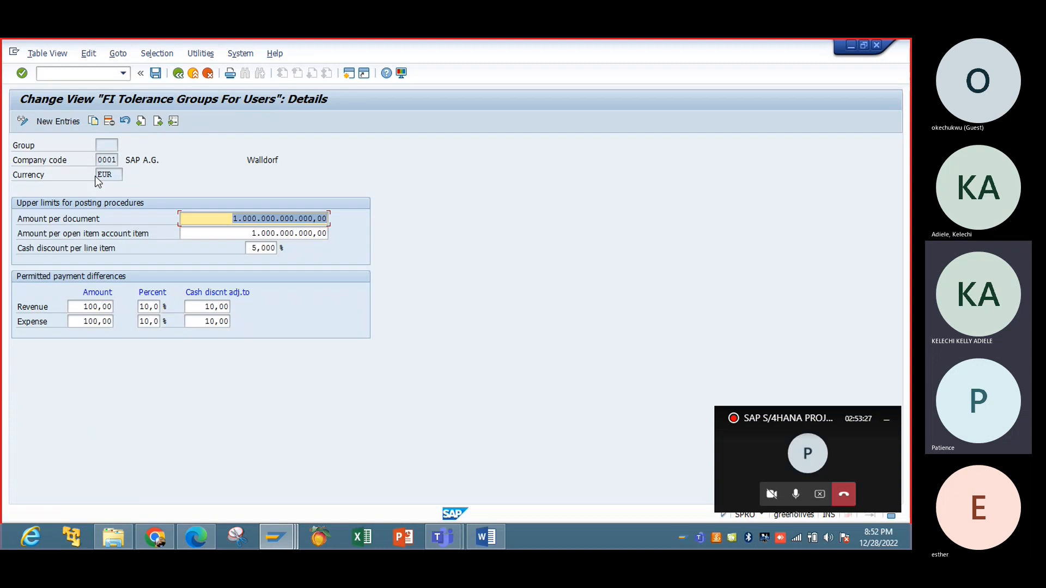
left_click(179, 73)
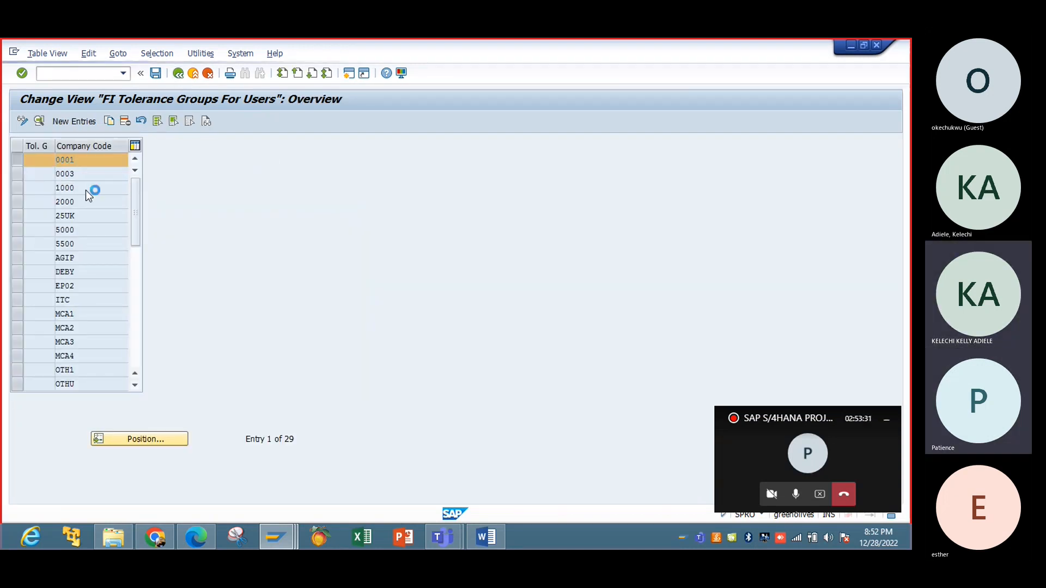
left_click(178, 73)
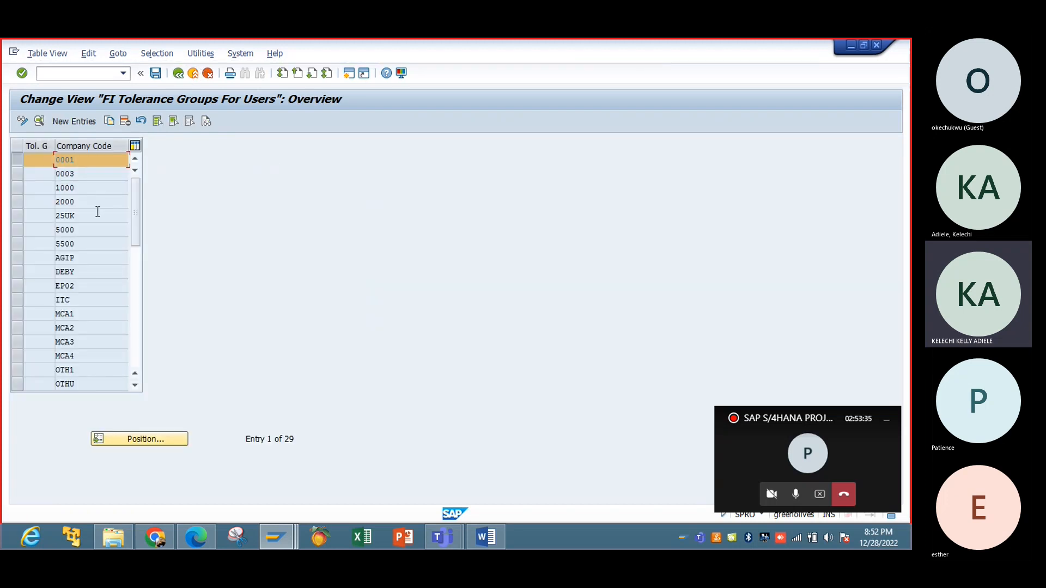
double_click(97, 208)
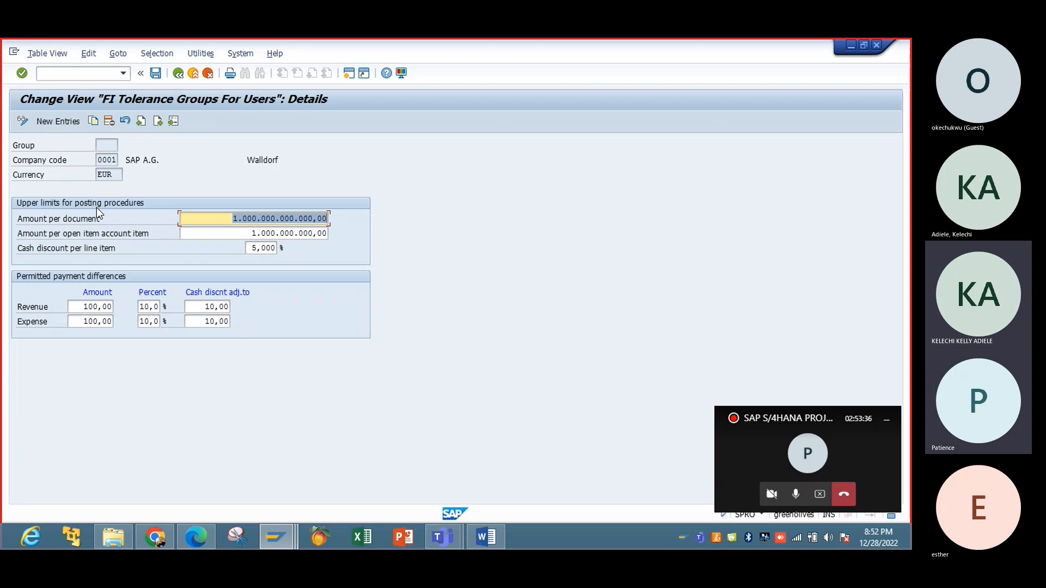
left_click(178, 73)
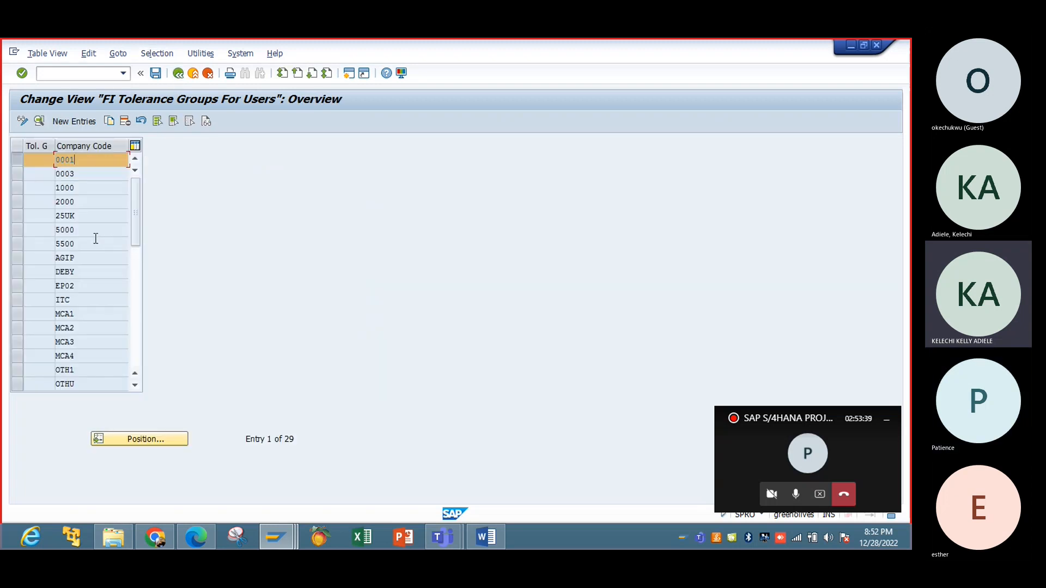
double_click(93, 246)
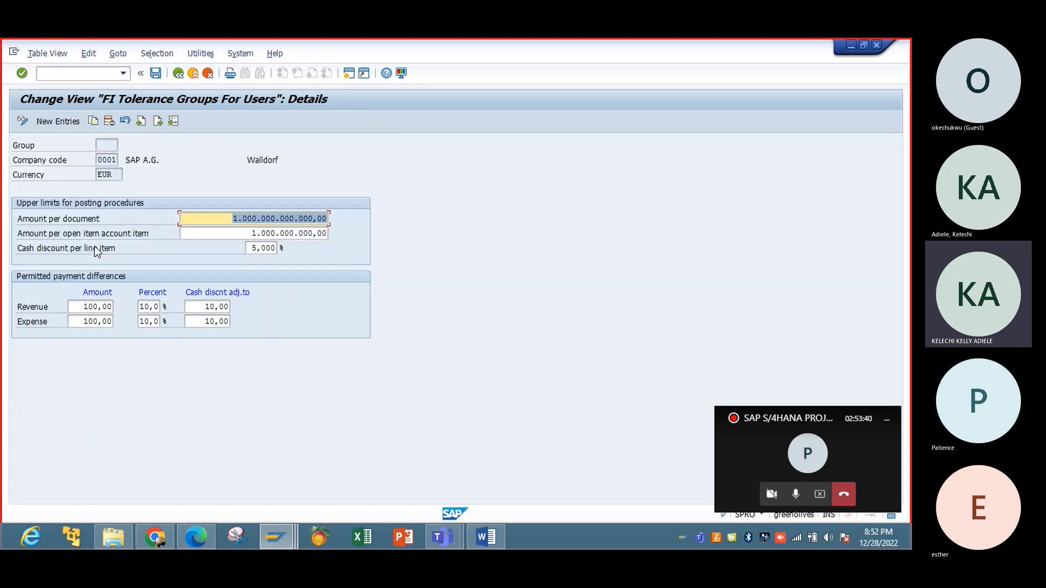
left_click(179, 73)
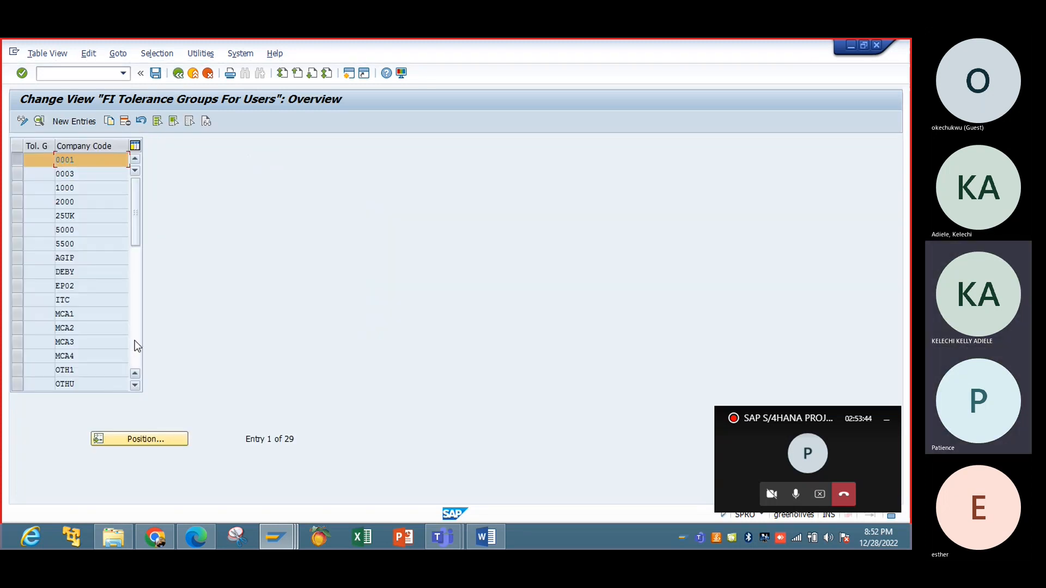
key("F2")
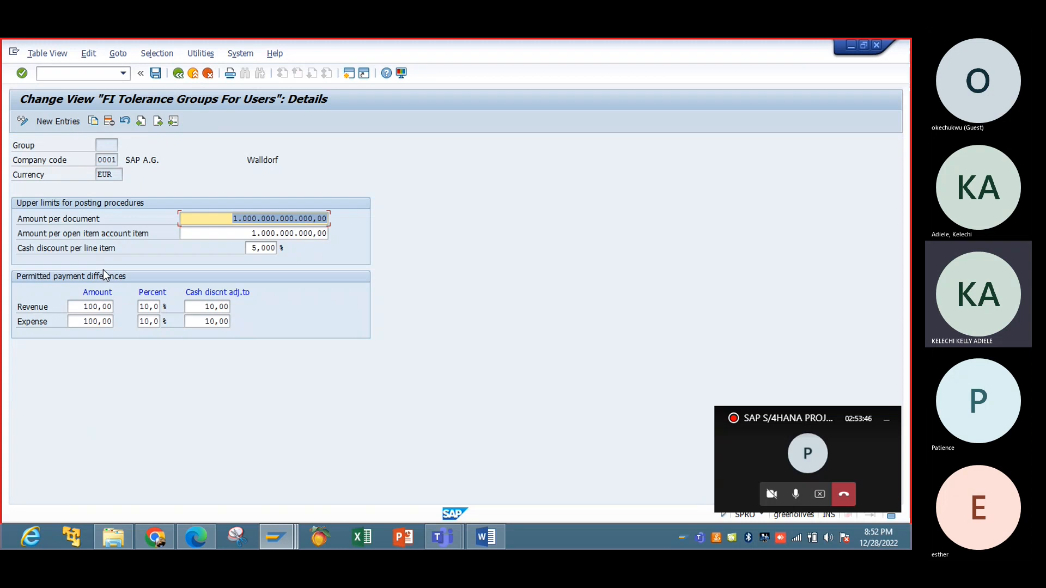
left_click(178, 73)
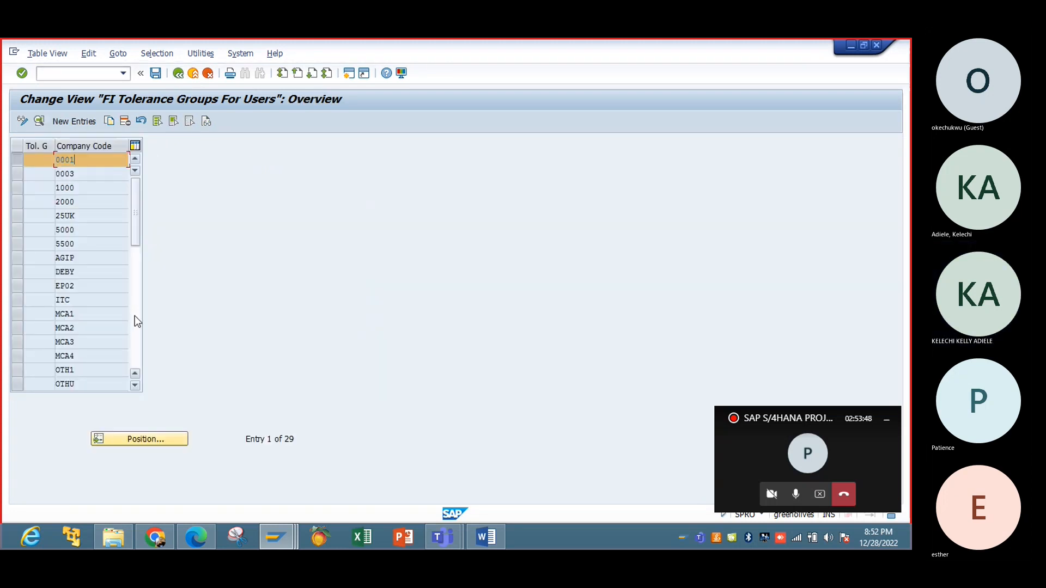
Examine the details of tolerance group AGIP for company code AGIP and return to the overview.
left_click(135, 321)
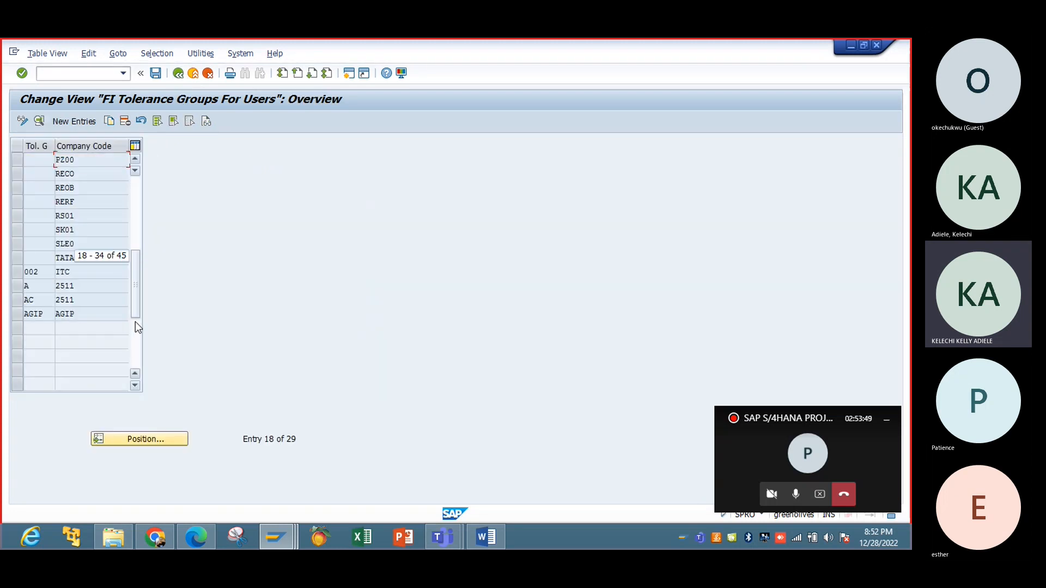
double_click(95, 314)
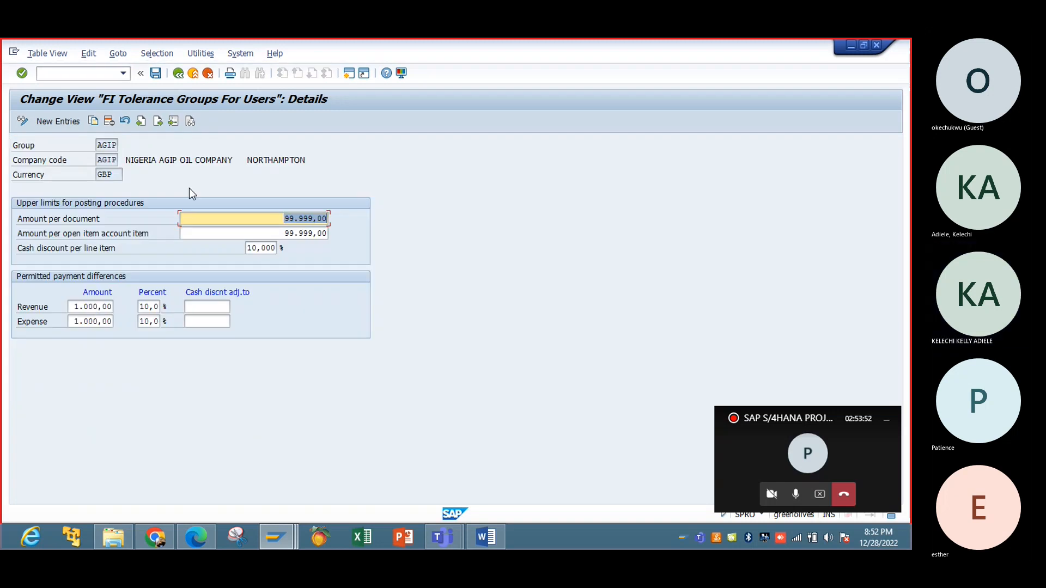
left_click(178, 73)
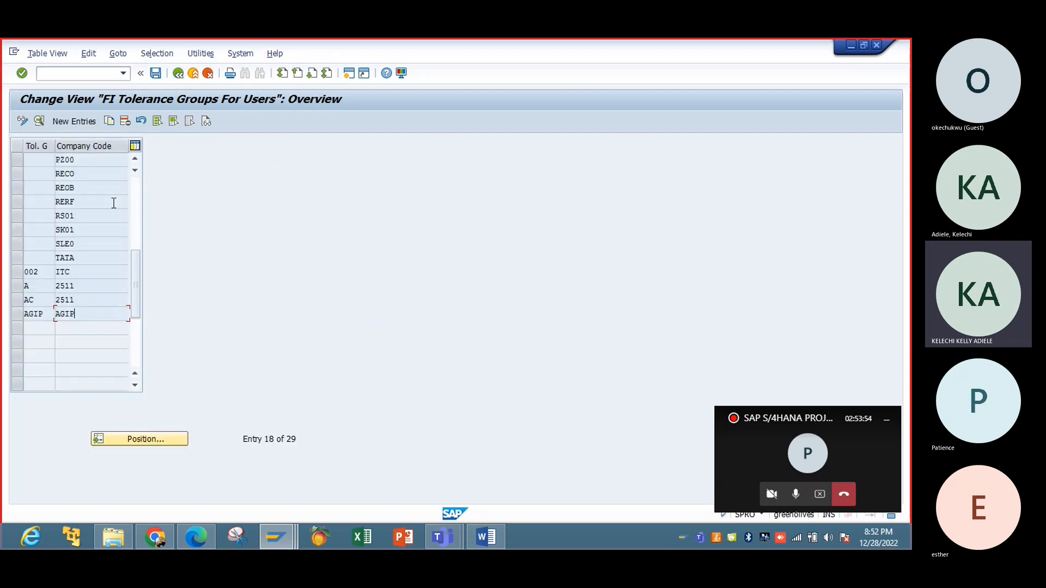
Reopen company code 0001's tolerance details and examine the amount per document and amount per open item account item.
left_click(132, 192)
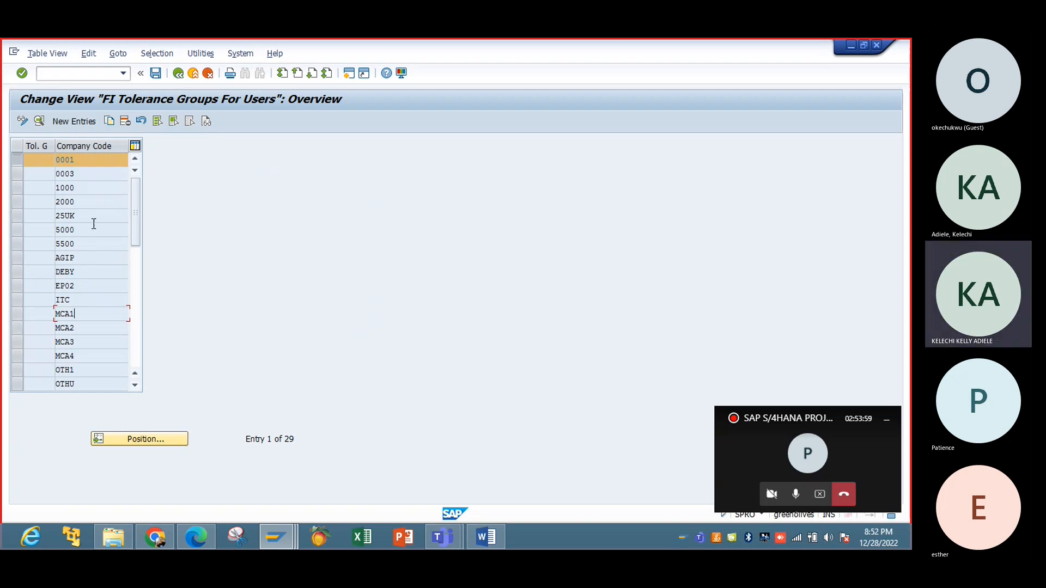
left_click(96, 201)
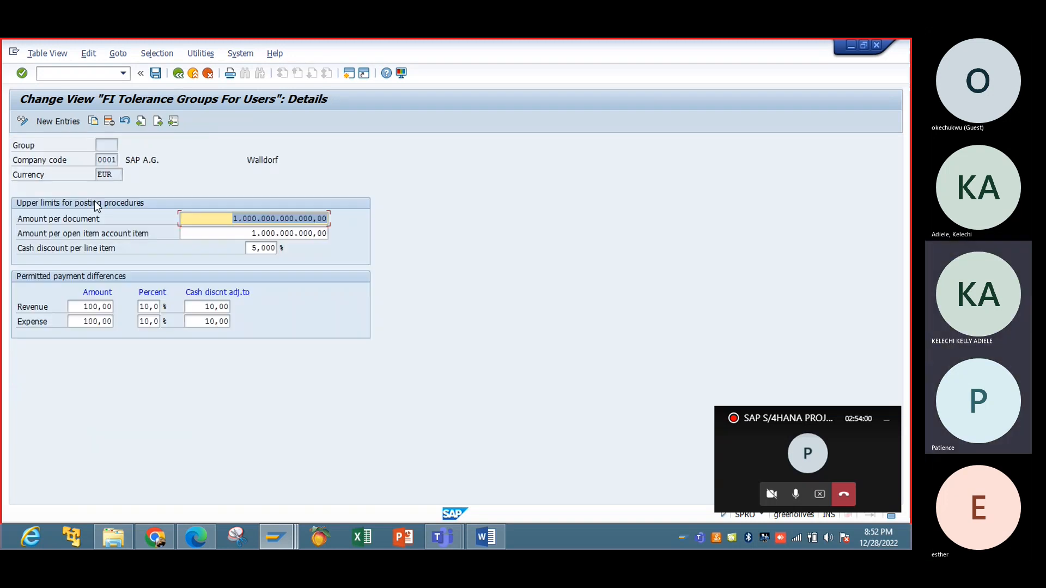
left_click(176, 73)
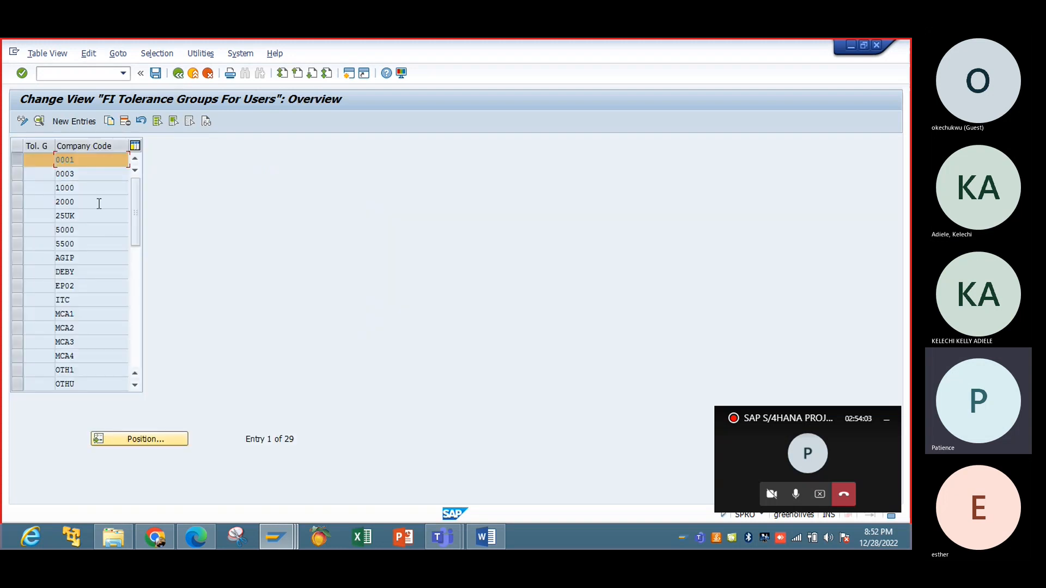
double_click(86, 263)
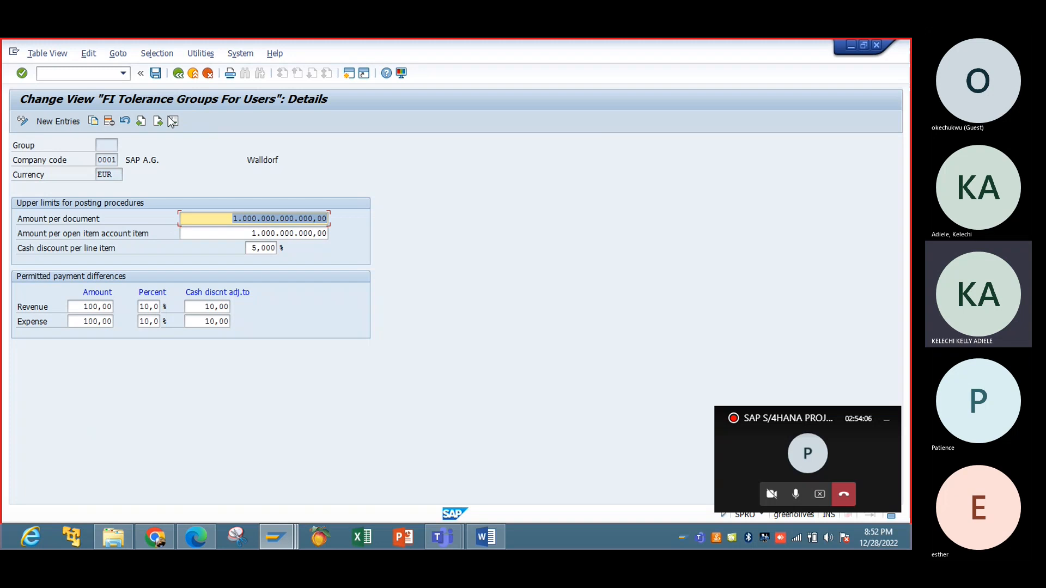
left_click(179, 74)
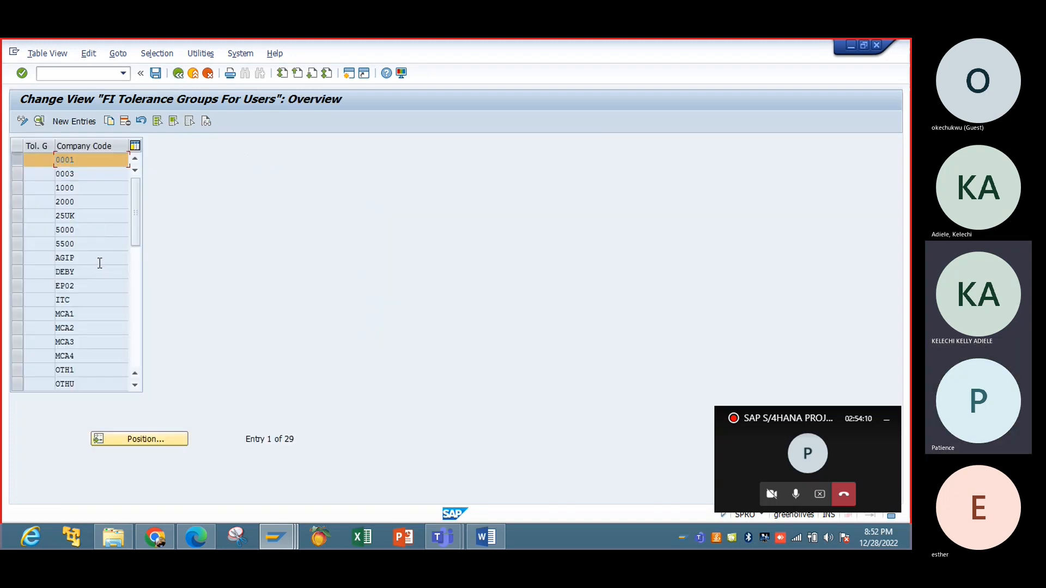
key("F2")
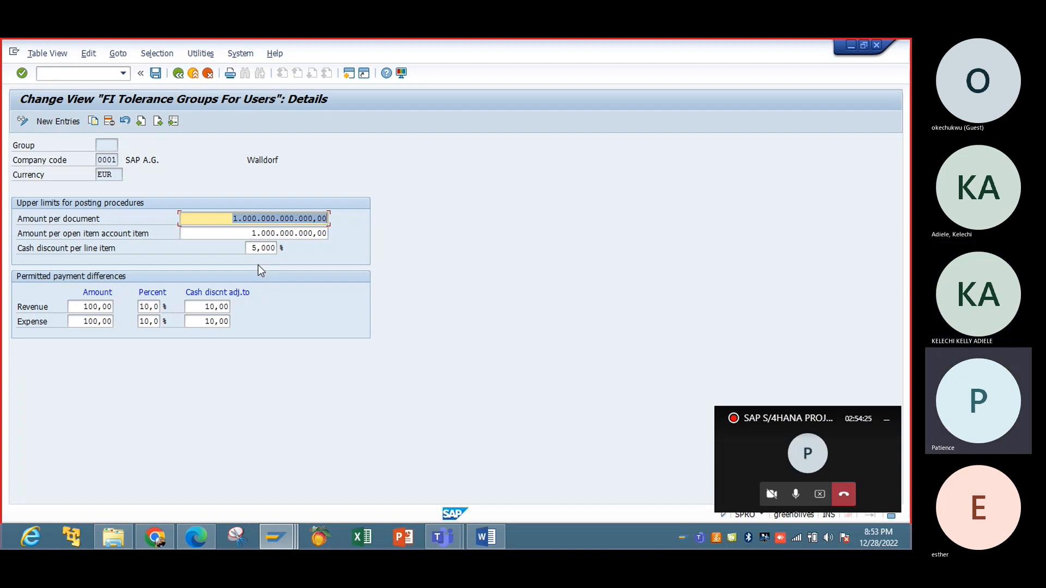
right_click(257, 218)
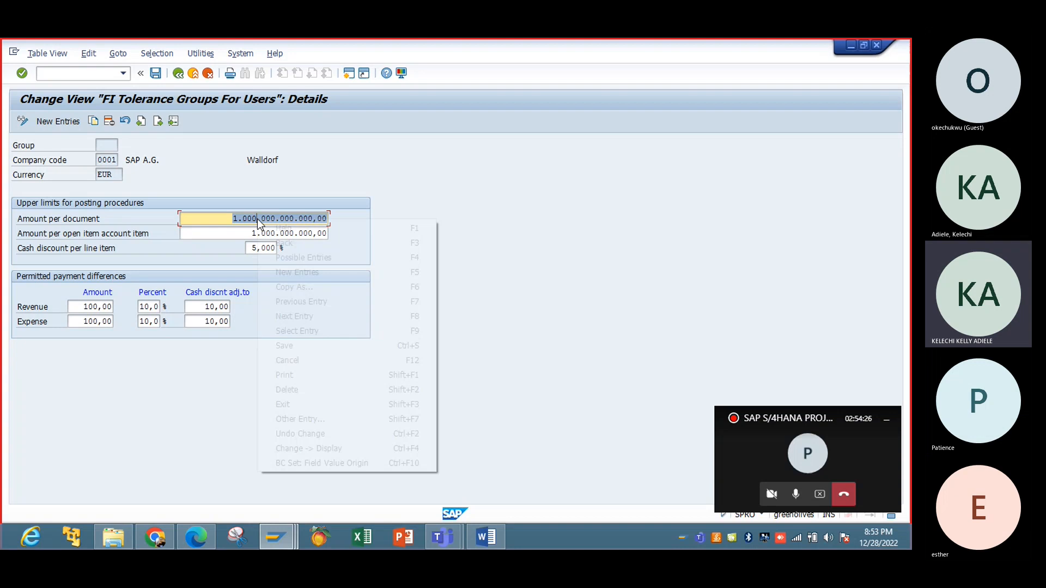
left_click(244, 234)
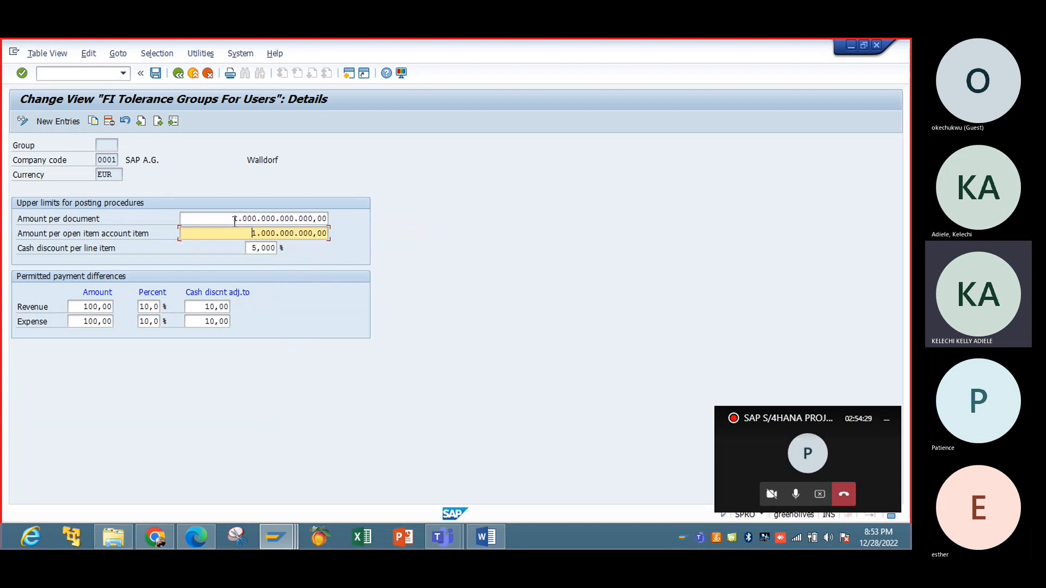
left_click(234, 219)
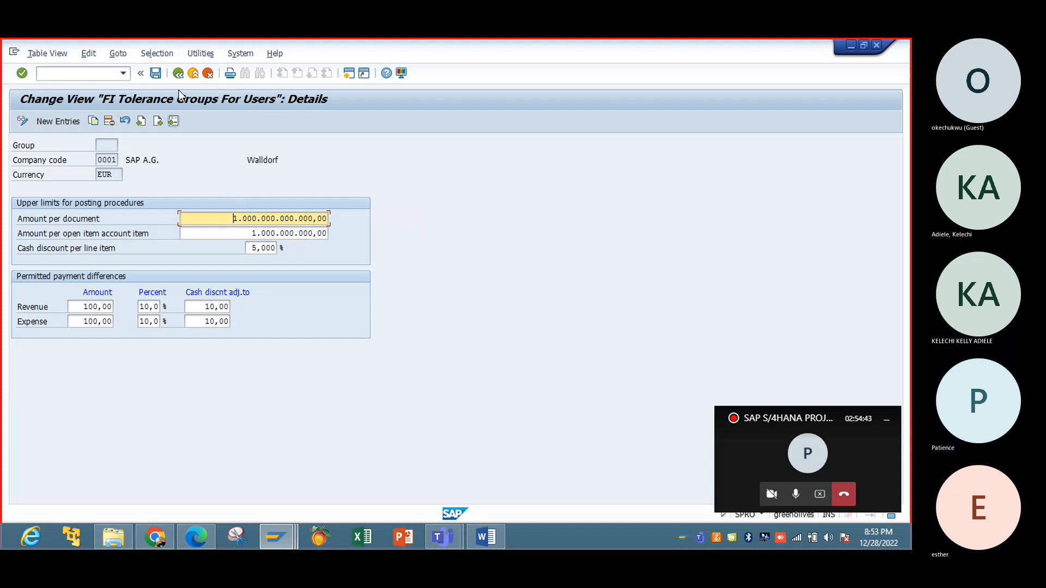
Start a new employee tolerance group entry for company code IBTC, leaving the group name blank.
left_click(71, 123)
left_click(113, 161)
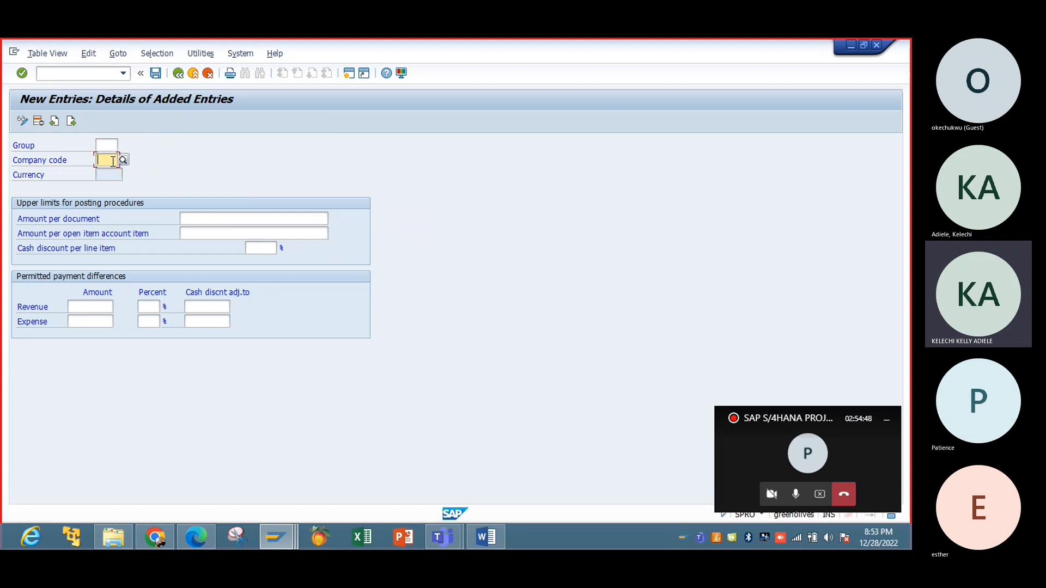
type("IBTC")
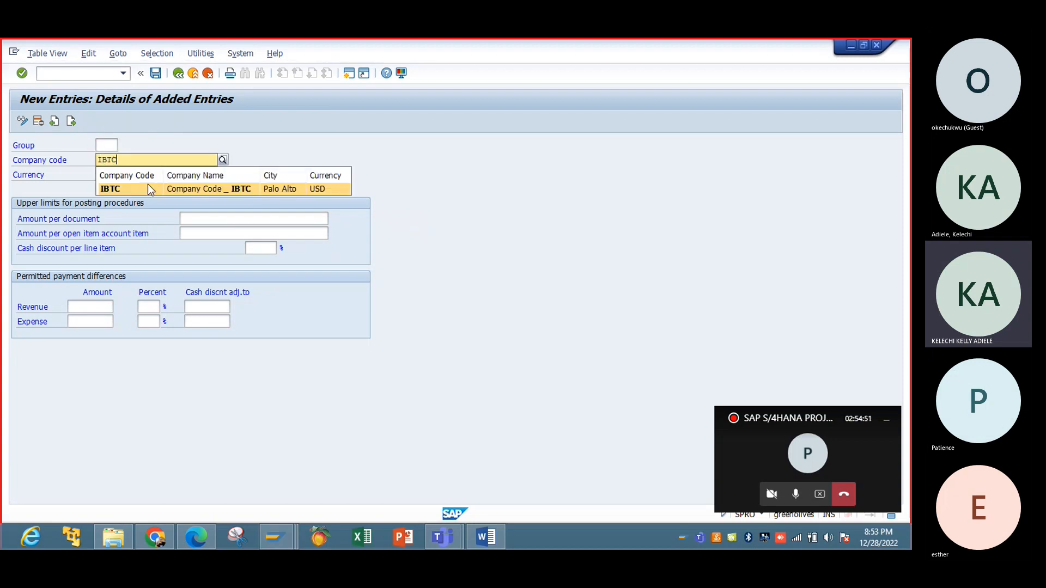
left_click(148, 185)
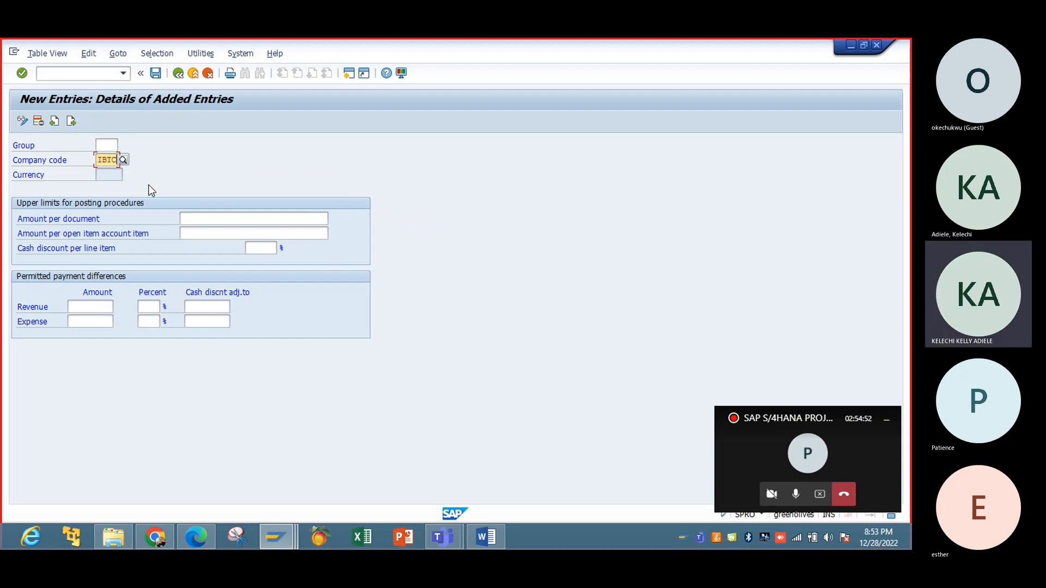
key("Return")
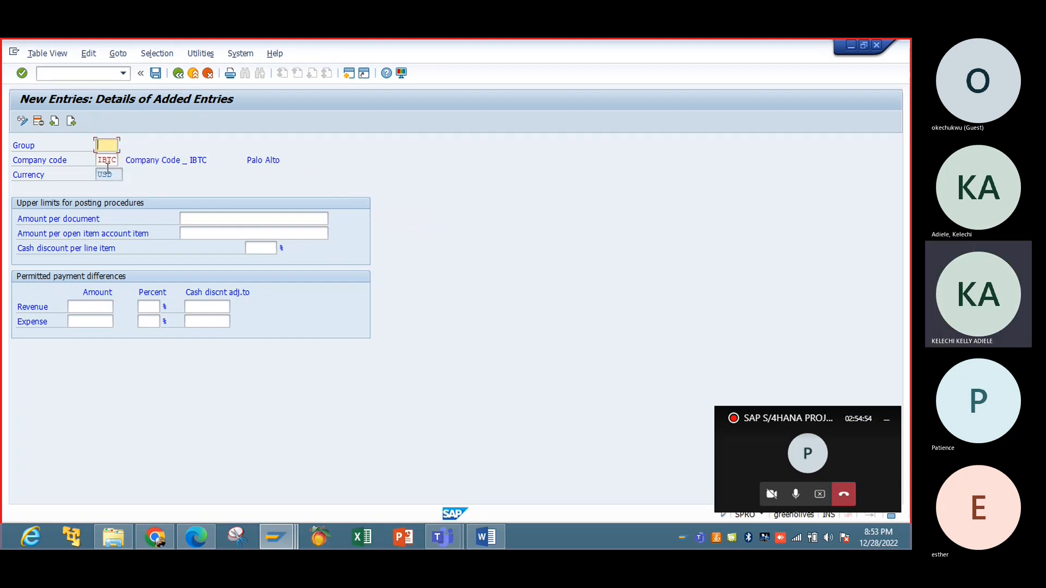
Set the upper limit for amount per document to 1.000.000.000.000,00 in the IBTC tolerance group.
left_click(187, 218)
type("1")
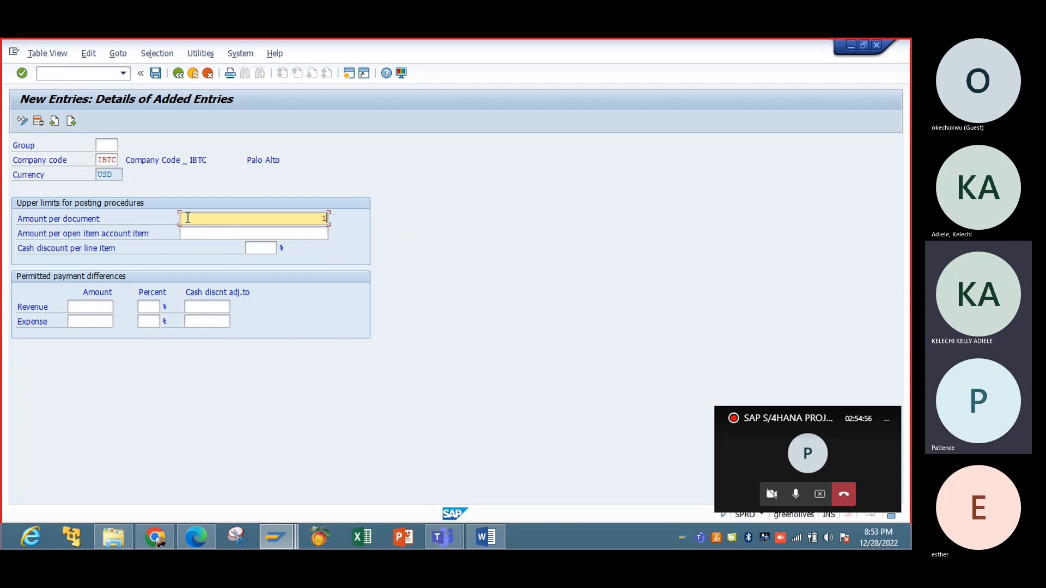
type("000")
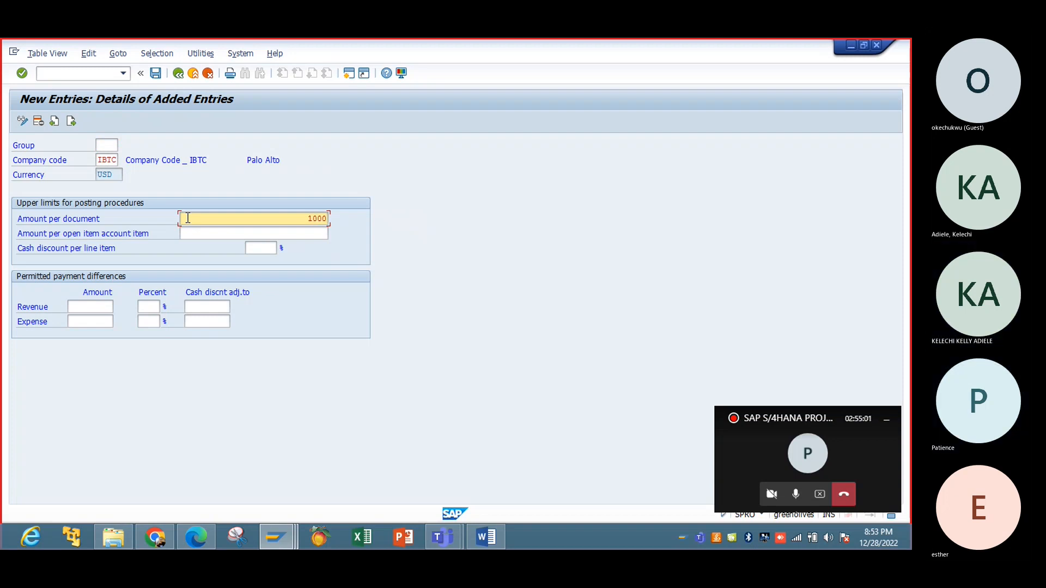
type("000000")
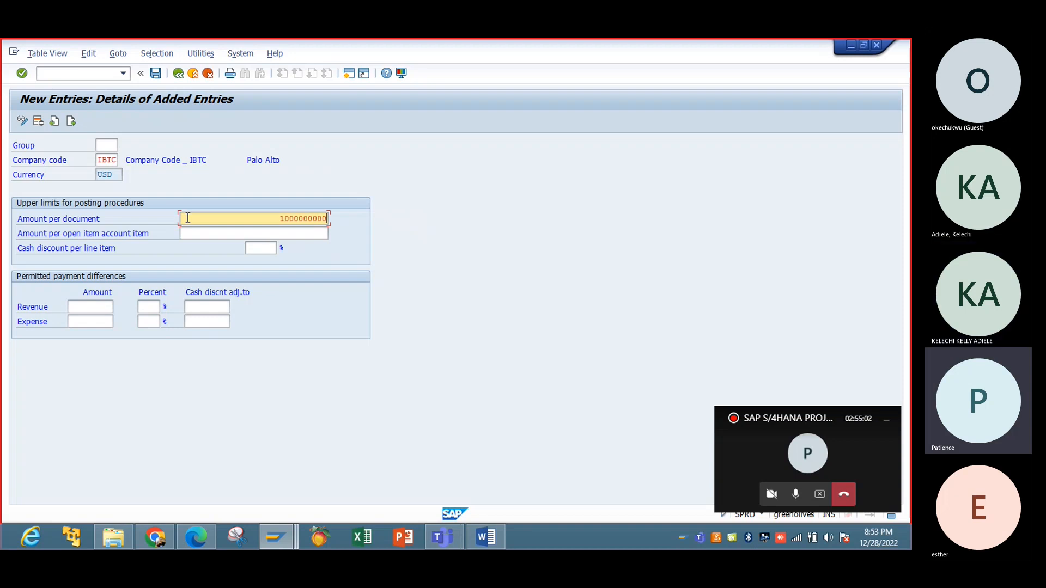
type("000")
key("Return")
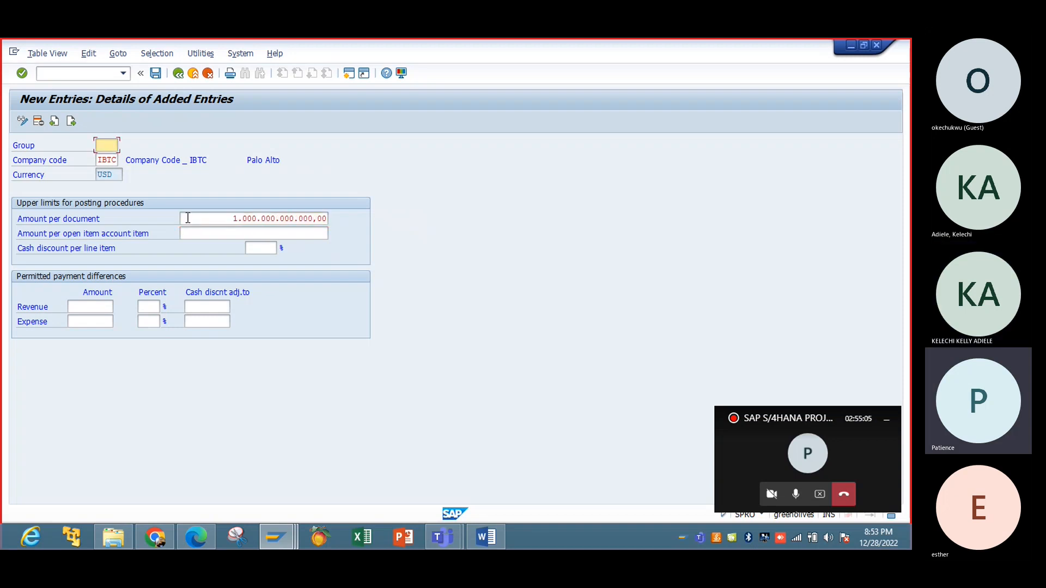
Set the amount per open item account item to 1.000.000.000,00 and the cash discount per line item to 5%.
left_click(239, 229)
type("1")
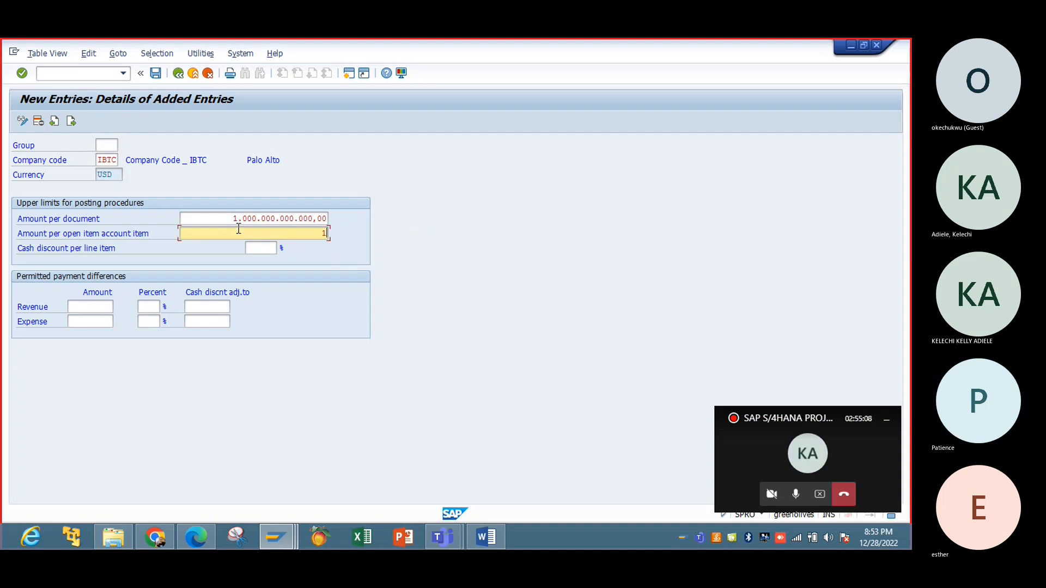
type("000000000")
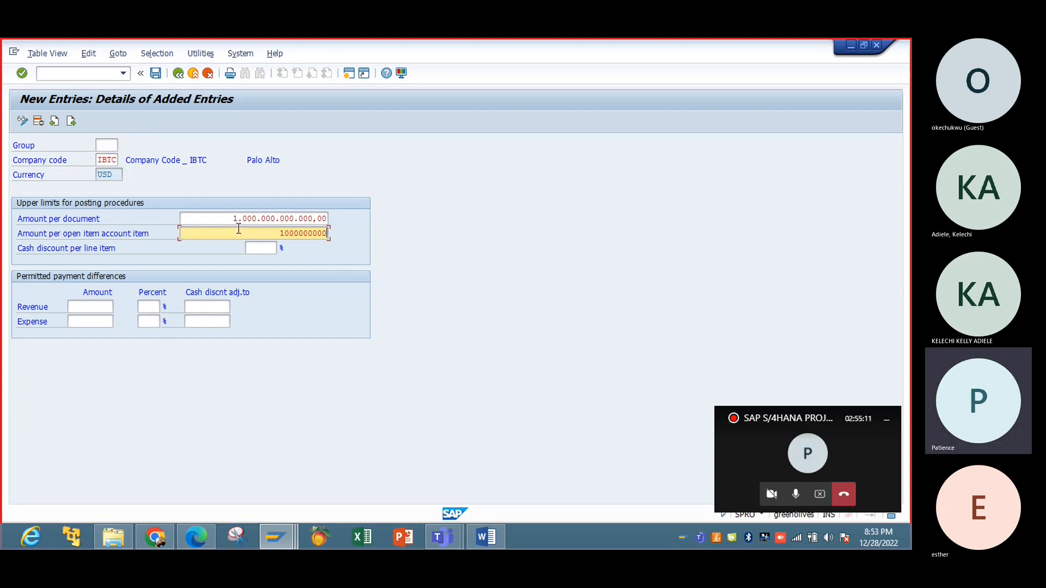
key("Return")
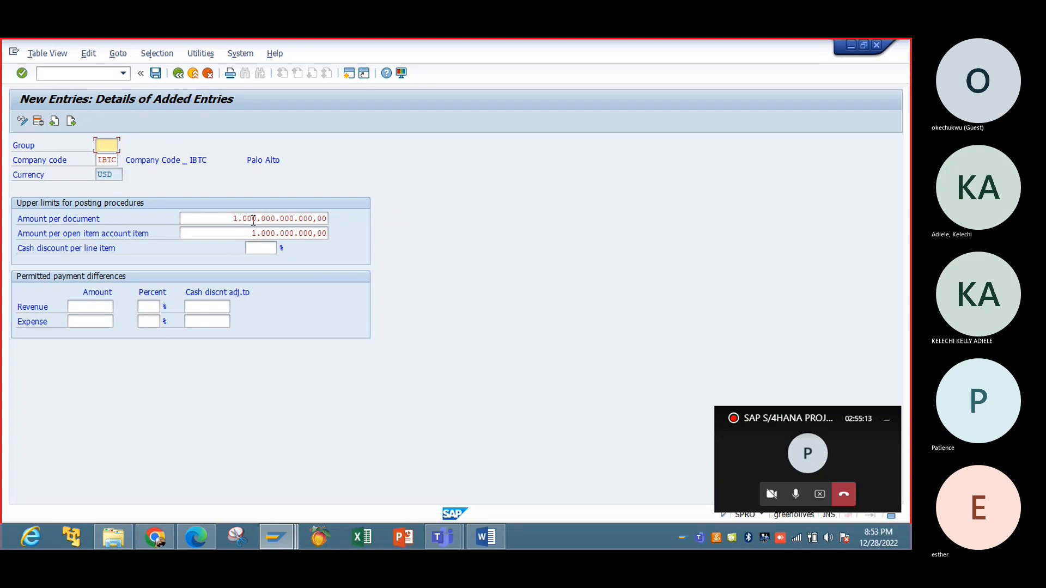
left_click(270, 252)
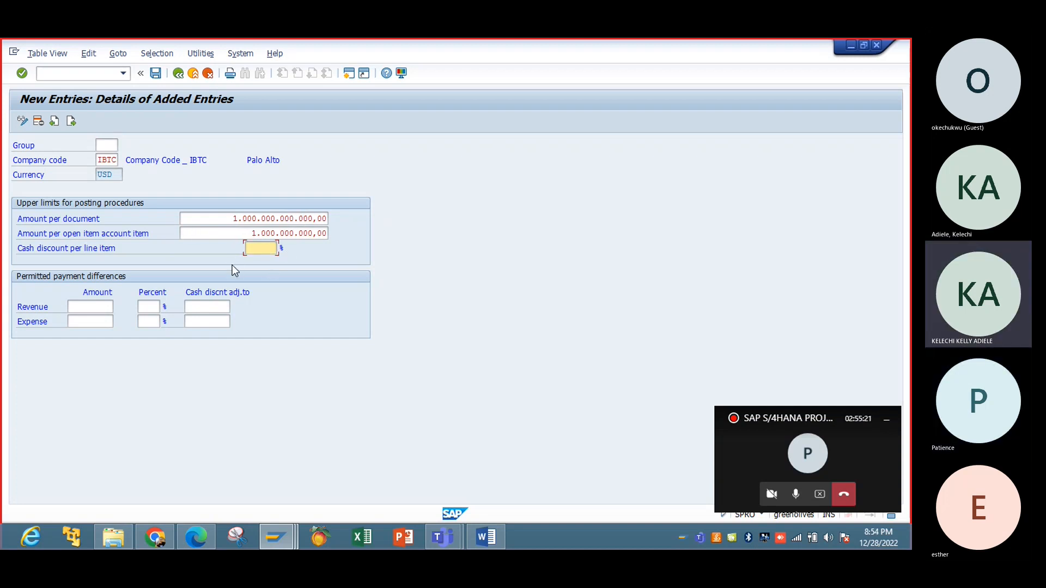
type("5")
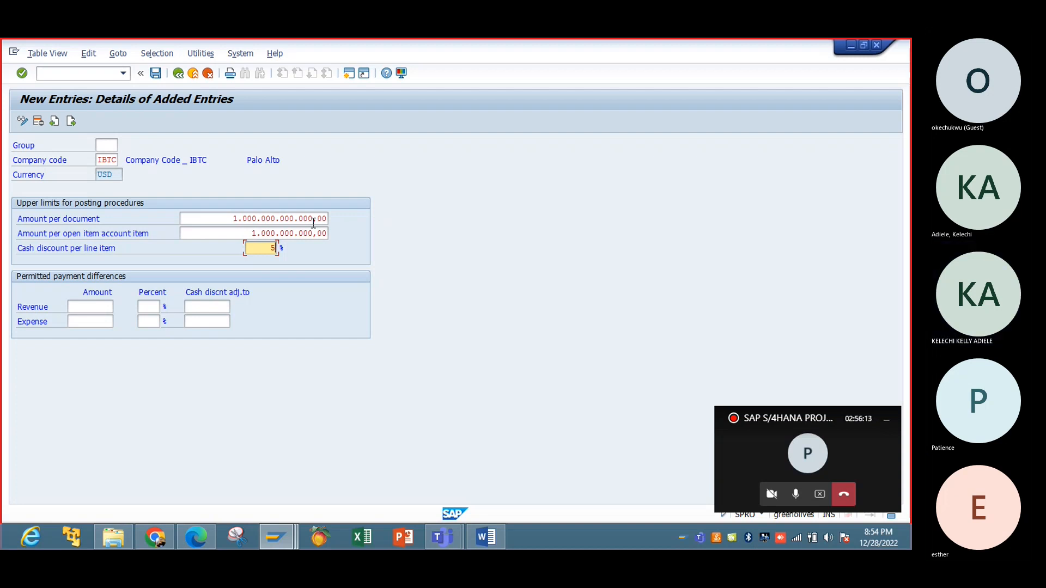
Set the permitted payment difference amounts to 100 for both revenue and expense.
left_click(91, 307)
type("00")
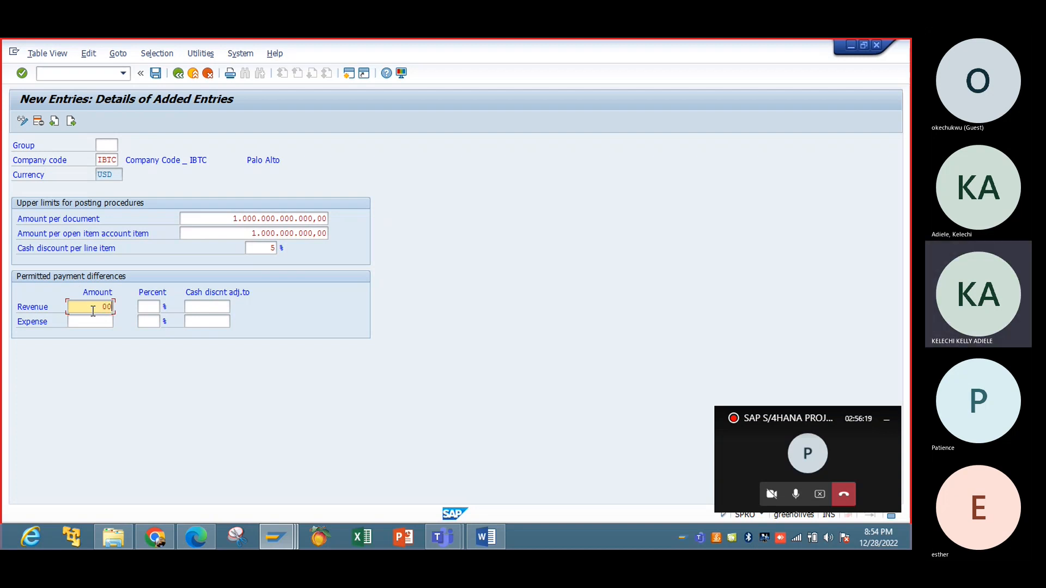
key("BackSpace")
type("10000")
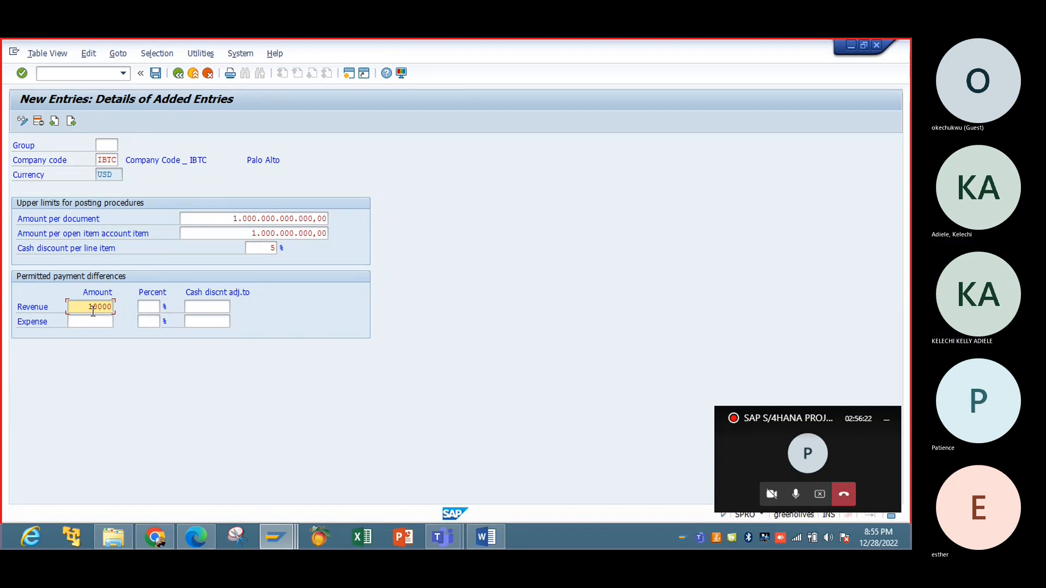
left_click(94, 322)
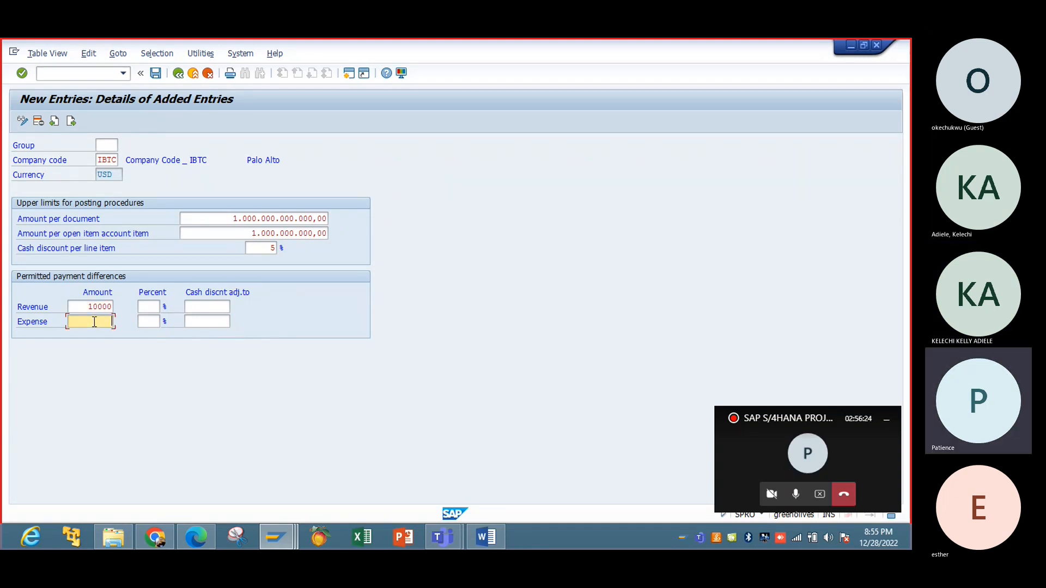
type("1000")
left_click(112, 307)
key("BackSpace")
key("BackSpace")
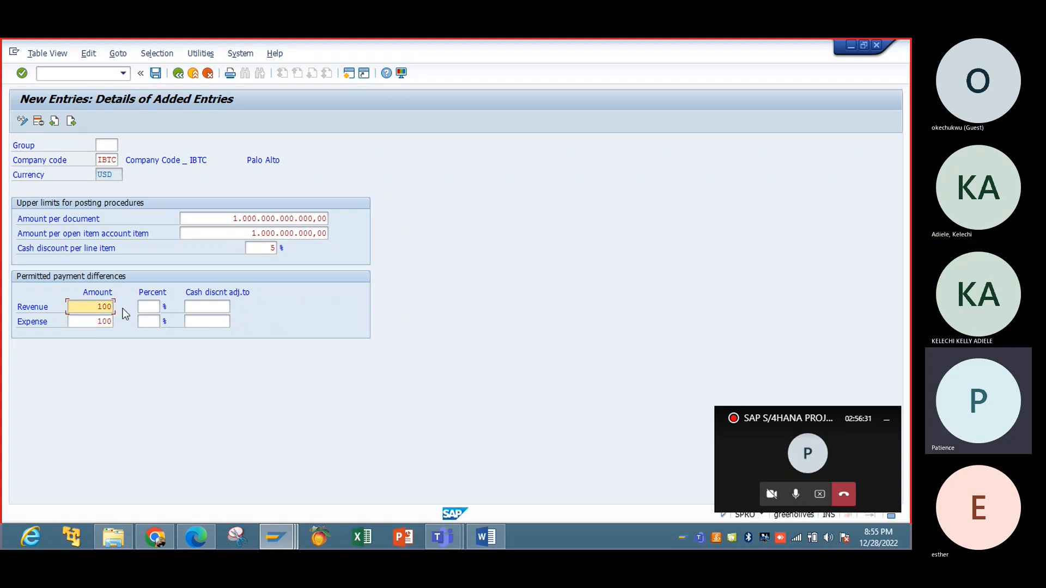
Set the permitted difference percentage to 10 and the cash discount adjustment to 10 for both revenue and expense.
left_click(149, 305)
type("10")
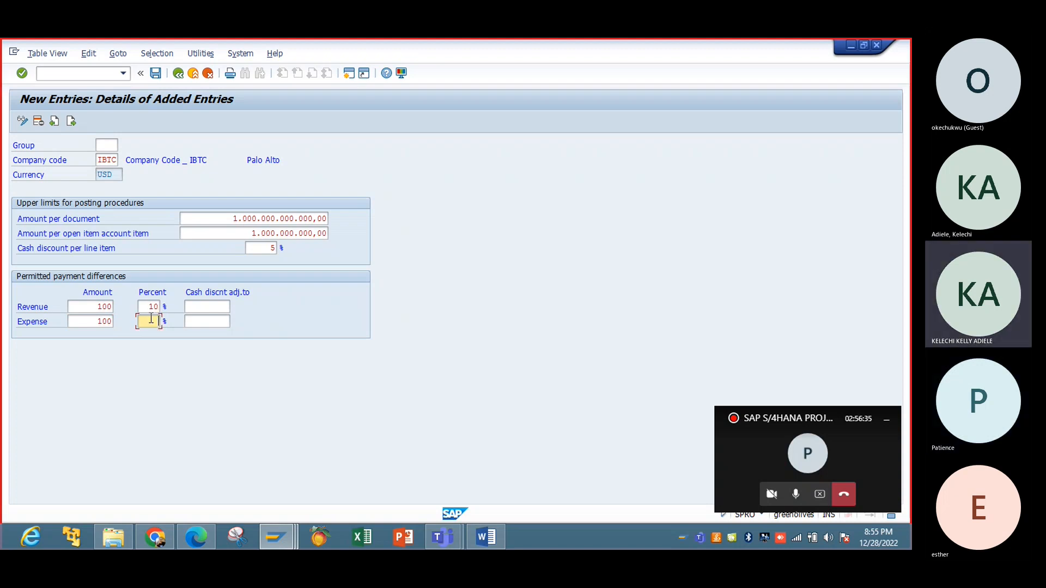
left_click(148, 321)
type("10")
left_click(201, 307)
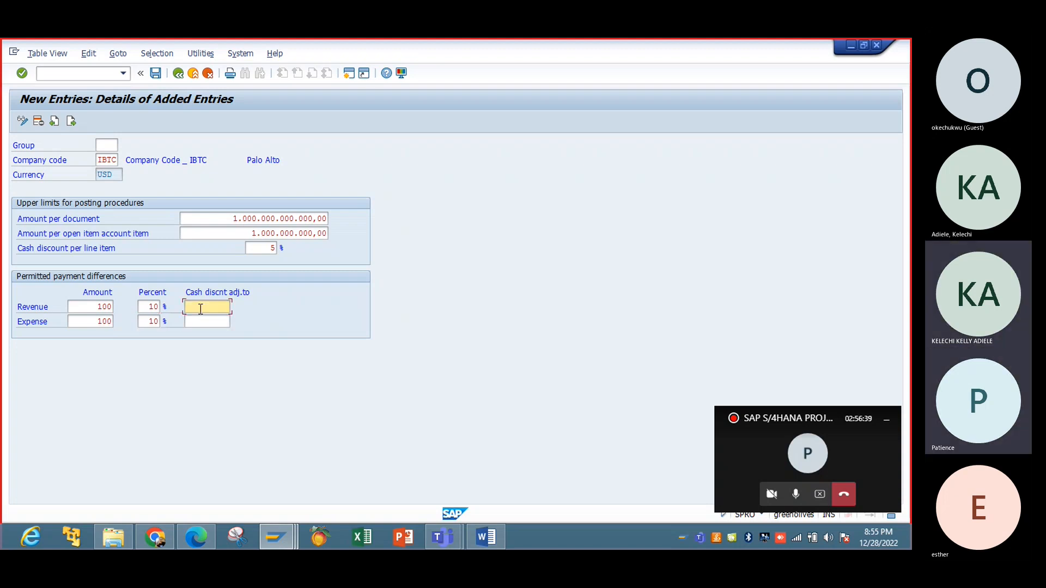
type("10")
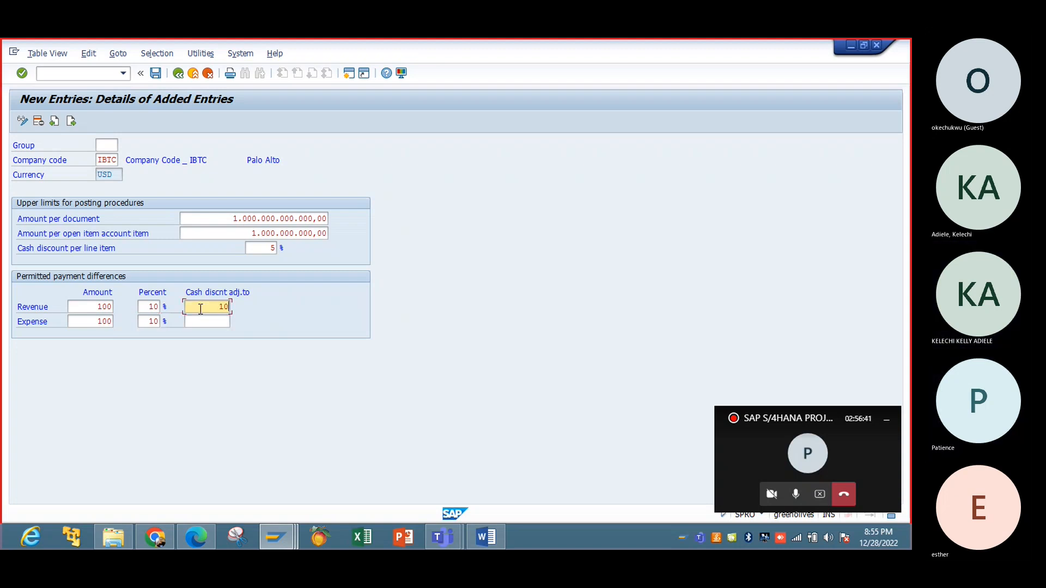
left_click(209, 321)
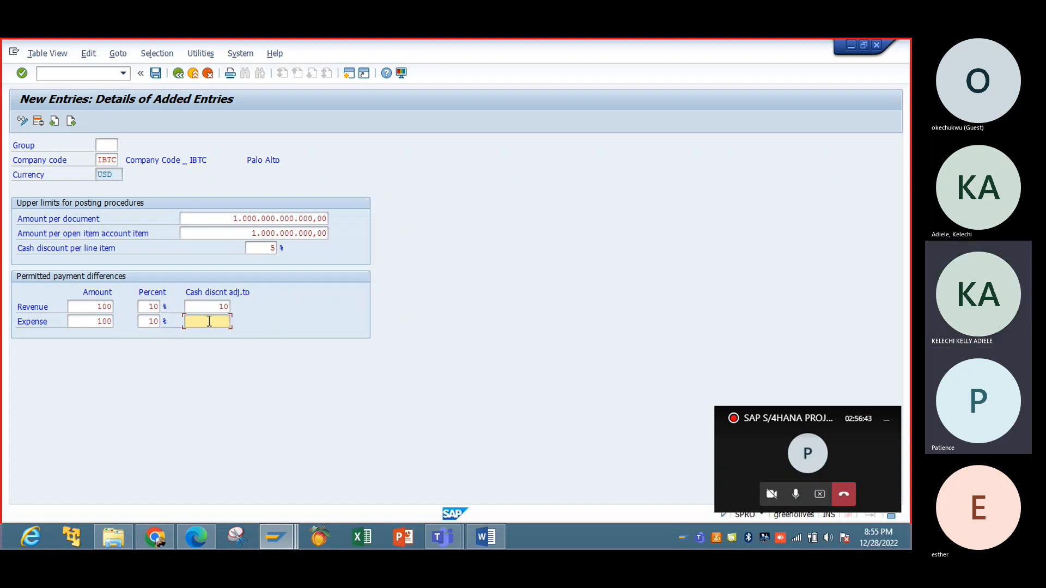
type("10")
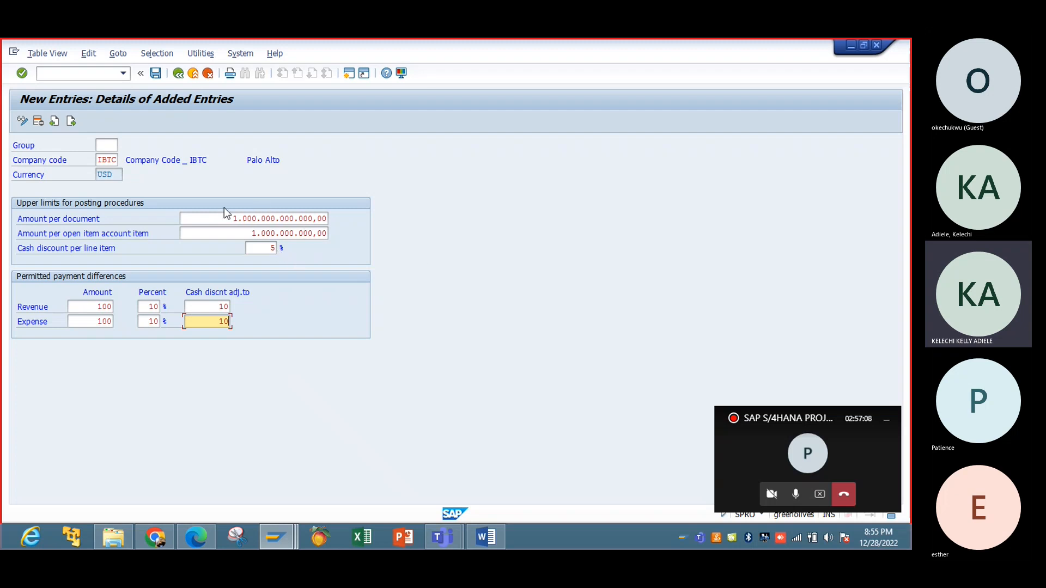
Save the IBTC tolerance group, creating a new customizing request with the short description "Tol Group for employees".
left_click(157, 74)
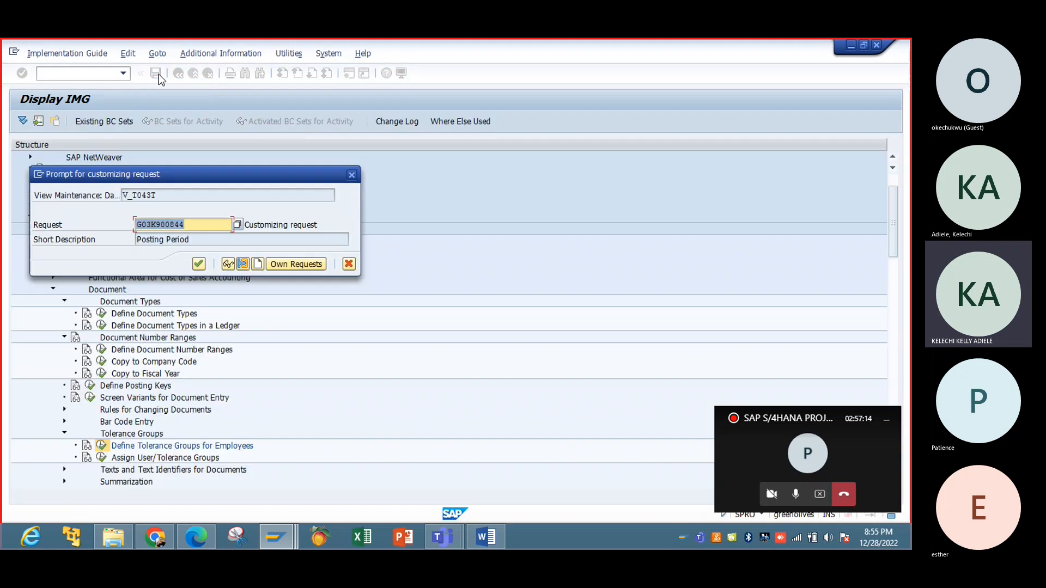
left_click(253, 269)
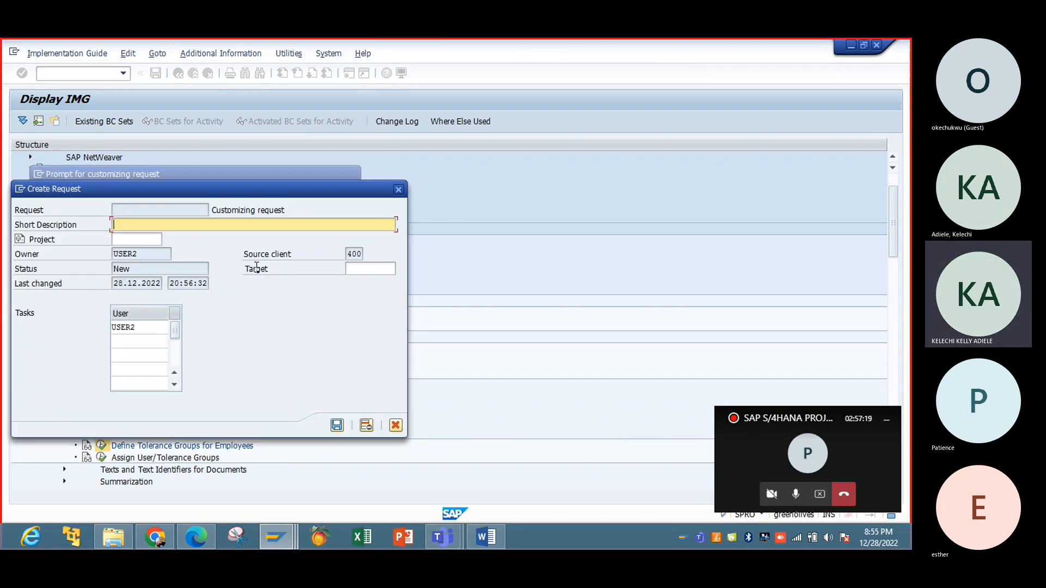
type("Tol Group for ")
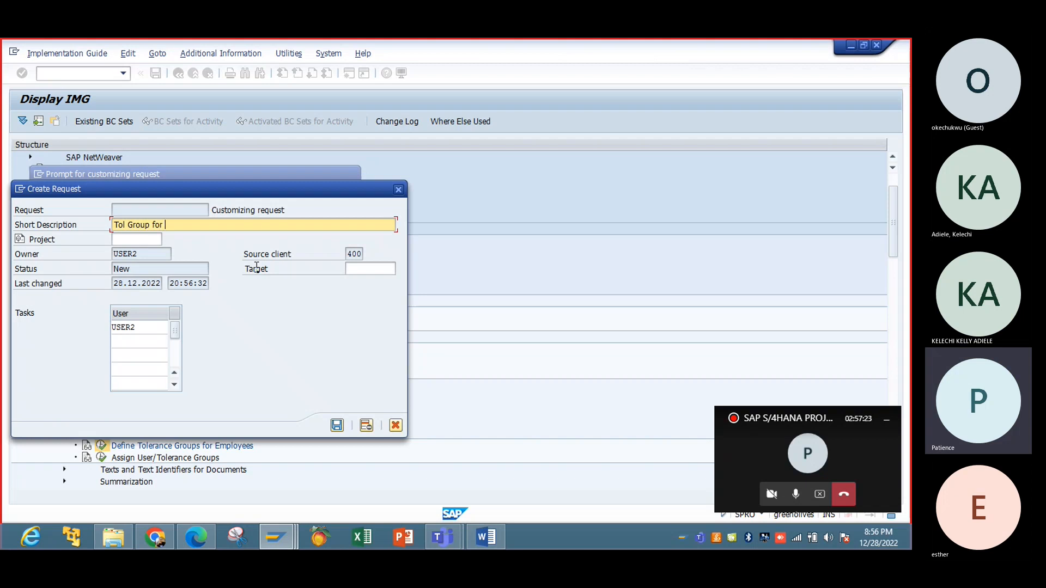
type("employees")
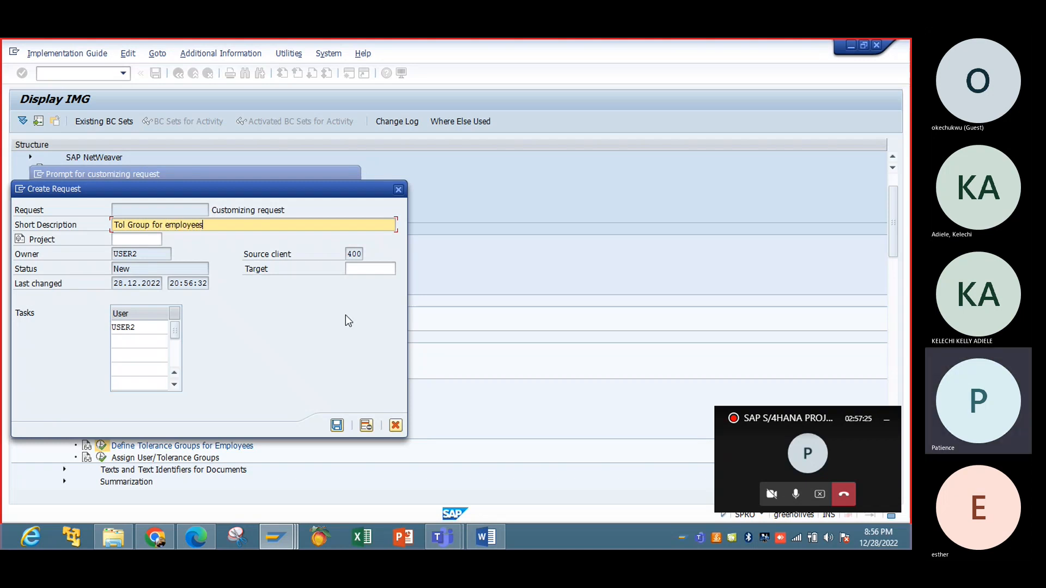
left_click(337, 425)
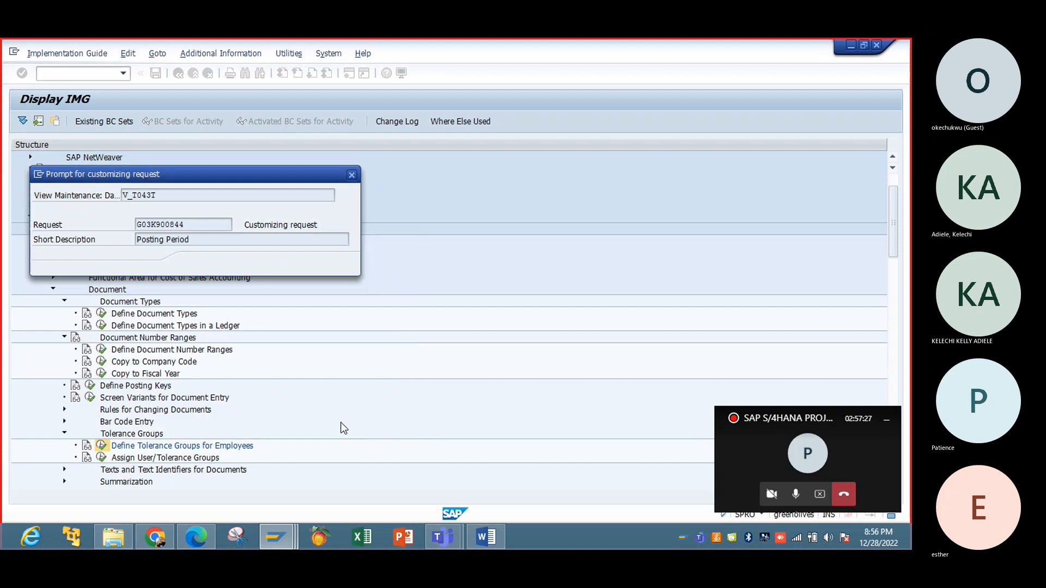
Save the tolerance group entry for company code IBTC to the Posting Period customizing request and return to the implementation guide.
left_click(201, 264)
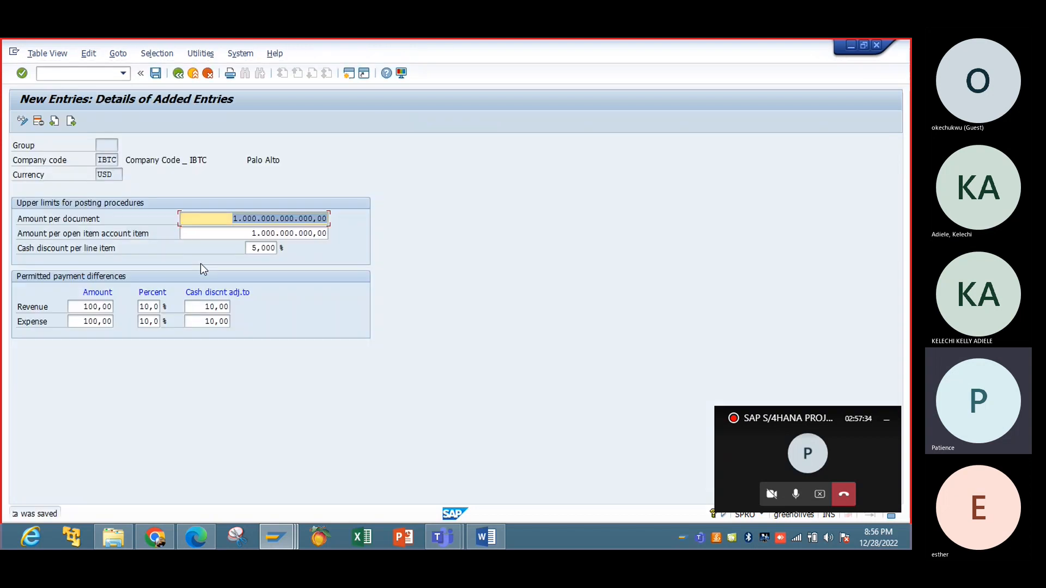
left_click(179, 73)
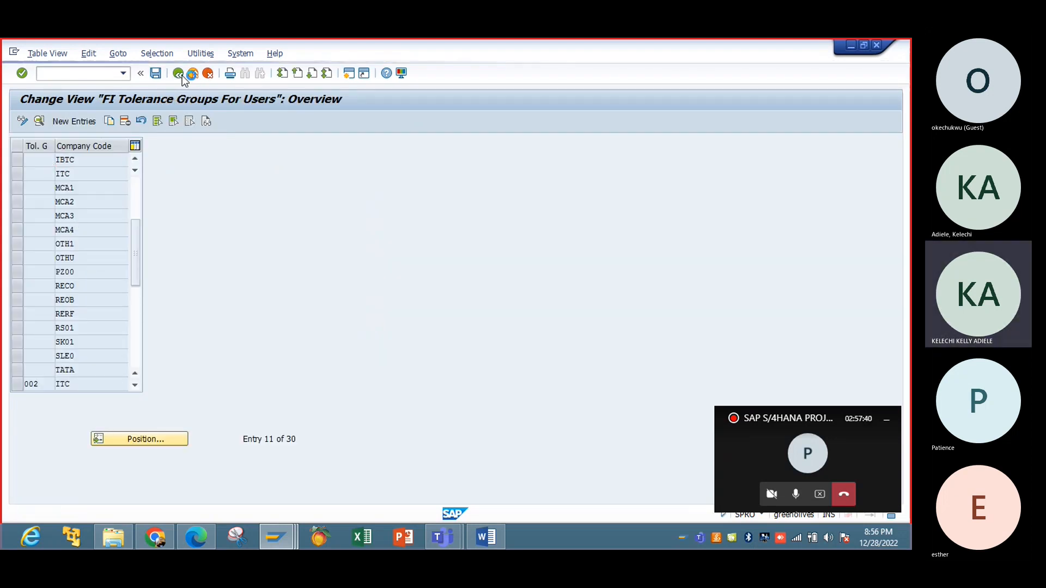
left_click(181, 74)
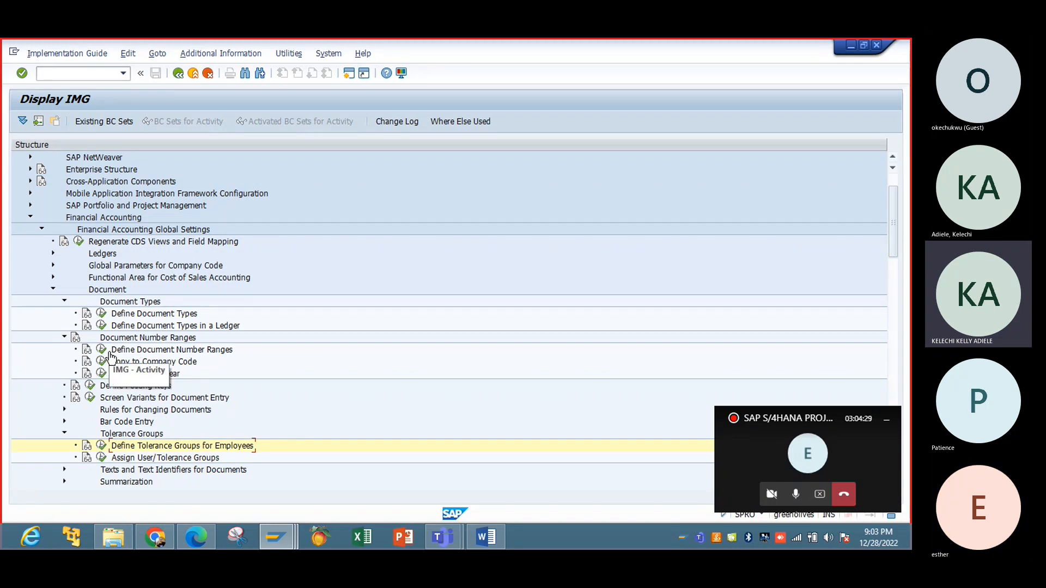
Open the employee tolerance group definitions and look through the list for company code IBTC.
left_click(102, 458)
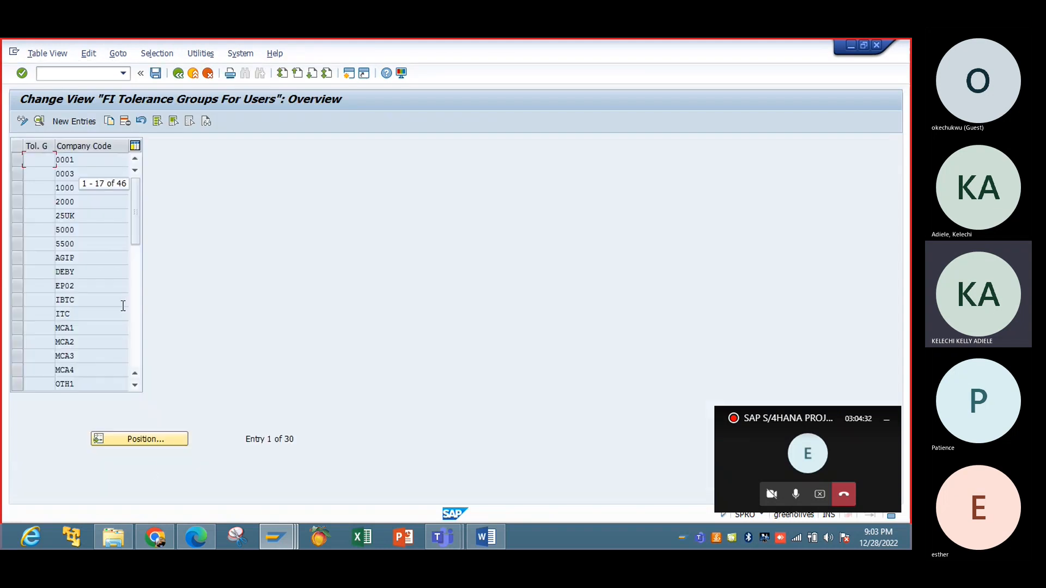
left_click(151, 438)
type("ibtc")
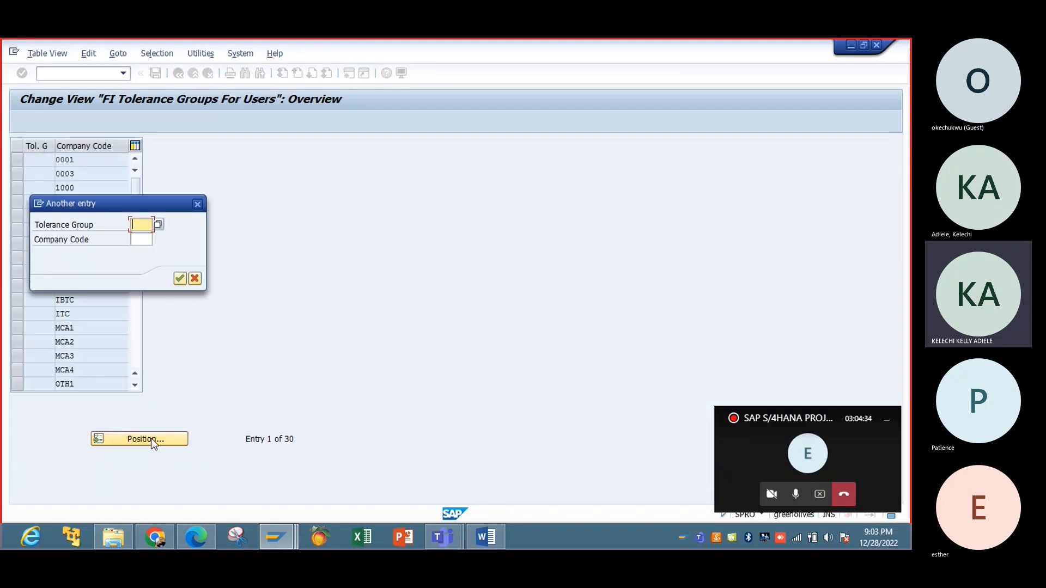
key("Return")
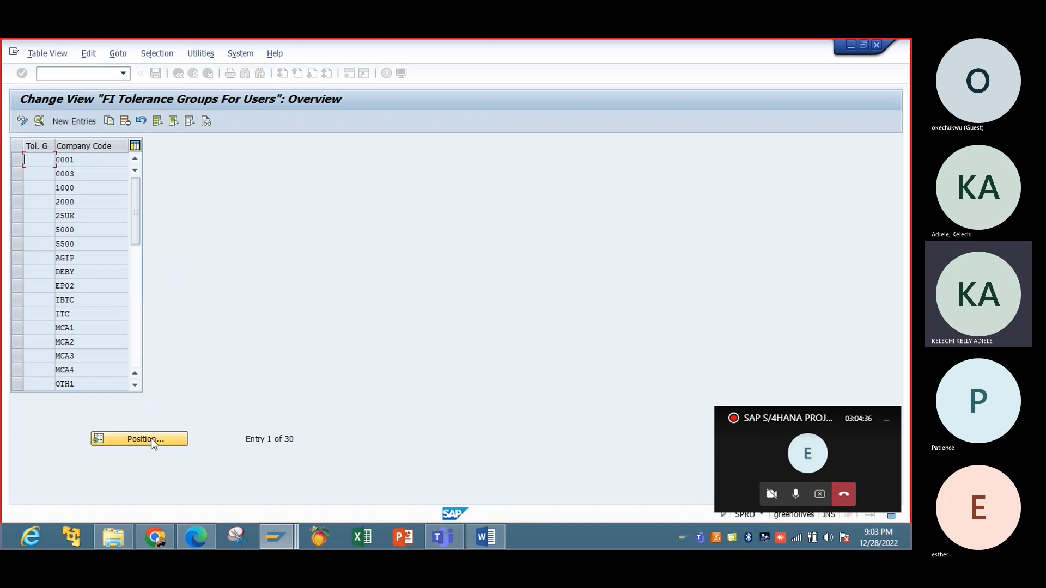
left_click(136, 201)
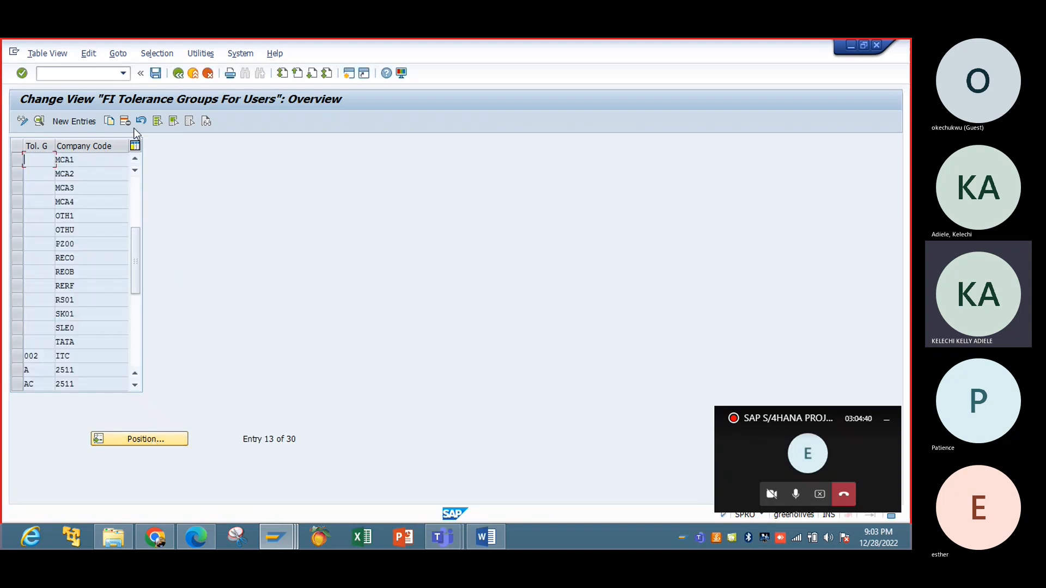
left_click(134, 339)
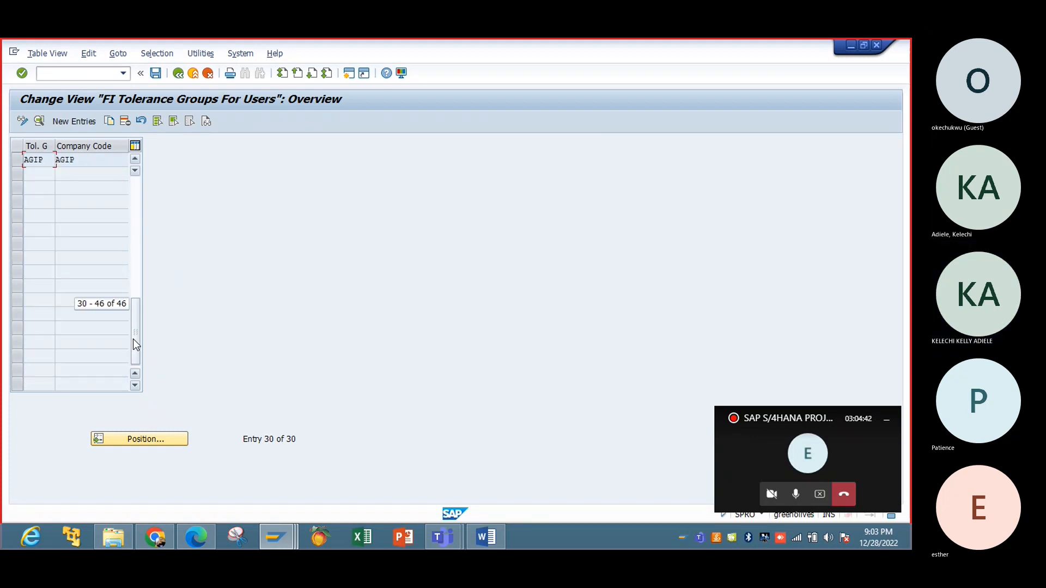
Position the tolerance group list on company code IBTC, review its entry details, and return to the implementation guide.
left_click(136, 444)
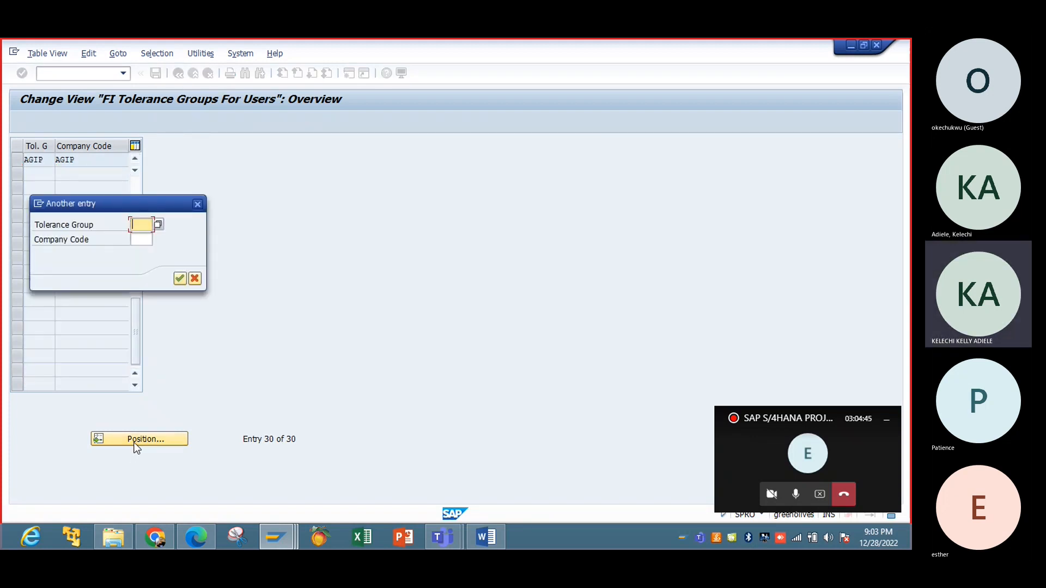
left_click(147, 238)
type("ibt")
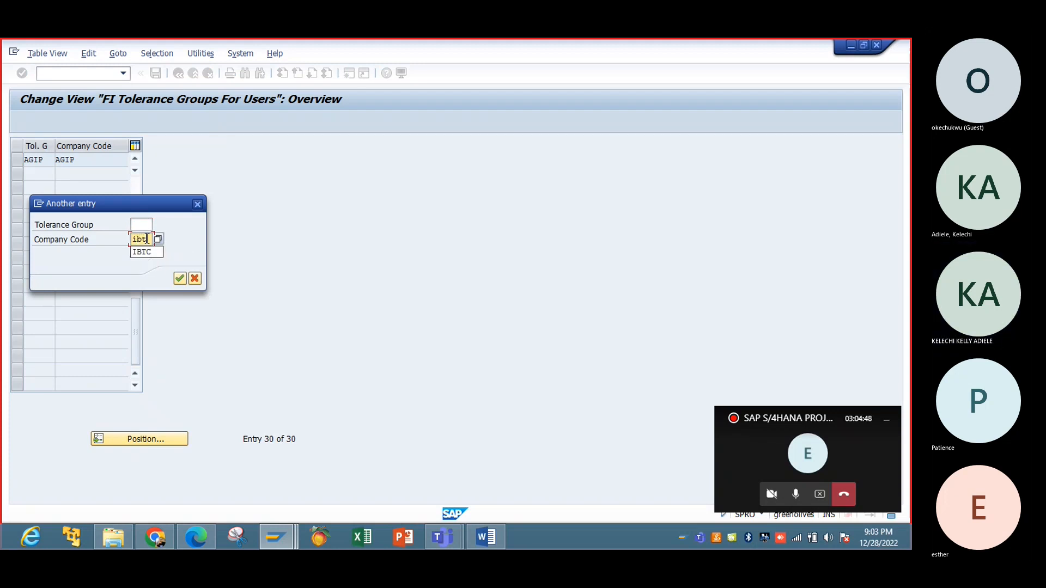
type("c")
key("Return")
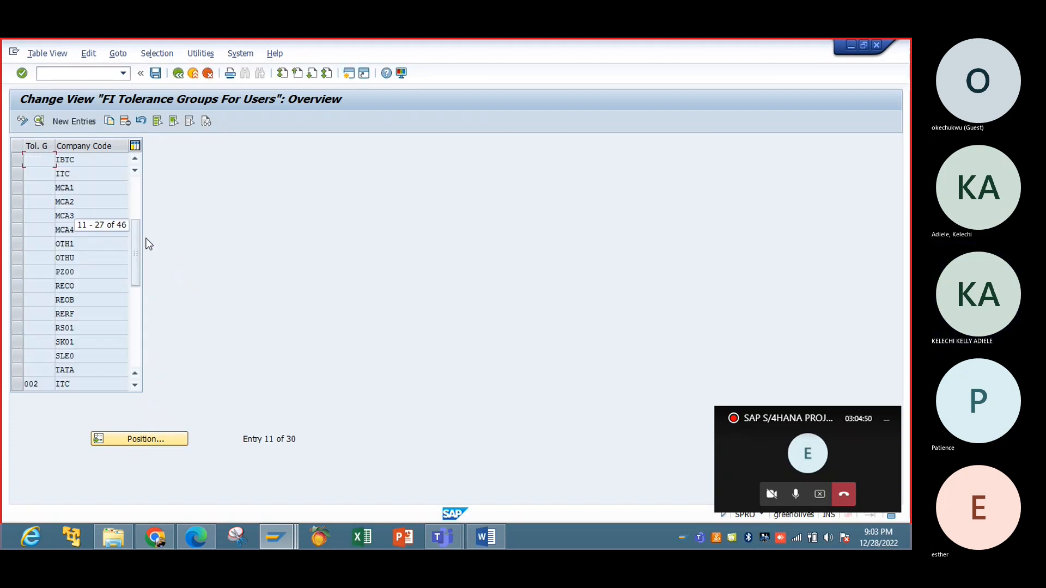
double_click(78, 160)
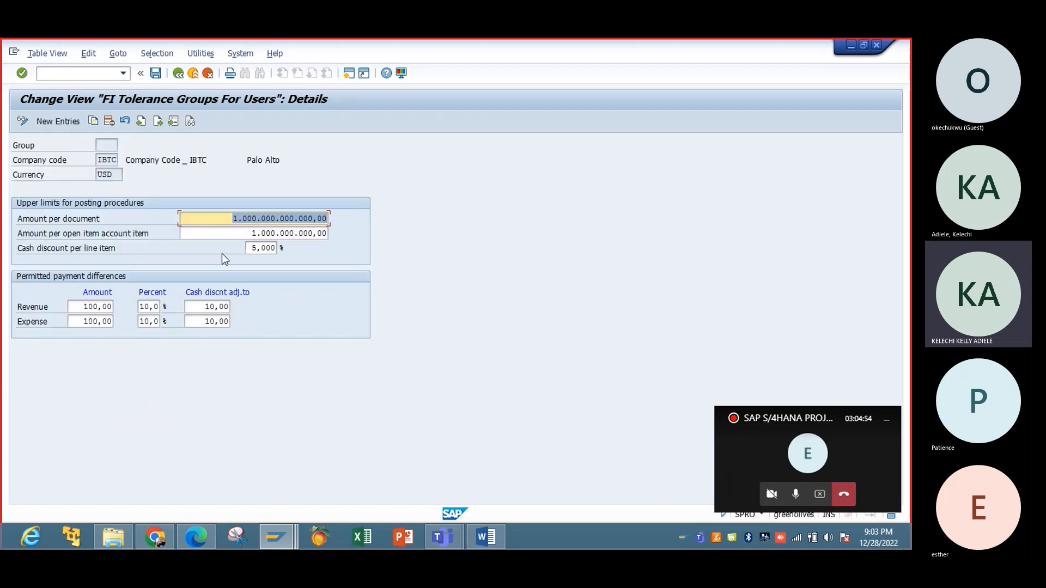
left_click(180, 75)
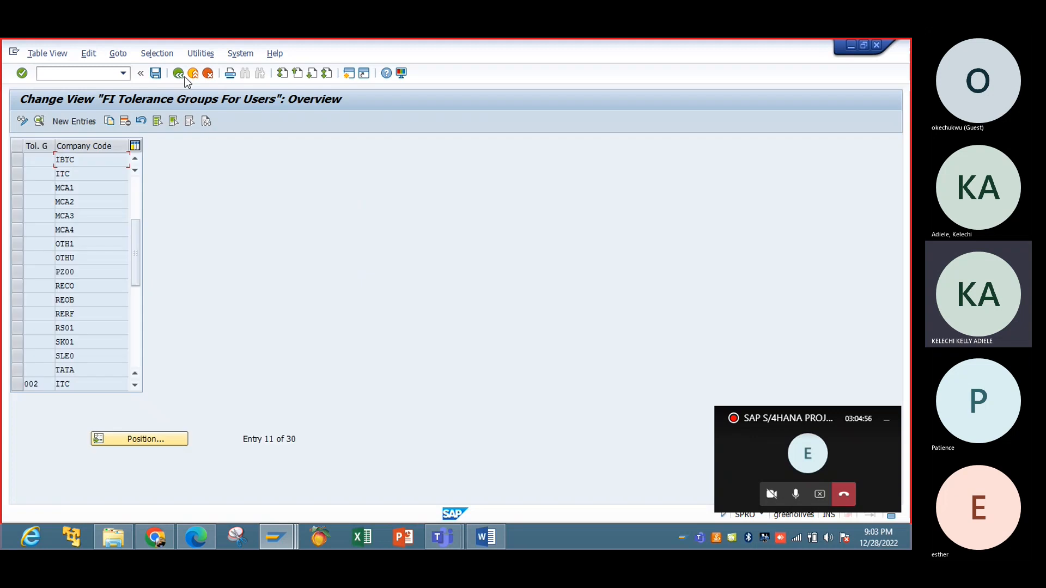
left_click(185, 78)
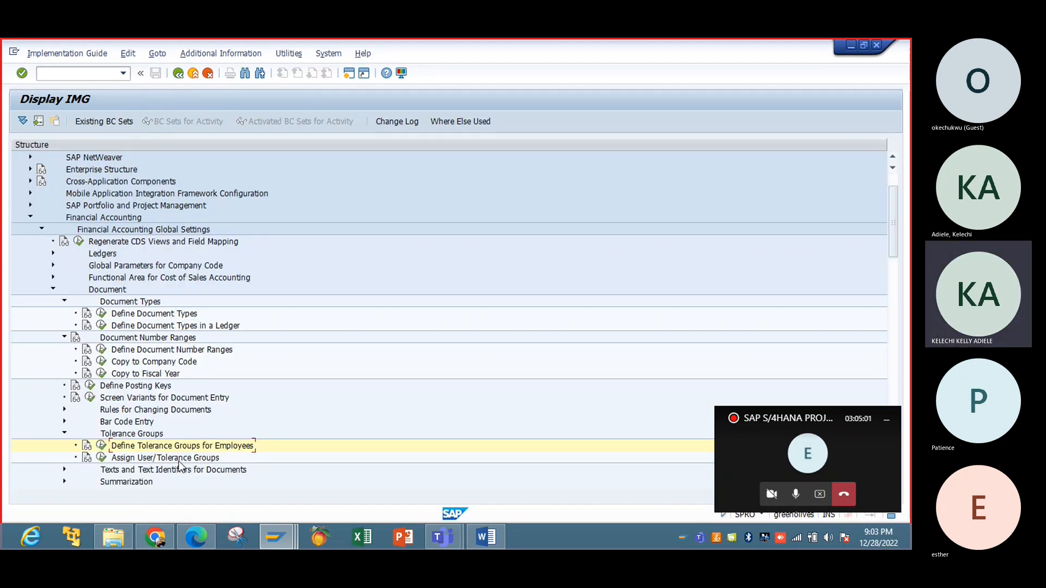
Review the user assignments in the Assign User/Tolerance Groups activity and return to the implementation guide.
double_click(112, 461)
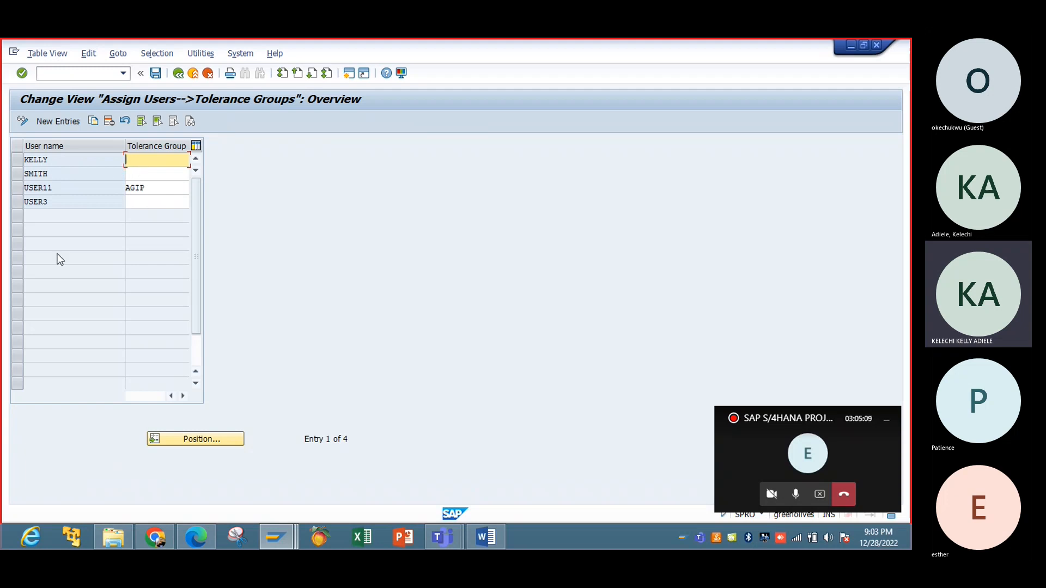
left_click(180, 74)
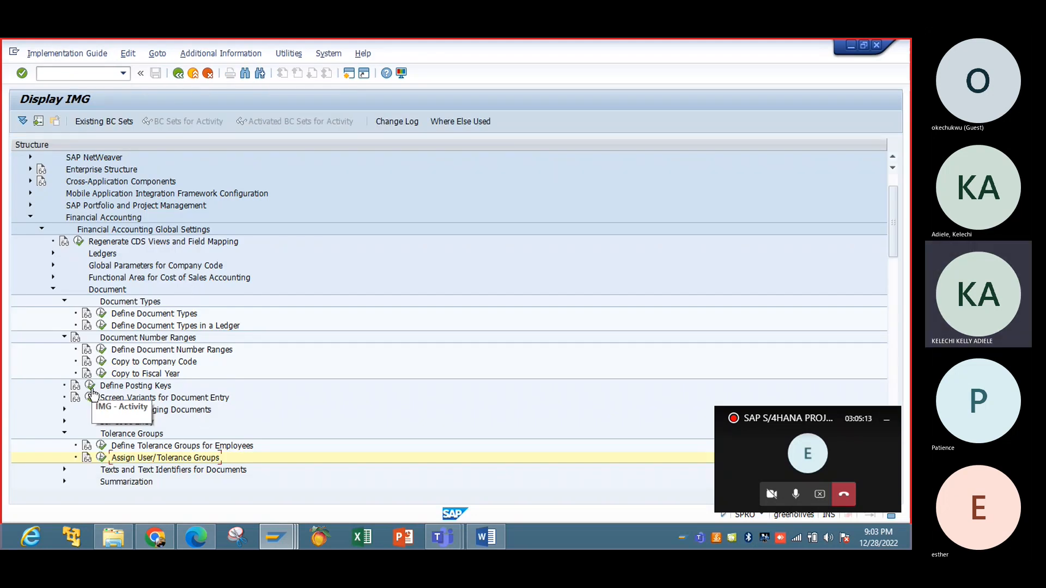
Collapse the Financial Accounting Global Settings branch and expand General Ledger Accounting down to Master Data, G/L Accounts, Preparations.
left_click(64, 301)
left_click(64, 314)
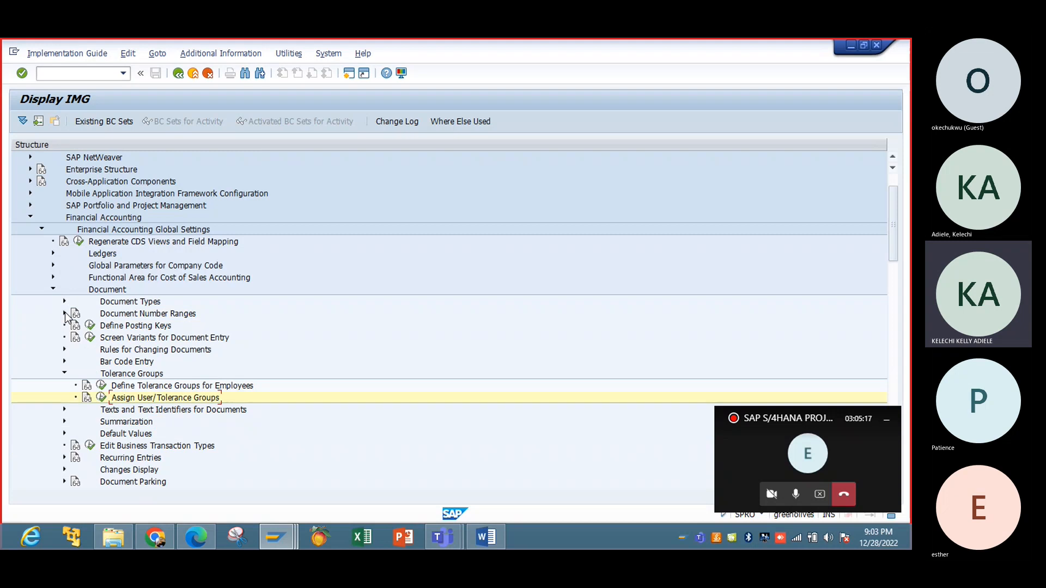
left_click(54, 290)
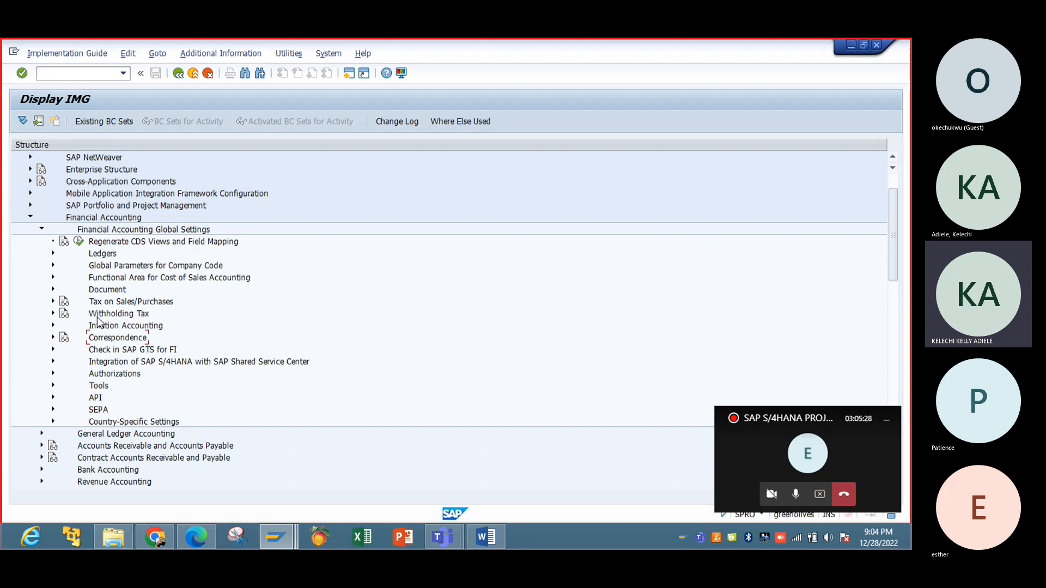
left_click(42, 230)
left_click(42, 241)
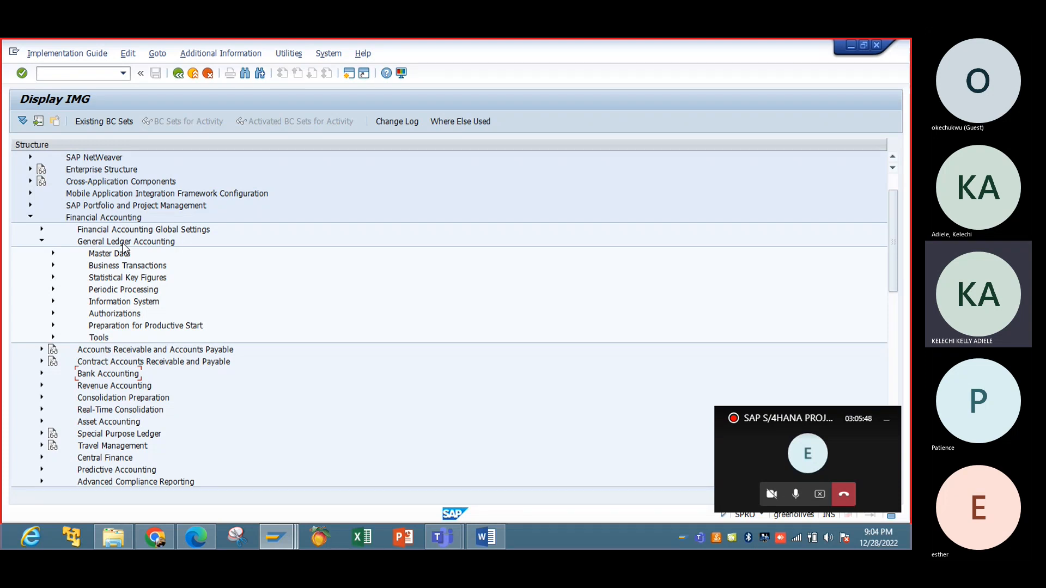
left_click(53, 253)
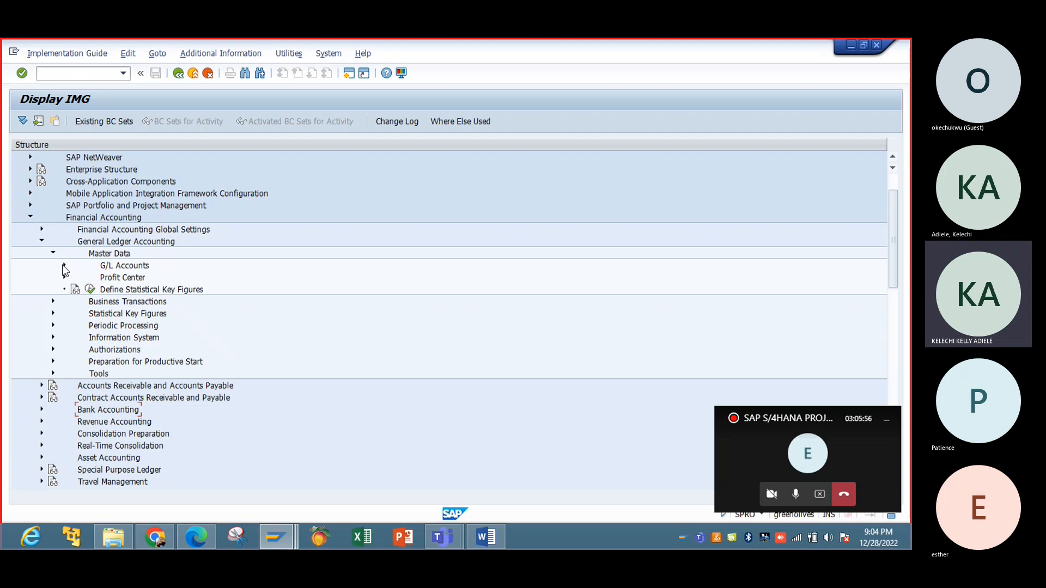
left_click(63, 265)
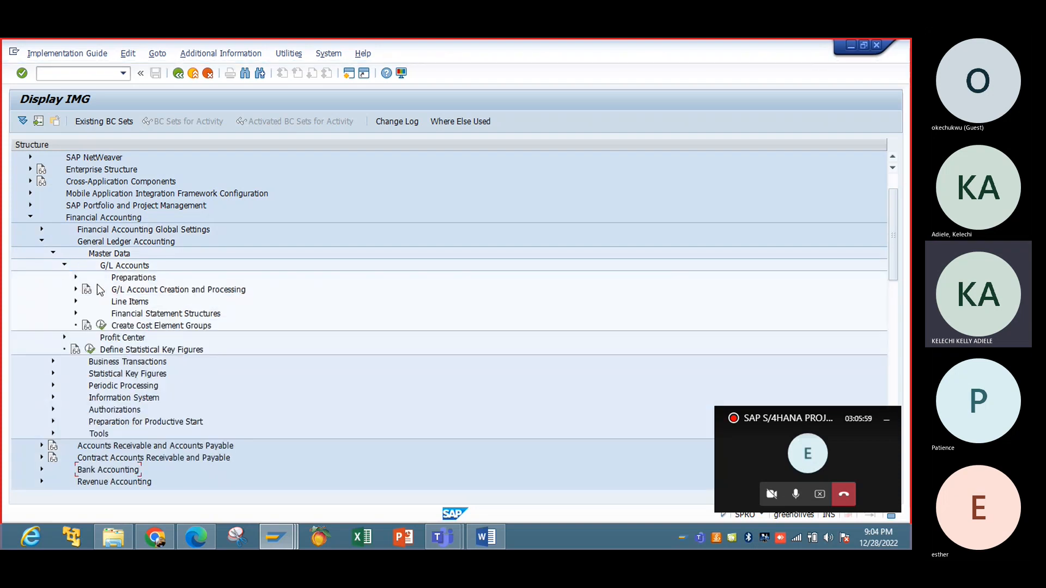
left_click(77, 278)
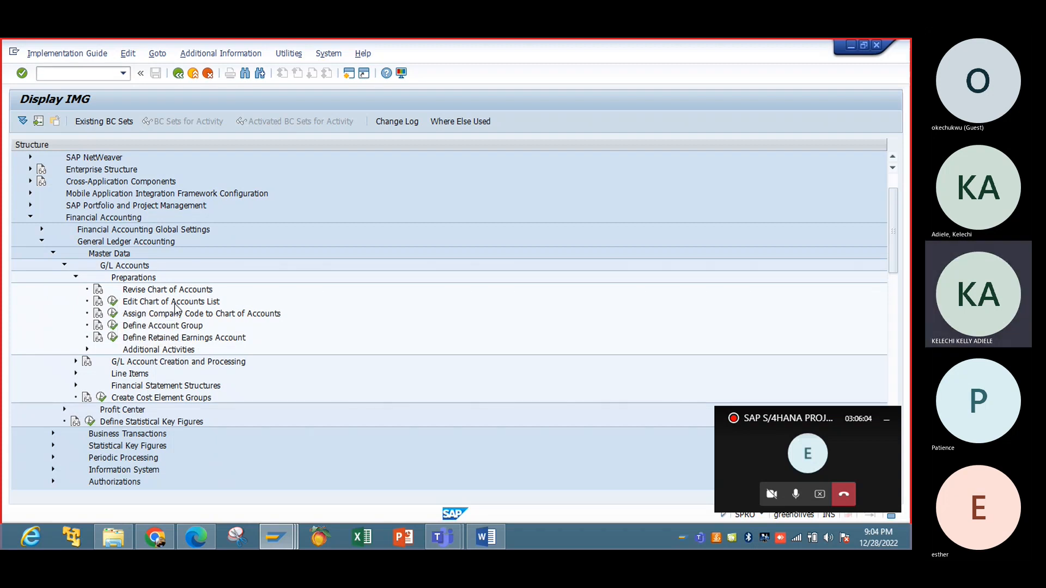
Display the technical info of the Edit Chart of Accounts List activity and return to the guide.
right_click(113, 305)
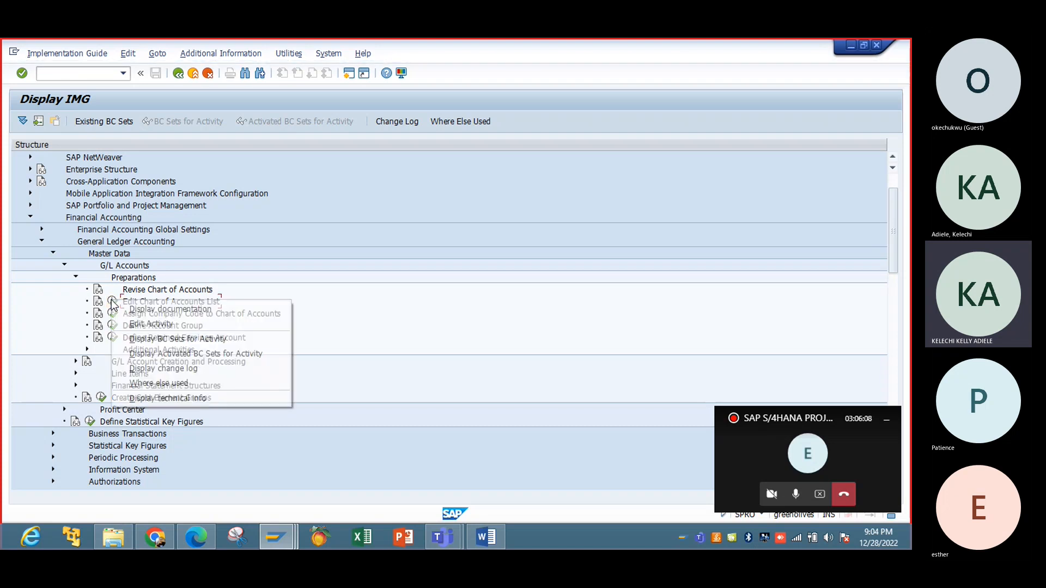
left_click(184, 398)
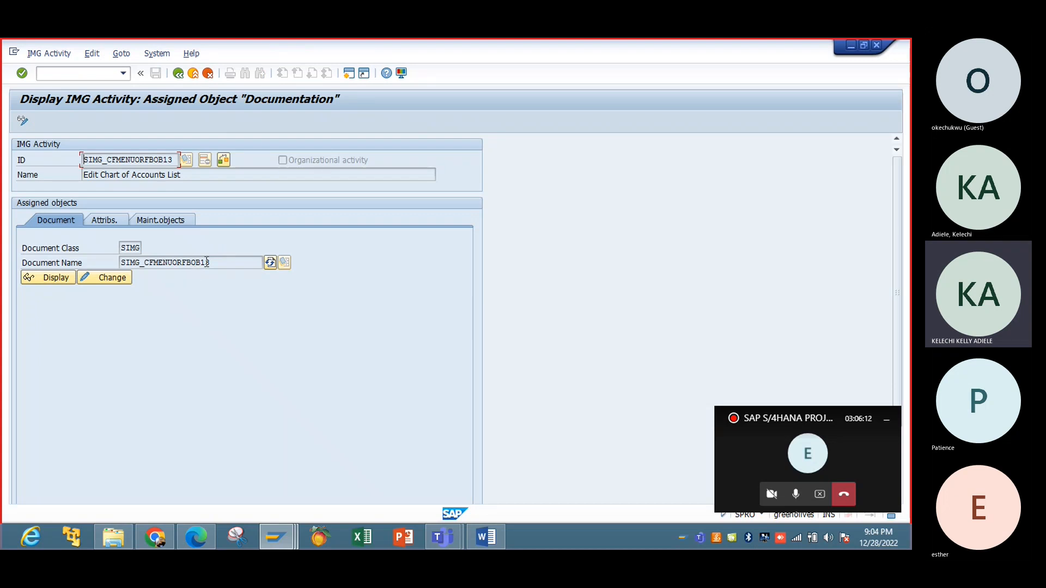
left_click(178, 74)
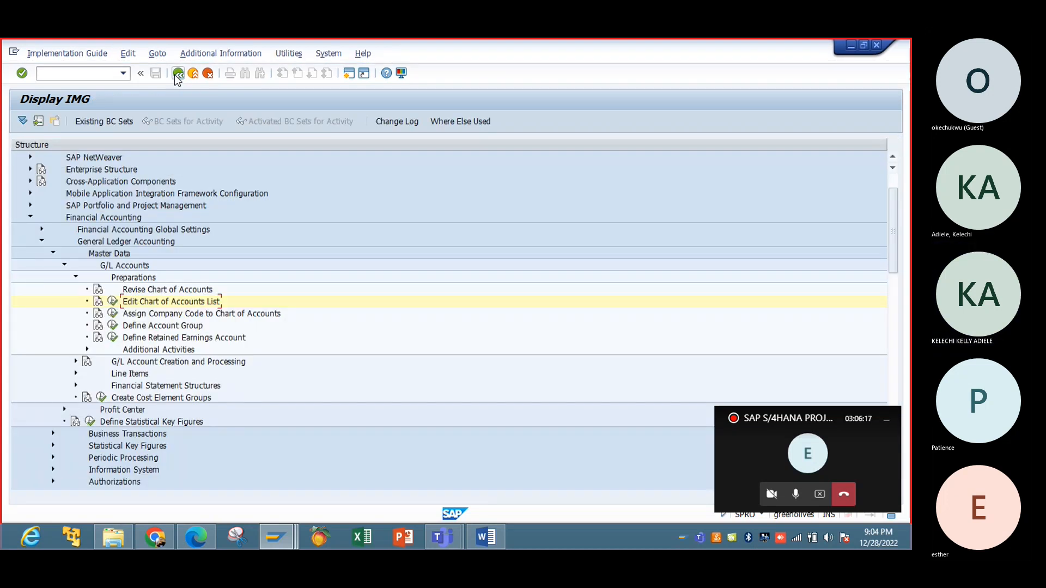
Open the Edit Chart of Accounts List activity and look through the existing charts of accounts.
left_click(113, 302)
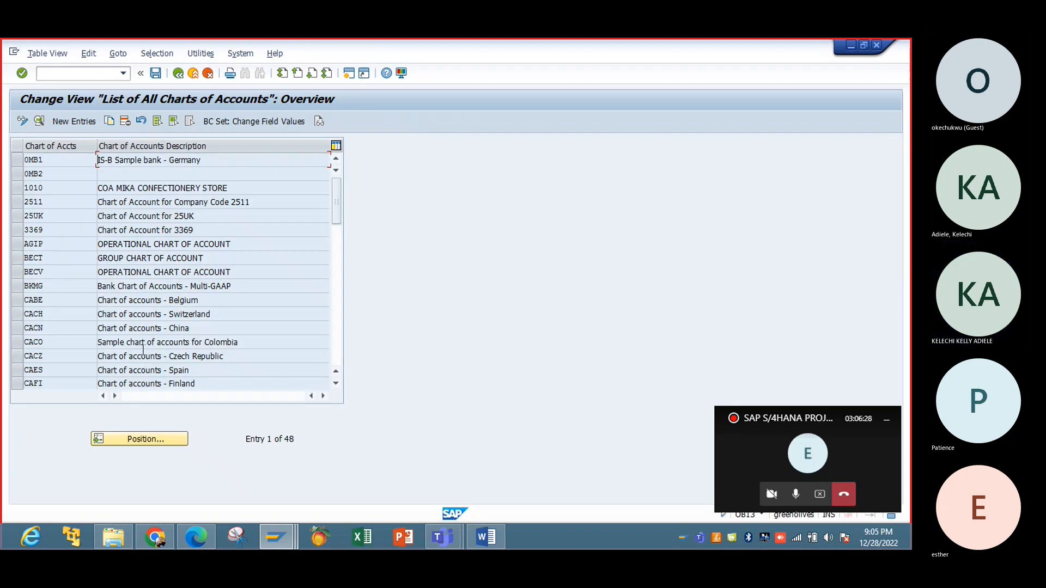
left_click(338, 350)
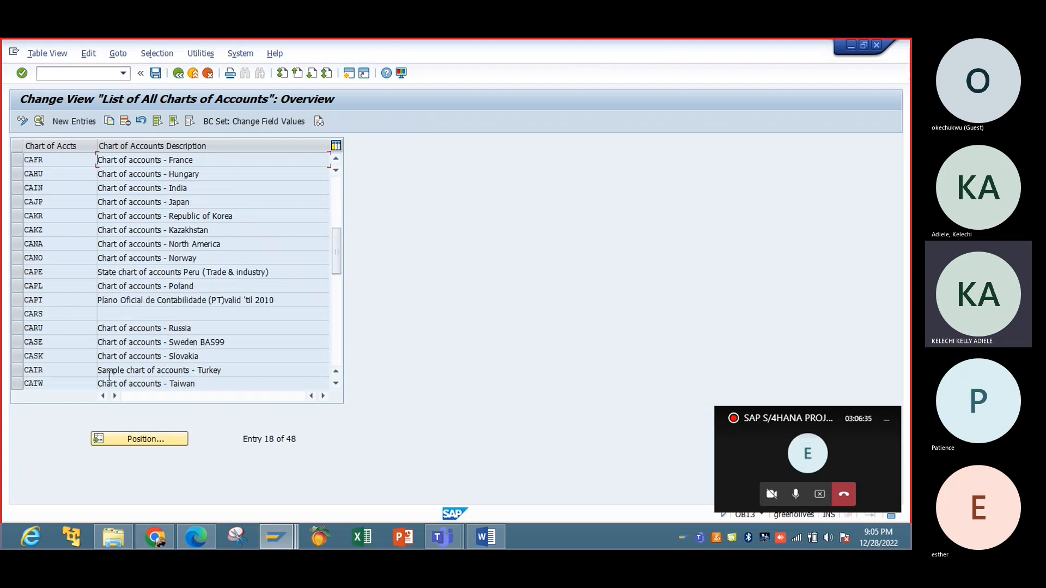
left_click(335, 349)
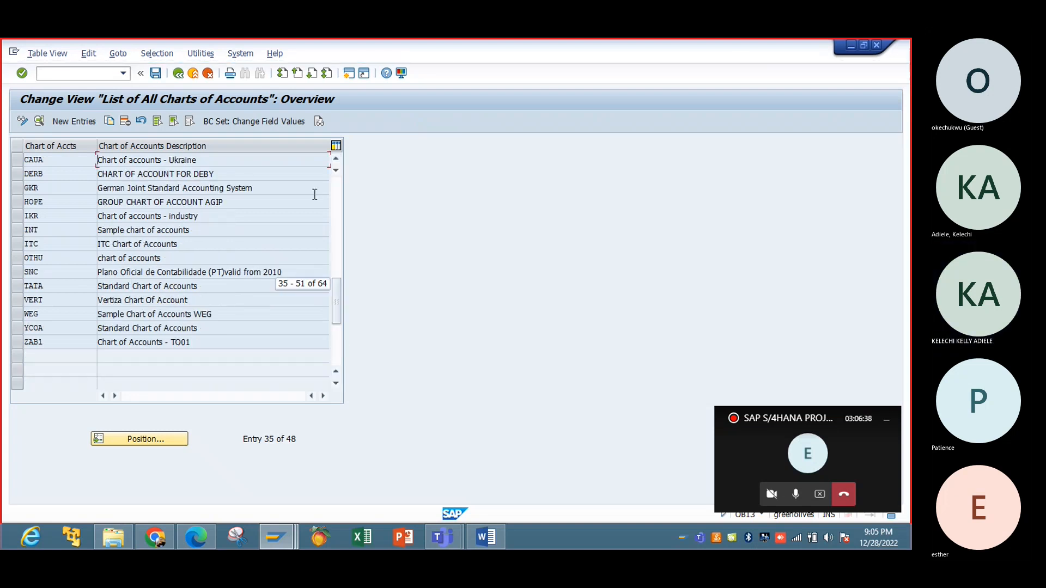
left_click(336, 158)
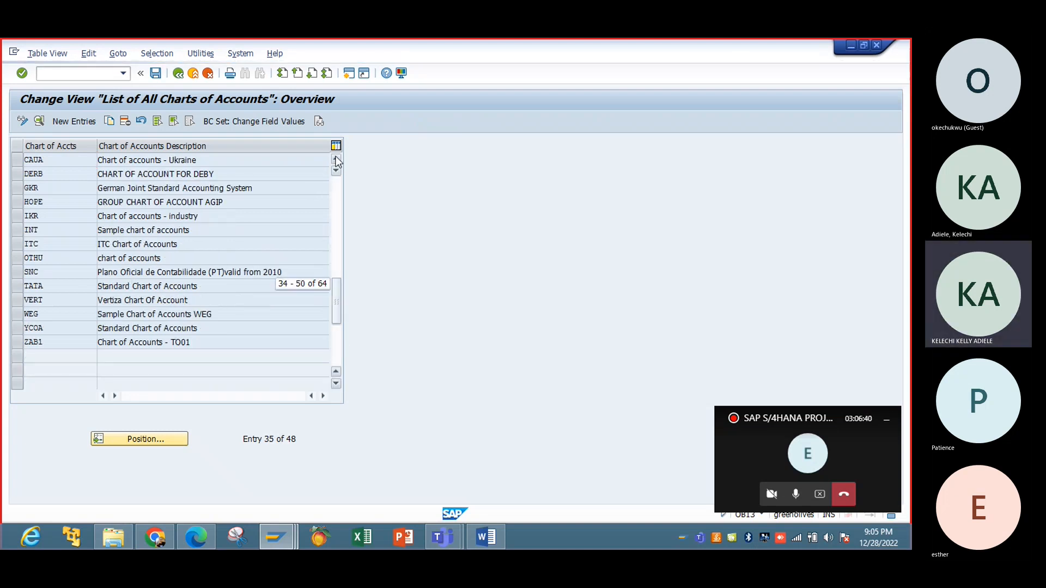
left_click(336, 158)
left_click(336, 159)
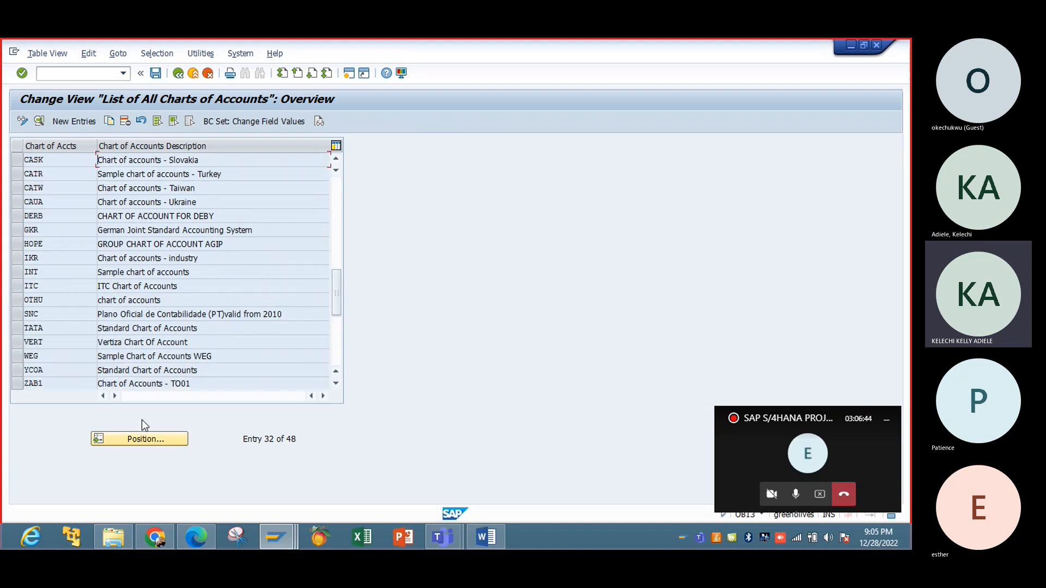
Search the charts of accounts list for CAUS and look back through the entries toward the beginning.
left_click(148, 437)
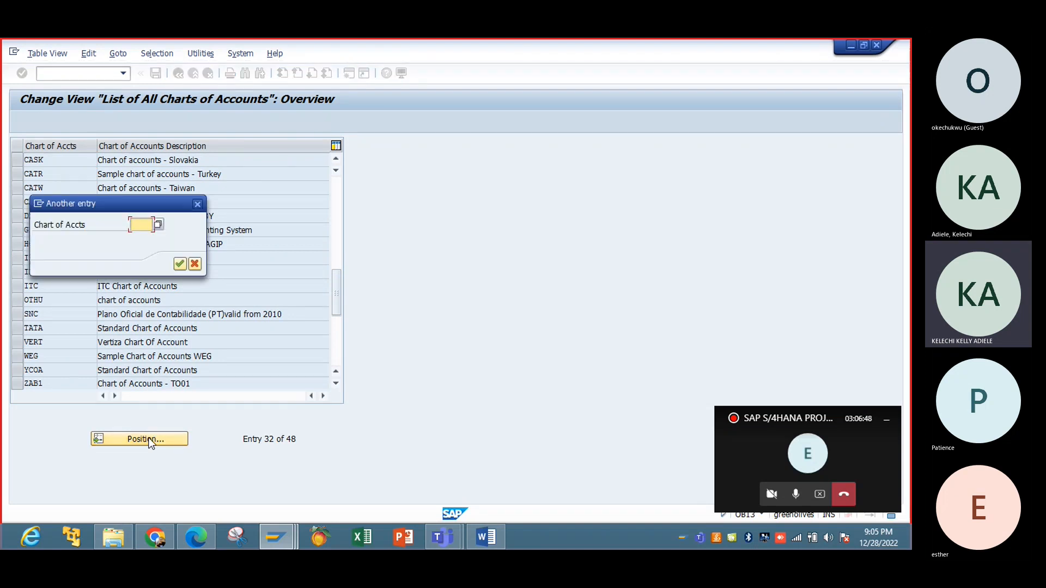
type("caus")
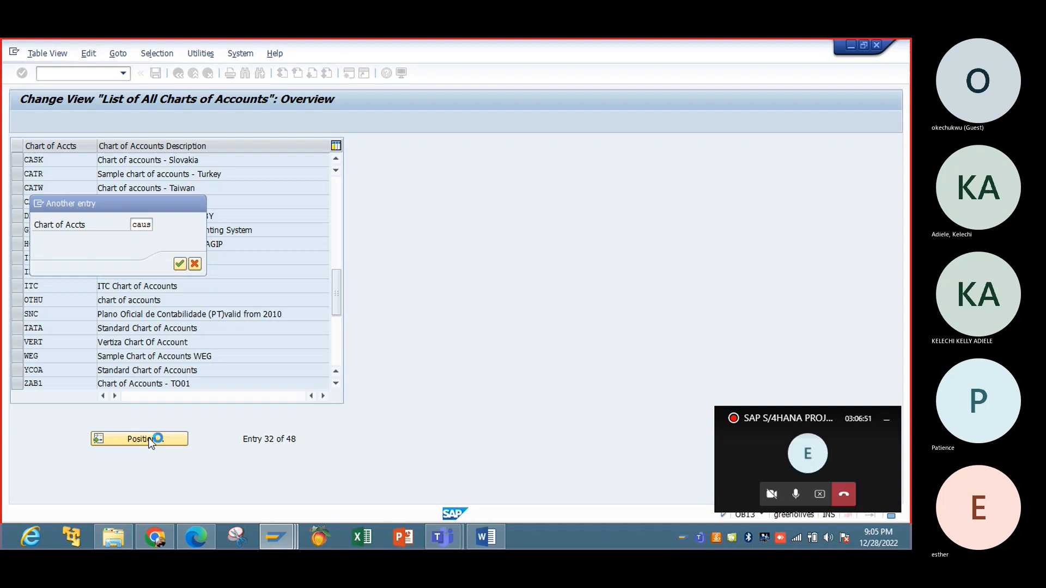
key("Return")
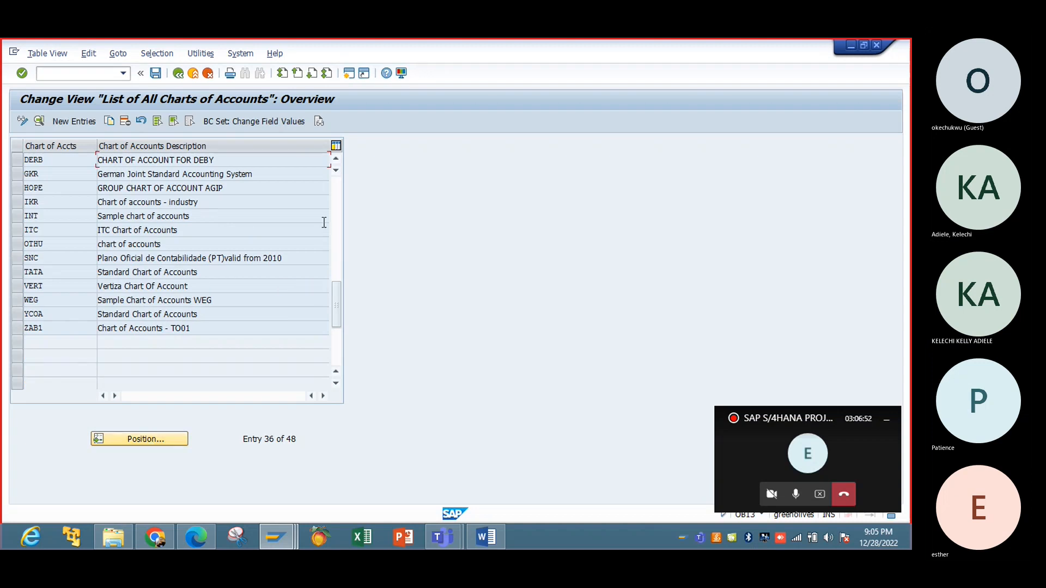
left_click(338, 213)
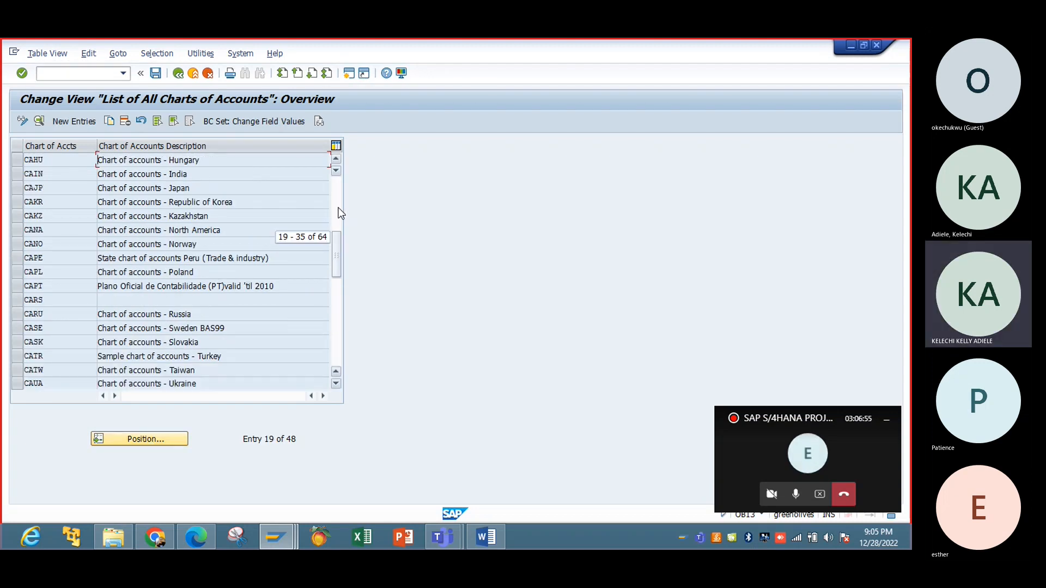
left_click(339, 212)
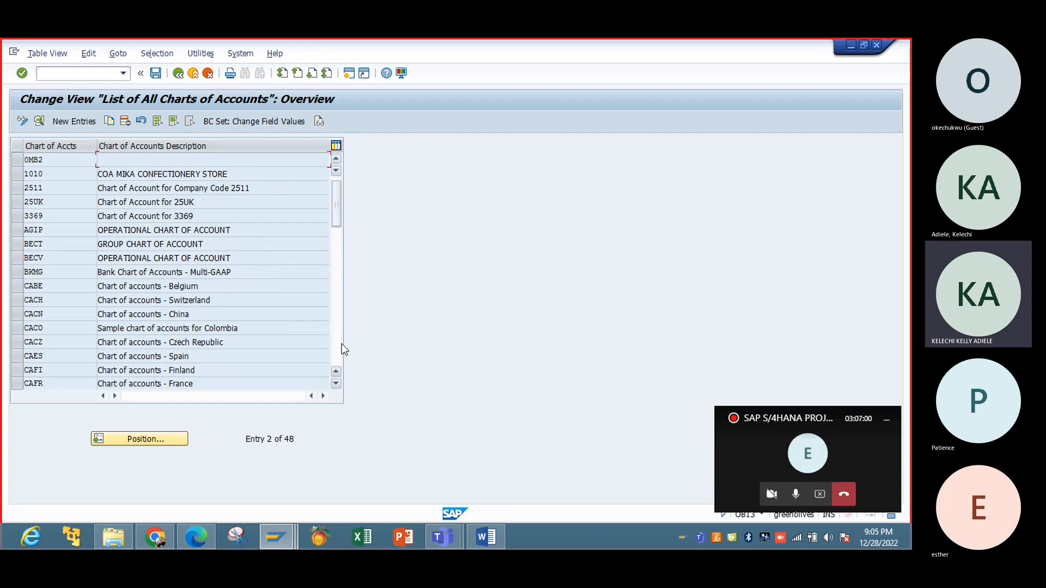
Look through the charts of accounts list from its first entries to the last one.
left_click(335, 385)
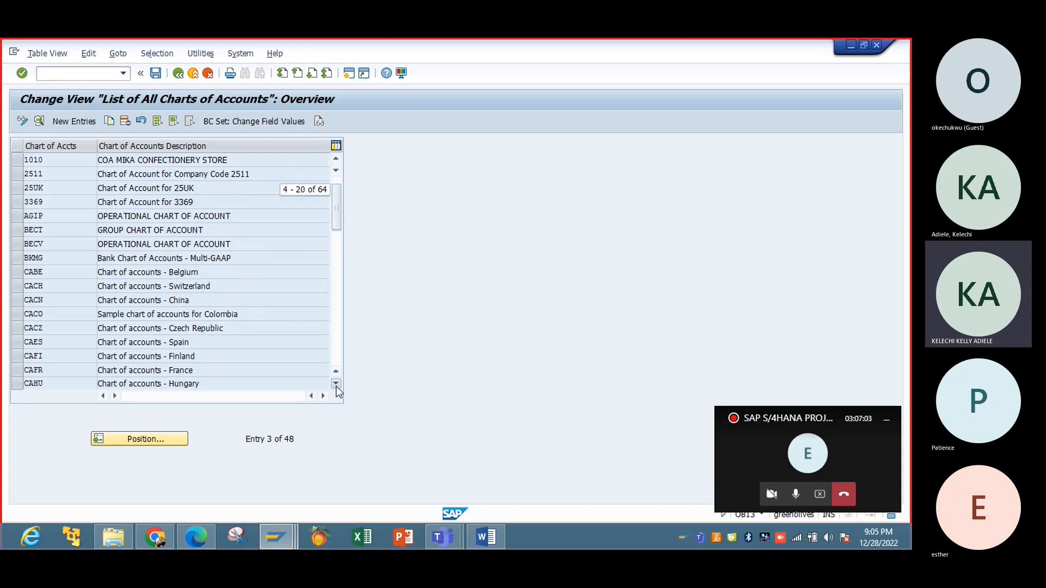
left_click(336, 385)
left_click(335, 385)
left_click(335, 384)
left_click(336, 384)
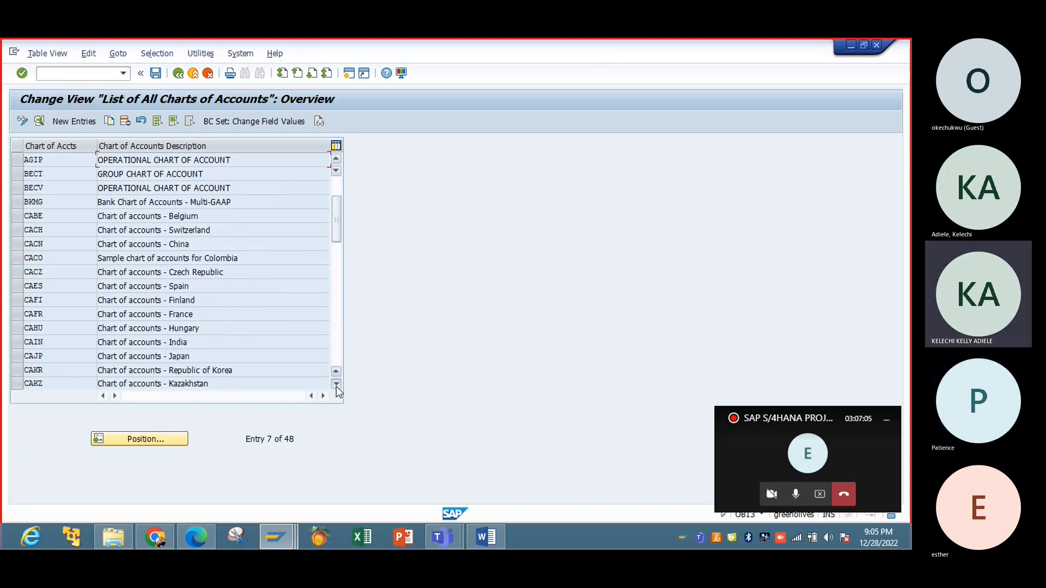
left_click(336, 385)
left_click(336, 362)
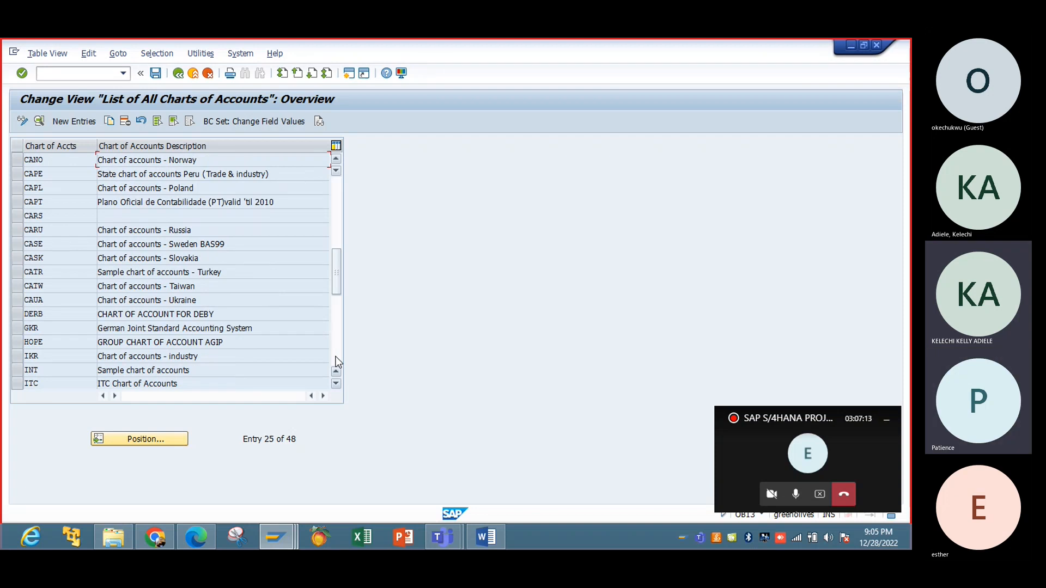
left_click(338, 362)
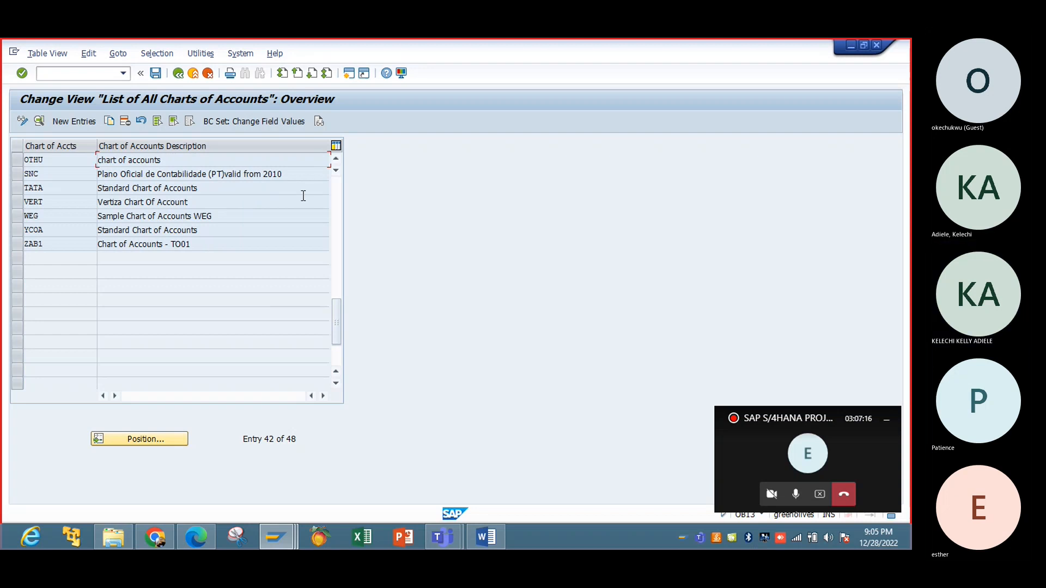
Review the existing charts of accounts backward from the end of the list to the first entry.
left_click(337, 158)
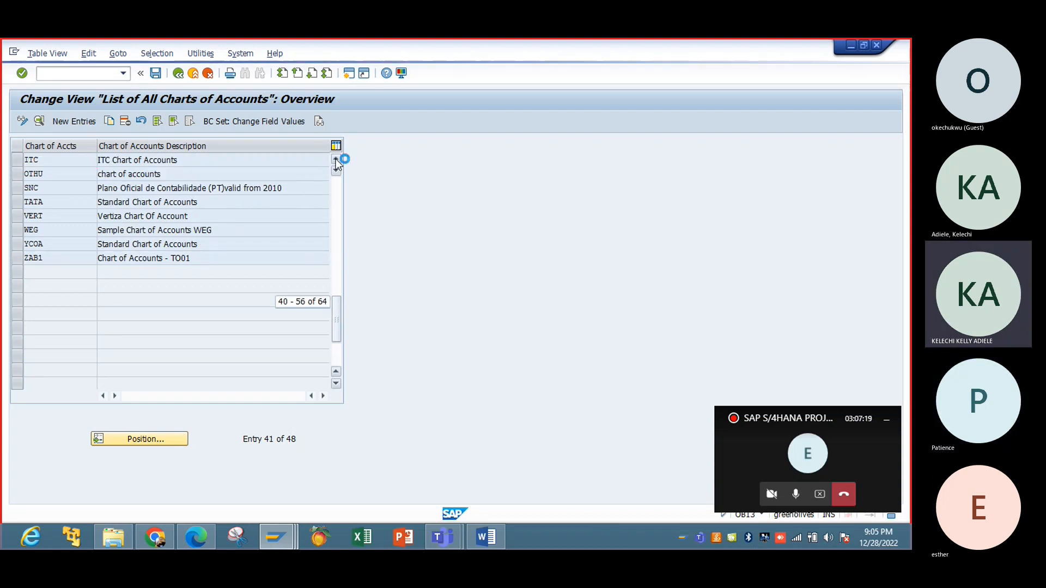
left_click(336, 160)
left_click(336, 159)
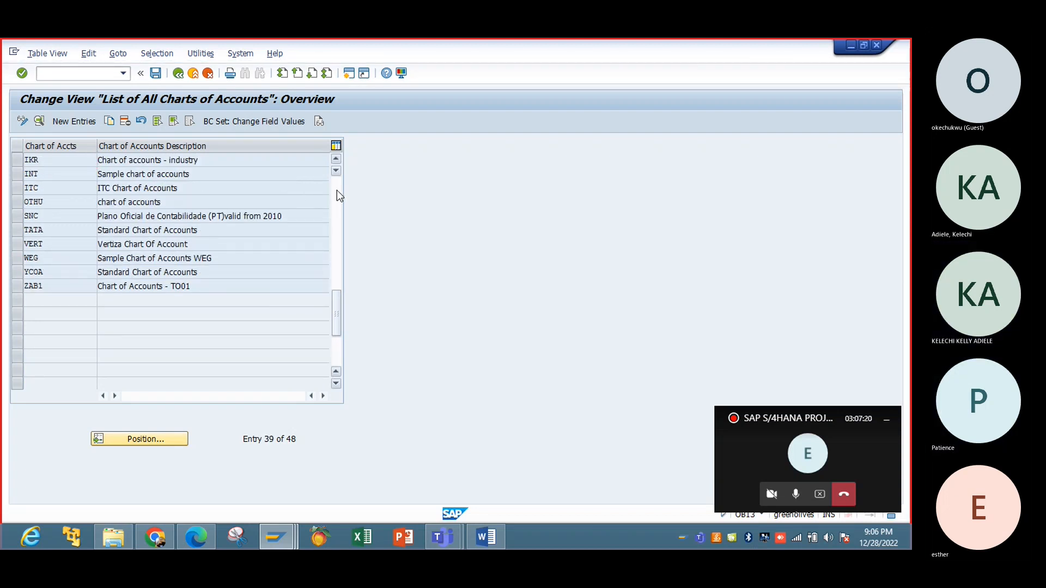
left_click(336, 190)
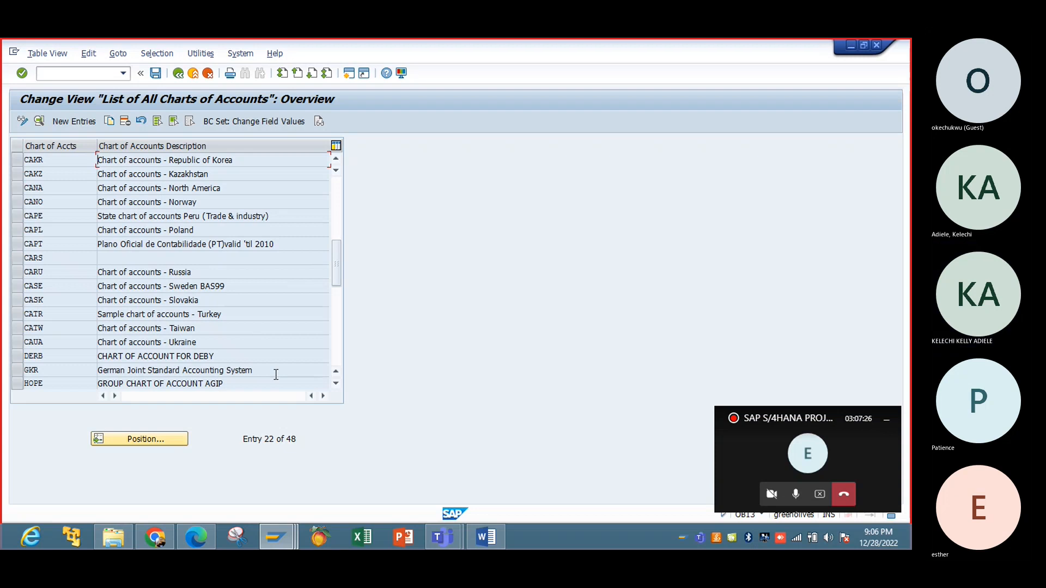
left_click(337, 159)
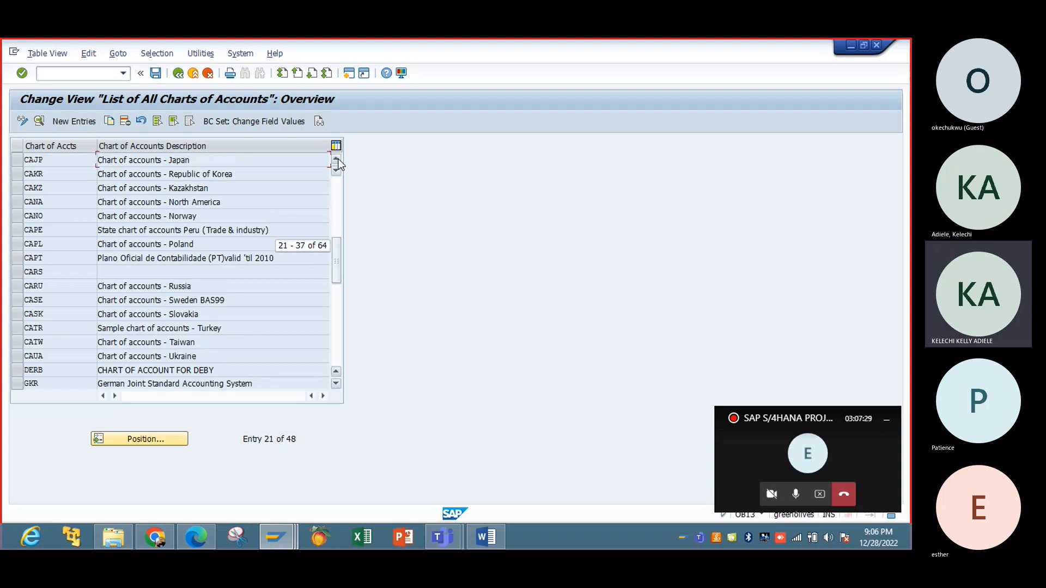
left_click(337, 158)
left_click(337, 159)
left_click(337, 159)
left_click(337, 159)
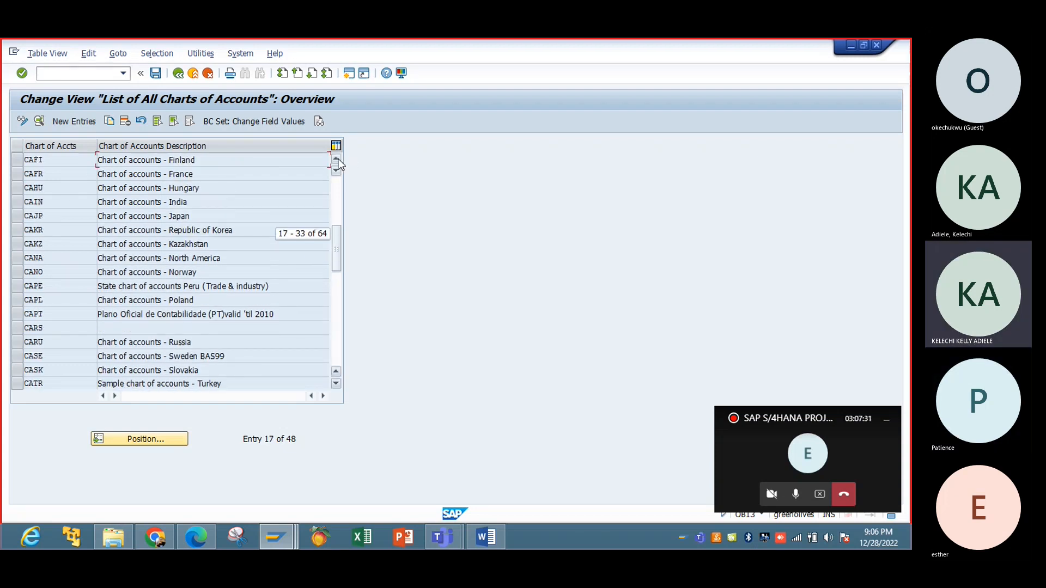
left_click(338, 159)
left_click(338, 159)
left_click(337, 158)
left_click(338, 159)
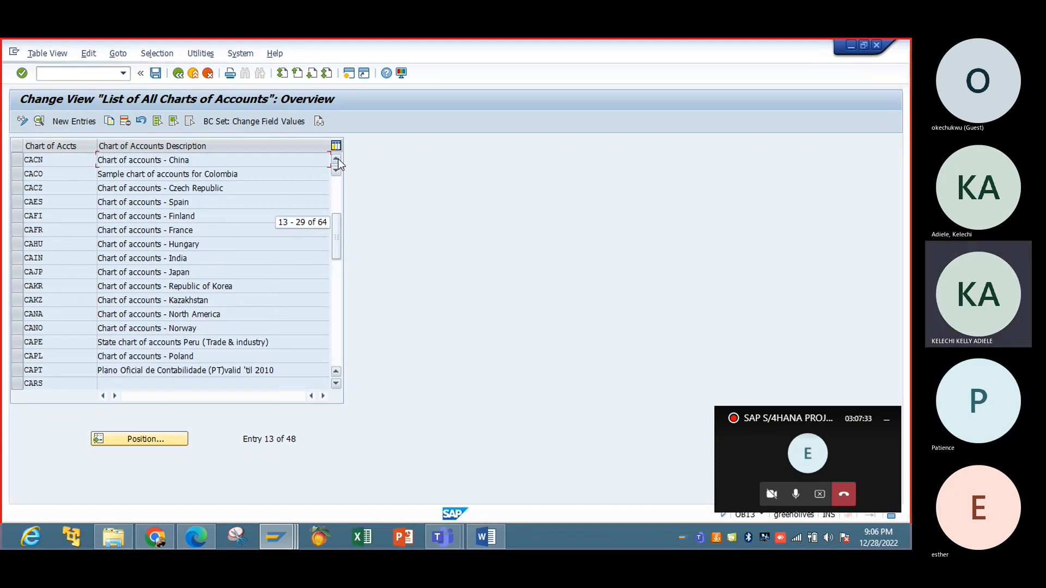
left_click(338, 159)
left_click(338, 158)
left_click(338, 159)
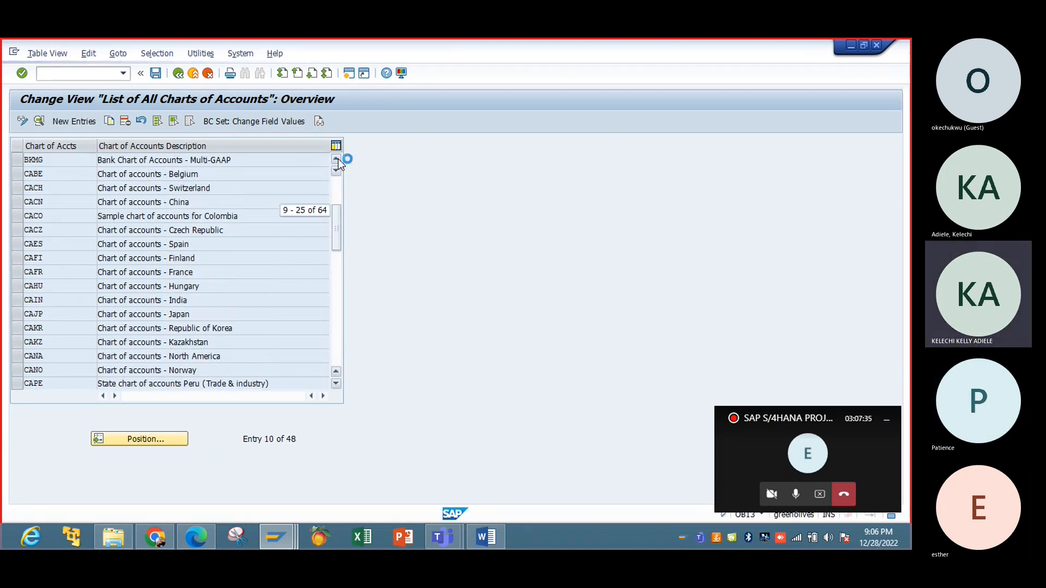
left_click(338, 159)
left_click(338, 158)
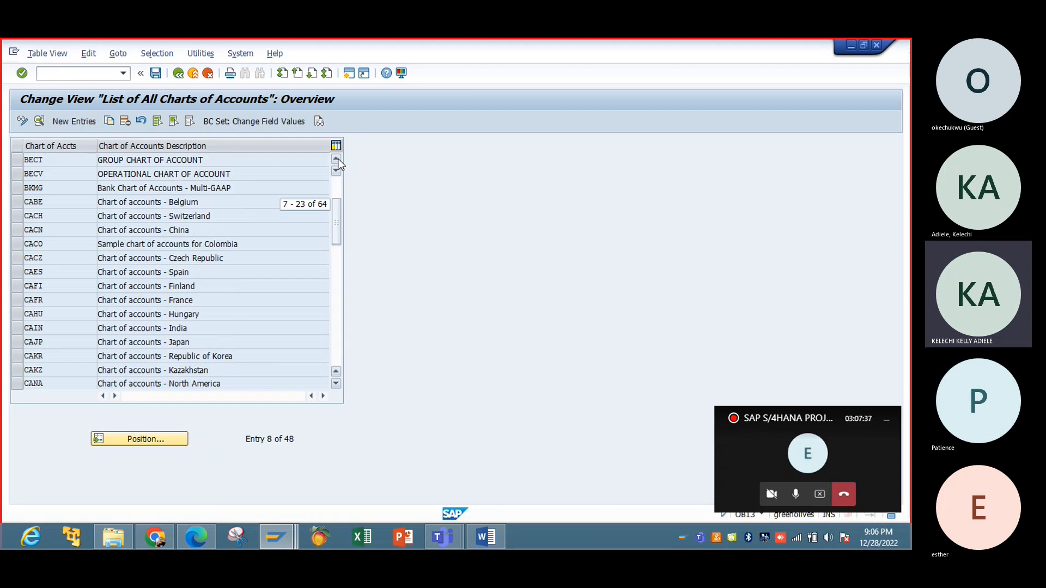
left_click(338, 159)
left_click(338, 159)
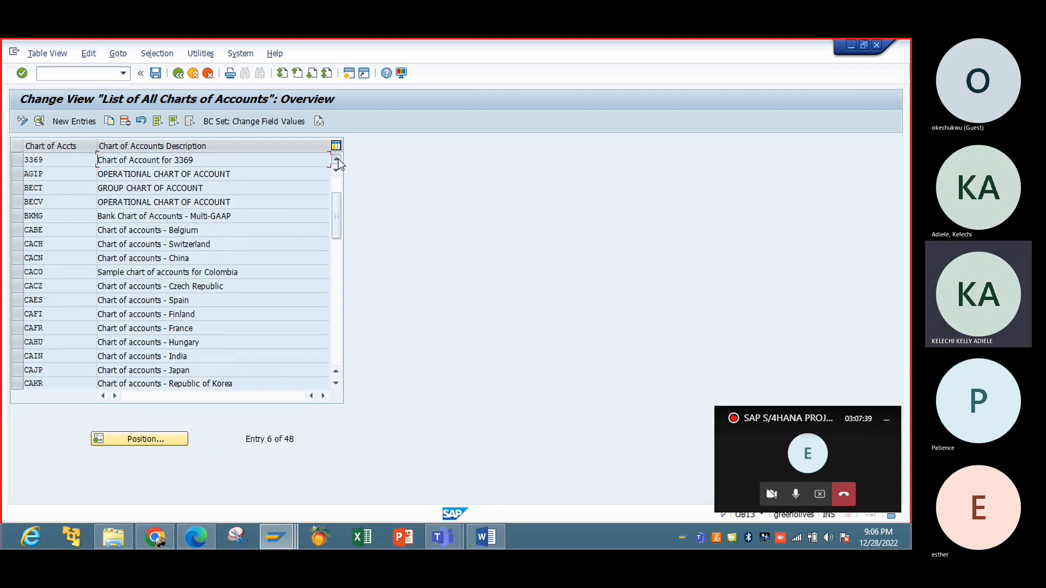
left_click(338, 158)
left_click(337, 158)
left_click(337, 158)
left_click(337, 159)
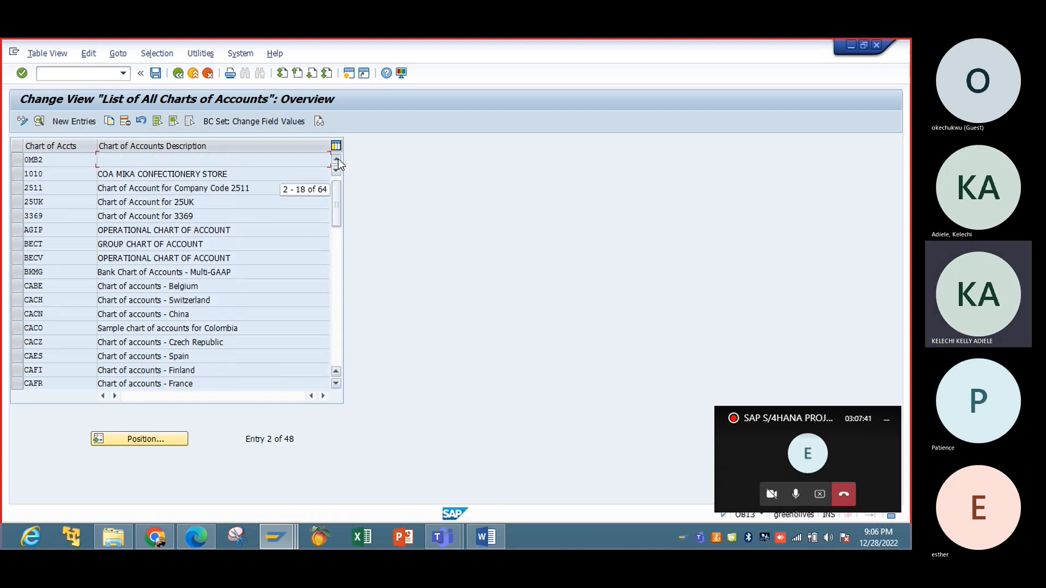
left_click(338, 158)
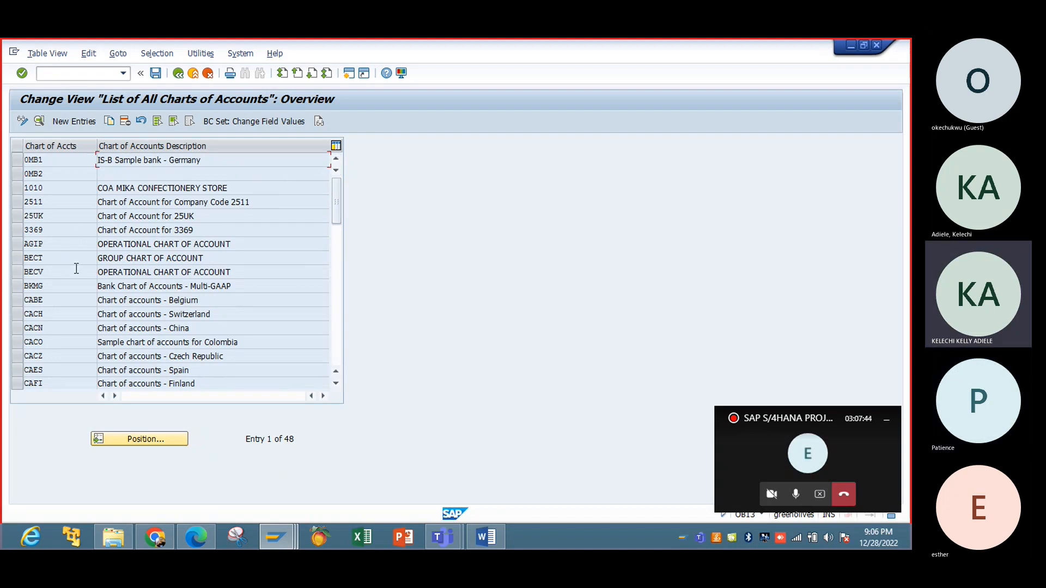
Copy the TATA chart of accounts and enter IBCA as the key of the new chart.
left_click(339, 358)
left_click(339, 358)
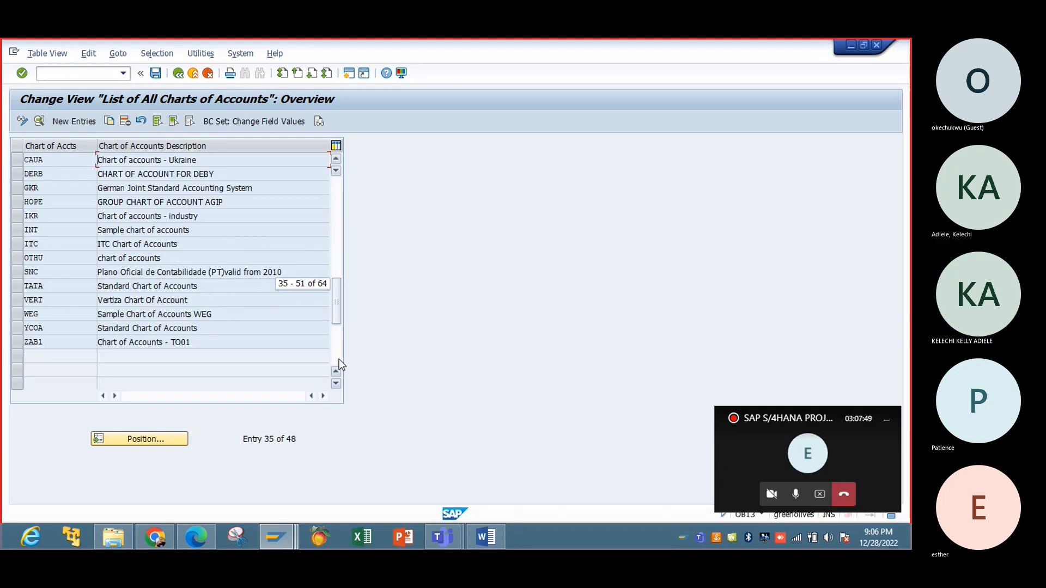
left_click(16, 292)
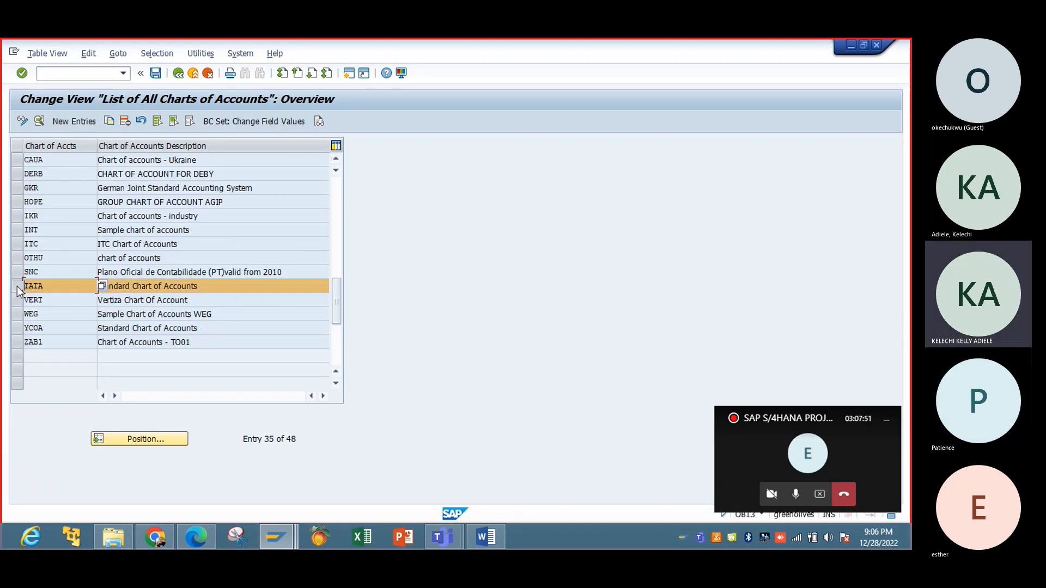
left_click(109, 122)
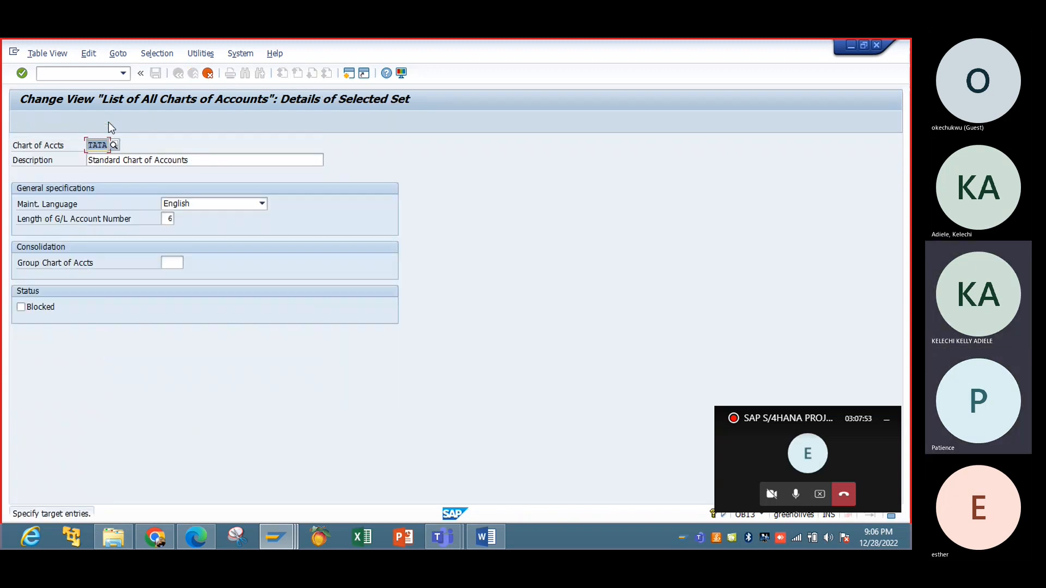
key("Delete")
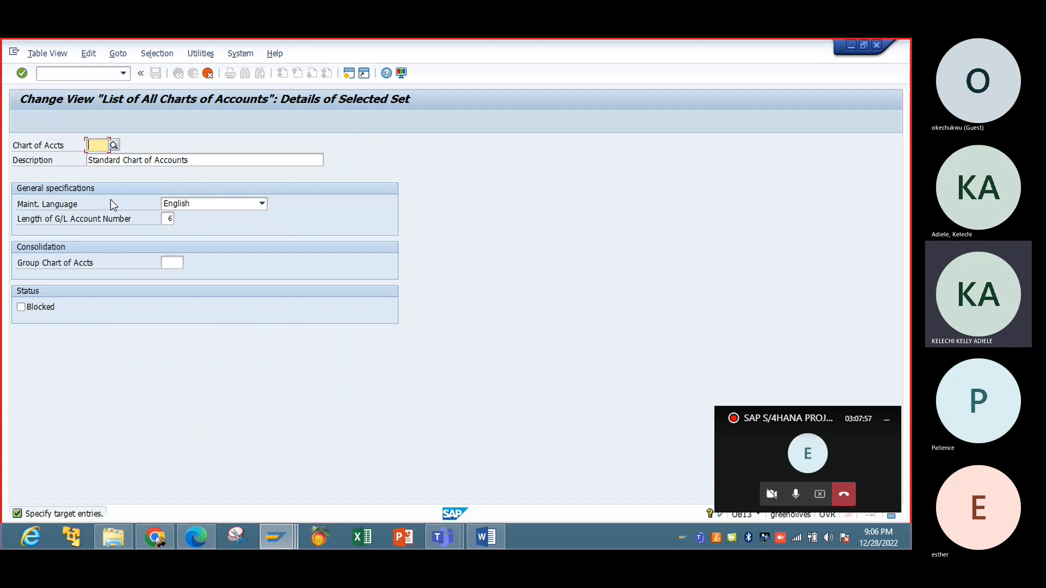
type("ibtc")
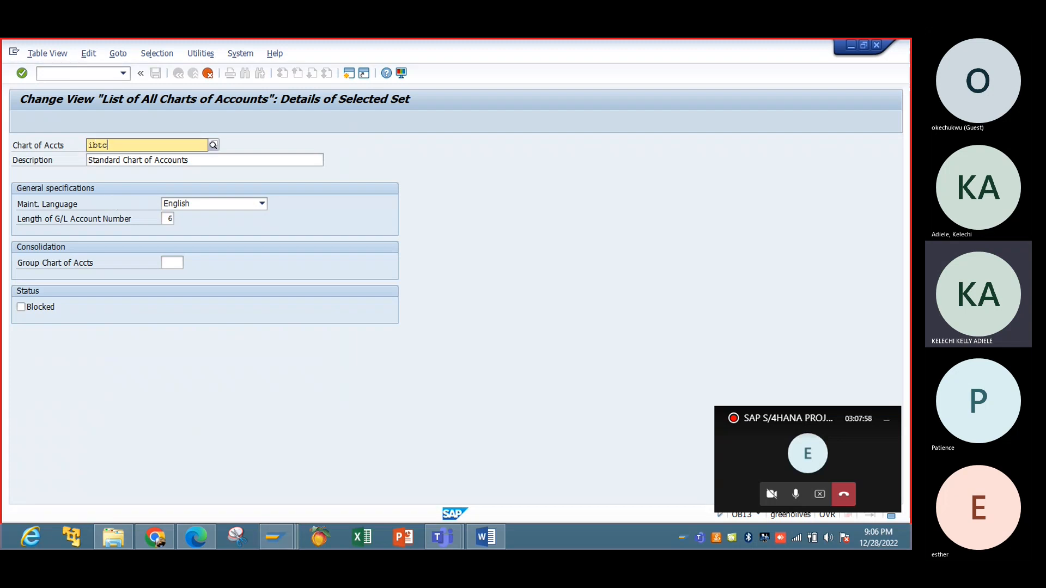
key("BackSpace")
key("BackSpace")
key("BackSpace")
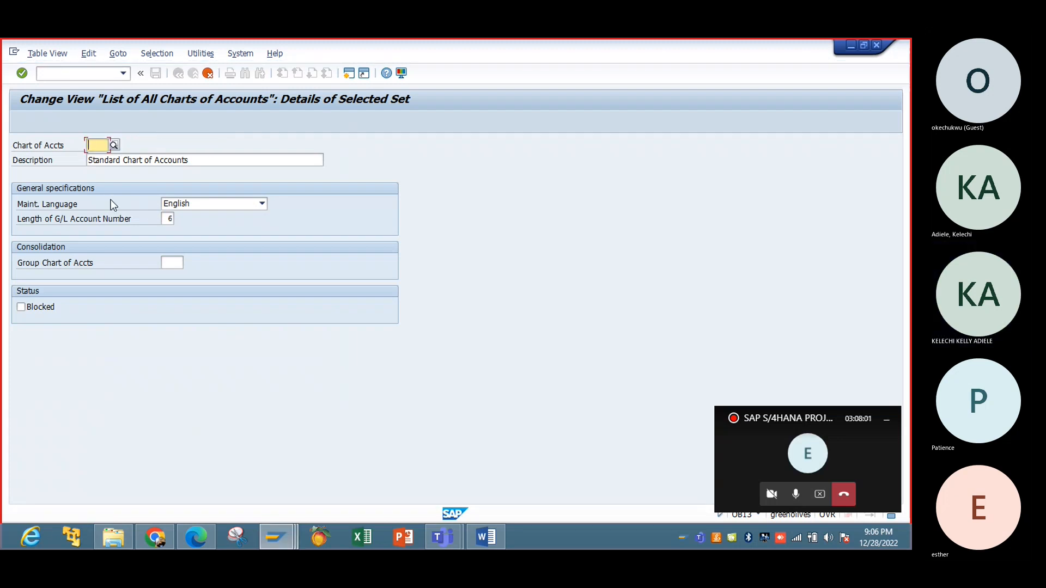
type("IBC")
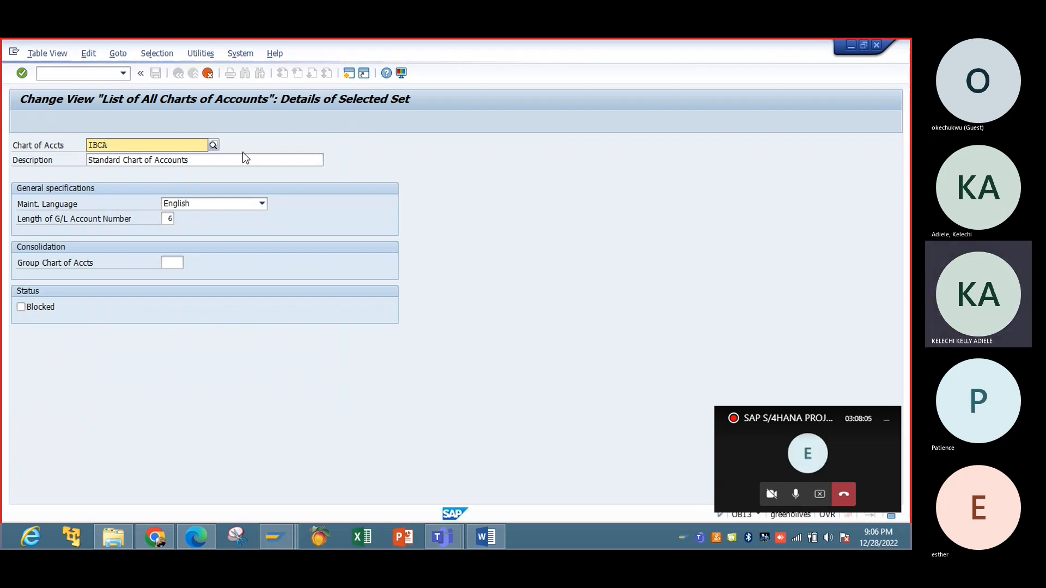
type("A")
Extend the new chart's description to "Standard Chart of Accounts- IBTC".
left_click(222, 164)
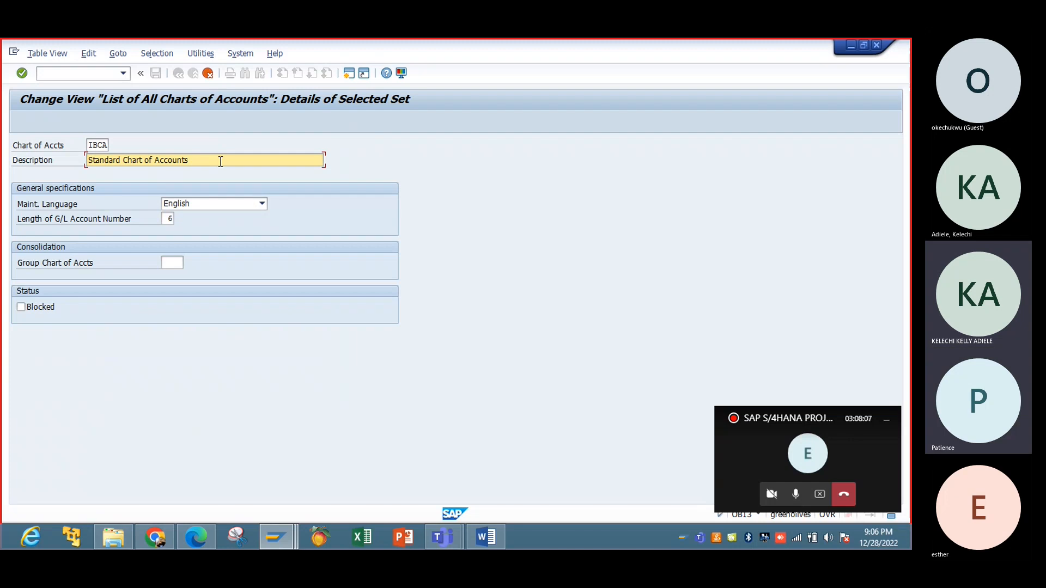
type("-")
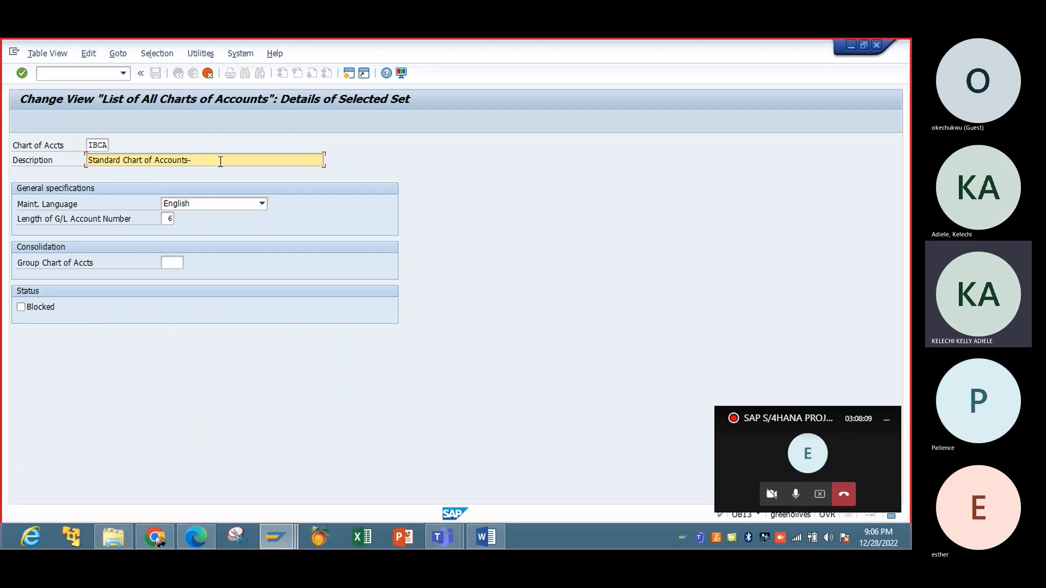
type(" IBTC")
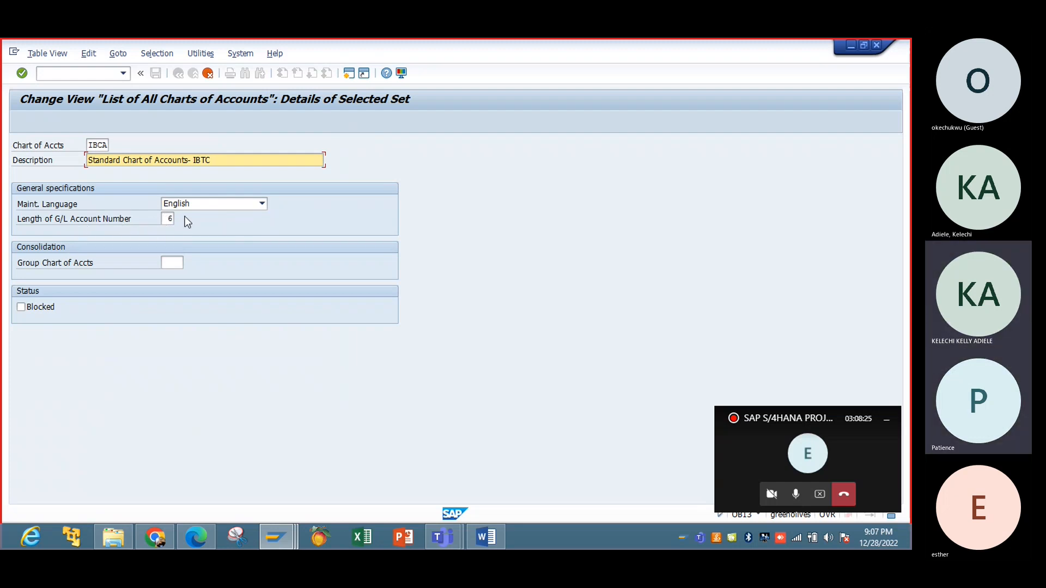
Set the length of the G/L account number to 4 and return to the charts of accounts overview.
left_click(169, 221)
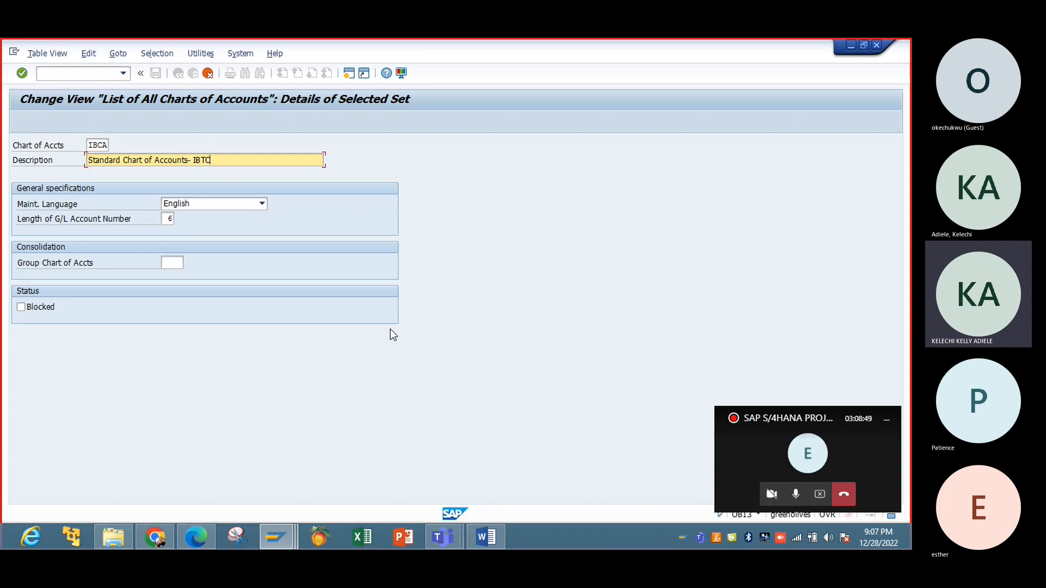
left_click(170, 218)
key("BackSpace")
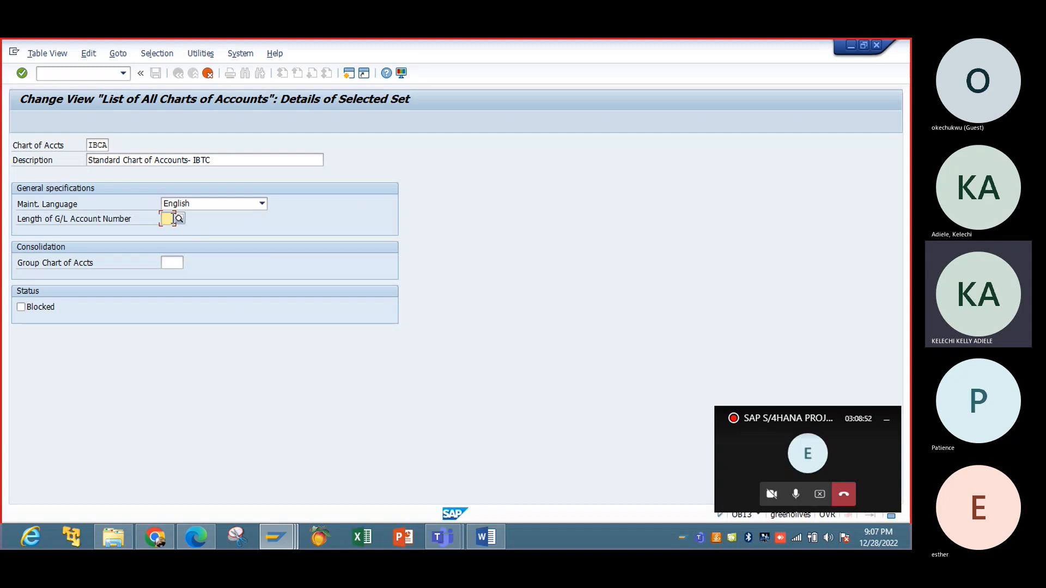
type("4")
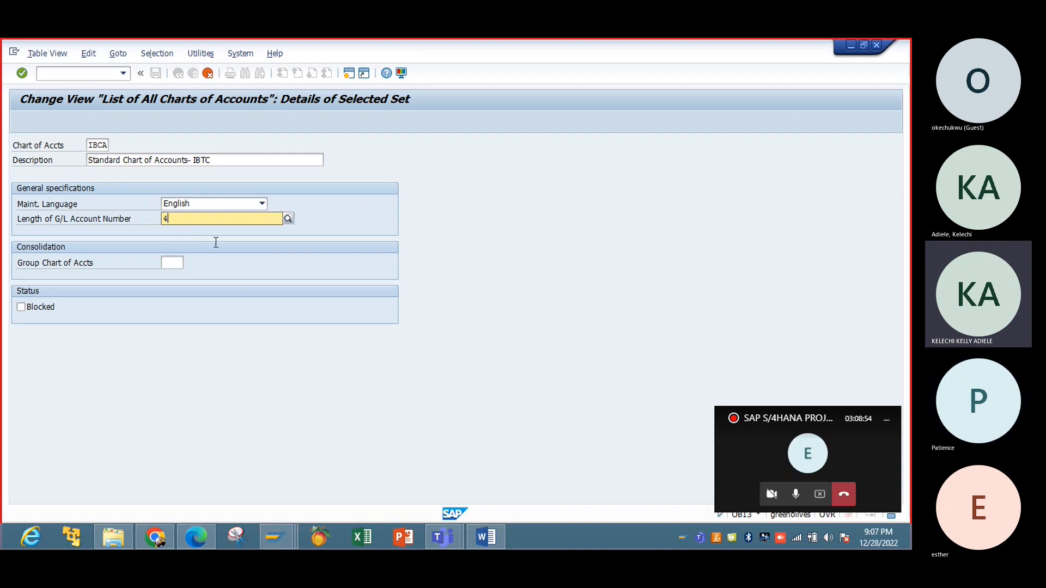
key("Return")
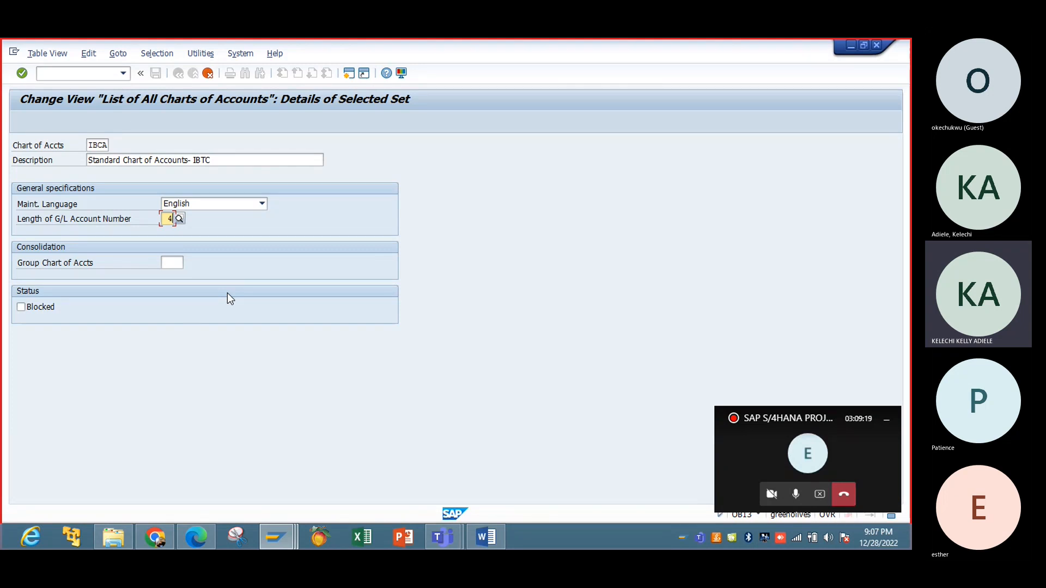
key("F3")
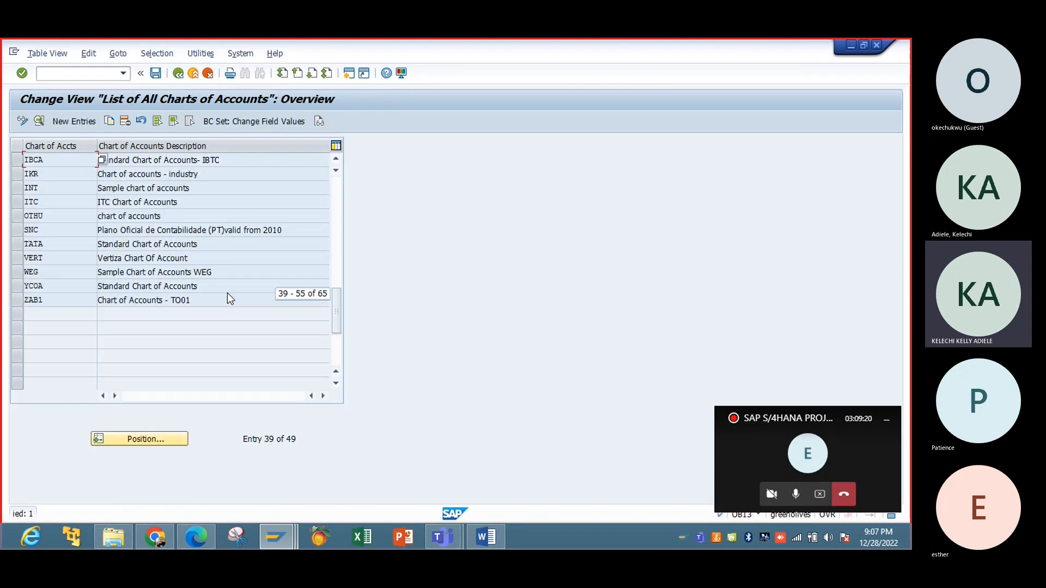
Save the new chart of accounts under a new customizing request described as "Chart of Accounts Config".
left_click(159, 77)
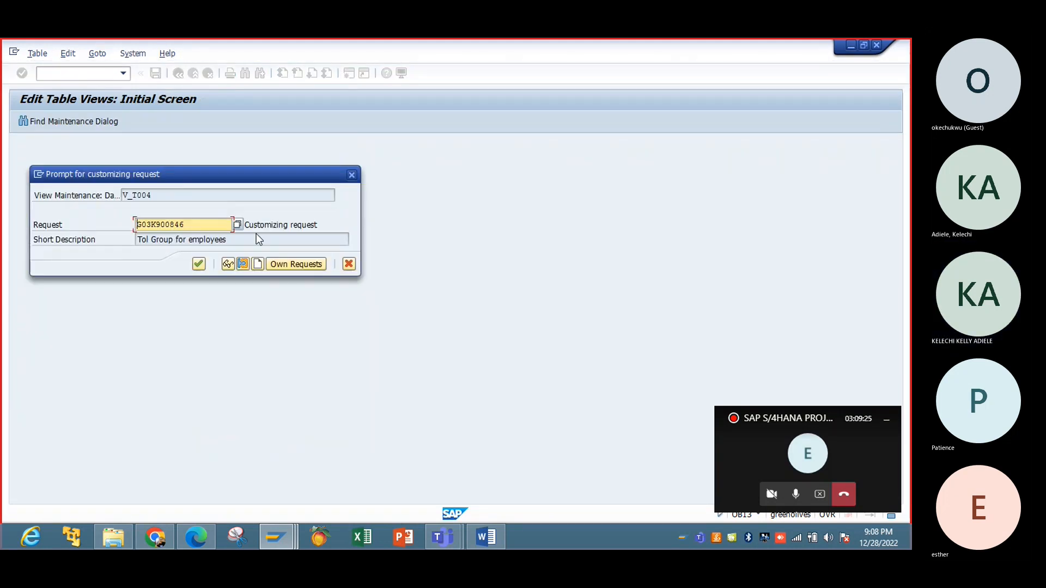
left_click(258, 265)
left_click(258, 265)
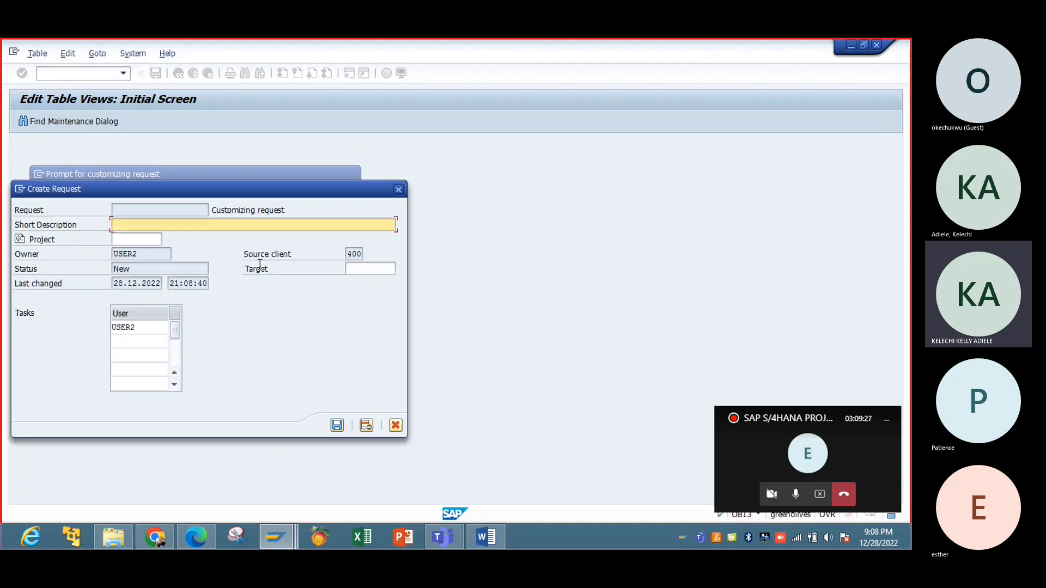
type("Chart of Accounts Config")
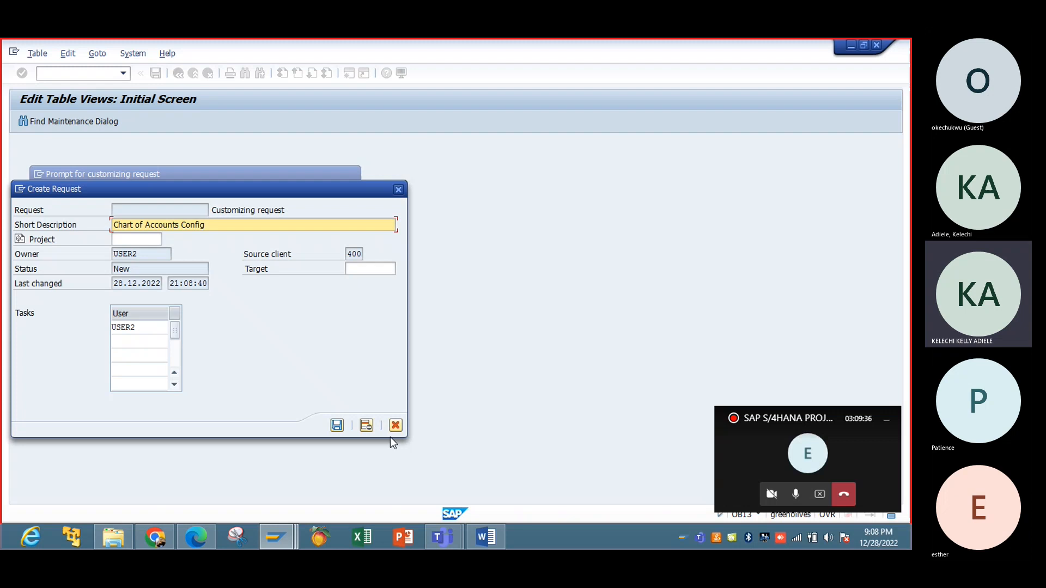
left_click(337, 425)
left_click(198, 267)
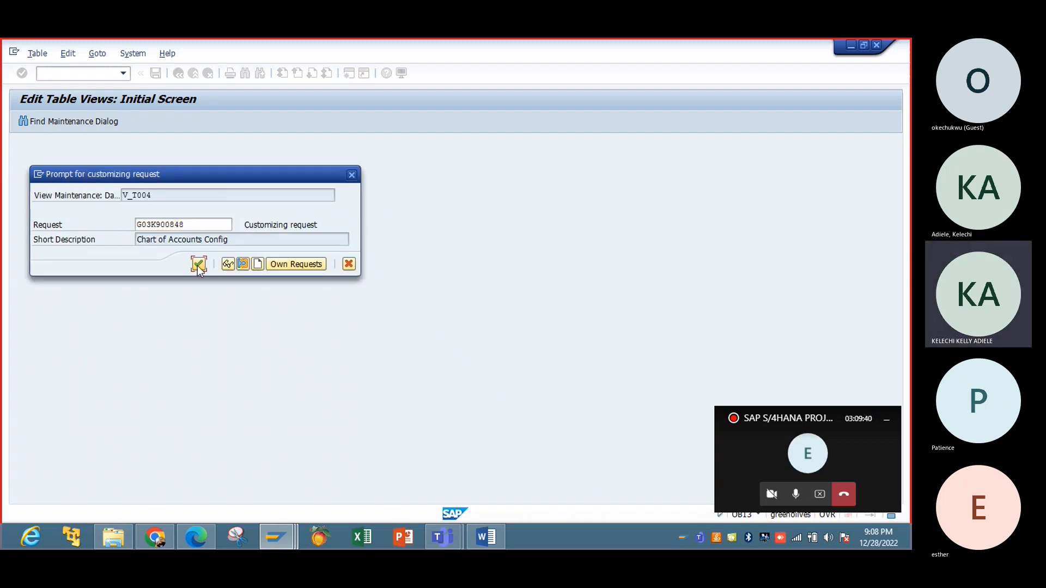
left_click(197, 266)
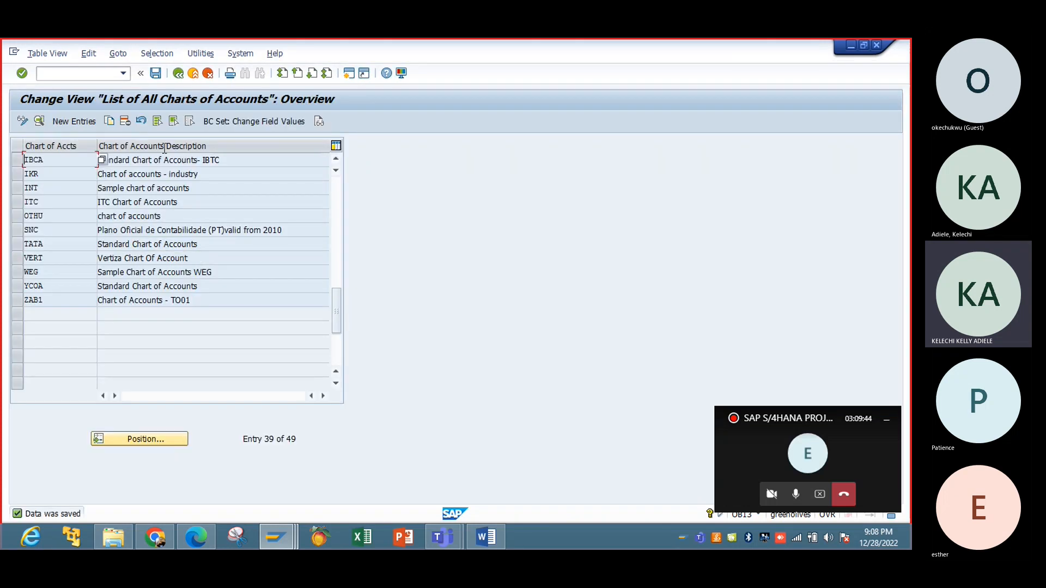
Open the assignment of company codes to charts of accounts in the IMG and go to company code IBTC.
left_click(179, 76)
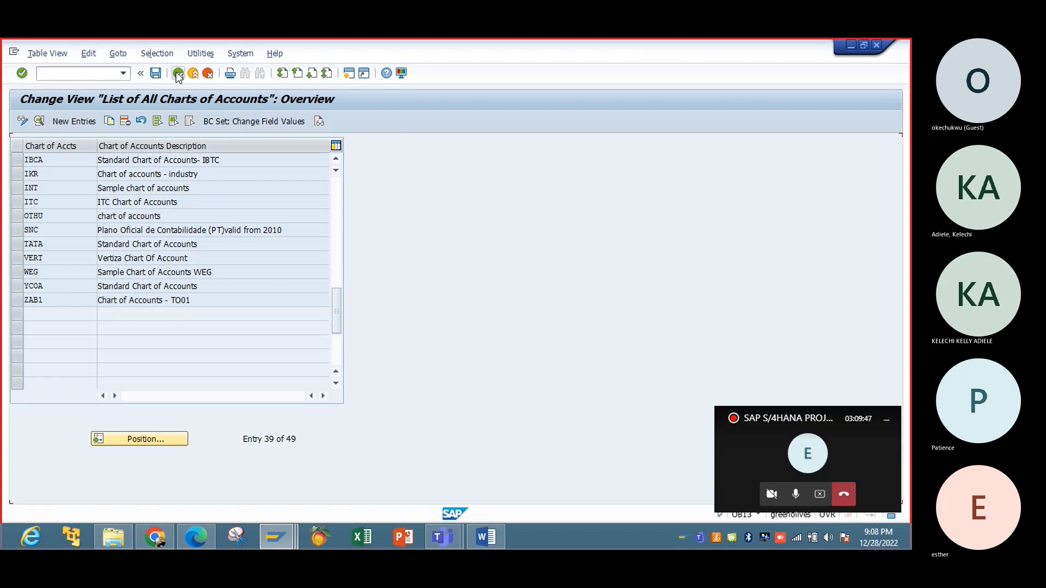
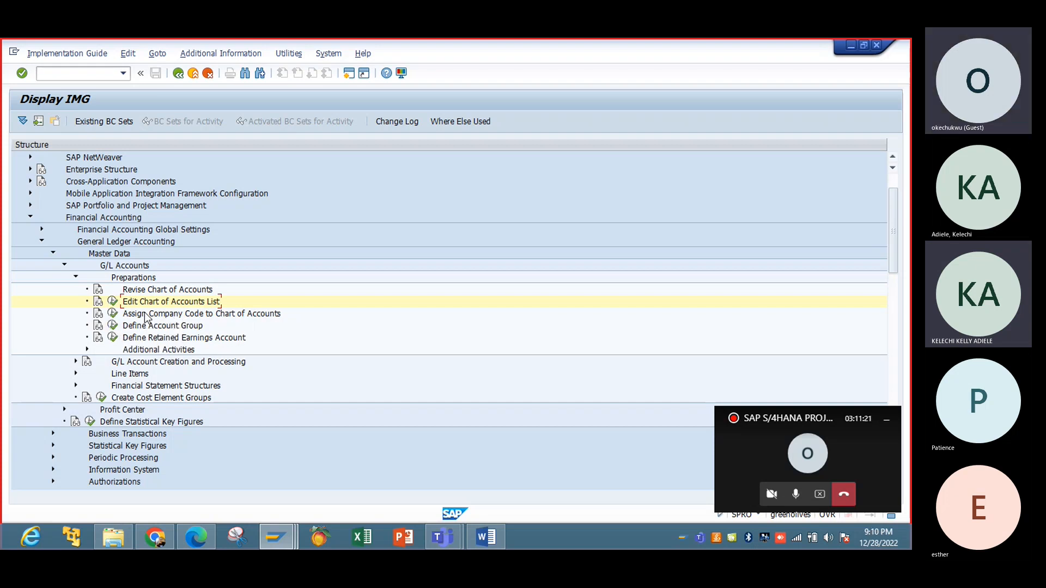
left_click(113, 313)
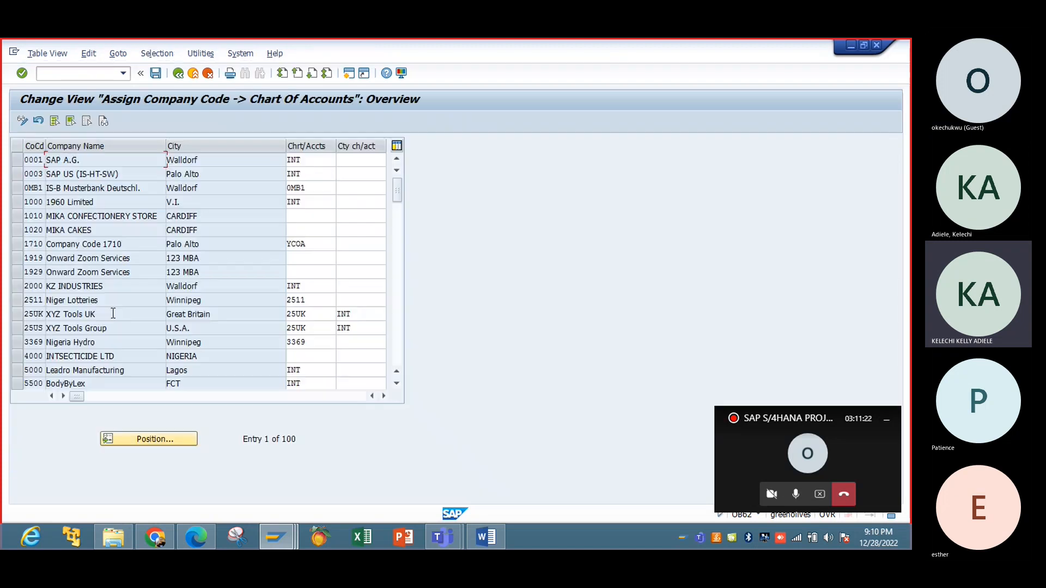
left_click(164, 439)
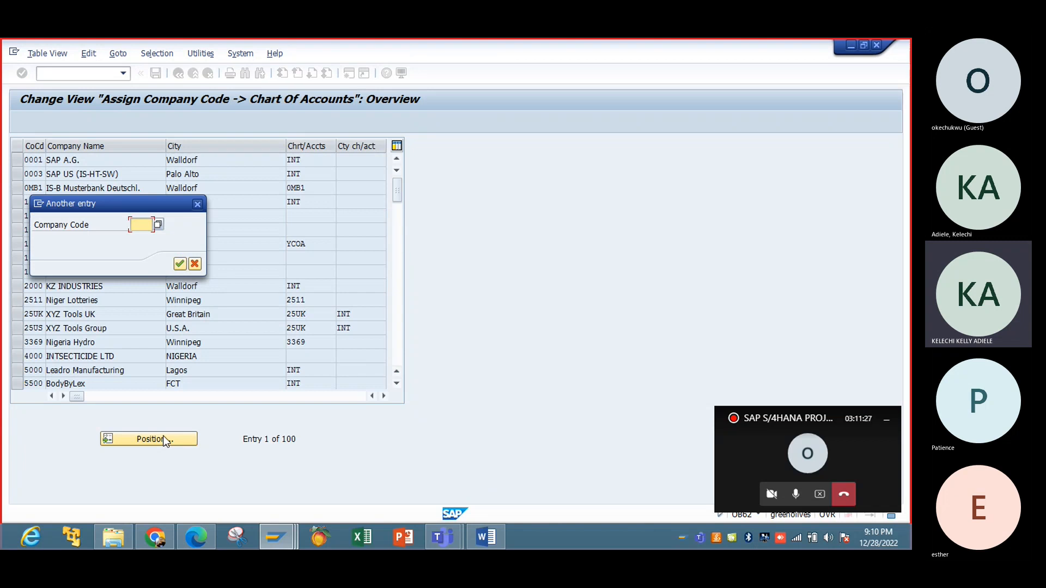
type("ibtc")
key("Return")
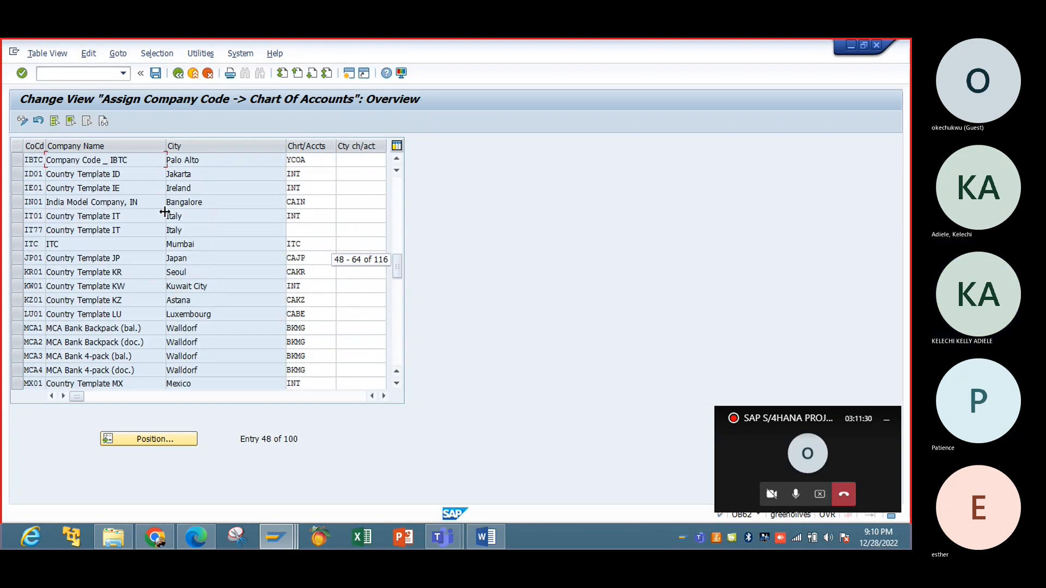
Assign chart of accounts IBCA to company code IBTC.
left_click(316, 162)
key("BackSpace")
key("BackSpace")
key("BackSpace")
key("BackSpace")
type("IC")
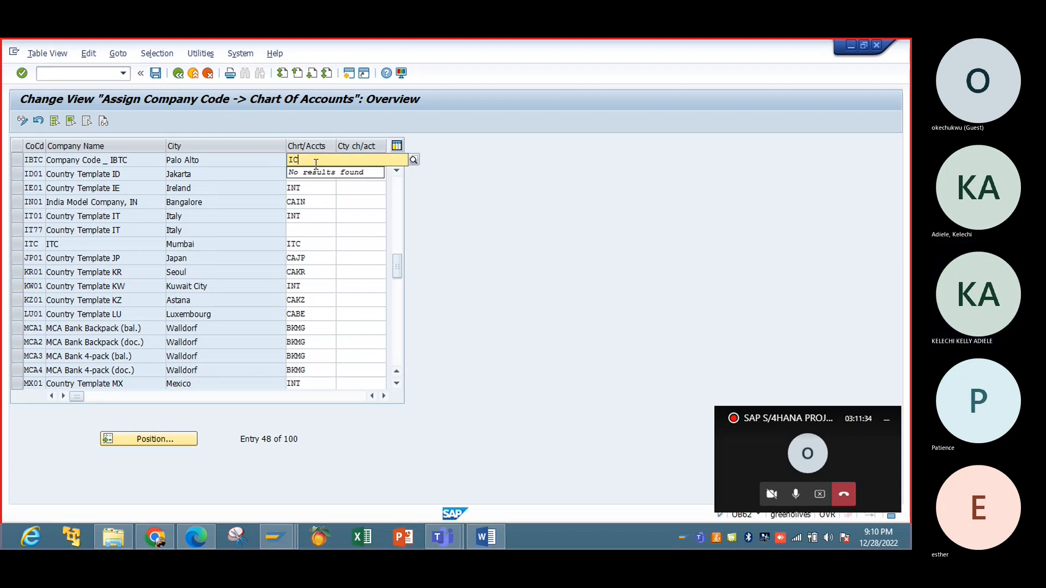
key("BackSpace")
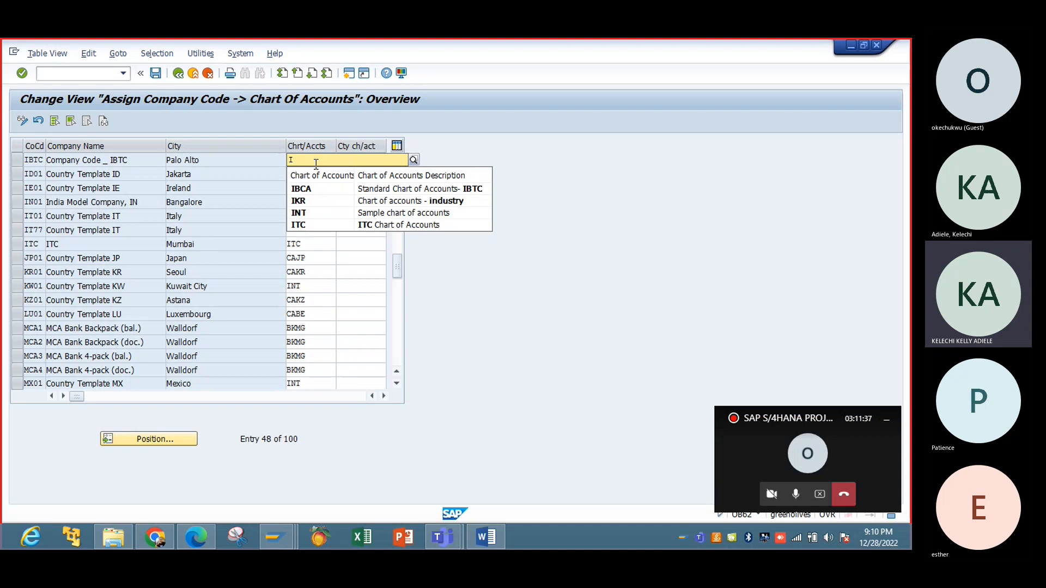
left_click(343, 191)
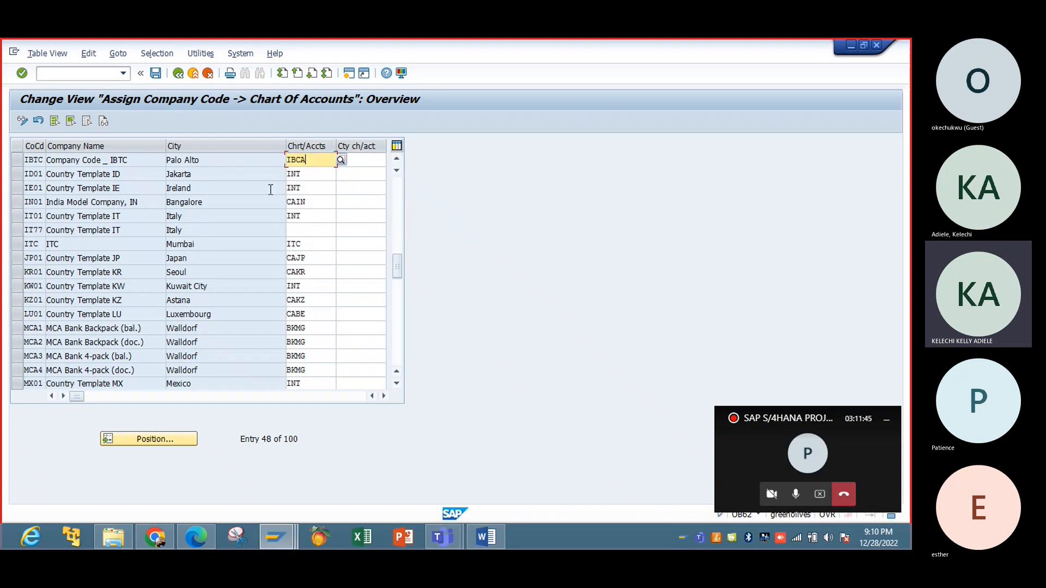
Save the company code assignment under the "Chart of Accounts Config" customizing request and return to the IMG.
left_click(158, 76)
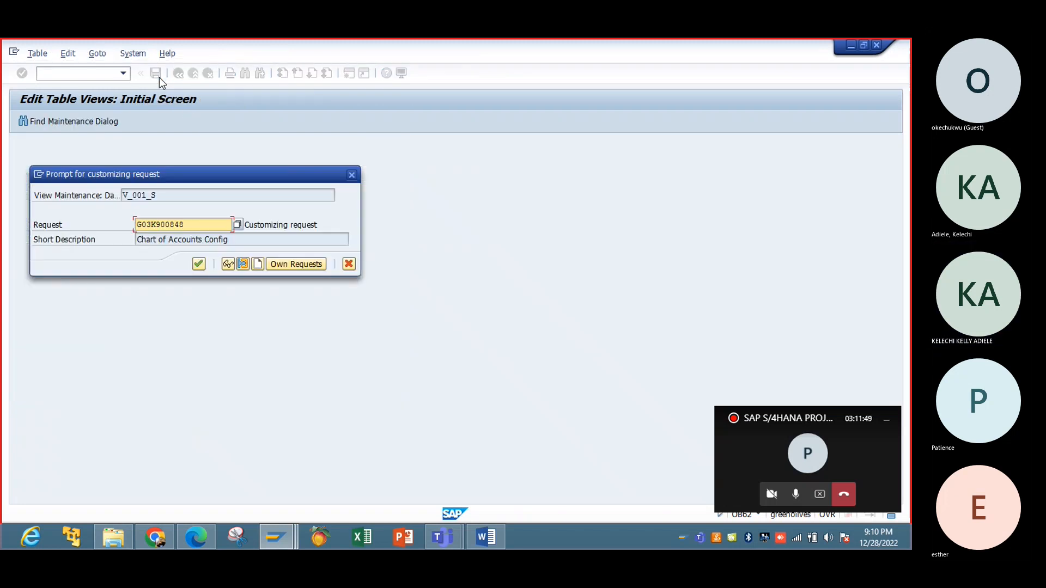
left_click(204, 263)
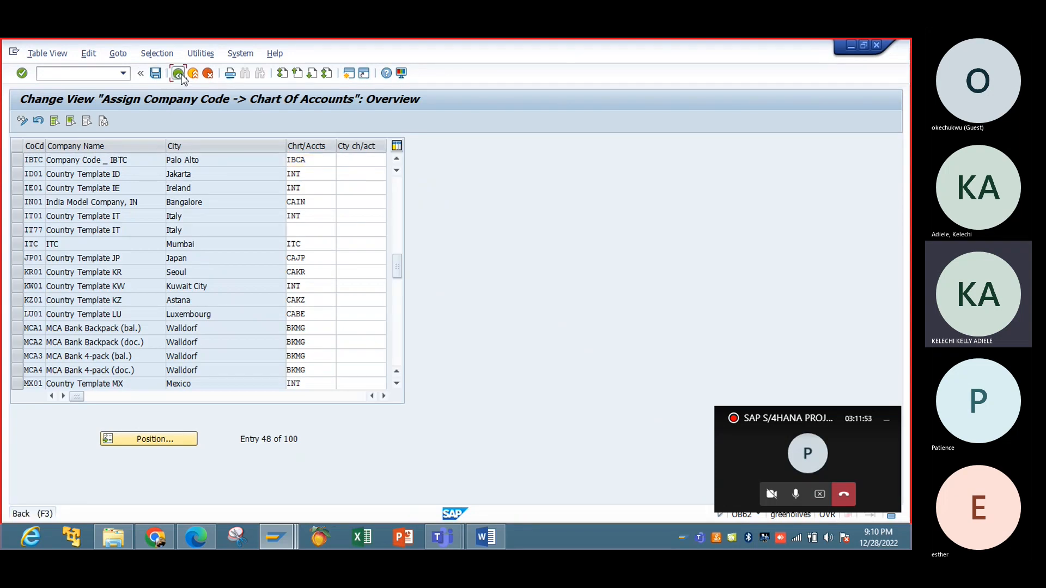
left_click(181, 77)
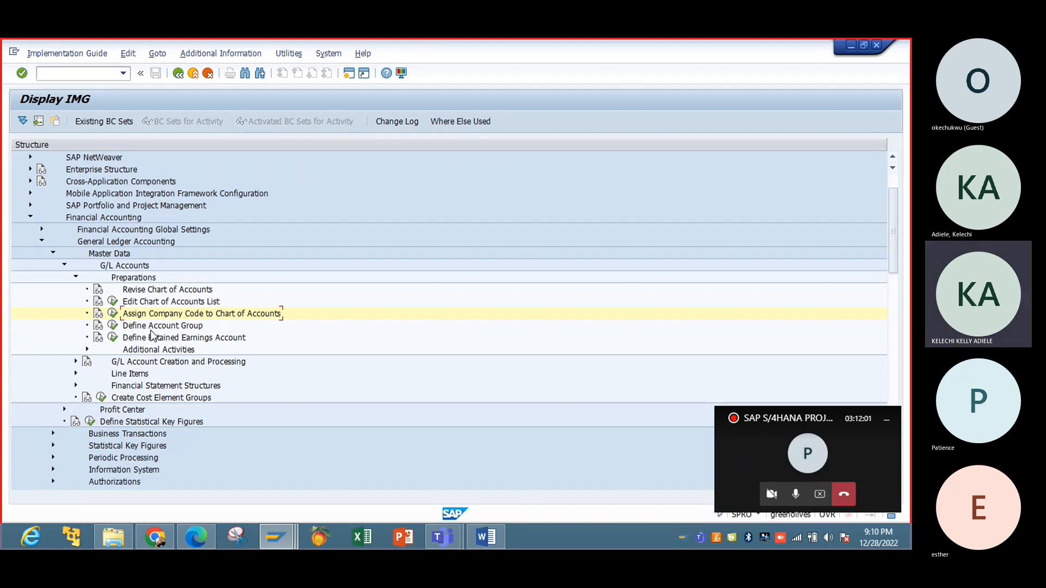
Open the account group definition and copy all CACH account groups: ABST, ANL., ERG., FIN., MAT., SAKO and SECC.
left_click(112, 328)
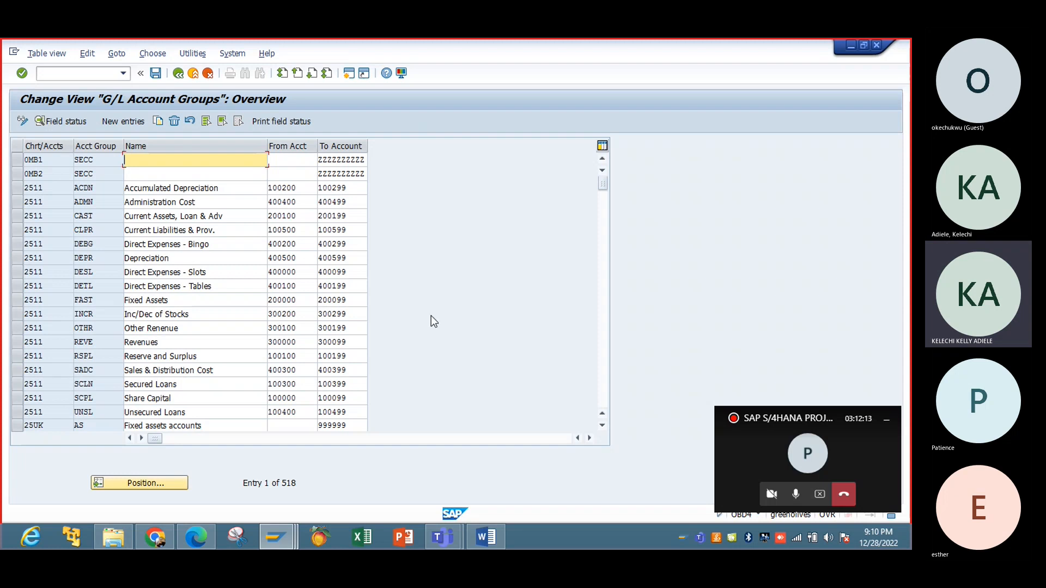
left_click(604, 384)
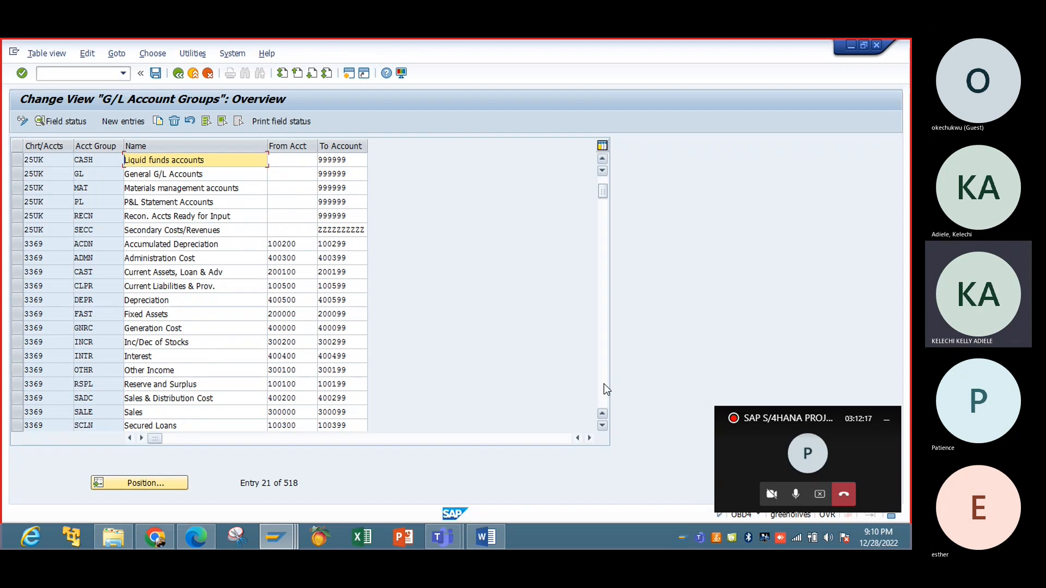
left_click(604, 384)
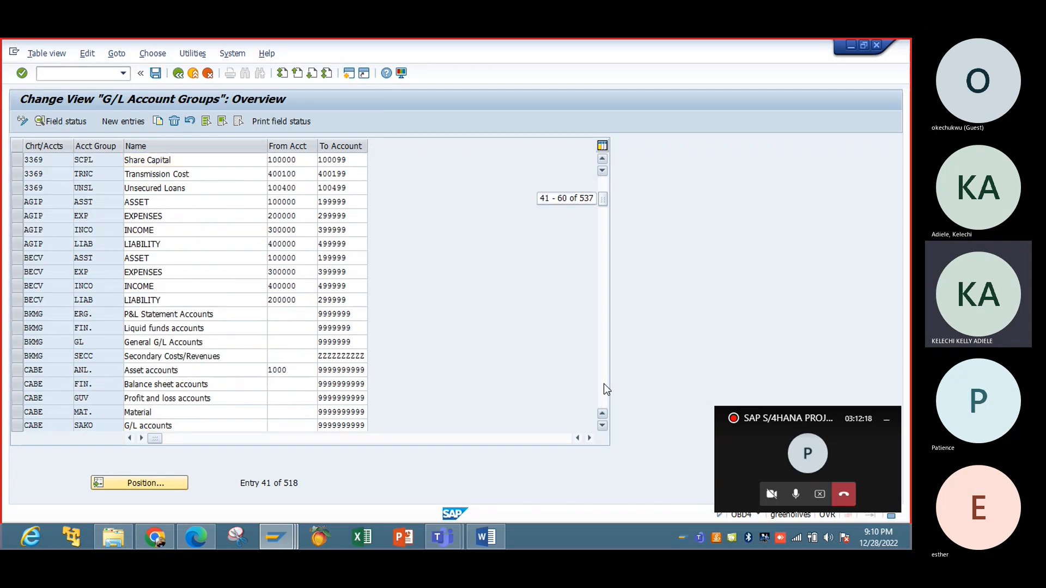
left_click(604, 384)
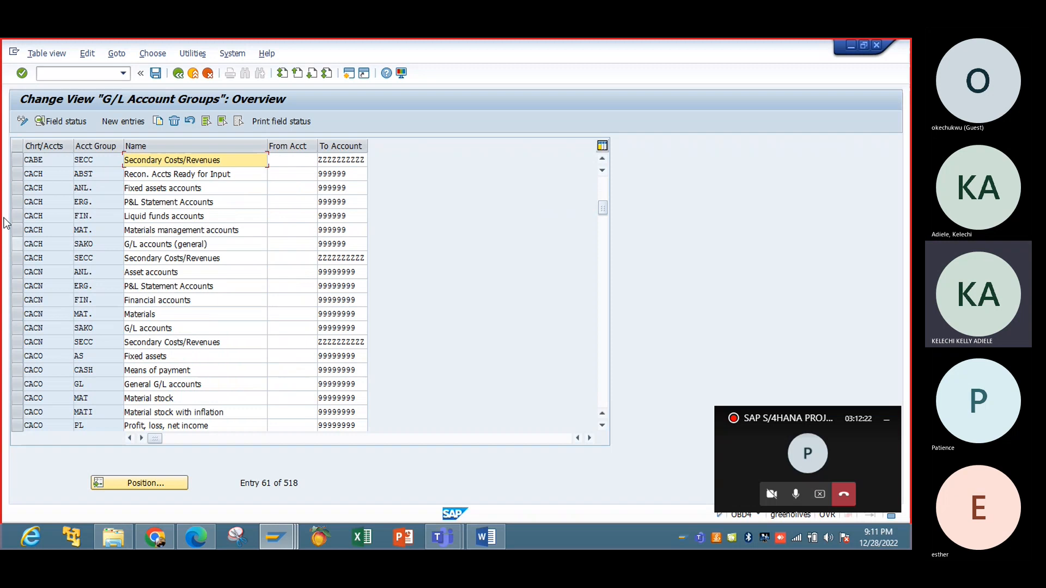
left_click(16, 174)
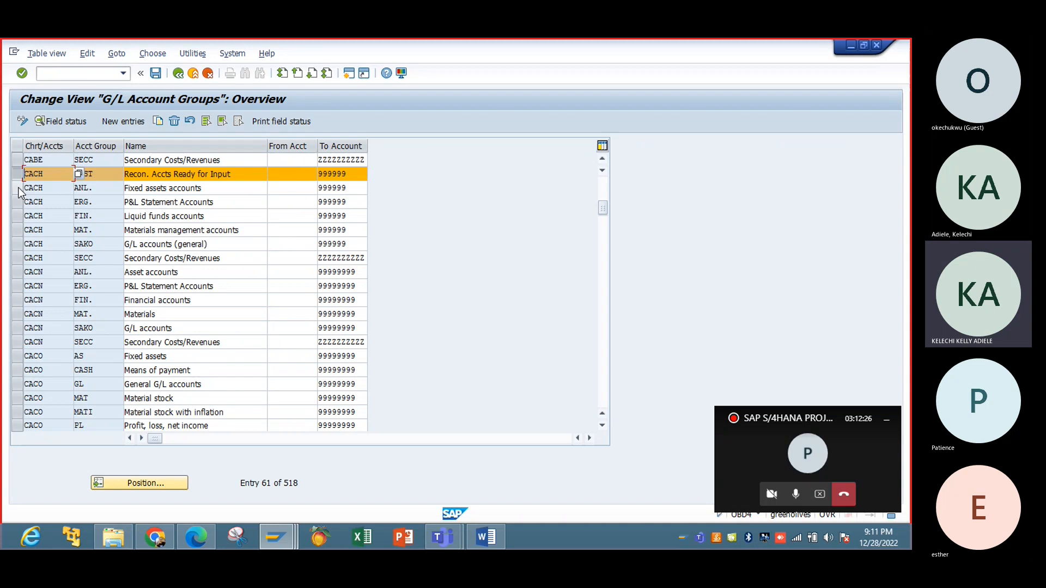
left_click(17, 188)
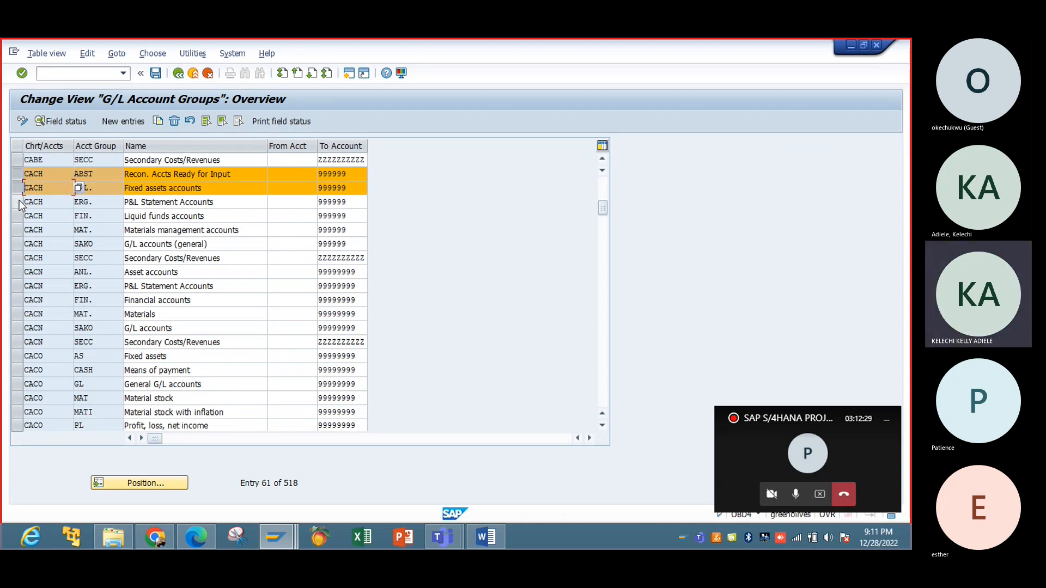
left_click(18, 202)
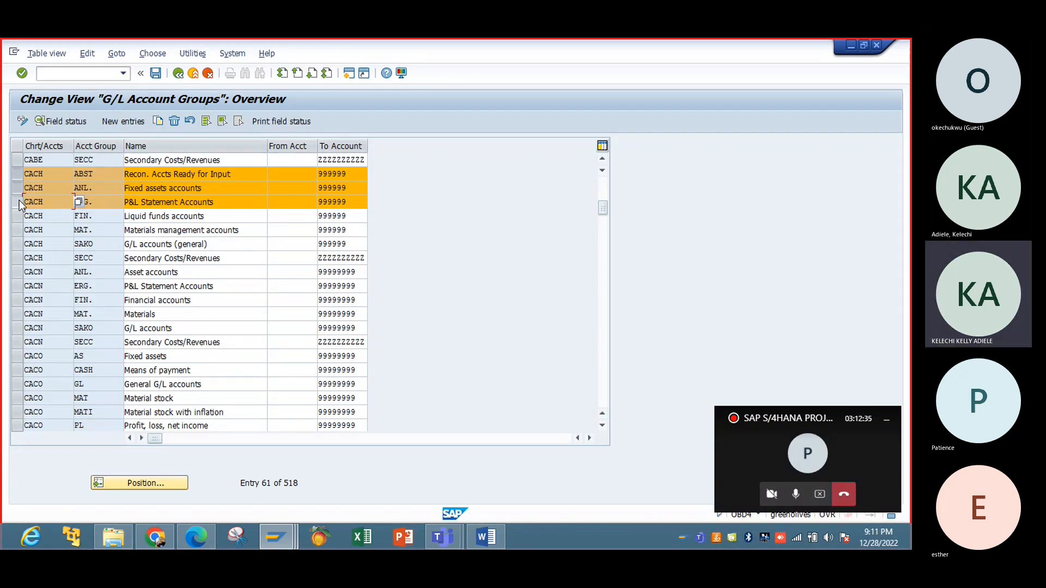
left_click(19, 216)
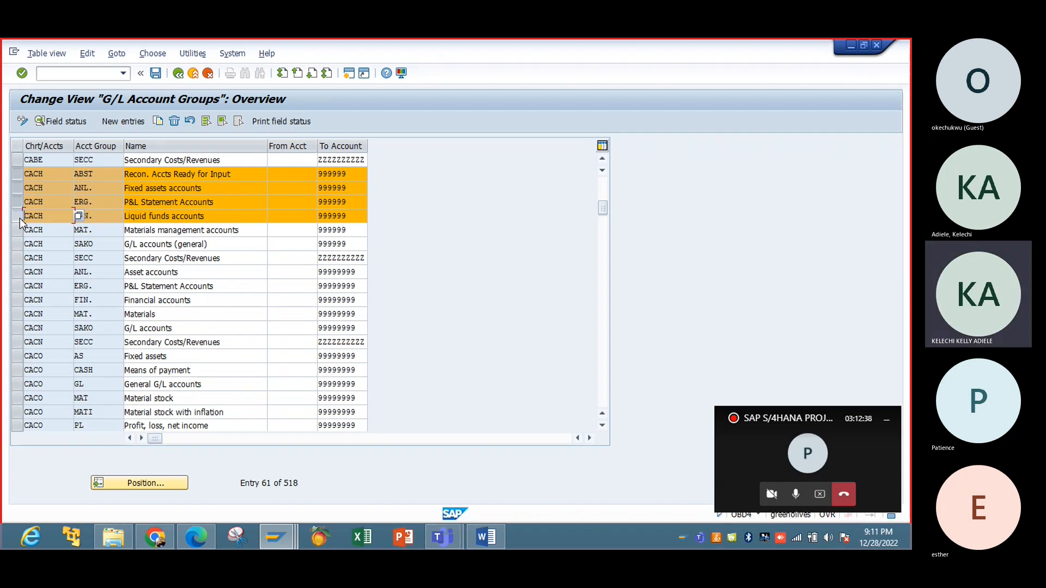
left_click(20, 245)
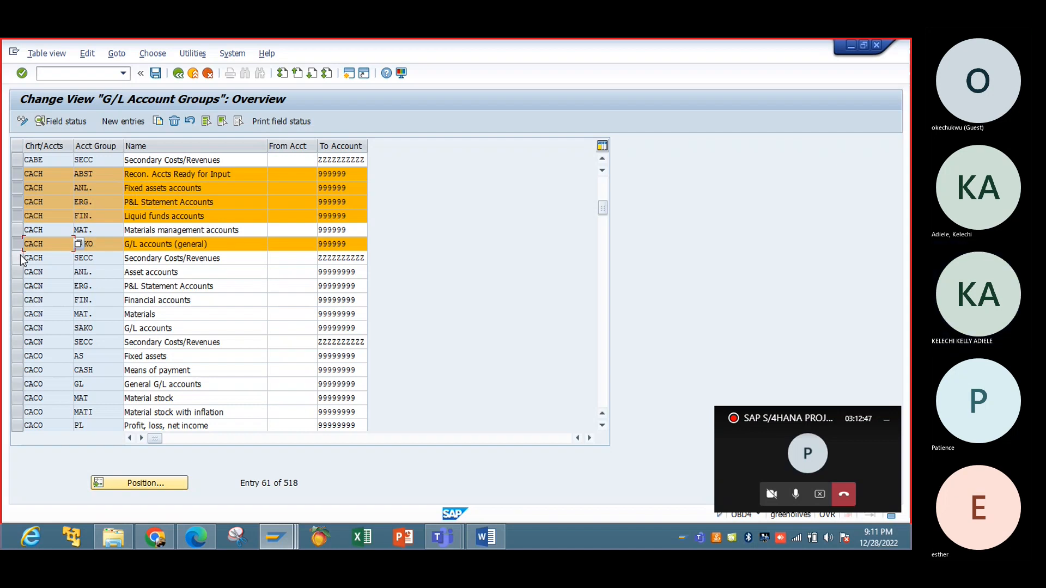
left_click(20, 256)
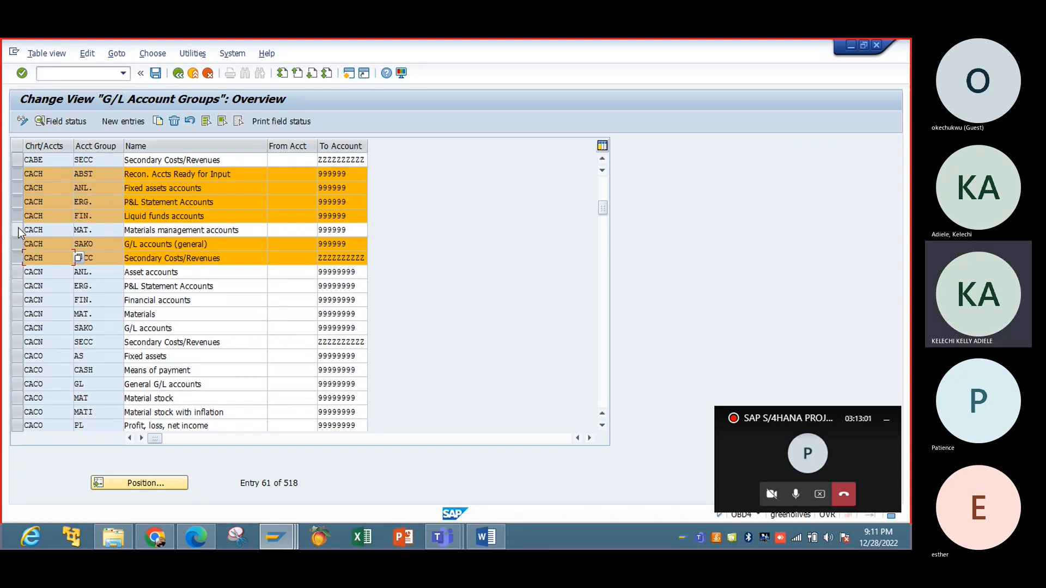
left_click(18, 230)
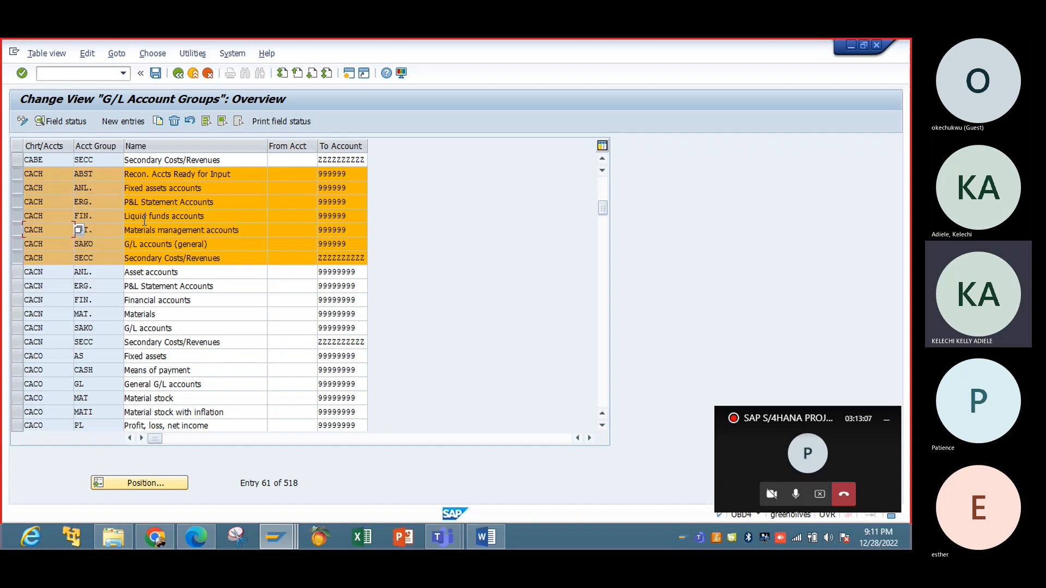
left_click(158, 121)
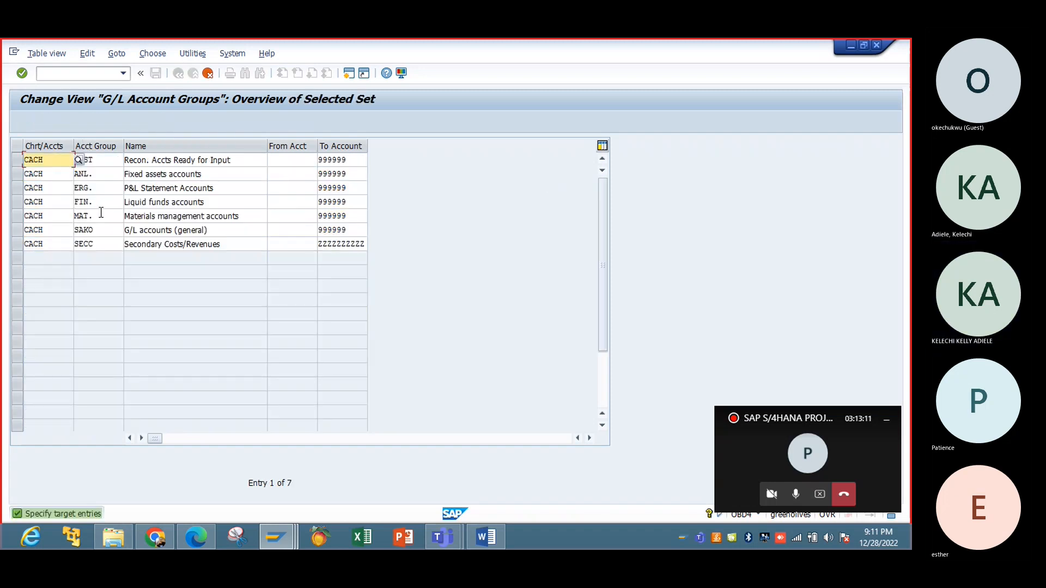
Set the chart of accounts to IBCA for the copied ABST group, Recon. Accts Ready for Input.
left_click(54, 162)
key("BackSpace")
key("BackSpace")
key("BackSpace")
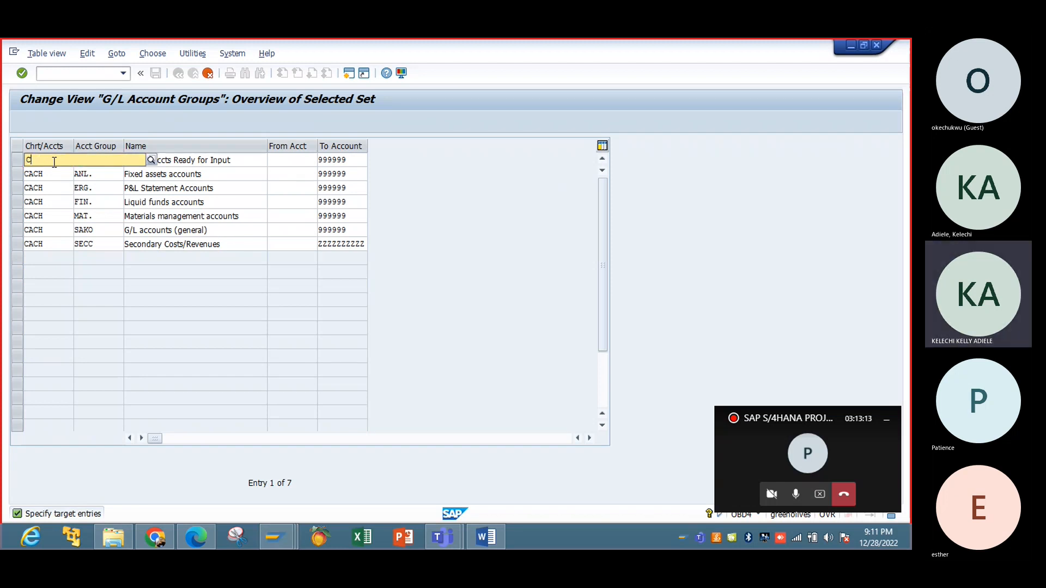
key("BackSpace")
type("IBCA")
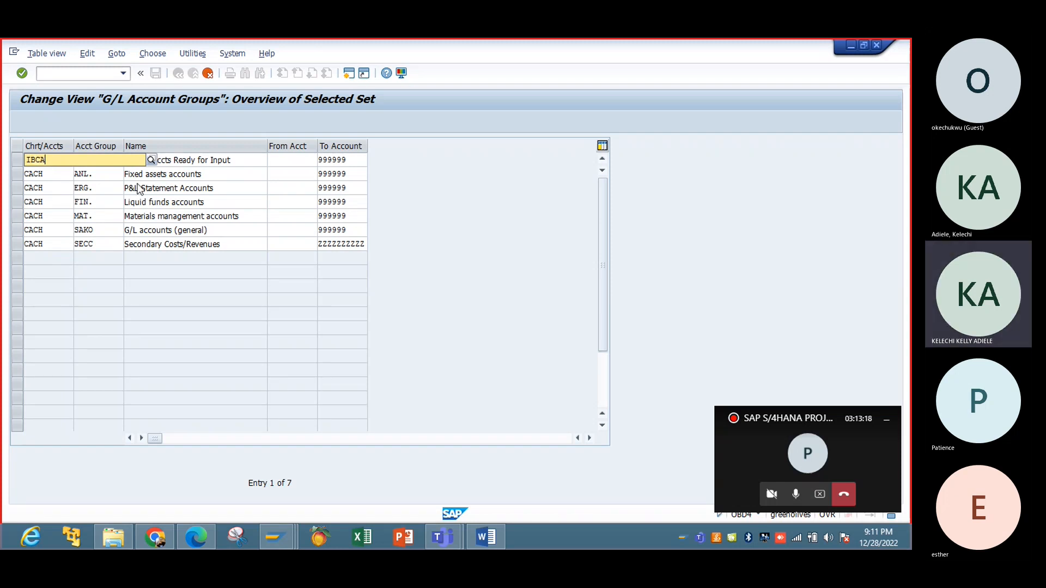
key("Return")
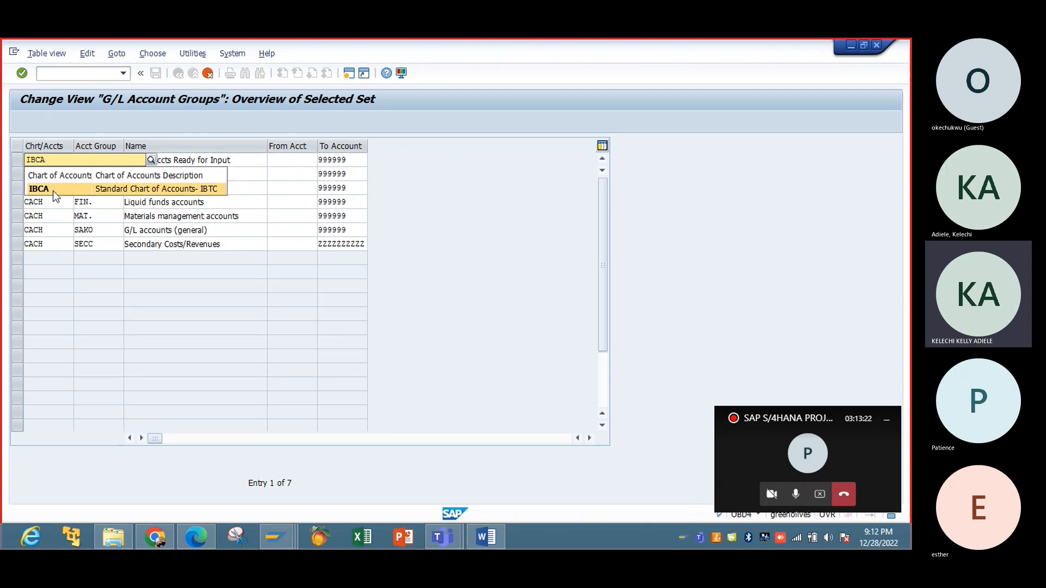
left_click(54, 191)
Set the chart of accounts to IBCA for the copied ANL. group, Fixed assets accounts.
left_click(53, 178)
key("BackSpace")
key("BackSpace")
key("BackSpace")
key("BackSpace")
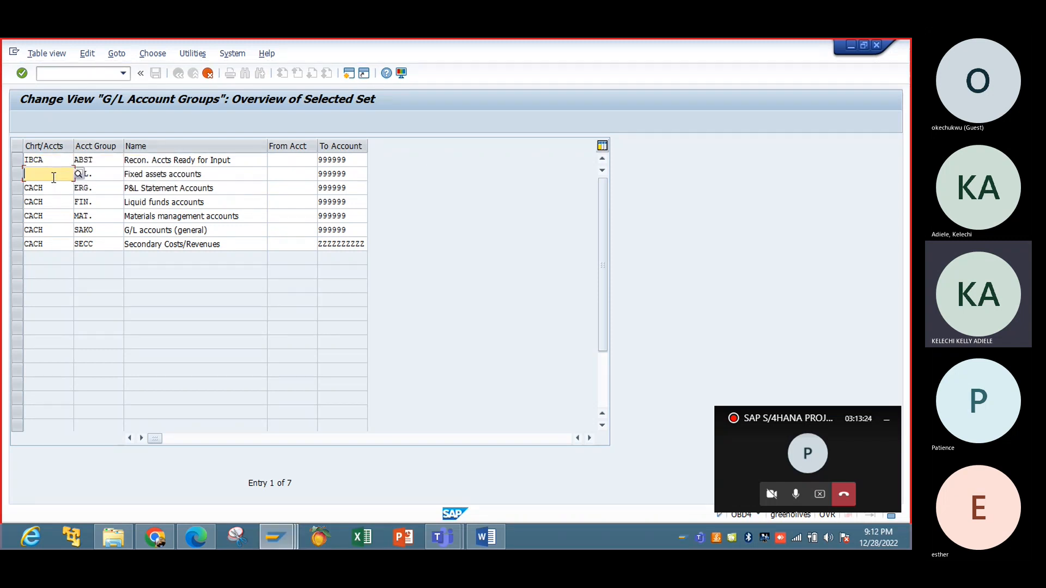
type("IB")
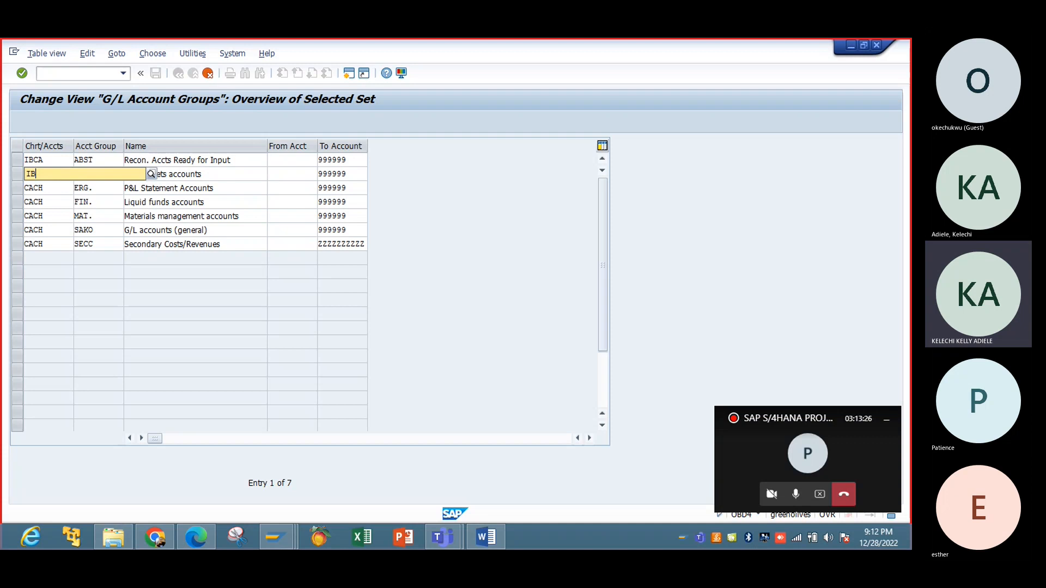
type("CA")
Set the chart of accounts to IBCA for the copied ERG. group, P&L Statement Accounts.
left_click(65, 188)
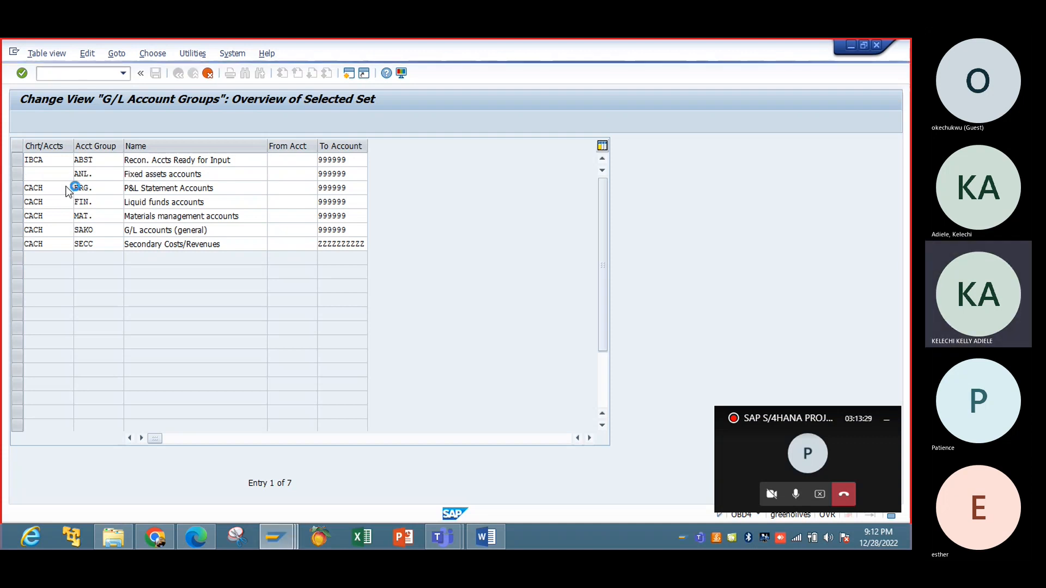
left_click(60, 188)
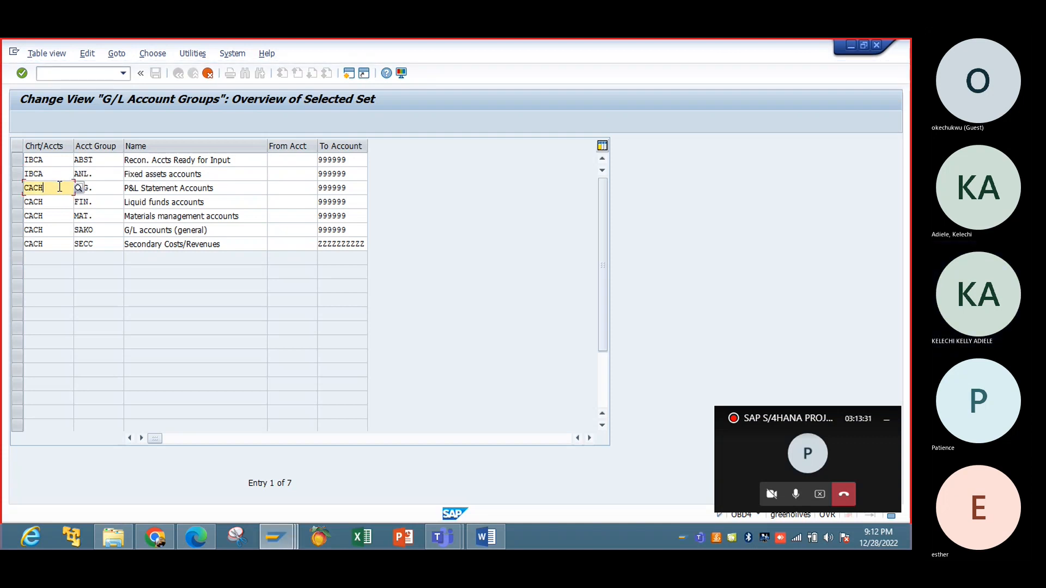
key("BackSpace")
key("BackSpace")
key("BackSpace")
key("BackSpace")
type("IBCA")
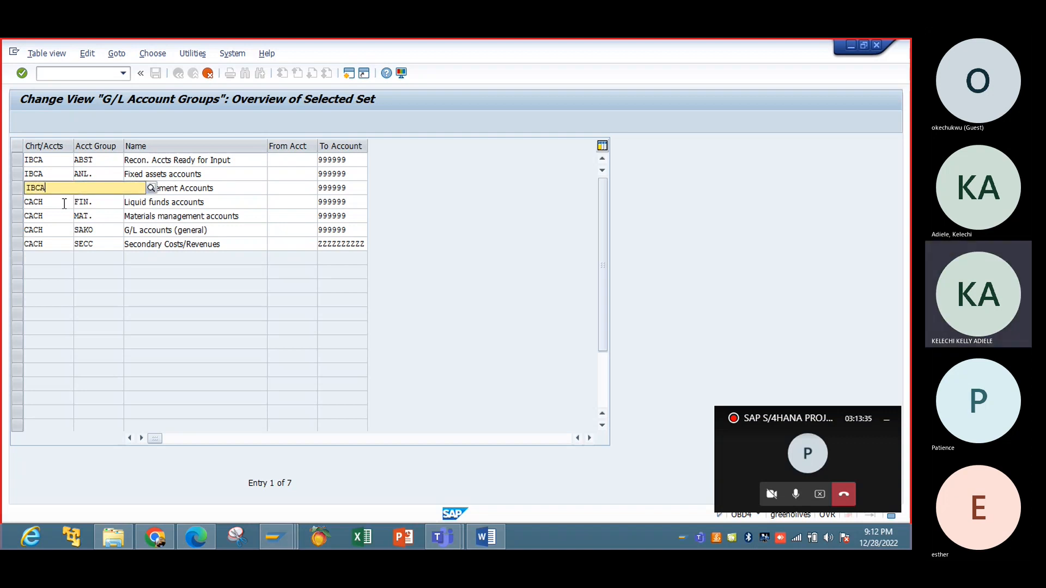
key("Tab")
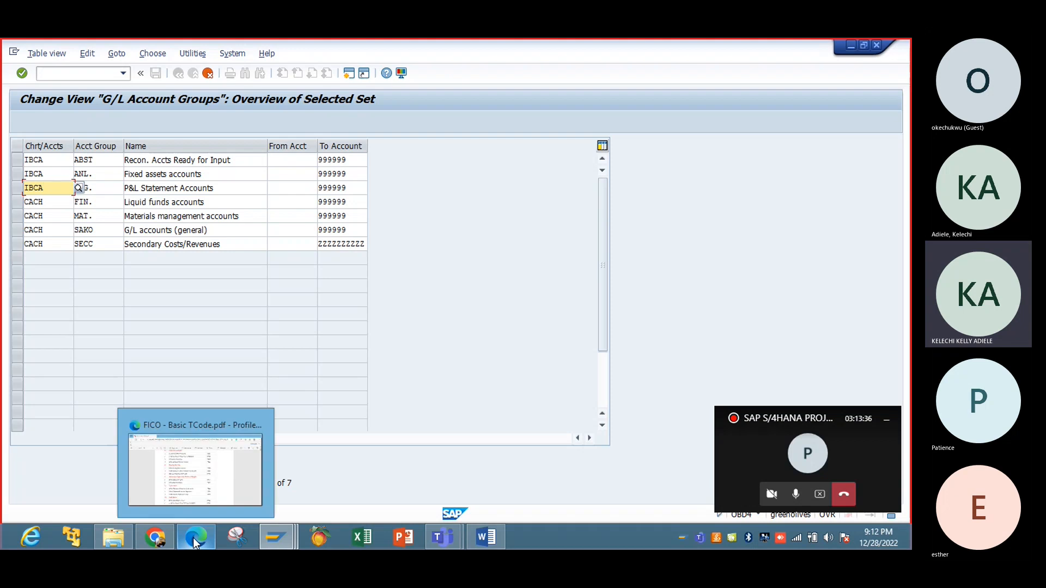
Switch to the blueprint questionnaire in Word and examine its Financial Accounting section on the chart of accounts.
left_click(193, 538)
left_click(192, 538)
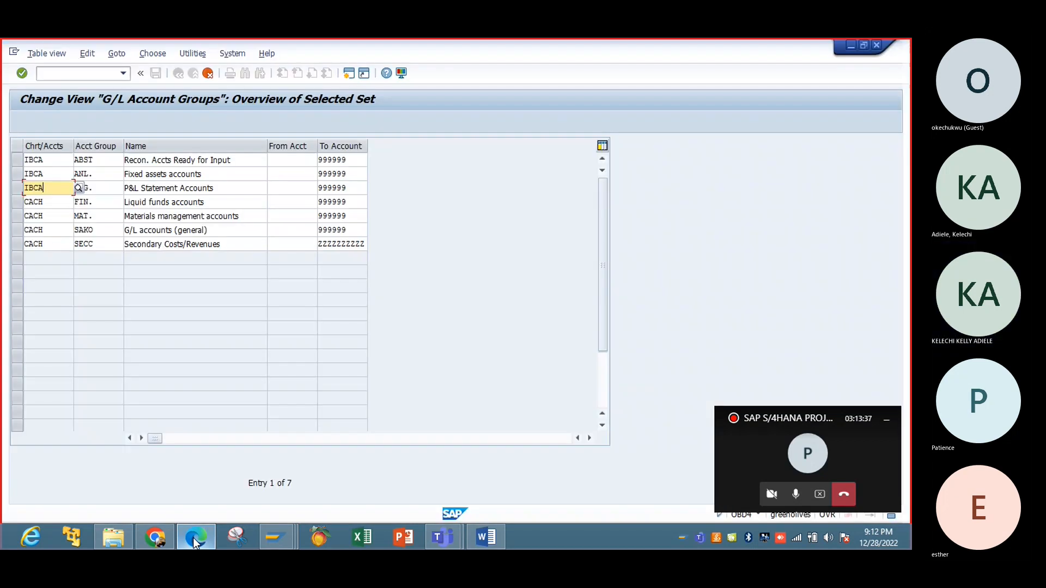
left_click(486, 537)
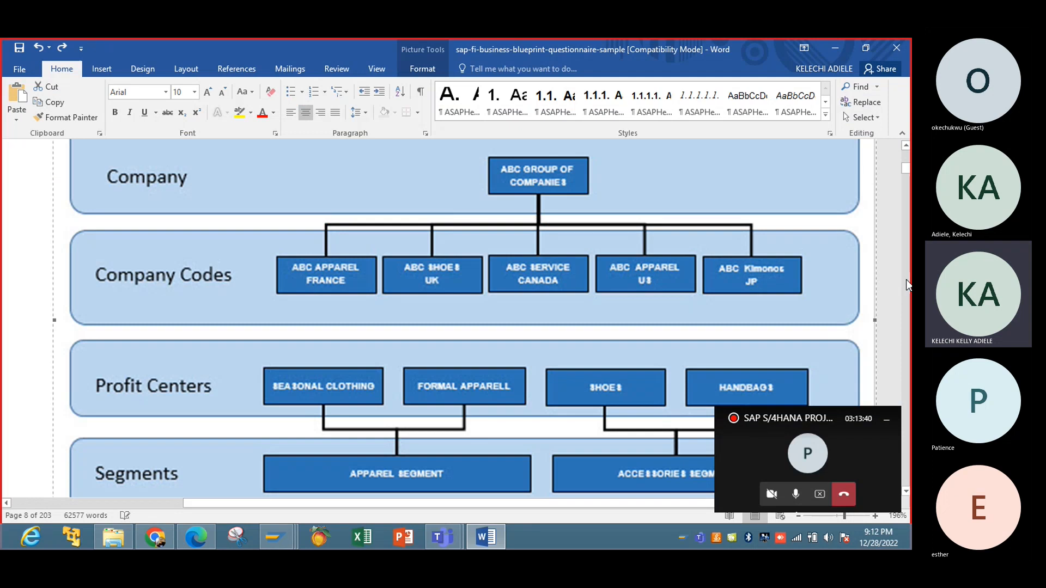
scroll(902, 358, "down", 10)
scroll(902, 359, "down", 20)
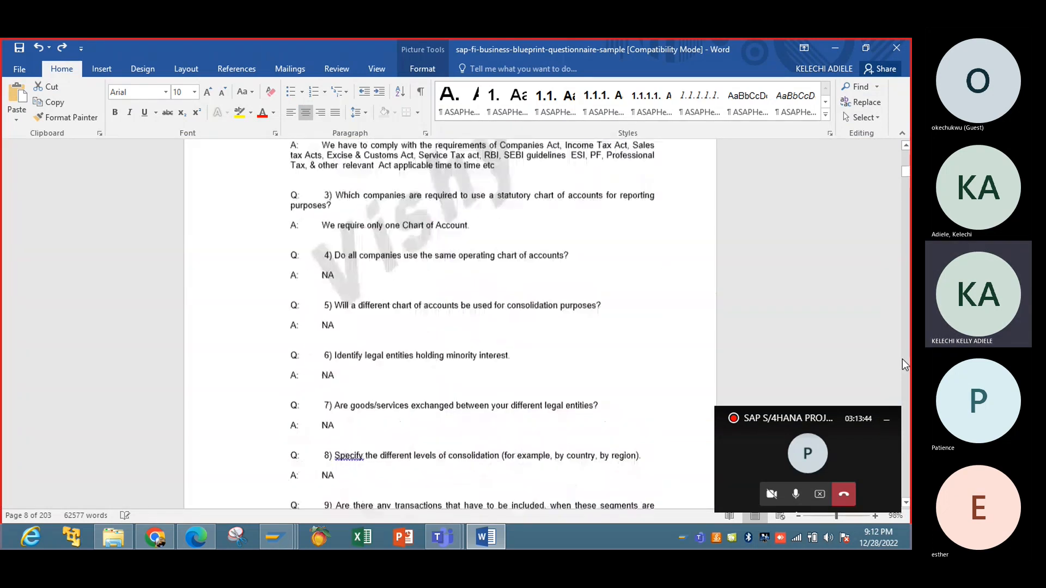
scroll(902, 358, "down", 15)
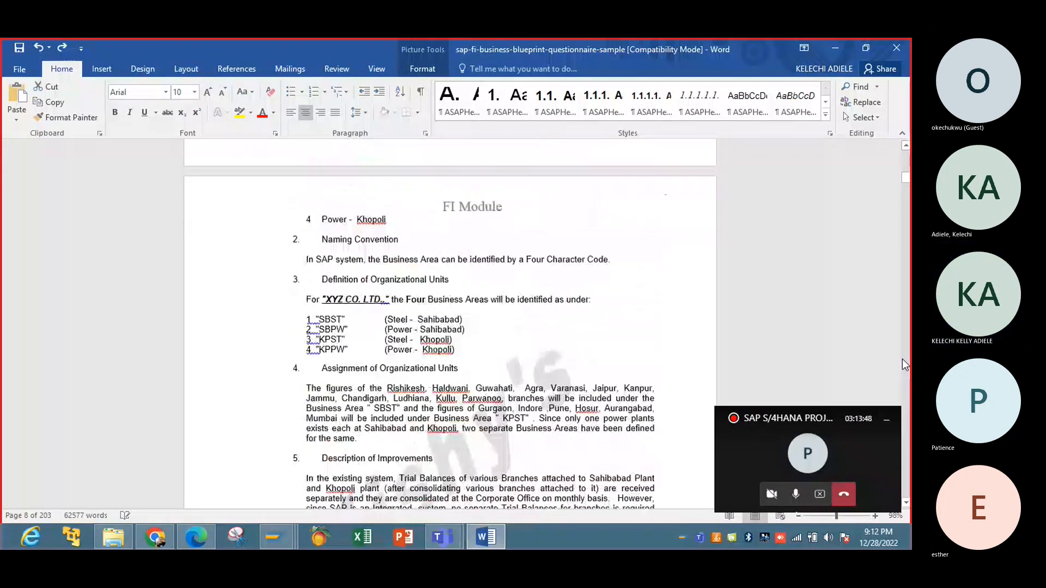
scroll(902, 358, "down", 20)
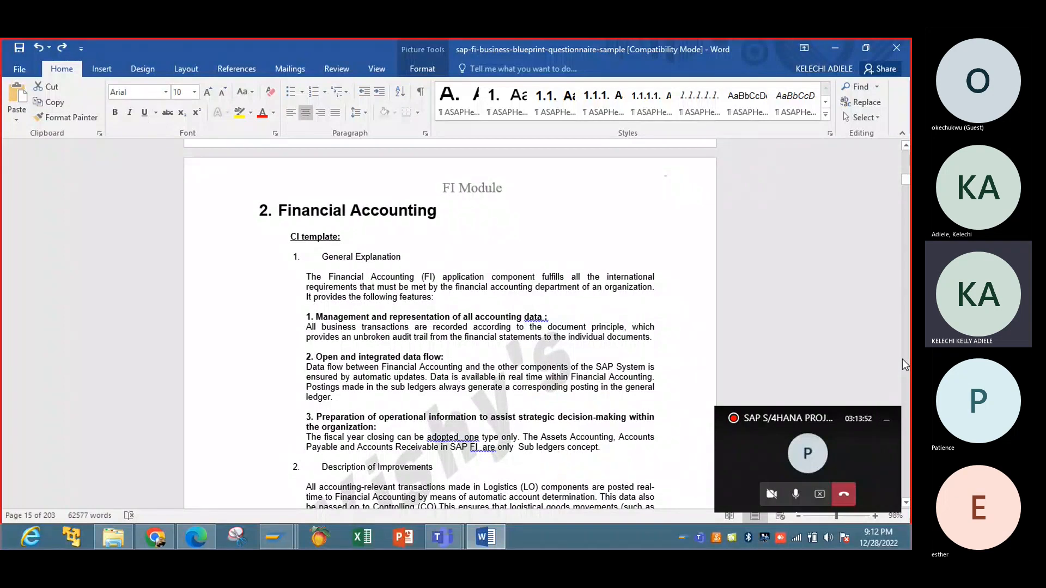
scroll(902, 359, "down", 10)
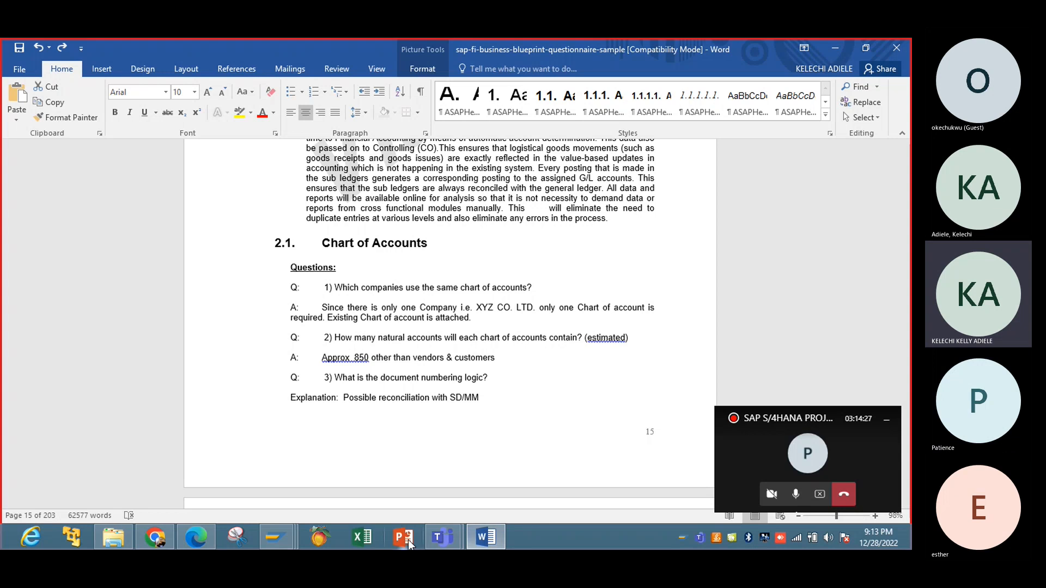
Switch back to the G/L Account Groups view in SAP and set the chart of accounts to IBCA for FIN., Liquid funds accounts.
mouse_move(291, 547)
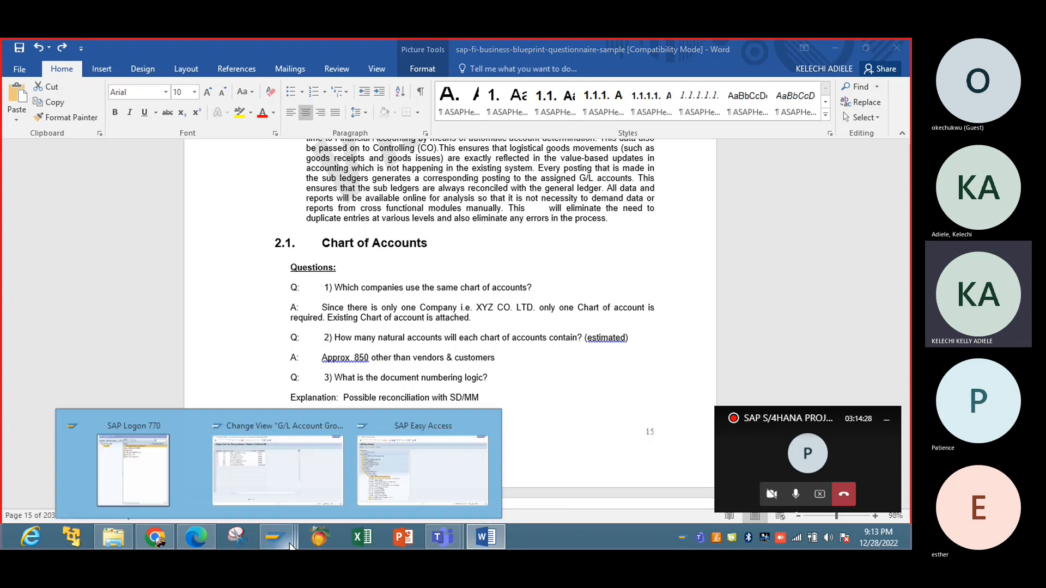
left_click(304, 473)
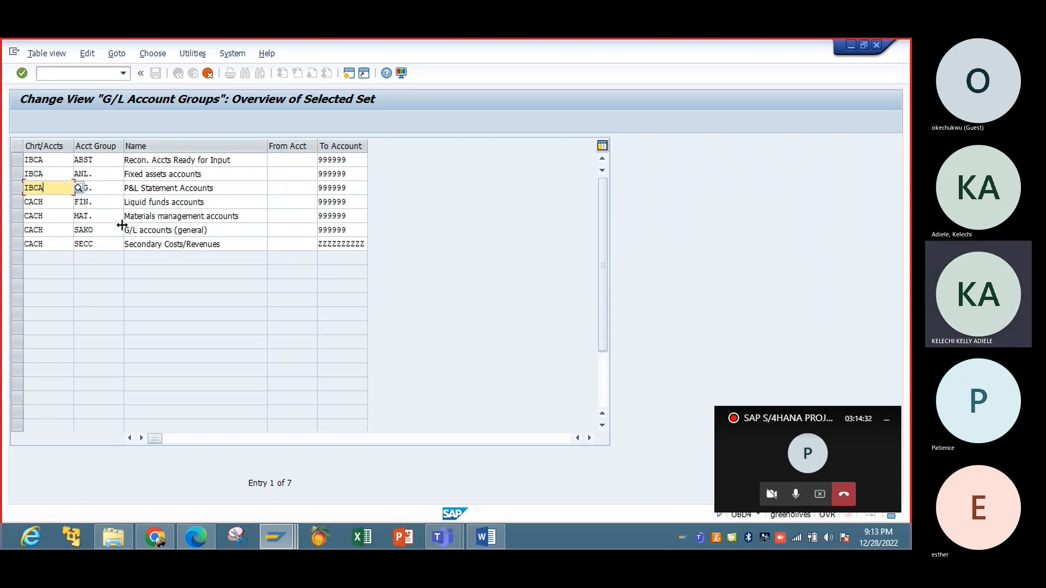
left_click(49, 206)
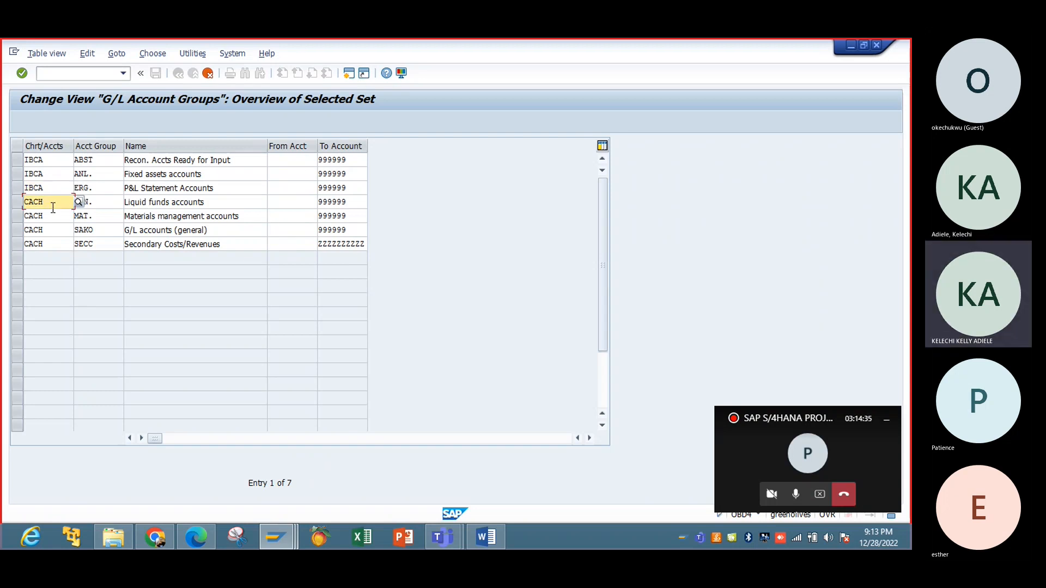
key("BackSpace")
key("BackSpace")
key("BackSpace")
key("BackSpace")
type("IBCA")
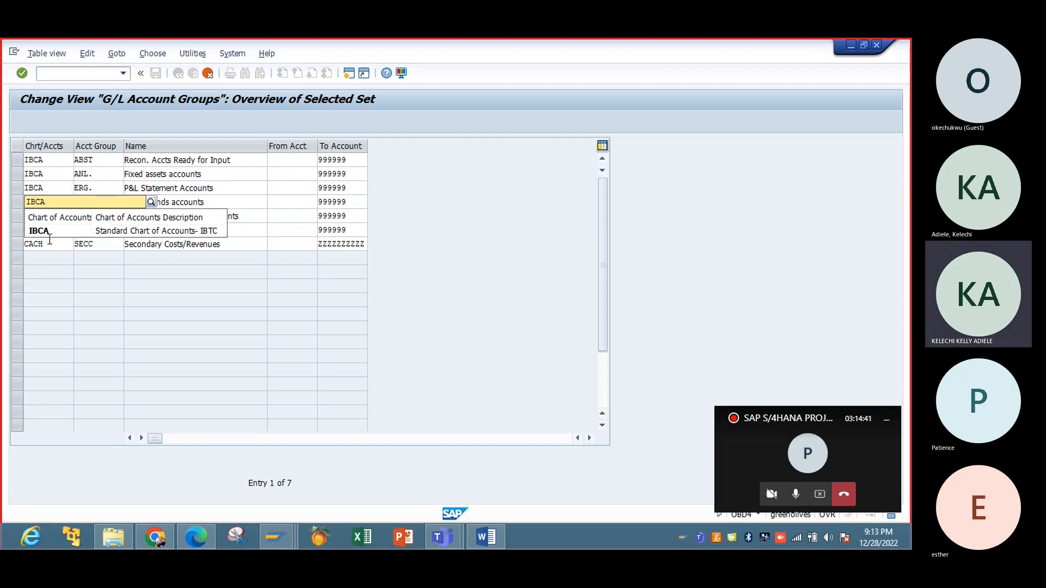
left_click(45, 231)
Set the chart of accounts to IBCA for the copied MAT. group, Materials management accounts.
left_click(46, 217)
key("BackSpace")
key("BackSpace")
key("BackSpace")
key("BackSpace")
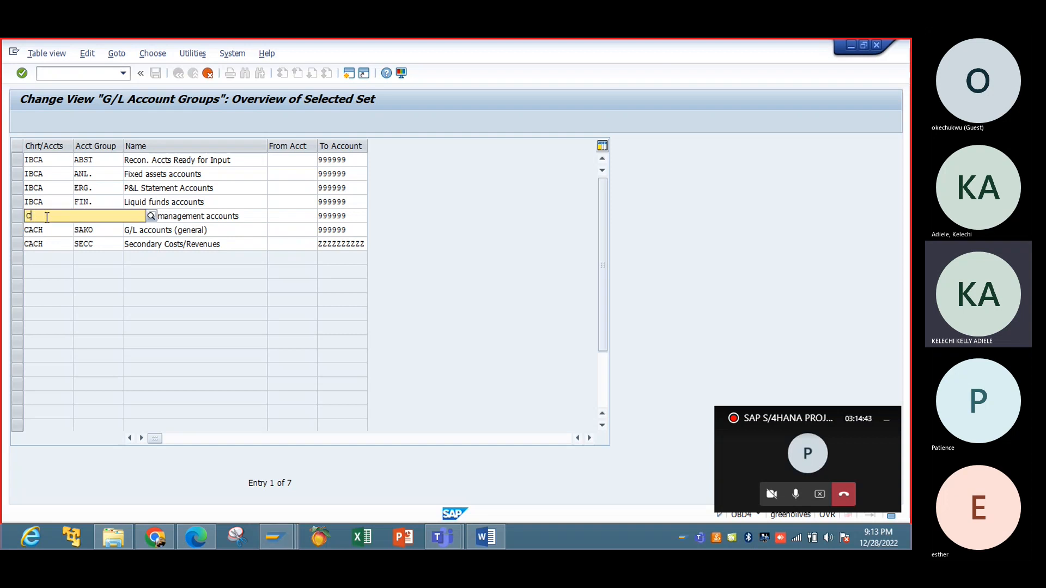
type("IBCA")
Set the chart of accounts to IBCA for the copied SAKO group, G/L accounts (general).
left_click(48, 229)
key("BackSpace")
key("BackSpace")
key("BackSpace")
key("BackSpace")
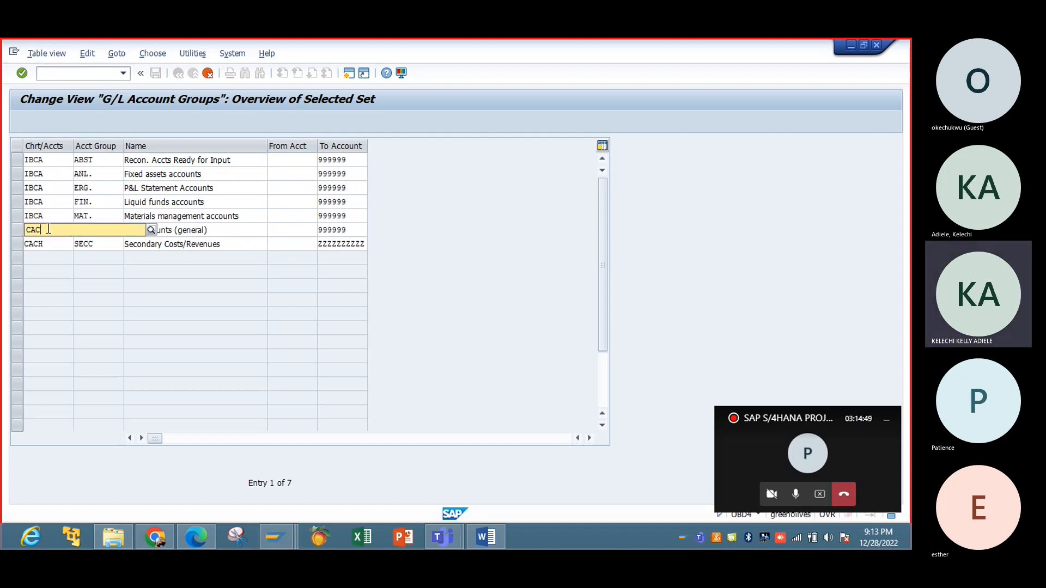
type("IBCA")
left_click(59, 260)
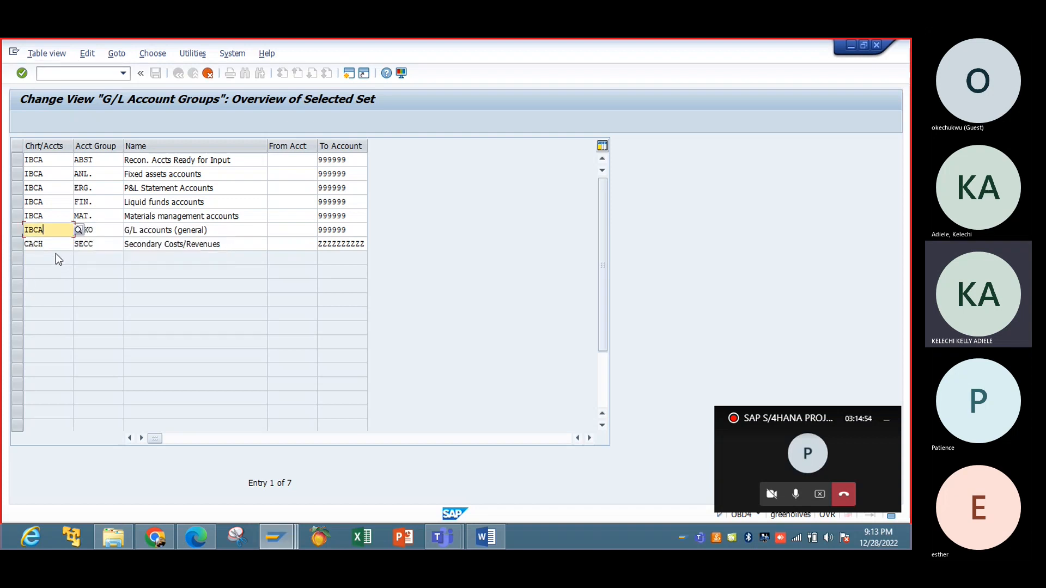
Set the chart of accounts to IBCA for the copied SECC group, Secondary Costs/Revenues.
left_click(55, 245)
key("BackSpace")
key("BackSpace")
key("BackSpace")
key("BackSpace")
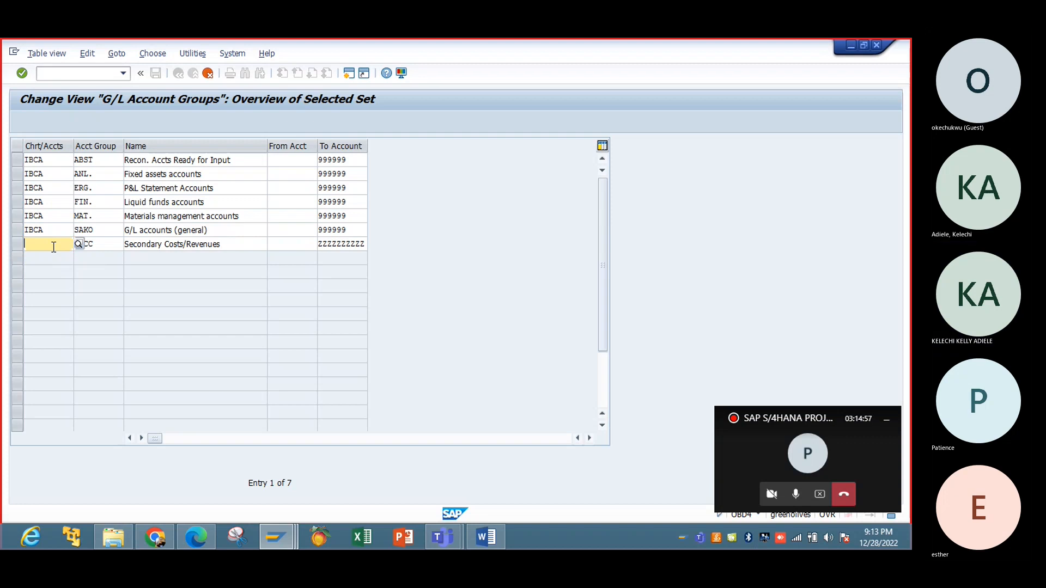
type("IBCA")
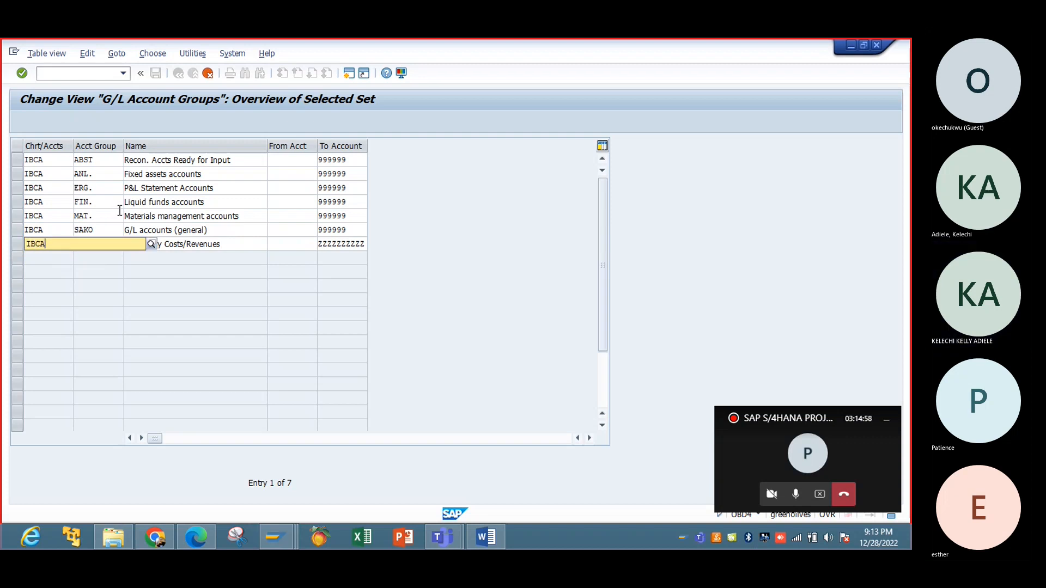
key("Return")
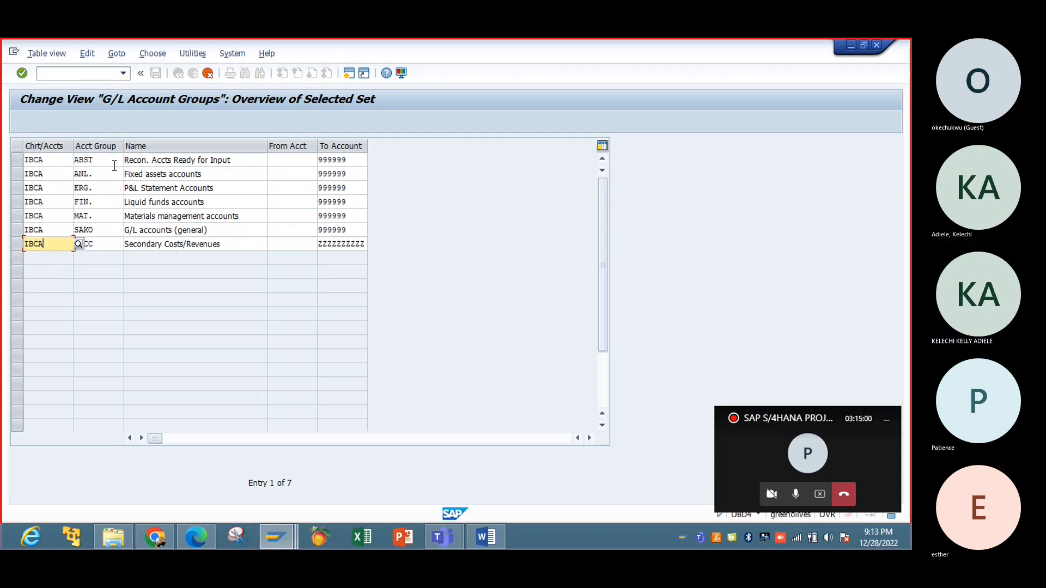
Change the account group key of Recon. Accts Ready for Input to RCON.
left_click(112, 164)
key("BackSpace")
key("BackSpace")
key("BackSpace")
key("BackSpace")
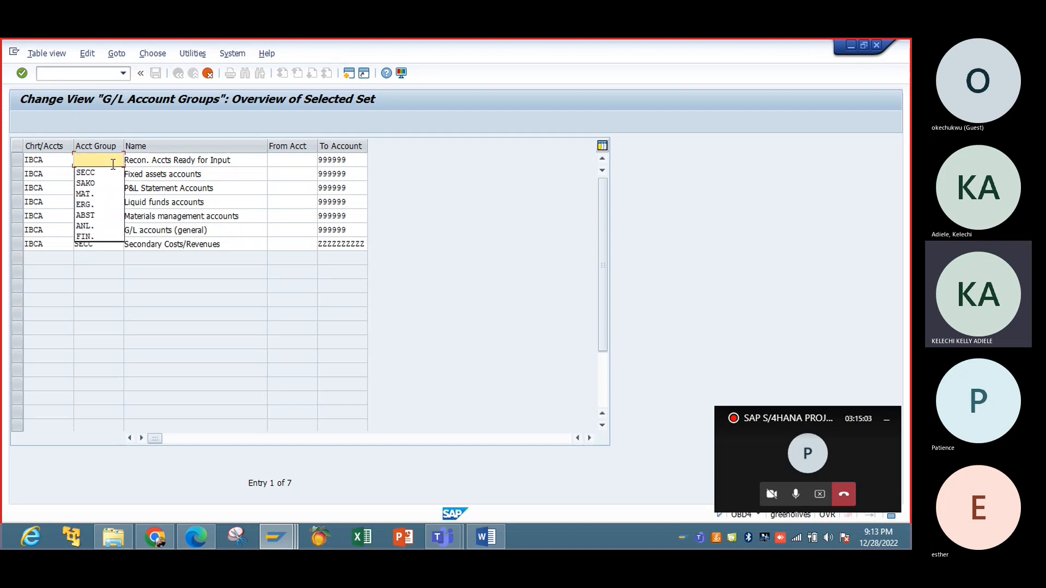
type("RCON")
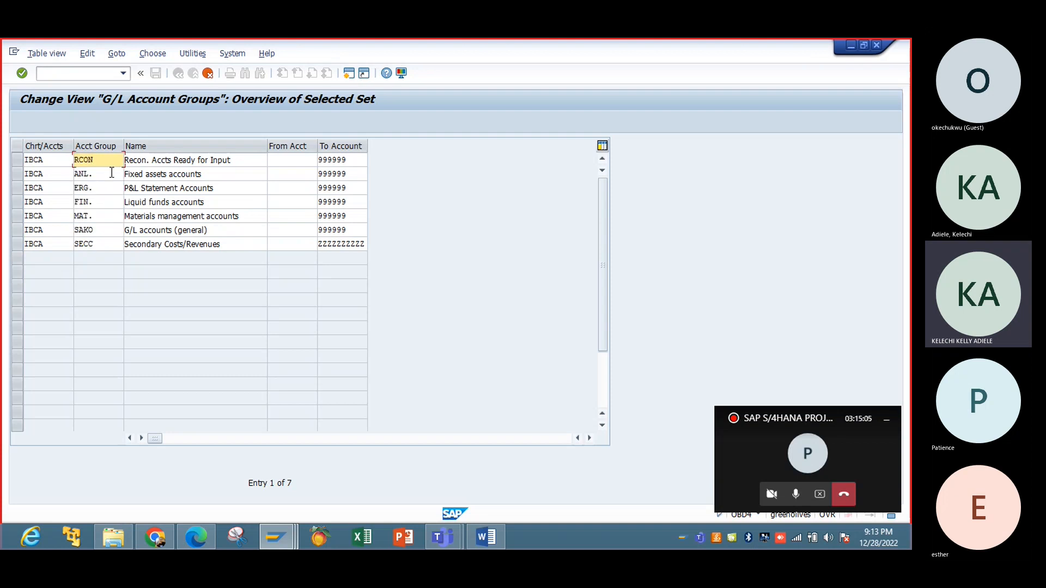
Change the account group key of Fixed assets accounts to FAA.
left_click(111, 175)
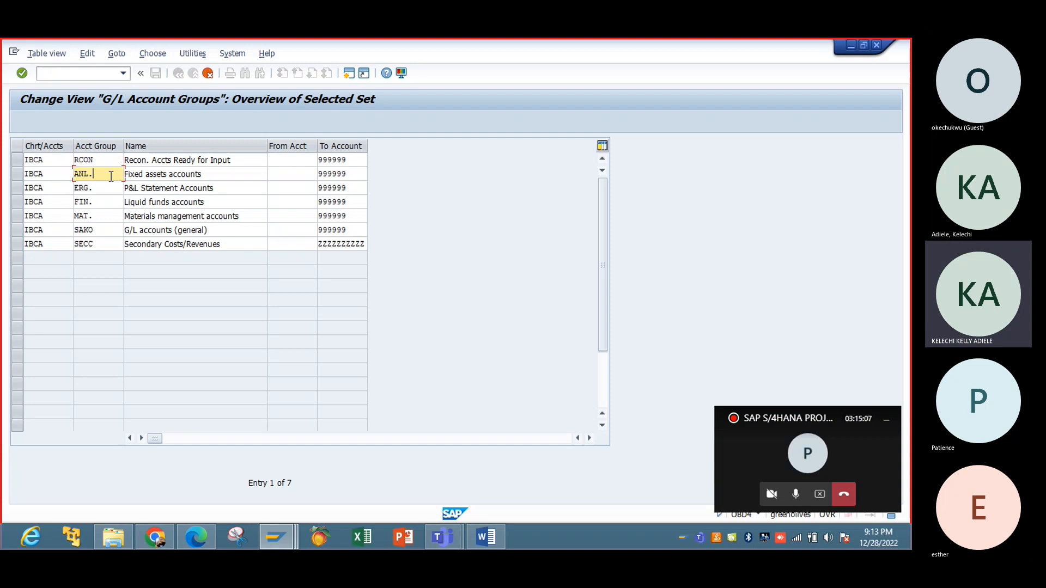
key("BackSpace")
key("BackSpace")
key("BackSpace")
key("BackSpace")
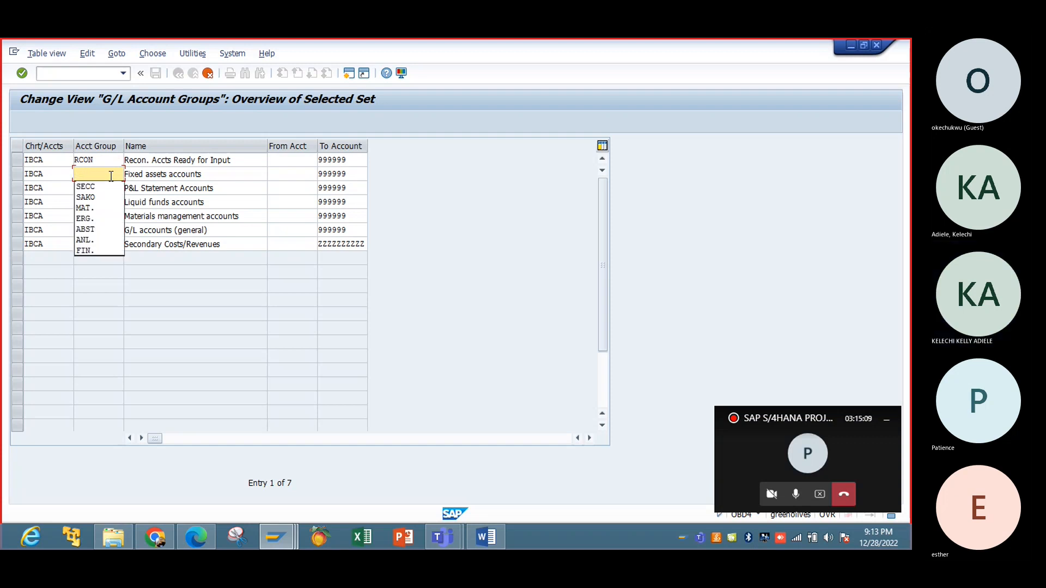
type("FAA")
Change the account group key of P&L Statement Accounts to EP&L.
left_click(110, 186)
key("BackSpace")
key("BackSpace")
key("BackSpace")
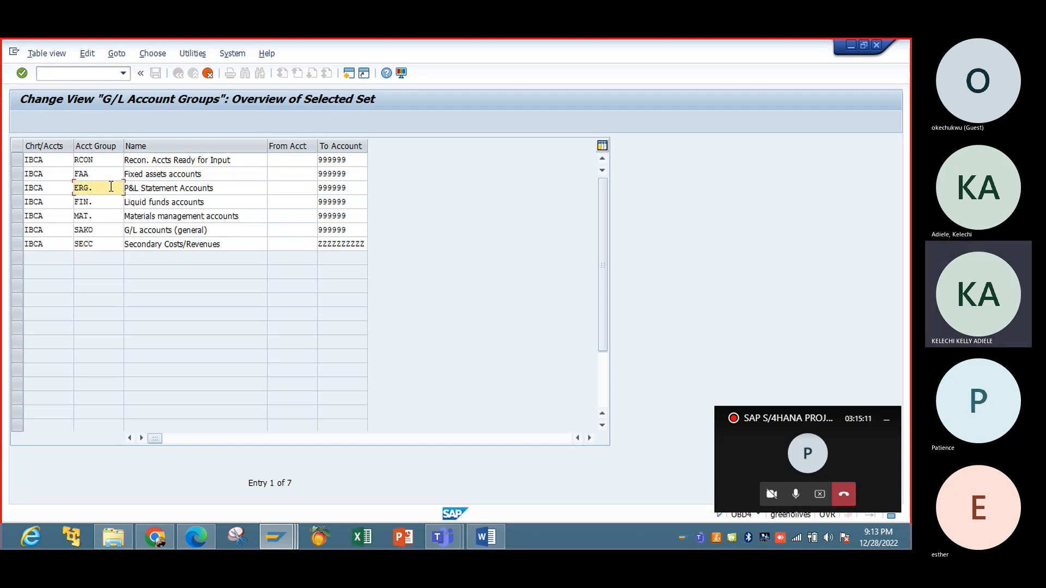
type("P&L")
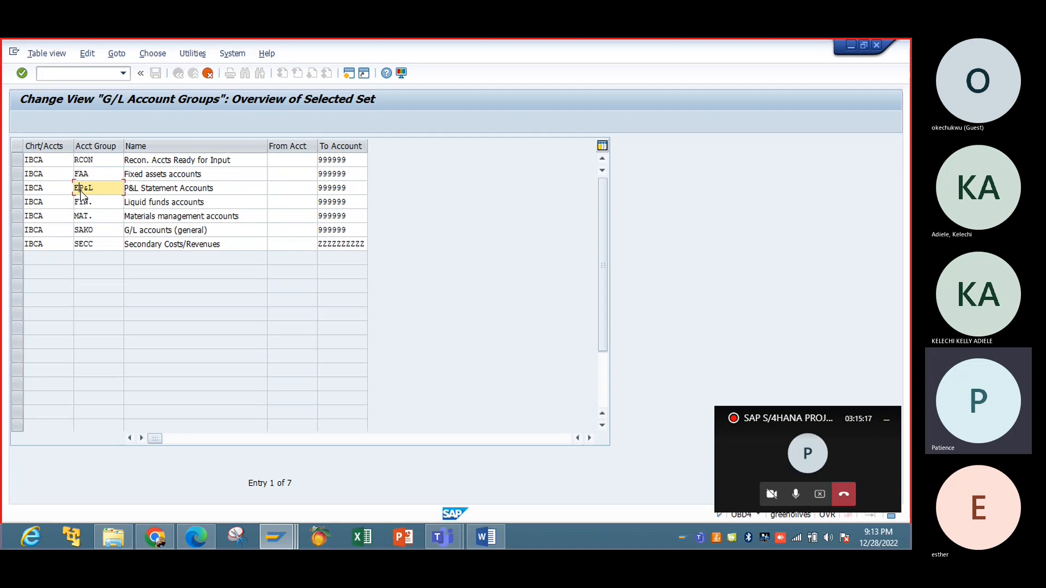
Remove the trailing period from the Liquid funds accounts group key so it reads FIN.
left_click(98, 202)
key("BackSpace")
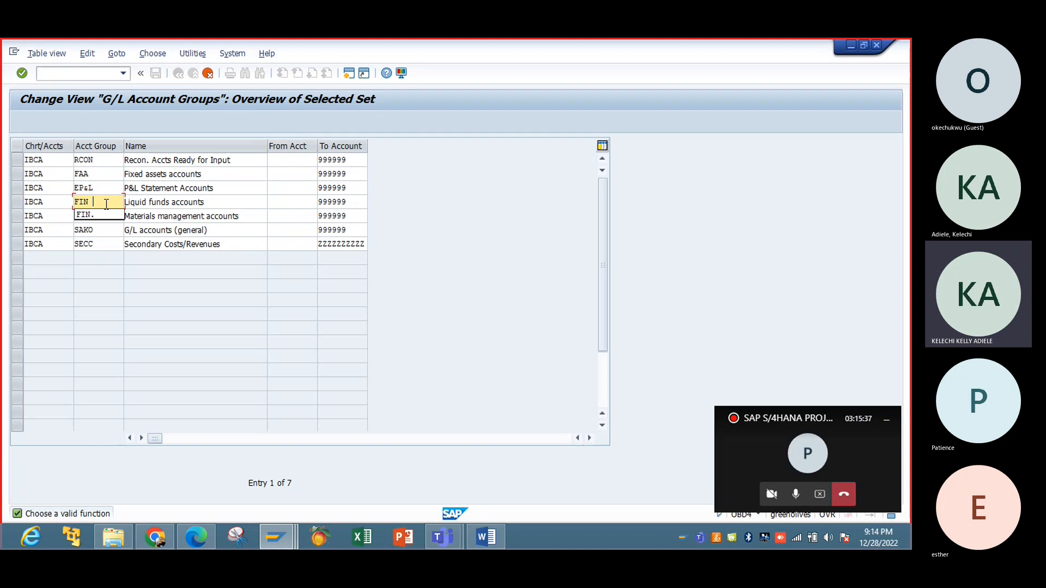
left_click(91, 229)
left_click(96, 218)
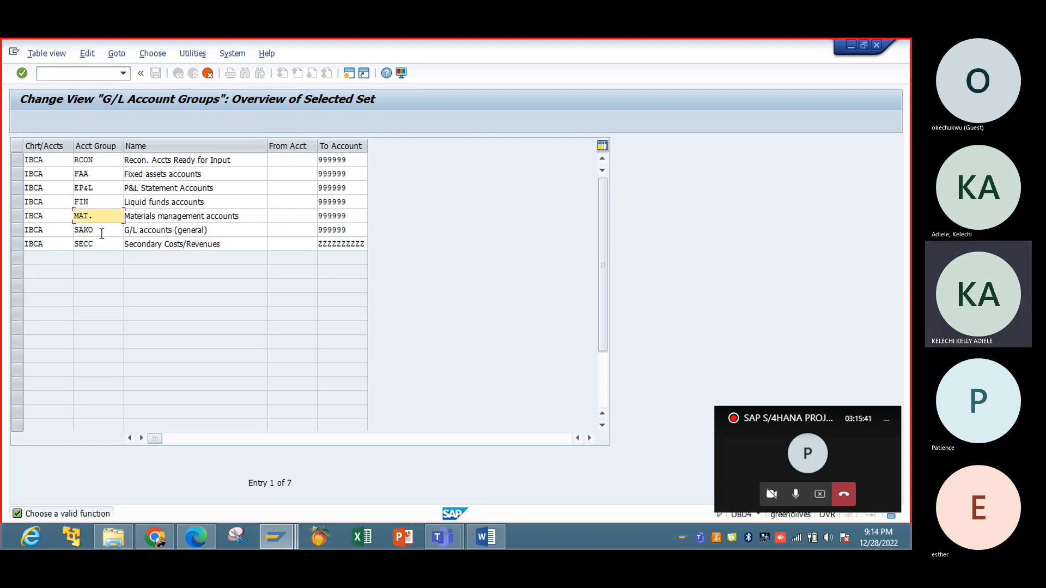
Change the account group key of G/L accounts (general) to G/L.
left_click(101, 231)
key("BackSpace")
key("BackSpace")
key("BackSpace")
key("BackSpace")
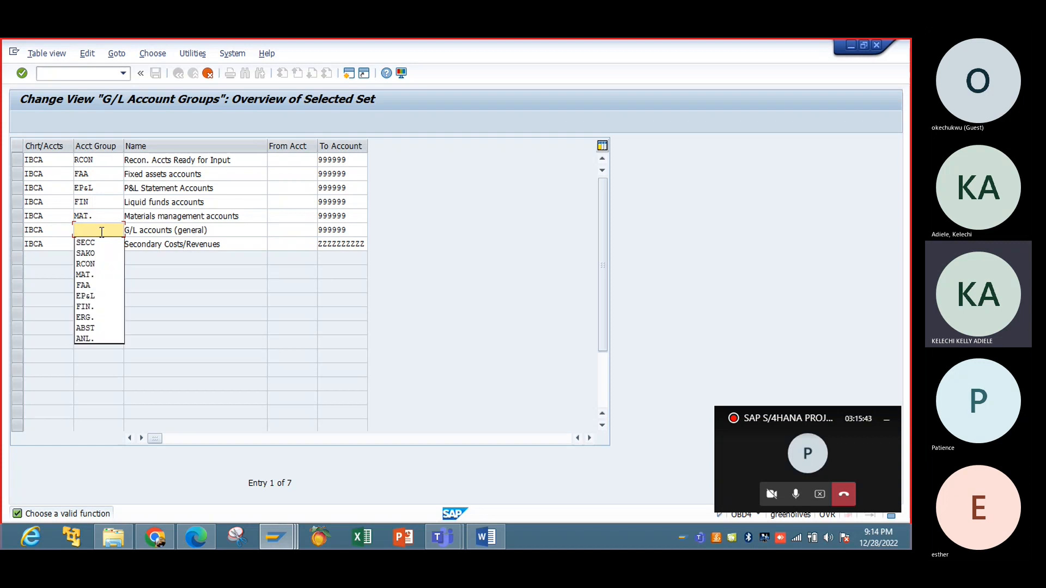
type("G")
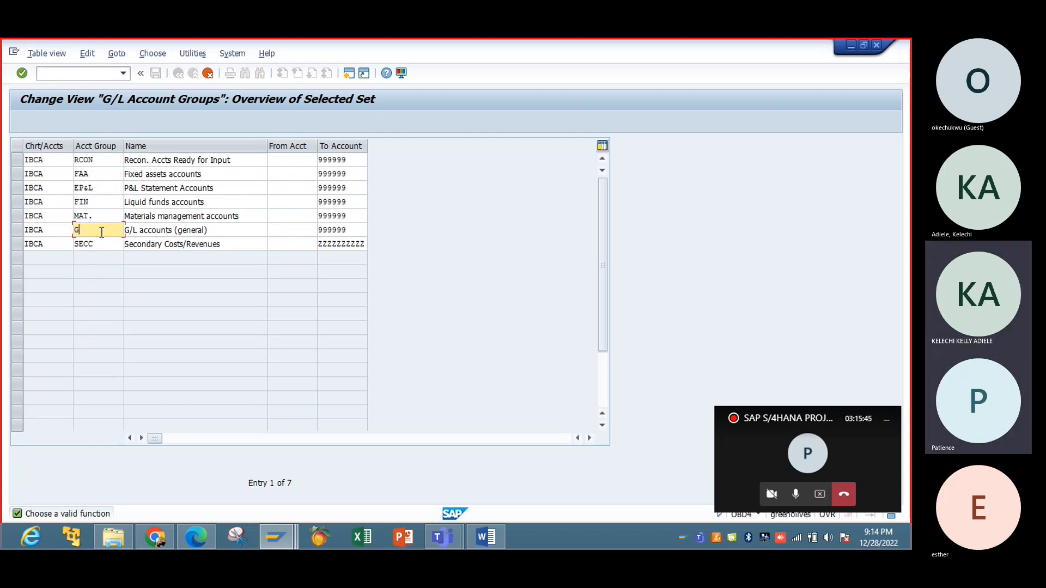
type("/L")
left_click(107, 244)
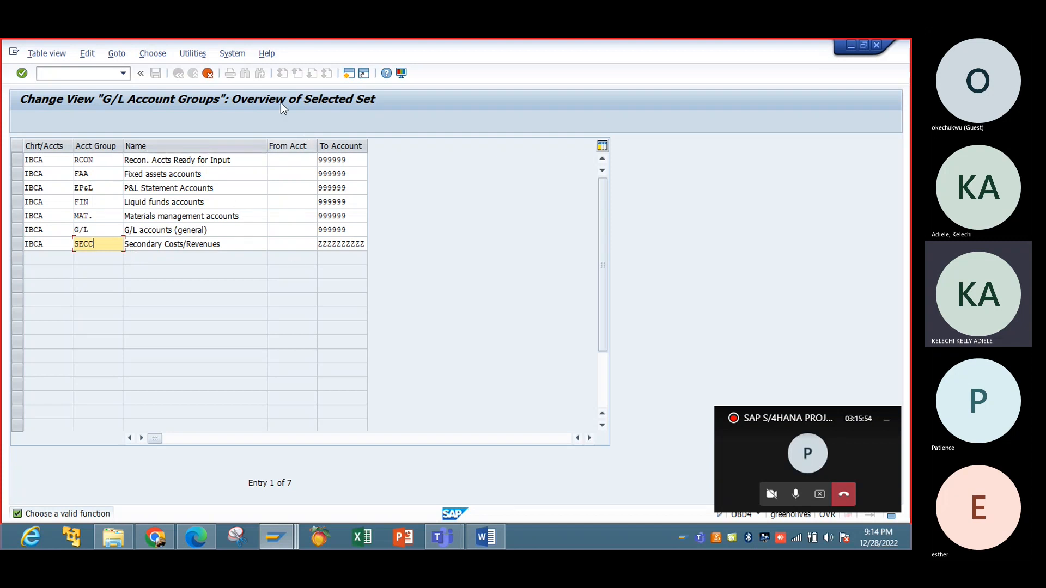
Set the account number range of the RCON group from 7000 to 7999.
left_click(278, 163)
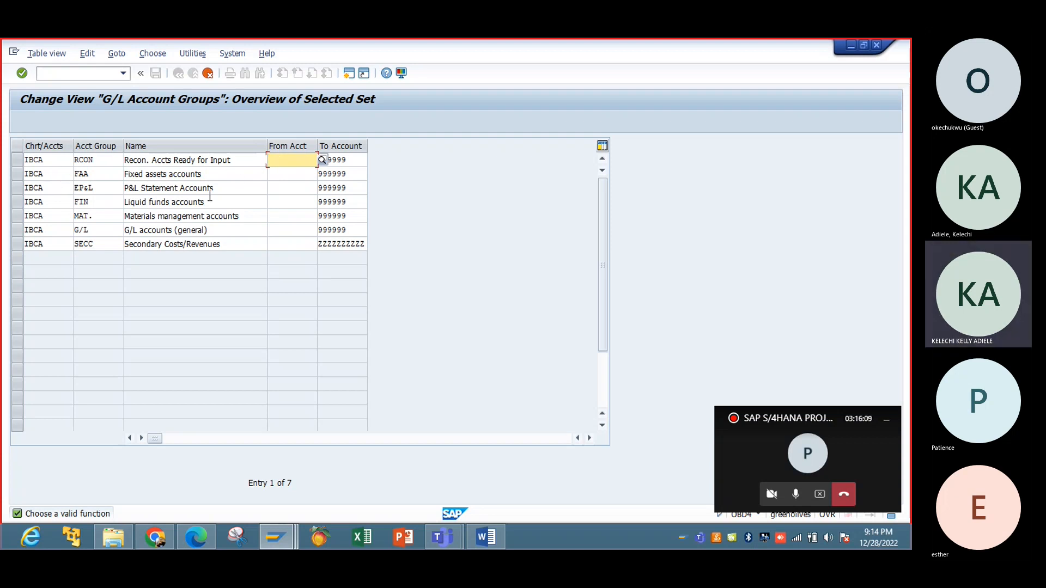
type("700")
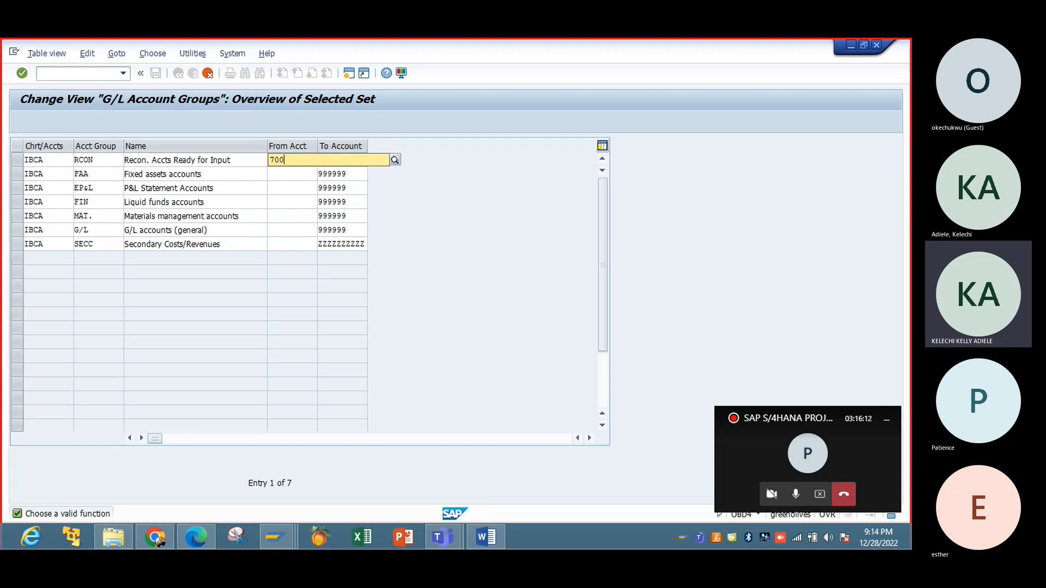
type("0")
key("Return")
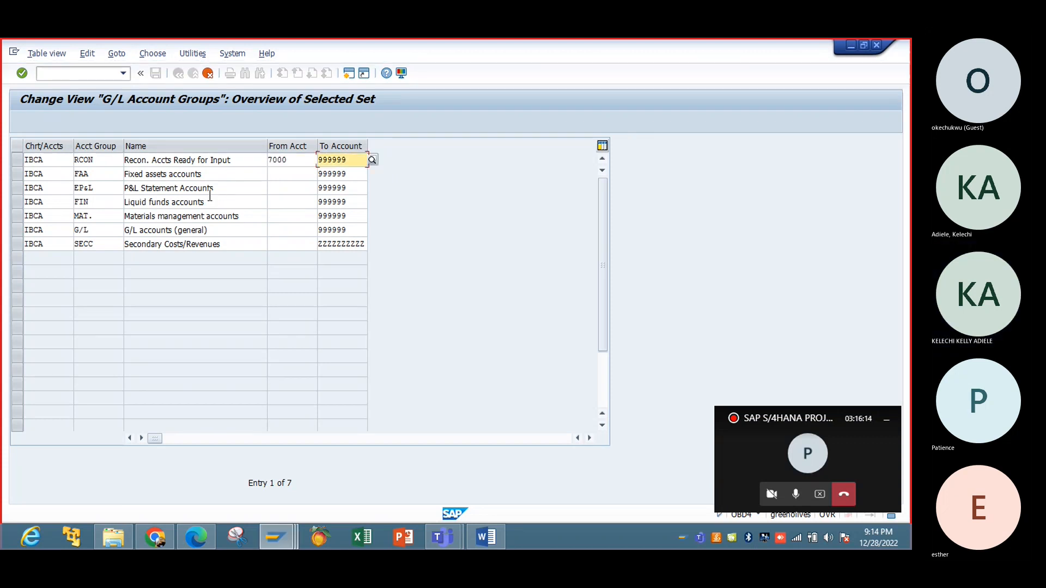
type("7")
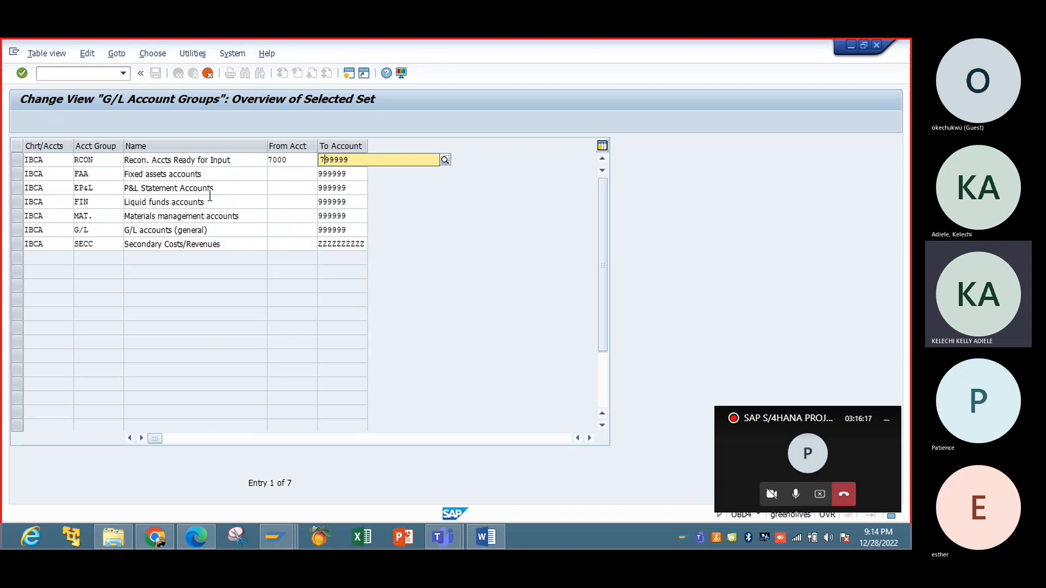
type("999")
left_click(830, 517)
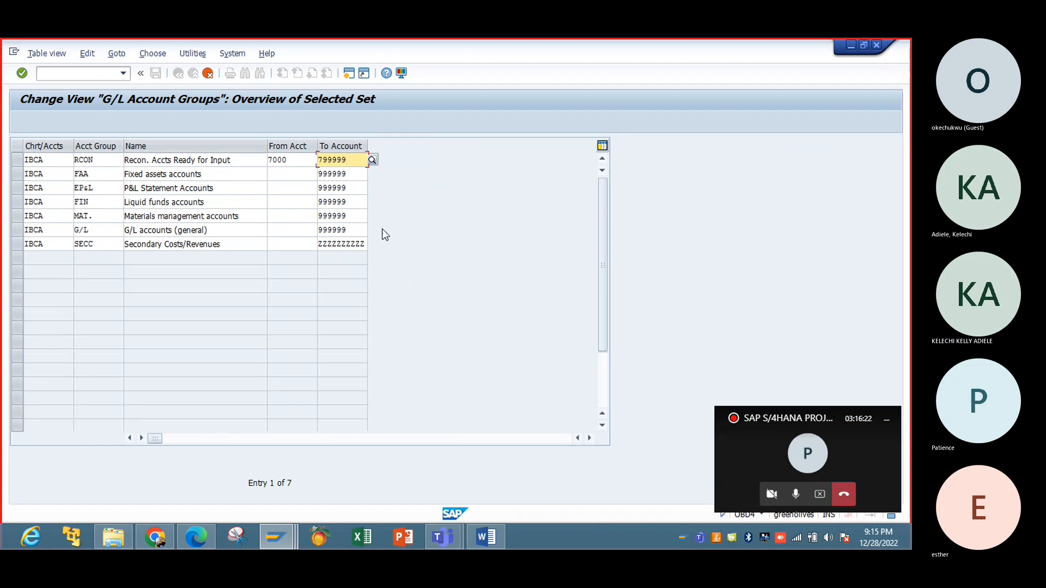
key("BackSpace")
key("BackSpace")
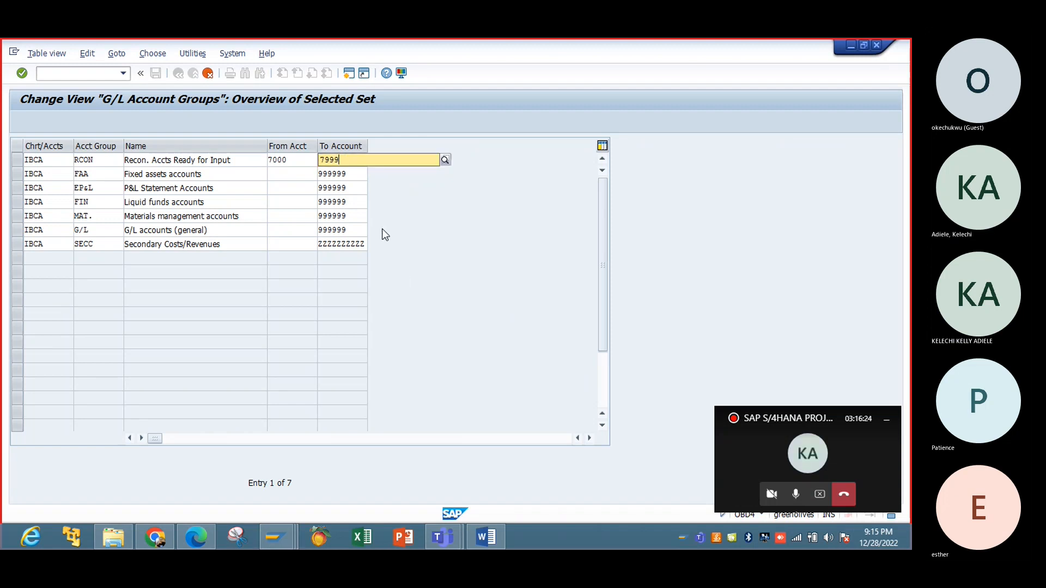
Set the account number range of the Fixed assets accounts group from 1000 to 1999 and confirm the copied entries.
left_click(281, 175)
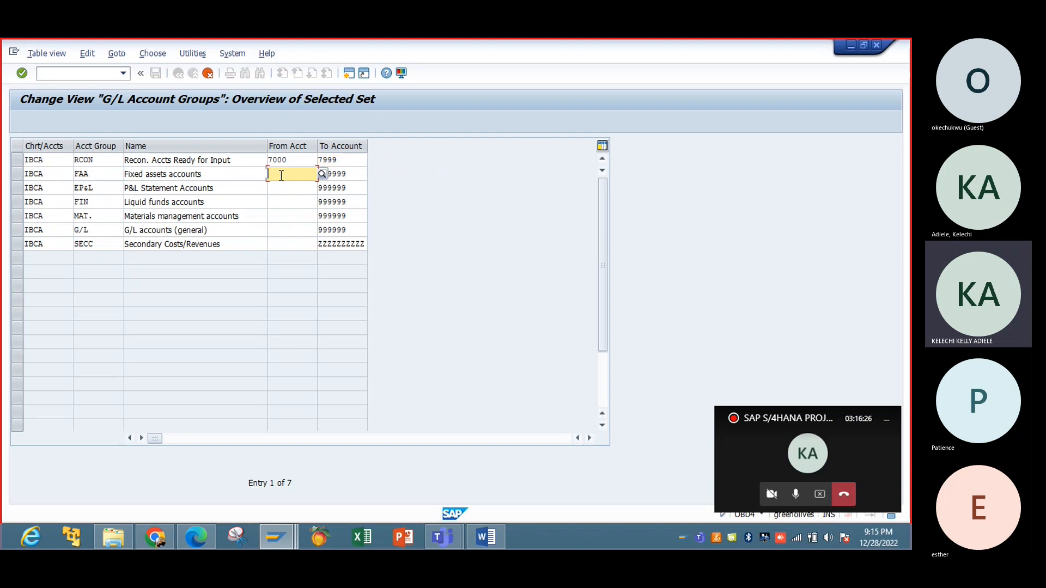
type("1")
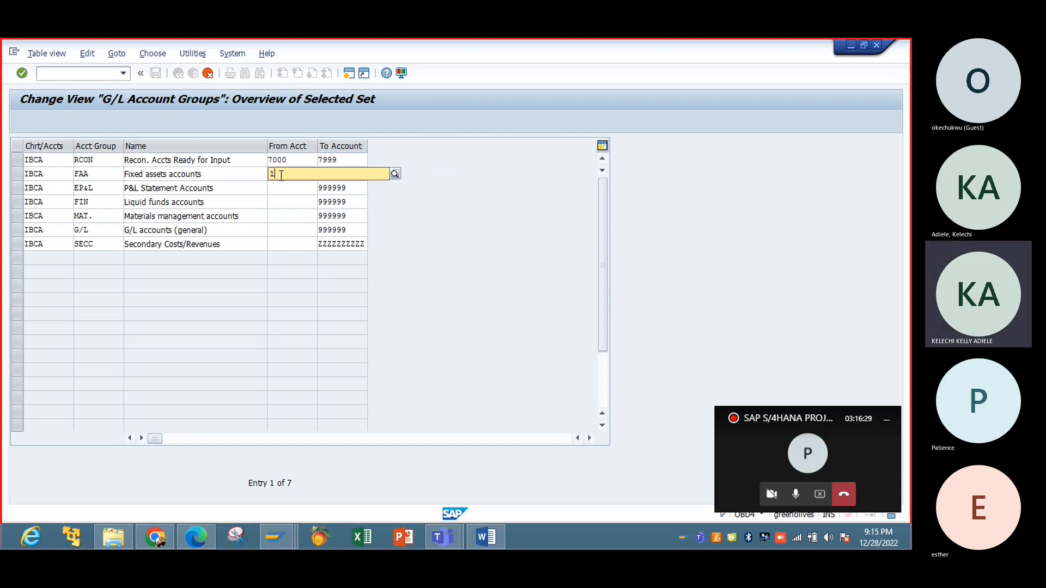
type("000")
key("Tab")
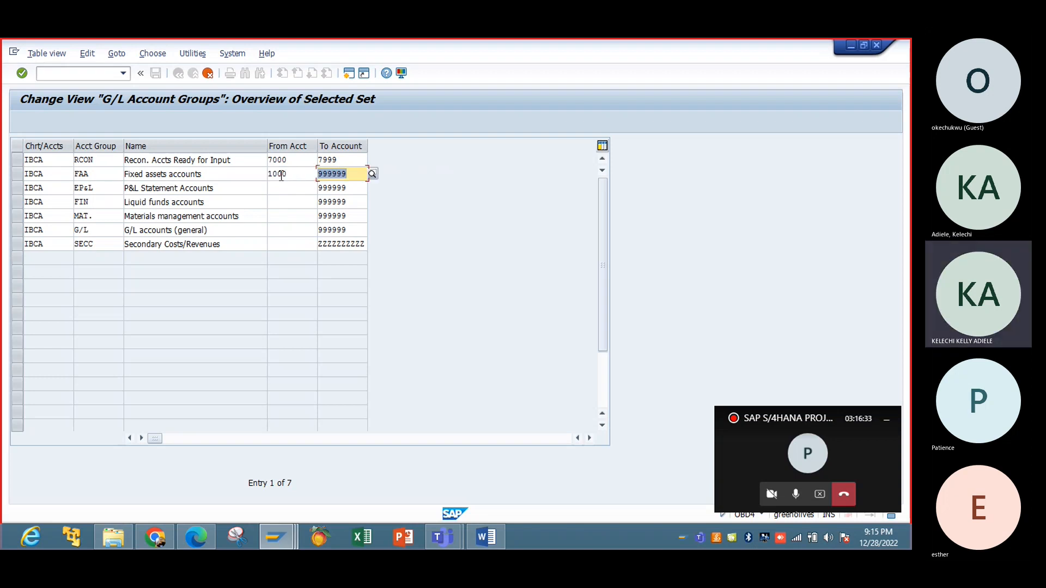
type("1999")
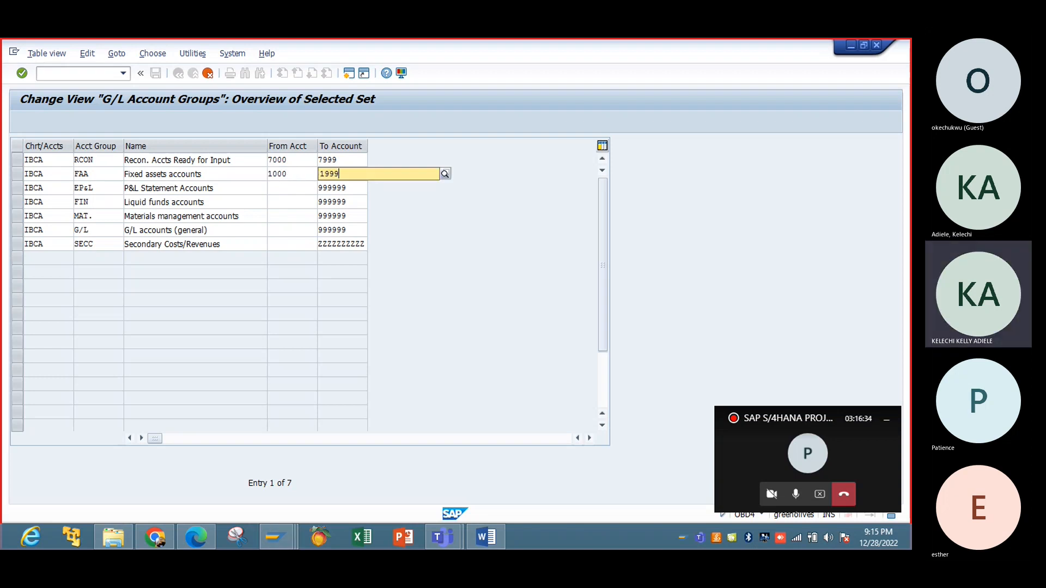
key("Return")
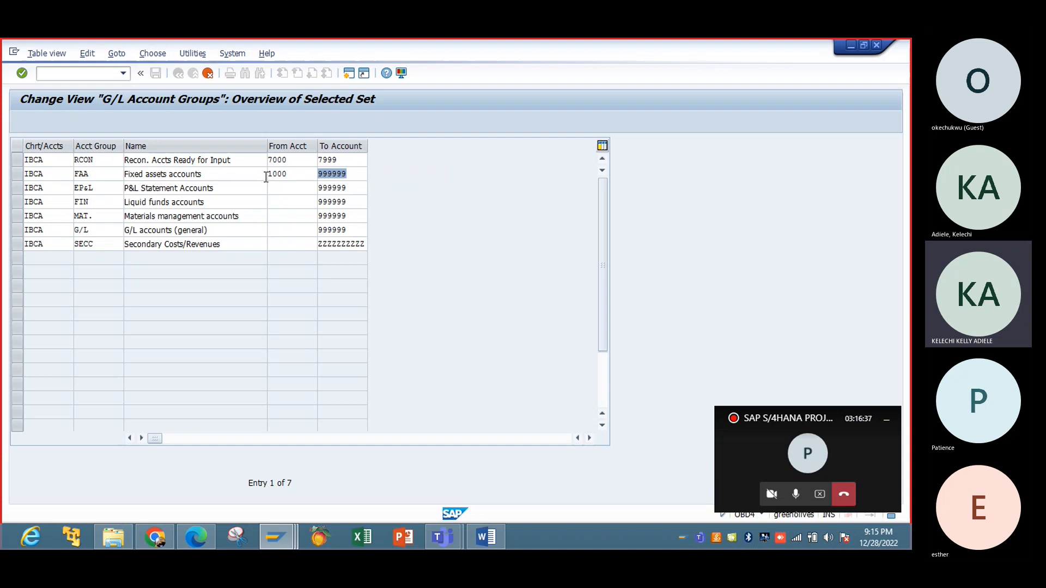
key("Return")
left_click(295, 188)
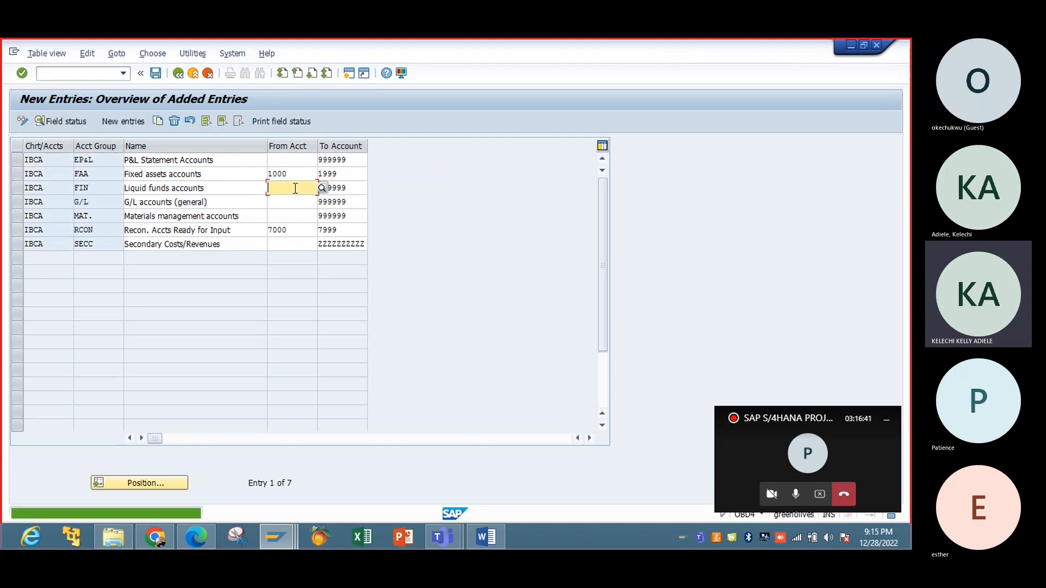
Set the account number range of the P&L Statement Accounts group from 7000 to 7999.
left_click(291, 159)
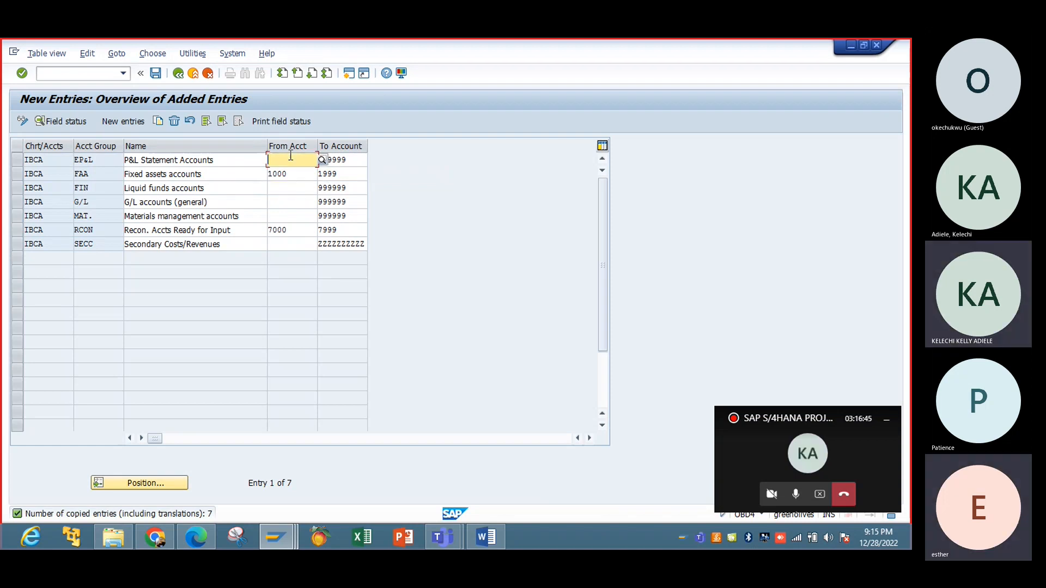
type("700")
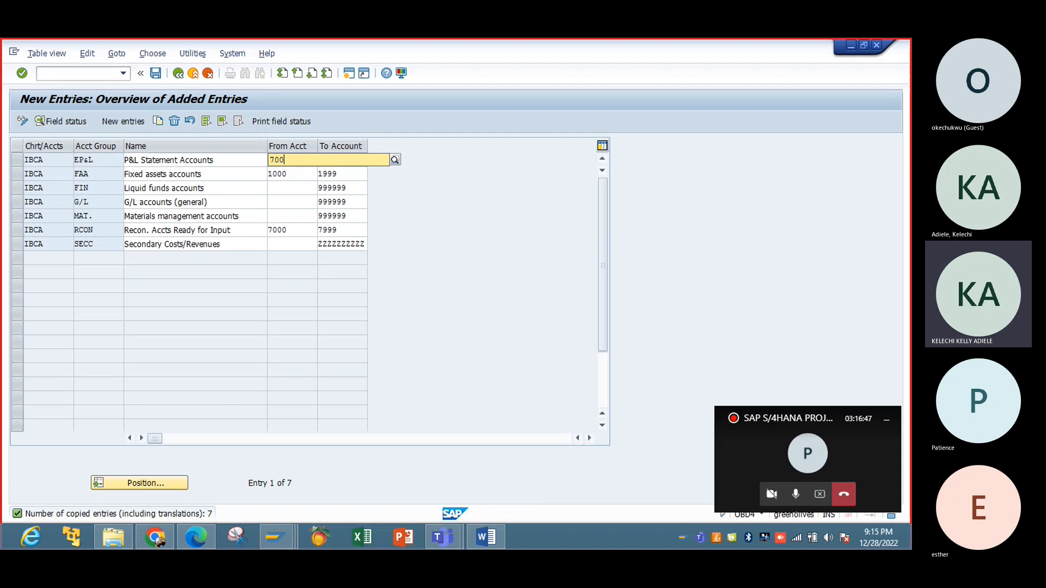
type("0")
key("Tab")
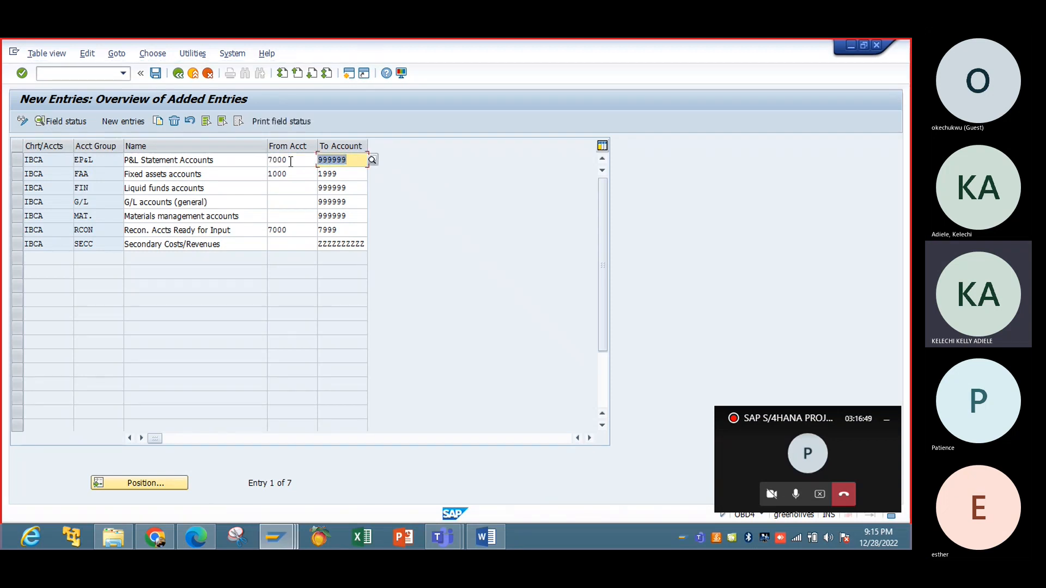
type("7999")
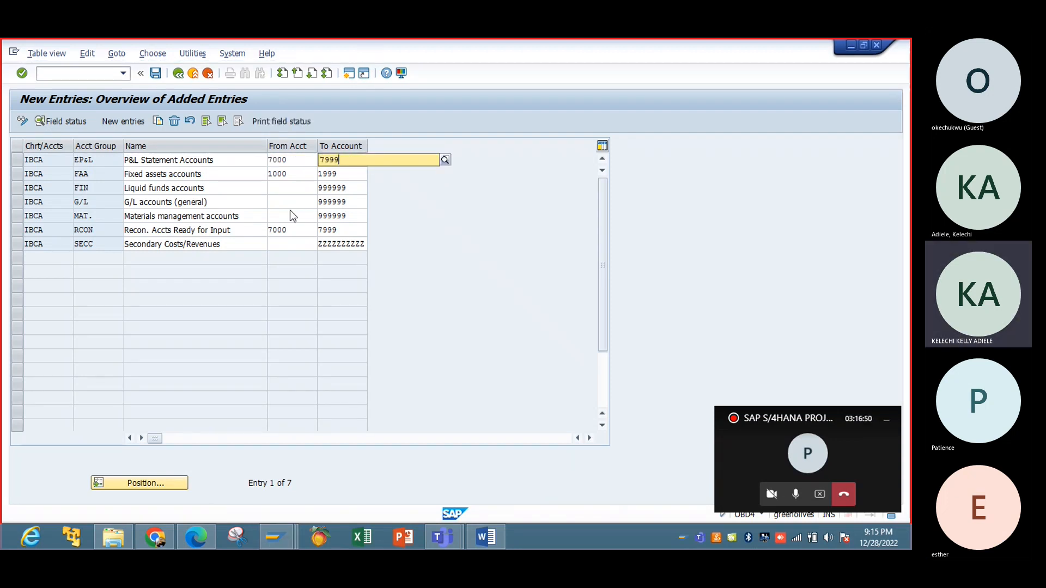
left_click(292, 188)
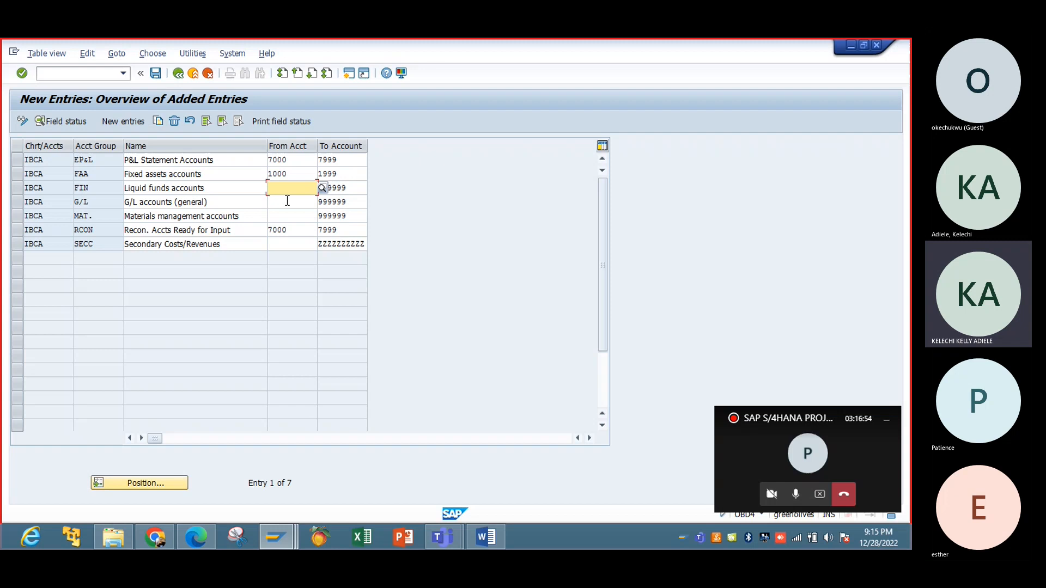
Change the ending account number of the Fixed assets accounts group to 1599.
left_click(328, 173)
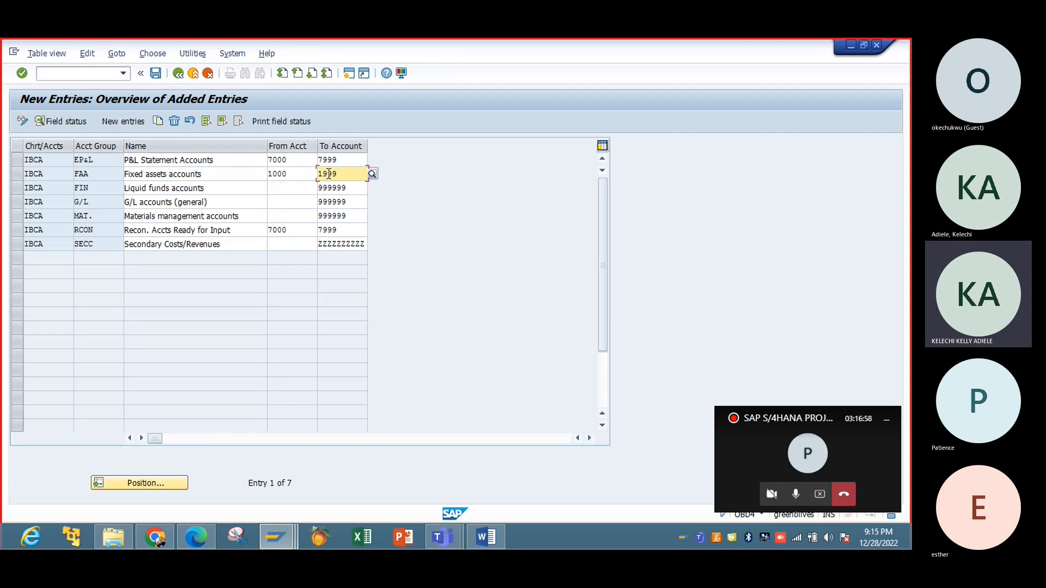
key("Delete")
key("Delete")
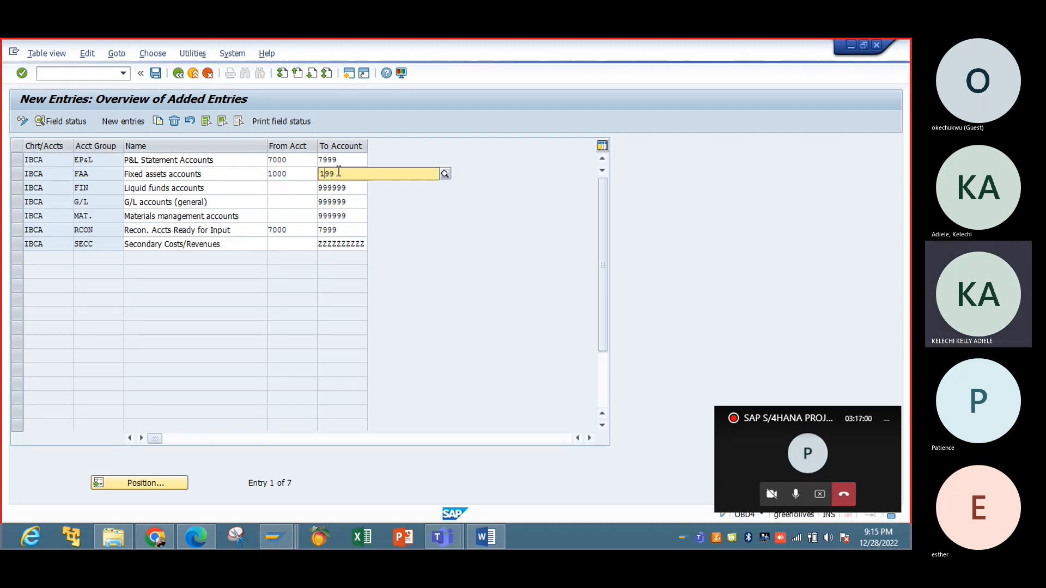
key("BackSpace")
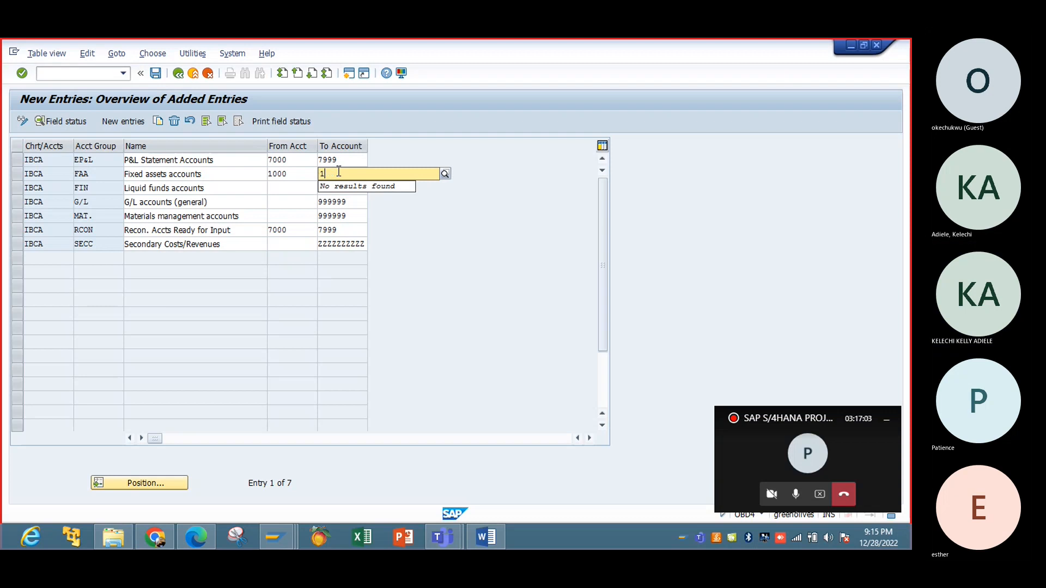
type("599")
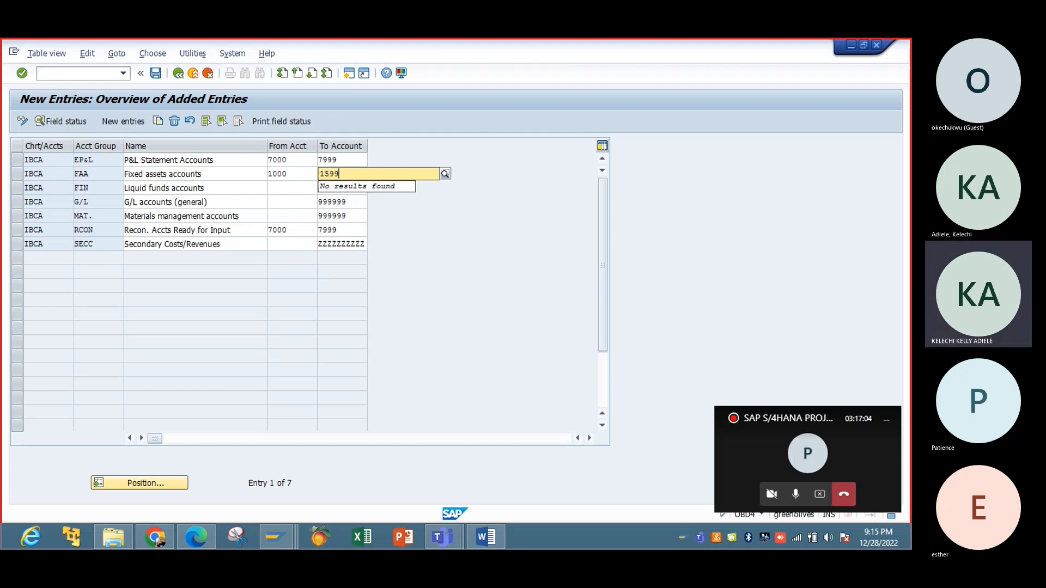
Set the account number range of the Liquid funds accounts group from 1600 to 1999.
left_click(302, 188)
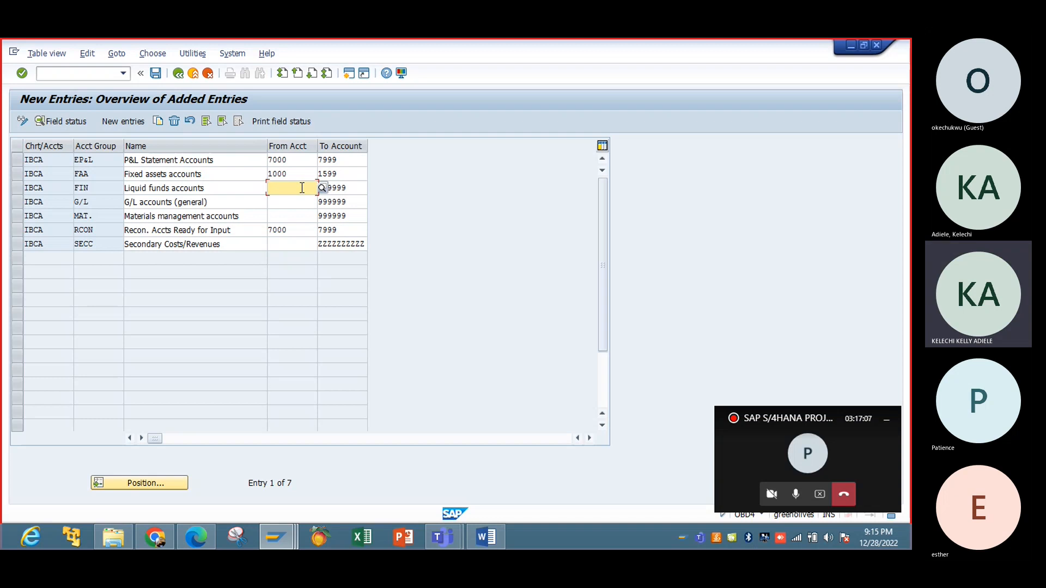
type("1600")
key("Return")
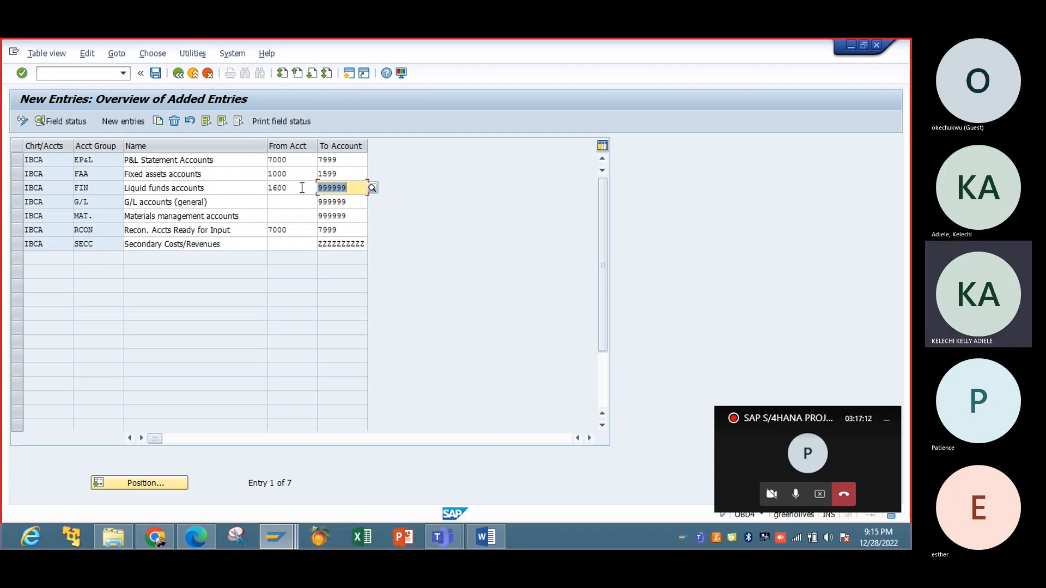
type("1999")
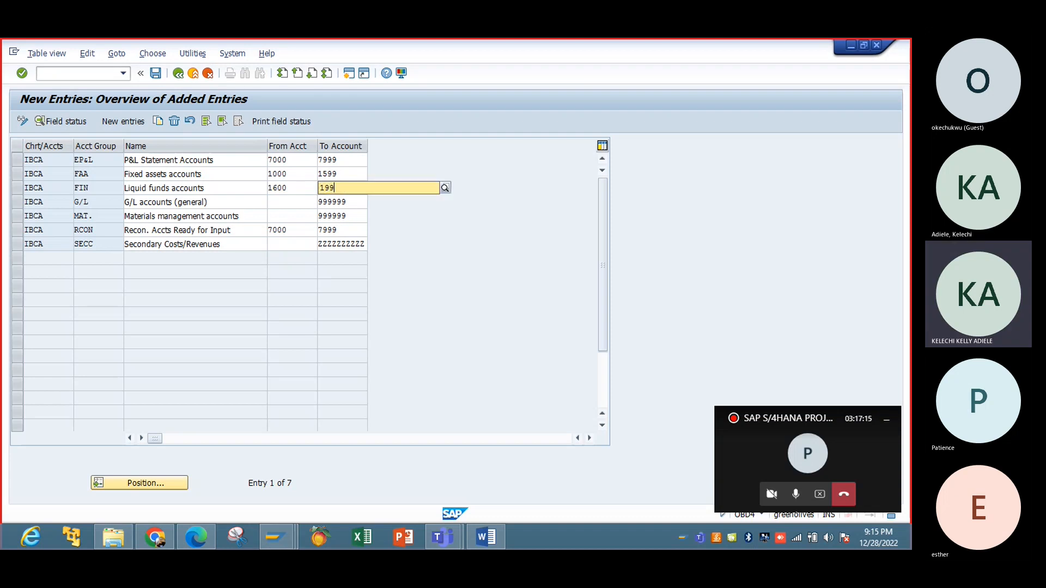
left_click(293, 202)
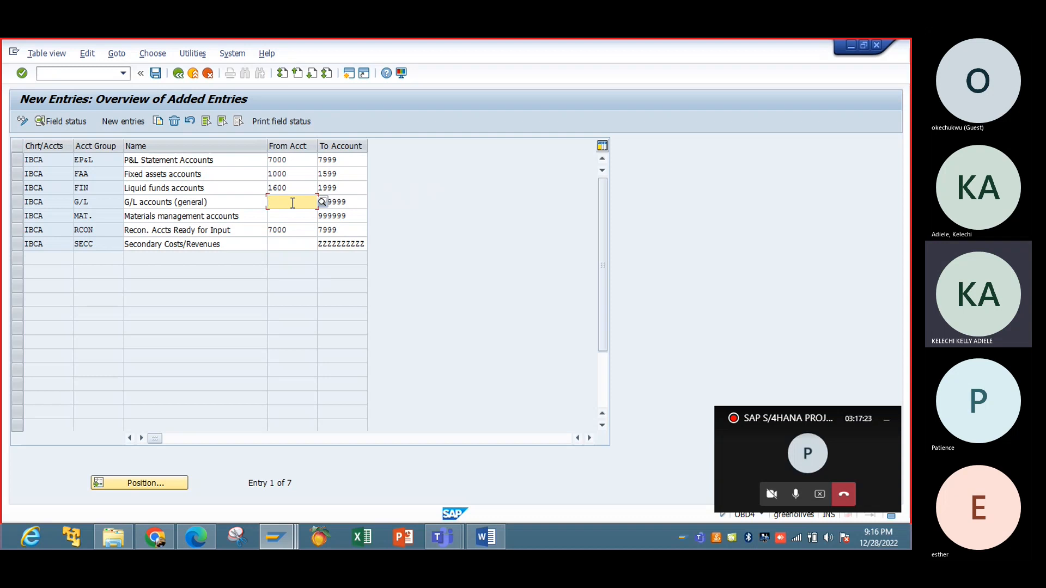
Replace the name of the MAT. account group with Sales Account.
left_click(246, 213)
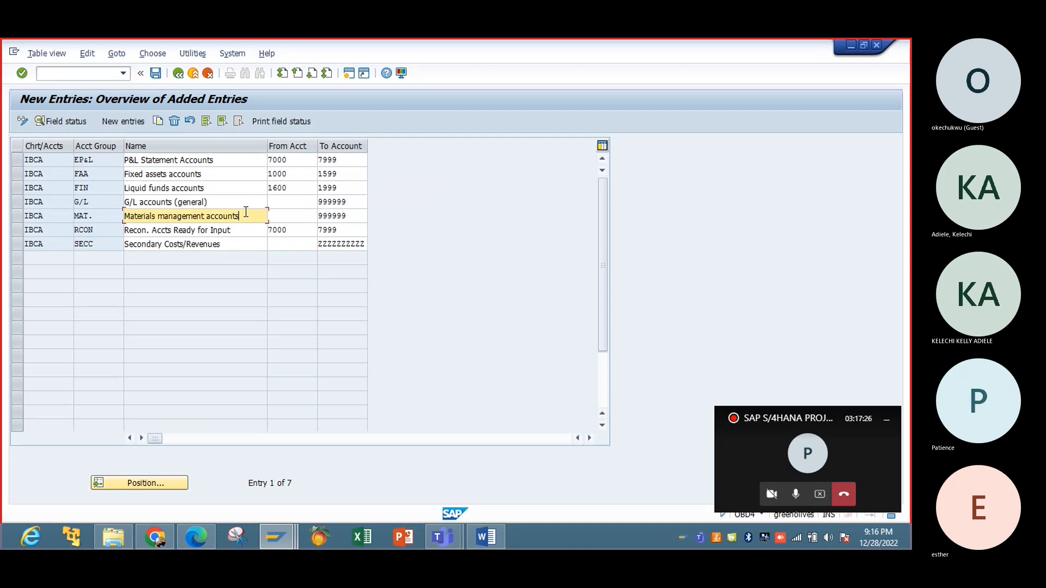
key("BackSpace")
key("BackSpace")
key("BackSpace")
key("BackSpace")
key("BackSpace")
key("BackSpace")
key("BackSpace")
key("BackSpace")
key("BackSpace")
key("BackSpace")
key("BackSpace")
key("BackSpace")
key("BackSpace")
key("BackSpace")
key("BackSpace")
key("BackSpace")
key("BackSpace")
key("BackSpace")
key("BackSpace")
key("BackSpace")
key("BackSpace")
key("BackSpace")
key("BackSpace")
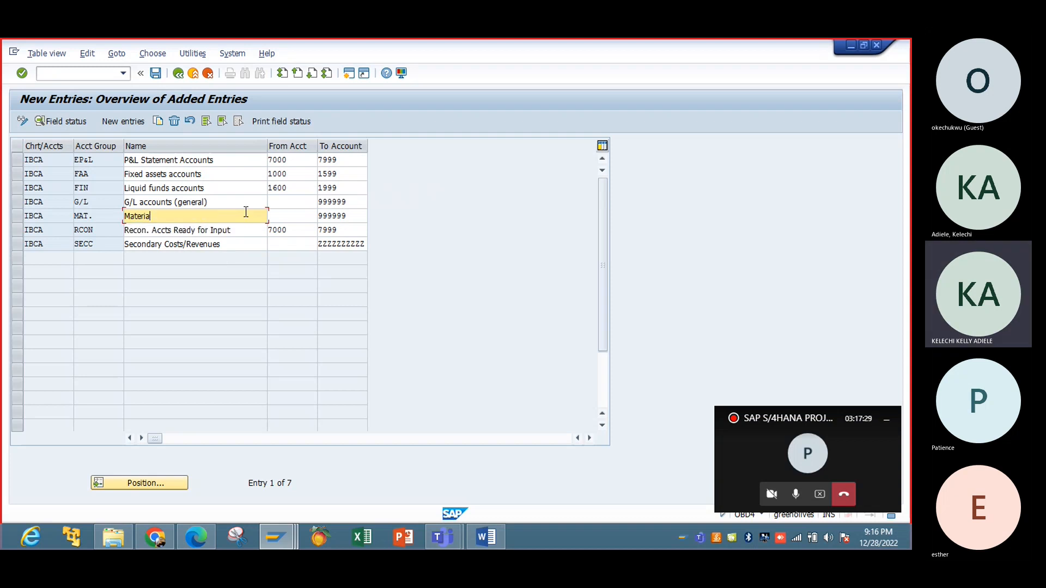
type("Sles")
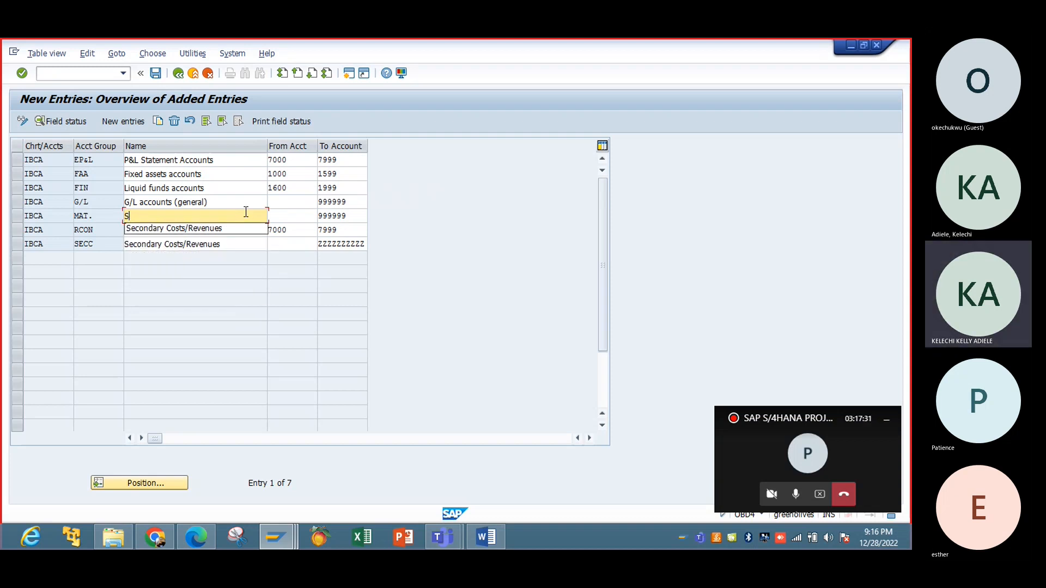
key("BackSpace")
key("BackSpace")
key("BackSpace")
type("al")
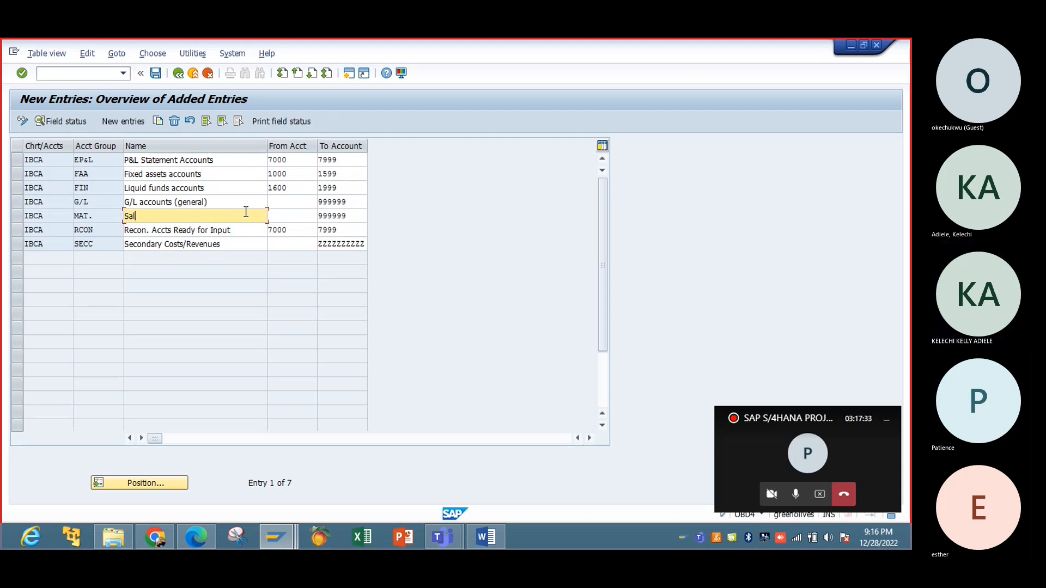
type("es Account")
Set the account number range of the G/L accounts (general) group from 4000 to 4999.
left_click(288, 205)
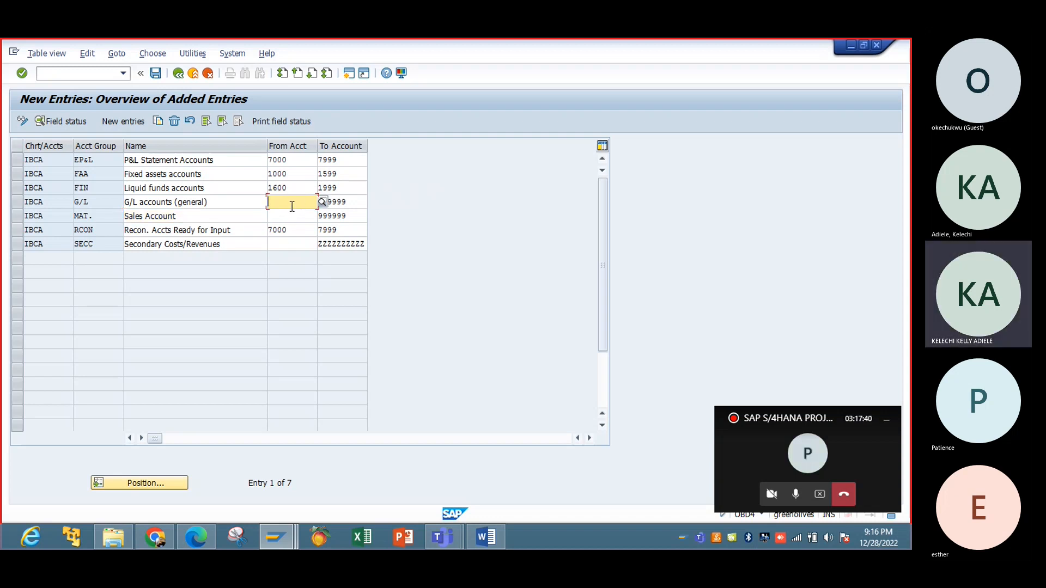
type("4000")
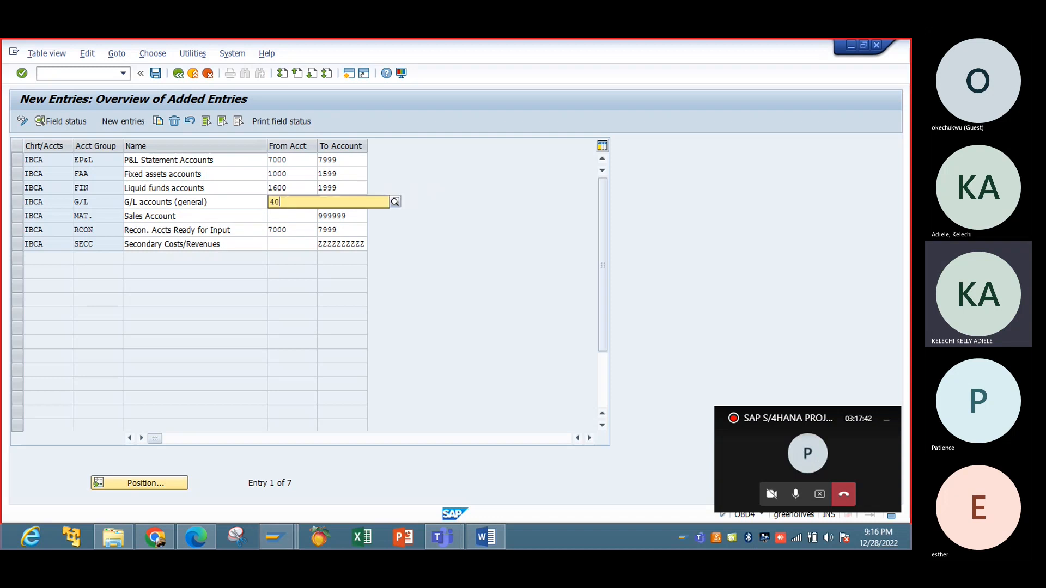
key("Tab")
type("4999")
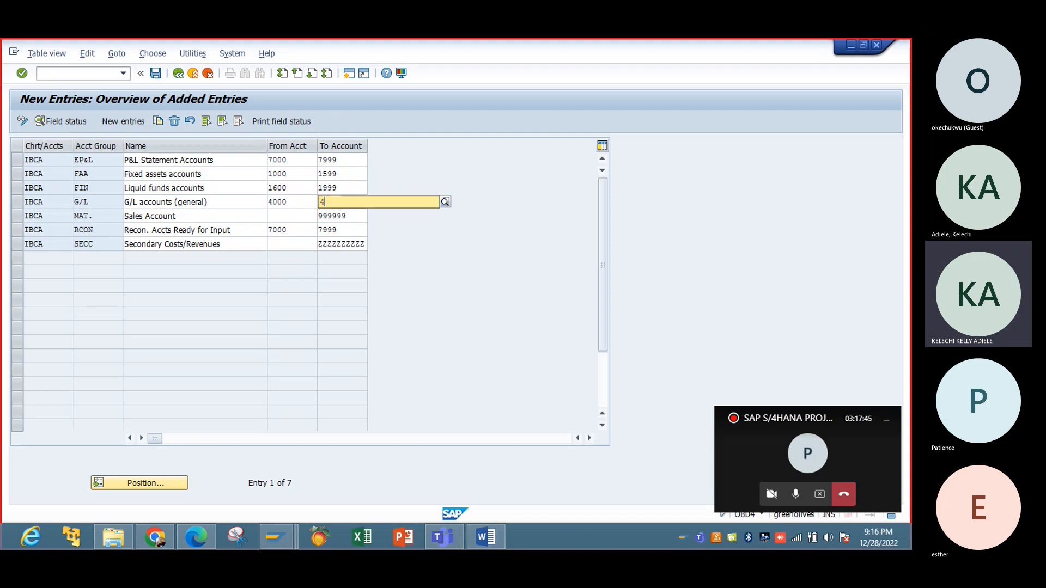
Set the account number range of the Sales Account group from 3000 to 3999.
left_click(285, 214)
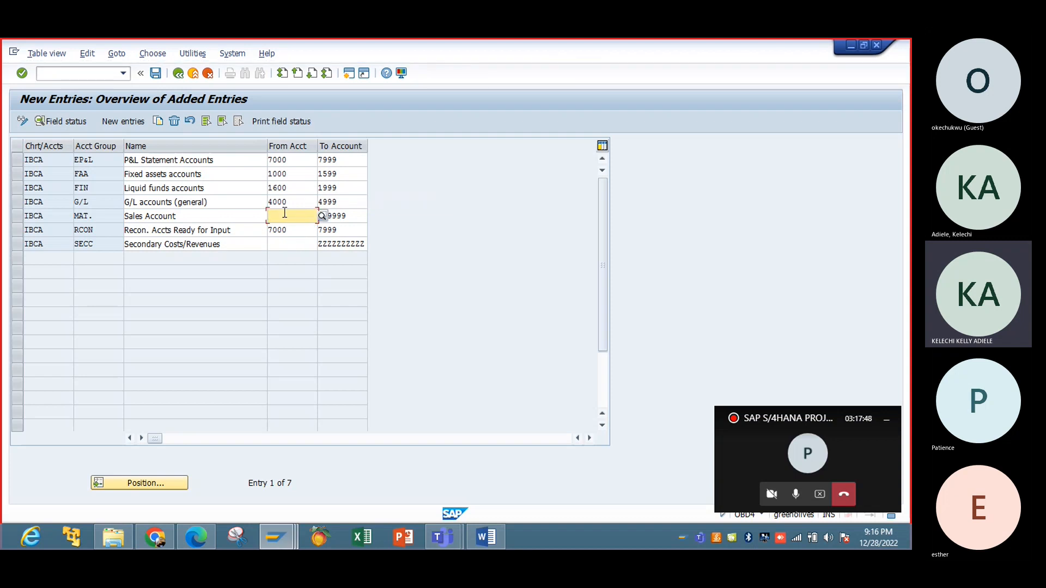
type("3000")
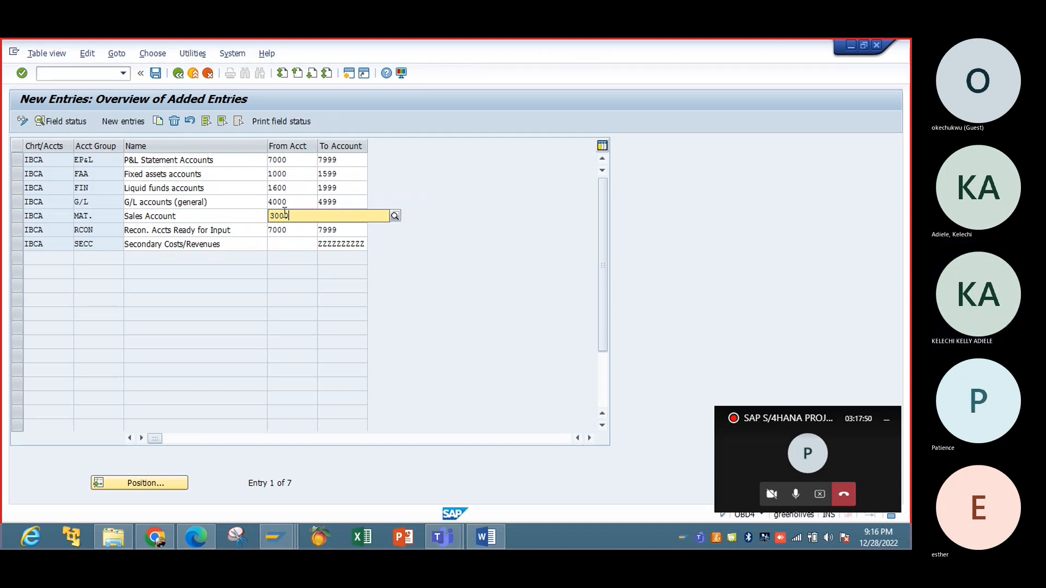
key("Tab")
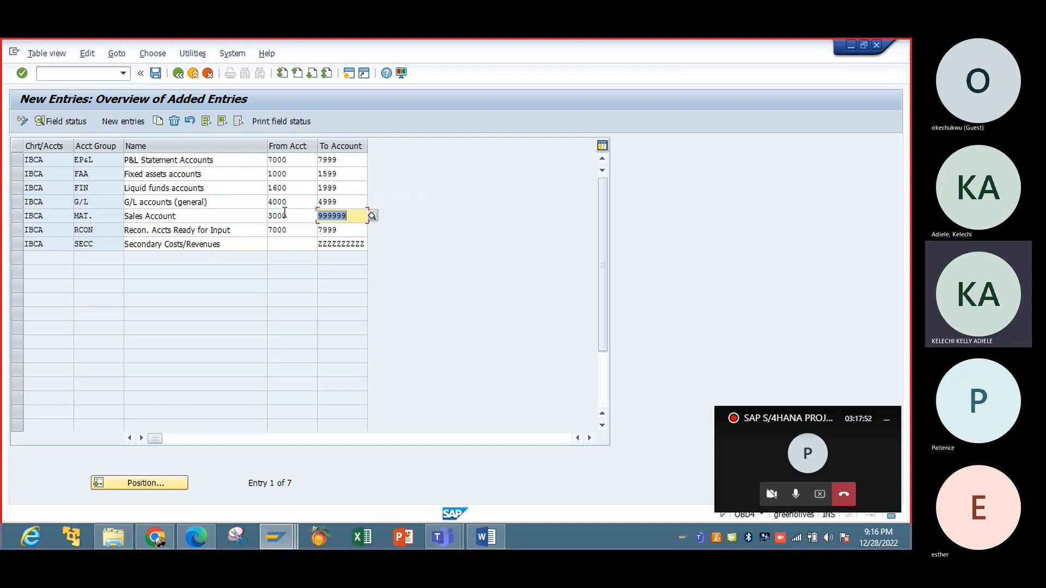
type("3999")
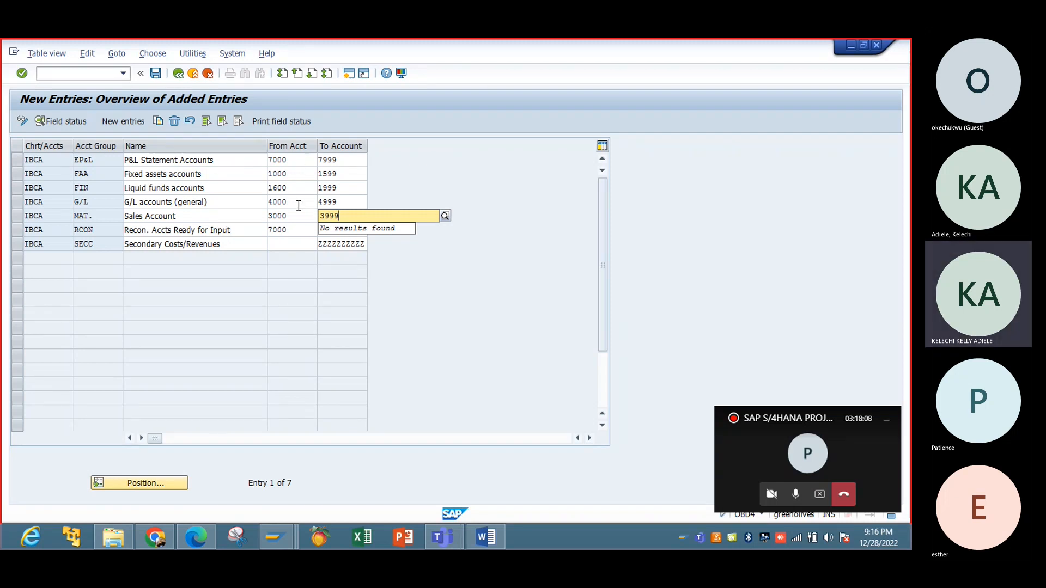
Change the account number range of the P&L Statement Accounts group to run from 8000 to 8999.
left_click(300, 160)
key("BackSpace")
key("BackSpace")
key("BackSpace")
key("BackSpace")
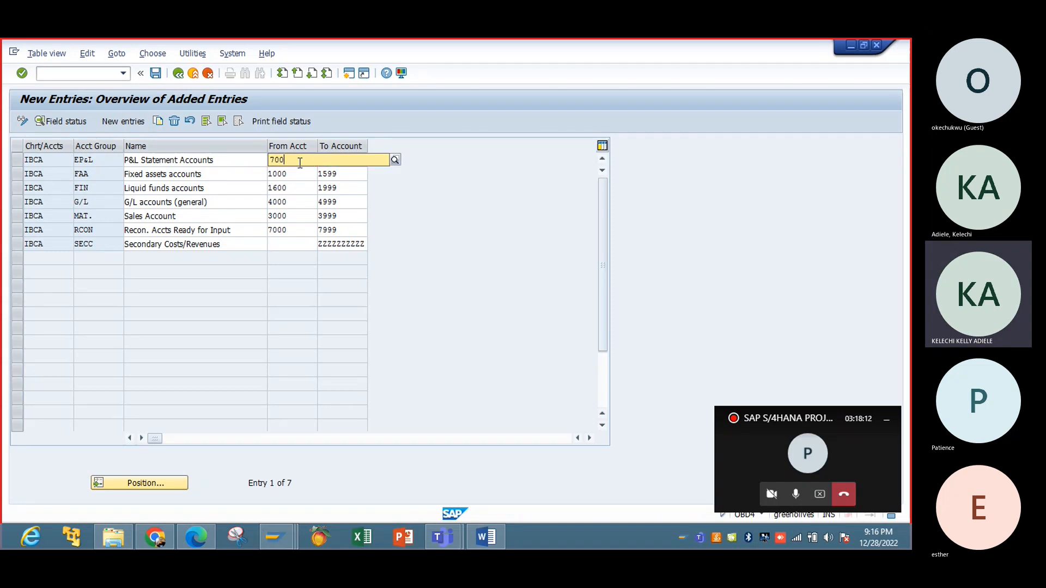
type("8000")
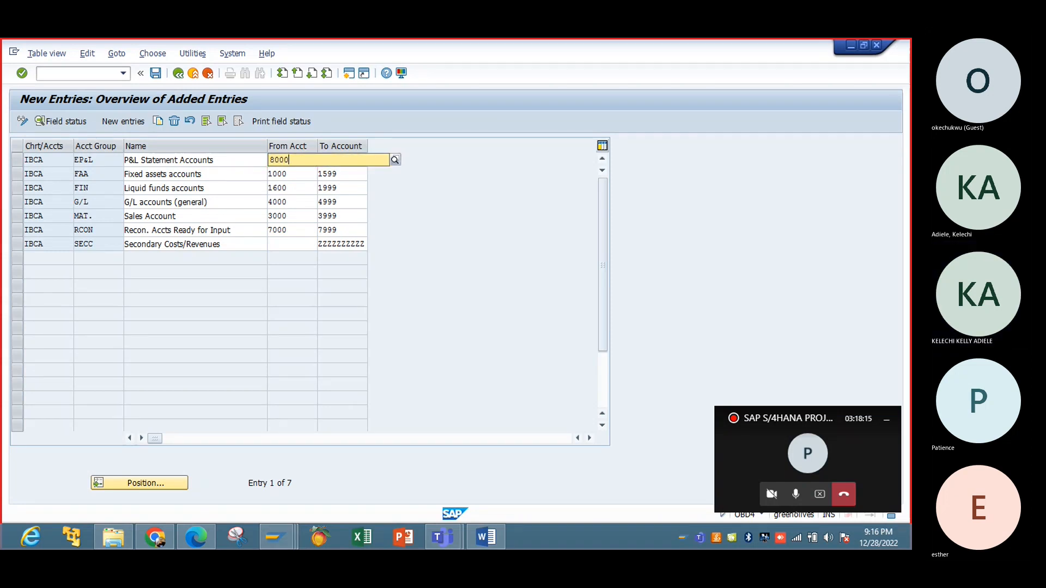
key("Tab")
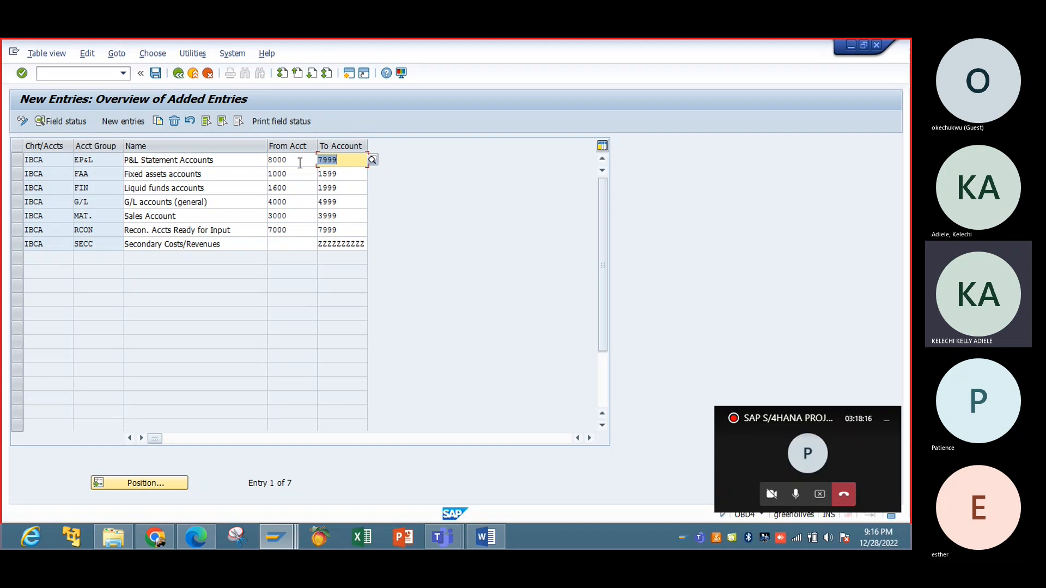
type("8999")
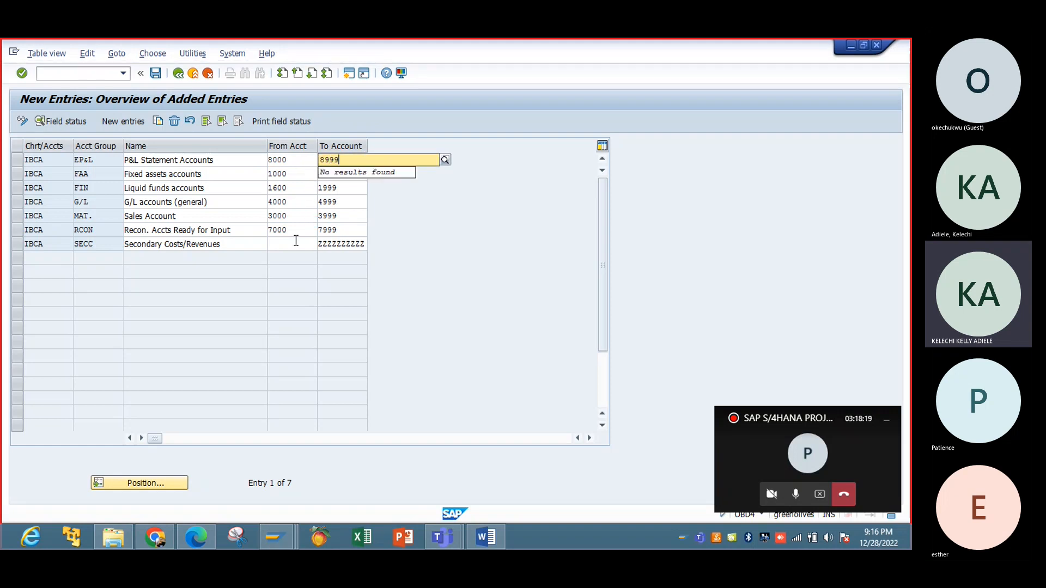
Set the account number range of the Secondary Costs/Revenues group from 9000 to 9999.
left_click(296, 244)
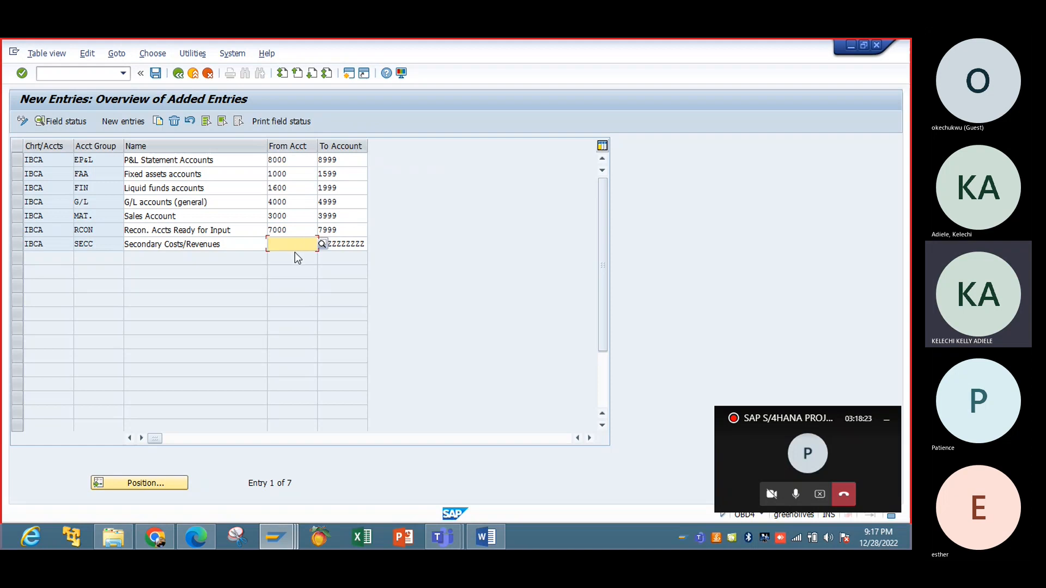
type("9000")
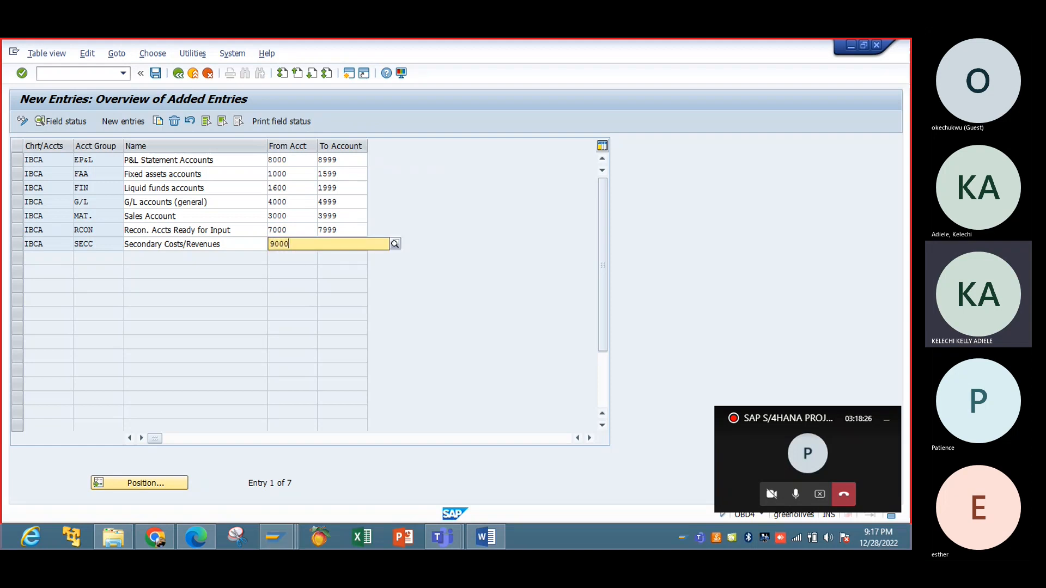
key("Return")
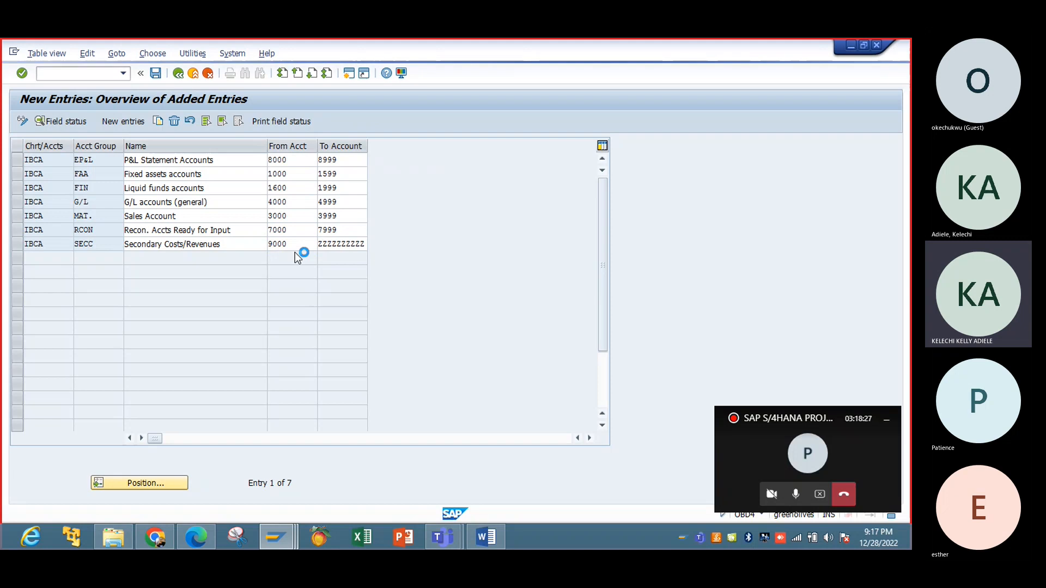
key("Tab")
type("9999")
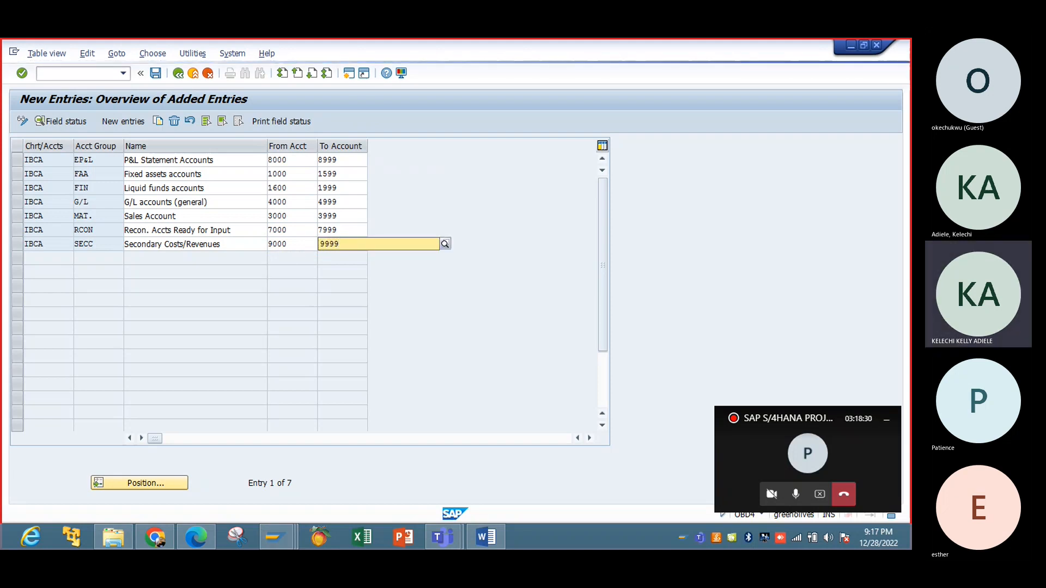
key("Return")
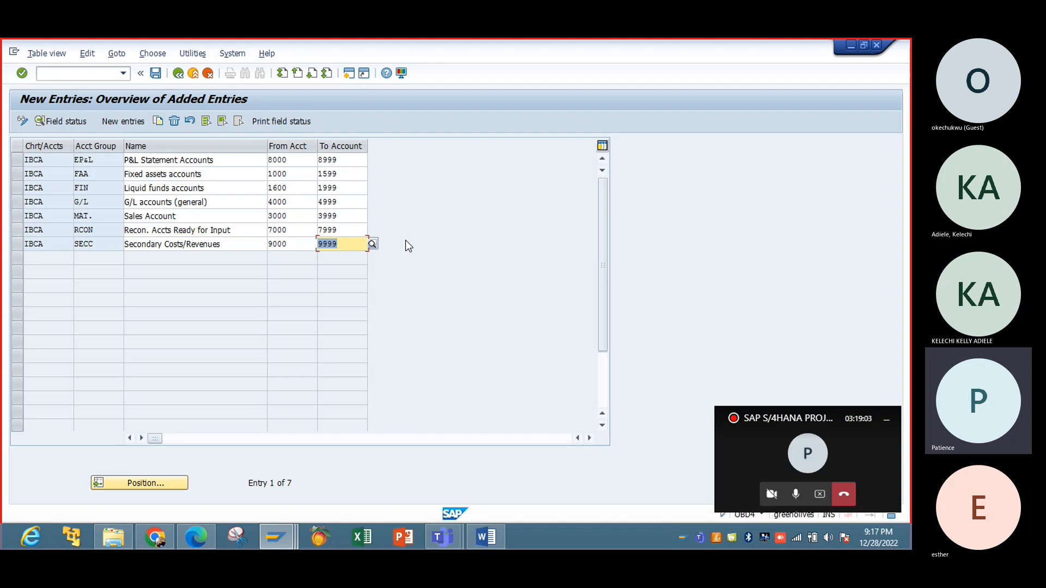
Save the new IBCA account groups under the customizing request described as Chart of Accounts Config.
left_click(355, 244)
left_click(155, 73)
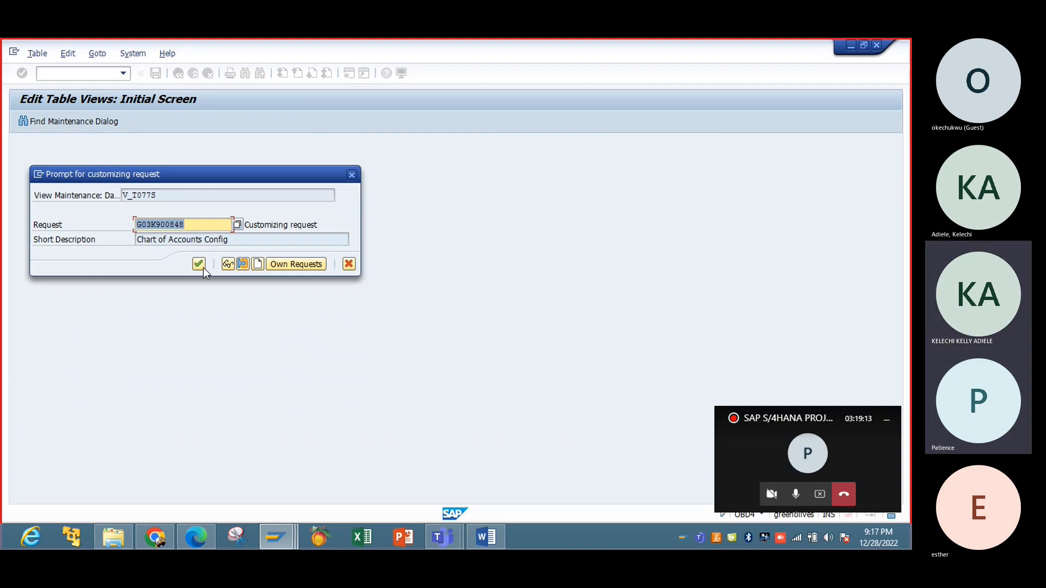
left_click(199, 264)
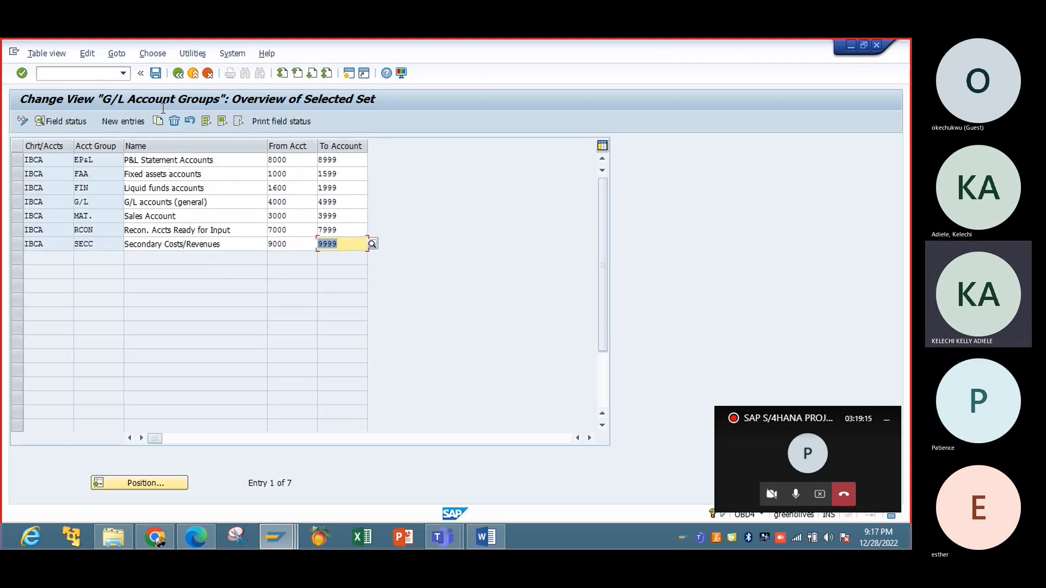
Return to the overview of all G/L account groups and position the list at chart of accounts IBCA.
left_click(178, 75)
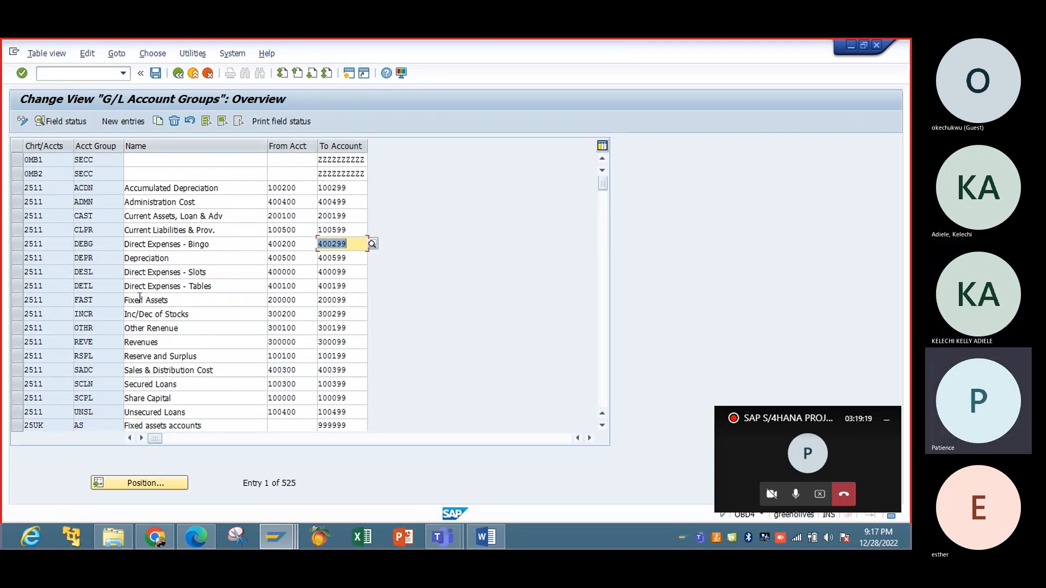
left_click(171, 484)
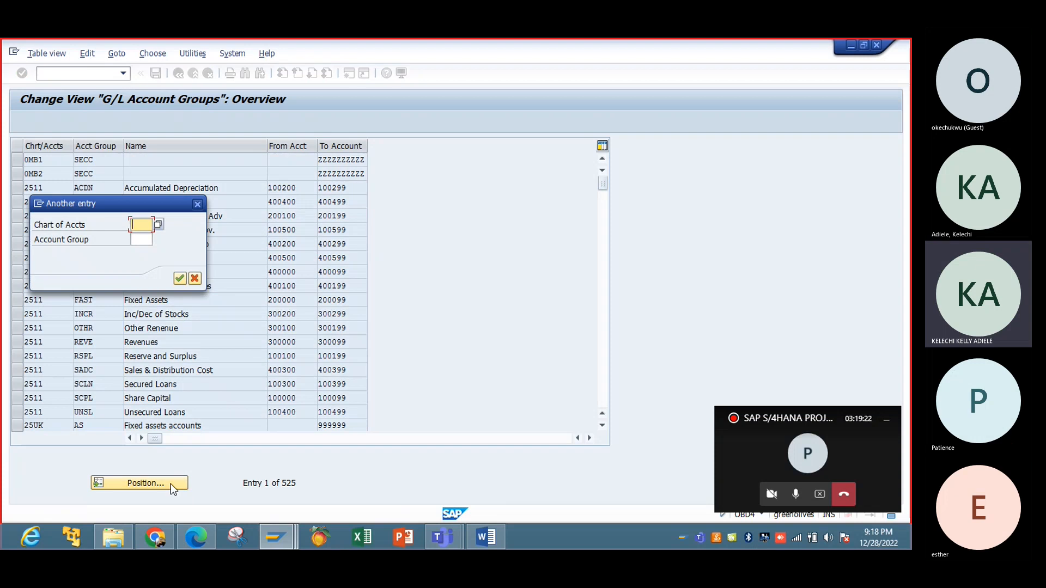
type("ibca")
key("Return")
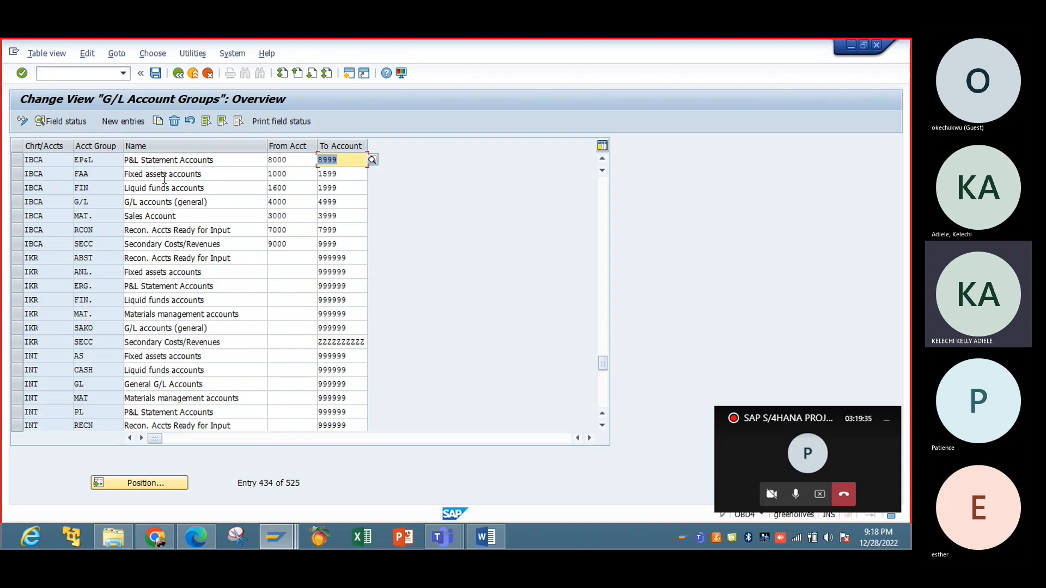
Rename the EP&L account group of chart IBCA as Primary Cost Element and save the change.
left_click(16, 164)
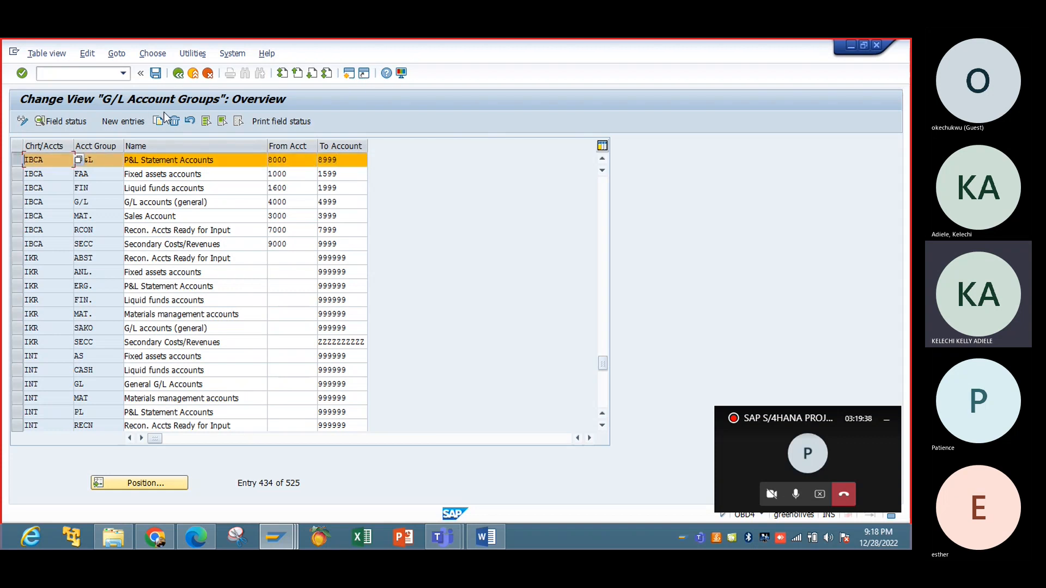
left_click(202, 162)
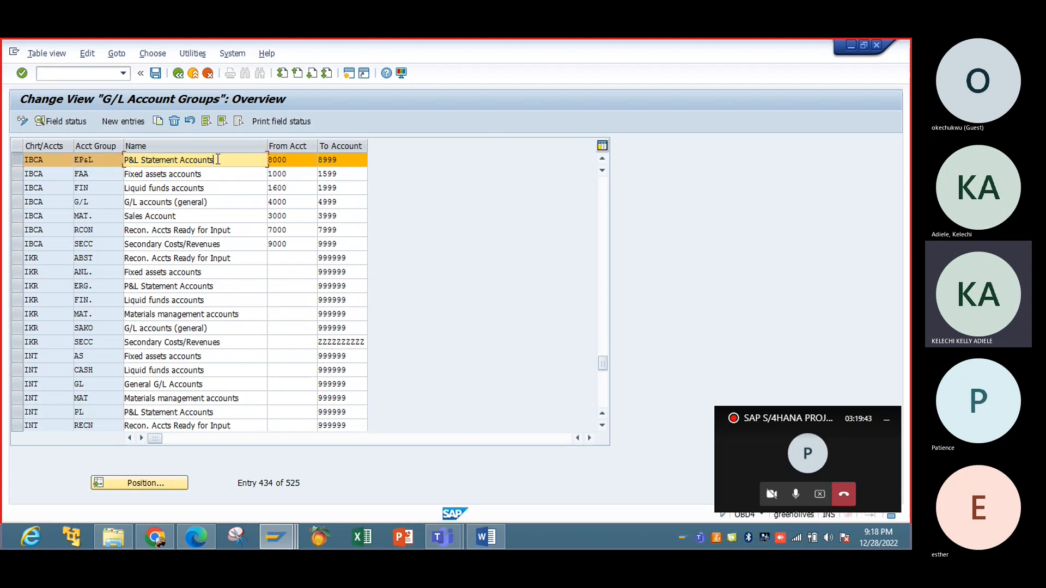
key("BackSpace")
key("BackSpace")
key("BackSpace")
key("BackSpace")
key("BackSpace")
key("BackSpace")
key("BackSpace")
key("BackSpace")
key("BackSpace")
key("BackSpace")
key("BackSpace")
key("BackSpace")
key("BackSpace")
key("BackSpace")
key("BackSpace")
key("BackSpace")
key("BackSpace")
key("BackSpace")
key("BackSpace")
key("BackSpace")
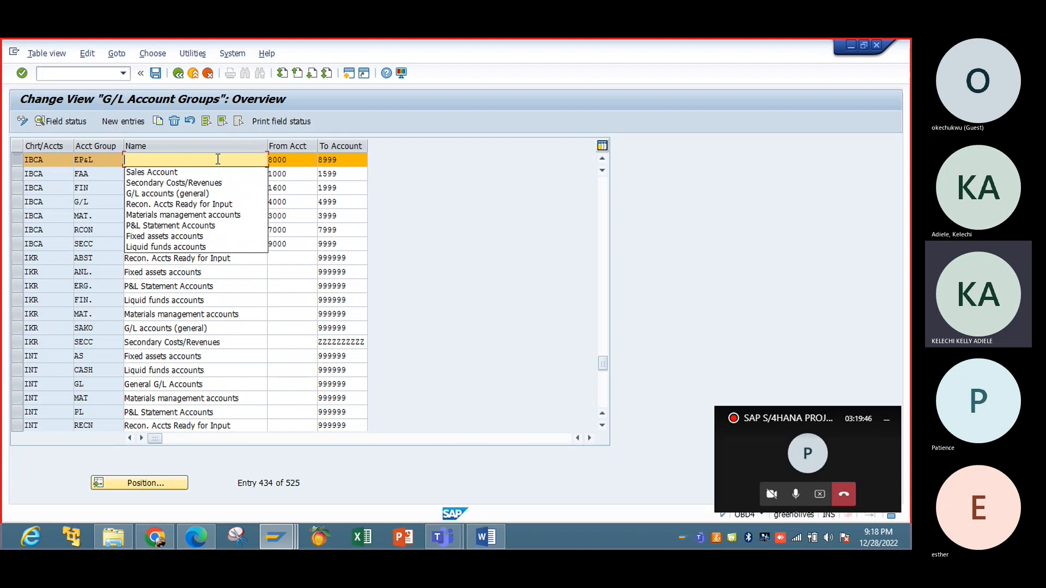
type("Prima")
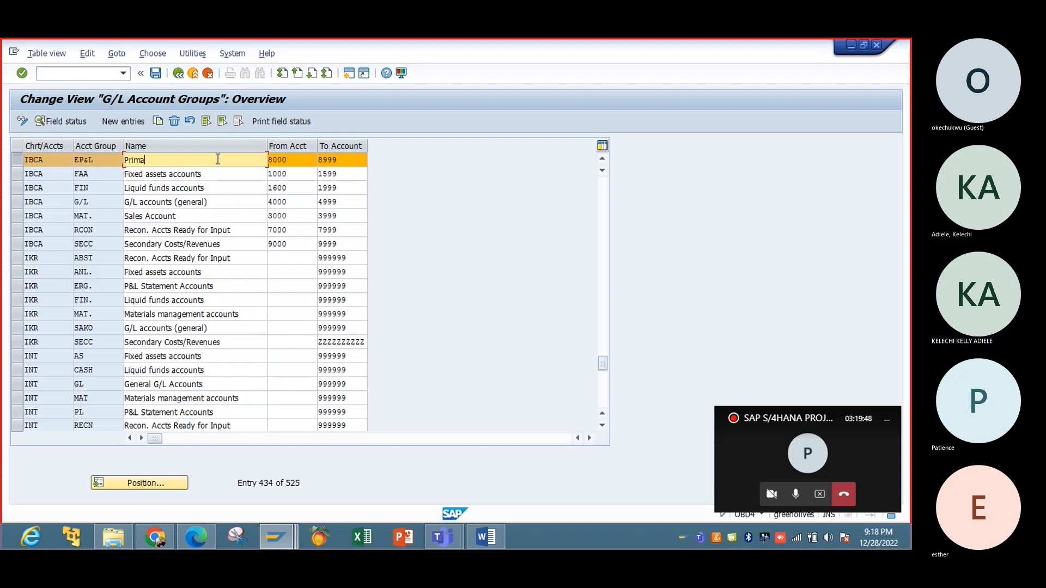
type("ry Cos")
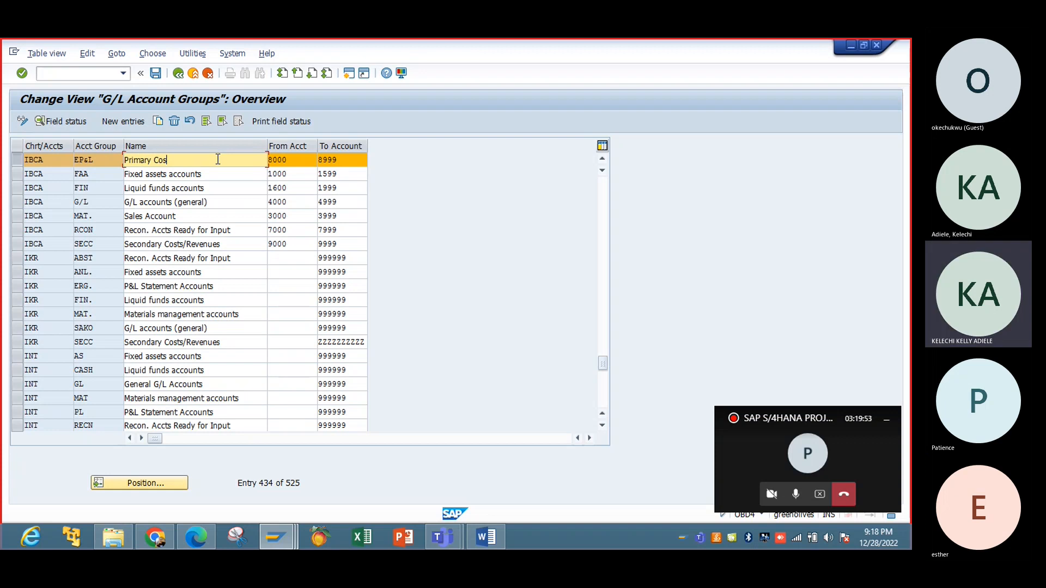
type("t Ele")
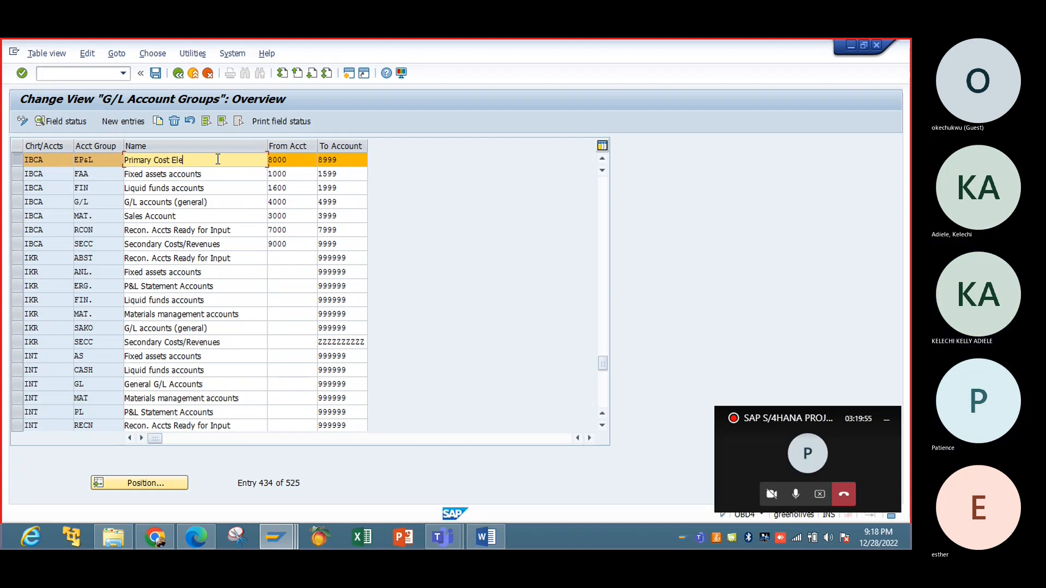
type("ment")
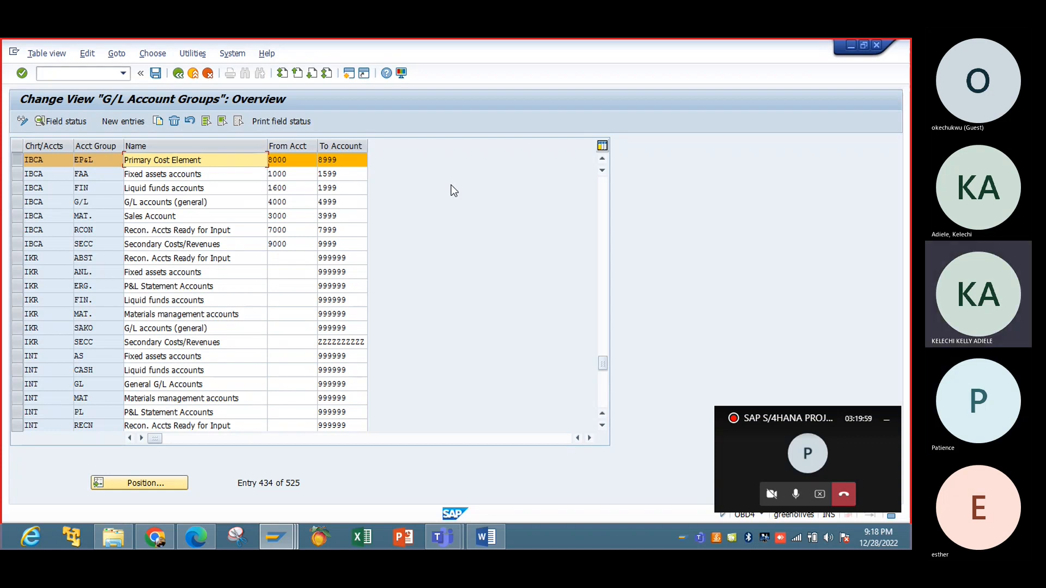
left_click(156, 73)
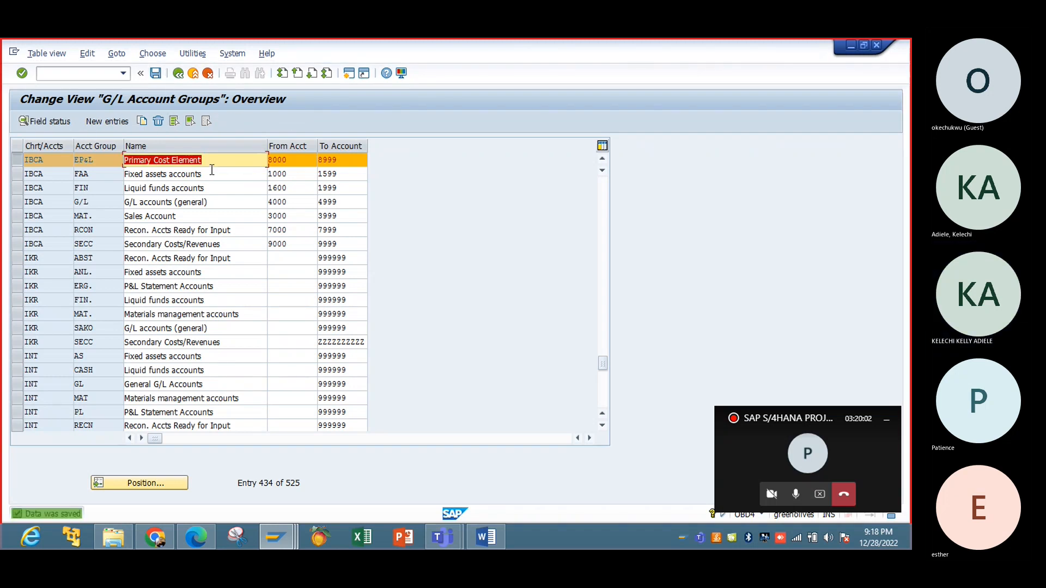
left_click(226, 156)
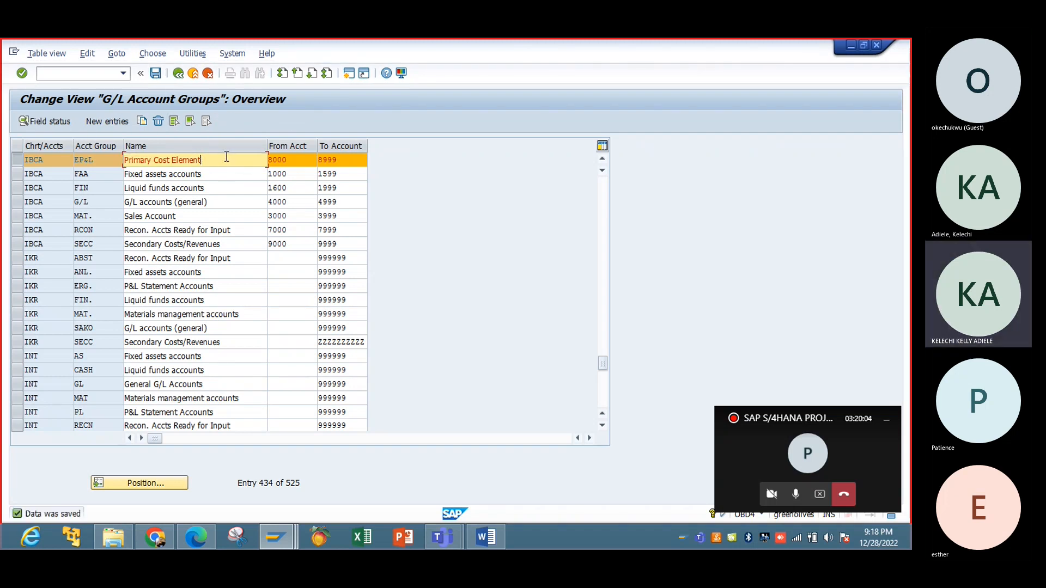
left_click(157, 74)
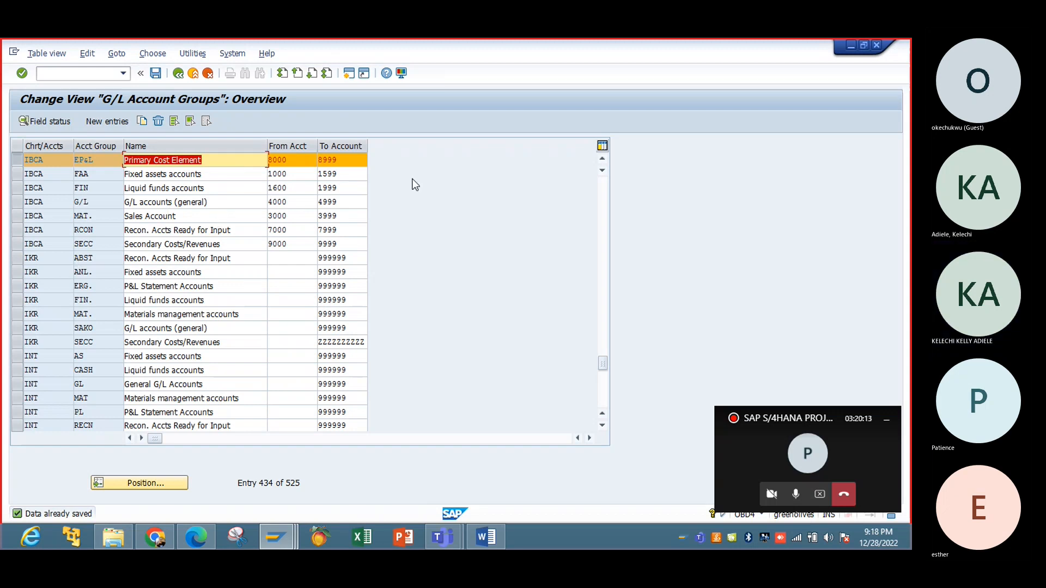
left_click(213, 203)
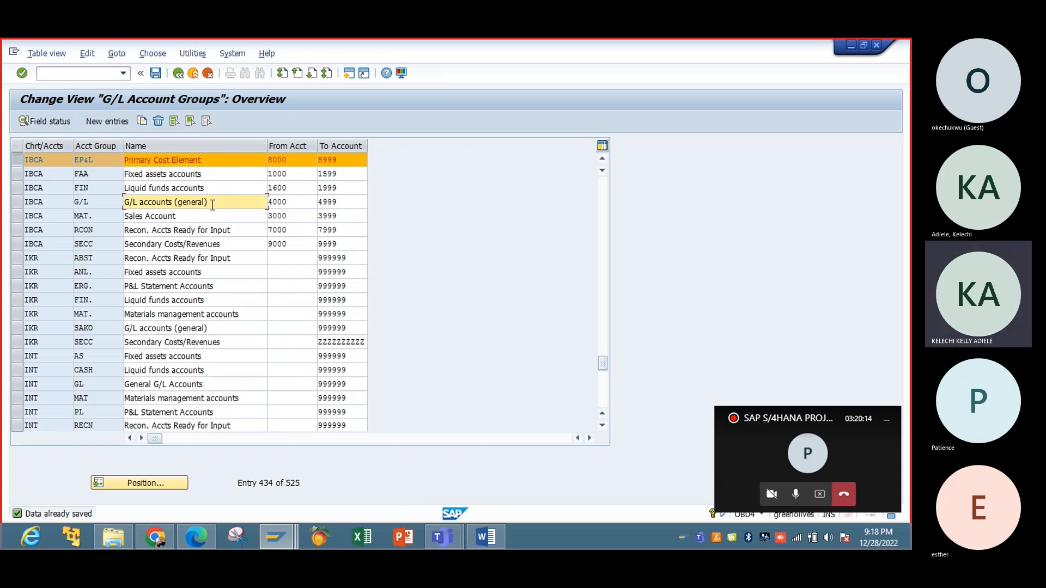
key("Return")
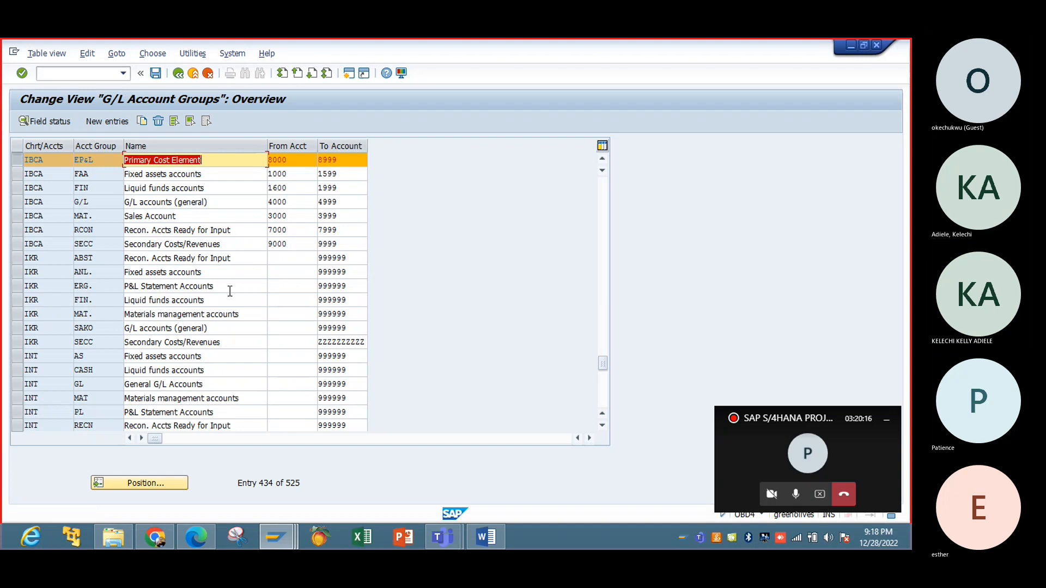
left_click(19, 162)
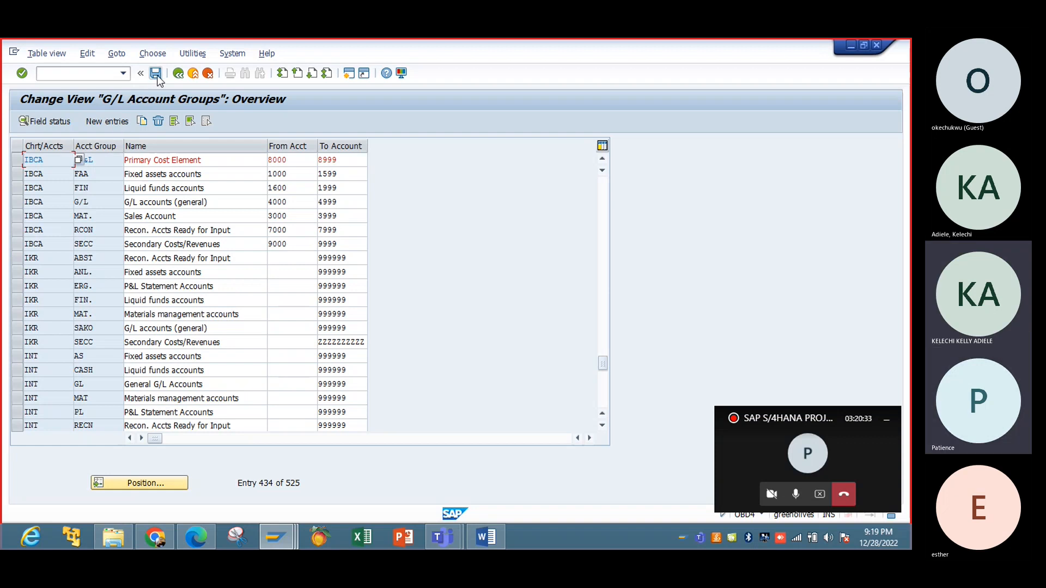
Exit to the implementation guide, reopen the Define Account Group activity and position the list at chart of accounts IBCA.
left_click(185, 75)
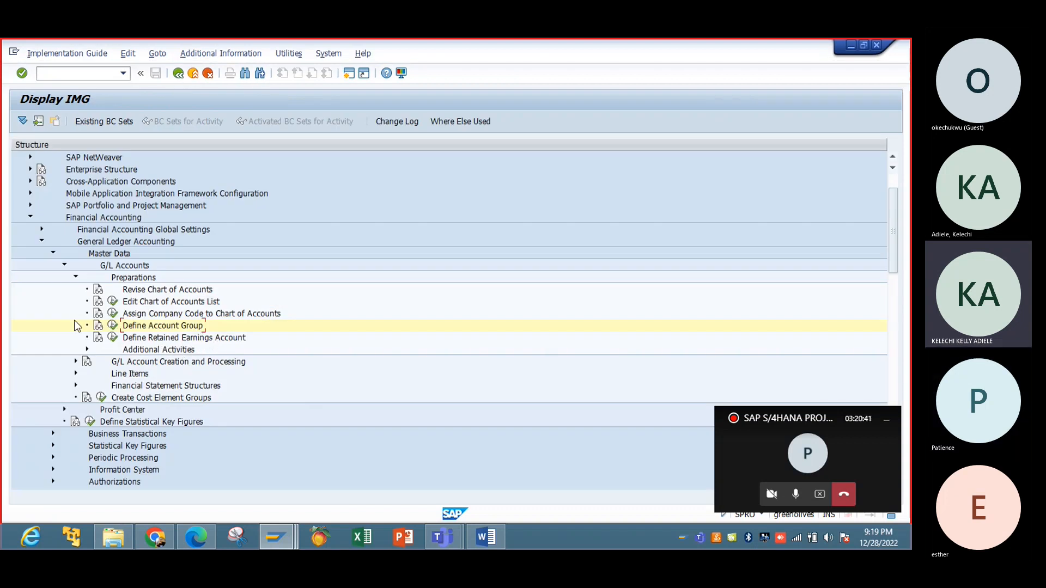
left_click(113, 326)
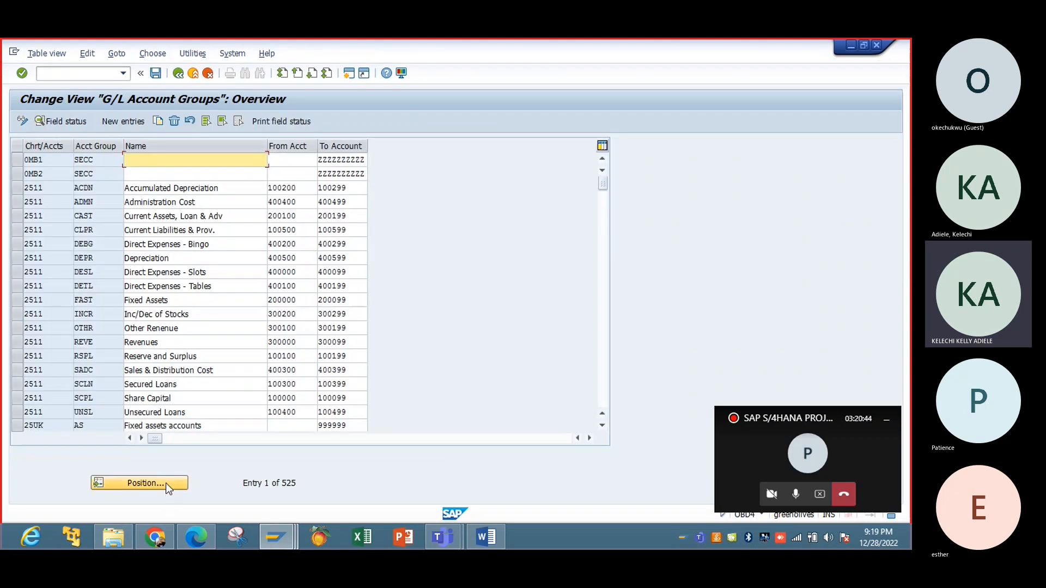
left_click(166, 483)
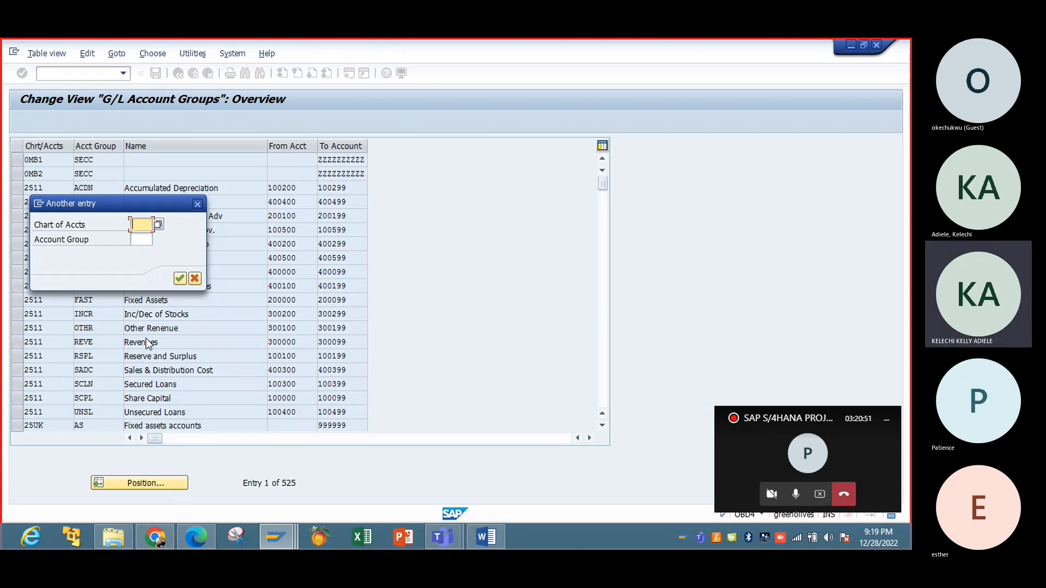
type("ibca")
key("Return")
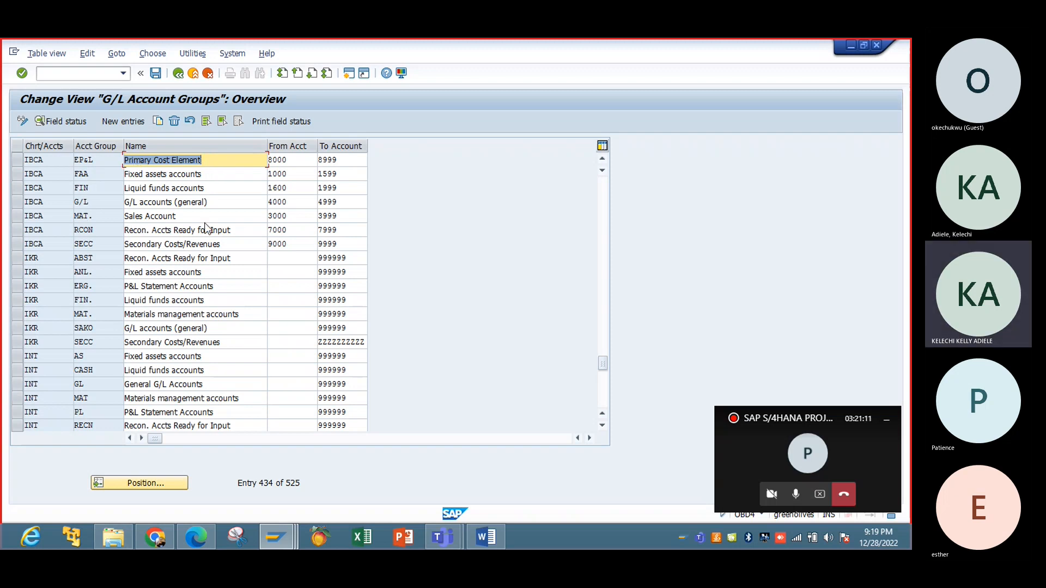
Copy the IBCA Liquid funds accounts group and give the copy the account group key LIAB.
left_click(16, 191)
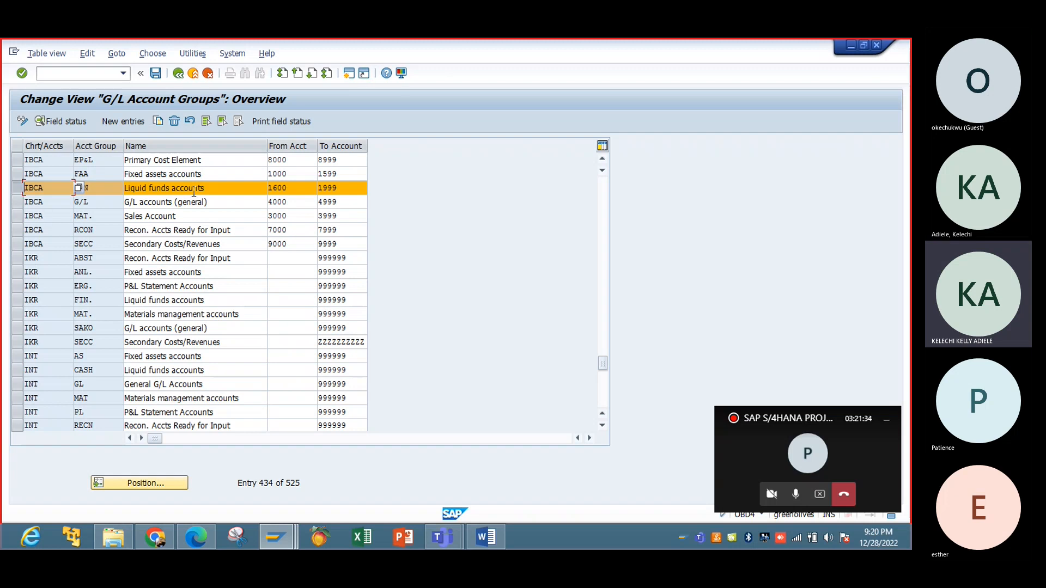
left_click(158, 121)
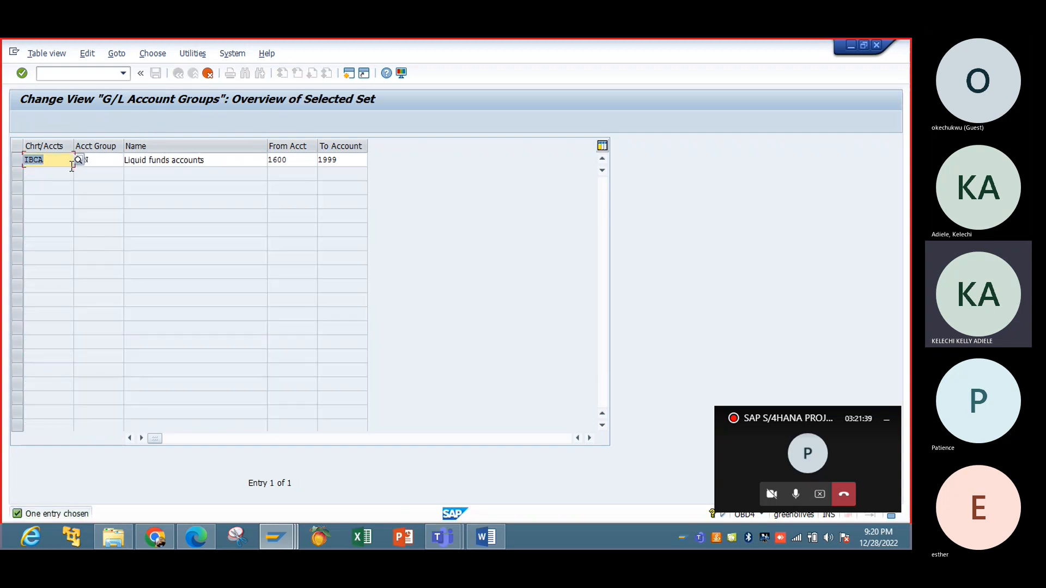
left_click(103, 160)
key("BackSpace")
key("BackSpace")
key("BackSpace")
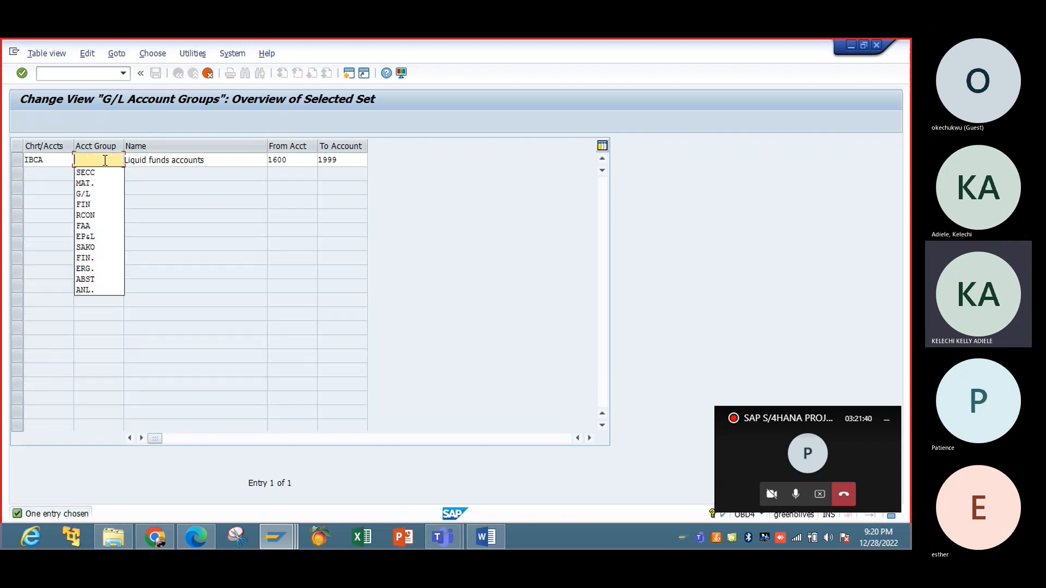
type("LIAB")
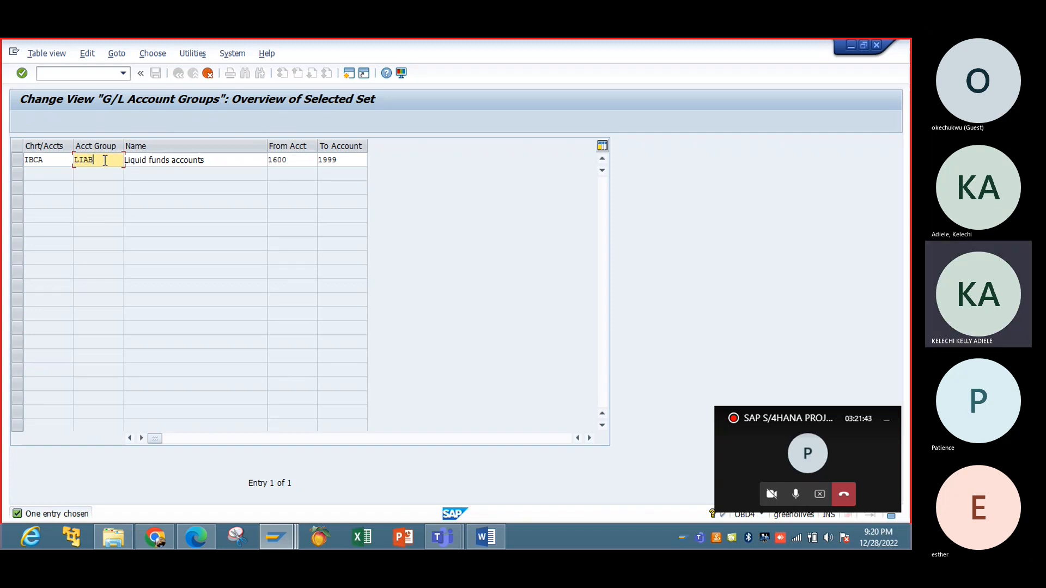
Replace the name of the copied LIAB account group with Liabilities Account.
left_click(218, 160)
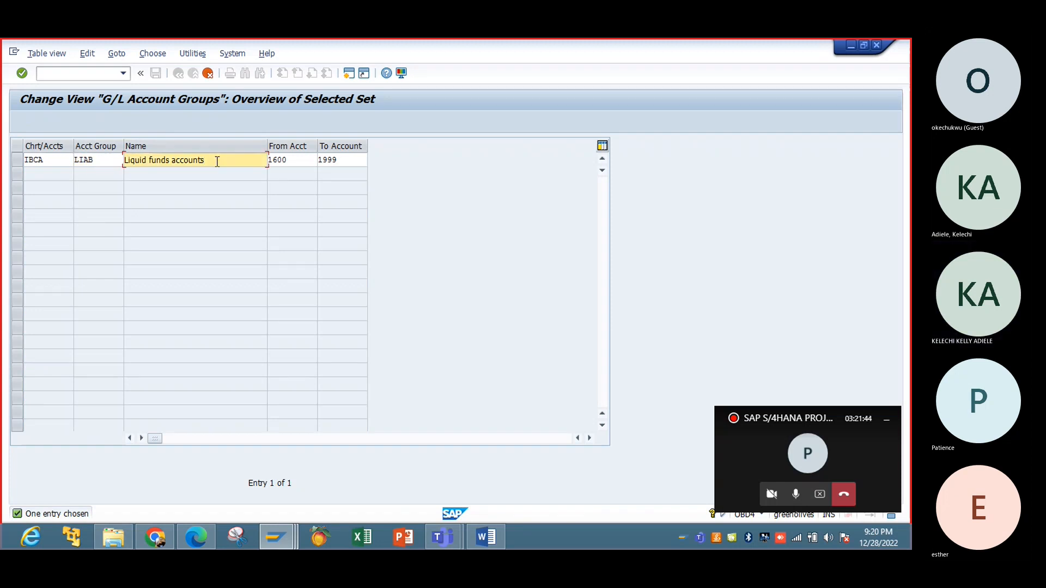
key("BackSpace")
key("BackSpace")
key("BackSpace")
key("BackSpace")
key("BackSpace")
key("BackSpace")
key("BackSpace")
key("BackSpace")
key("BackSpace")
key("BackSpace")
key("BackSpace")
key("BackSpace")
key("BackSpace")
key("BackSpace")
key("BackSpace")
key("BackSpace")
key("BackSpace")
key("BackSpace")
key("BackSpace")
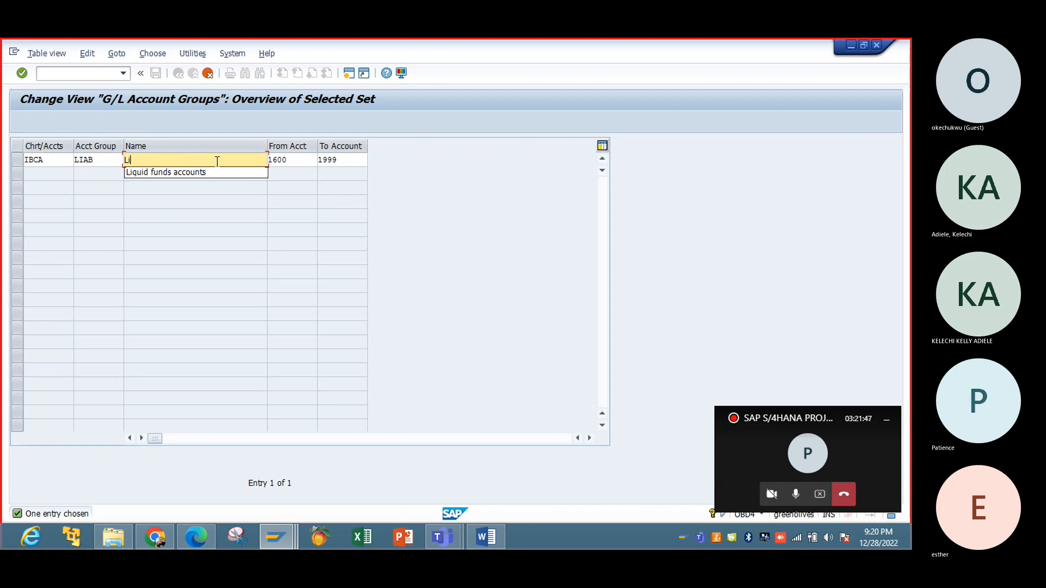
type("ab")
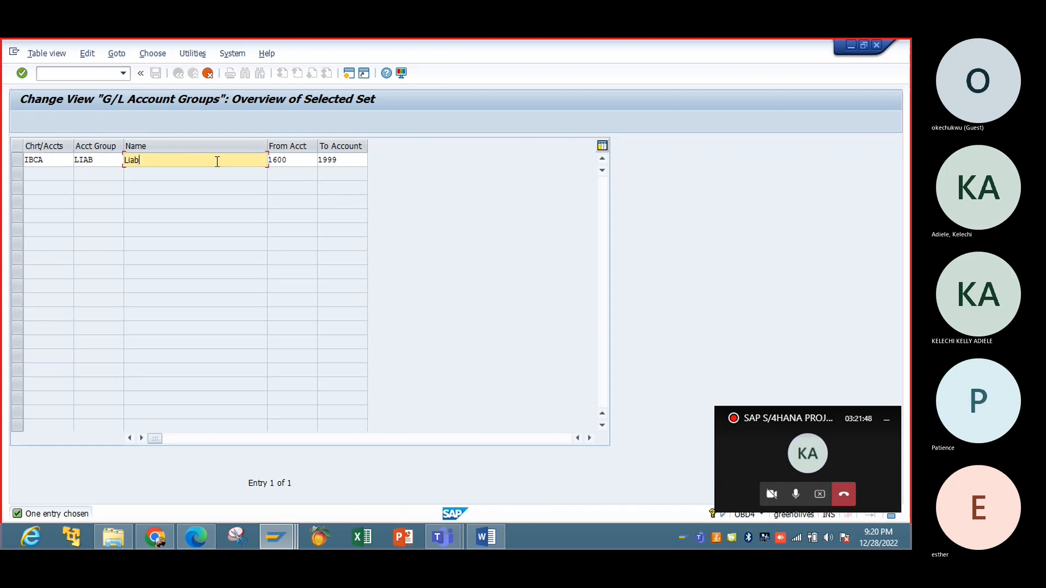
type("ilities Account")
Set the LIAB account group's number range from 3000 to 3999 and save it under the Chart of Accounts Config customizing request.
left_click(293, 158)
key("BackSpace")
key("BackSpace")
key("BackSpace")
key("BackSpace")
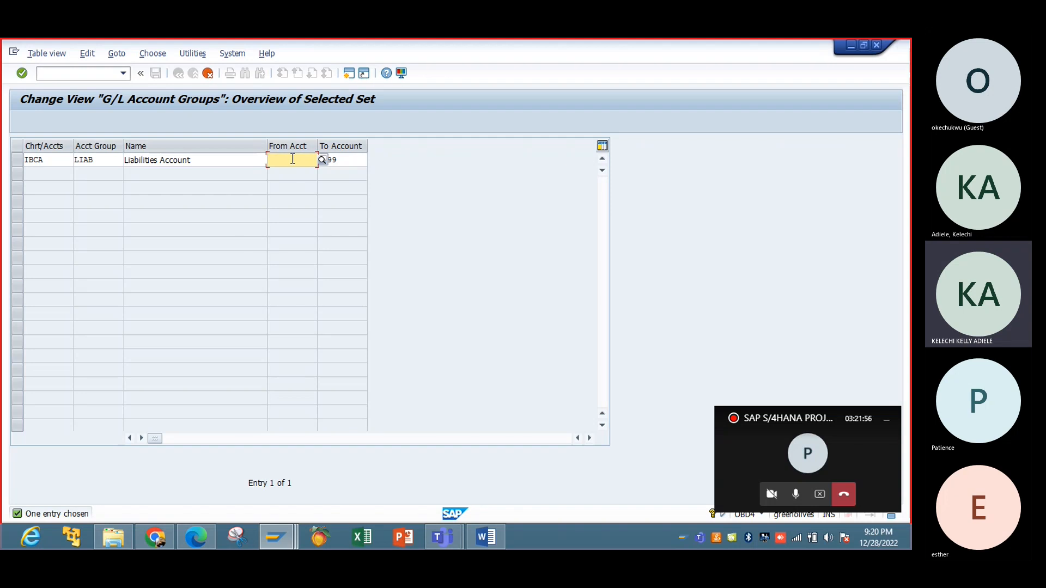
type("3000")
key("Tab")
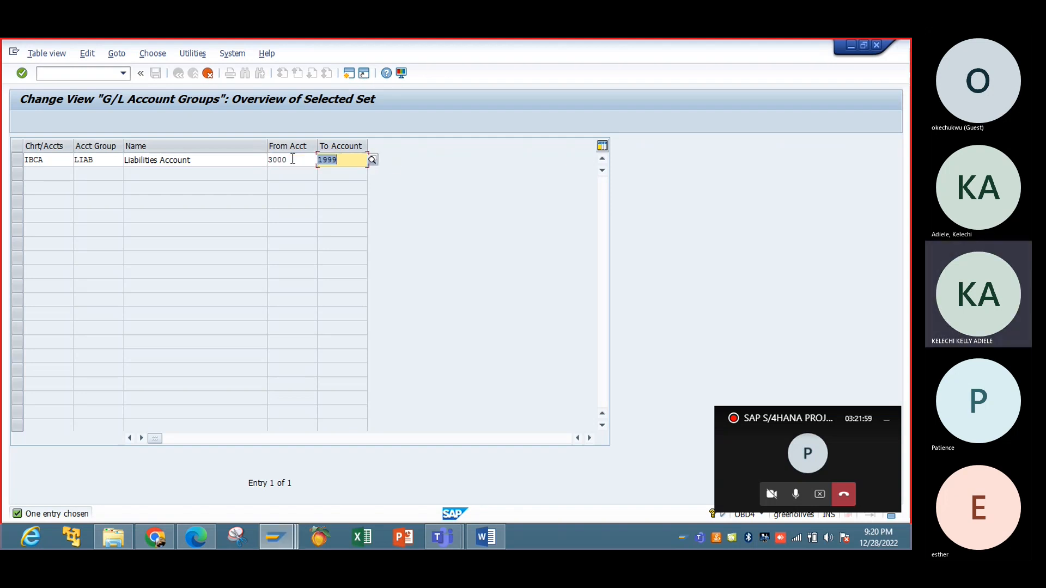
type("1999")
key("Return")
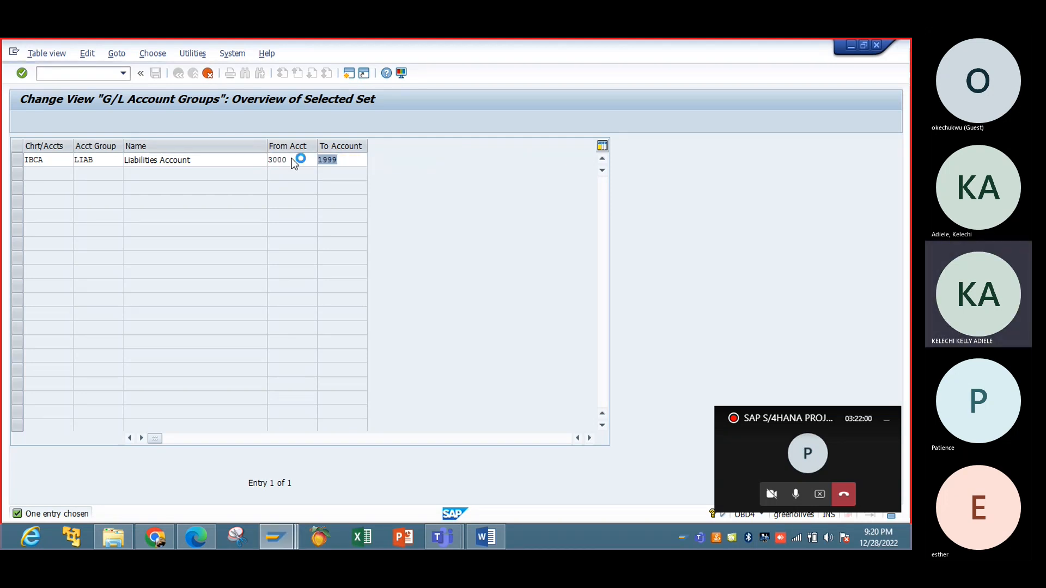
type("3999")
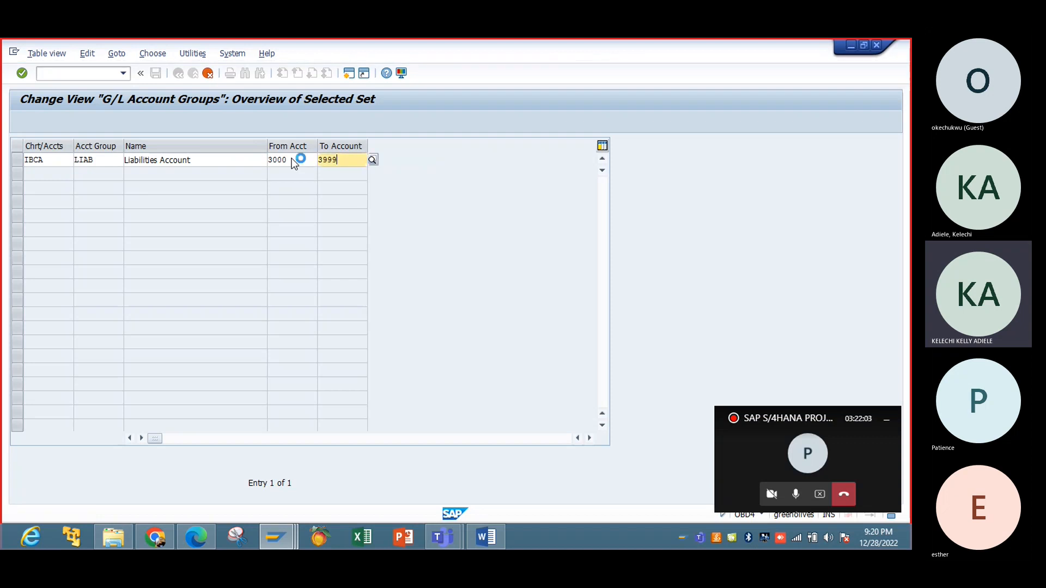
key("Return")
left_click(155, 77)
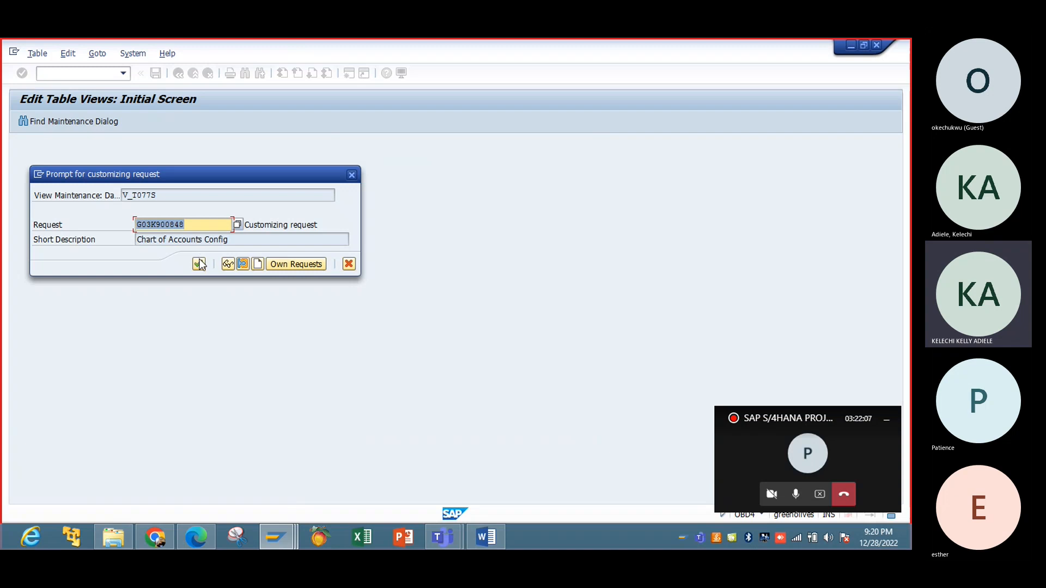
left_click(199, 264)
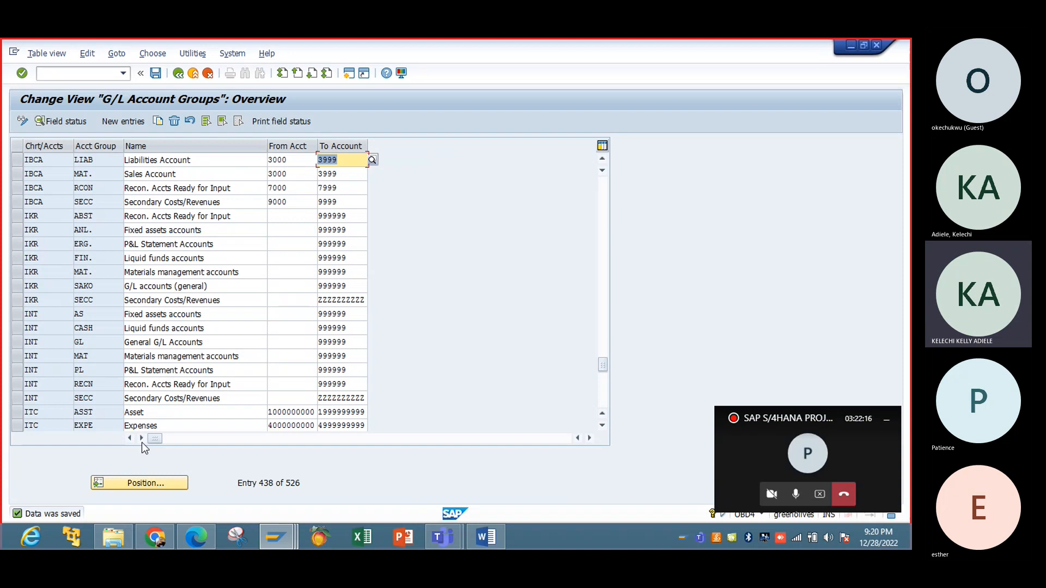
Change the IBCA Liabilities Account group's number range to 2000 through 2999 and save the entry.
left_click(276, 161)
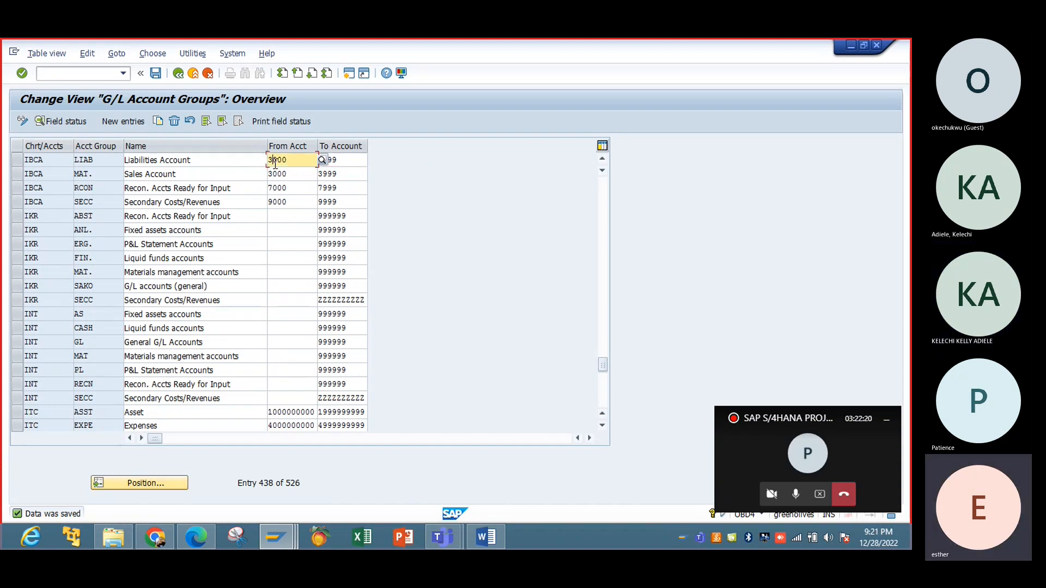
key("BackSpace")
type("2")
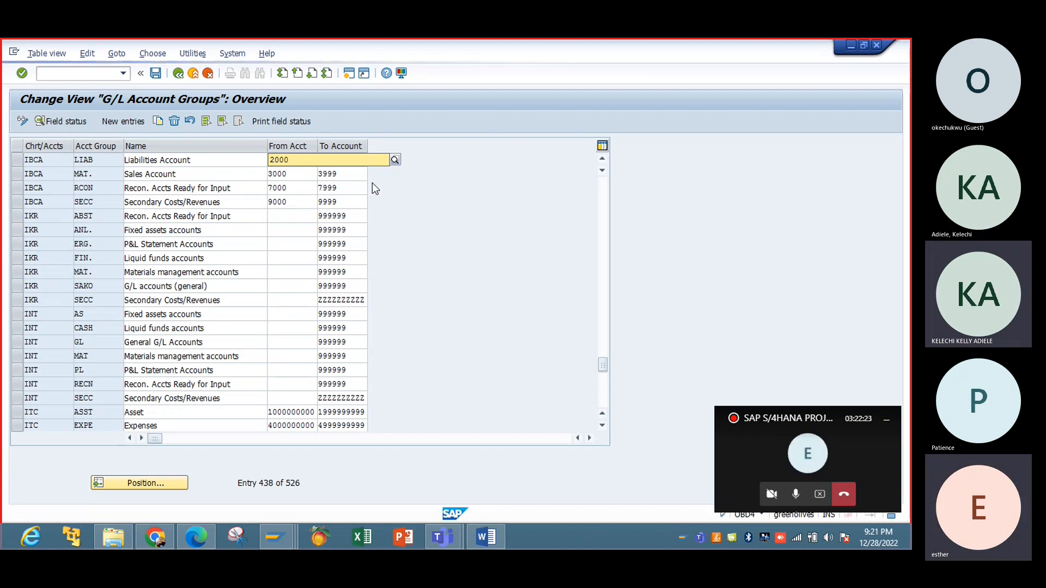
key("Tab")
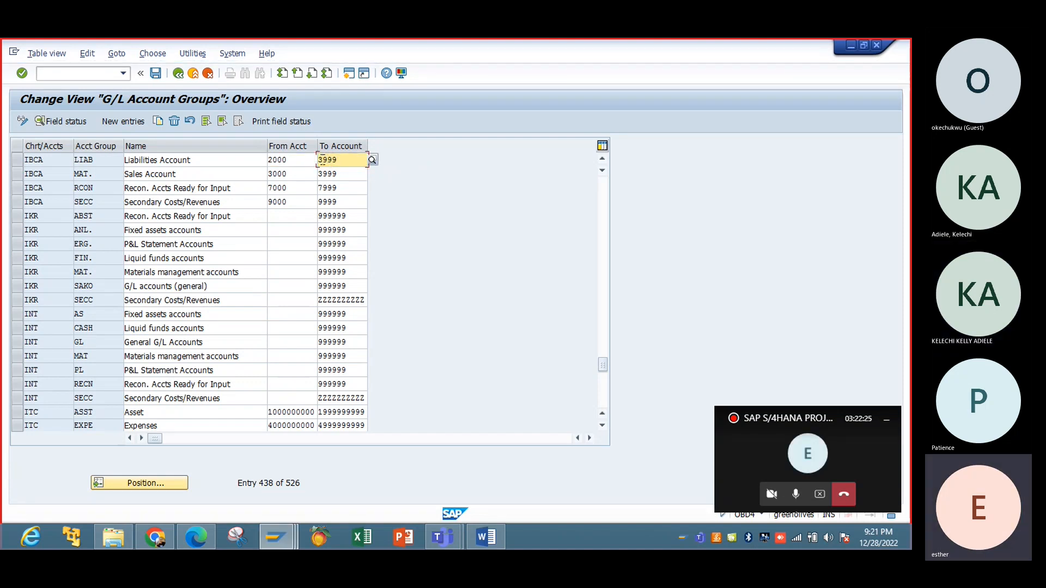
left_click(323, 159)
key("BackSpace")
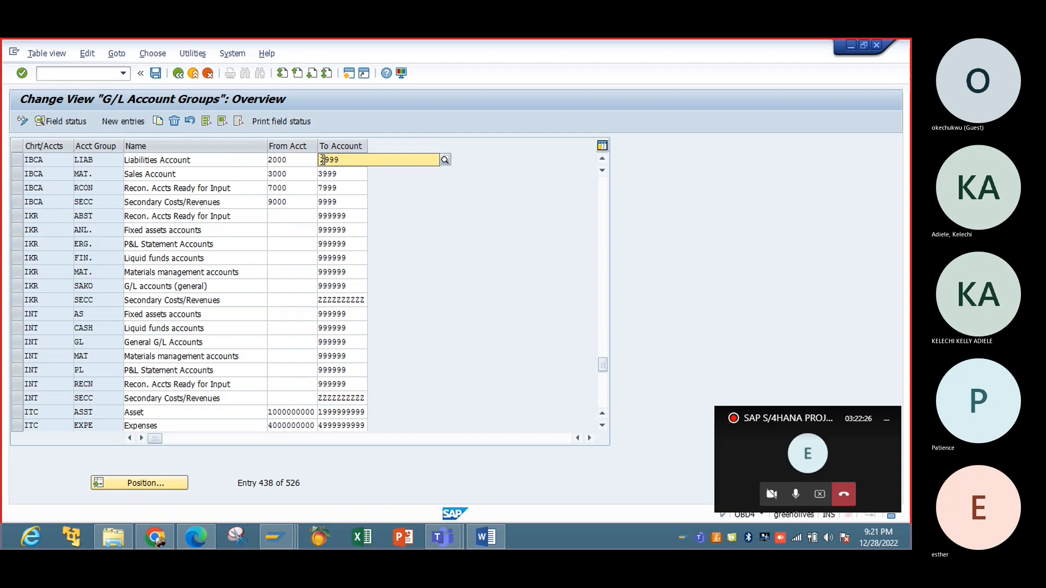
type("2")
key("Return")
left_click(156, 74)
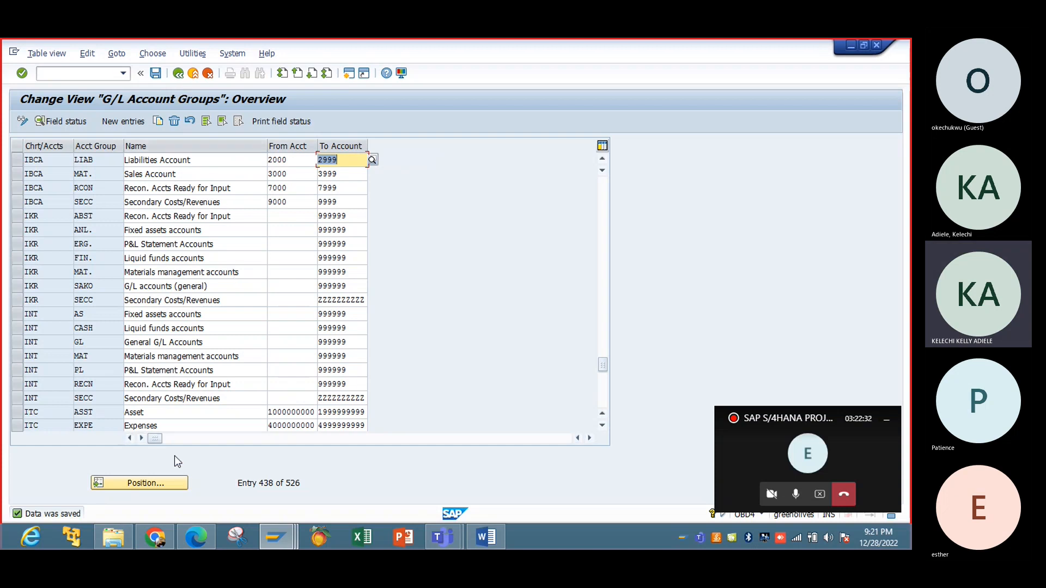
Position the account group list at chart of accounts IBCA, check its groups and return to the implementation guide.
left_click(176, 482)
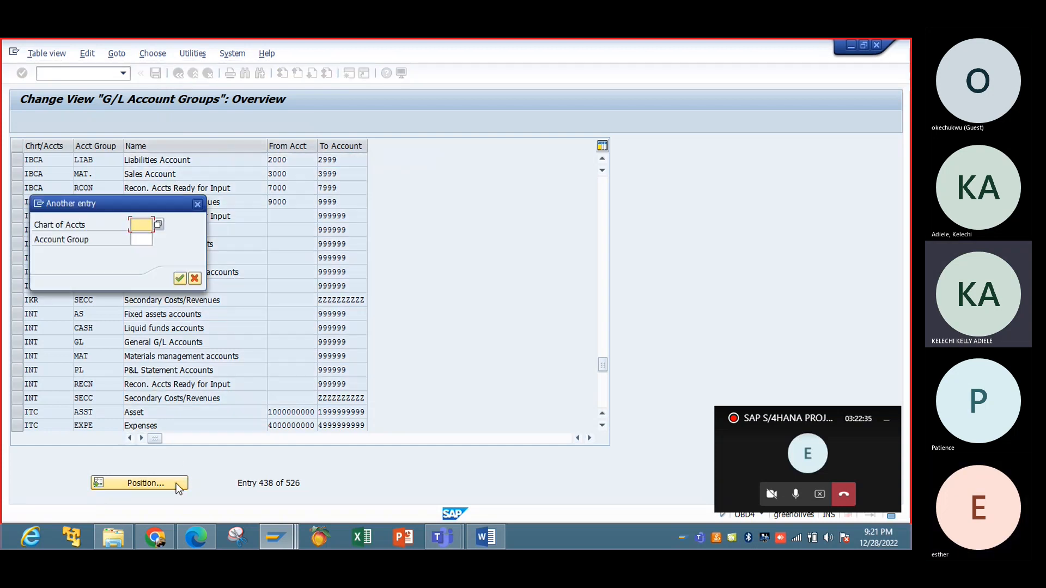
type("ibca")
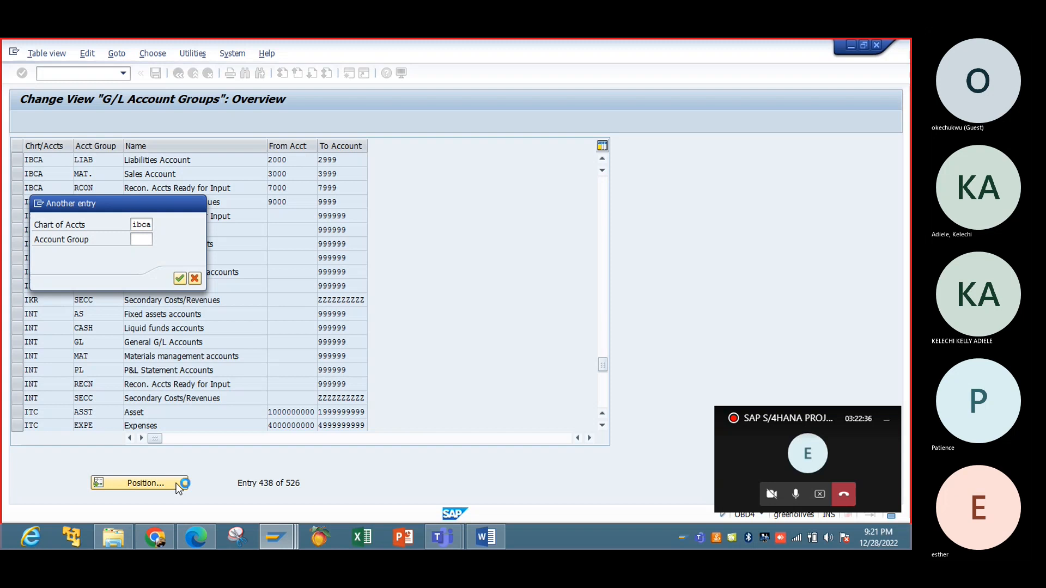
key("Return")
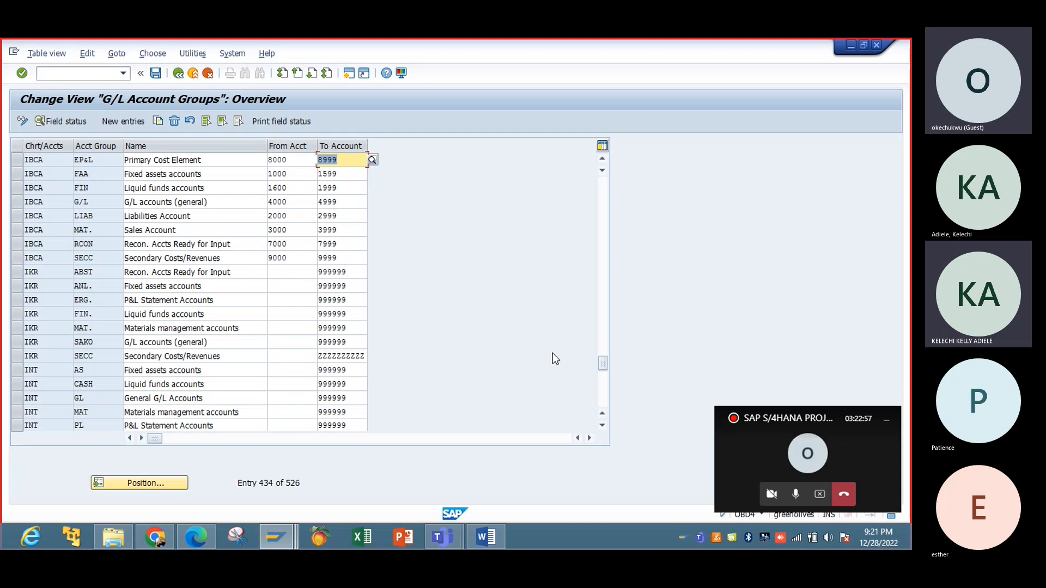
left_click(178, 73)
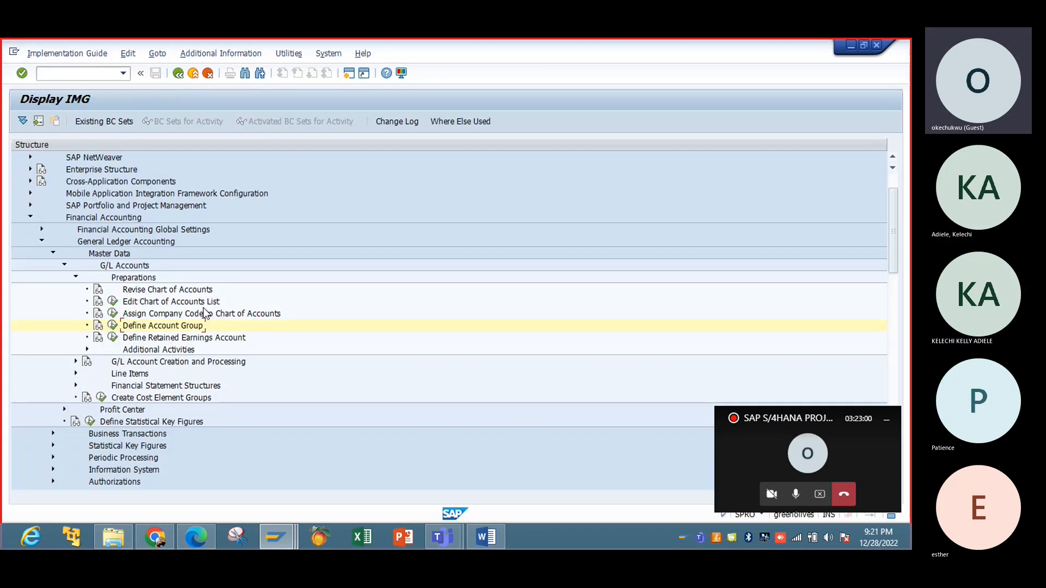
Reopen the Define Account Group activity, review the names and number ranges of the IBCA groups, and exit to the implementation guide.
left_click(112, 325)
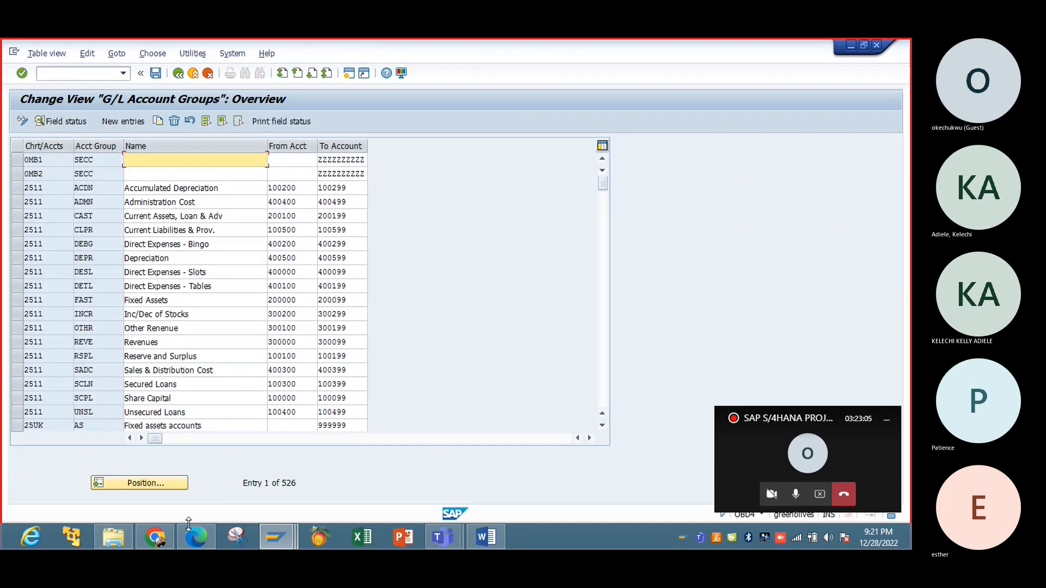
left_click(175, 486)
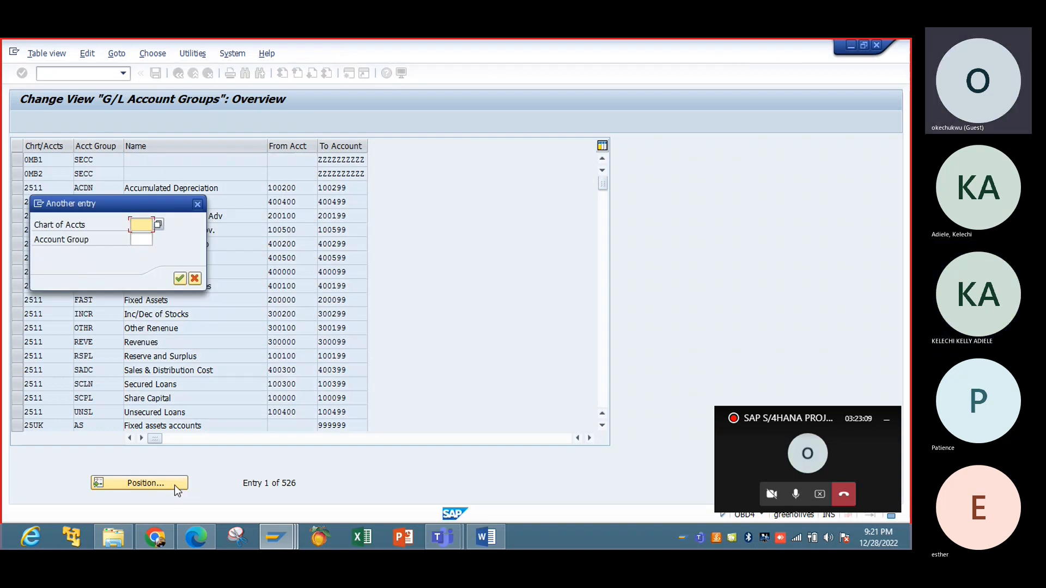
type("ibca")
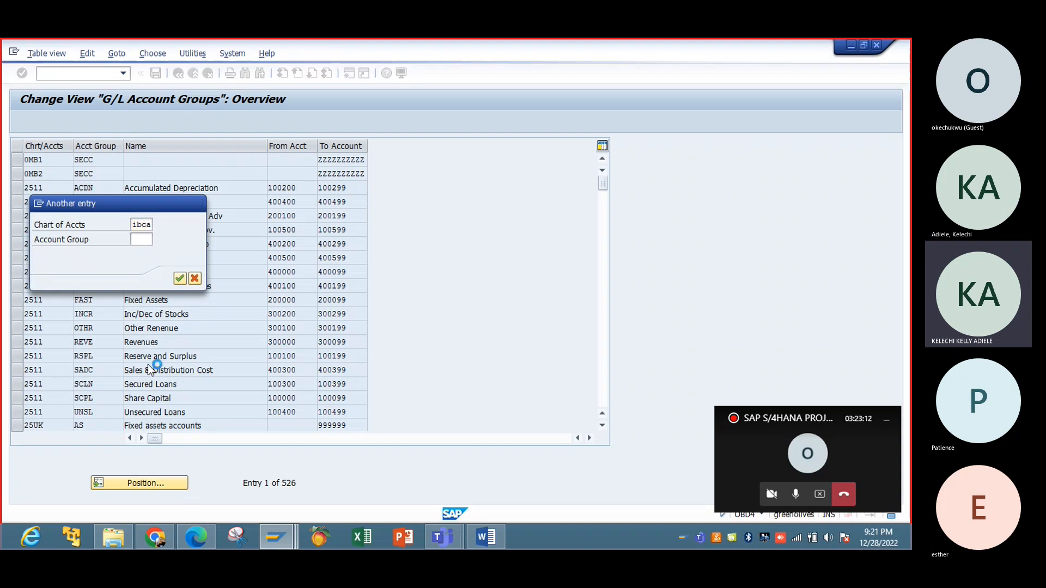
key("Return")
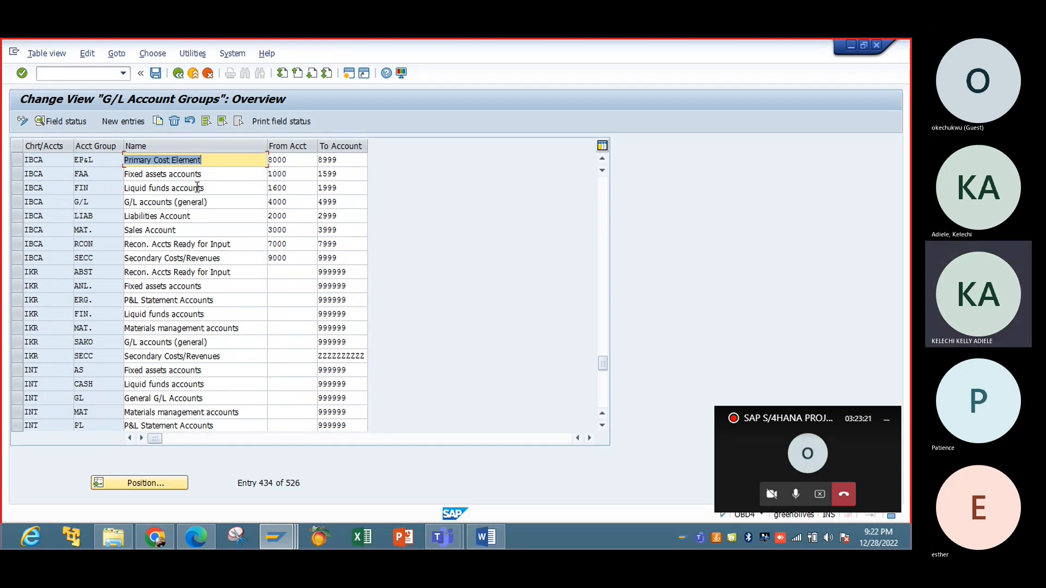
left_click(174, 188)
left_click(178, 73)
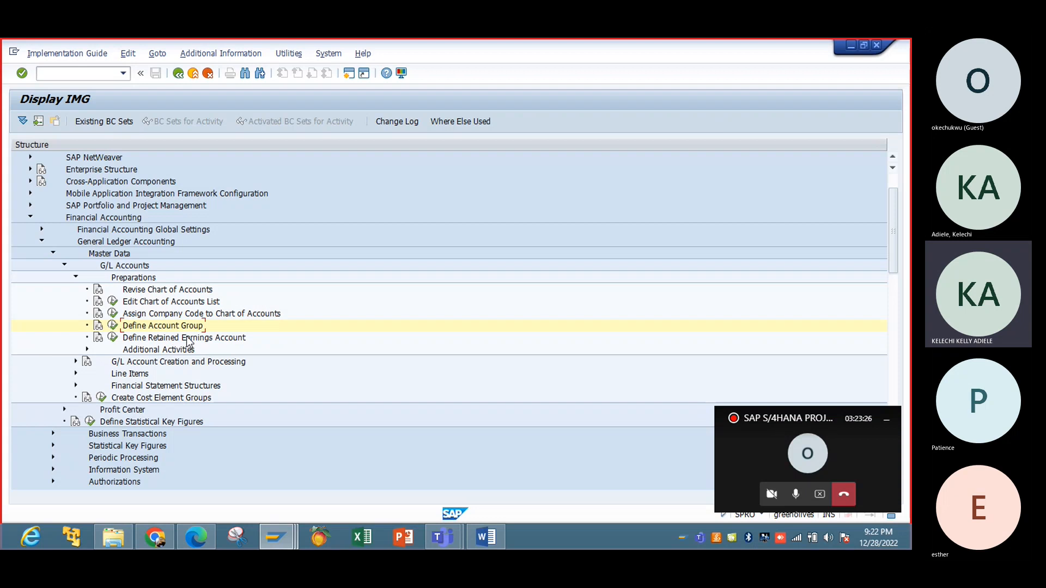
Open the Define Retained Earnings Account activity for chart of accounts IBCA, view its account assignment table and go back out.
left_click(113, 338)
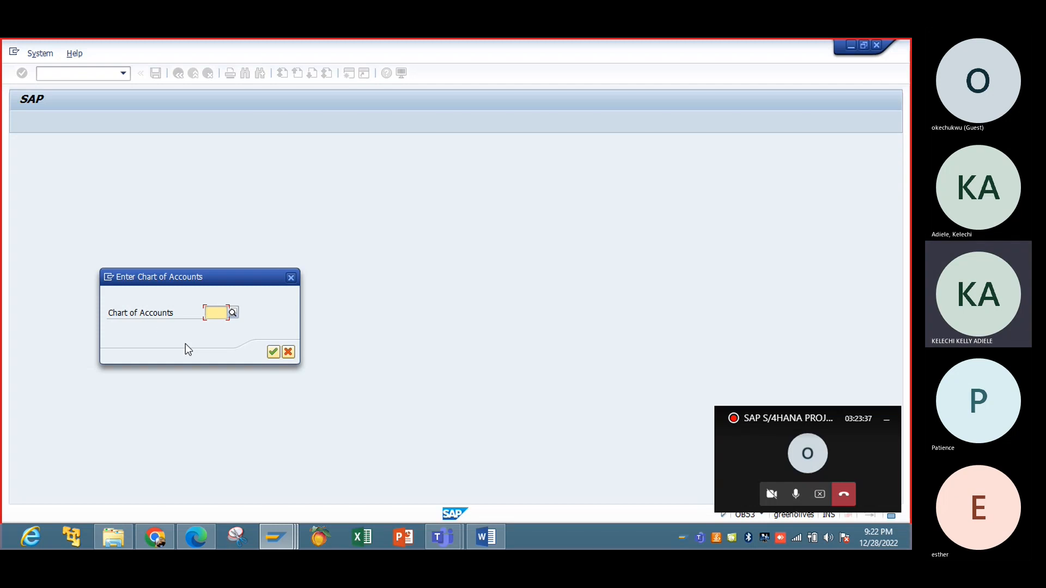
type("IBCA")
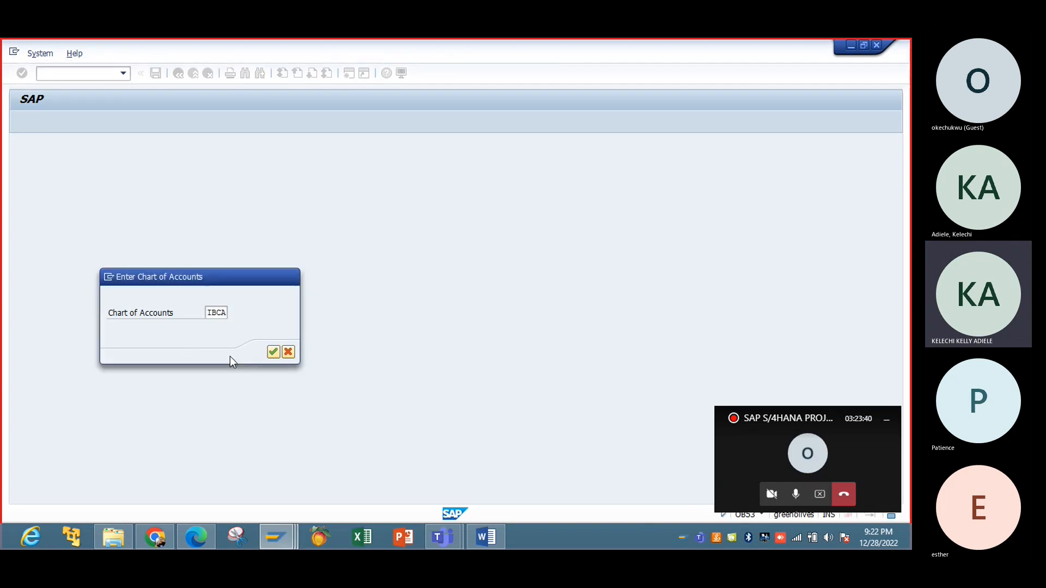
key("Return")
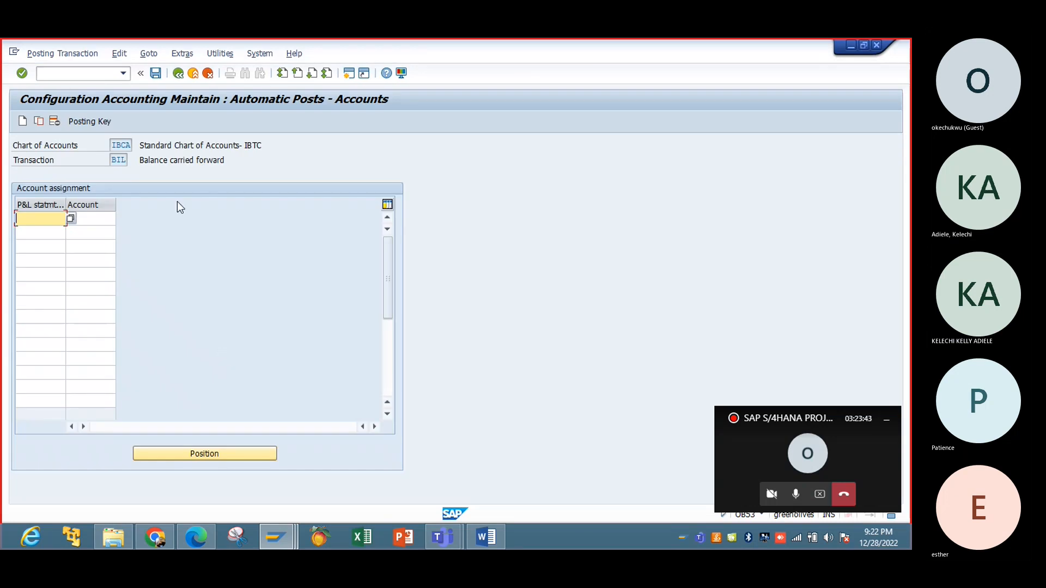
left_click(178, 74)
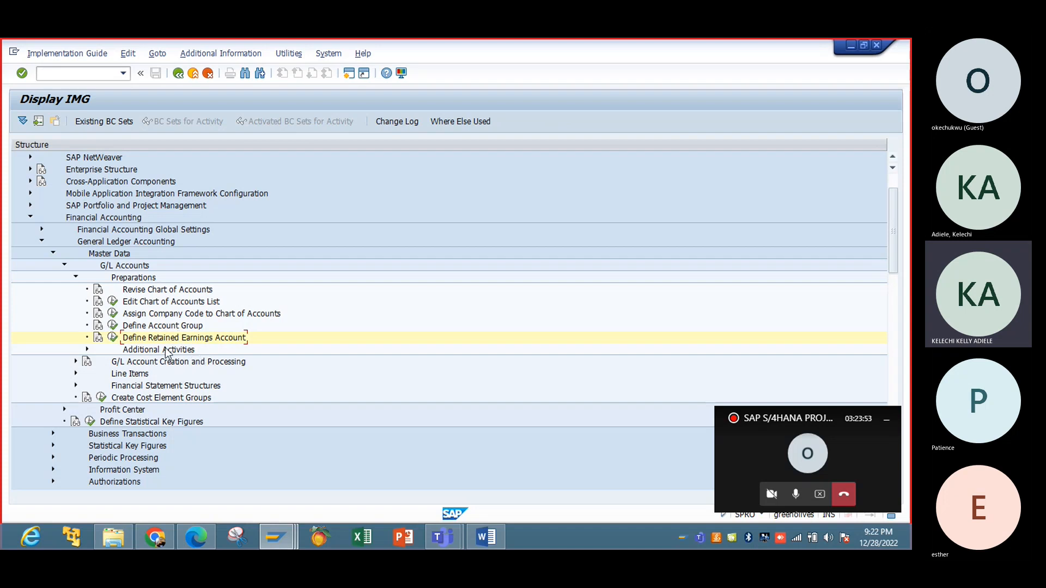
In Define Retained Earnings Account for chart IBCA, assign account 2000 to P&L statement account type X and accept the entry.
left_click(113, 338)
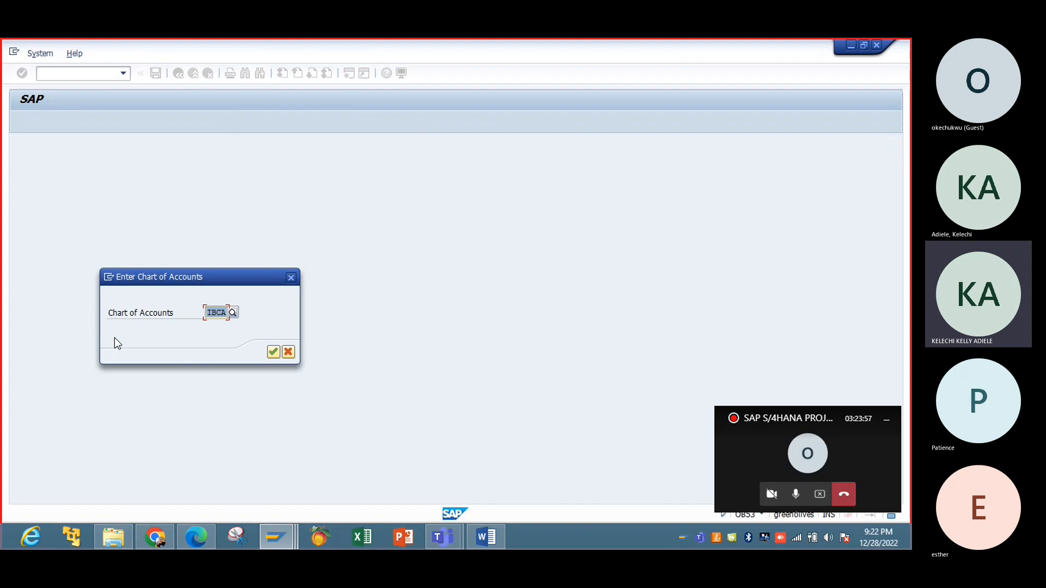
left_click(273, 352)
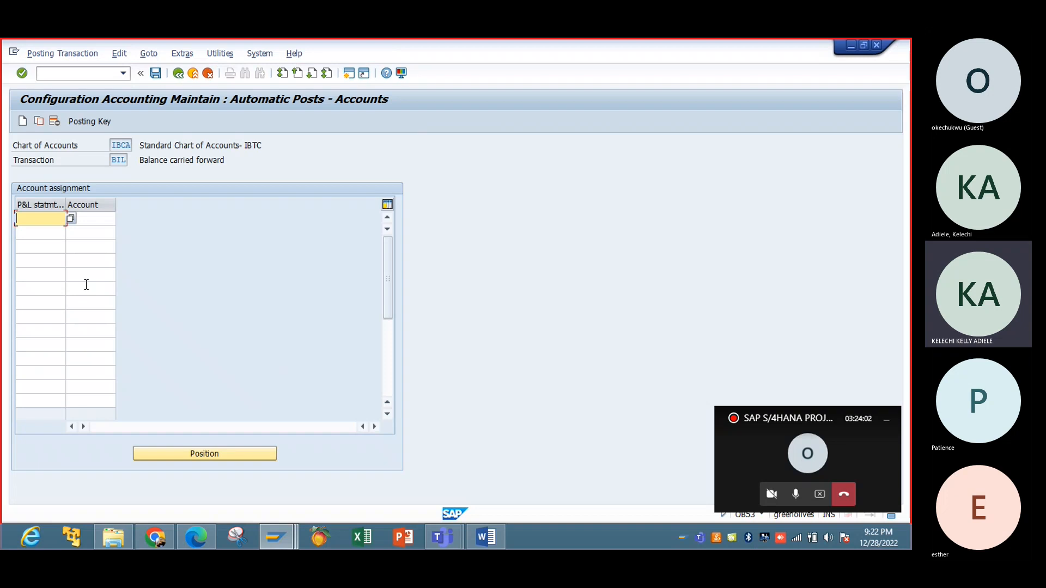
type("20")
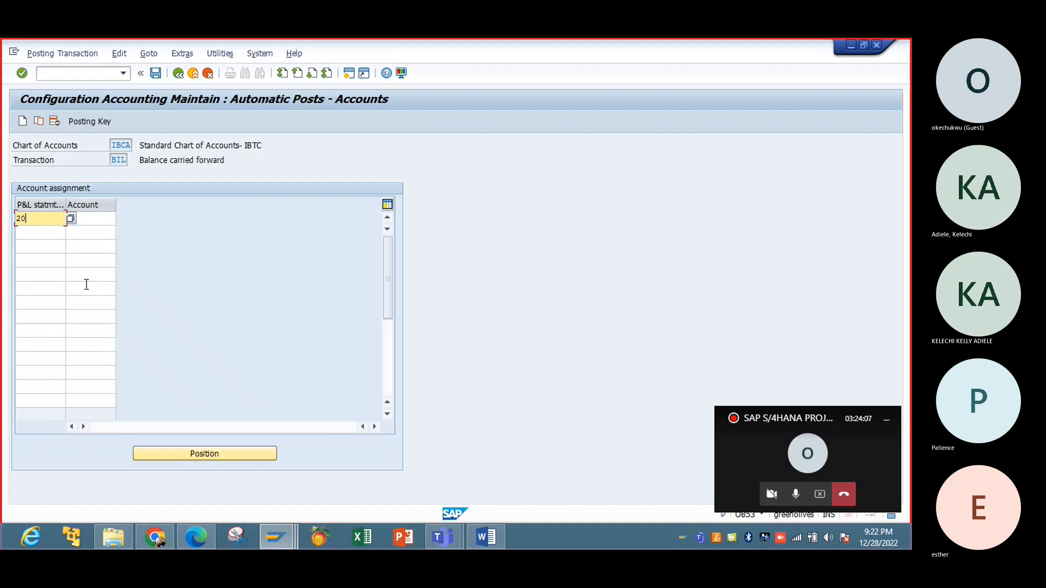
key("BackSpace")
key("BackSpace")
type("x")
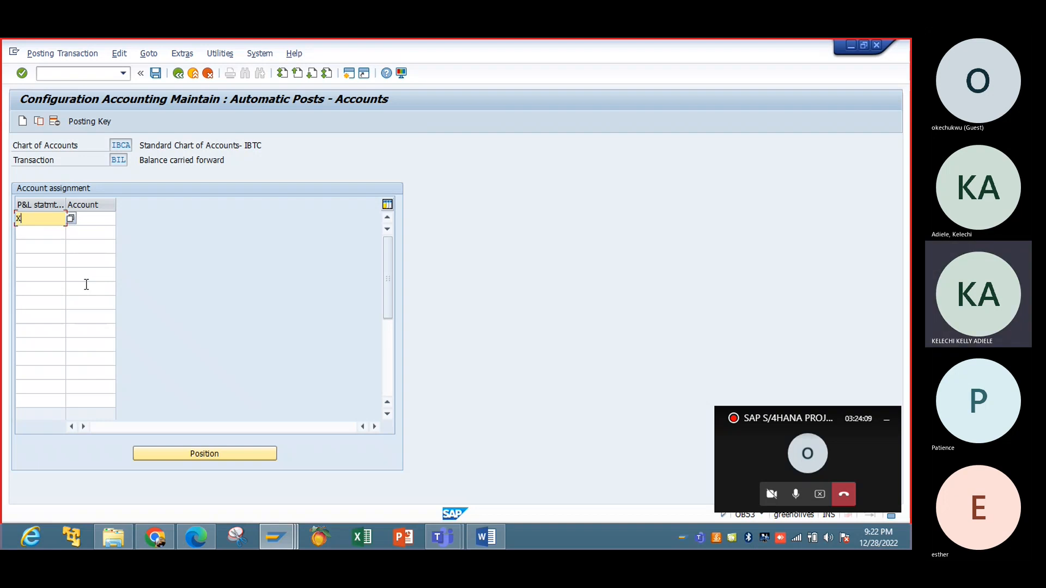
key("Tab")
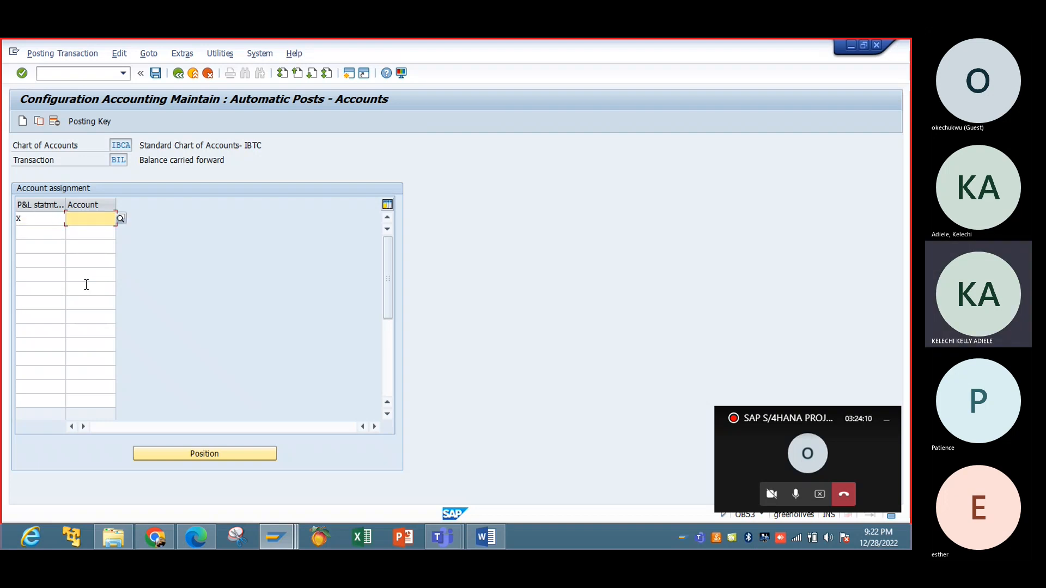
type("2000")
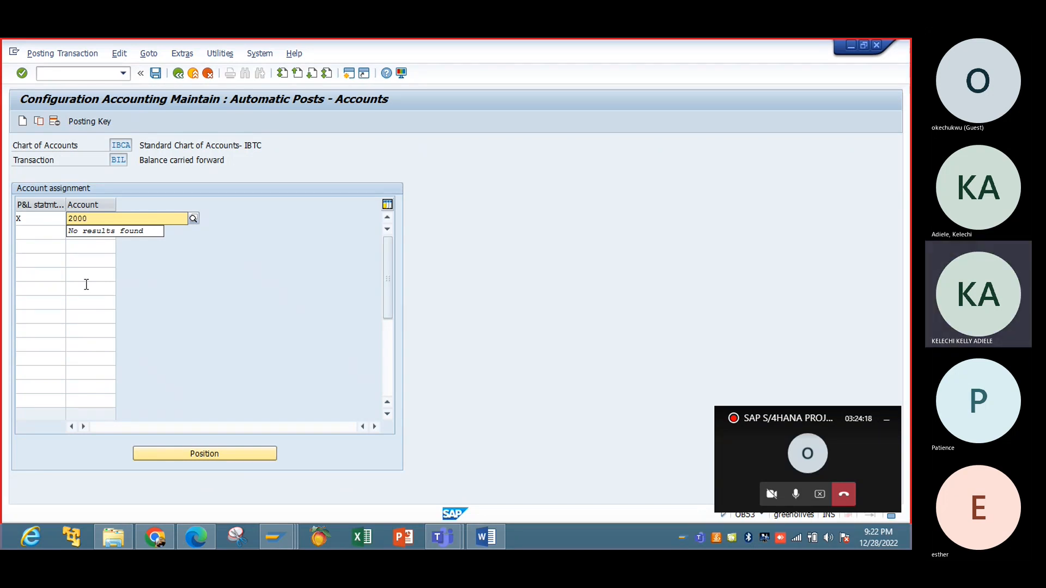
key("Return")
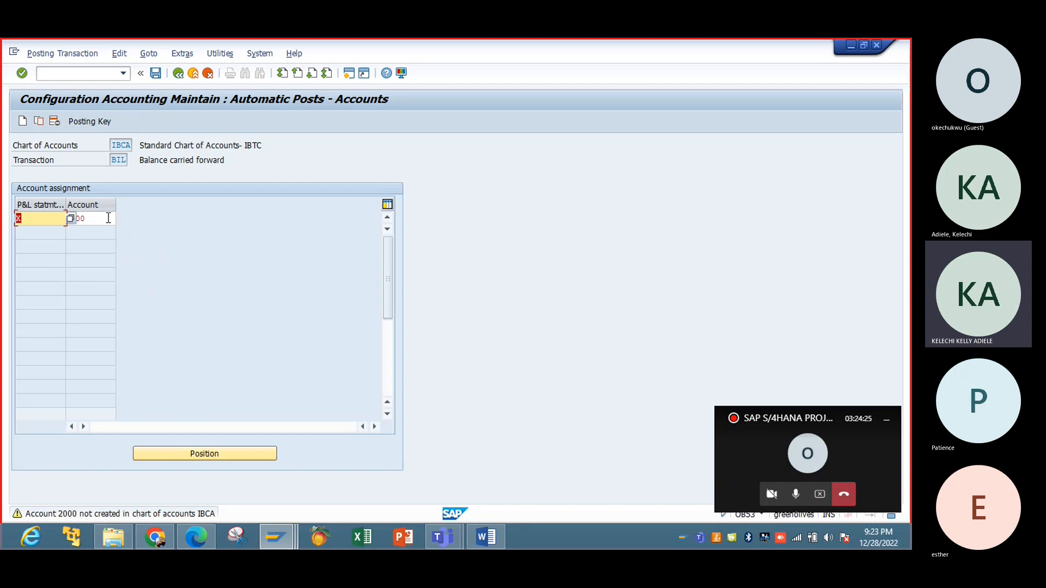
key("Return")
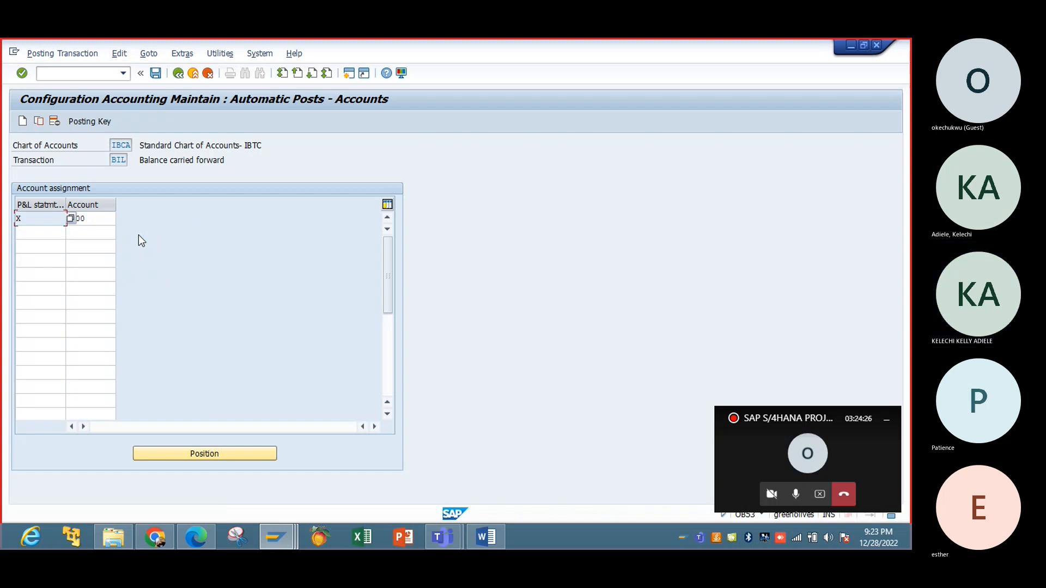
Save the retained earnings assignment under the Chart of Accounts Config customizing request and return to the implementation guide.
left_click(156, 73)
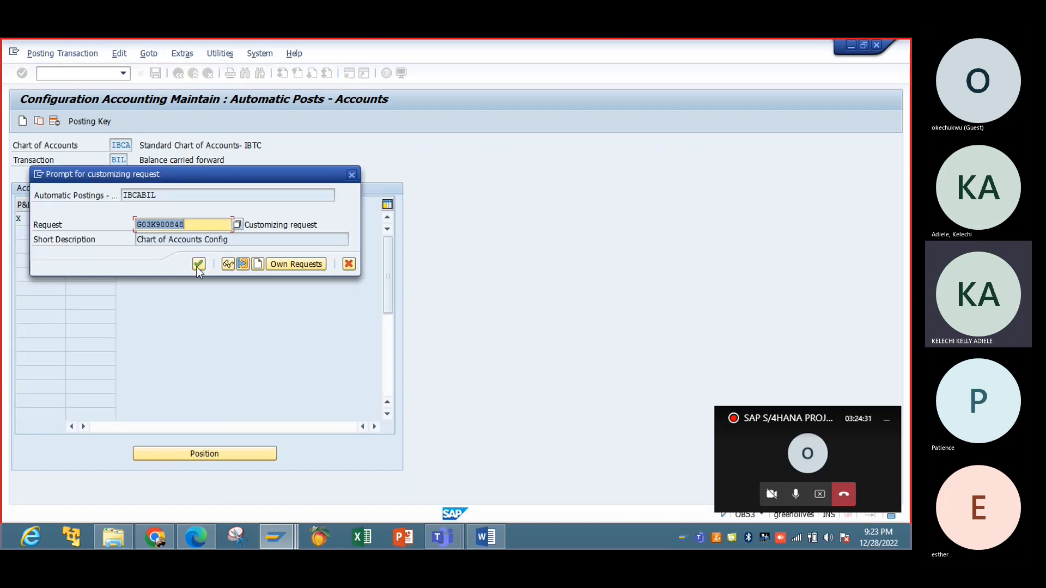
left_click(198, 265)
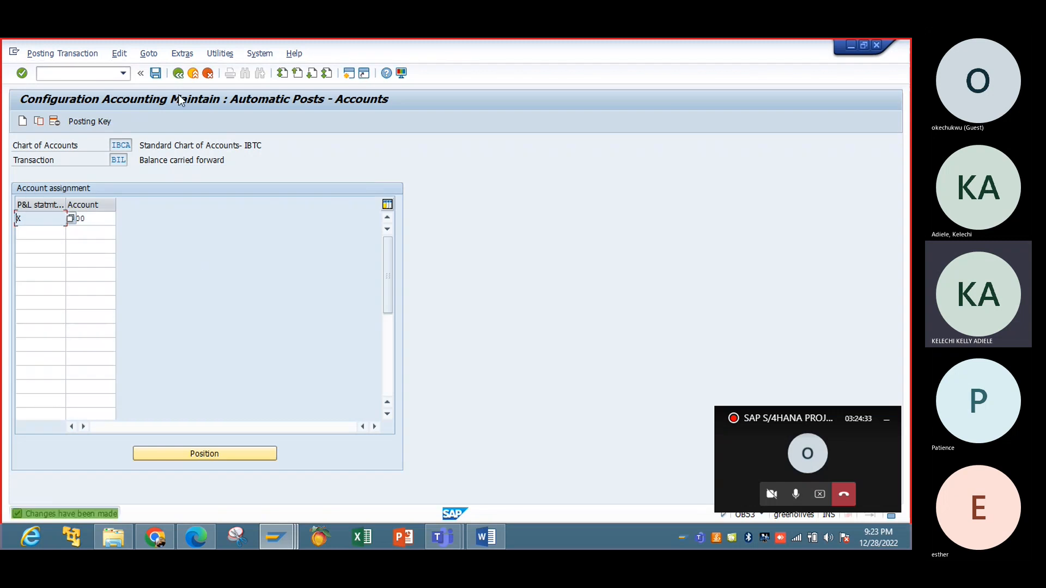
left_click(179, 74)
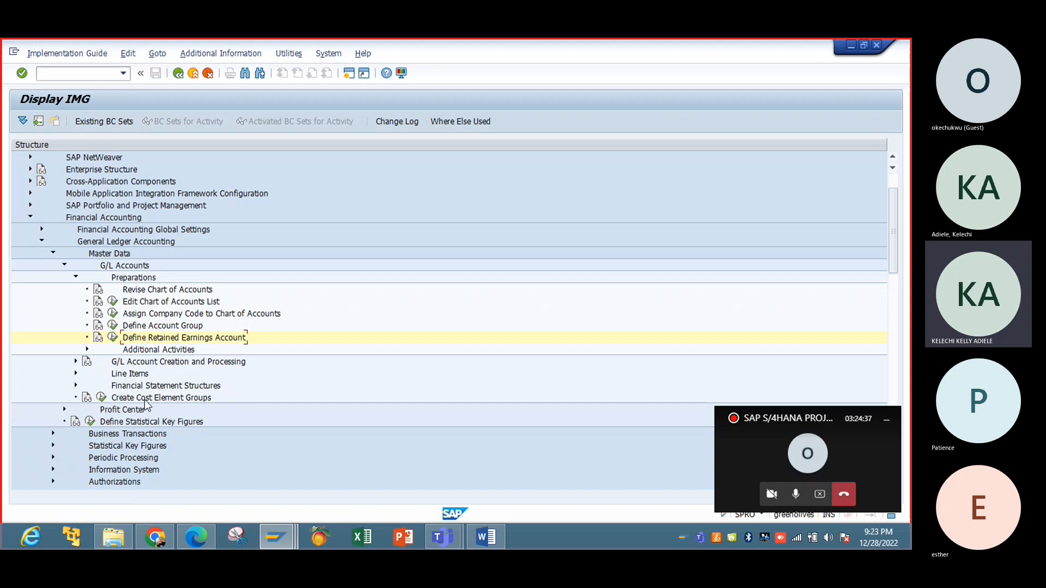
Collapse the Financial Accounting branch of the implementation guide and go back out to the SAP Easy Access screen.
left_click(76, 278)
left_click(65, 266)
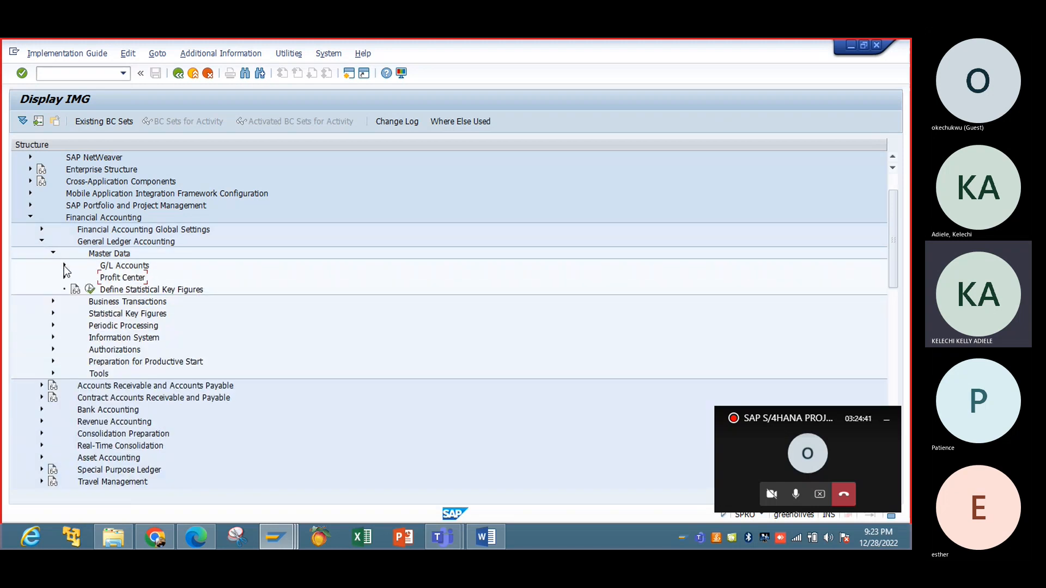
left_click(53, 253)
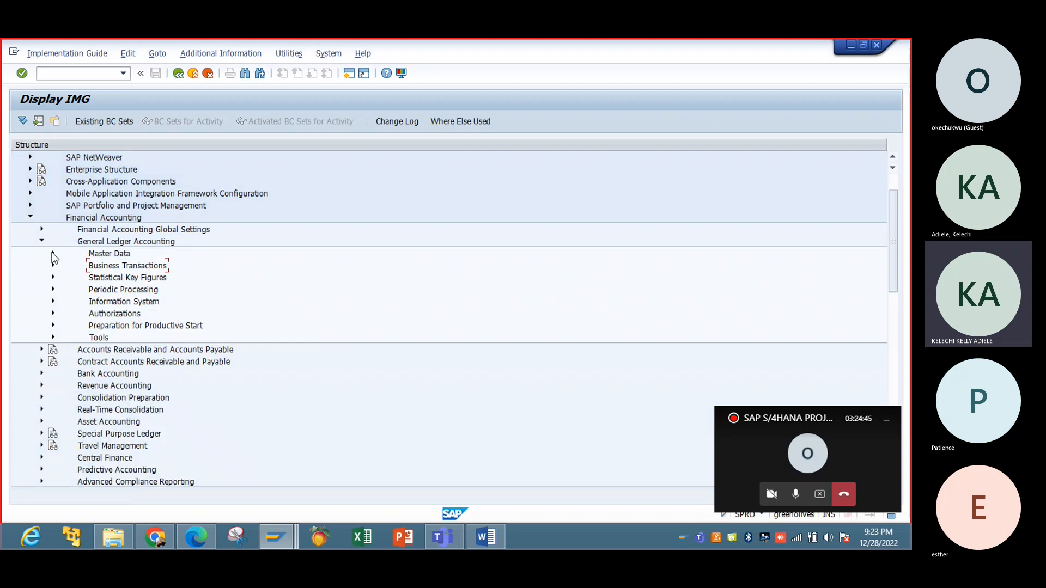
left_click(44, 241)
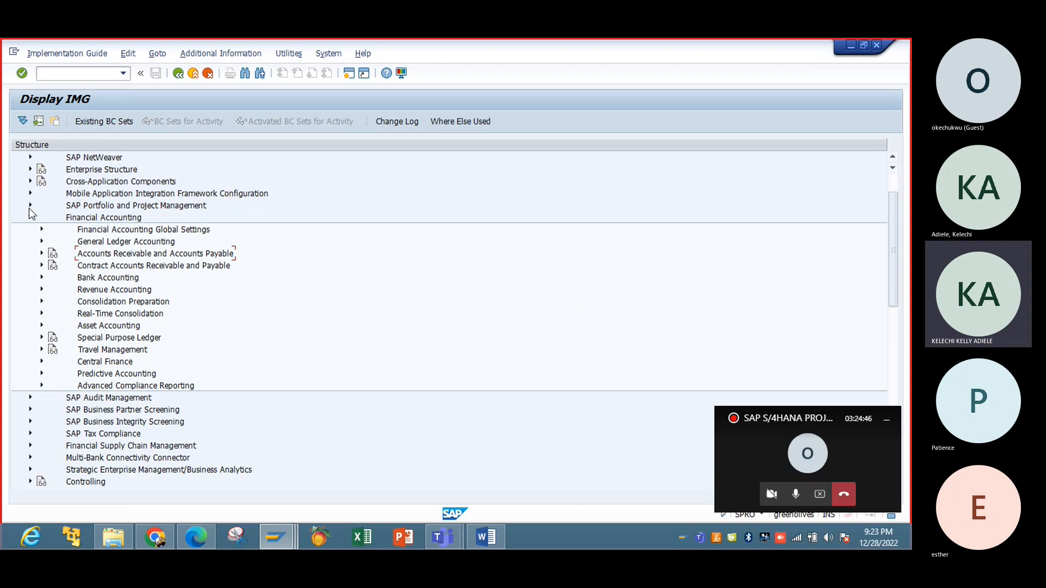
left_click(29, 216)
left_click(178, 73)
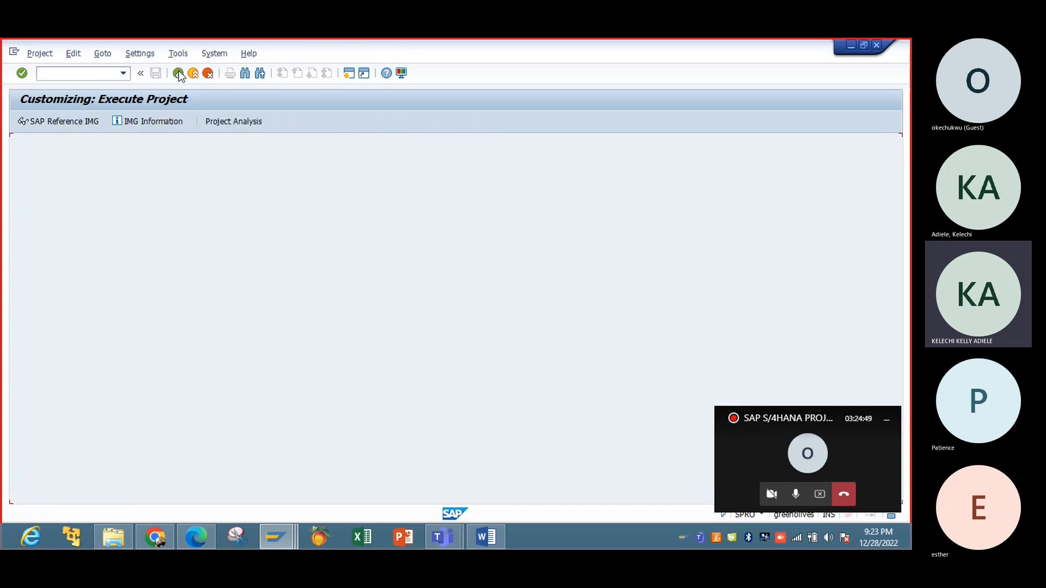
left_click(178, 74)
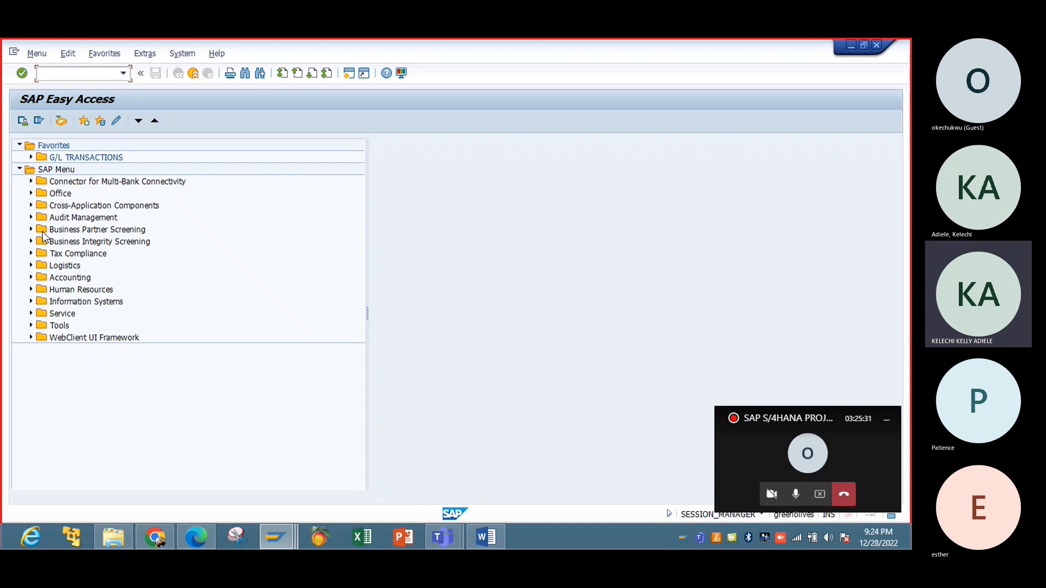
Open transaction FS00 for central G/L account editing, under General Ledger master records, G/L Accounts, Individual Processing.
left_click(32, 277)
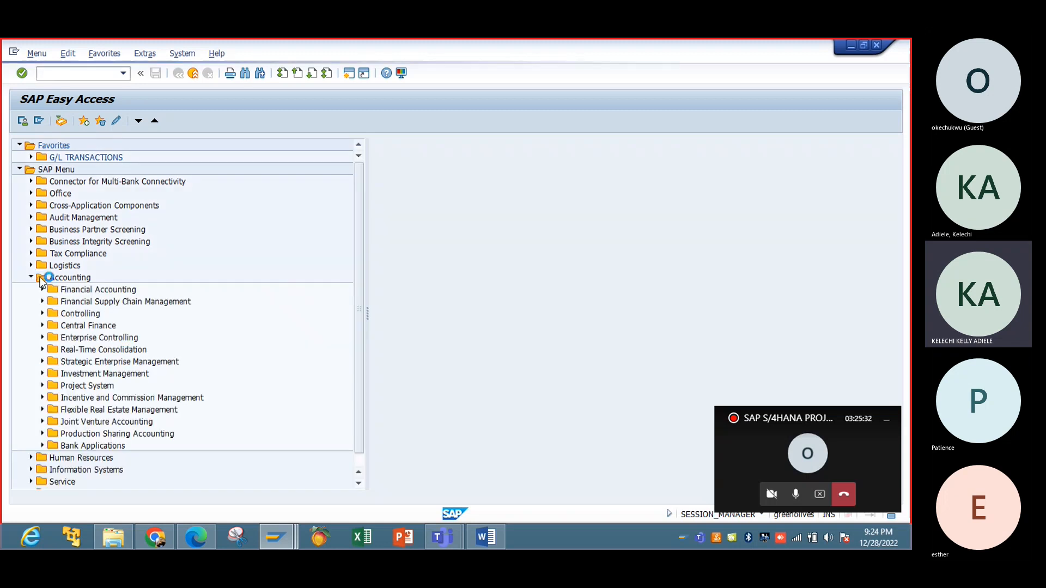
left_click(42, 289)
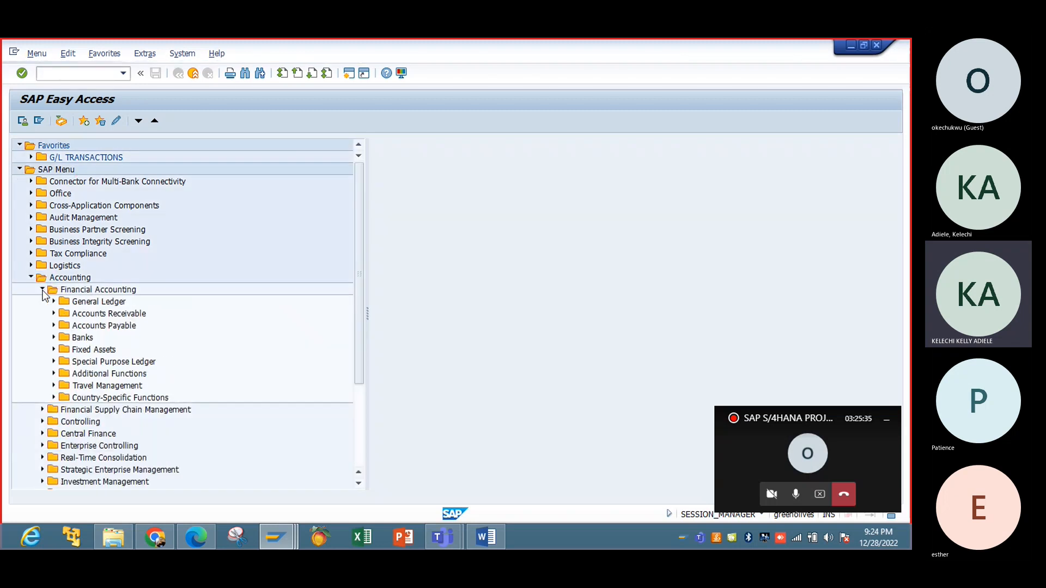
left_click(54, 301)
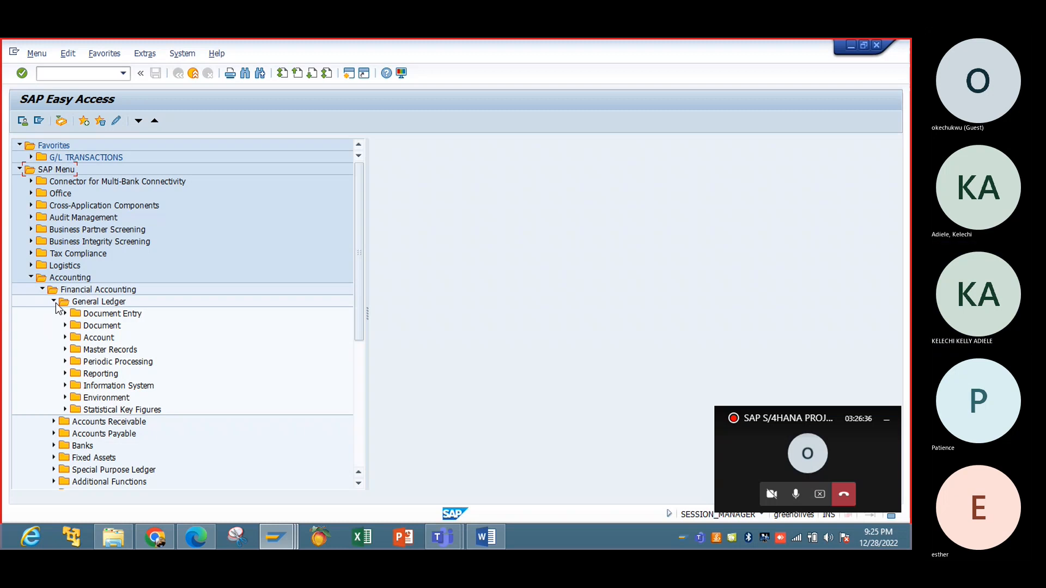
left_click(65, 350)
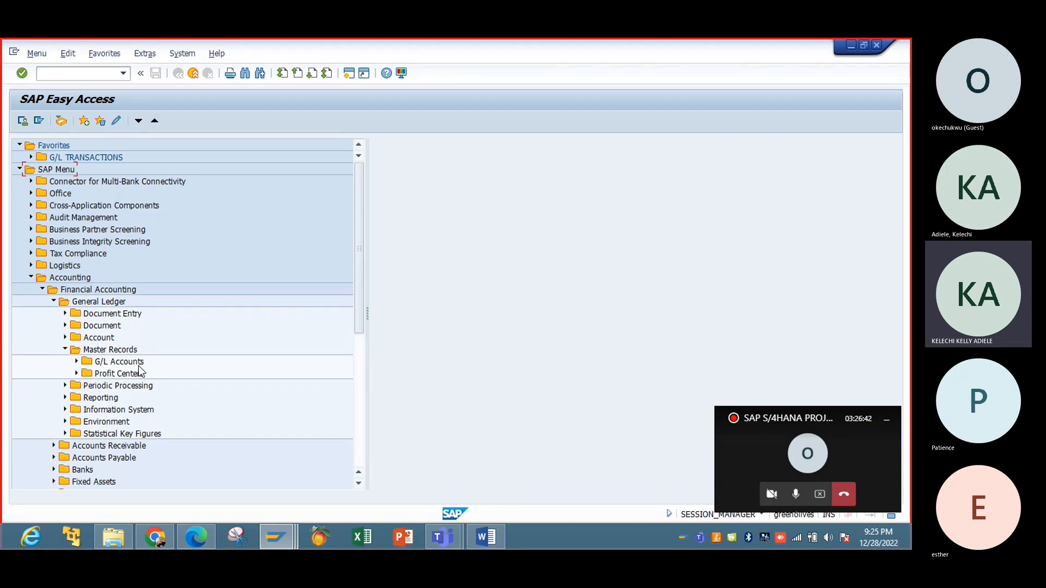
left_click(77, 362)
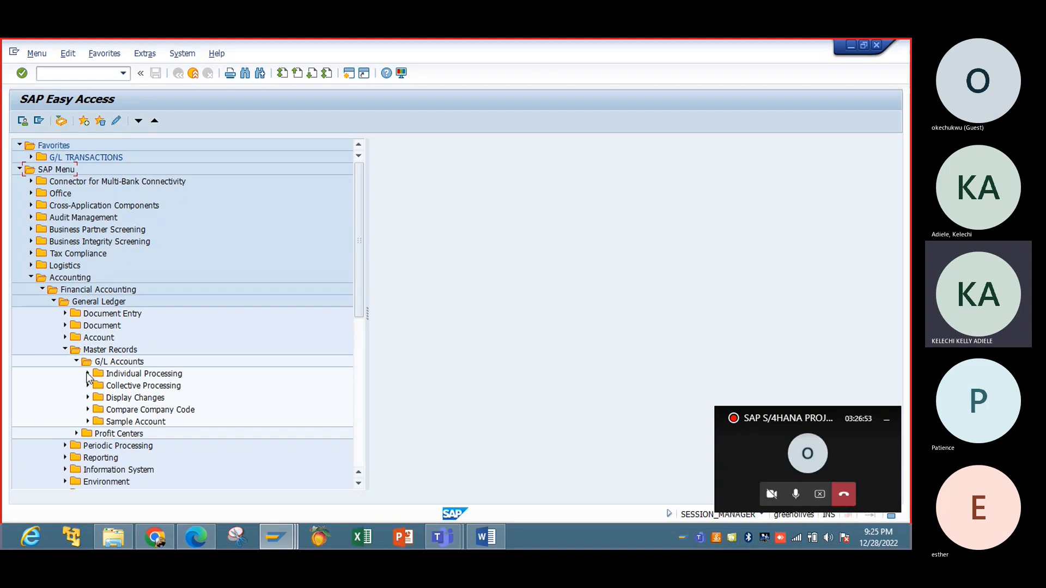
left_click(88, 374)
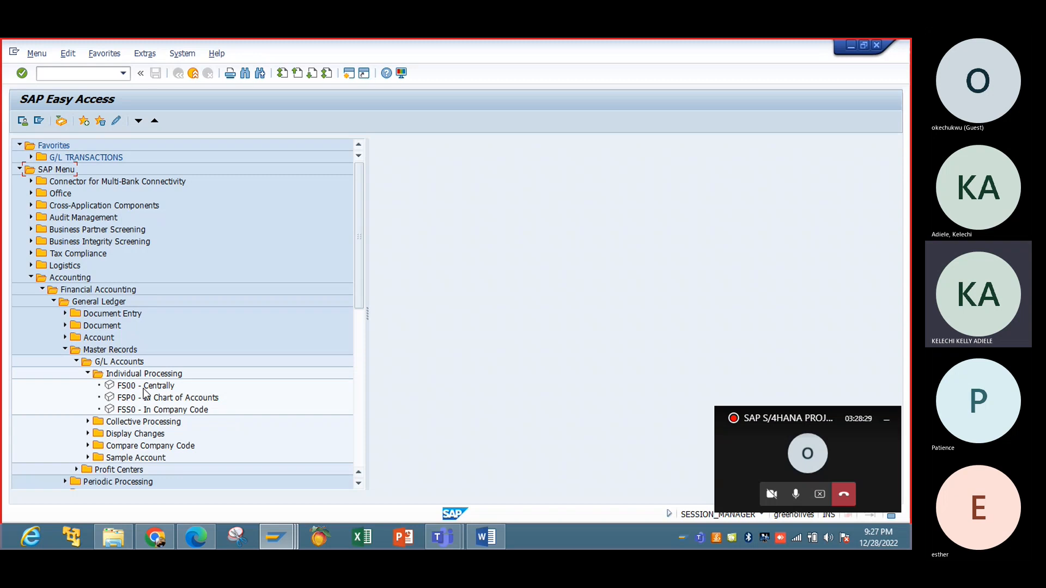
double_click(145, 388)
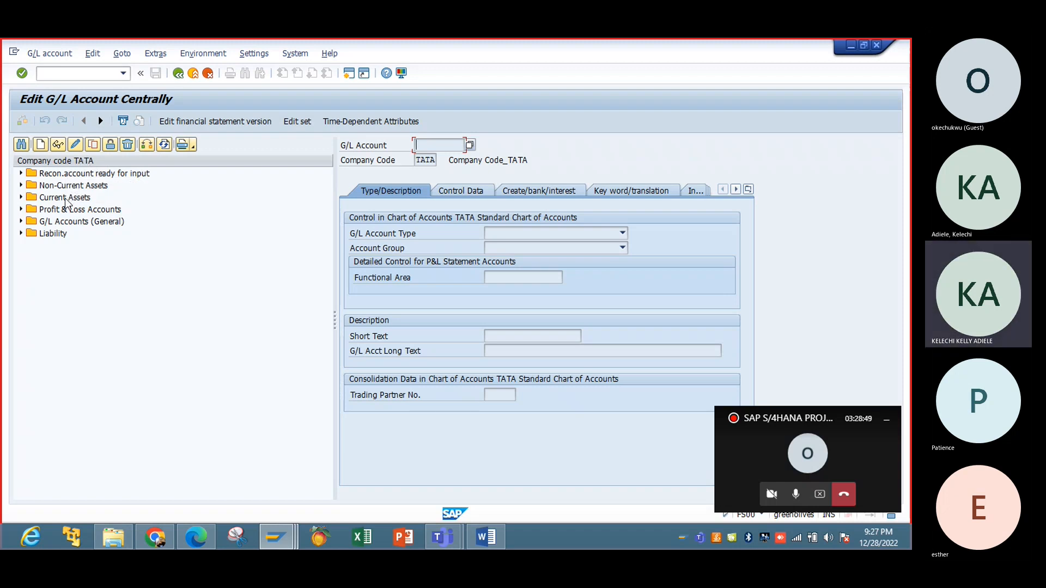
Set the hierarchy display to not show the navigation tree, and restart FS00 to apply the setting.
left_click(60, 53)
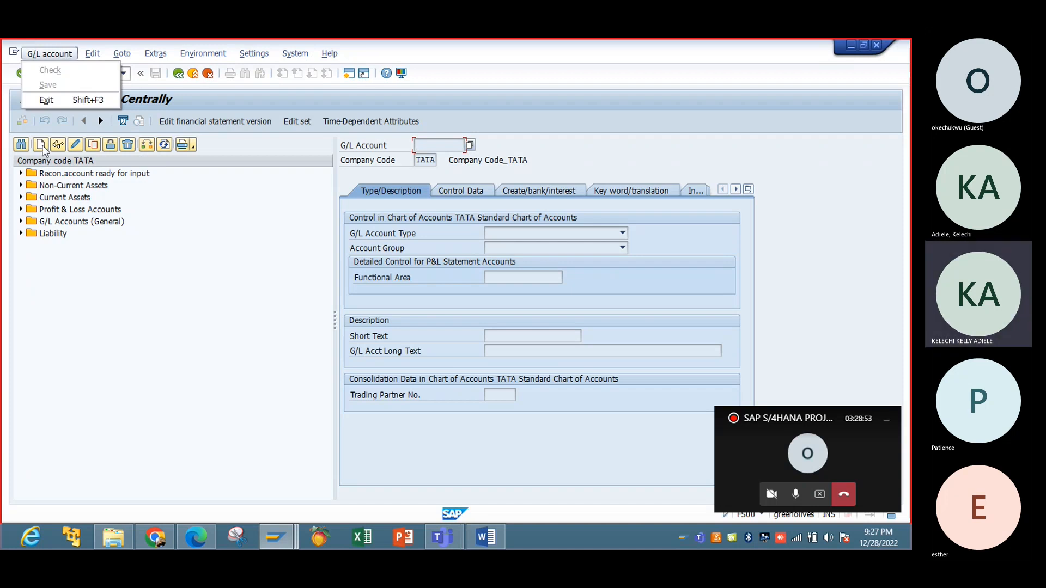
left_click(294, 53)
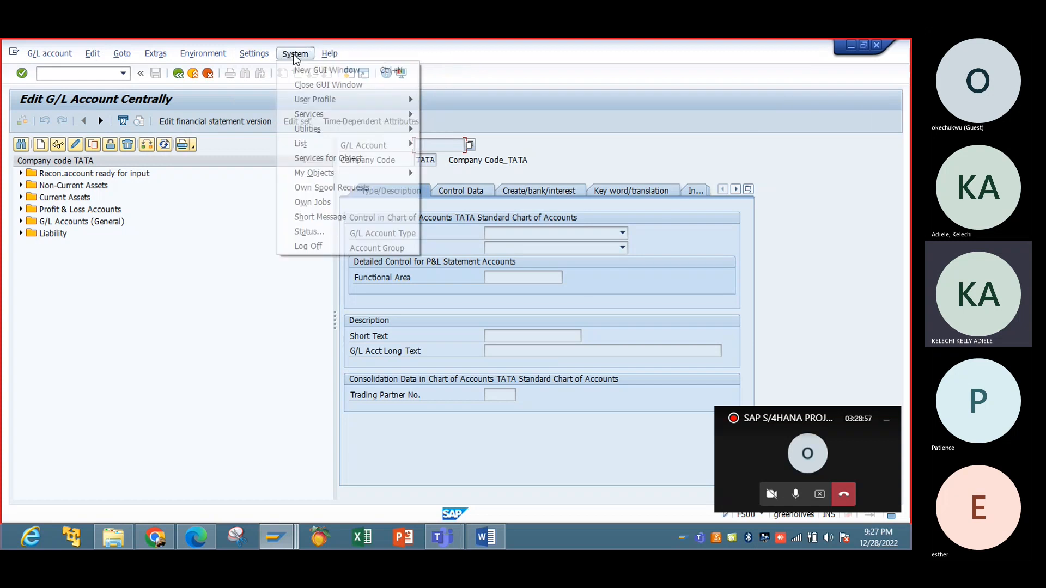
mouse_move(254, 54)
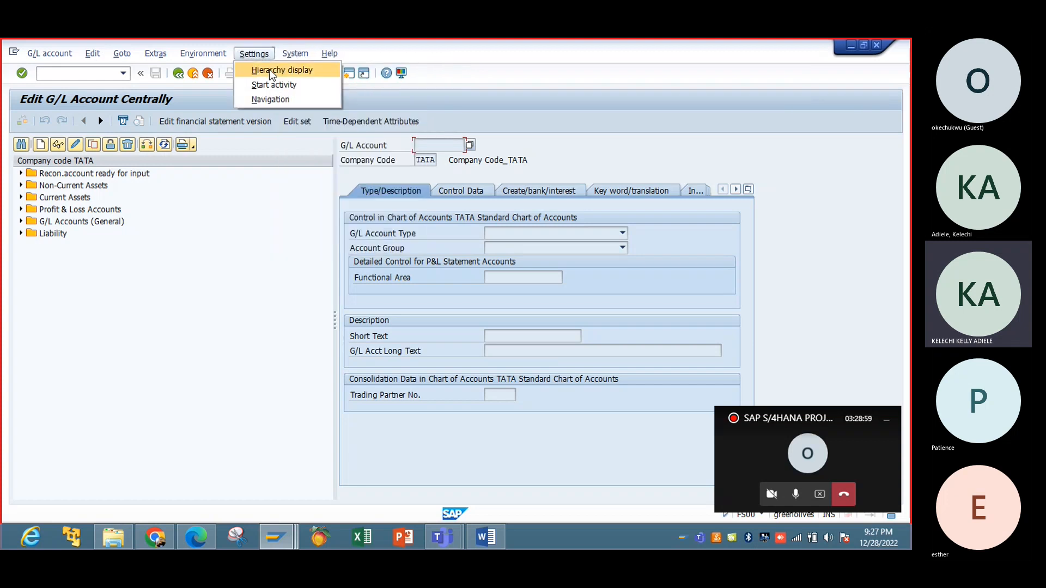
left_click(271, 75)
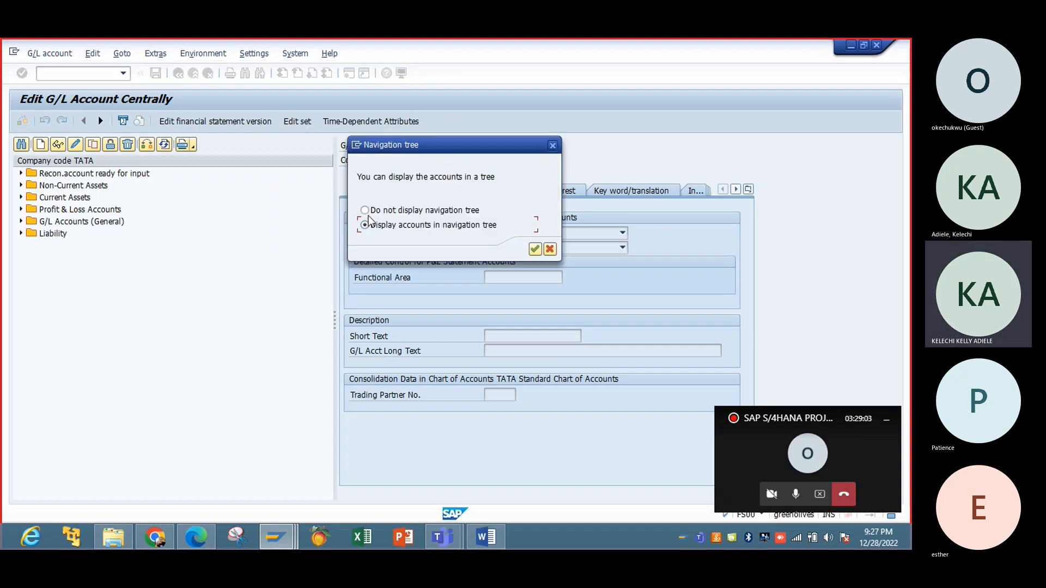
left_click(375, 211)
left_click(538, 249)
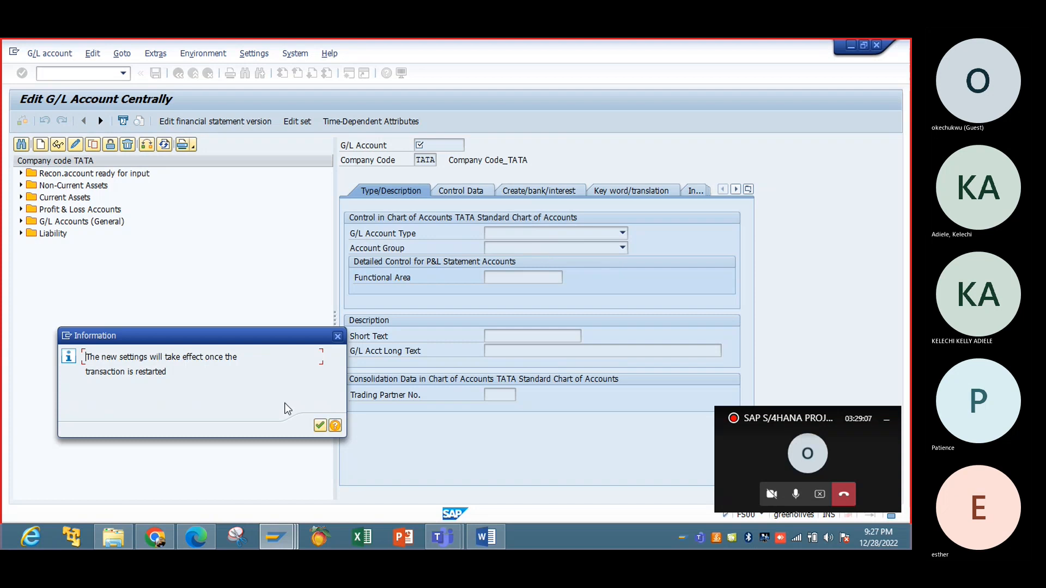
left_click(320, 425)
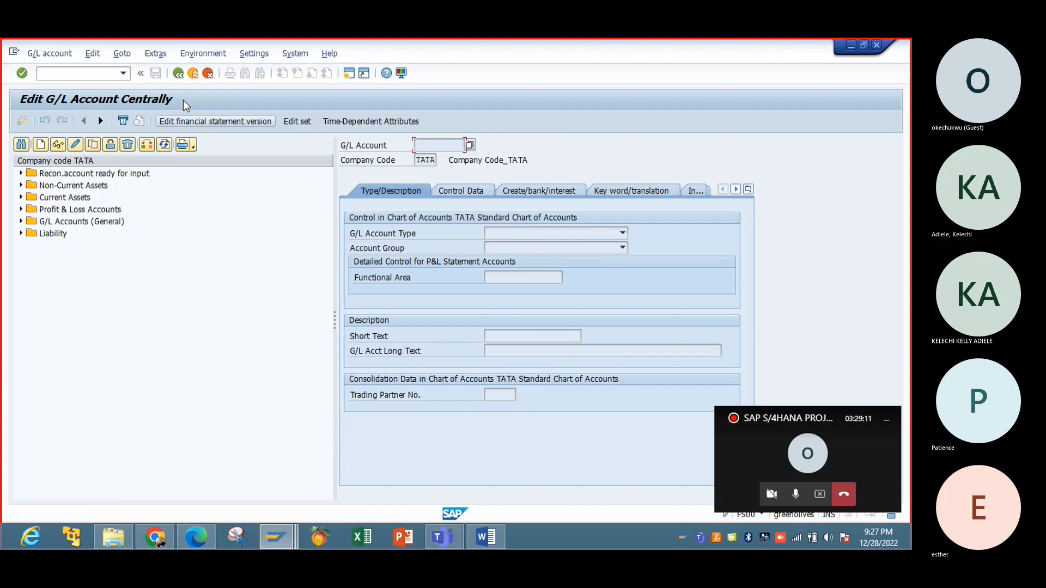
left_click(179, 74)
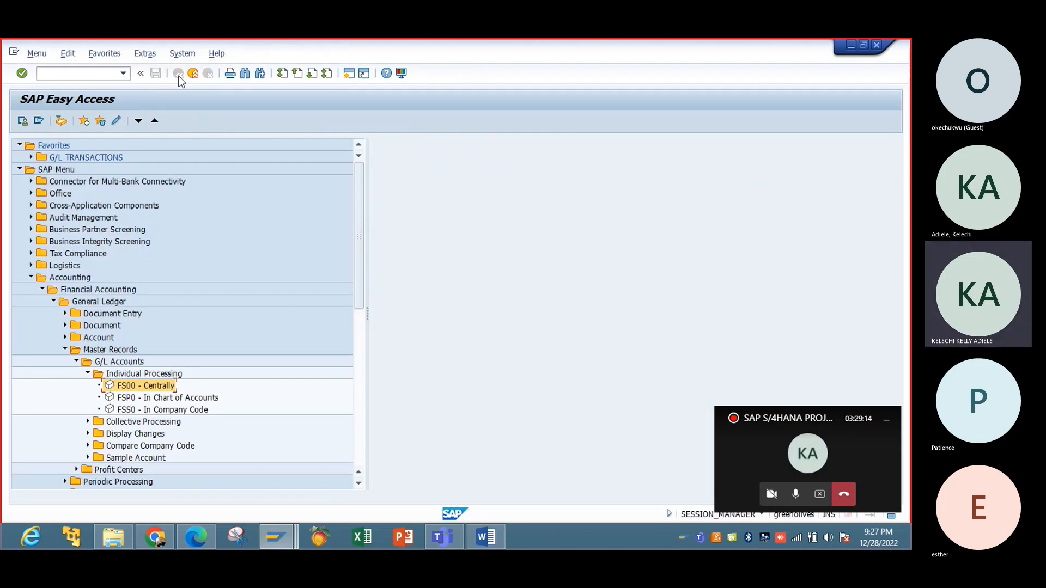
double_click(153, 386)
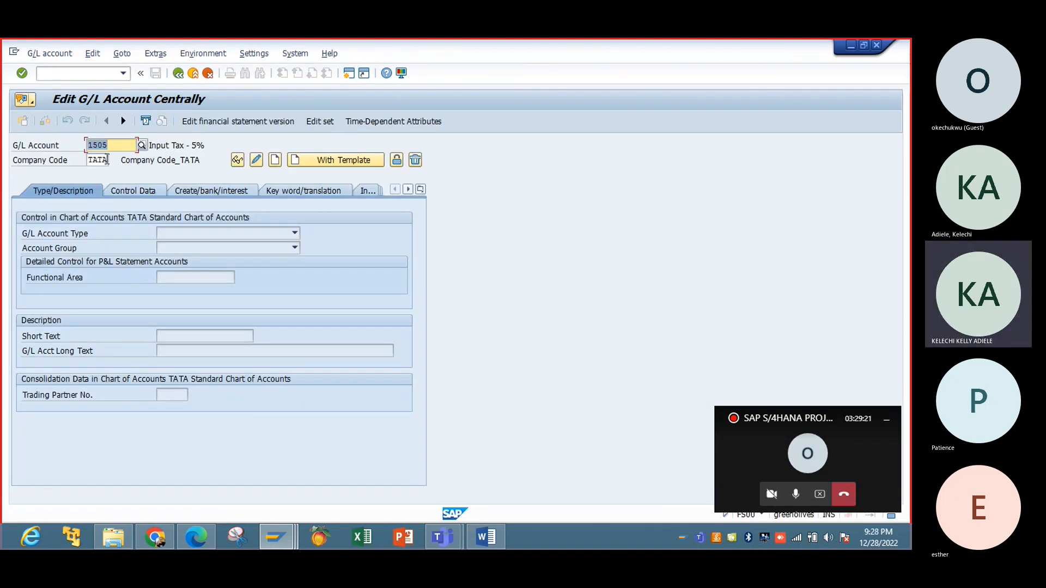
Change the company code for central G/L account editing to IBTC.
left_click(107, 159)
key("BackSpace")
key("BackSpace")
key("BackSpace")
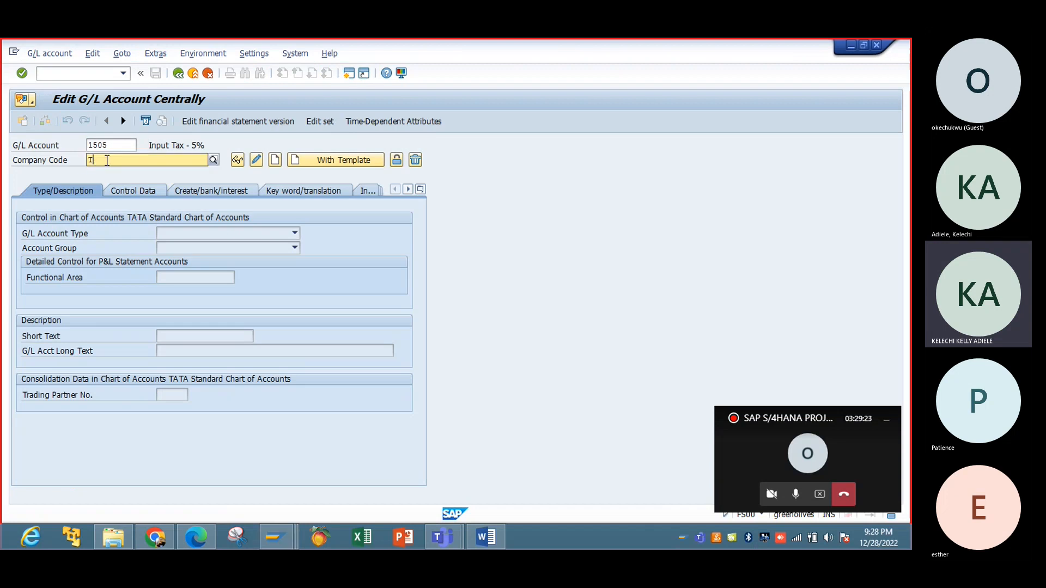
type("ATA")
key("Return")
key("BackSpace")
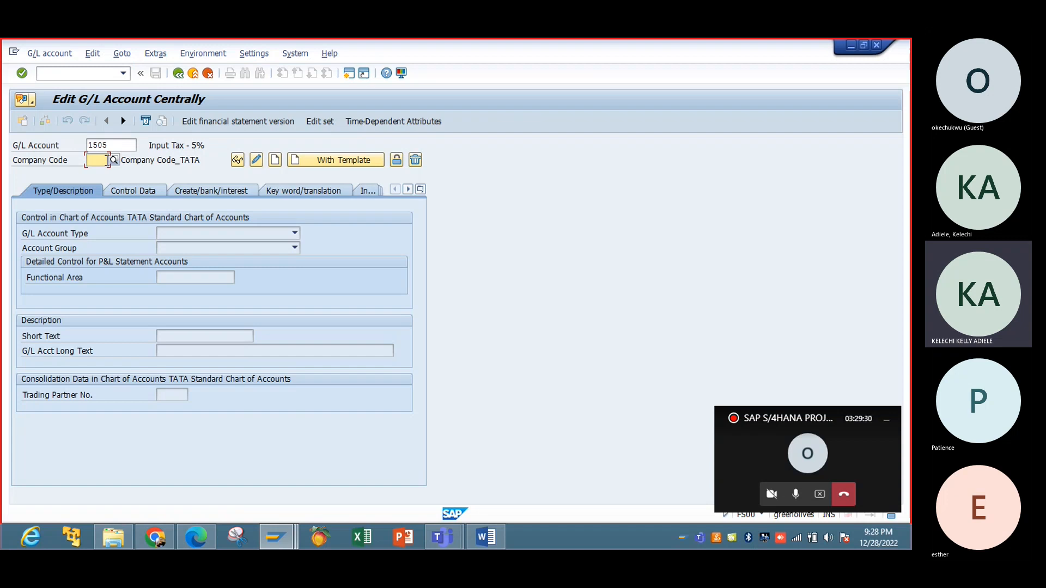
type("I")
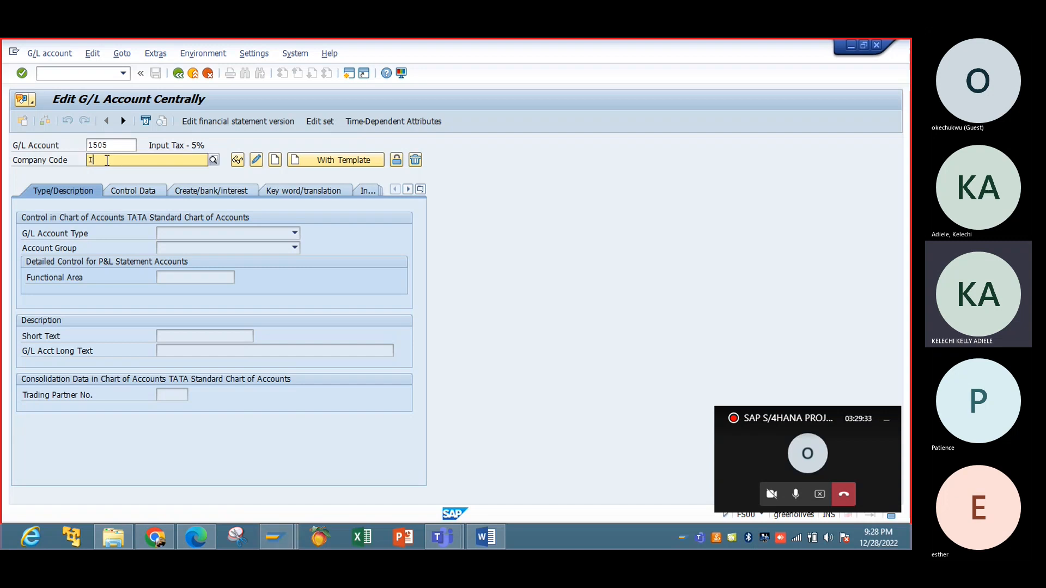
type("BTC")
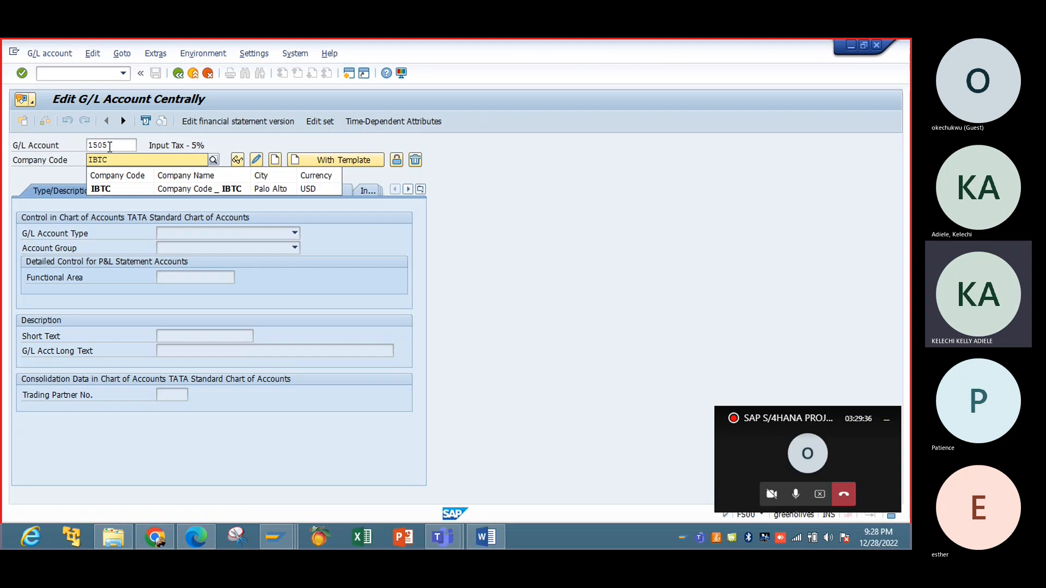
key("Return")
Replace the G/L account number with 1000 and accept the entry.
key("BackSpace")
key("BackSpace")
key("BackSpace")
key("BackSpace")
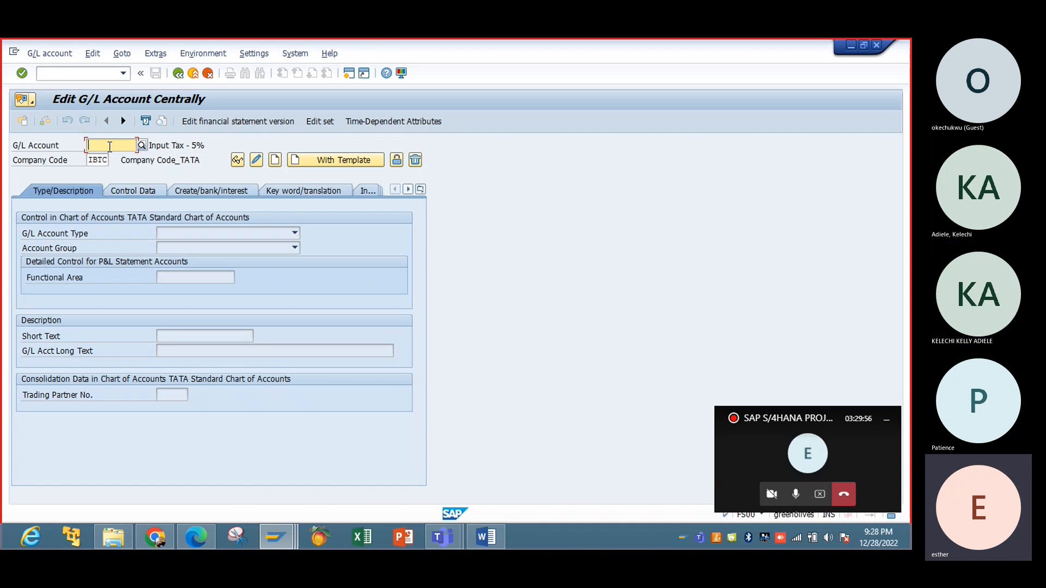
type("1000")
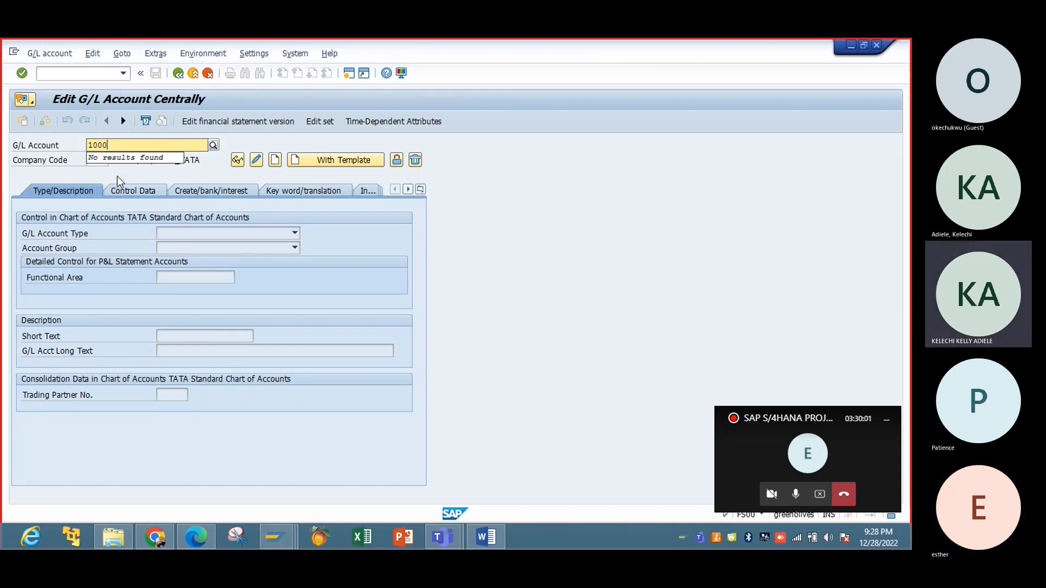
key("Return")
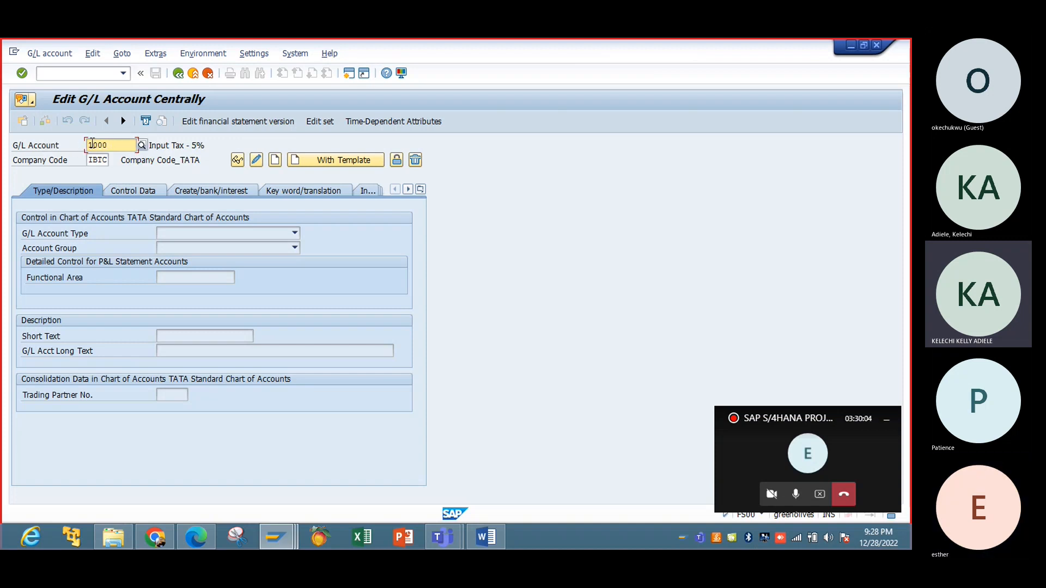
left_click(144, 147)
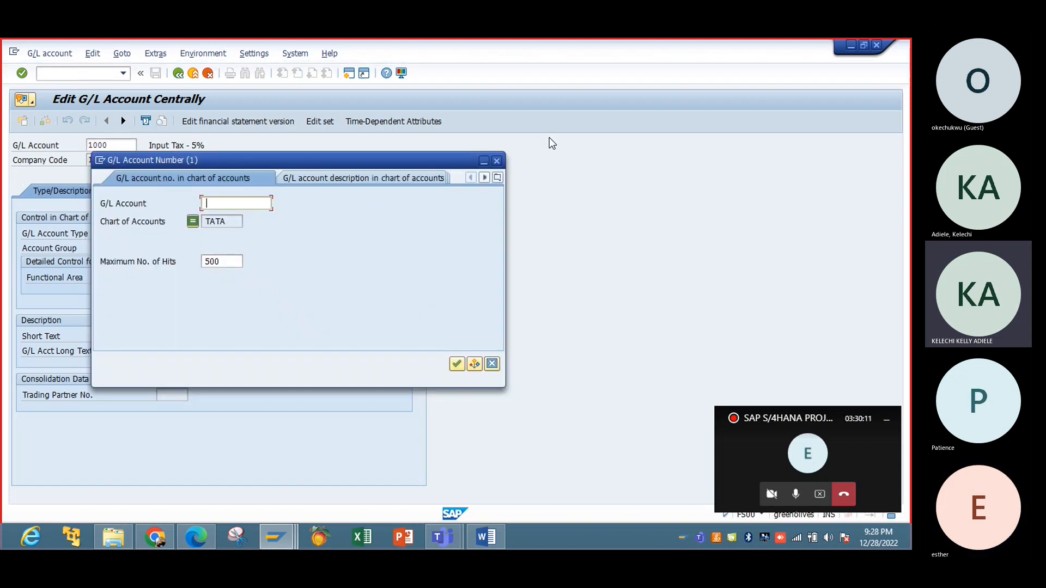
left_click(498, 161)
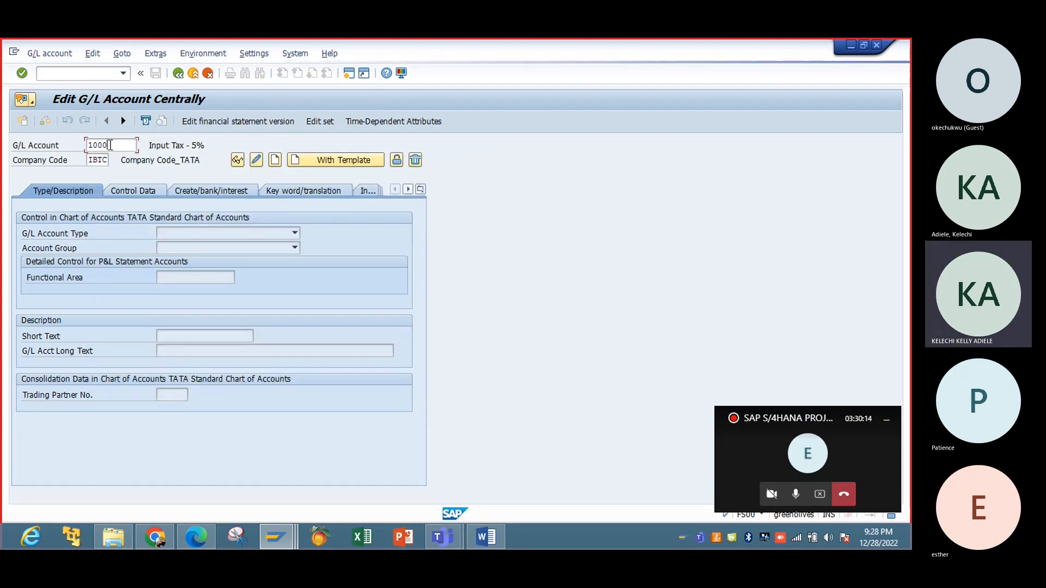
double_click(111, 145)
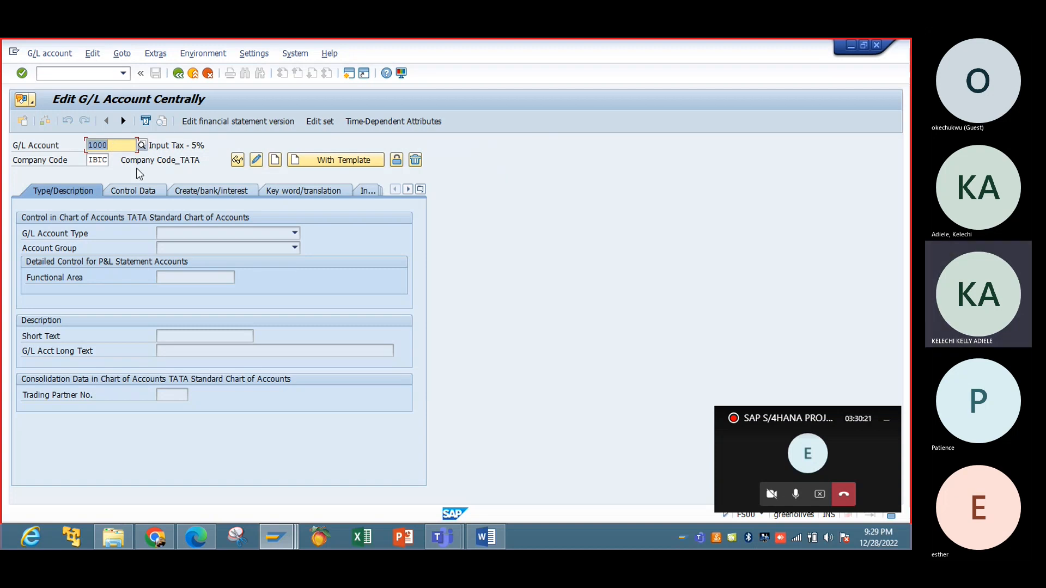
left_click(107, 145)
Start creating G/L account 1000 in company code IBTC, with type Balance Sheet Account and account group Fixed assets accounts.
left_click(276, 163)
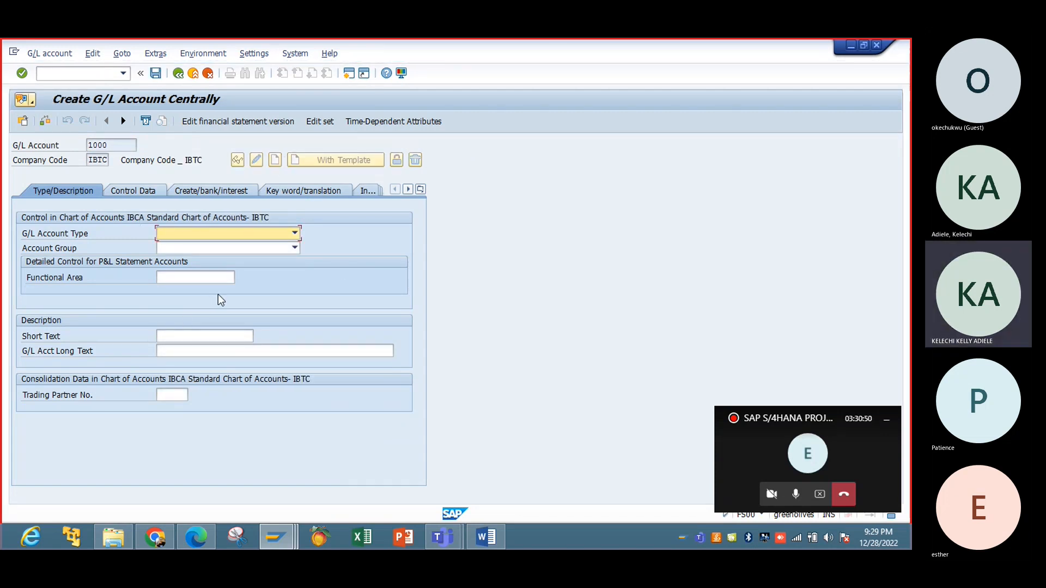
left_click(296, 235)
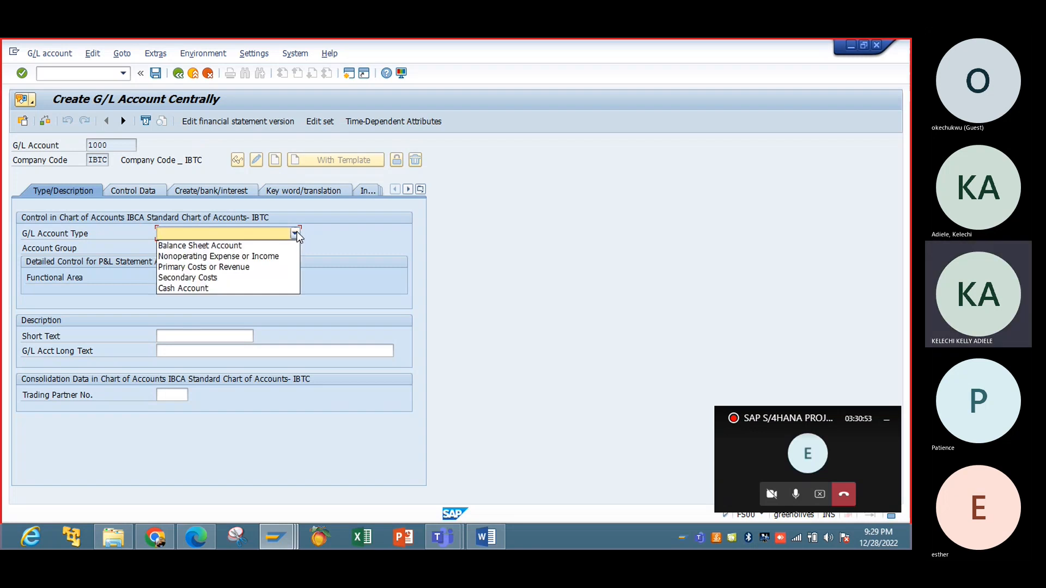
left_click(249, 246)
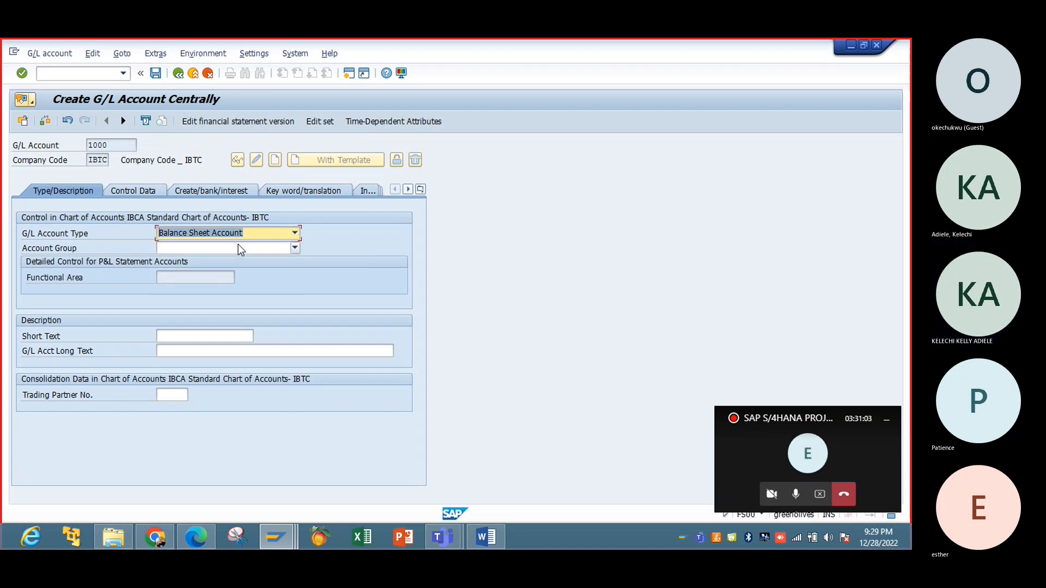
left_click(294, 249)
left_click(294, 248)
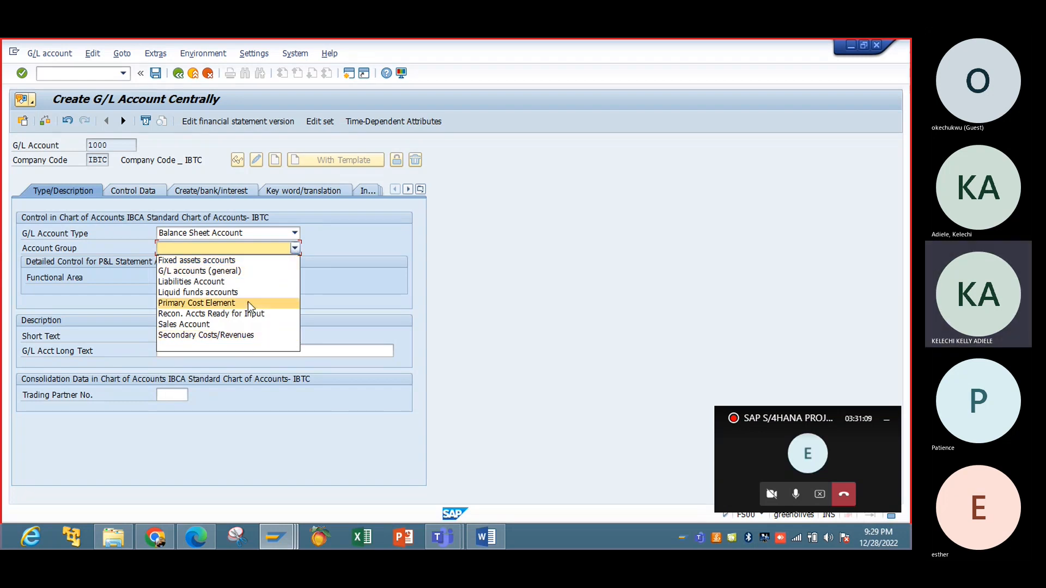
left_click(250, 262)
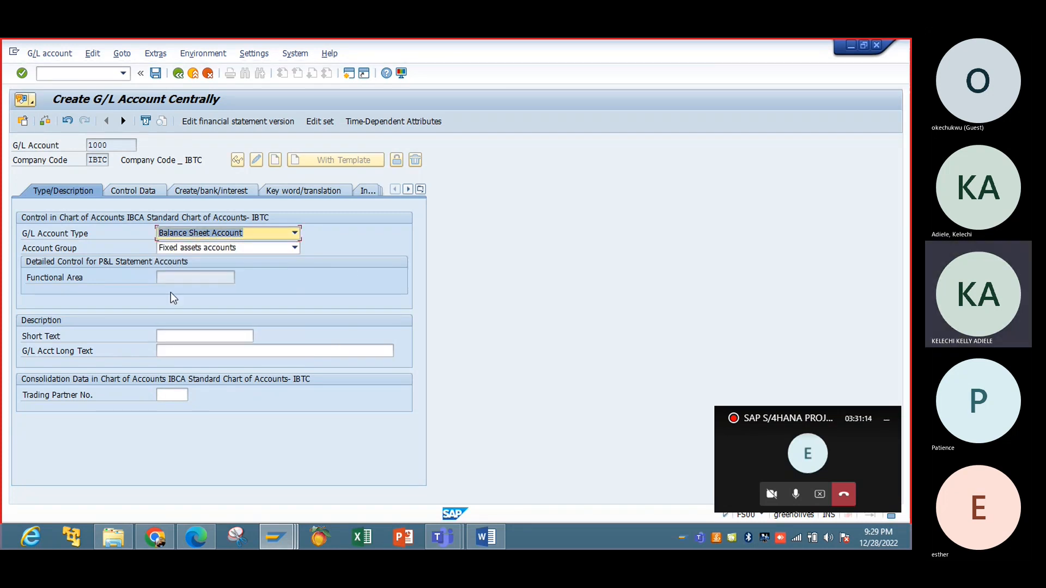
Enter Furniture & Fittings as both the short text and the G/L account long text of account 1000.
left_click(177, 335)
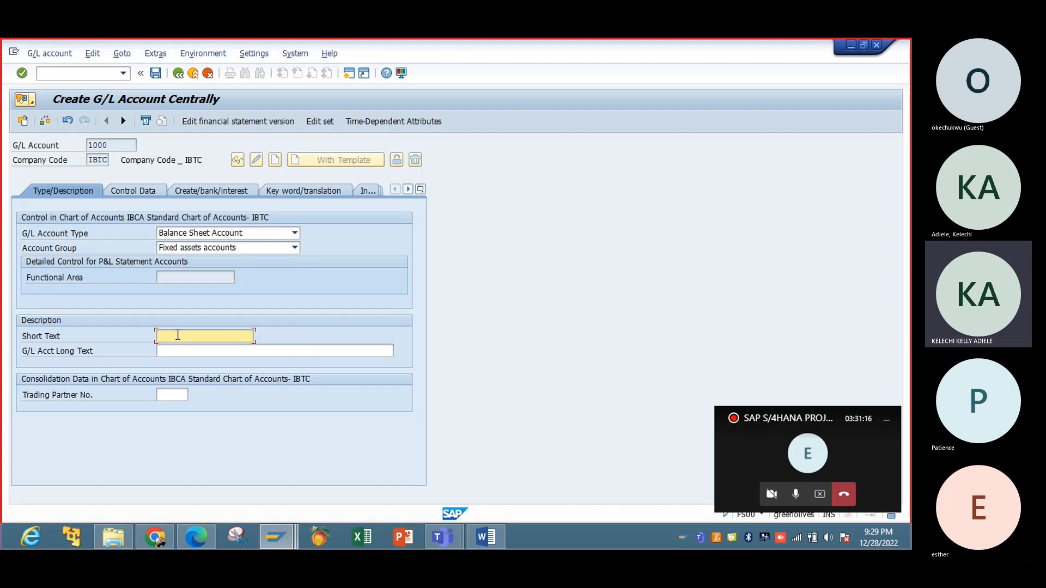
type("Furniture ")
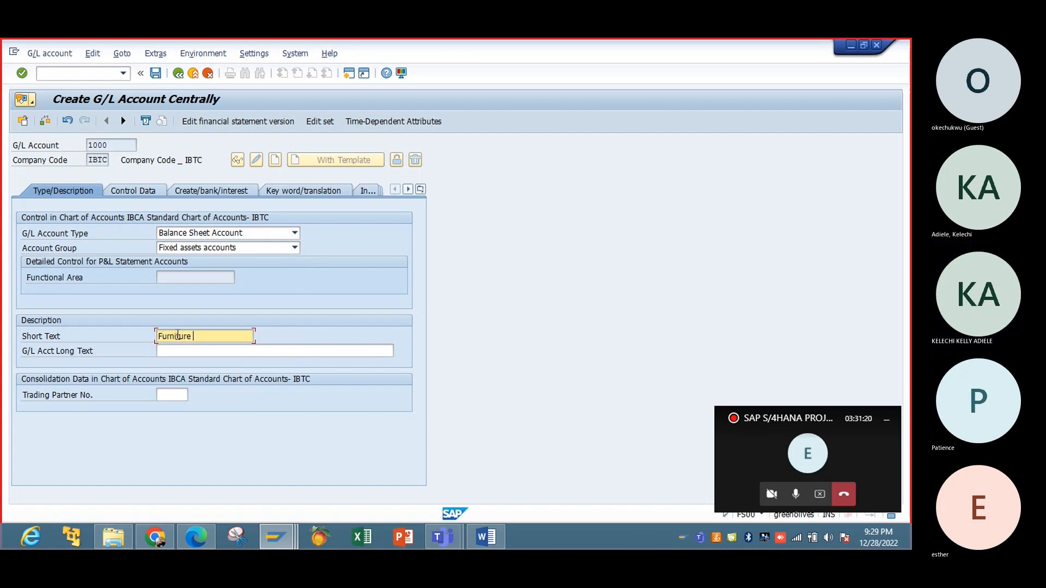
type("& Fittings")
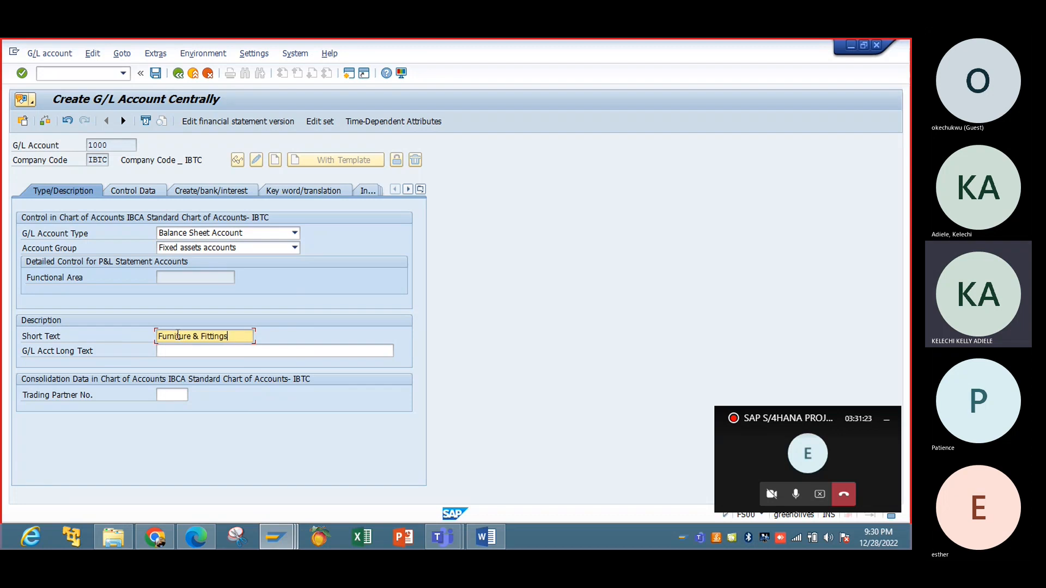
left_click(181, 350)
type("Fu")
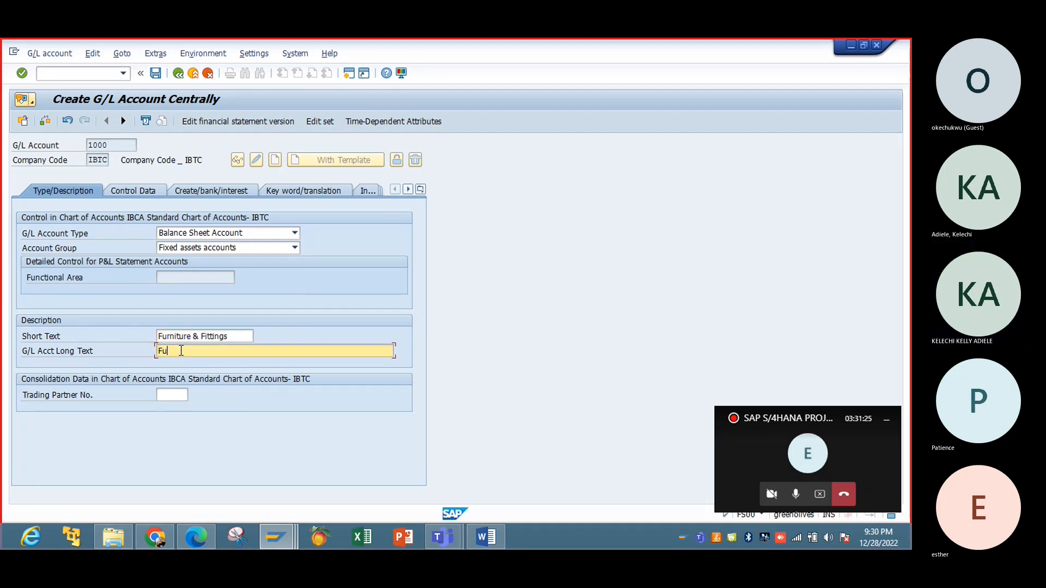
type("rniture")
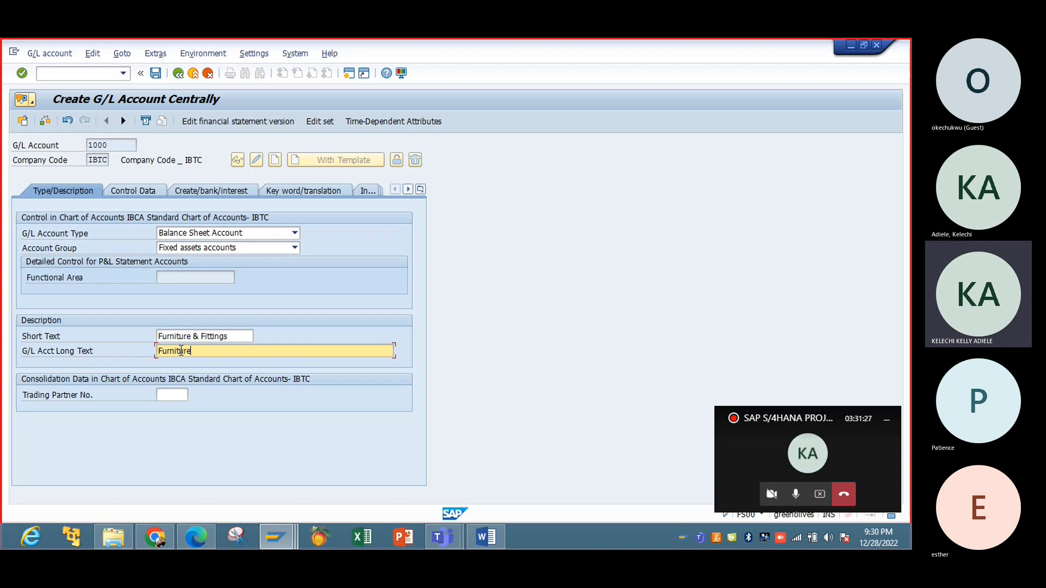
type(" & Fitt")
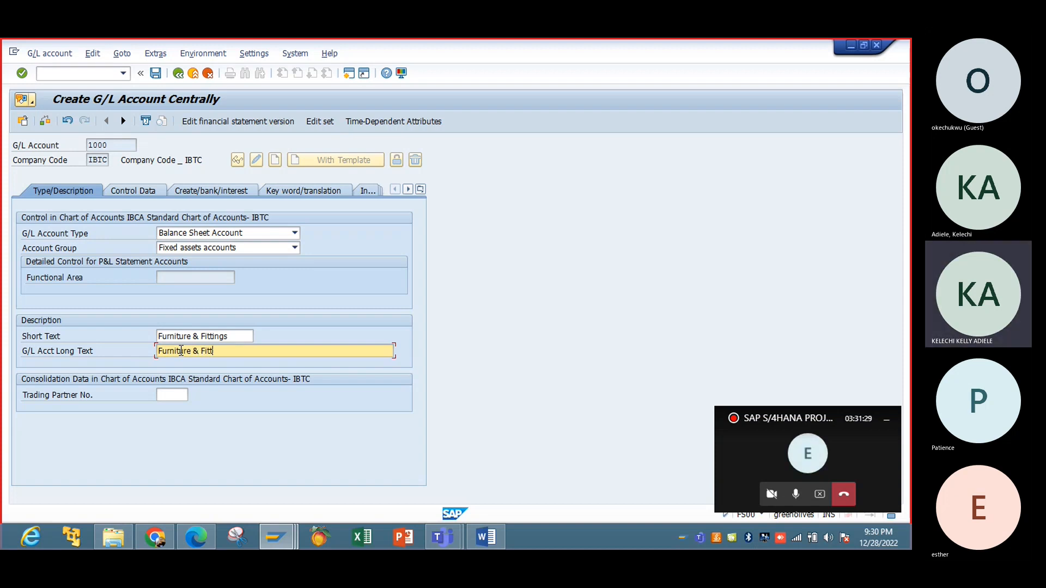
type("ings")
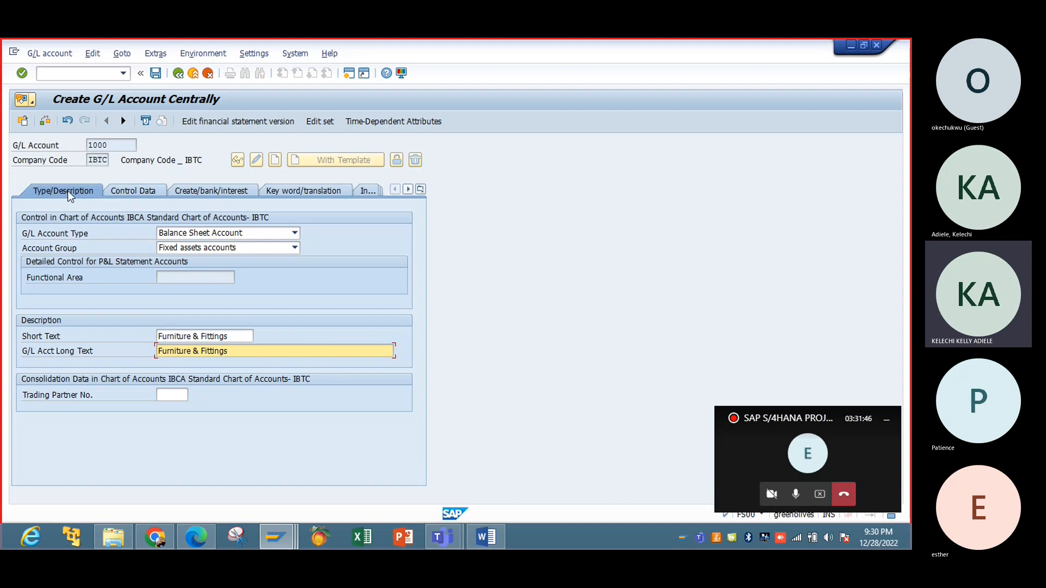
Enable balances in local currency only for account 1000 and choose sort key 002 (Doc.no., fiscal year).
left_click(132, 193)
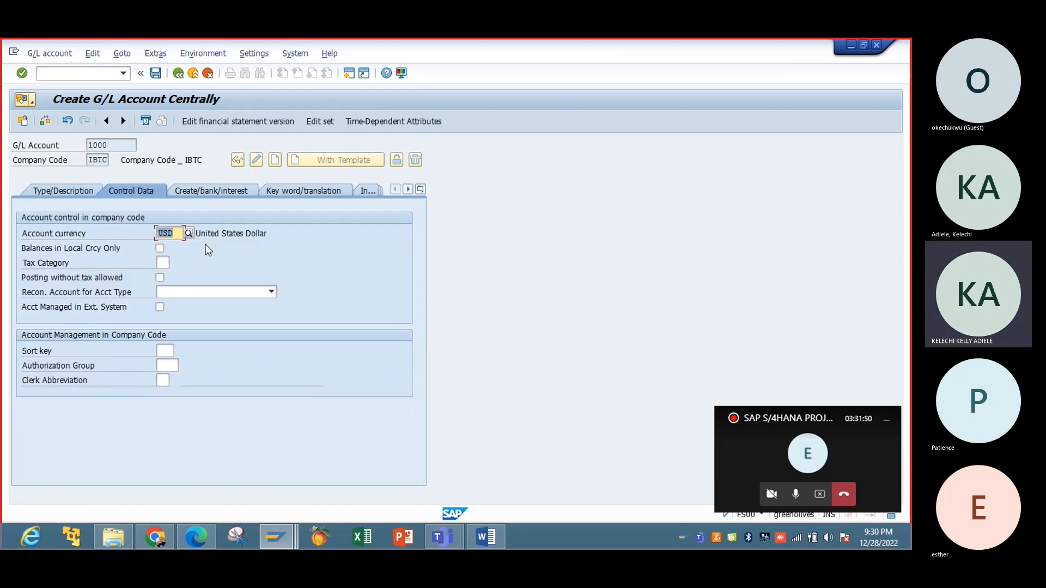
left_click(160, 248)
left_click(165, 350)
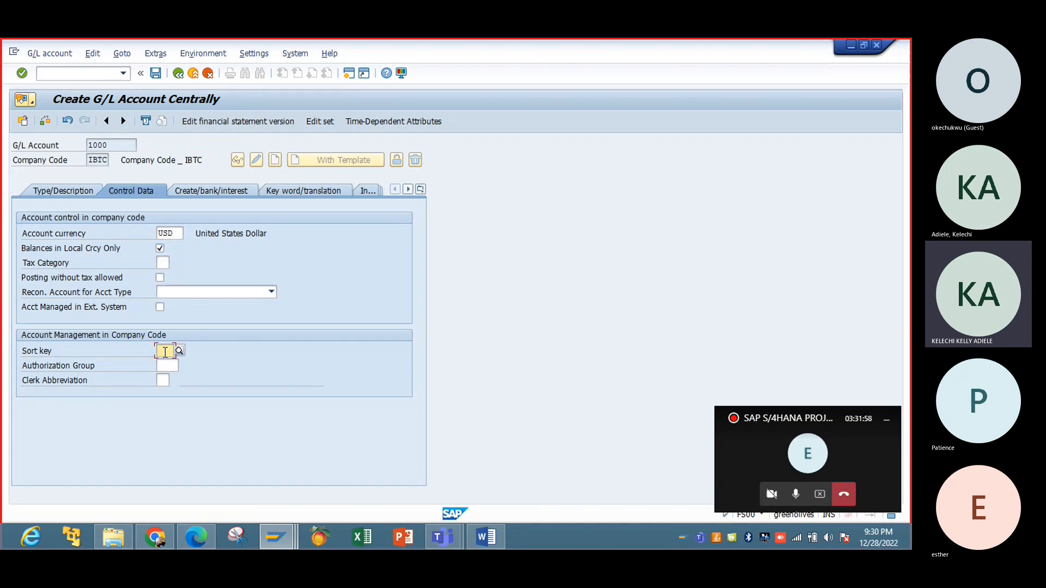
left_click(179, 351)
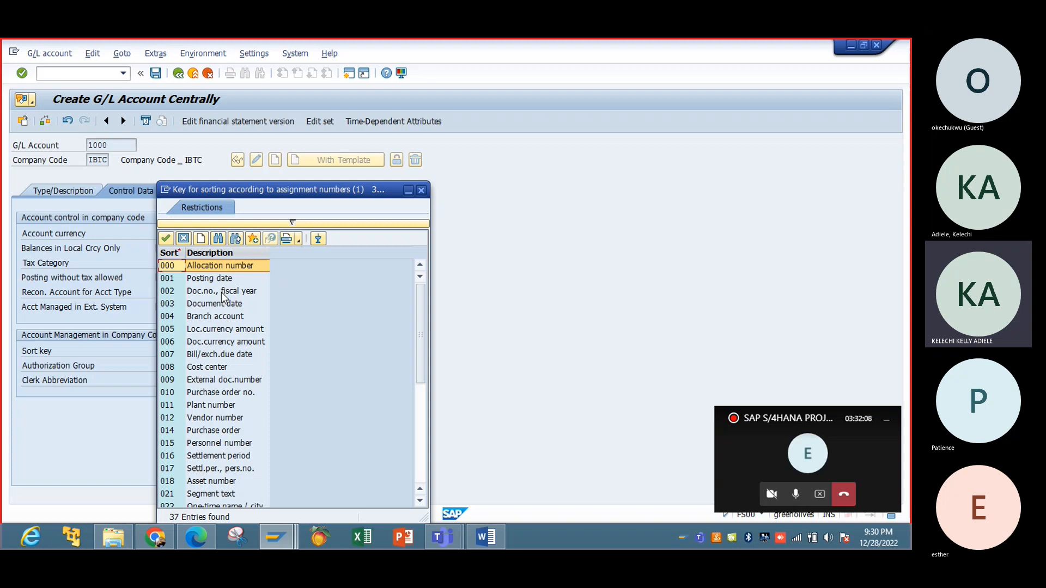
double_click(221, 292)
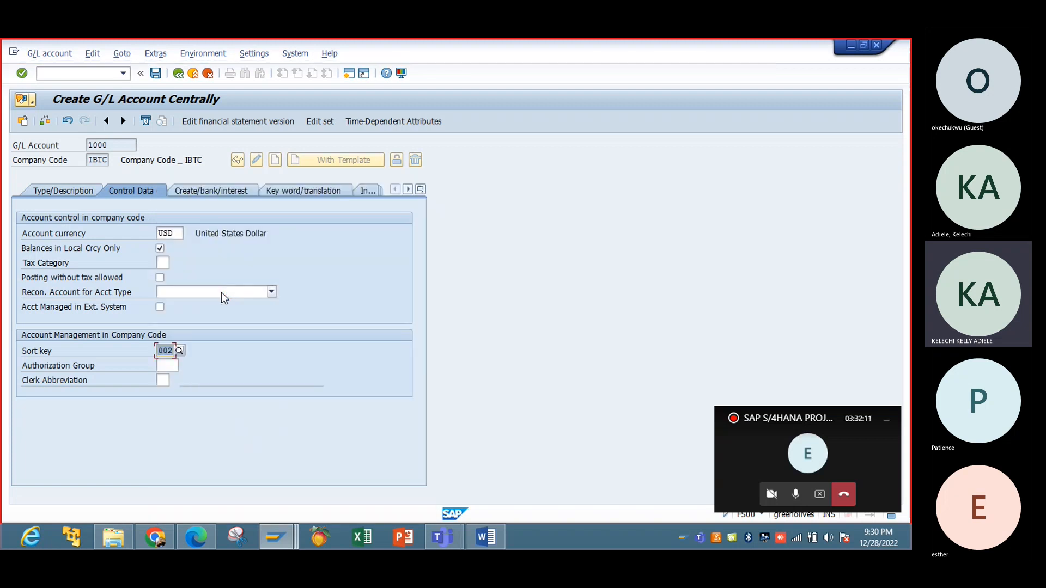
Assign field status group G001, General (with text, assignment), to account 1000 and save the account.
left_click(193, 191)
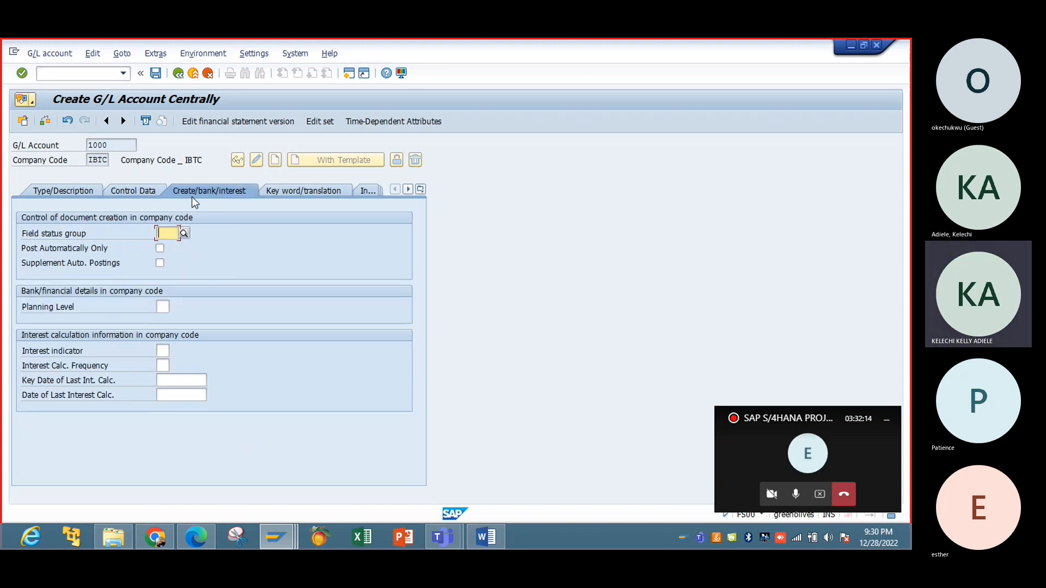
left_click(184, 233)
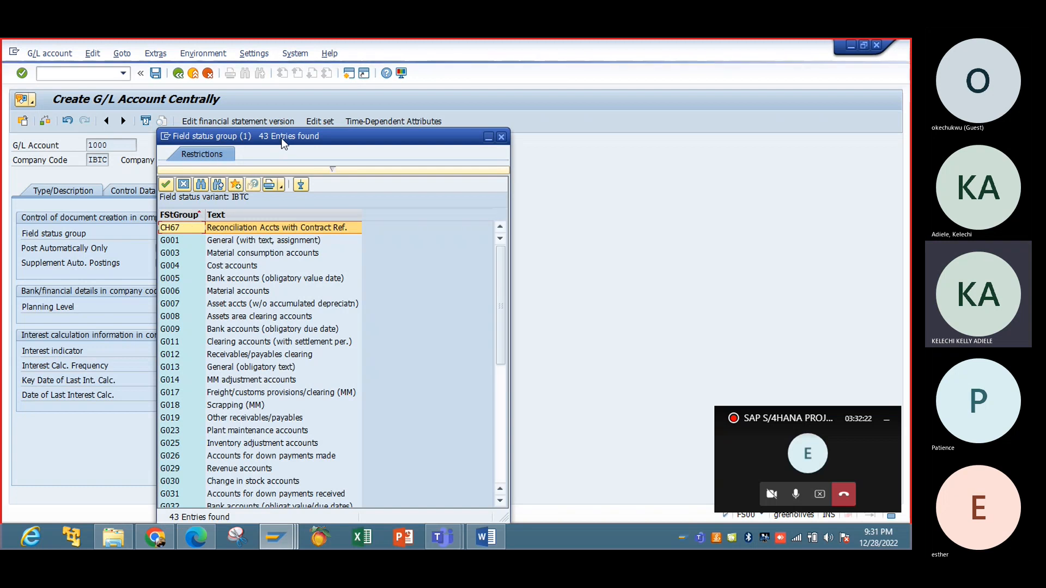
left_click_drag(281, 139, 417, 135)
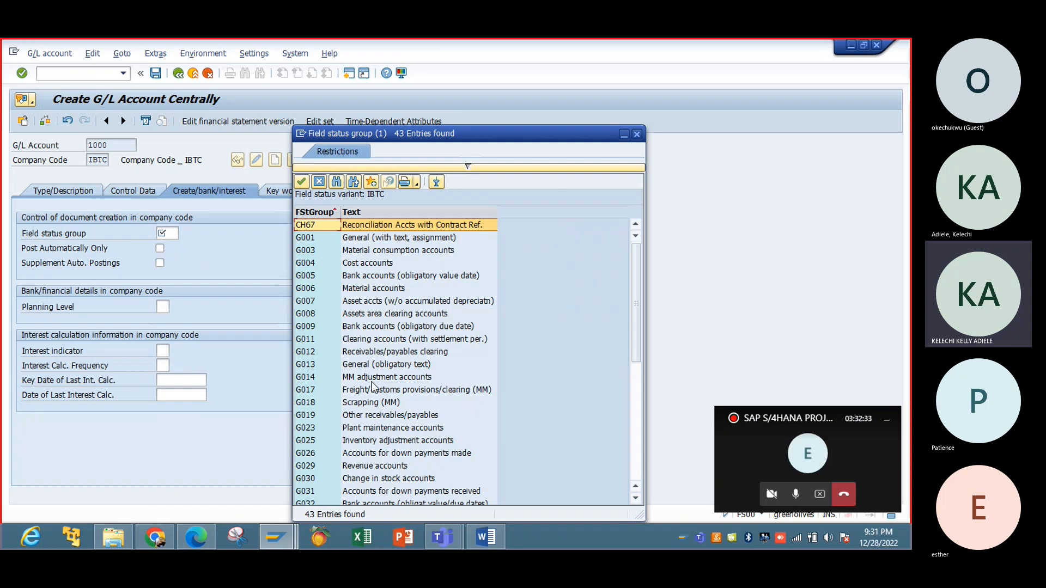
double_click(388, 238)
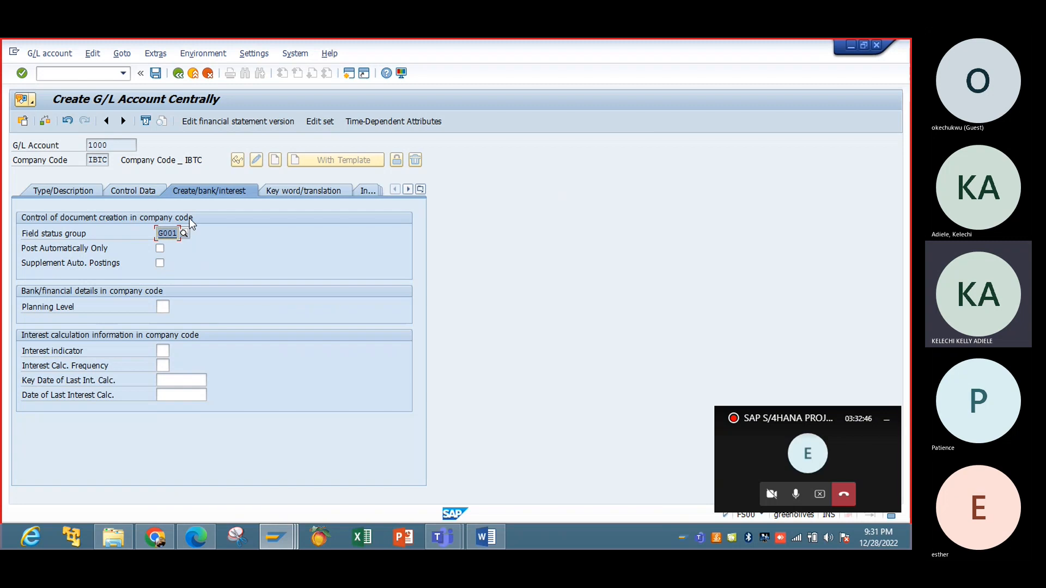
key("Return")
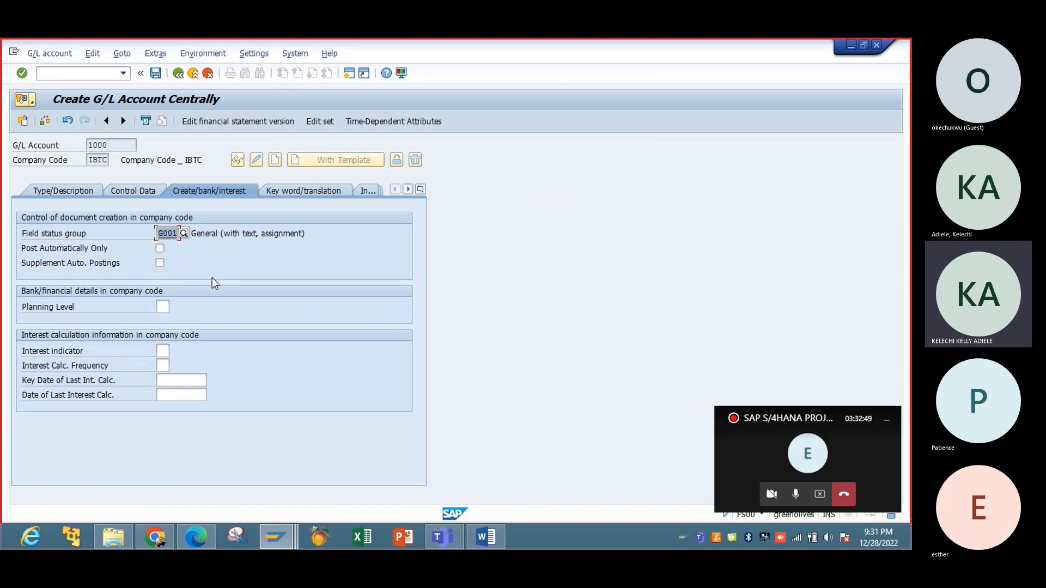
left_click(158, 75)
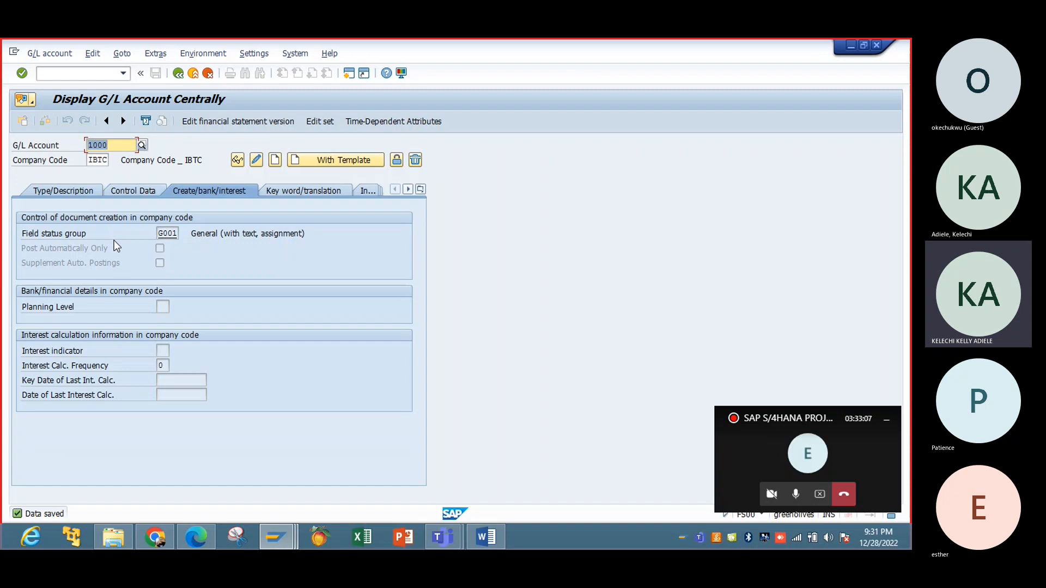
Look up the G/L accounts existing in chart of accounts IBCA, and close the list without choosing one.
left_click(142, 144)
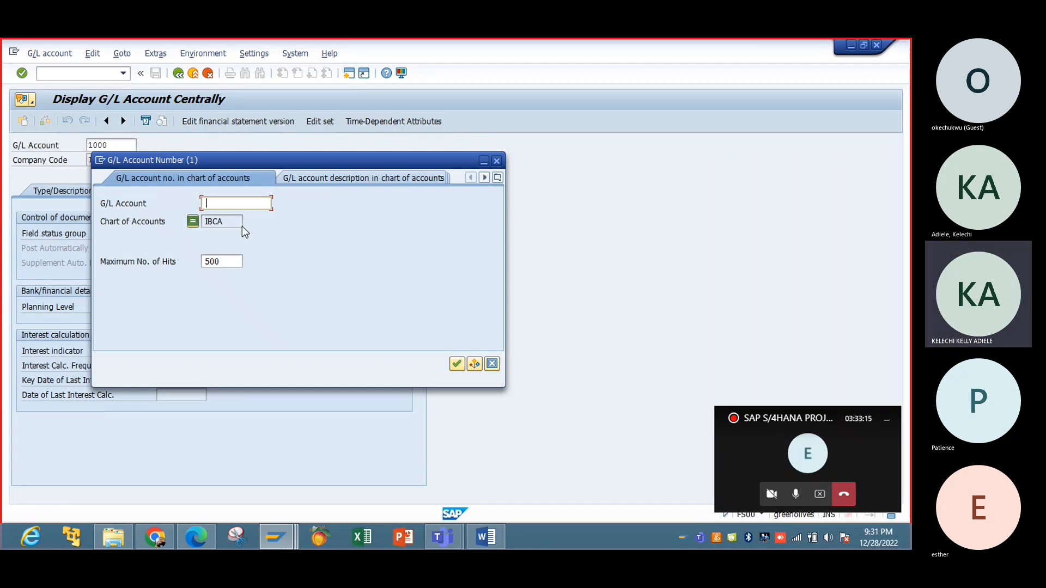
left_click(457, 363)
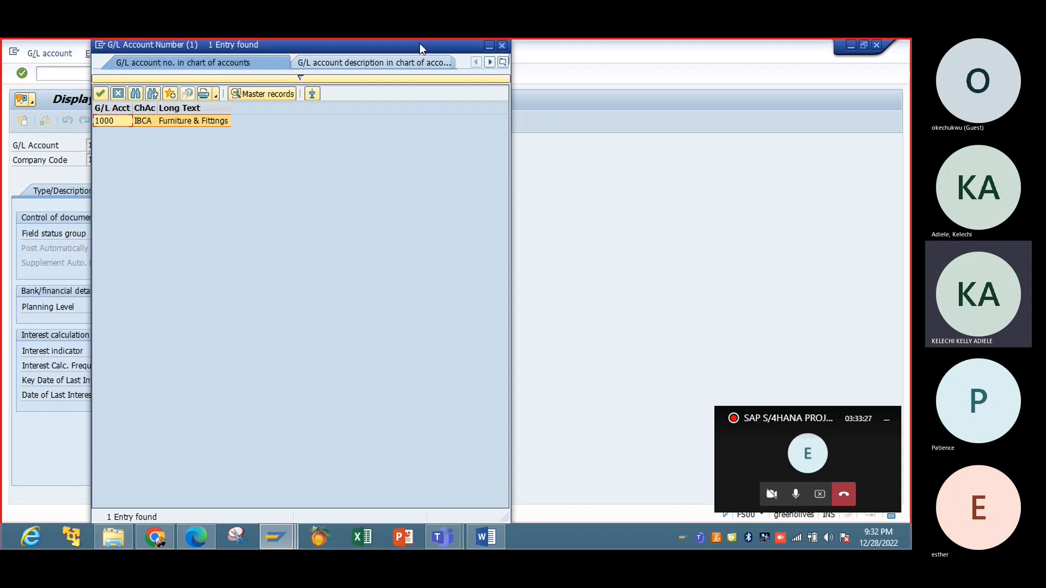
left_click(502, 46)
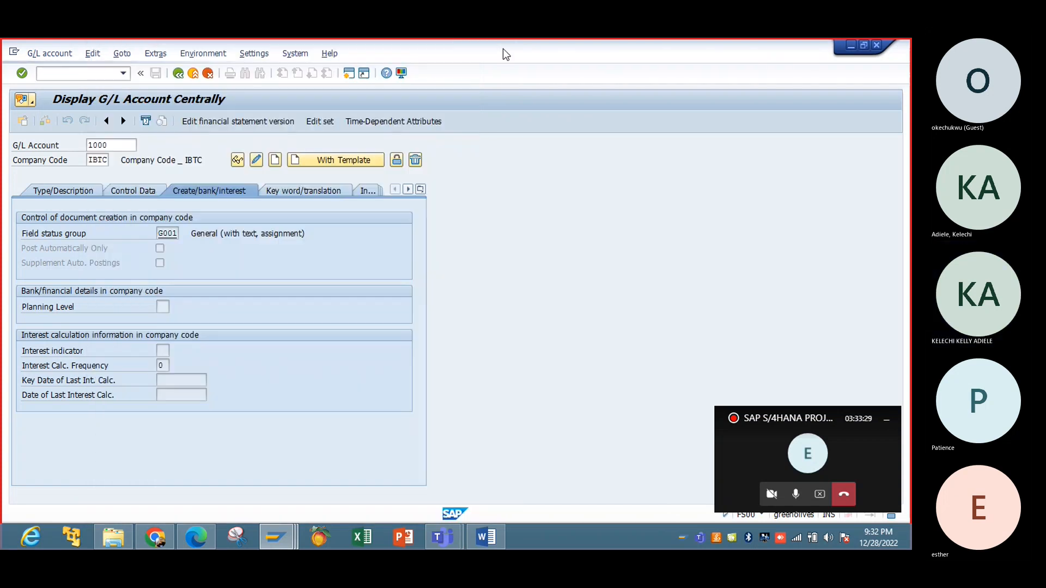
Replace the G/L account number with 2000 and start creating that account in company code IBTC.
left_click(118, 145)
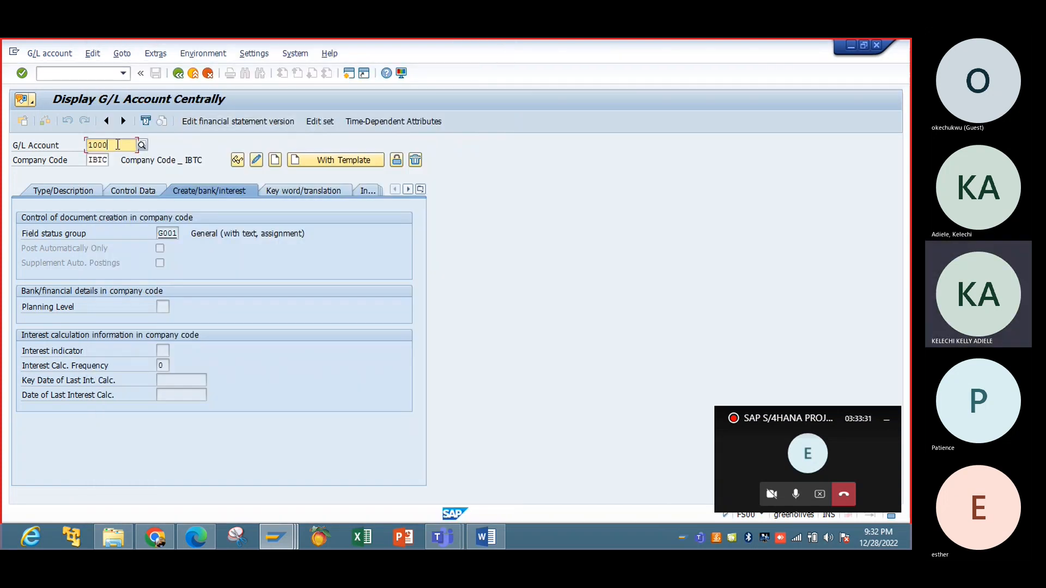
key("BackSpace")
key("BackSpace")
key("BackSpace")
key("BackSpace")
type("2000")
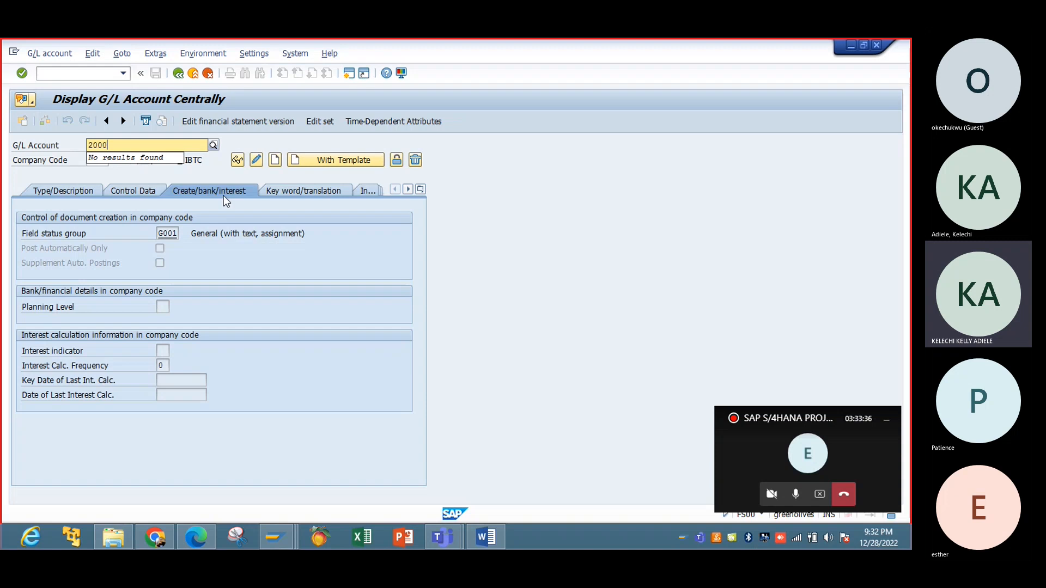
left_click(275, 161)
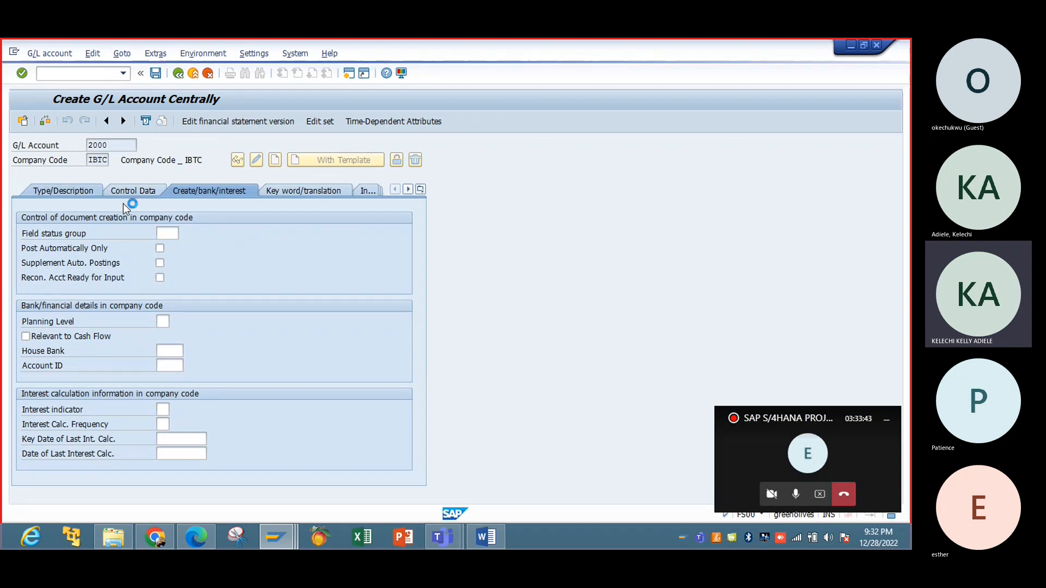
Set account 2000's type to Balance Sheet Account and its account group to Liabilities Account.
left_click(63, 191)
left_click(295, 233)
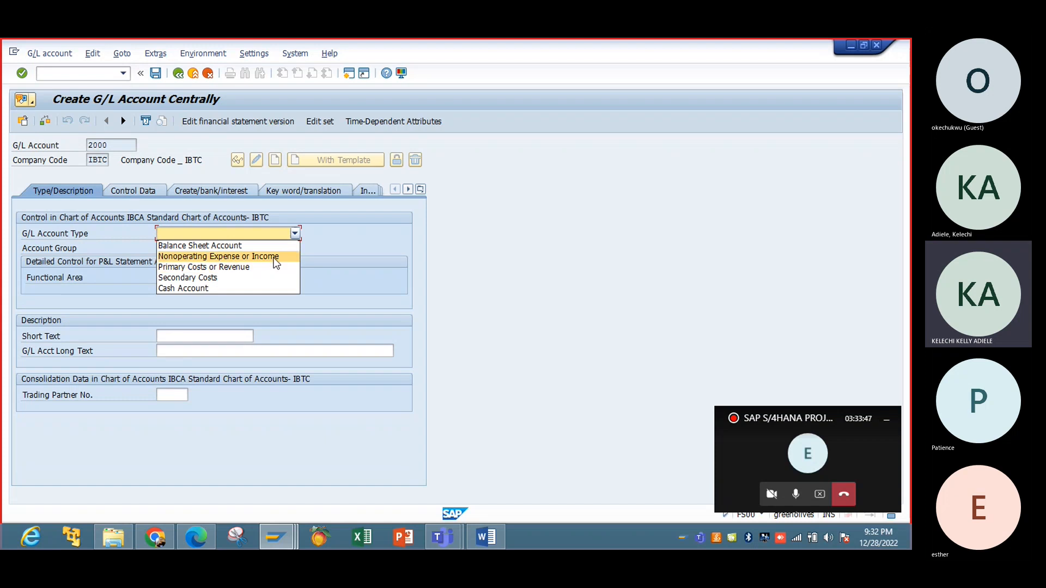
left_click(274, 245)
left_click(295, 234)
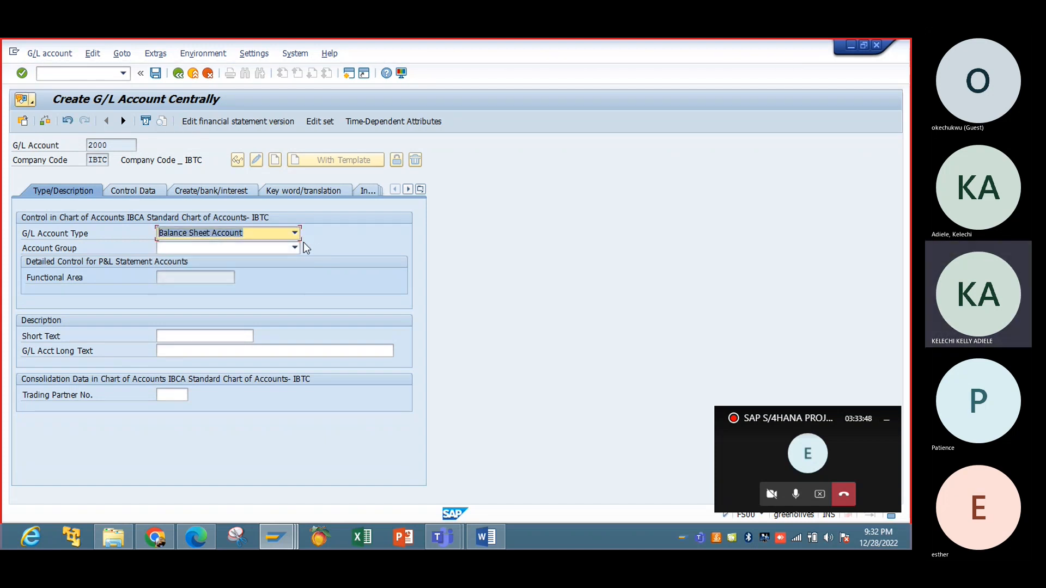
left_click(296, 235)
left_click(295, 249)
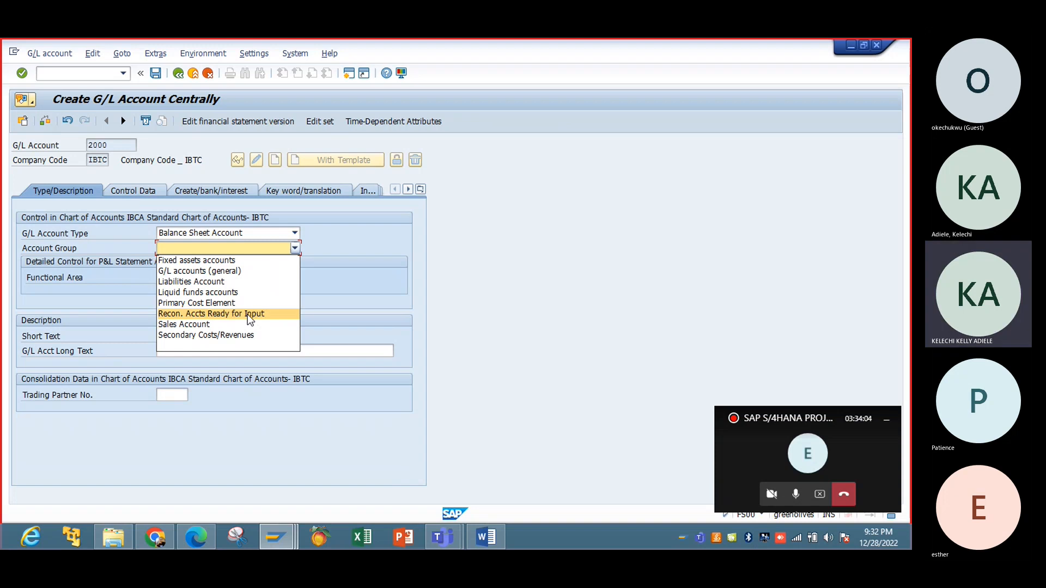
left_click(230, 281)
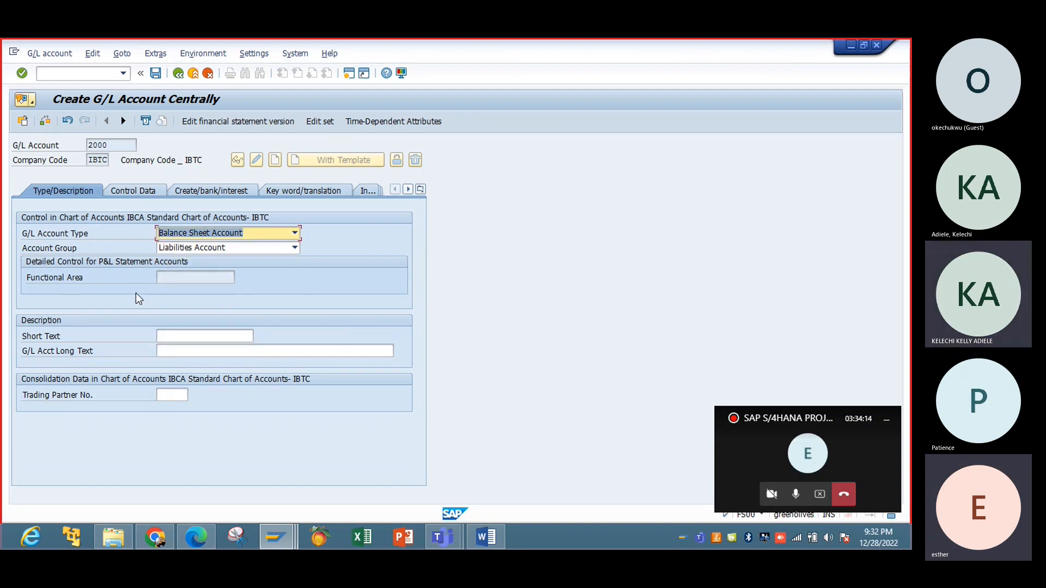
Enter Retained Earnings as the short text of account 2000.
left_click(166, 336)
type("Re")
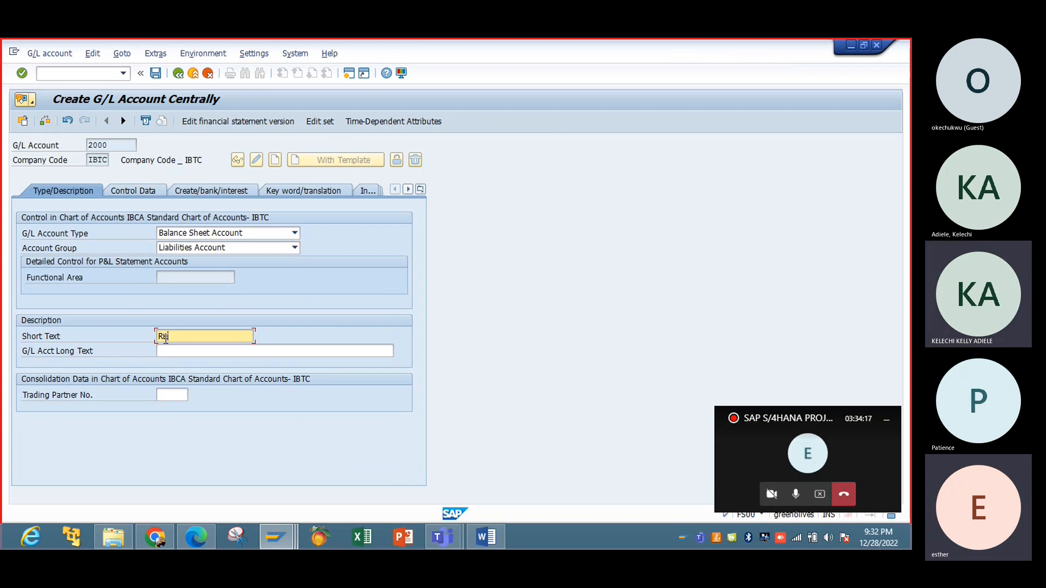
type("ta")
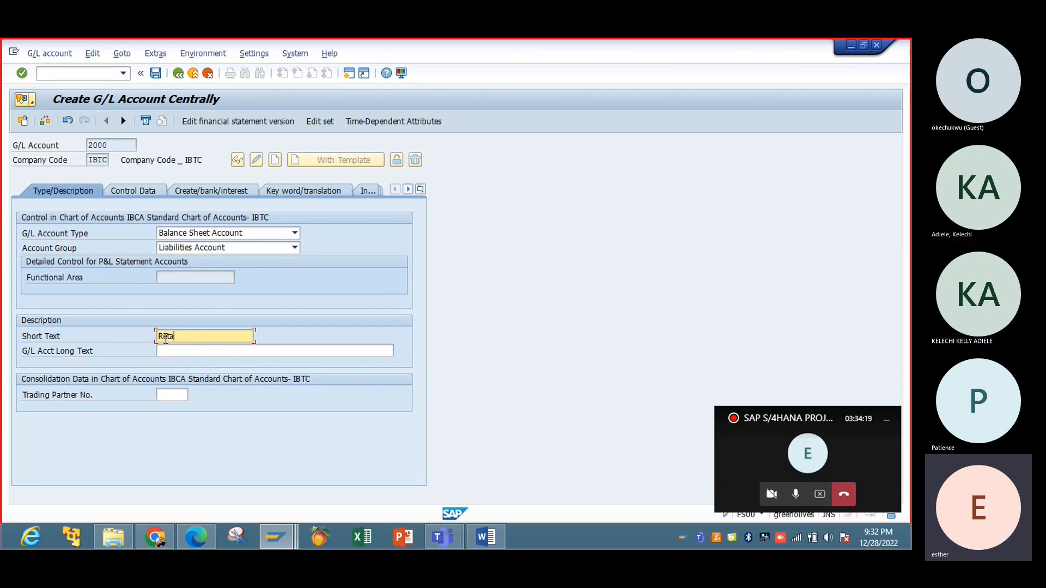
type("ined Earinng")
key("BackSpace")
key("BackSpace")
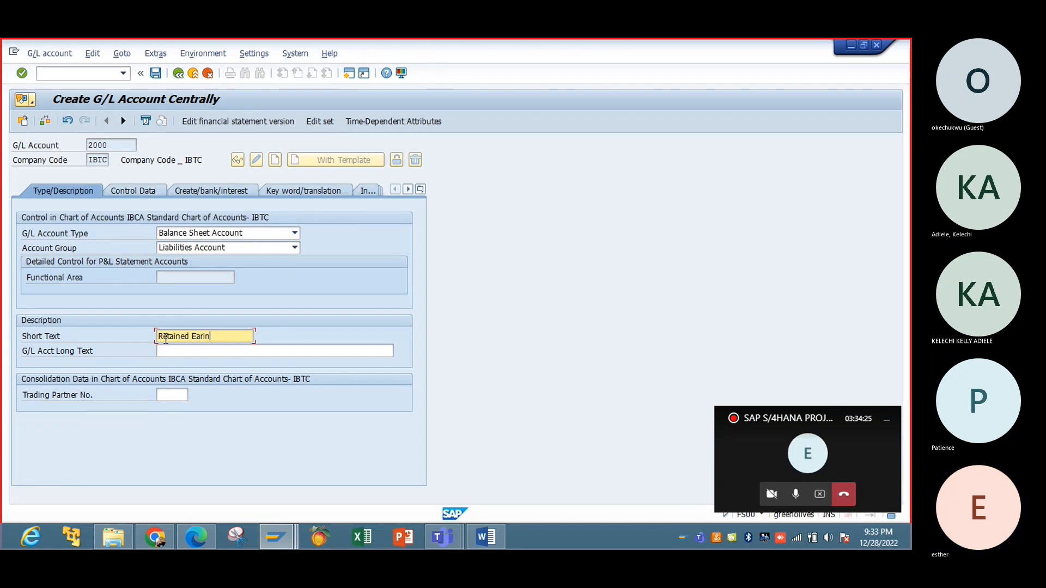
key("BackSpace")
key("BackSpace")
type("nings")
Enable balances in local currency only for account 2000 and set its sort key to 002 (Doc.no., fiscal year).
left_click(138, 194)
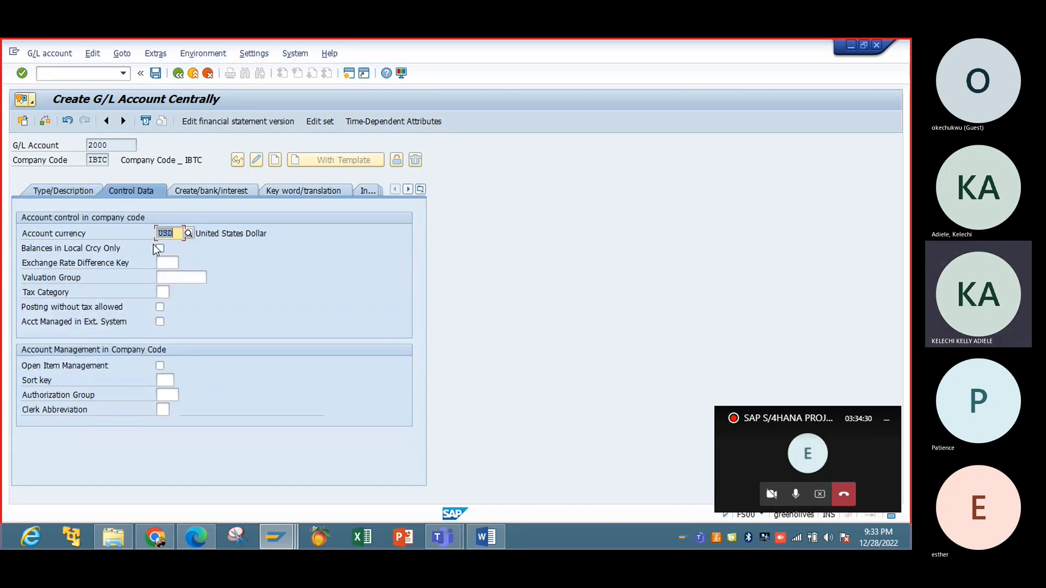
left_click(159, 247)
left_click(165, 380)
key("F4")
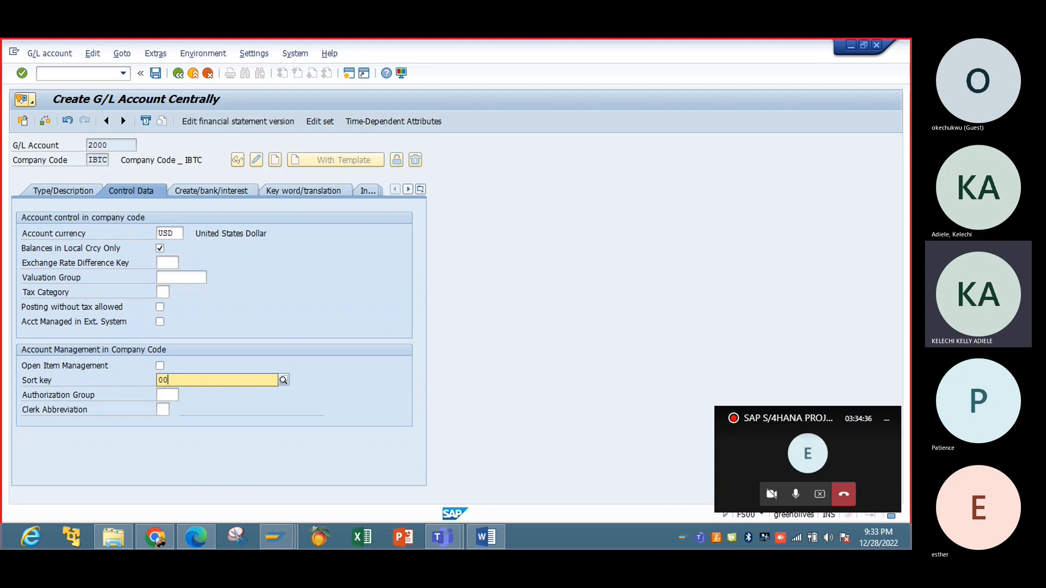
type("002")
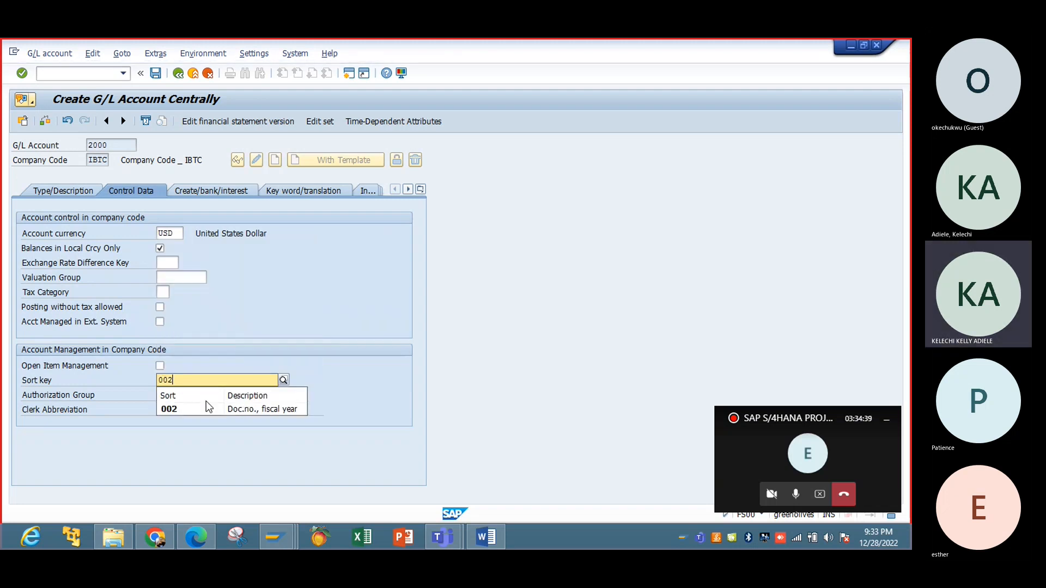
left_click(200, 410)
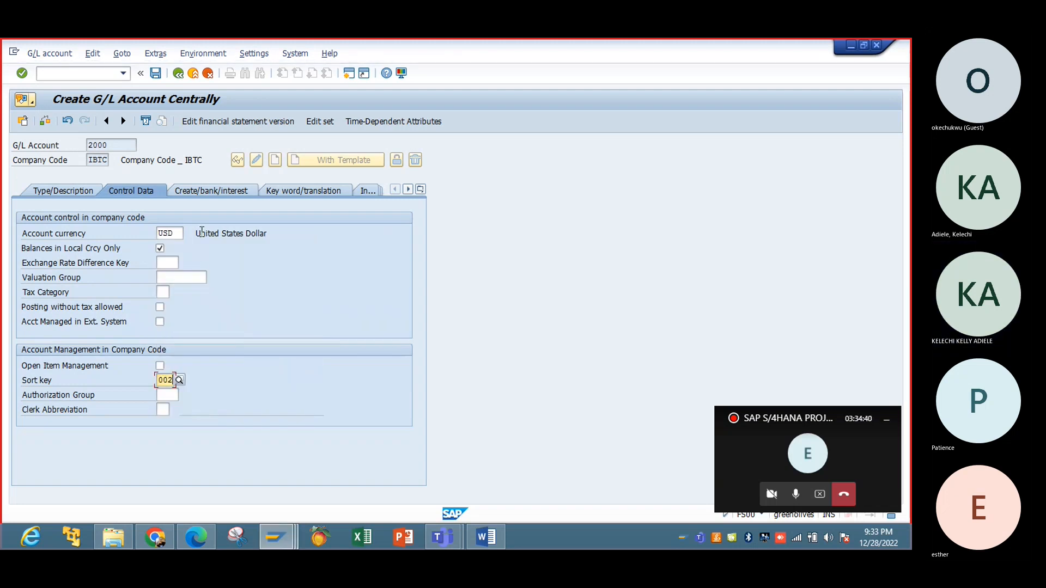
Set account 2000 to post automatically only and assign field status group G001 (General, with text, assignment).
left_click(211, 191)
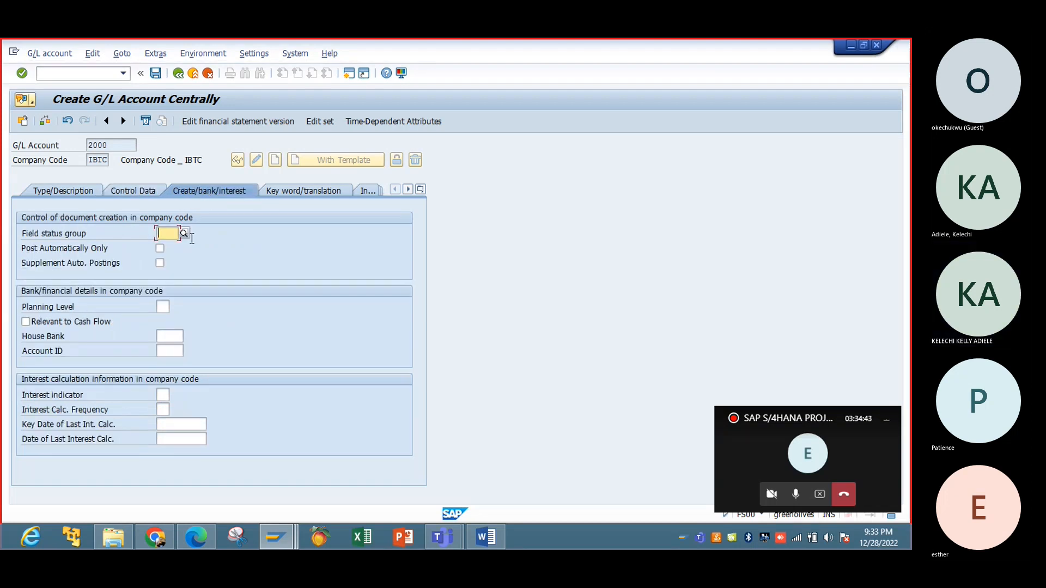
left_click(160, 249)
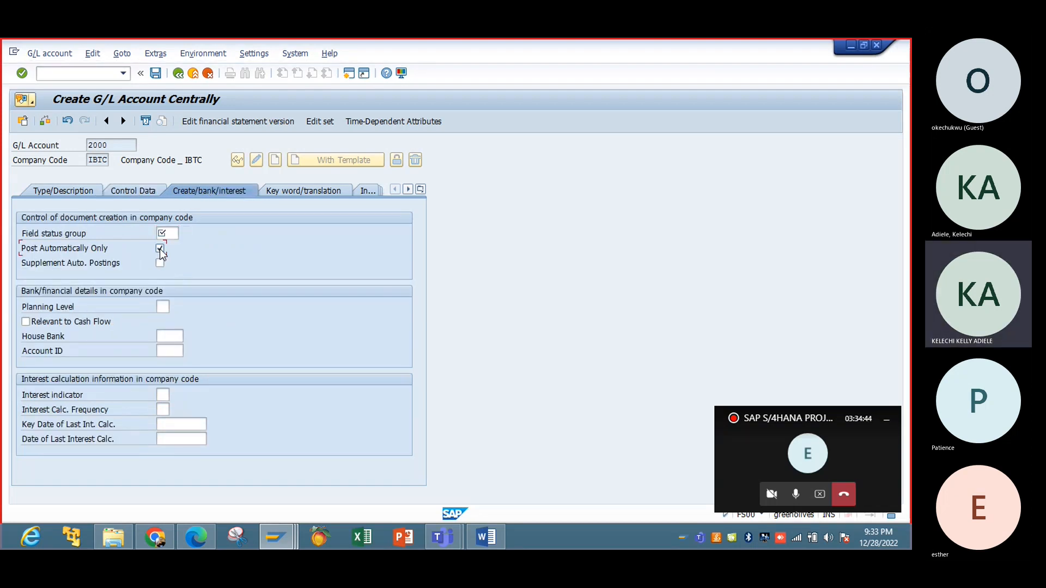
left_click(175, 233)
key("F4")
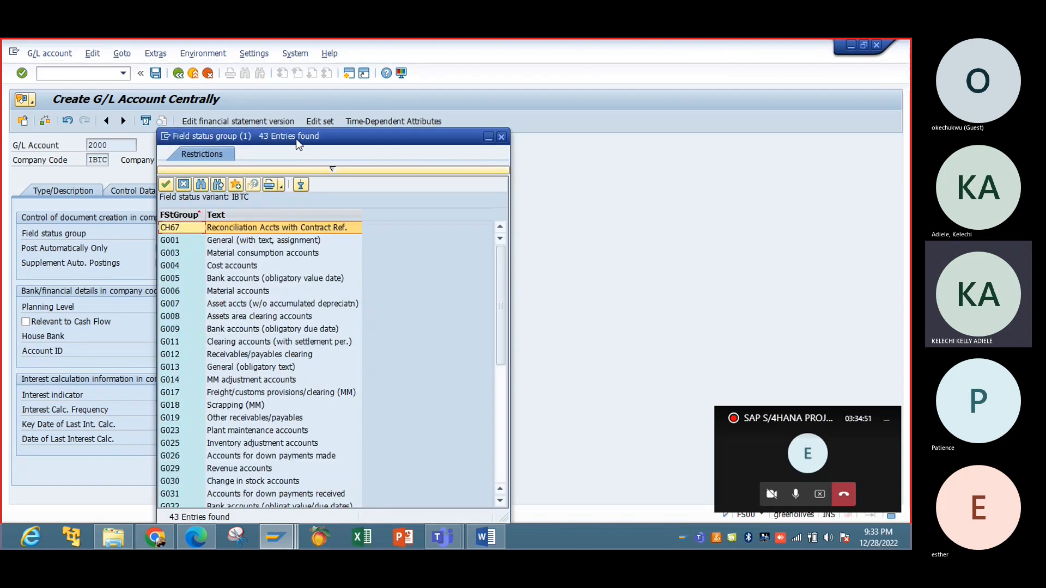
left_click_drag(296, 138, 429, 143)
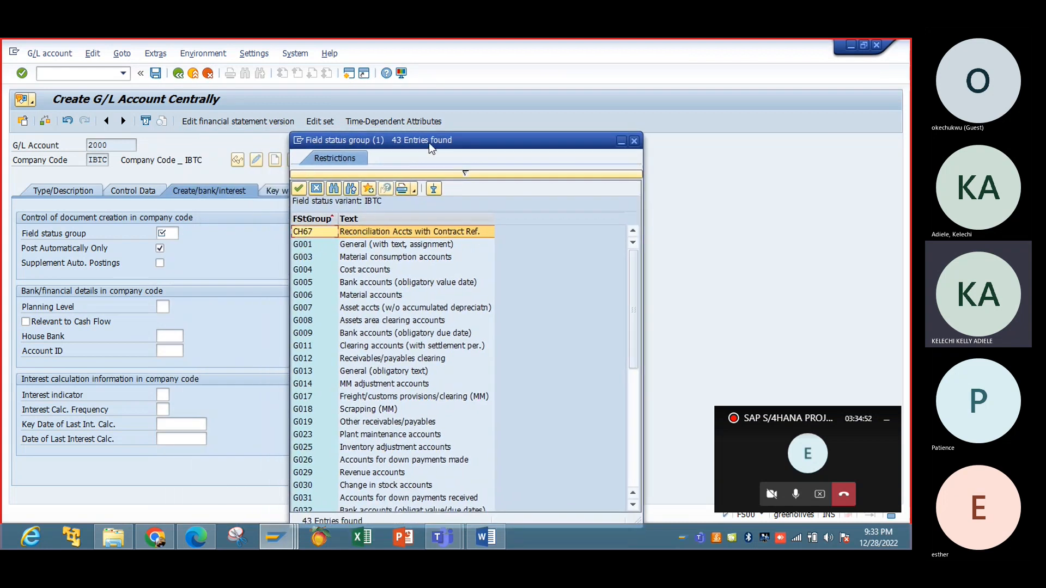
double_click(378, 246)
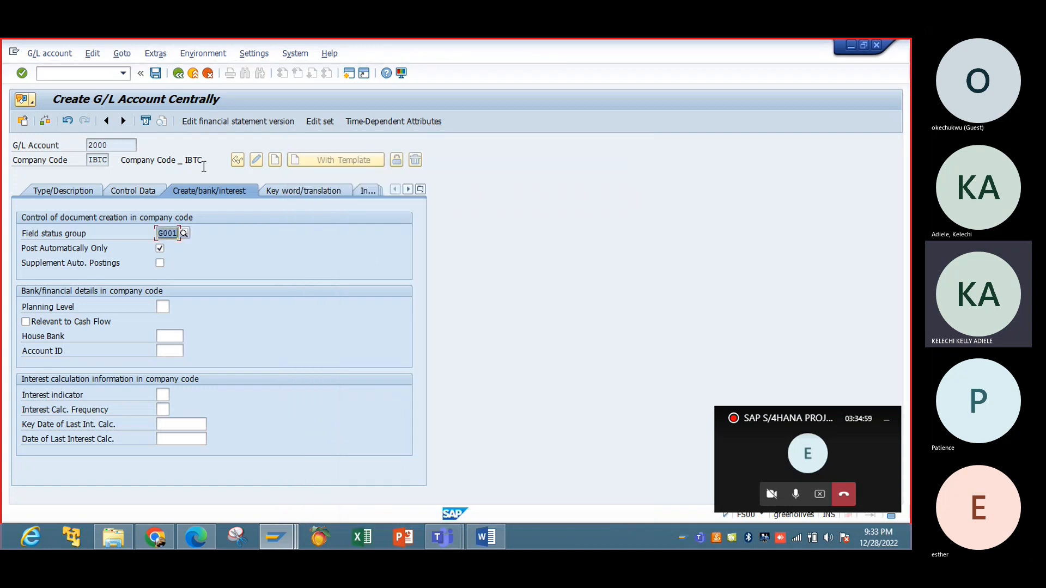
Mark account 2000 as relevant to cash flow and save it.
left_click(157, 76)
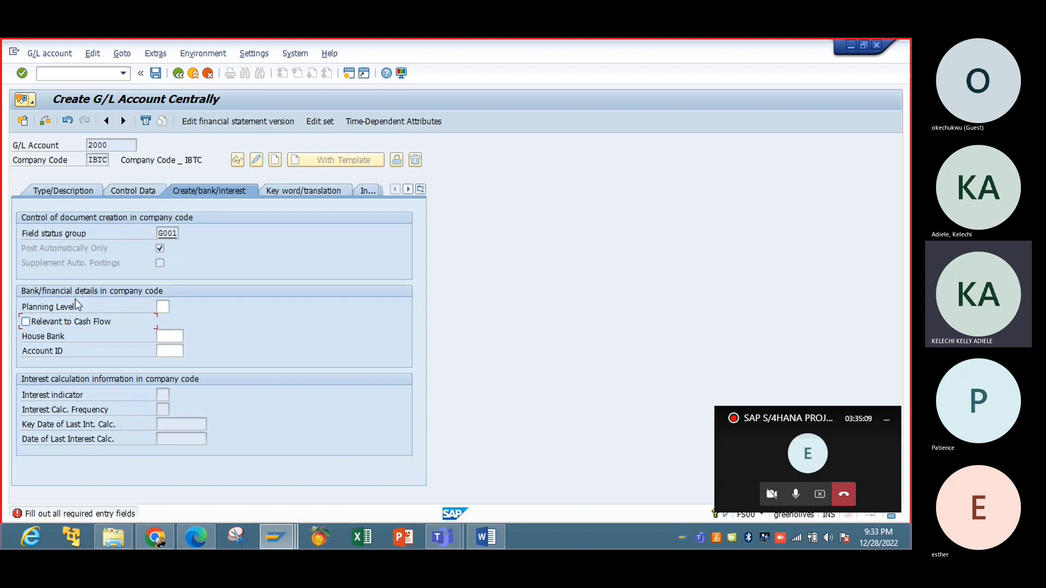
left_click(129, 191)
key("space")
left_click(156, 74)
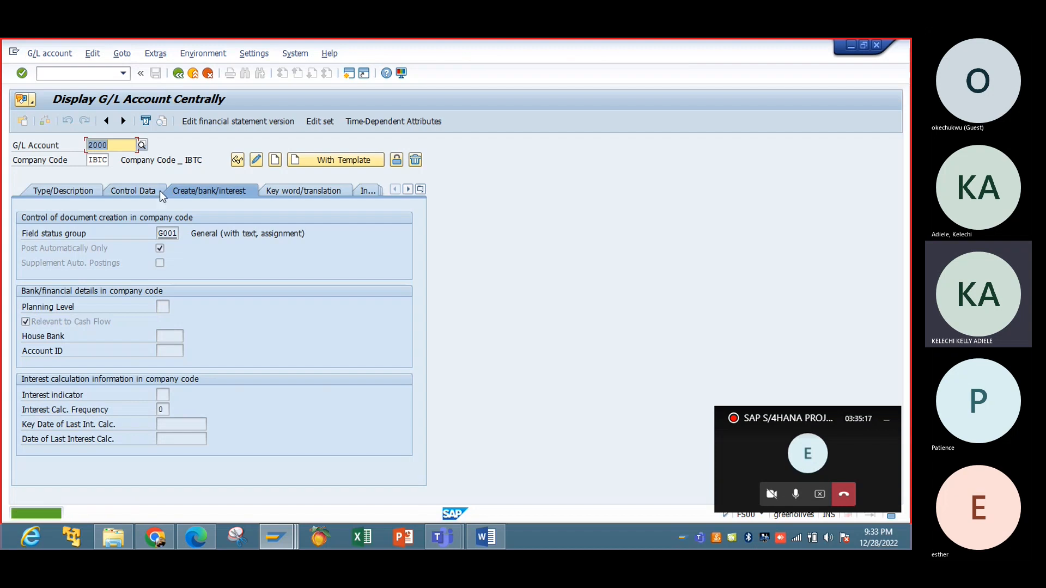
Replace the G/L account number with 2001 and start creating that account in company code IBTC.
left_click(96, 191)
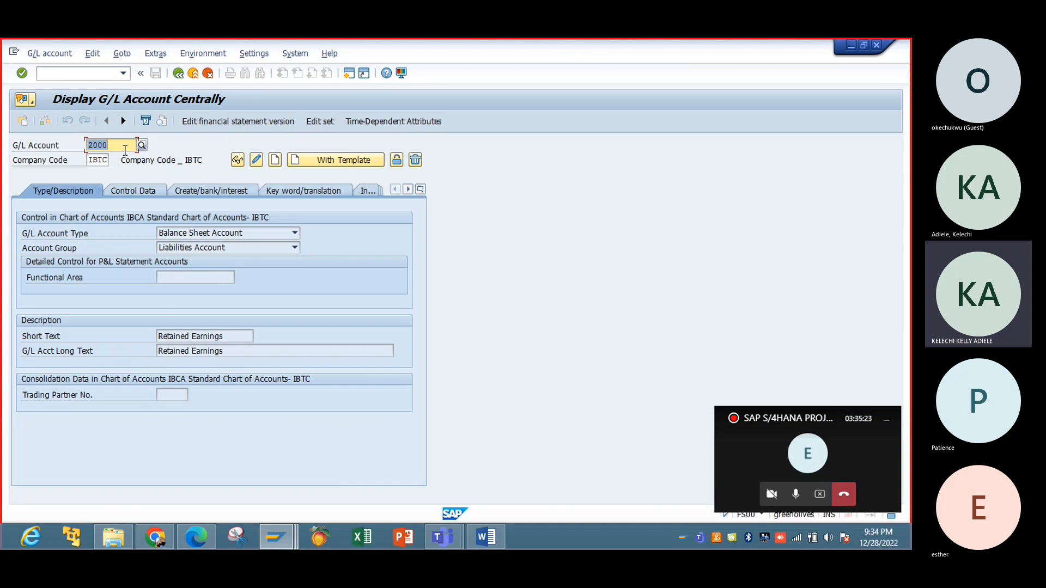
key("BackSpace")
type("3")
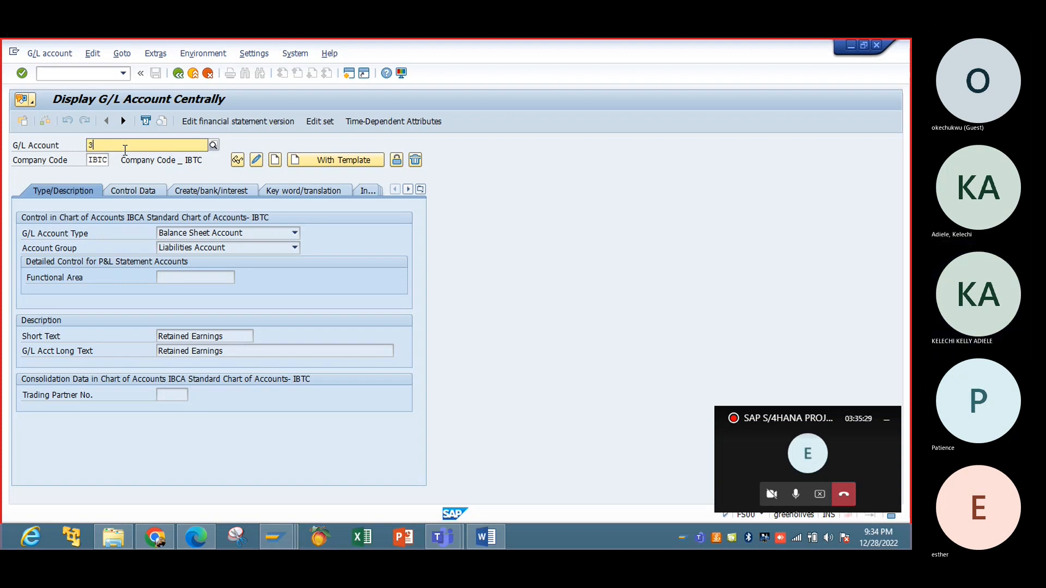
key("BackSpace")
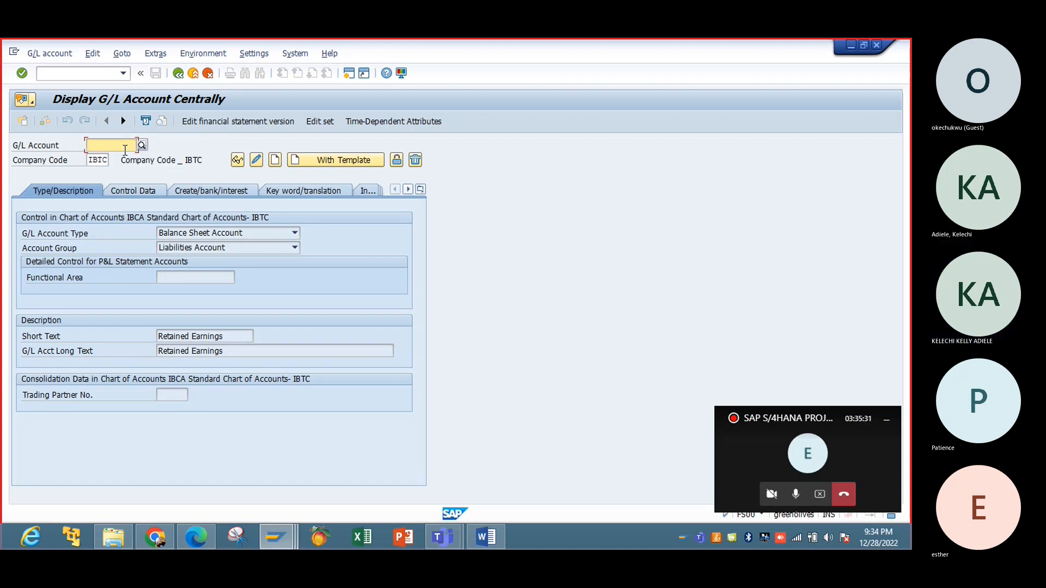
type("2001")
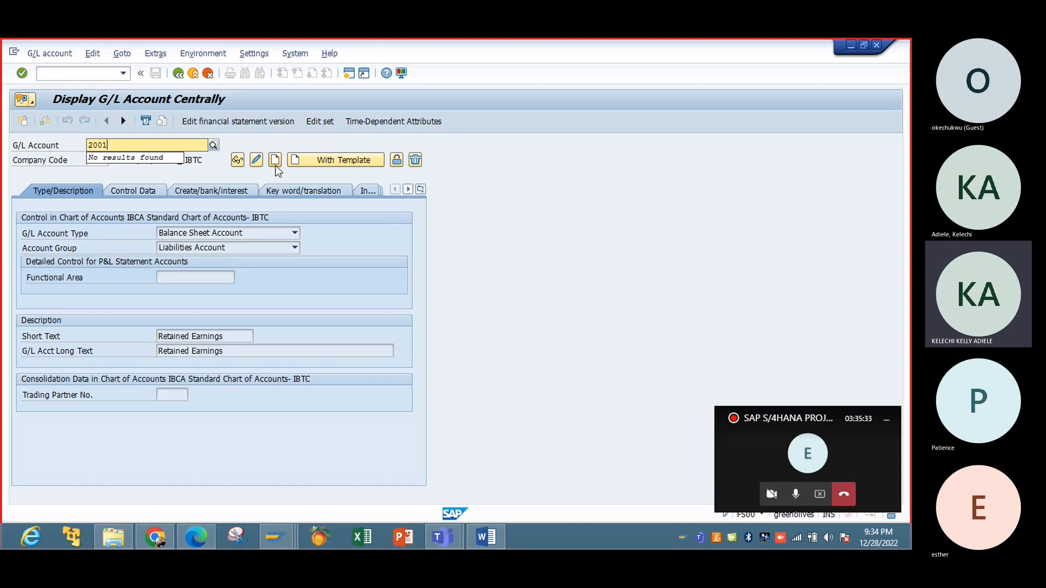
left_click(275, 162)
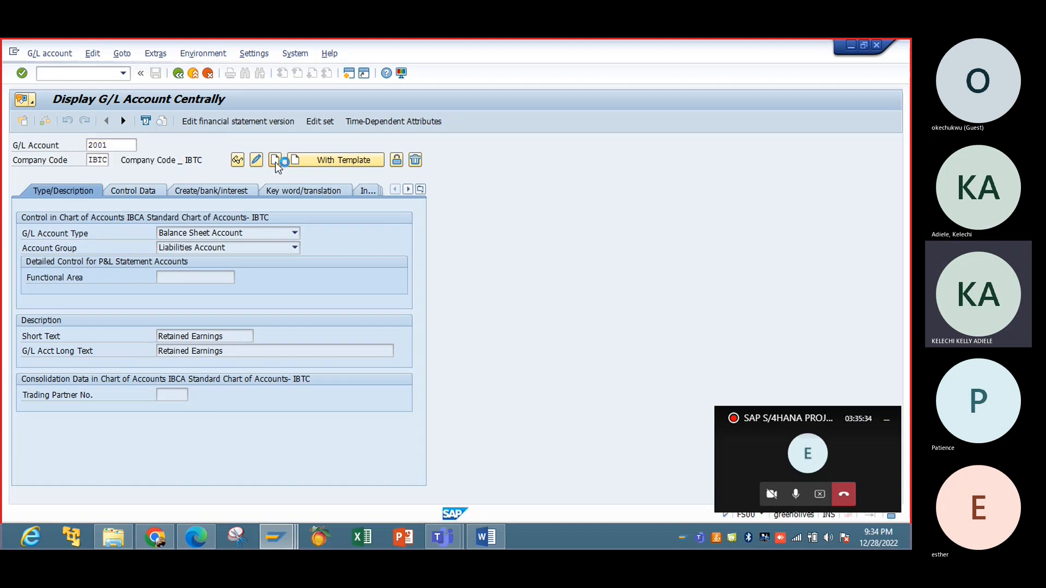
Set account 2001's type to Balance Sheet Account and its account group to Liabilities Account.
left_click(295, 233)
left_click(269, 246)
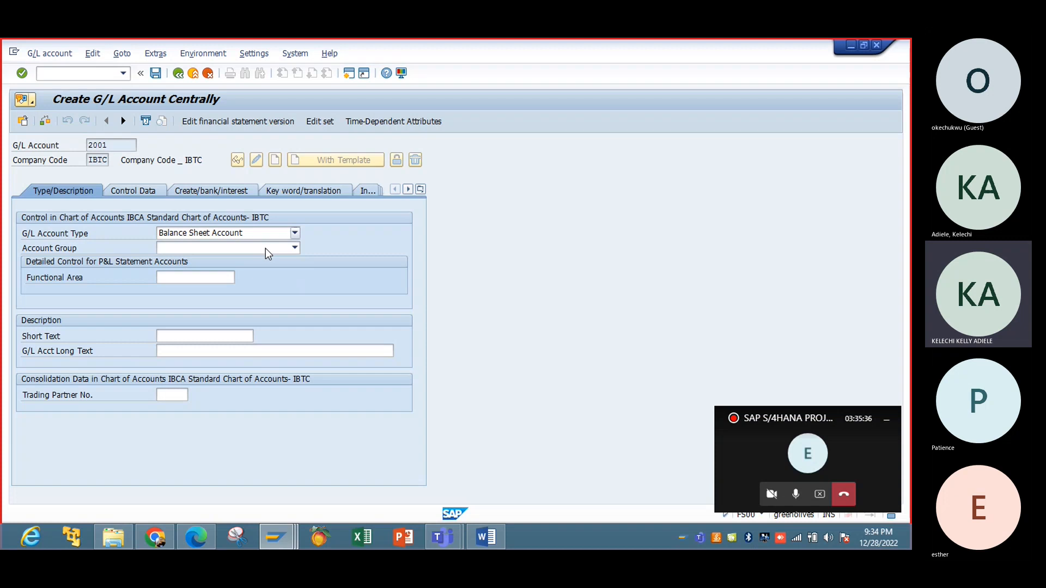
left_click(295, 248)
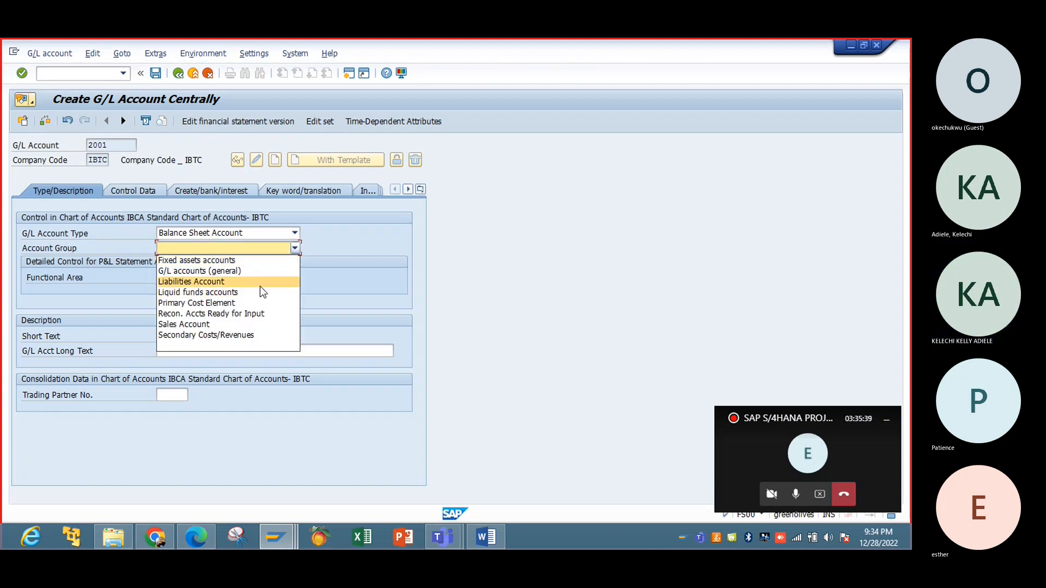
left_click(261, 279)
Enter Loan as the short text and Loan Account as the long text of account 2001.
left_click(234, 334)
type("Lo")
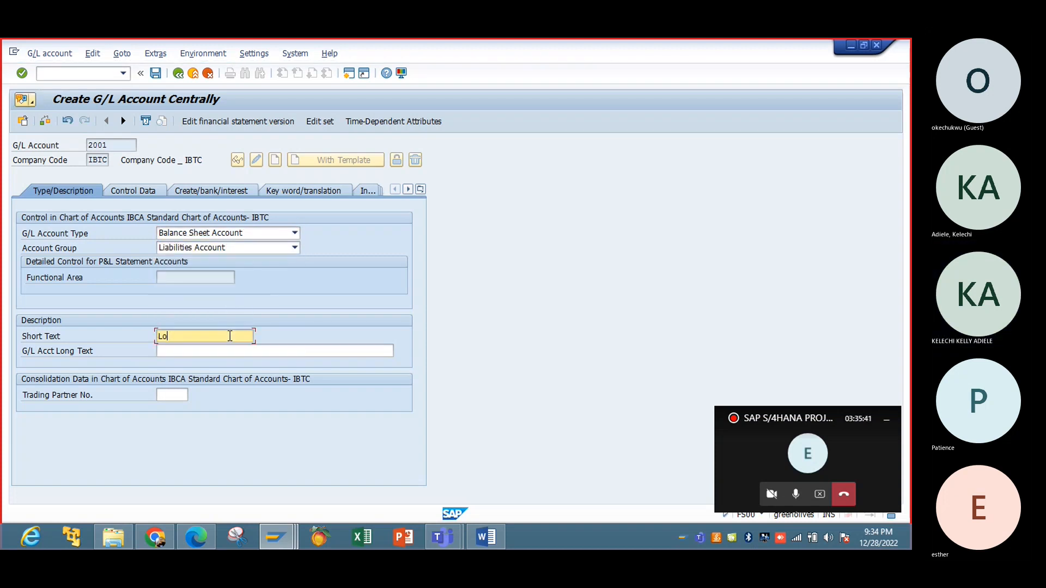
type("an")
key("Tab")
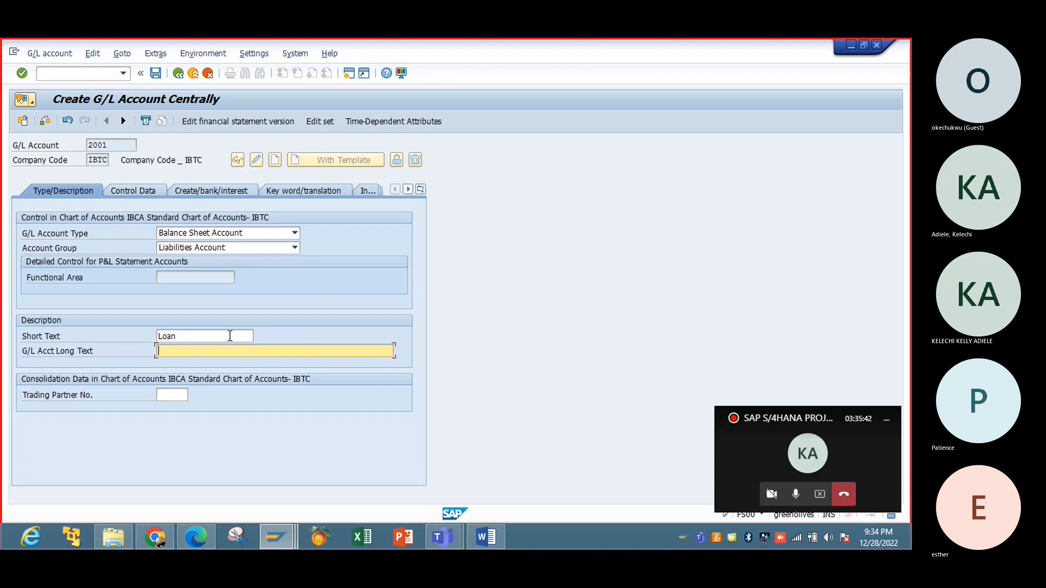
type("Loan Account")
Enable balances in local currency only for account 2001 and set its sort key to 002 (Doc.no., fiscal year).
left_click(140, 190)
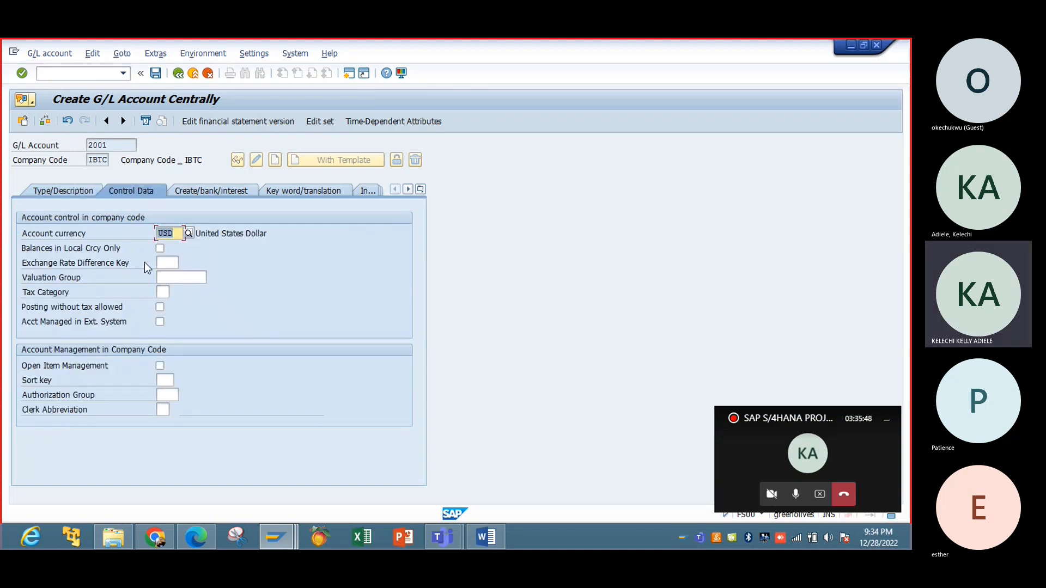
left_click(160, 248)
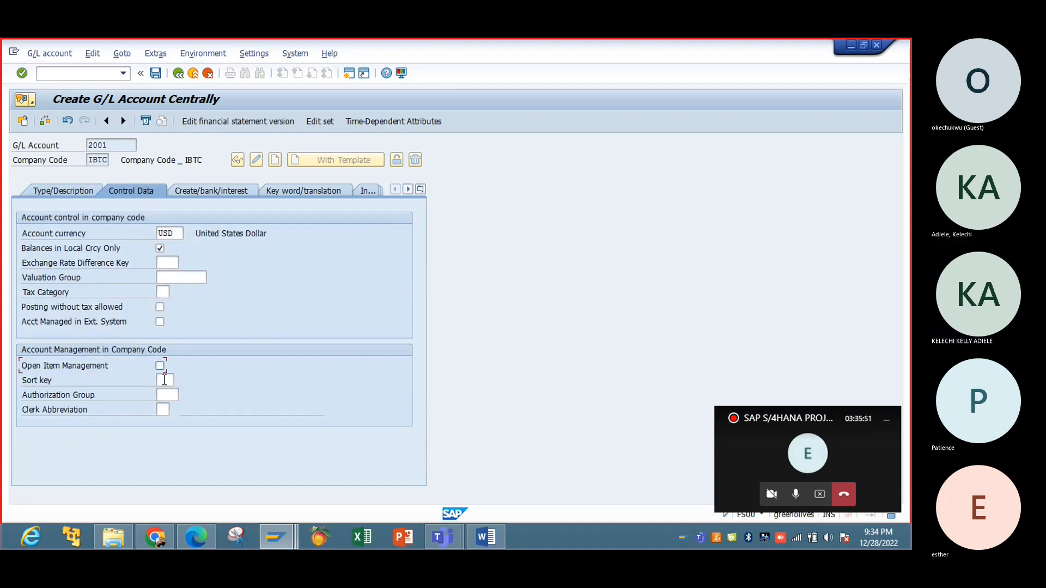
left_click(164, 381)
type("002")
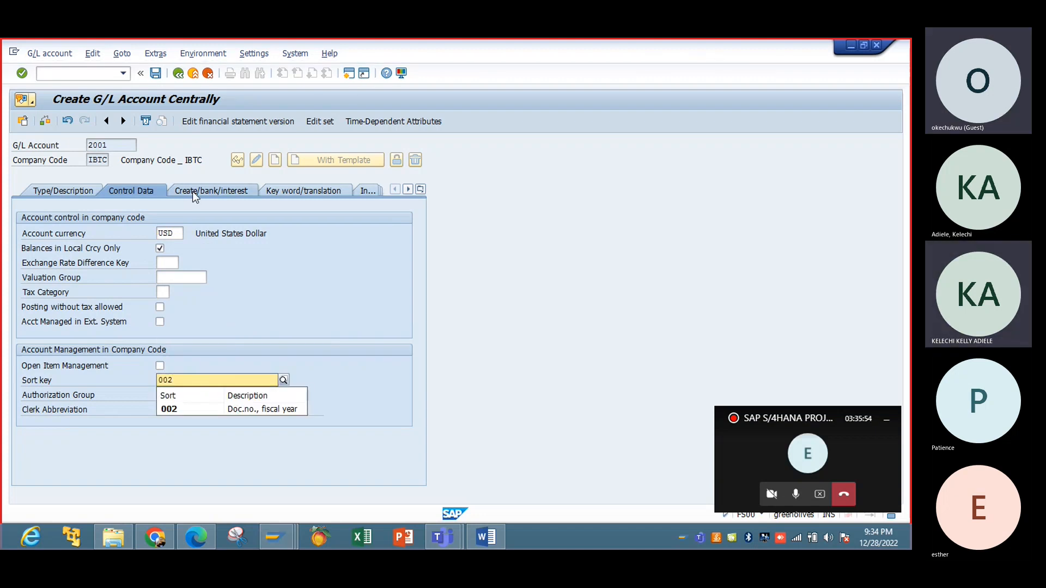
left_click(231, 407)
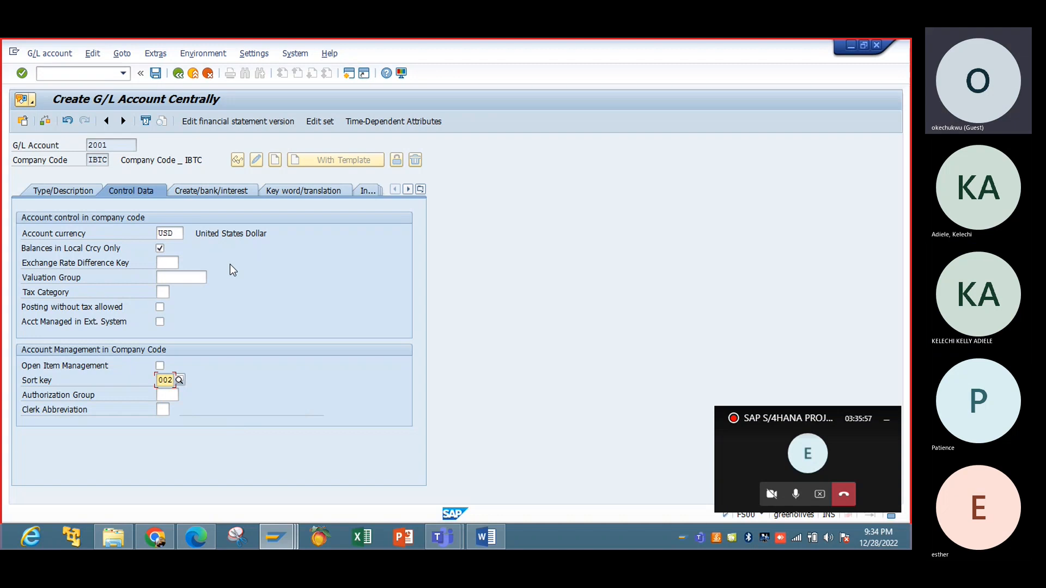
Assign field status group G001 to account 2001, mark it as relevant to cash flow and save it.
left_click(232, 191)
key("BackSpace")
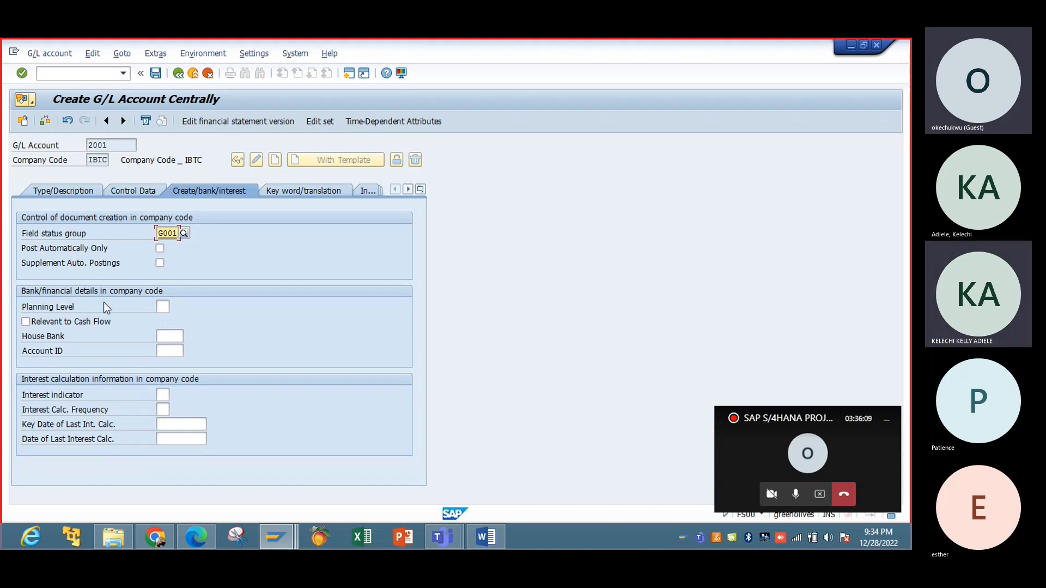
left_click(87, 323)
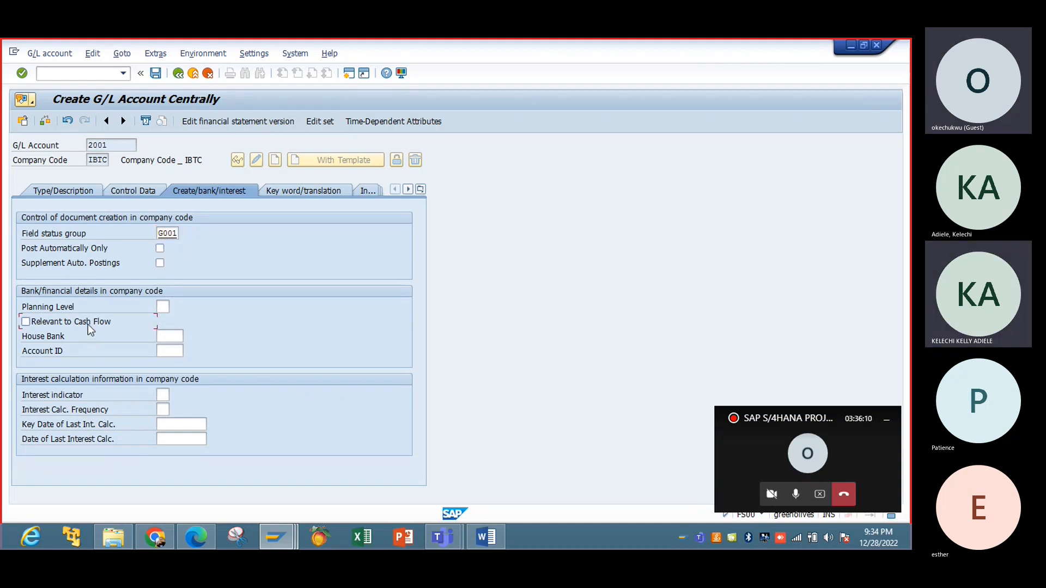
left_click(155, 73)
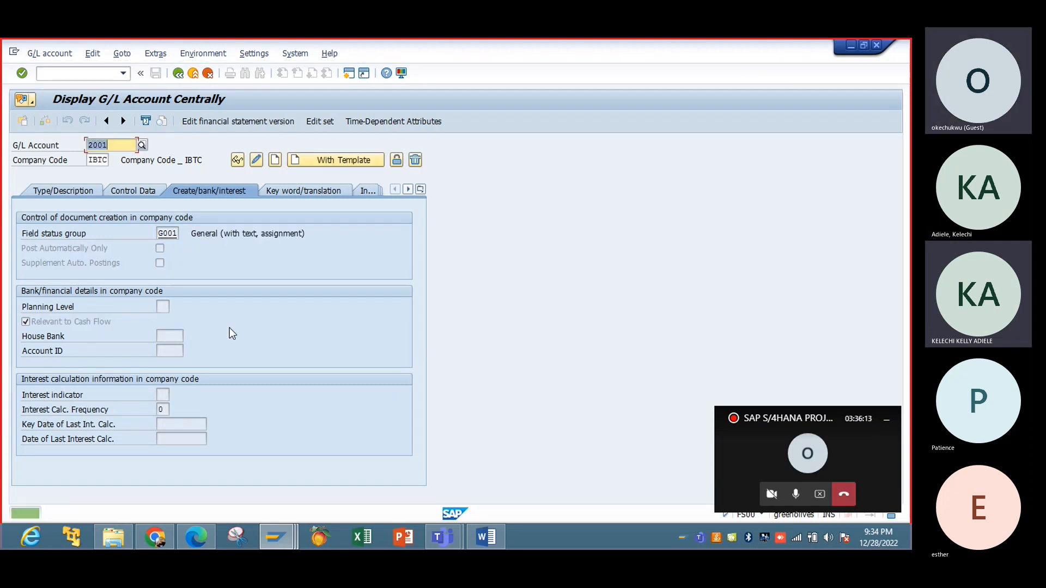
Replace the G/L account number with 3000 and start creating that account in company code IBTC.
left_click(93, 188)
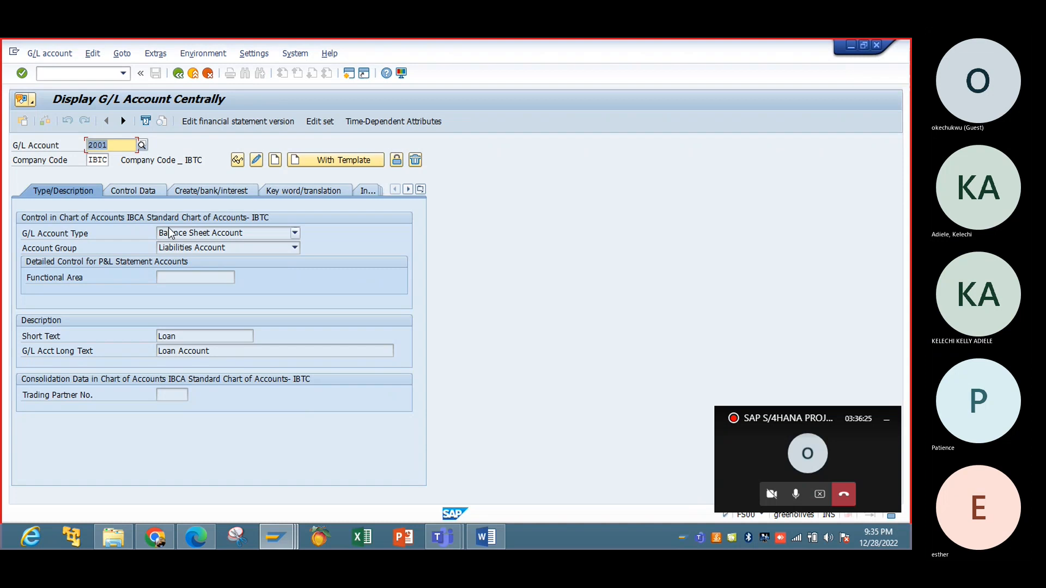
key("Delete")
type("3000")
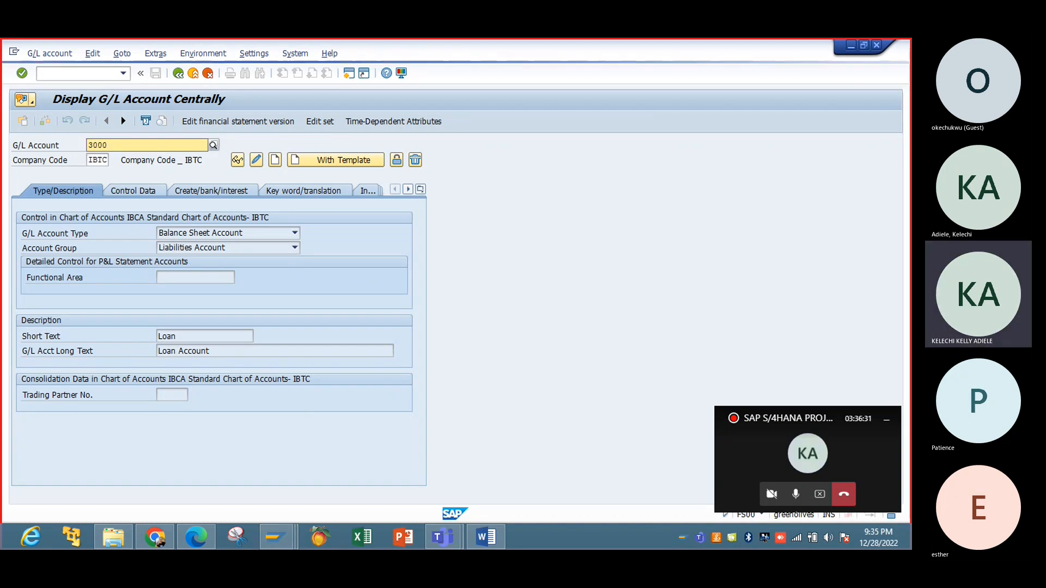
key("Tab")
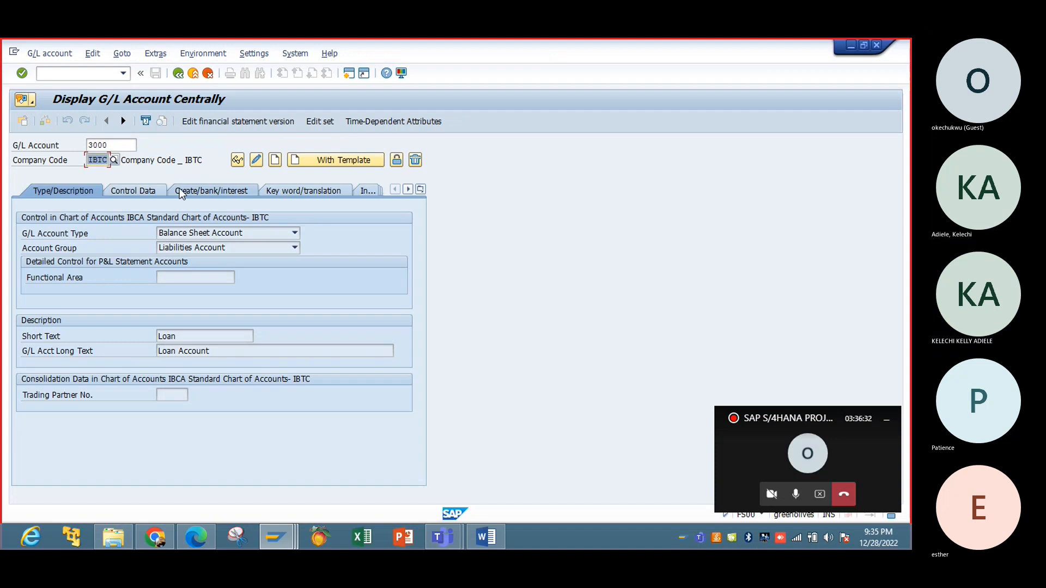
left_click(275, 160)
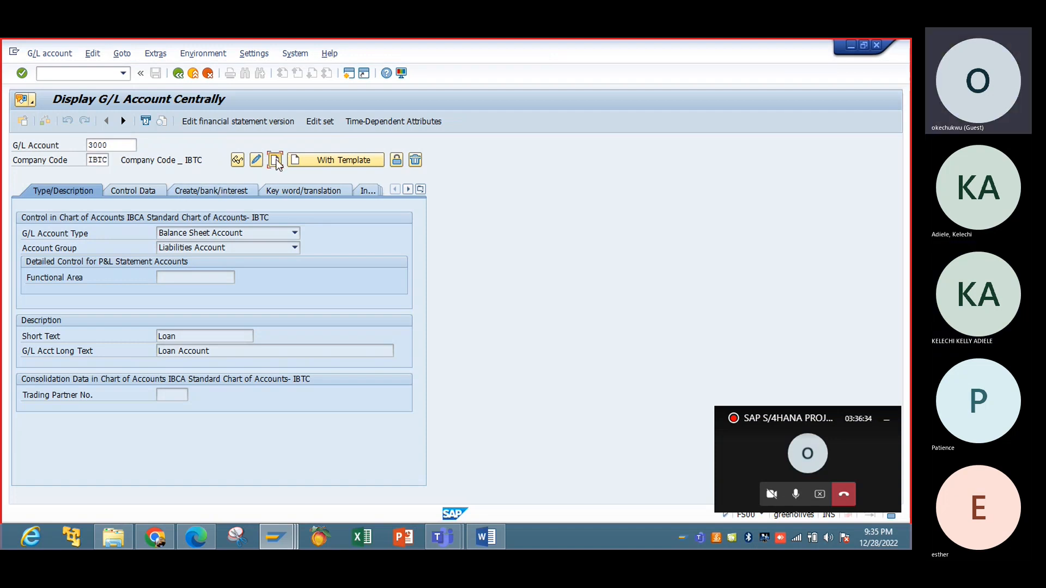
Set account 3000's type to Nonoperating Expense or Income and its account group to Sales Account.
left_click(295, 235)
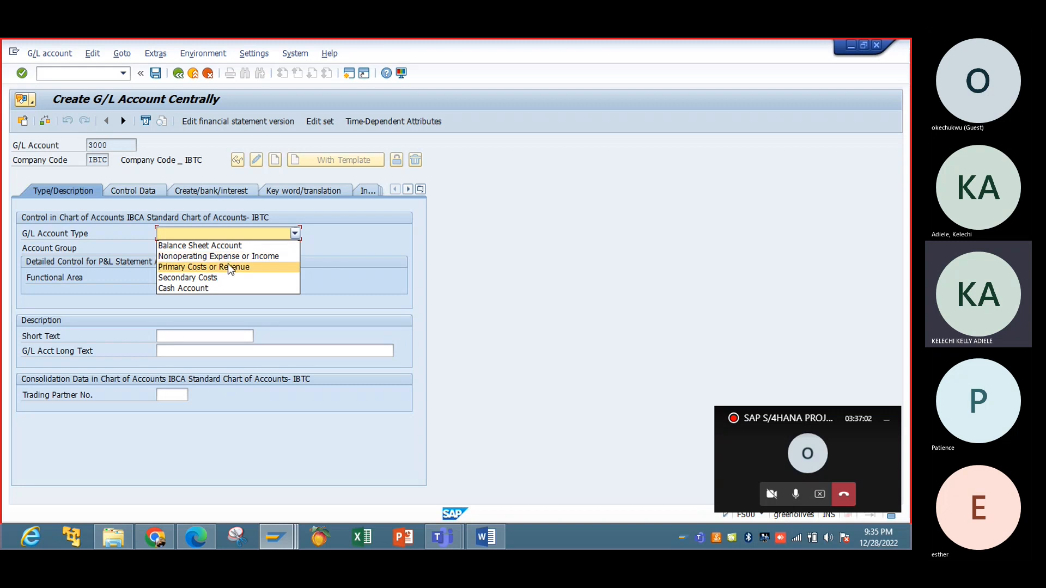
left_click(229, 257)
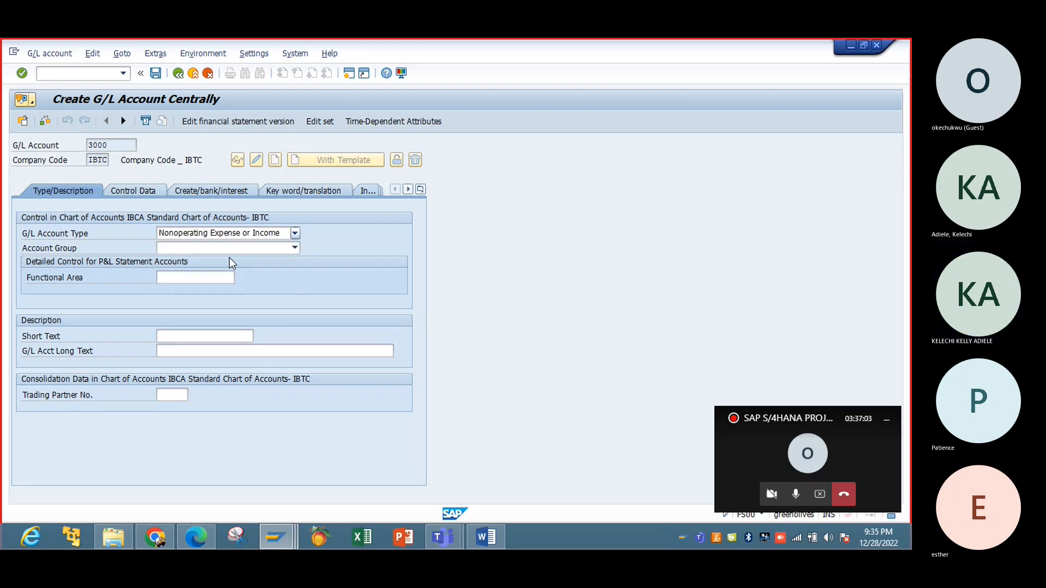
left_click(296, 248)
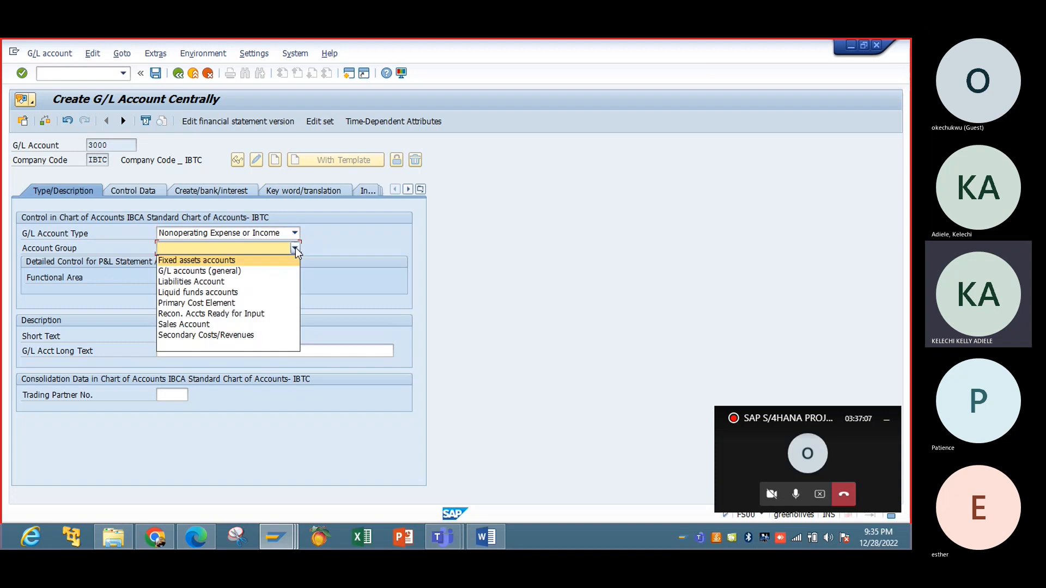
left_click(260, 271)
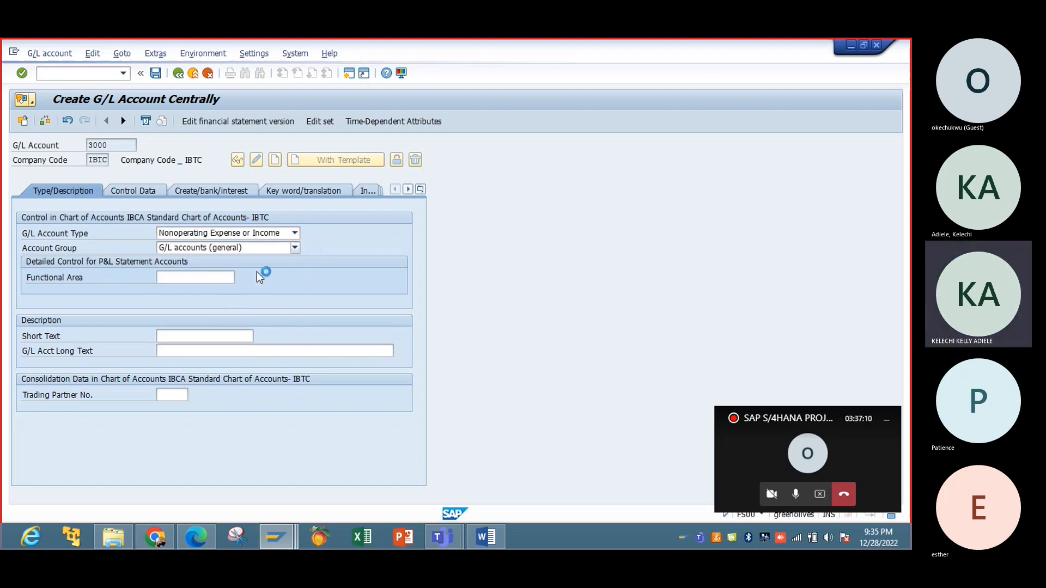
left_click(297, 251)
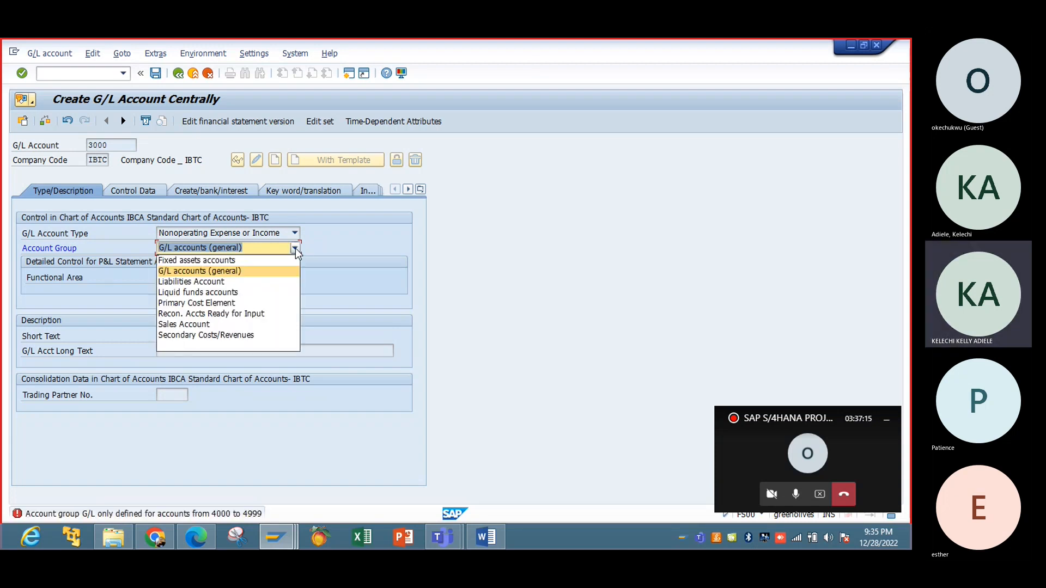
left_click(255, 324)
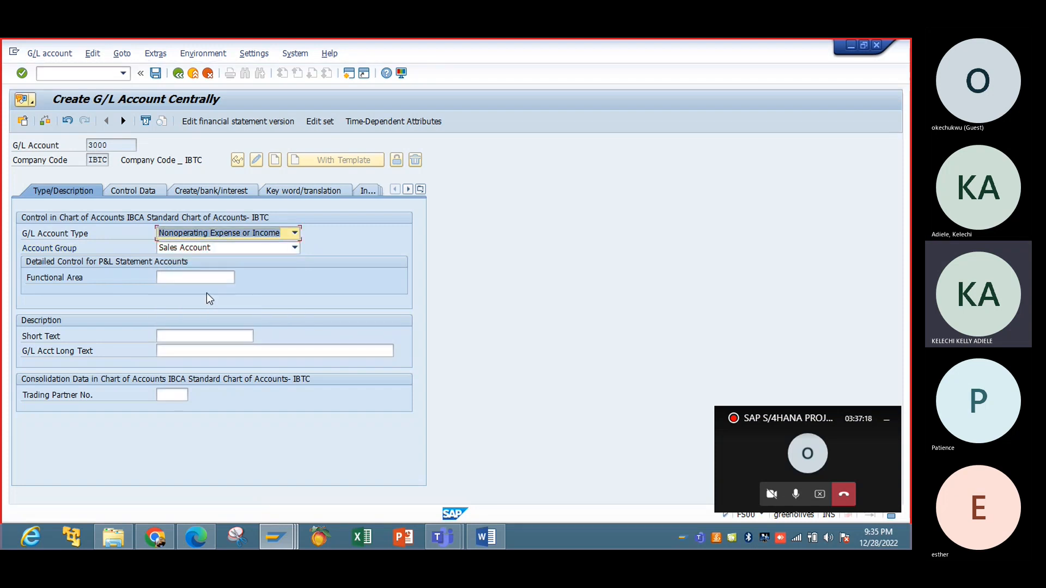
Enter Sales Account as the short text of account 3000.
left_click(197, 335)
type("Sale")
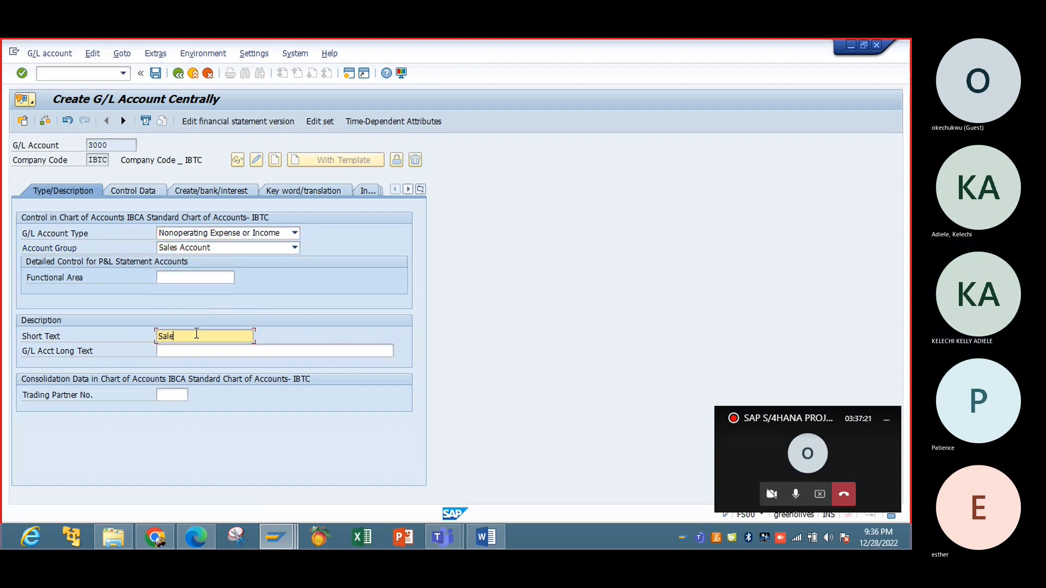
type("s Account")
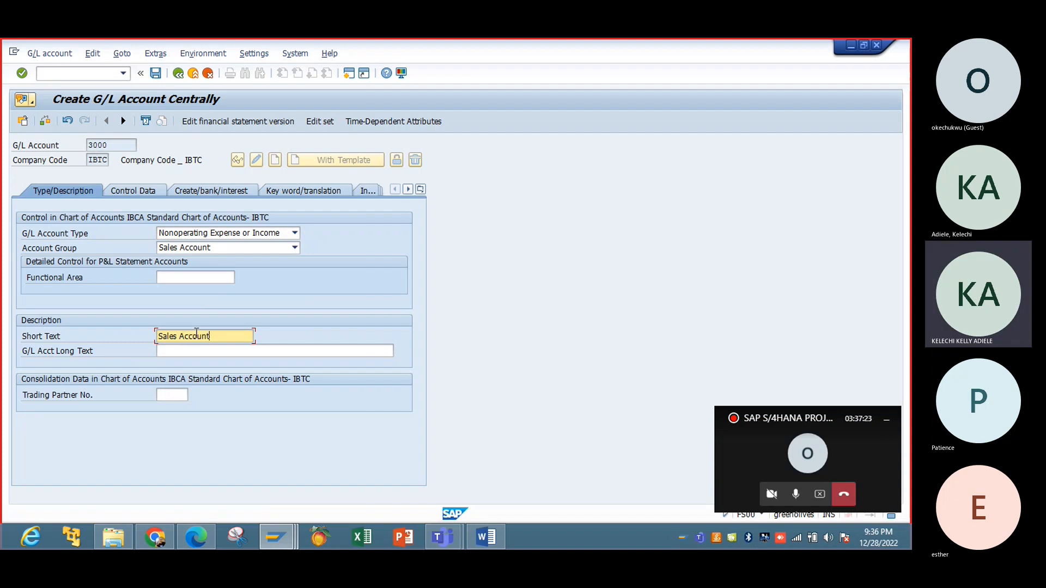
Enter Sales Account as the G/L account long text of account 3000.
key("Tab")
type("Sa")
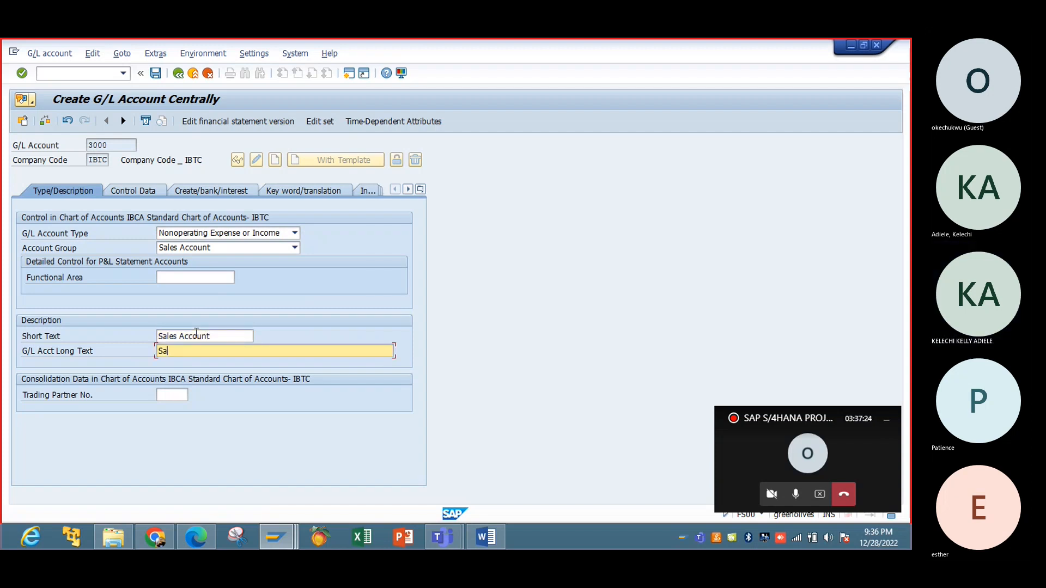
type("les Acco")
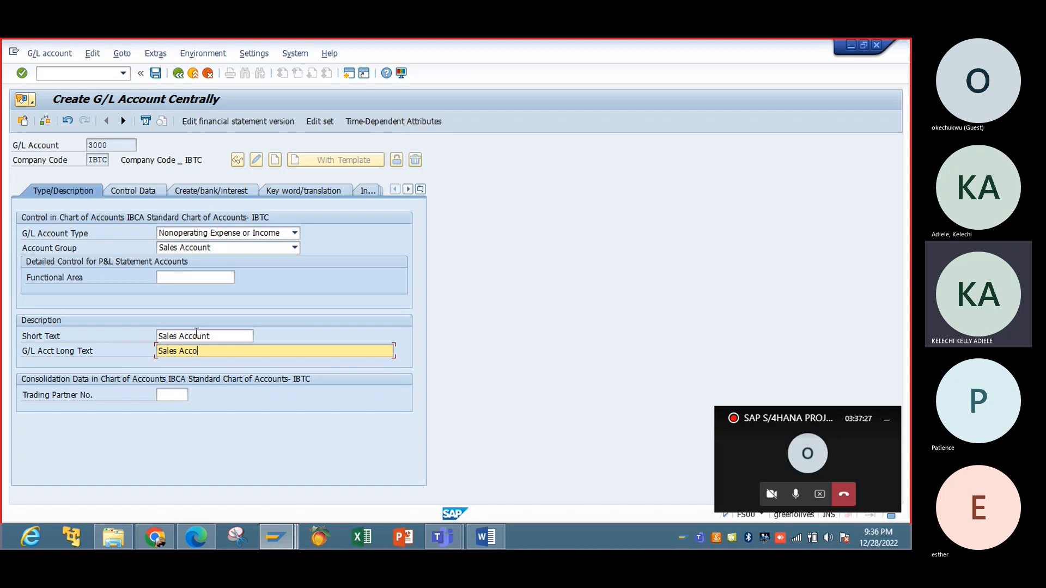
type("unt")
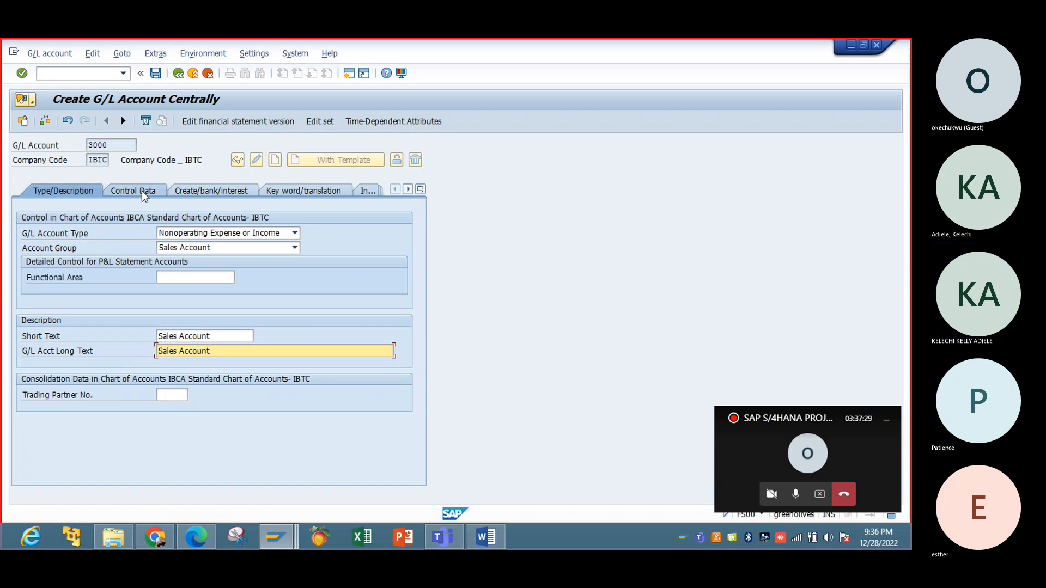
Restrict account 3000 to balances in local currency only and set its sort key to 002 (Doc.no., fiscal year).
left_click(142, 190)
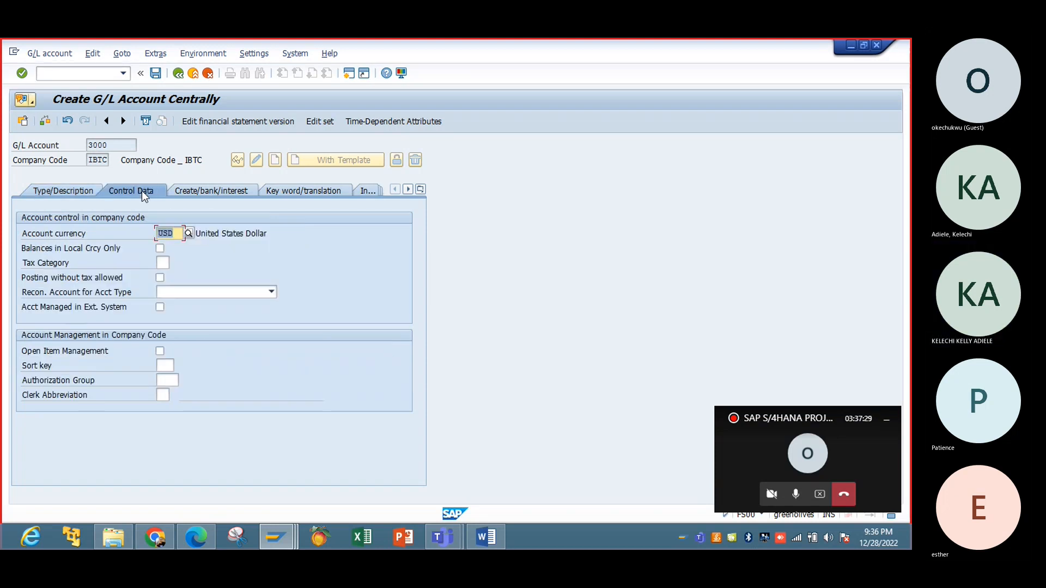
left_click(159, 248)
left_click(167, 366)
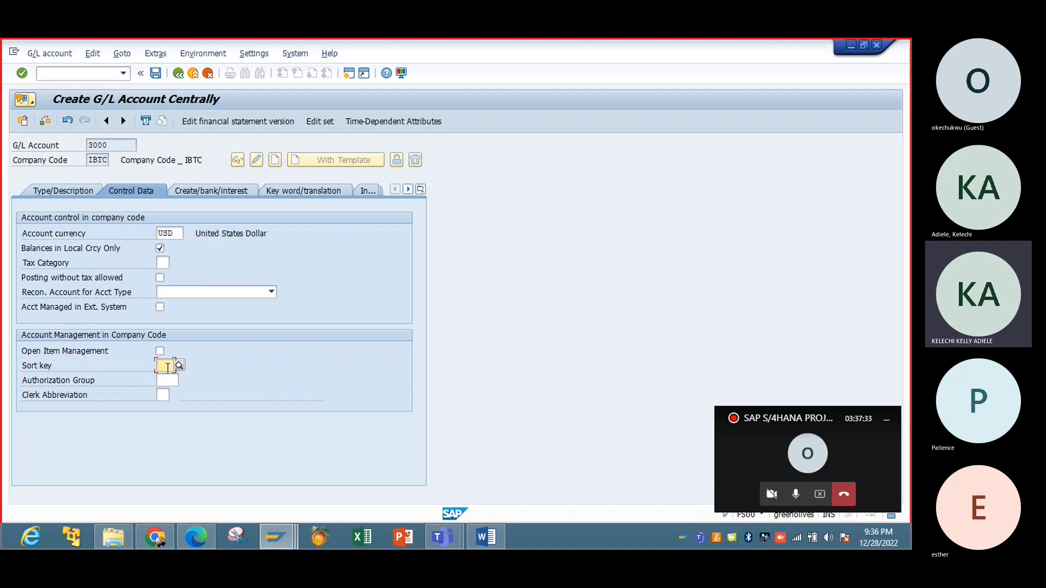
type("002")
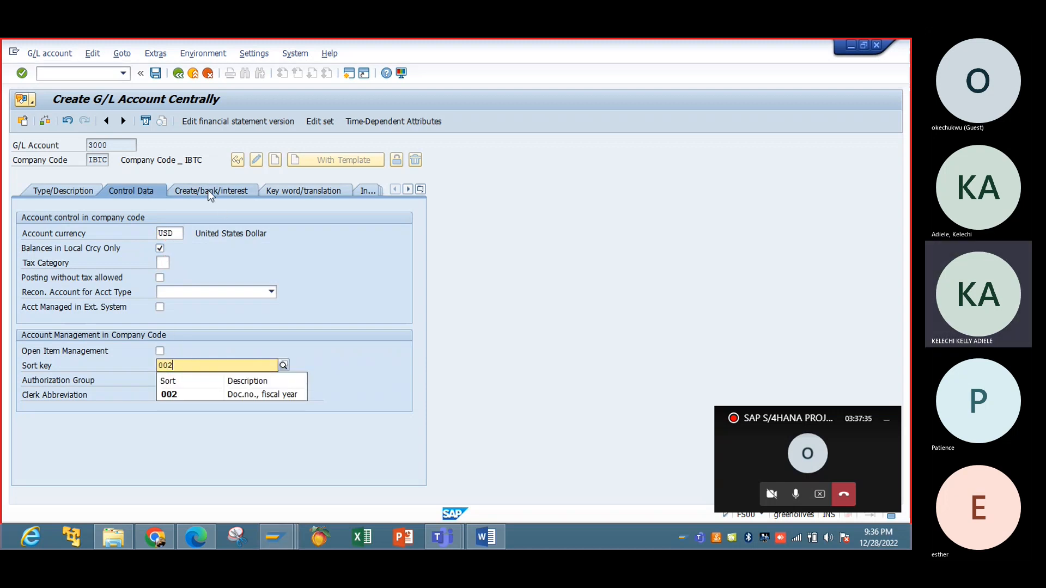
left_click(228, 393)
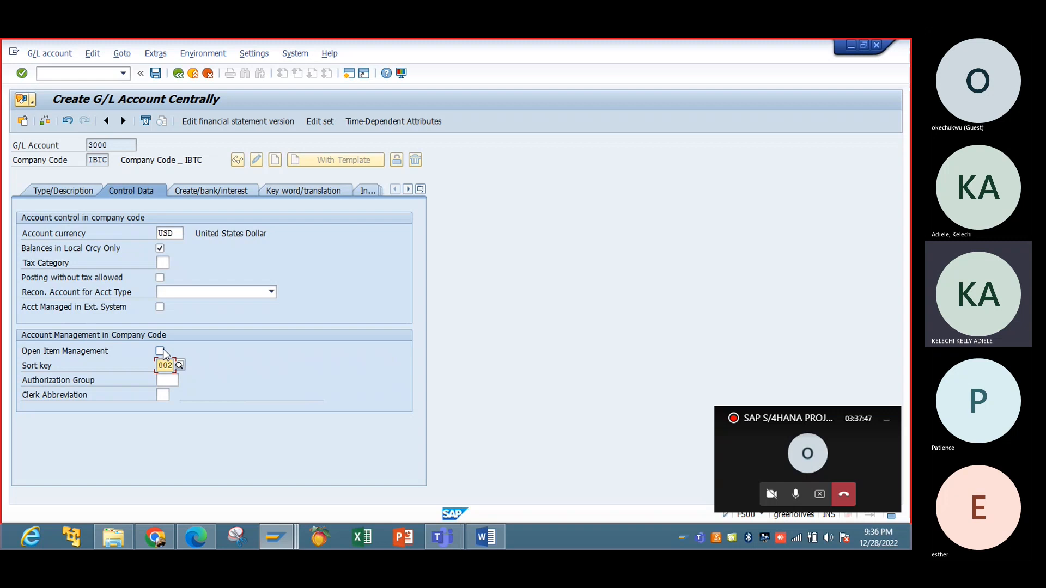
Assign field status group G029 (Revenue accounts) to account 3000 and save the account.
left_click(205, 188)
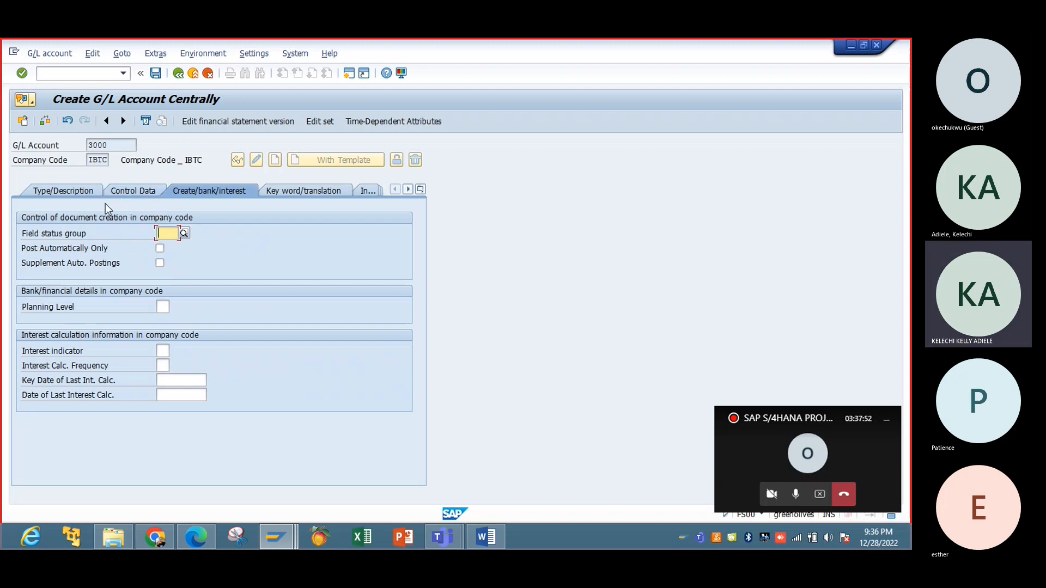
left_click(184, 233)
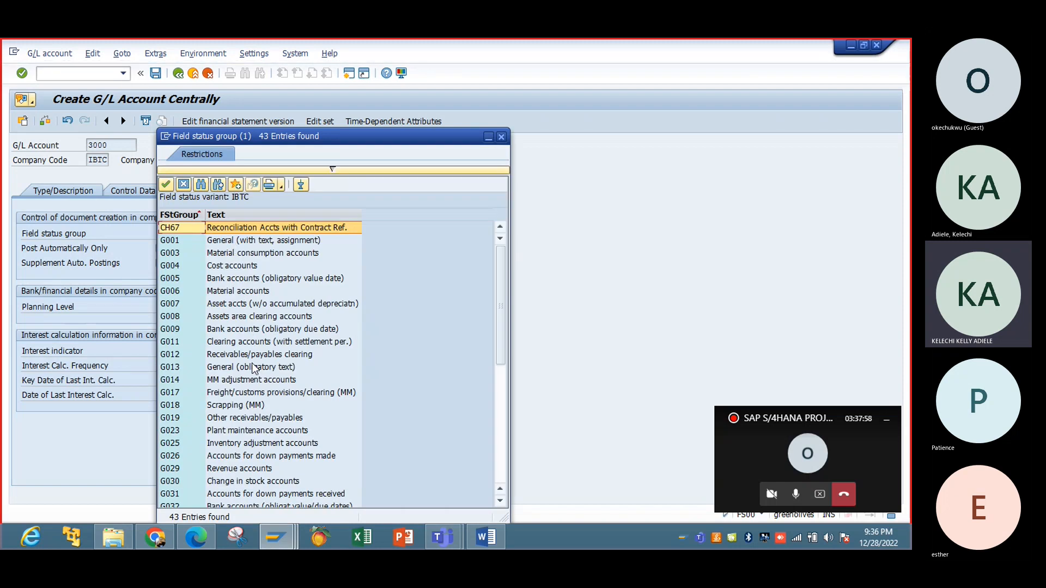
double_click(256, 469)
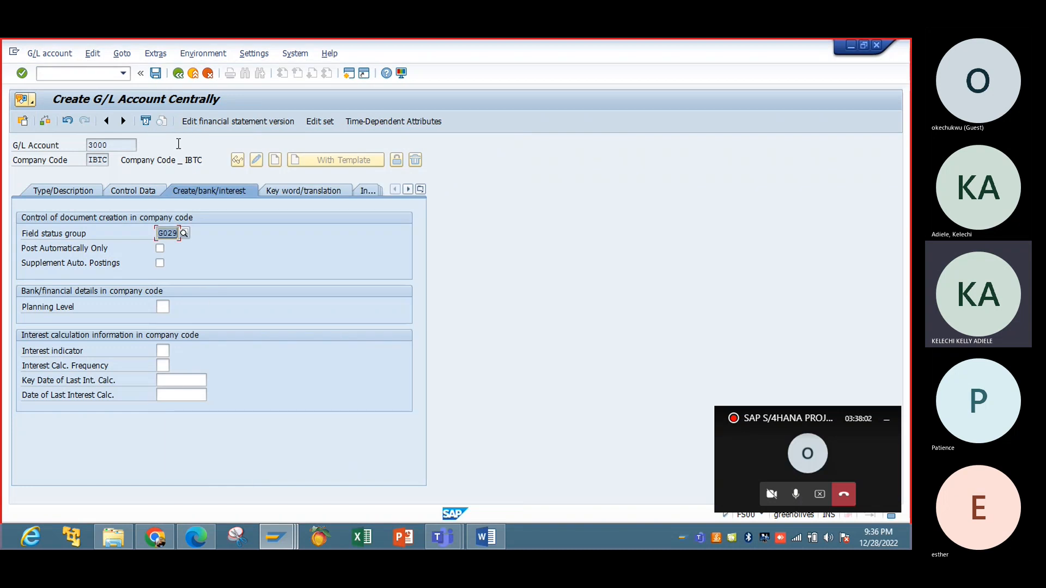
left_click(157, 73)
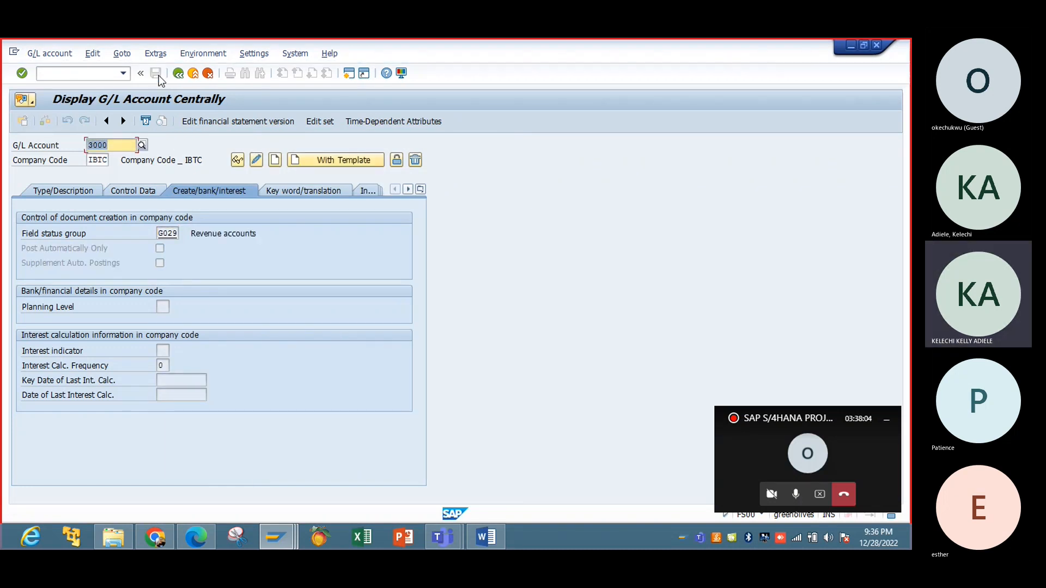
Replace the G/L account number with 4000 and start creating that account in company code IBTC.
left_click(88, 190)
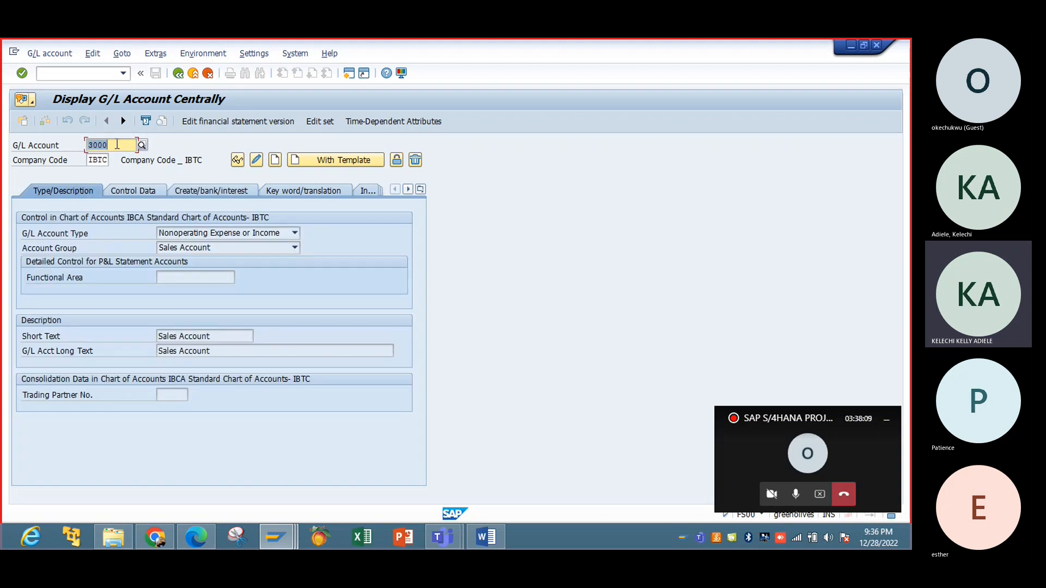
type("4000")
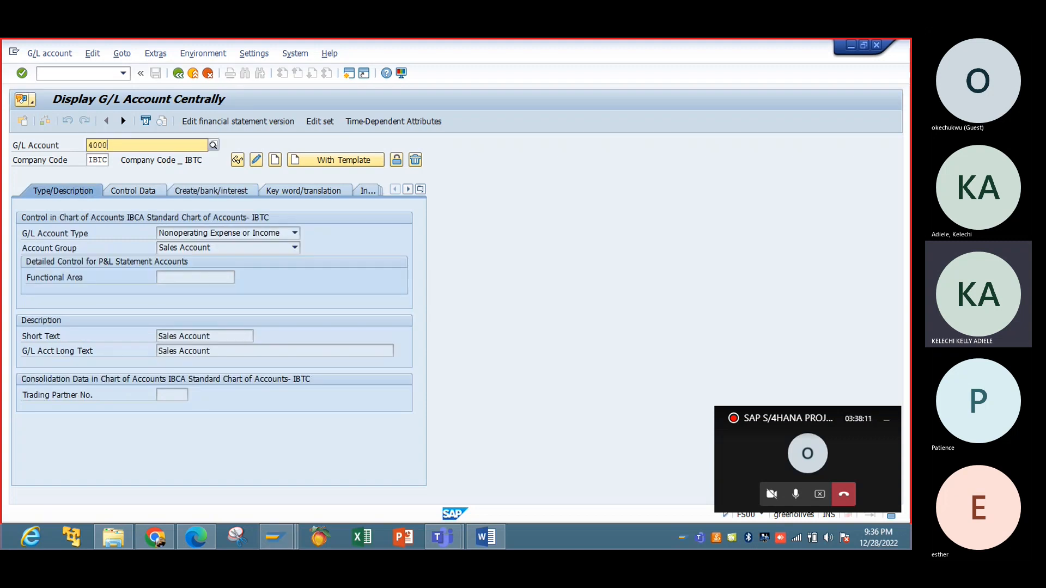
left_click(250, 157)
Set account 4000's type to Nonoperating Expense or Income and its account group to G/L accounts (general).
left_click(297, 232)
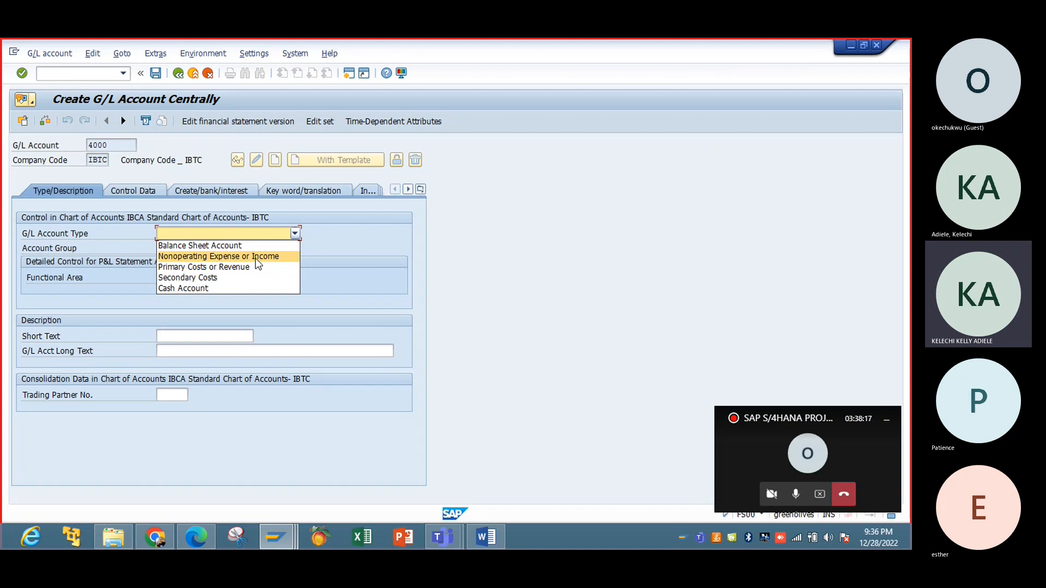
left_click(257, 258)
left_click(296, 247)
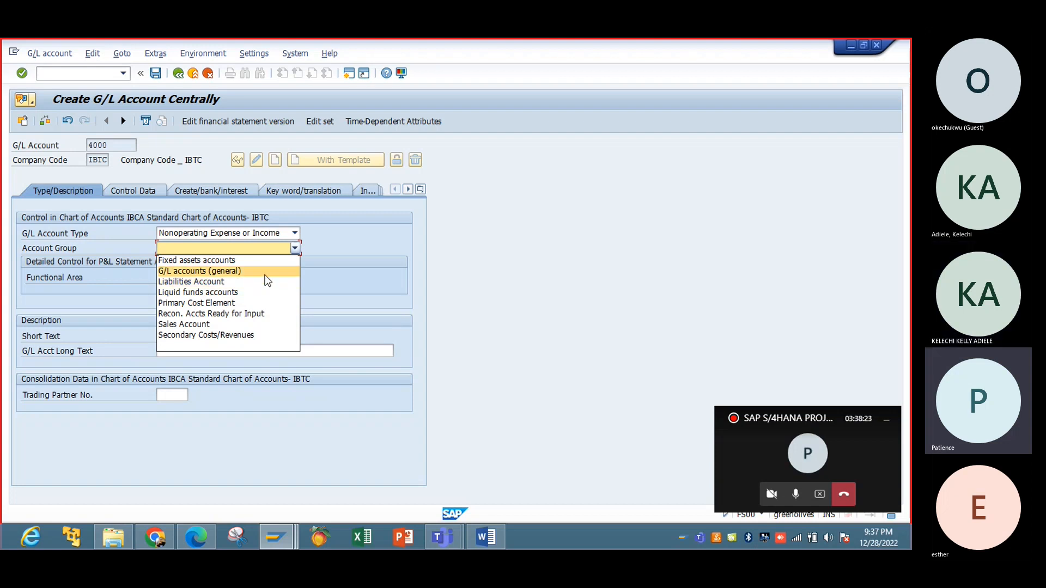
left_click(265, 272)
left_click(213, 336)
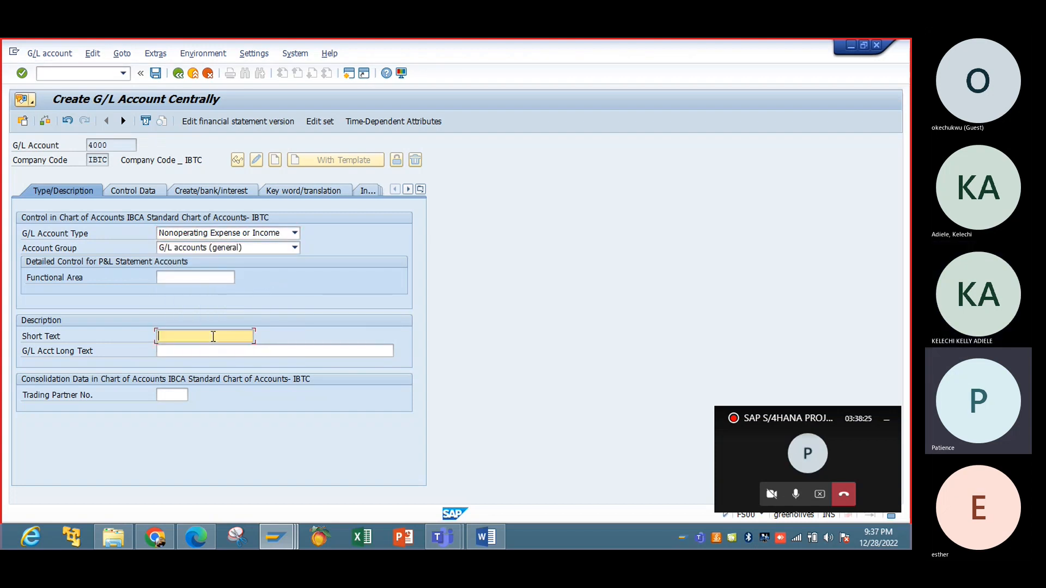
type("Expenses")
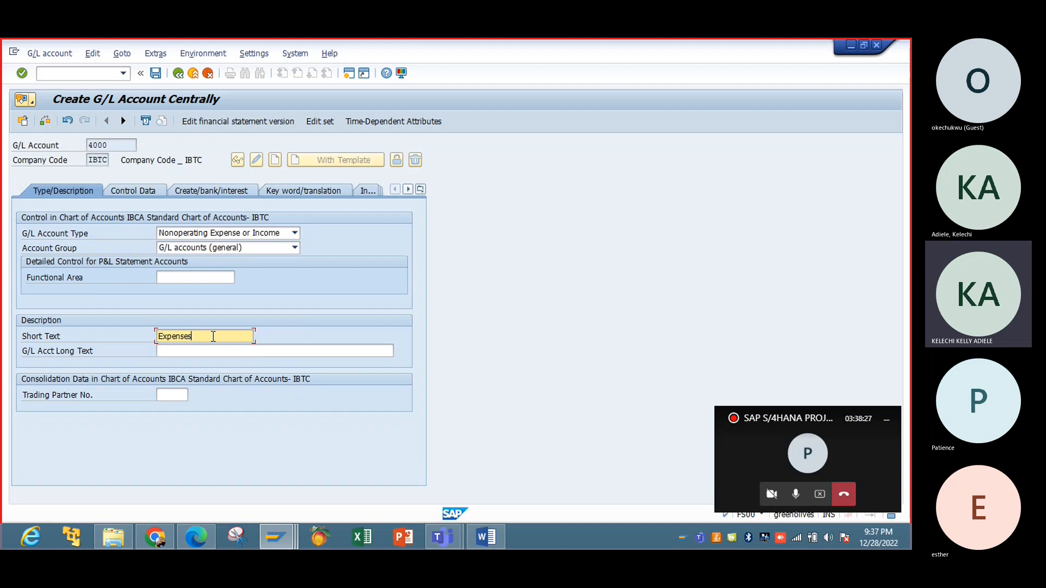
key("BackSpace")
key("BackSpace")
key("BackSpace")
key("BackSpace")
key("BackSpace")
key("BackSpace")
key("BackSpace")
key("BackSpace")
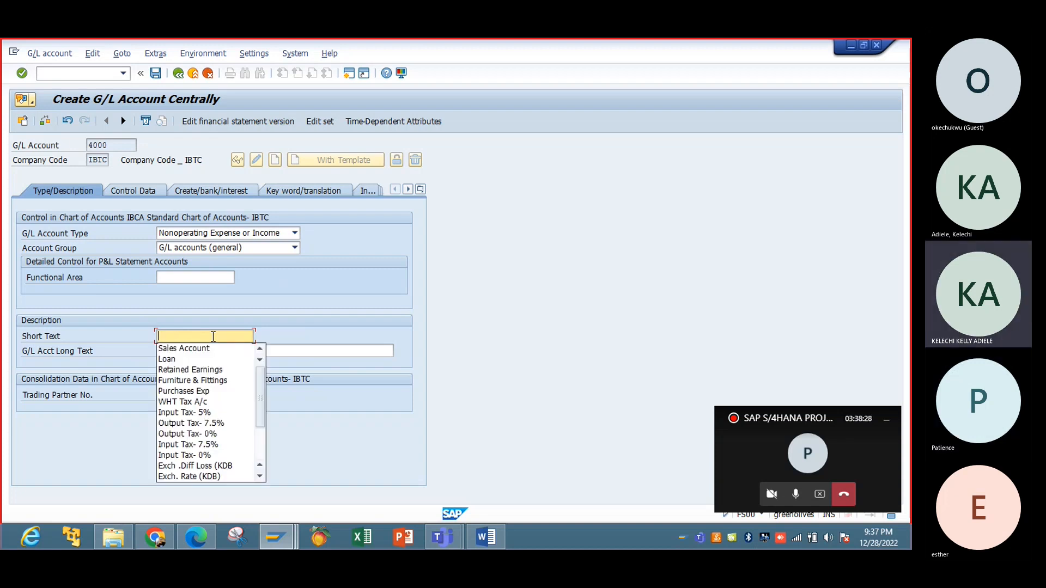
Enter "Repairs & Maint." as account 4000's short text and "Repairs & Maintenance" as its long text.
type("Rea")
key("BackSpace")
key("BackSpace")
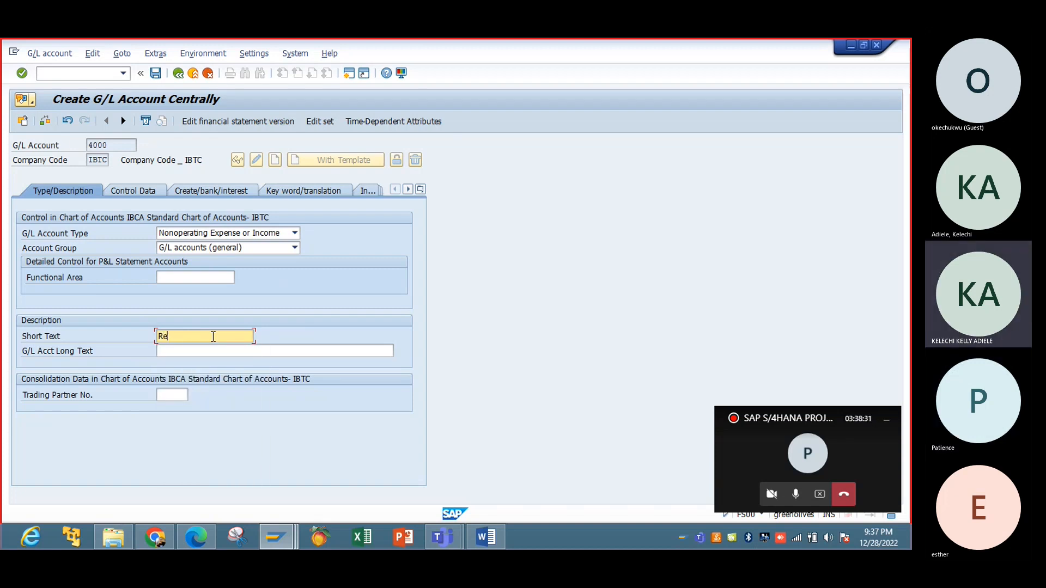
type("pairs & Maint")
key("Tab")
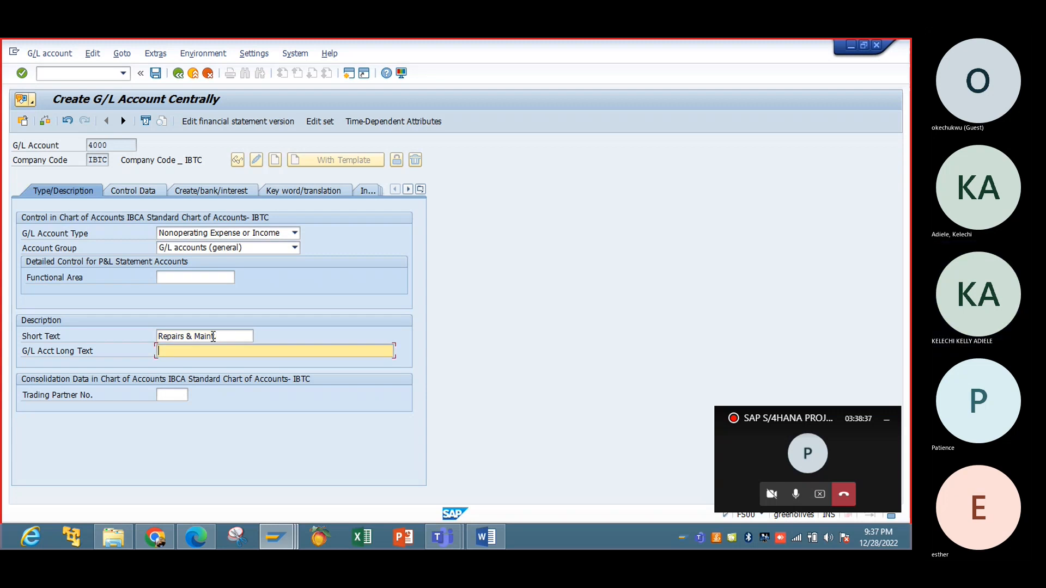
type("Repairs & Maintene")
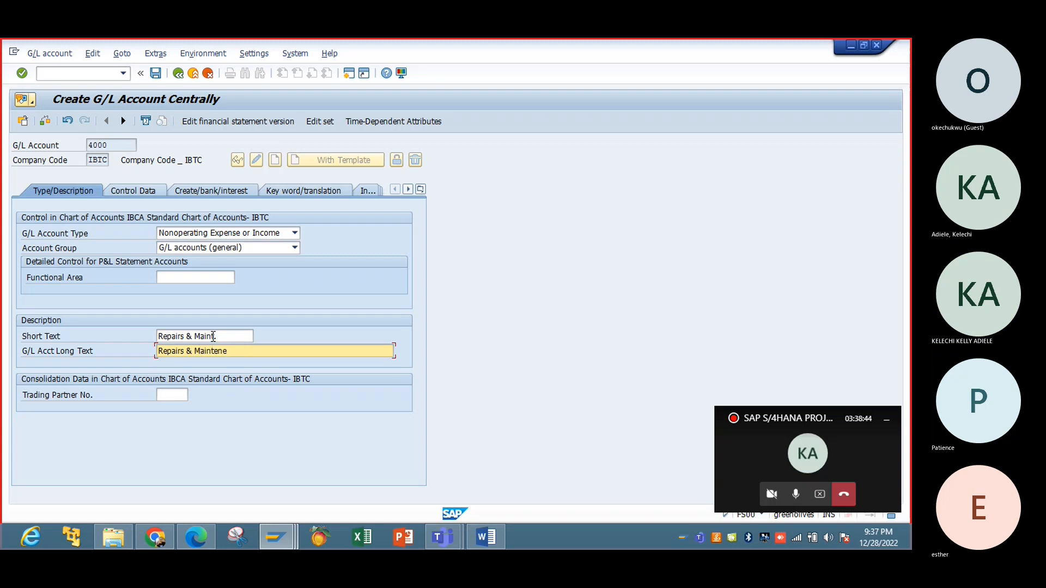
key("BackSpace")
type("ance")
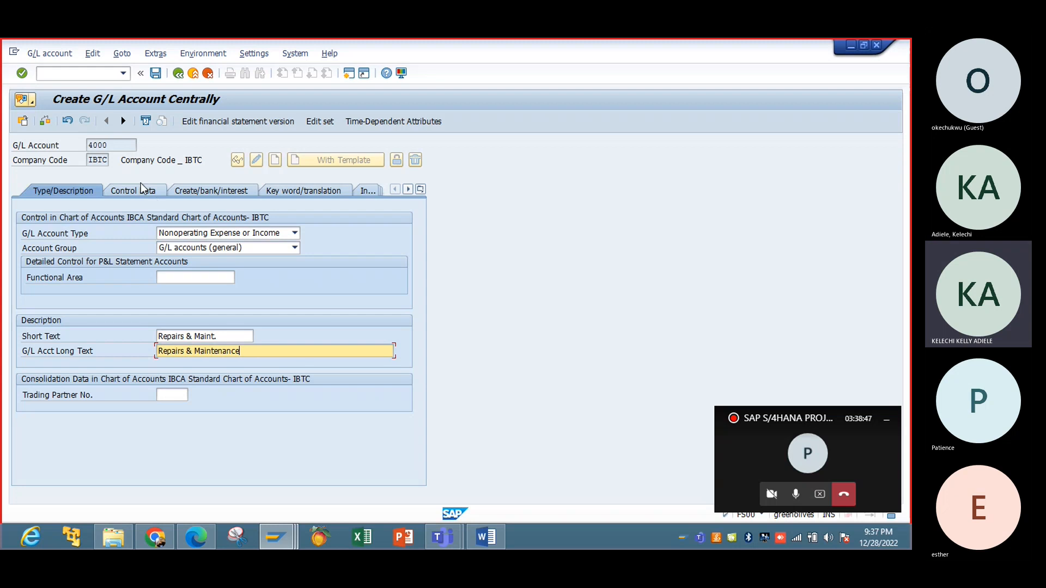
Set account 4000's sort key to 002 (Doc.no., fiscal year), leaving clearing specific to ledger groups off.
left_click(142, 191)
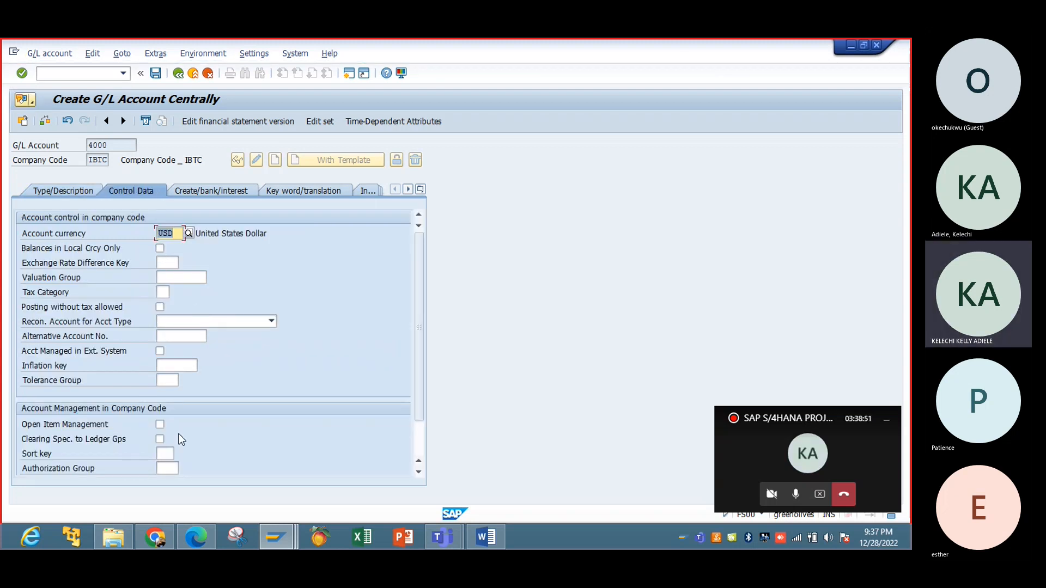
left_click(159, 440)
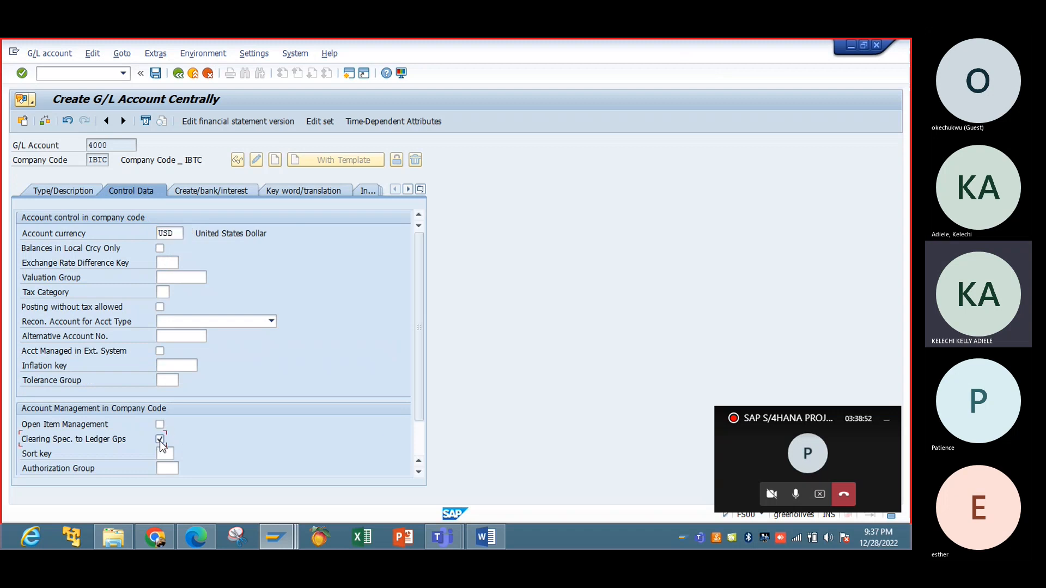
left_click(160, 442)
left_click(163, 454)
type("002")
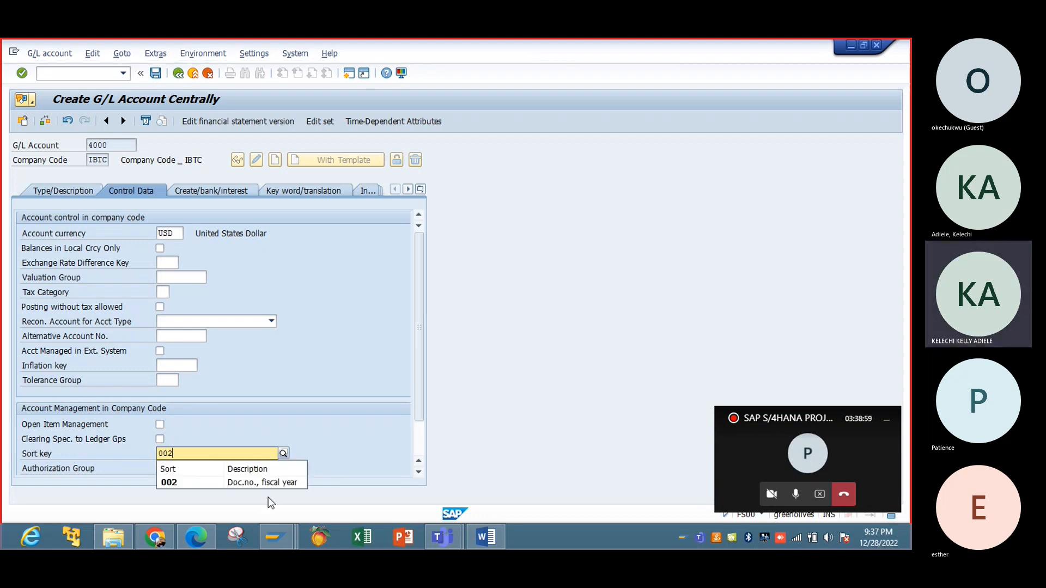
left_click(253, 484)
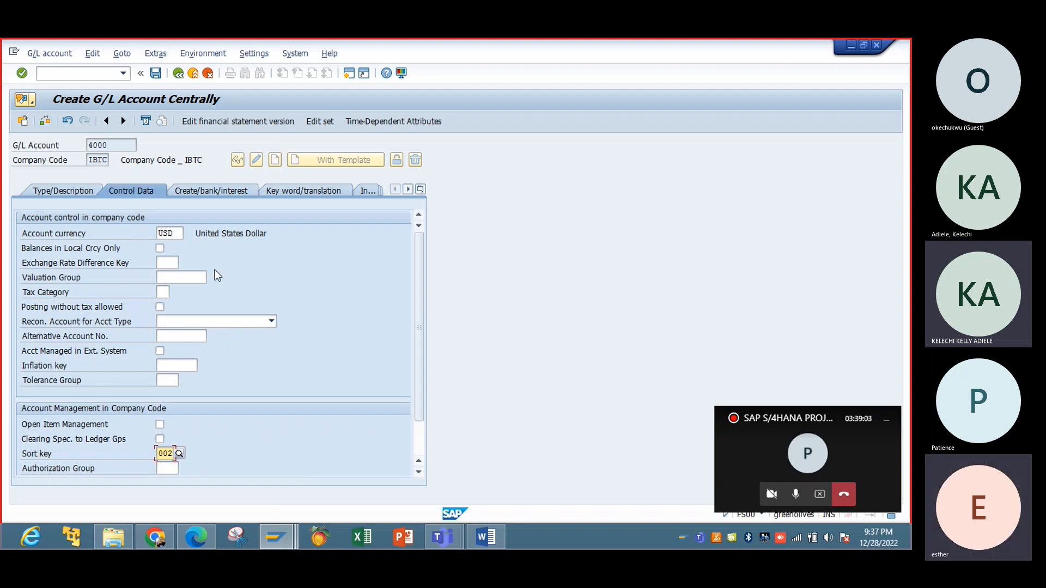
Assign field status group G001, General (with text, assignment), to account 4000.
left_click(207, 191)
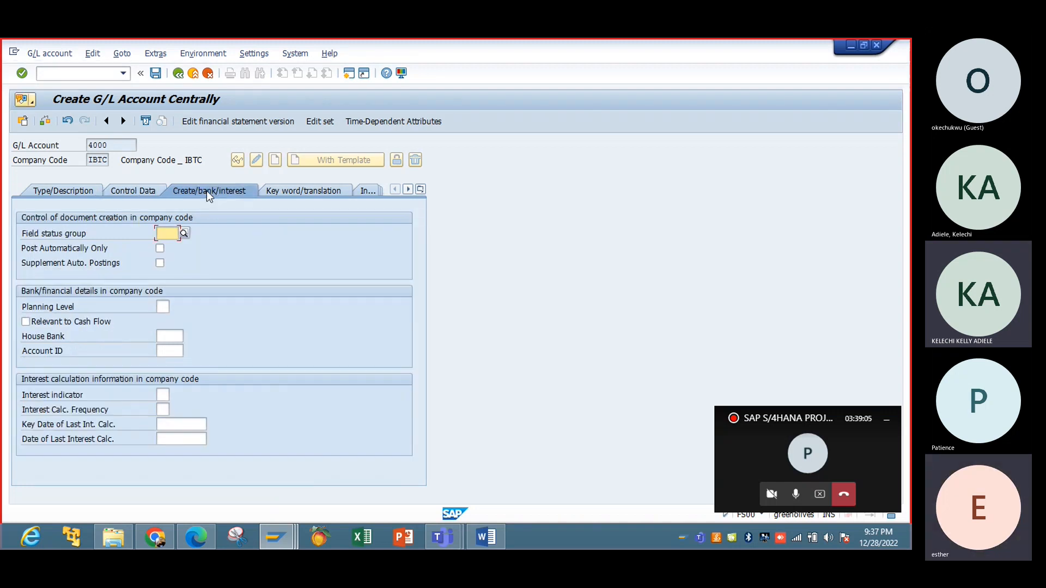
left_click(144, 191)
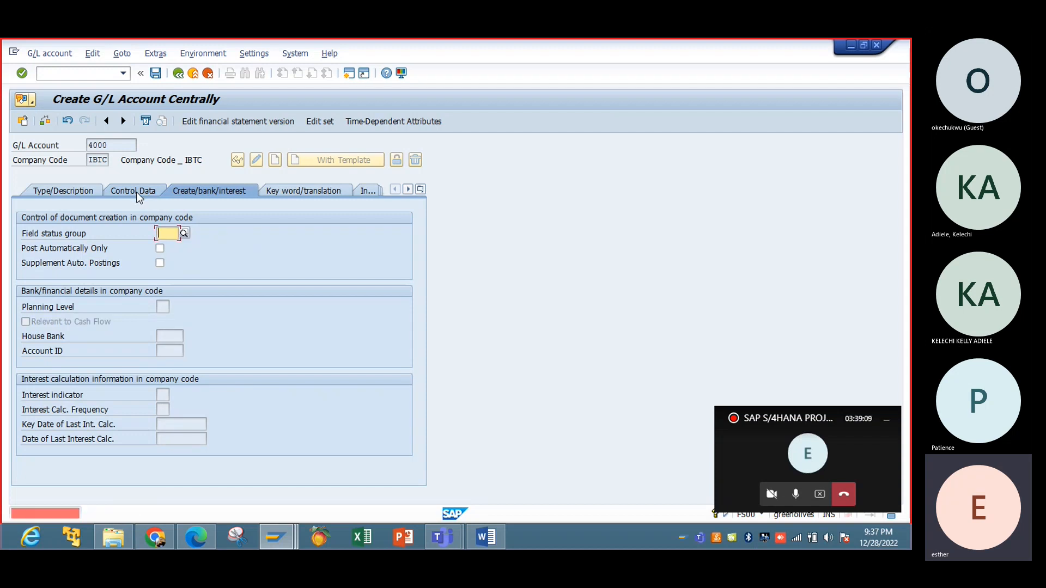
key("BackSpace")
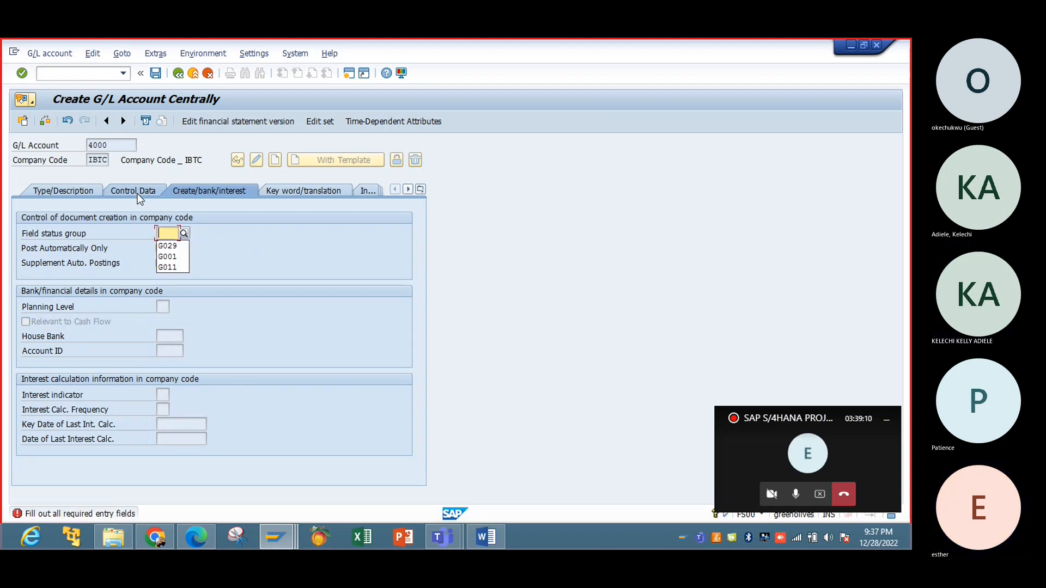
left_click(185, 234)
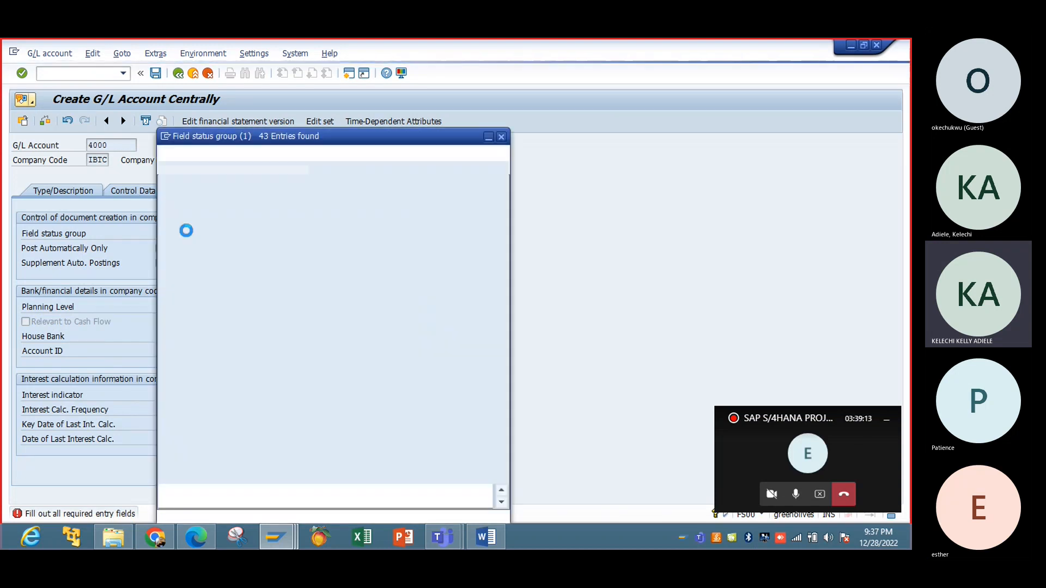
double_click(265, 240)
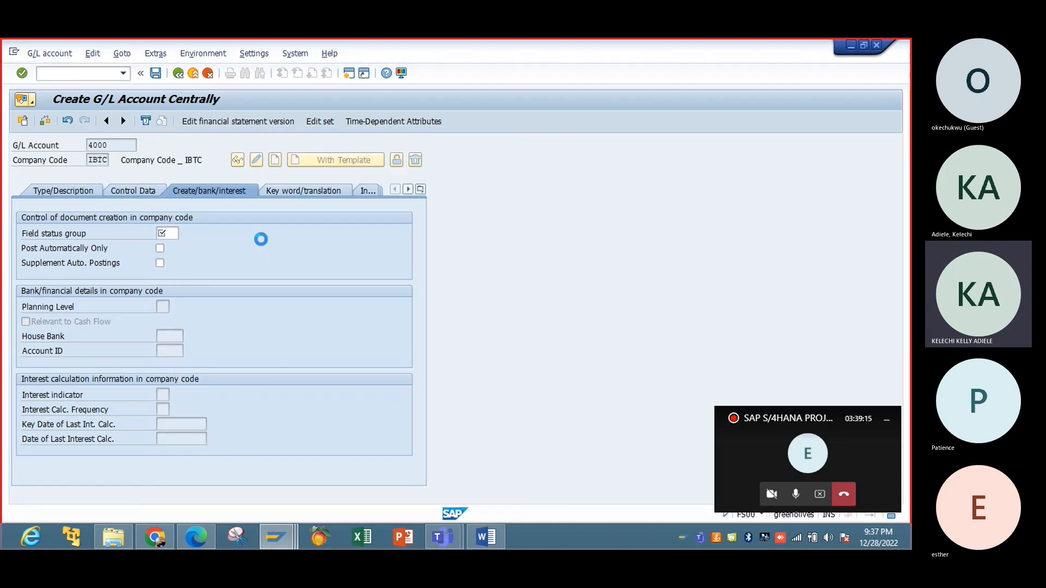
Change account 4000's sort key to 001 (Posting date) in its control data.
left_click(144, 189)
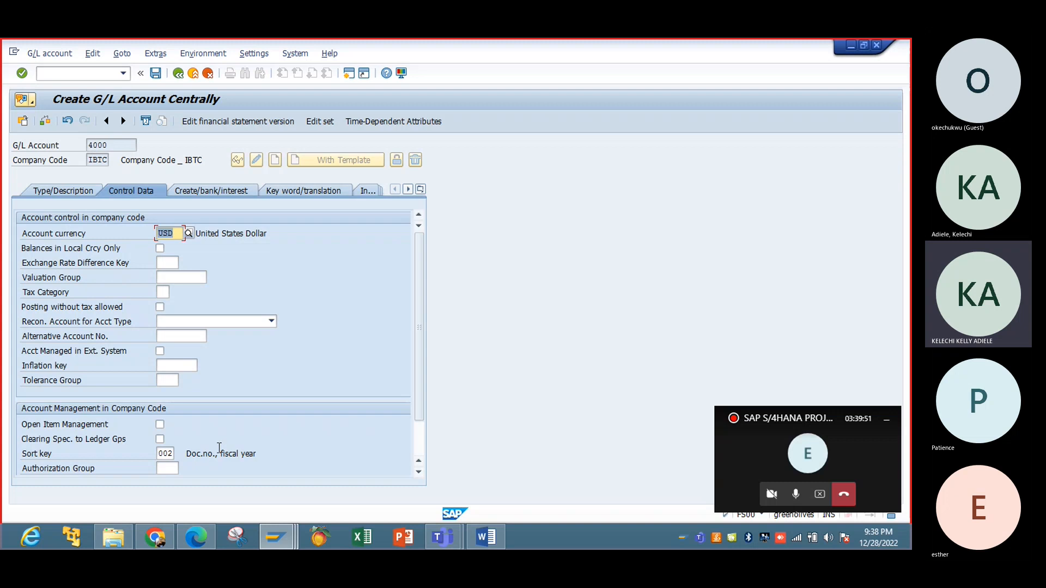
left_click(167, 453)
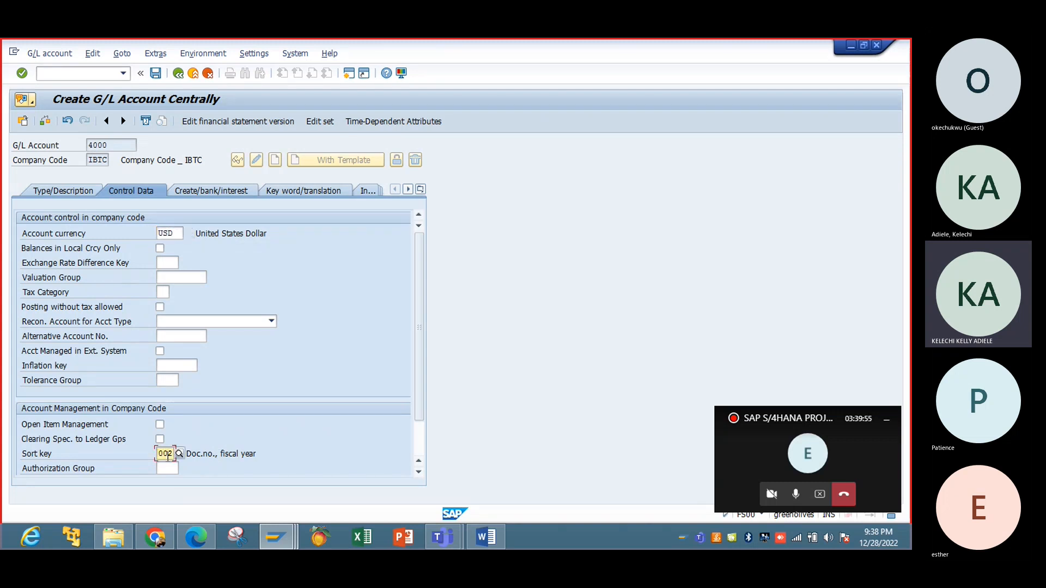
key("Return")
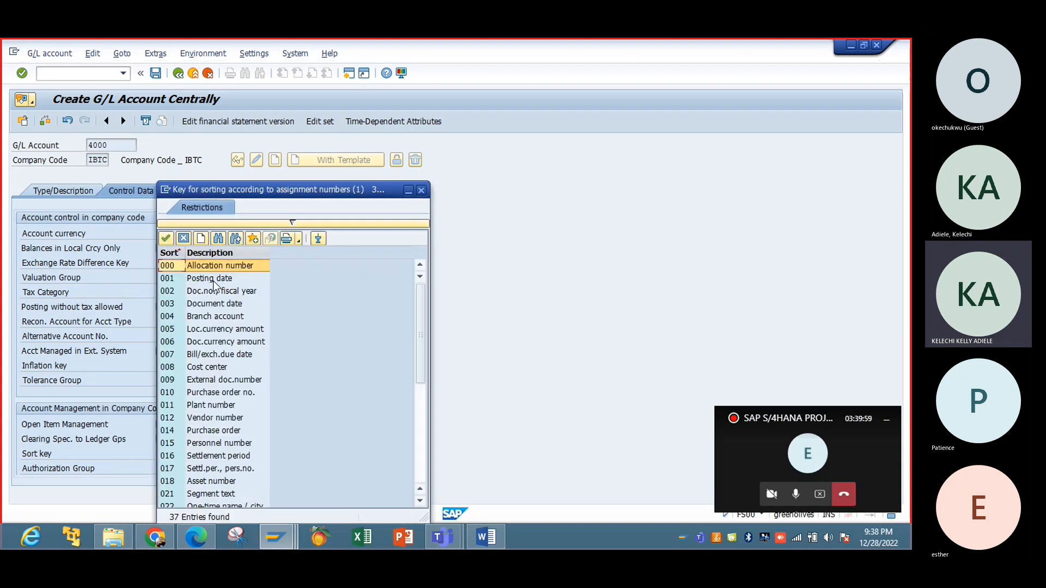
double_click(214, 279)
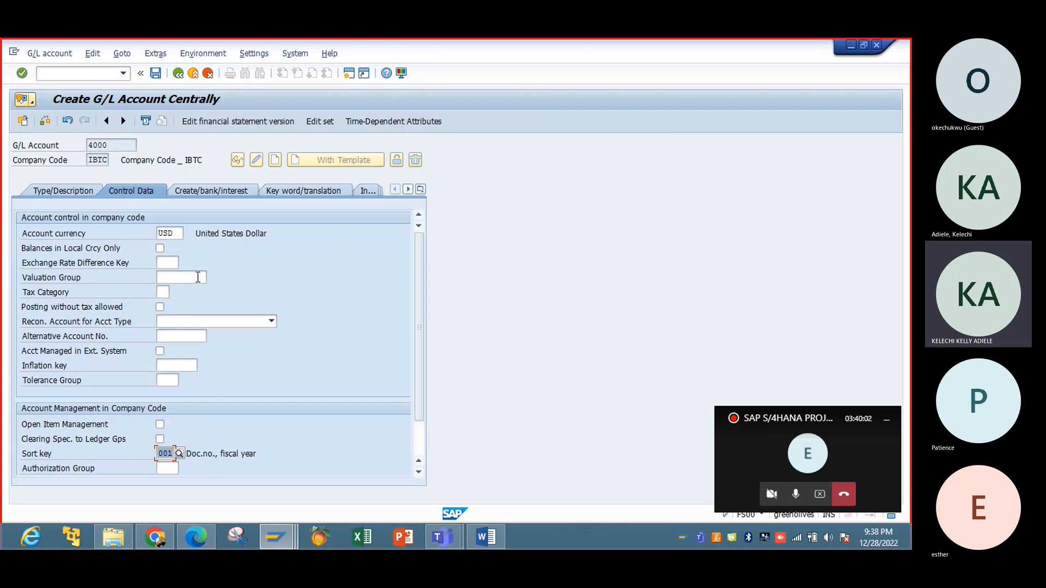
Check account 4000's document creation settings and save the new G/L account in company code IBTC.
left_click(216, 192)
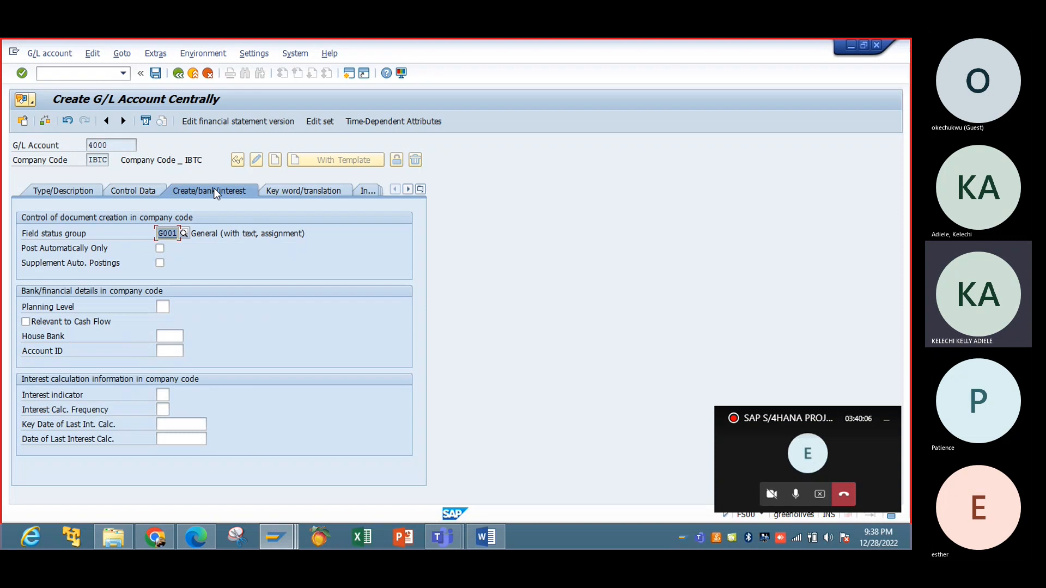
left_click(156, 74)
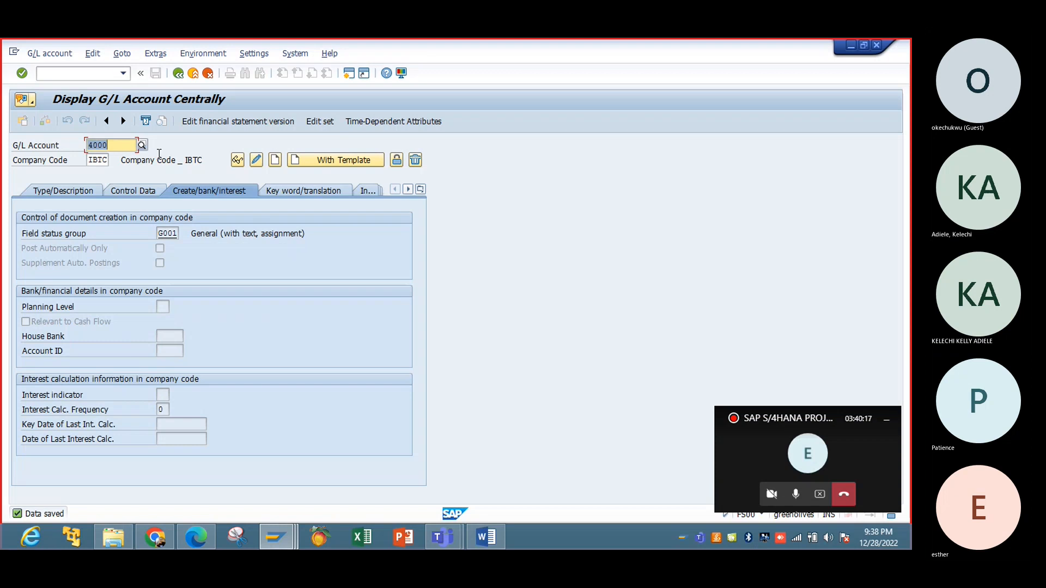
left_click(161, 158)
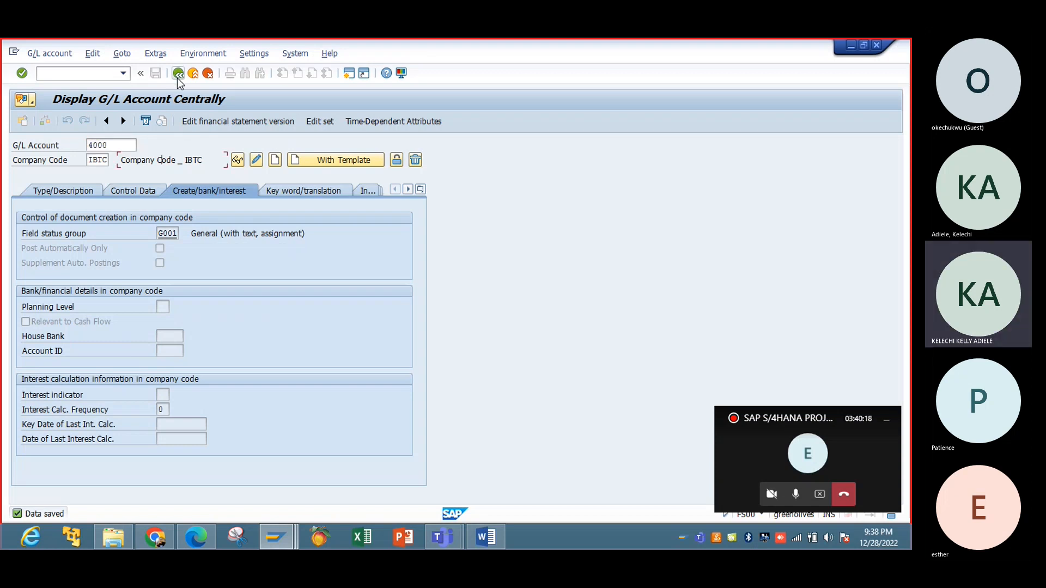
Look up all G/L accounts in chart of accounts IBCA without selecting one, and display account 4000's type and description.
left_click(128, 147)
left_click(141, 146)
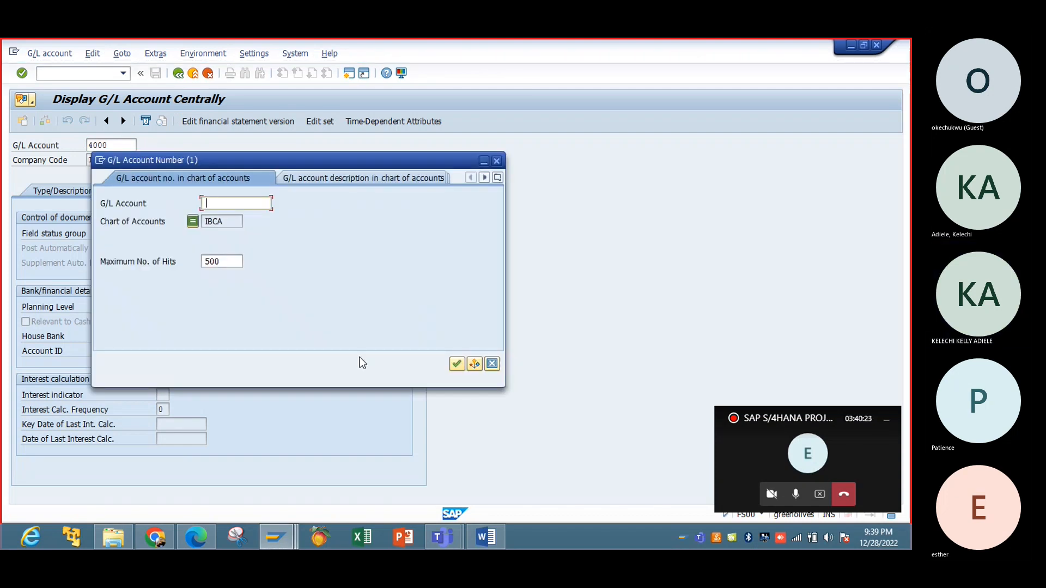
left_click(457, 362)
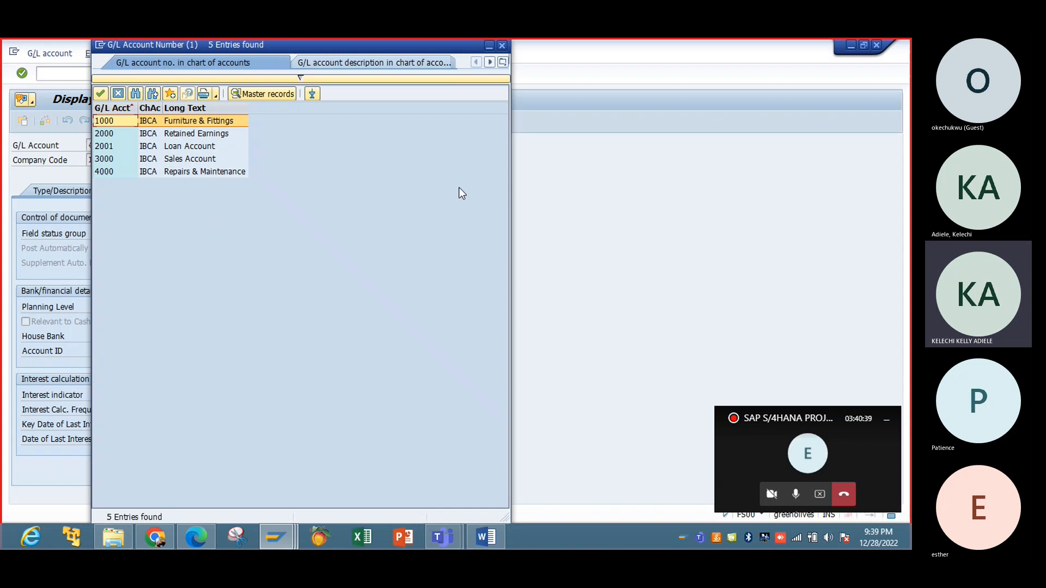
left_click(878, 537)
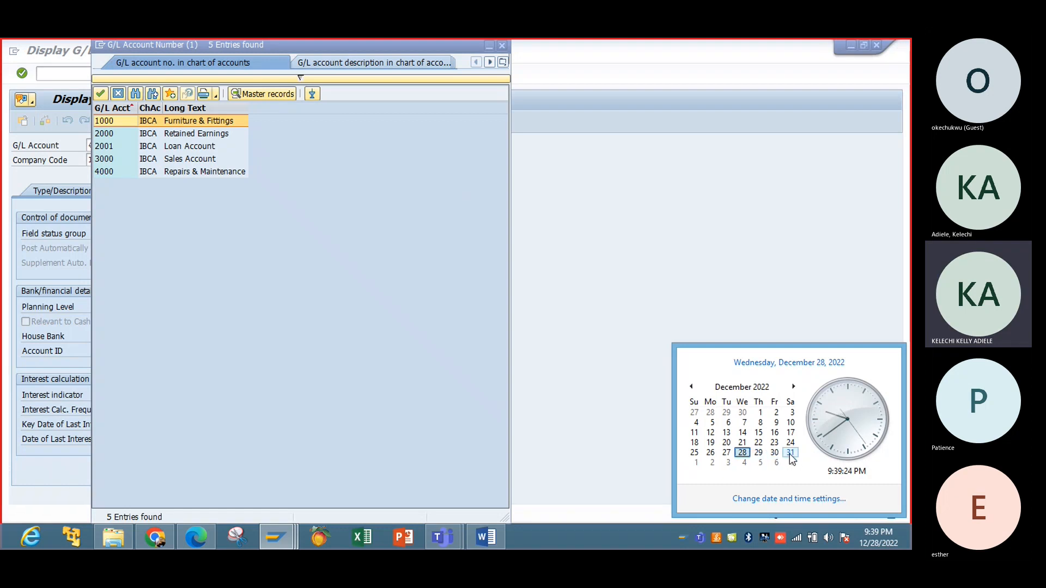
left_click(715, 264)
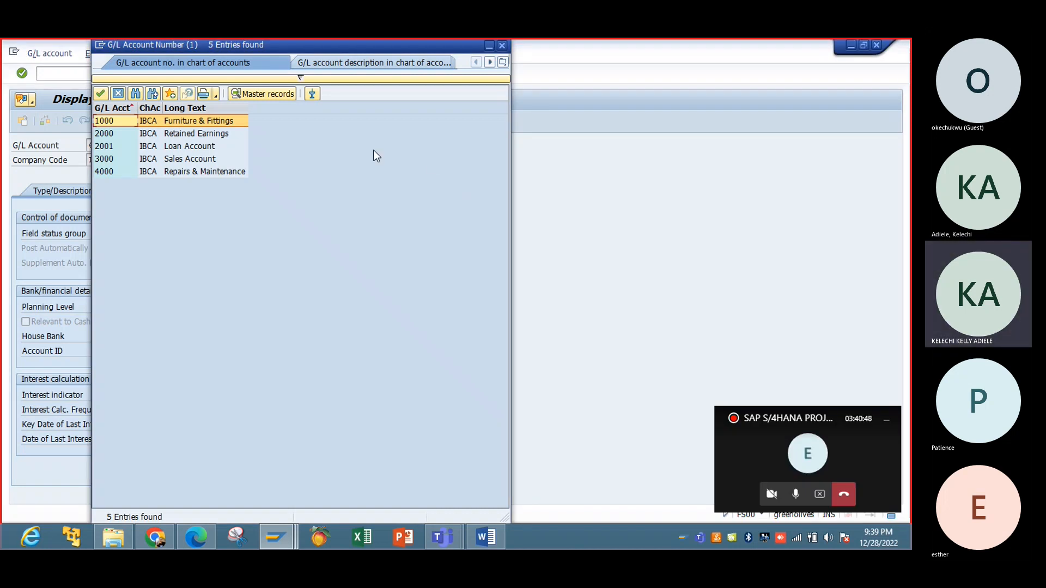
left_click(501, 45)
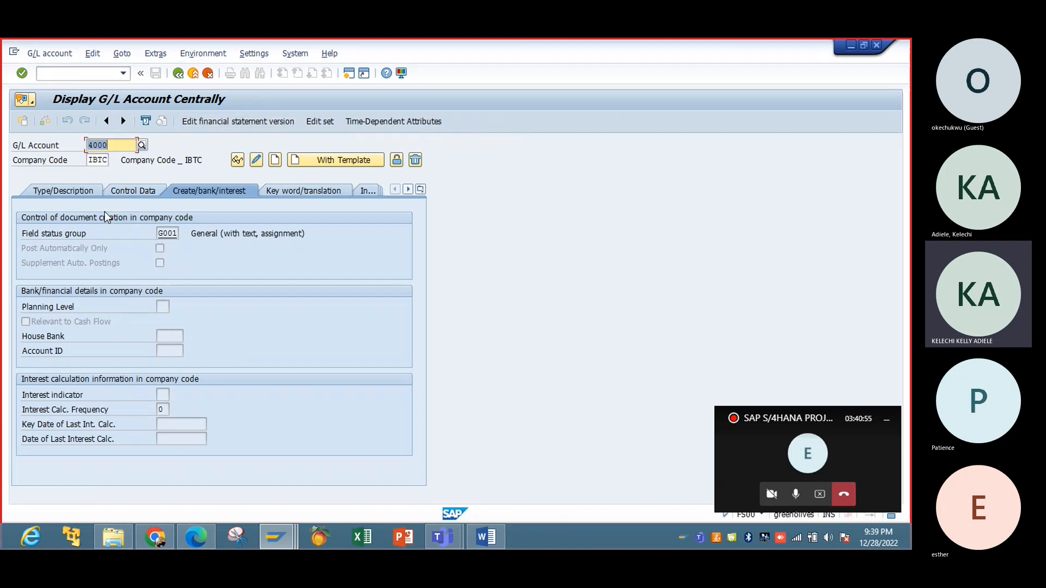
left_click(79, 191)
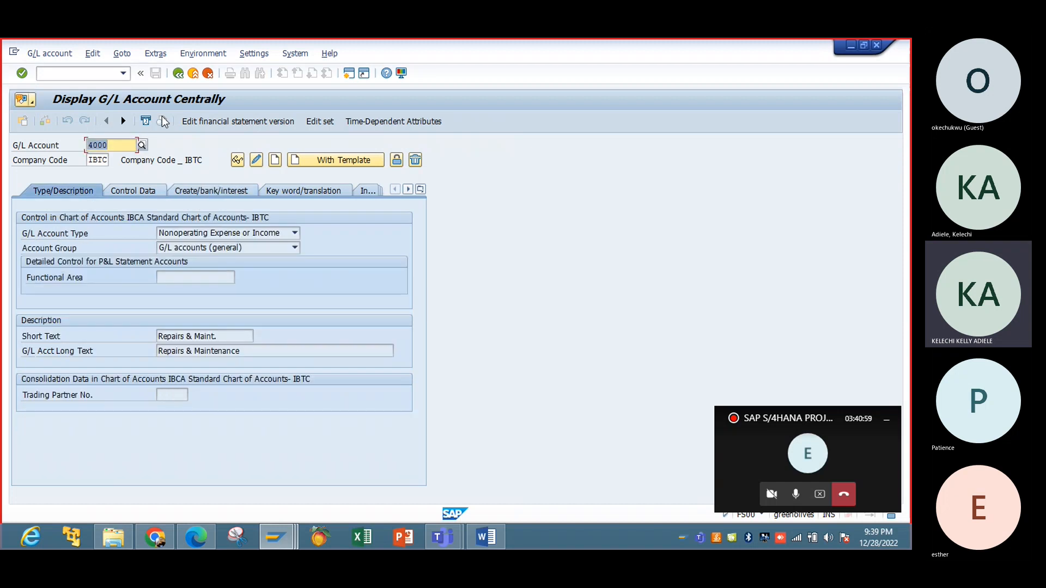